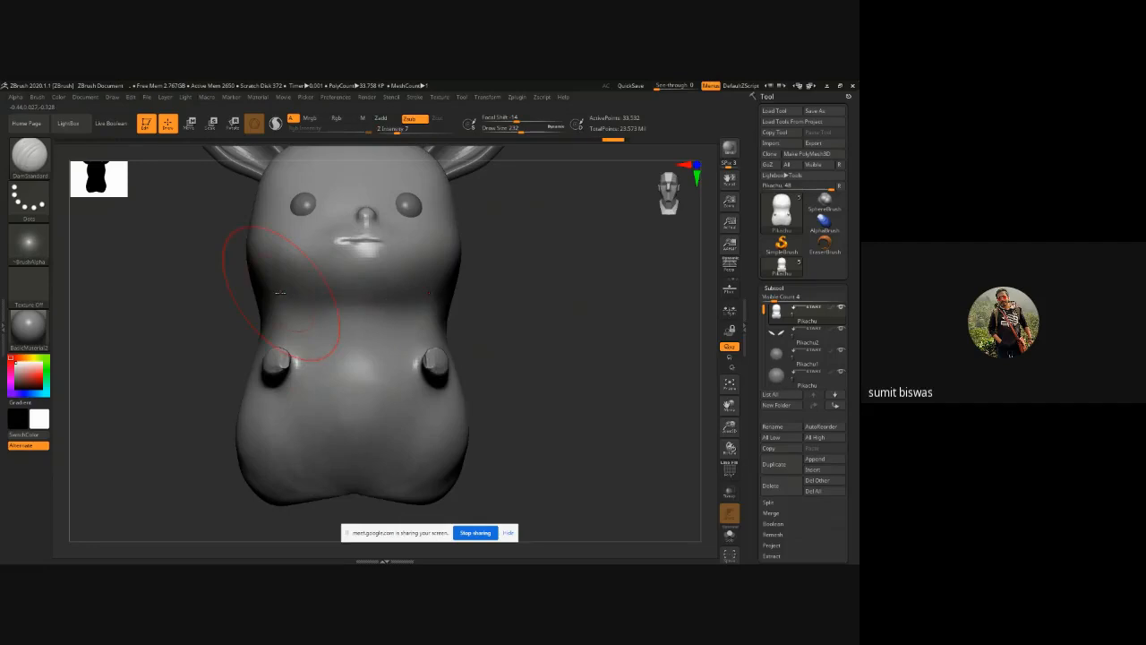
# Step: Carve a neck crease between the Pikachu's head and body with the DamStandard brush, working around the sides, back and front
pyautogui.moveTo(514, 250)
pyautogui.mouseDown()
pyautogui.moveTo(558, 256)
pyautogui.moveTo(358, 256)
pyautogui.mouseUp()
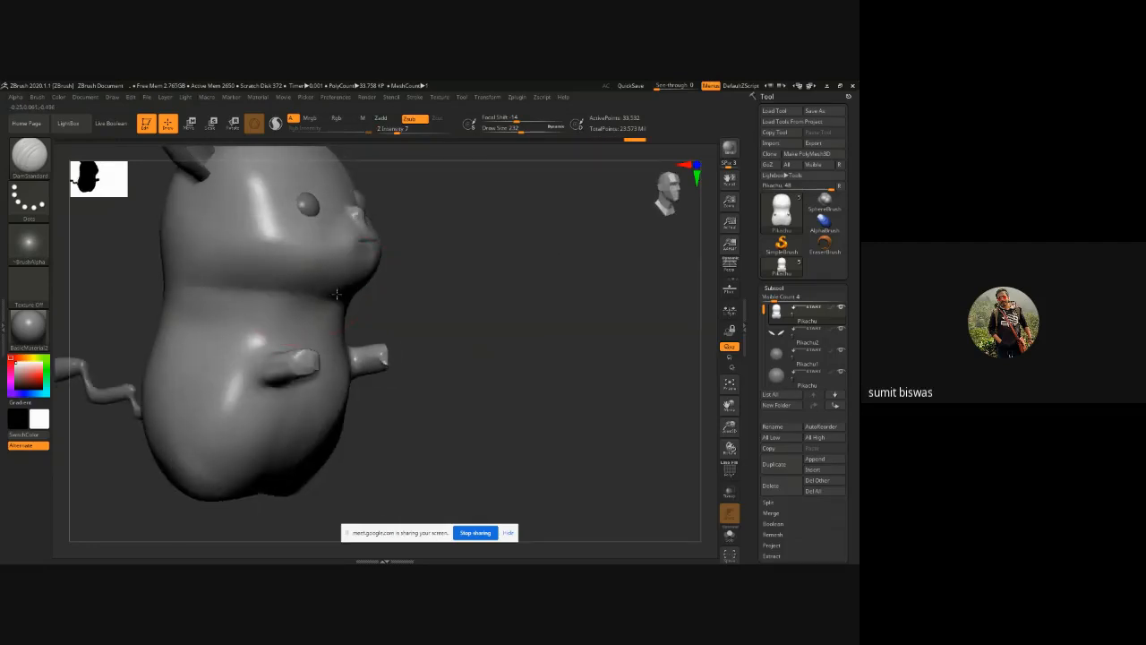
pyautogui.moveTo(337, 293)
pyautogui.mouseDown()
pyautogui.moveTo(351, 292)
pyautogui.moveTo(376, 170)
pyautogui.mouseUp()
pyautogui.moveTo(403, 235); pyautogui.dragTo(461, 249)
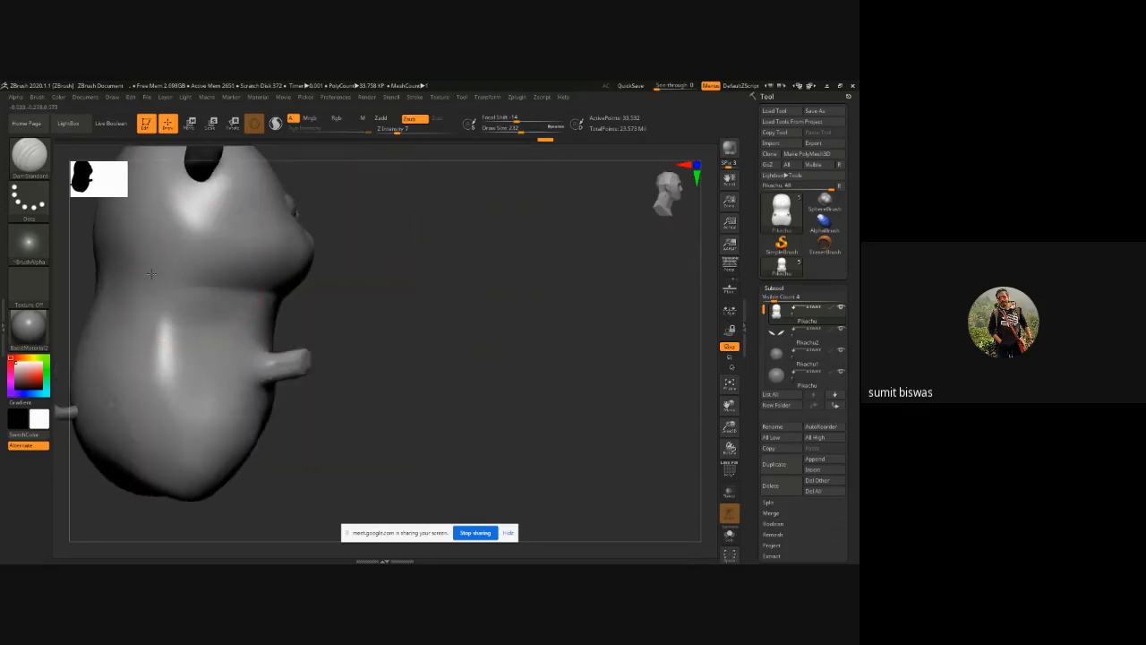
pyautogui.moveTo(231, 284)
pyautogui.mouseDown()
pyautogui.moveTo(192, 284)
pyautogui.moveTo(240, 294)
pyautogui.moveTo(179, 292)
pyautogui.moveTo(164, 269)
pyautogui.mouseUp()
pyautogui.moveTo(493, 282); pyautogui.dragTo(627, 285)
pyautogui.moveTo(249, 280)
pyautogui.mouseDown()
pyautogui.moveTo(222, 282)
pyautogui.moveTo(337, 291)
pyautogui.mouseUp()
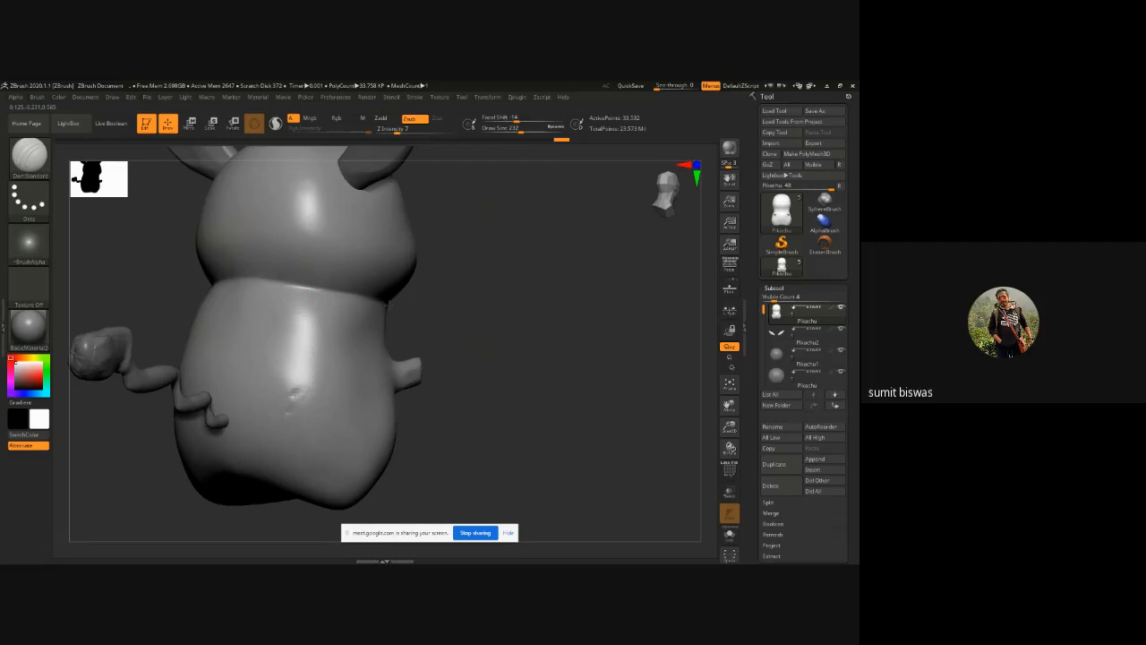
pyautogui.moveTo(472, 299); pyautogui.dragTo(327, 307)
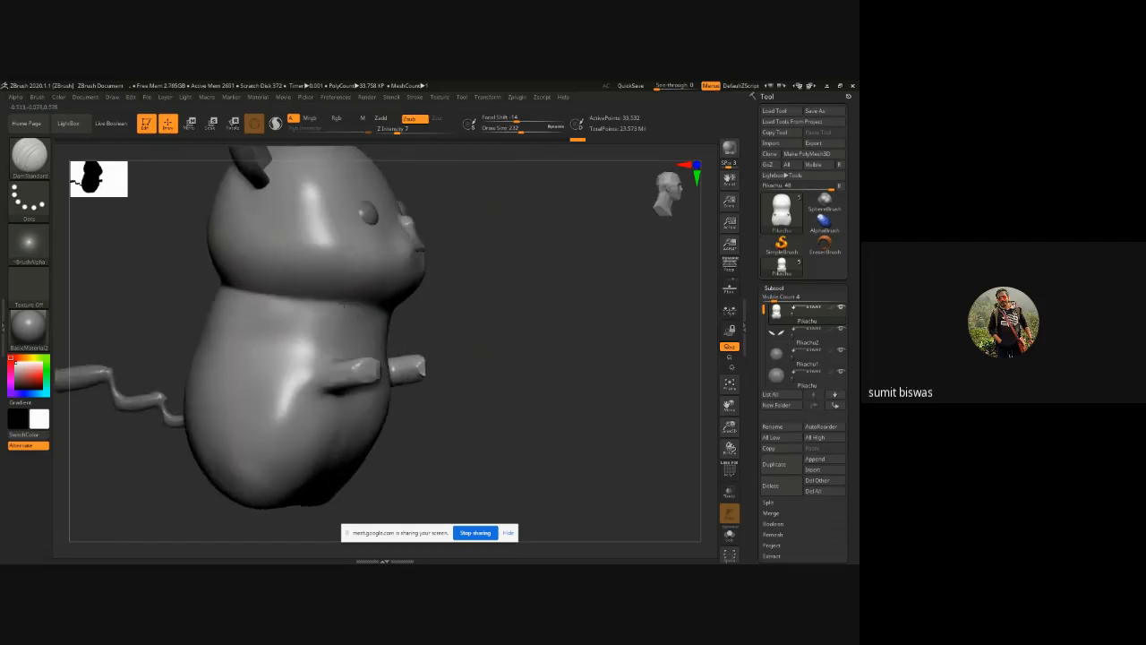
pyautogui.moveTo(489, 296); pyautogui.dragTo(436, 303)
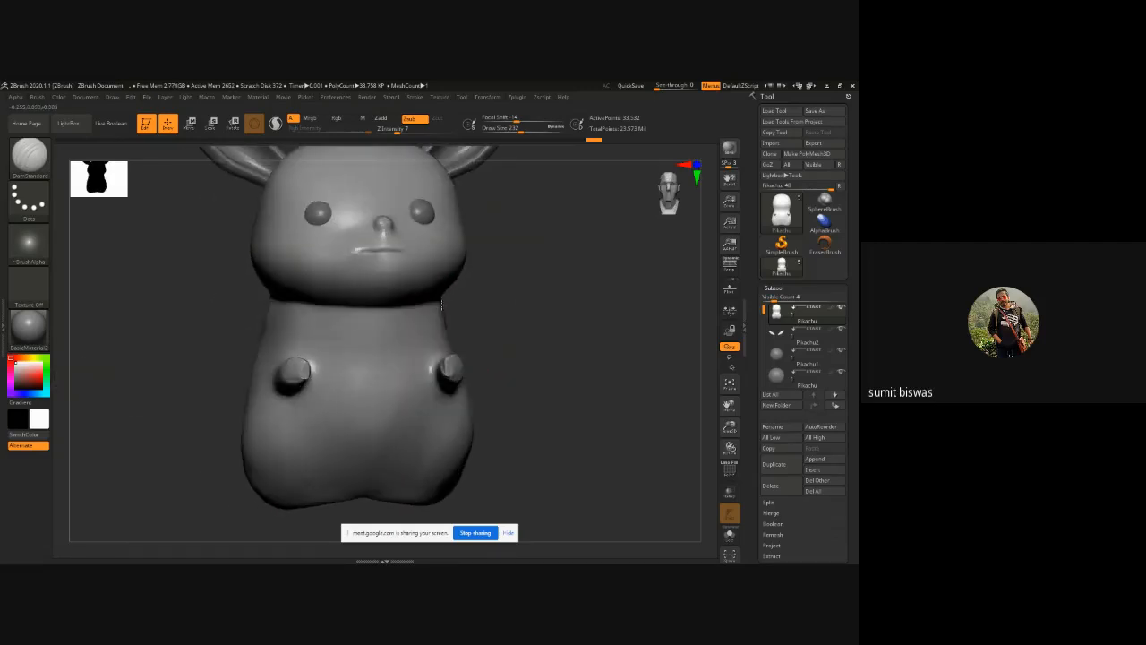
pyautogui.keyDown('shift'); pyautogui.moveTo(527, 286); pyautogui.dragTo(522, 289); pyautogui.keyUp('shift')
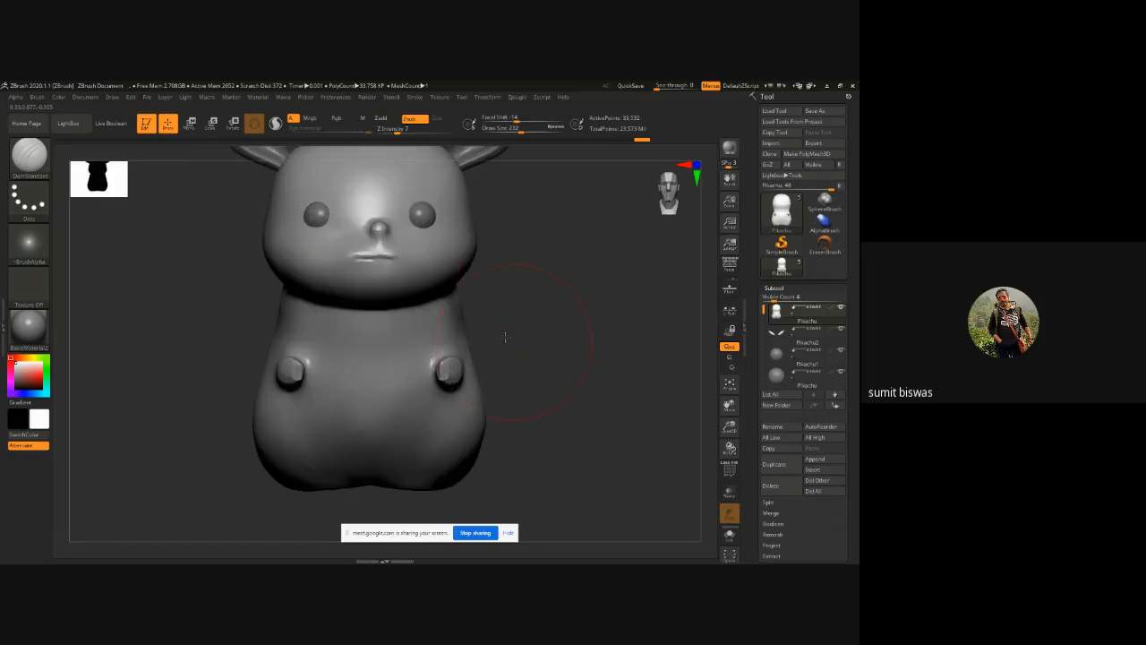
# Step: Deepen the crease under the chin from both sides and smooth its transition into the chest
pyautogui.keyDown('alt'); pyautogui.moveTo(504, 336); pyautogui.dragTo(509, 304); pyautogui.keyUp('alt')
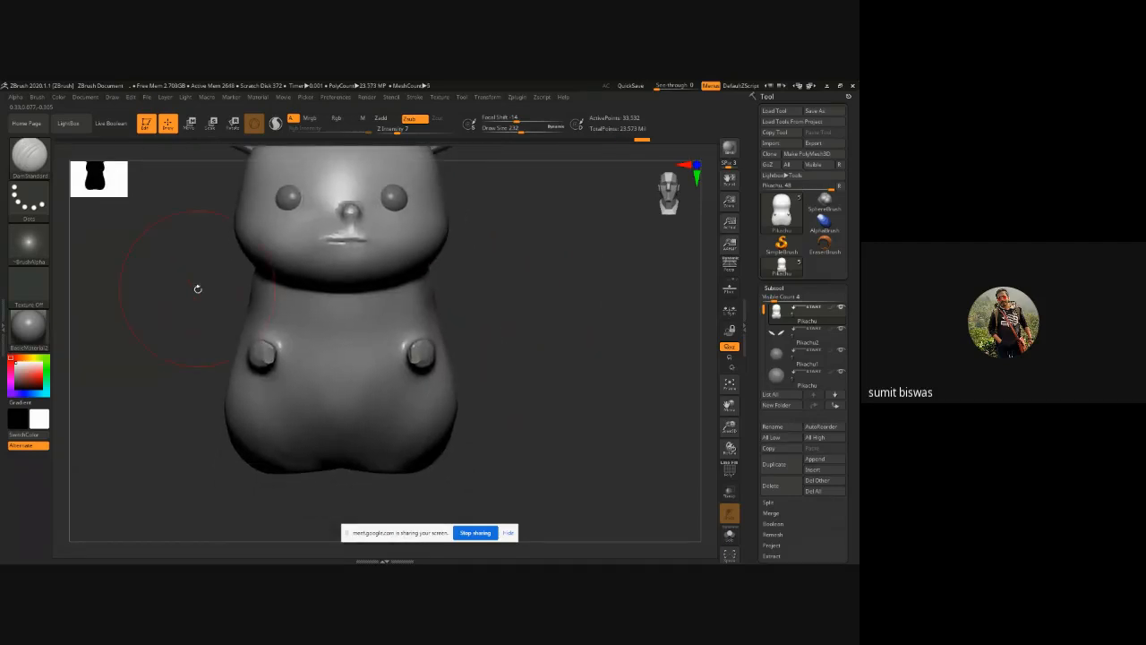
pyautogui.moveTo(198, 288); pyautogui.dragTo(240, 314)
pyautogui.press('shift')
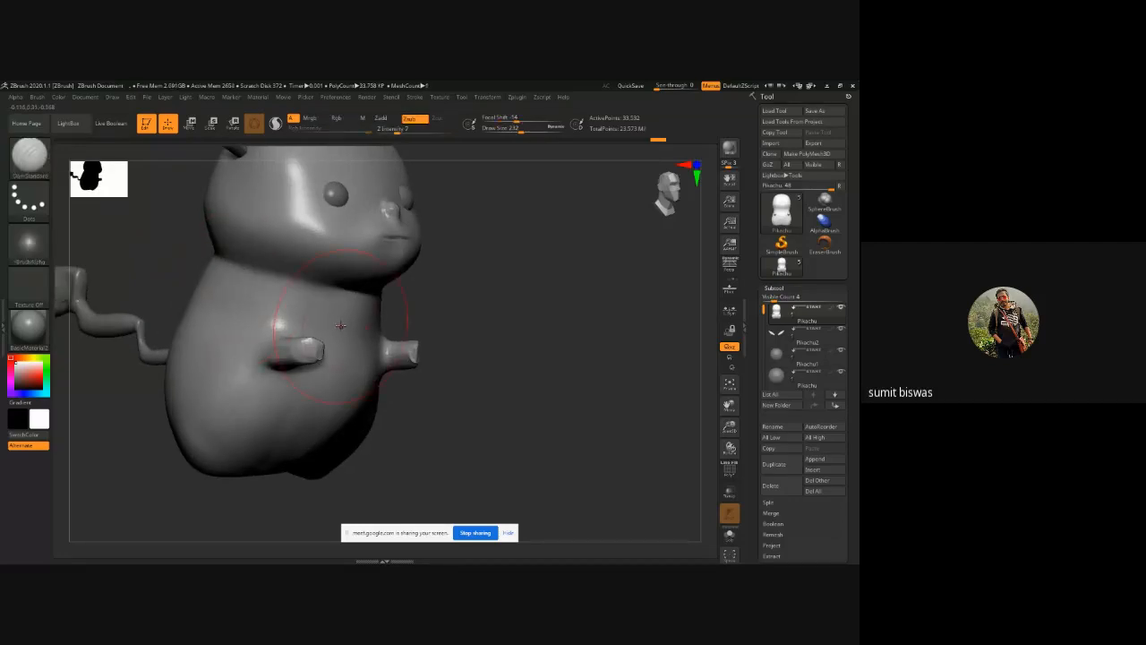
pyautogui.moveTo(519, 289); pyautogui.dragTo(269, 302)
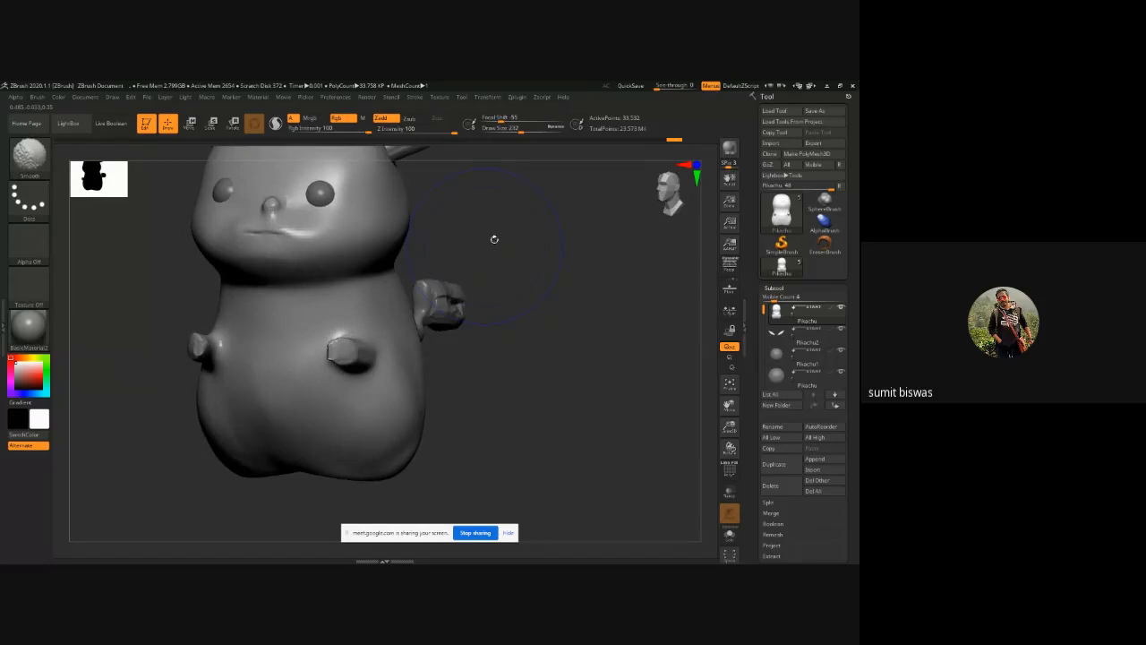
pyautogui.moveTo(493, 238)
pyautogui.mouseDown()
pyautogui.moveTo(450, 244)
pyautogui.moveTo(564, 236)
pyautogui.mouseUp()
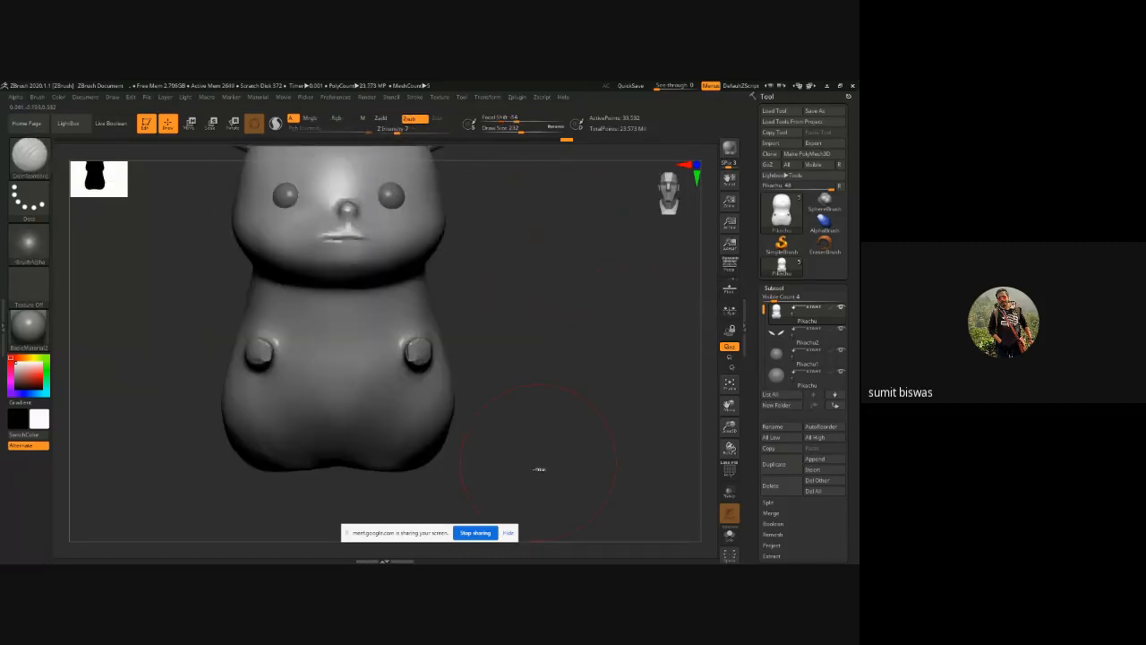
# Step: Inspect the whole figure from the side and front, comparing it with perspective distortion on and off
pyautogui.keyDown('ctrl'); pyautogui.moveTo(564, 358); pyautogui.dragTo(501, 272, button='right'); pyautogui.keyUp('ctrl')
pyautogui.keyDown('alt'); pyautogui.moveTo(502, 271); pyautogui.dragTo(546, 330); pyautogui.keyUp('alt')
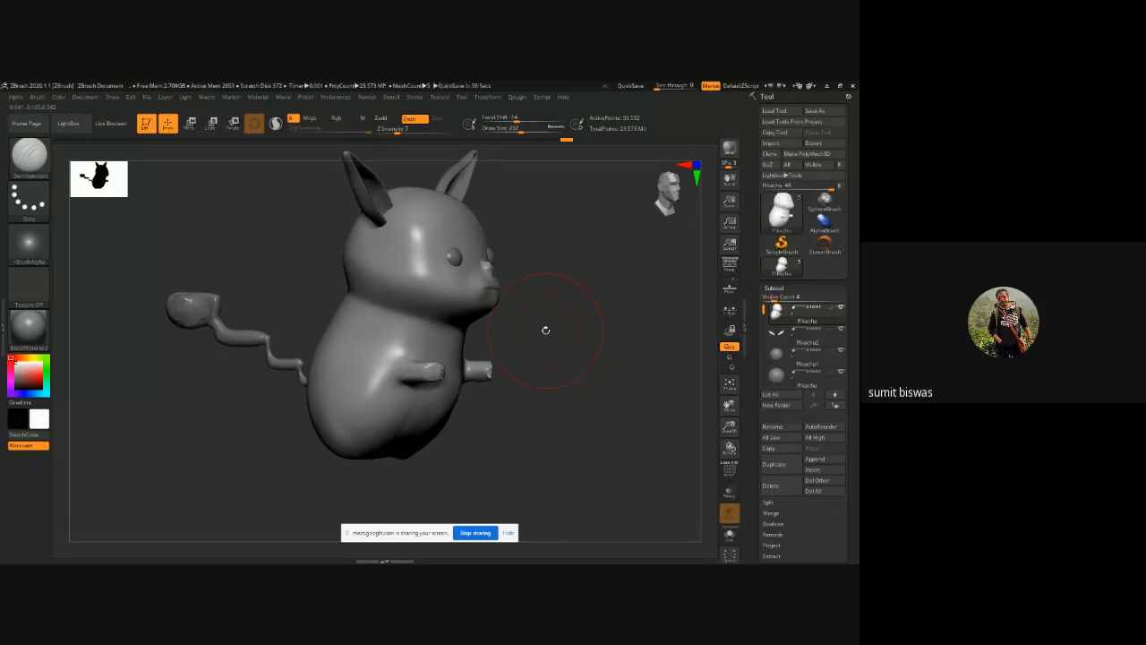
pyautogui.moveTo(547, 301)
pyautogui.mouseDown()
pyautogui.moveTo(558, 307)
pyautogui.moveTo(542, 307)
pyautogui.mouseUp()
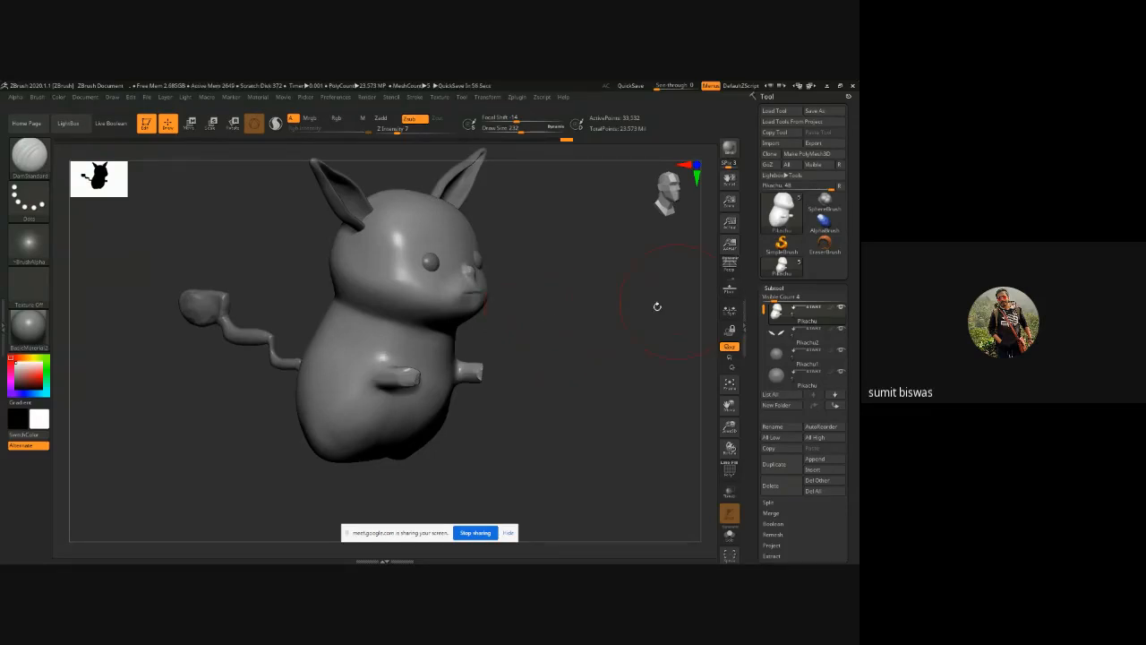
pyautogui.moveTo(628, 317); pyautogui.dragTo(543, 368)
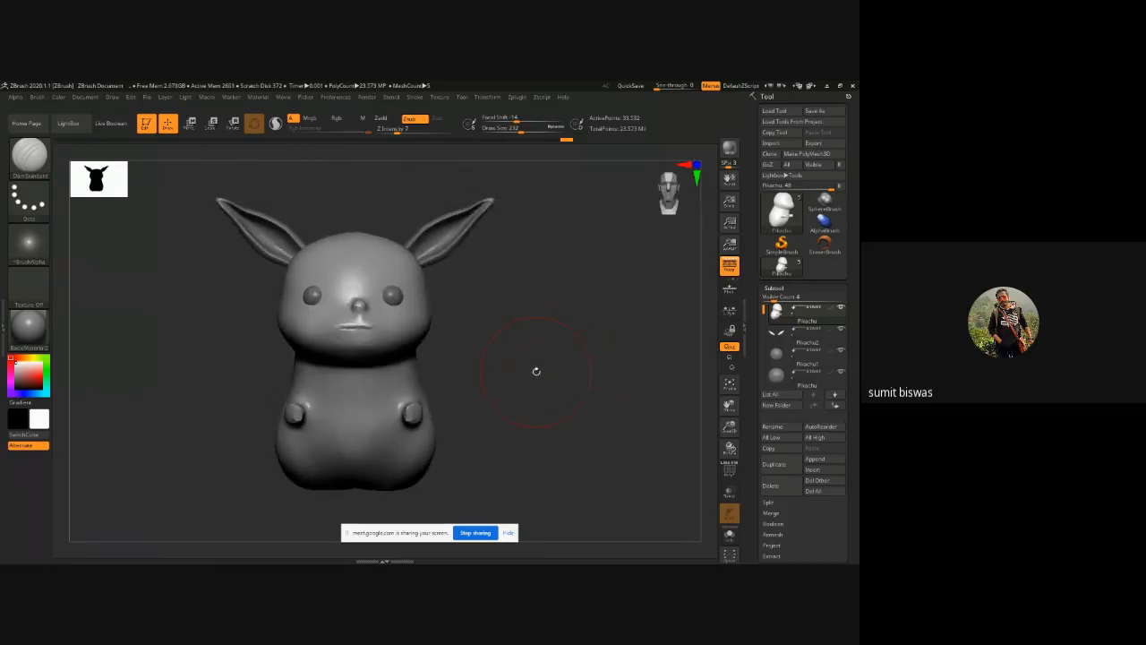
pyautogui.press('p')
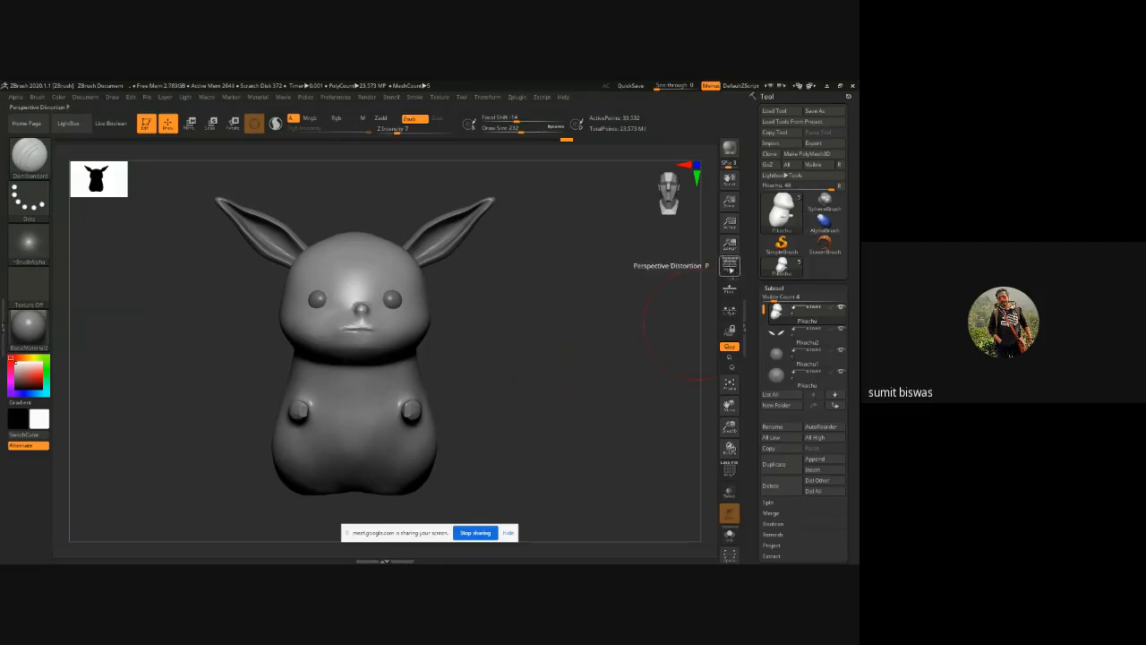
pyautogui.click(729, 266)
pyautogui.click(729, 267)
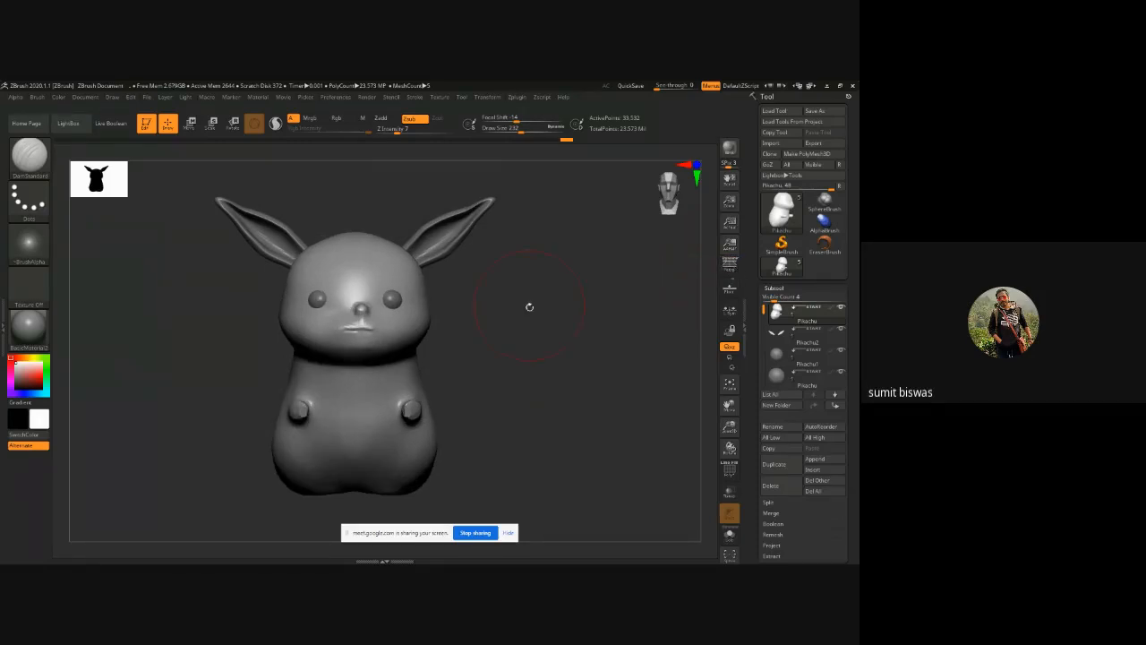
# Step: Smooth the surface of the body's lower back beside the tail
pyautogui.moveTo(547, 429); pyautogui.dragTo(549, 366)
pyautogui.moveTo(542, 343)
pyautogui.keyDown('alt'); pyautogui.mouseDown(button='right')
pyautogui.moveTo(471, 277)
pyautogui.moveTo(621, 397)
pyautogui.moveTo(504, 331)
pyautogui.moveTo(519, 404)
pyautogui.mouseUp(button='right'); pyautogui.keyUp('alt')
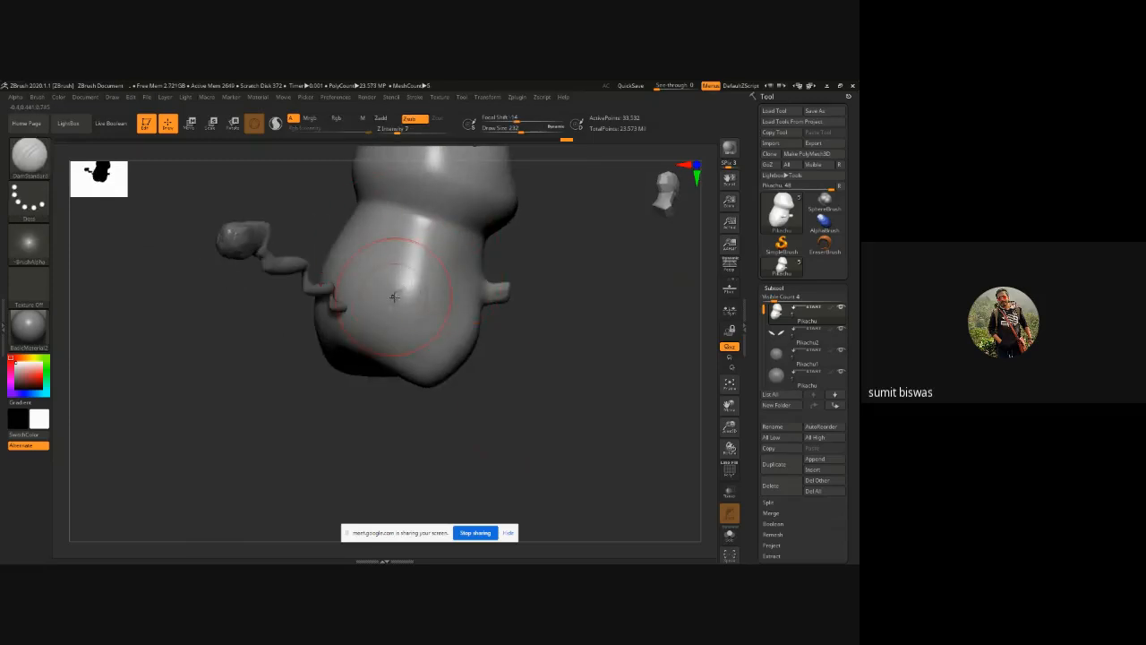
pyautogui.keyDown('shift'); pyautogui.moveTo(404, 292); pyautogui.dragTo(392, 313); pyautogui.keyUp('shift')
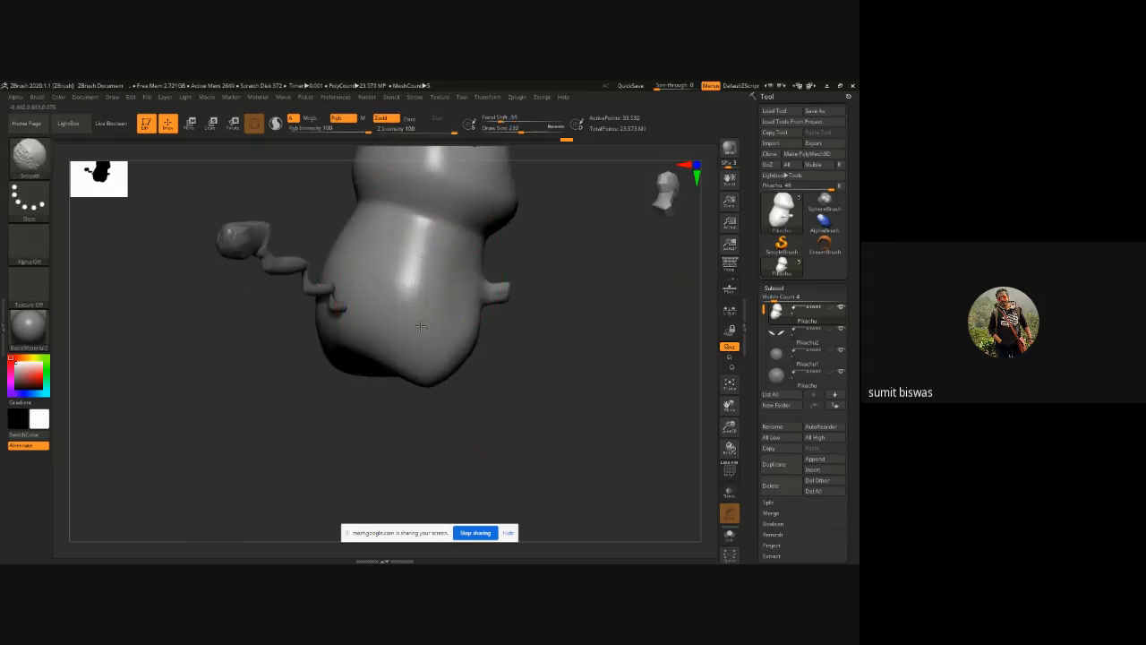
# Step: Pull down the notch in the rear underside of the body with the Move brush and smooth it
pyautogui.keyDown('shift'); pyautogui.moveTo(560, 257); pyautogui.dragTo(403, 322); pyautogui.keyUp('shift')
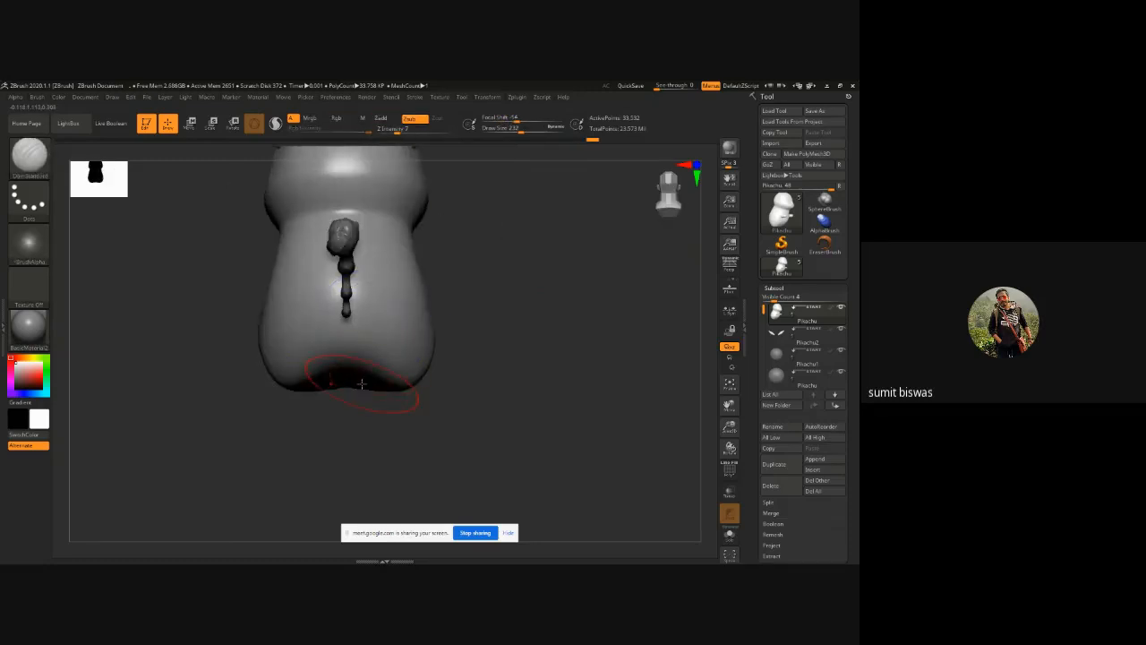
pyautogui.press('b')
pyautogui.press('m')
pyautogui.press('v')
pyautogui.moveTo(342, 366); pyautogui.dragTo(345, 380)
pyautogui.press('shift')
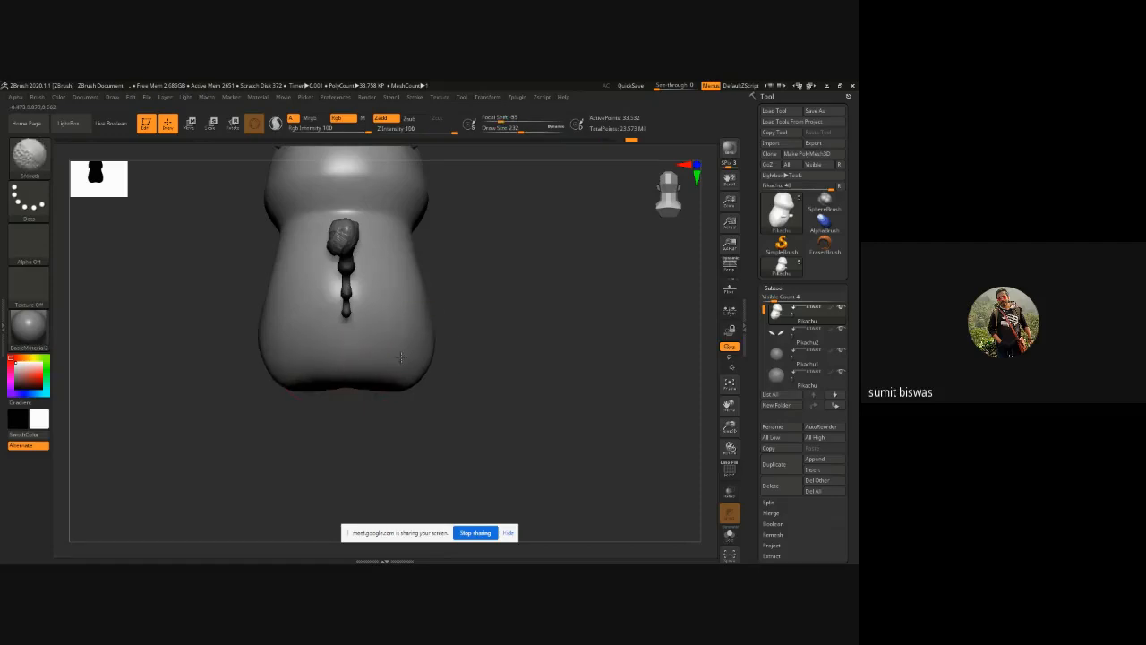
# Step: Flatten and even out the base of the body with the Move and Smooth brushes, checking the side and front
pyautogui.moveTo(526, 308); pyautogui.dragTo(394, 403)
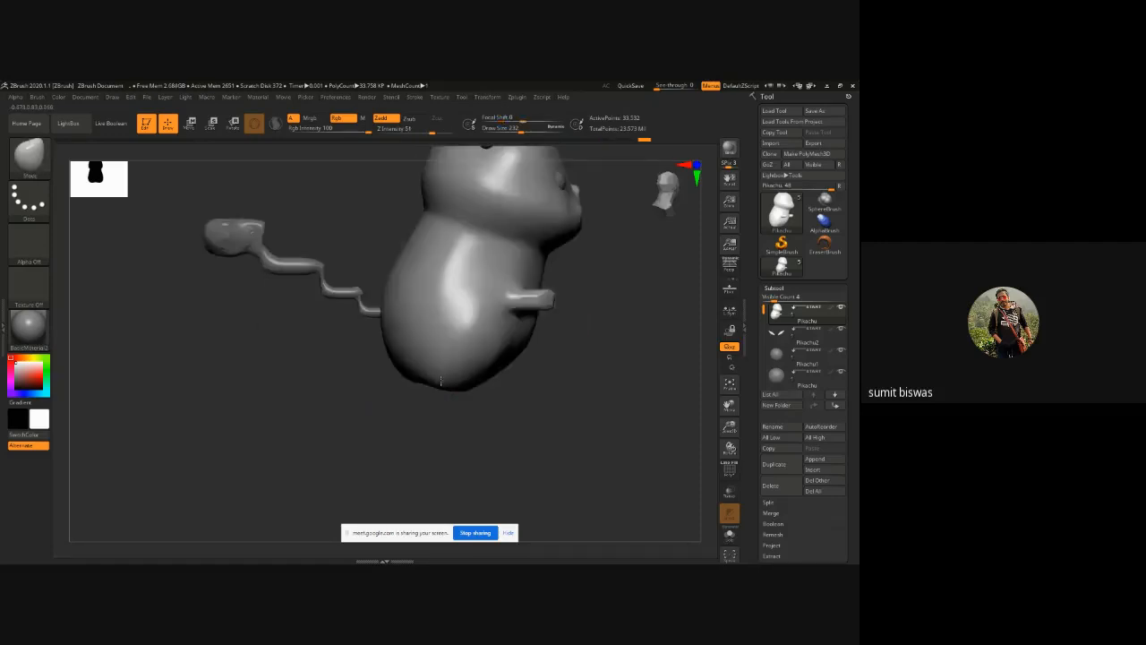
pyautogui.keyDown('alt'); pyautogui.moveTo(448, 427); pyautogui.dragTo(377, 407); pyautogui.keyUp('alt')
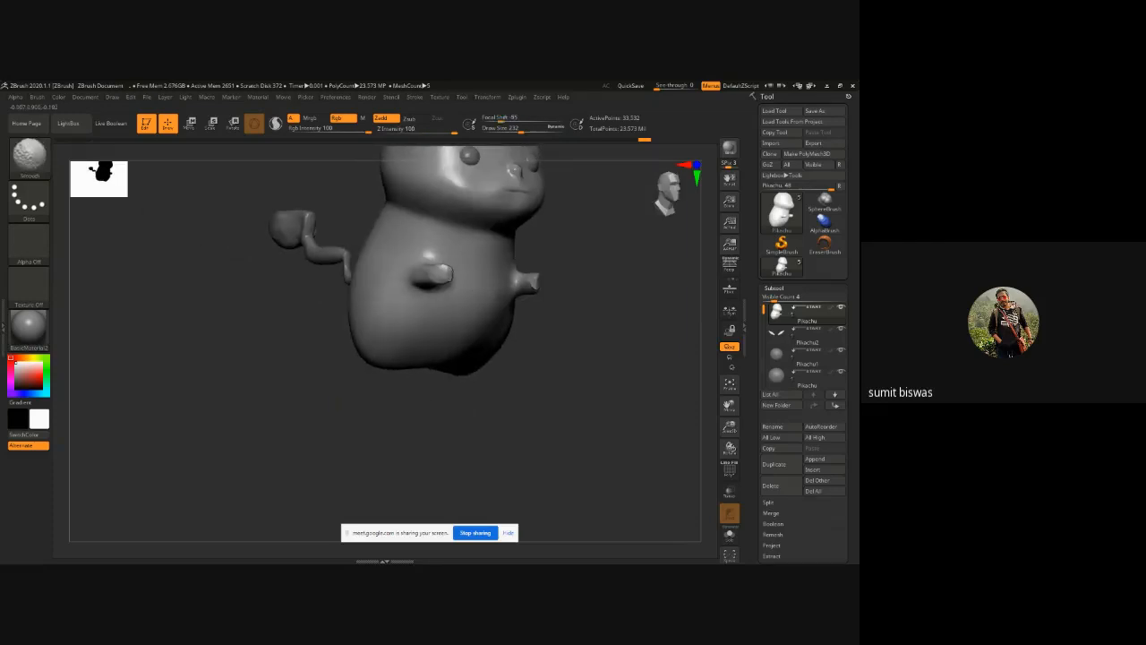
pyautogui.moveTo(529, 404)
pyautogui.mouseDown()
pyautogui.moveTo(499, 402)
pyautogui.moveTo(456, 368)
pyautogui.moveTo(466, 369)
pyautogui.mouseUp()
pyautogui.click(443, 326)
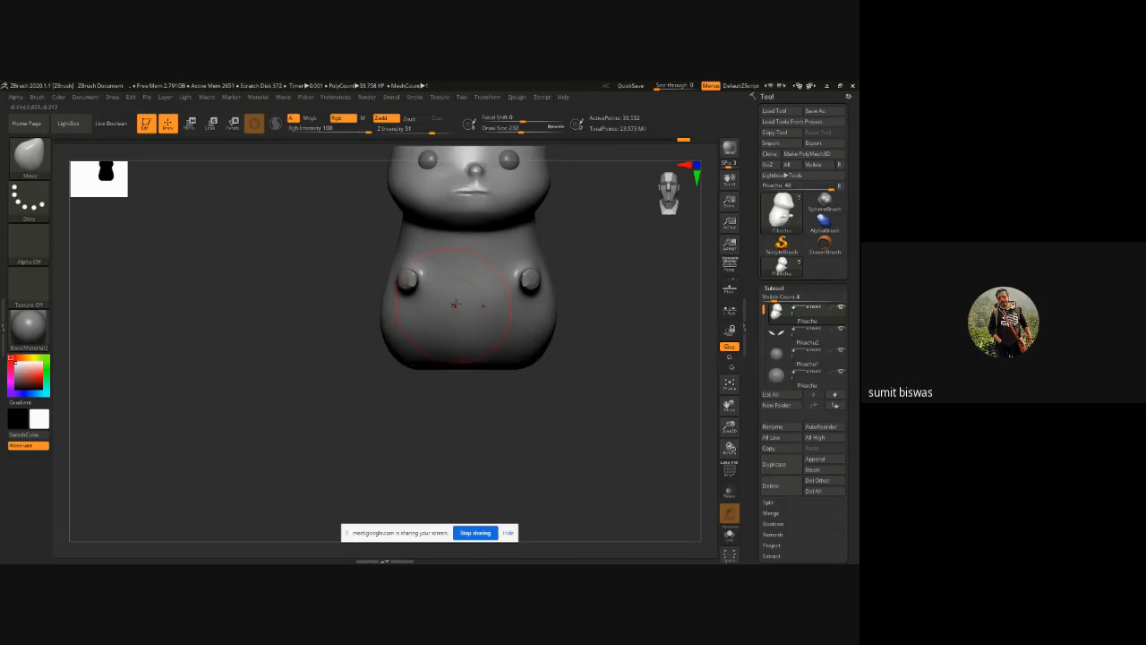
pyautogui.hotkey('ctrl', 'z')
pyautogui.moveTo(618, 268); pyautogui.dragTo(493, 349)
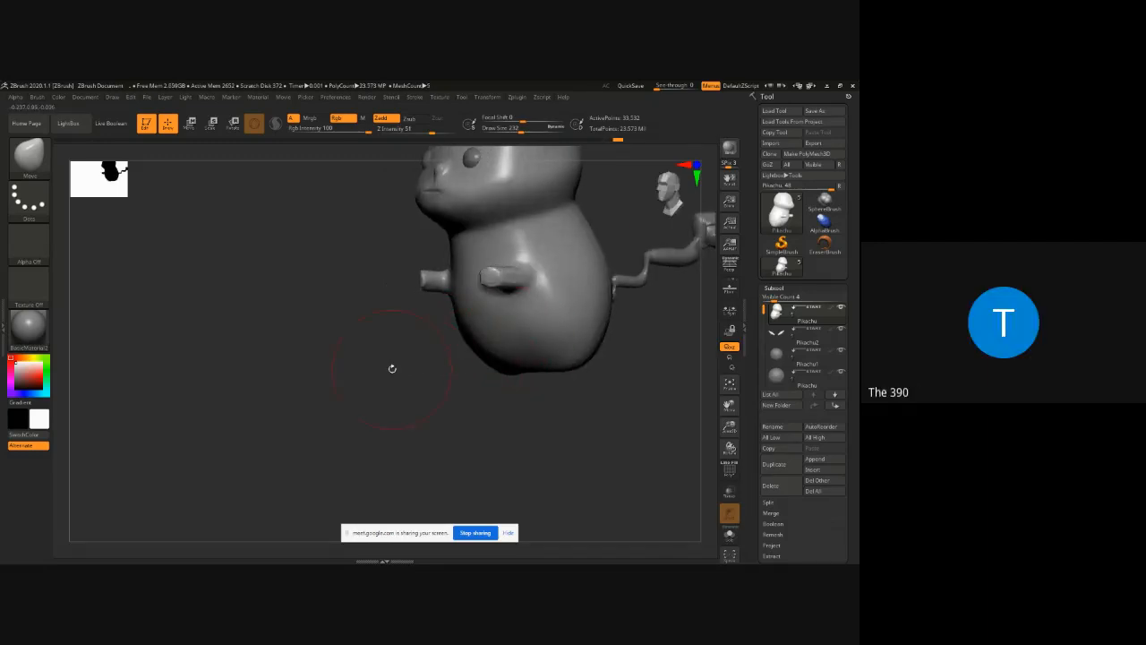
pyautogui.keyDown('shift'); pyautogui.moveTo(416, 373); pyautogui.dragTo(462, 353); pyautogui.keyUp('shift')
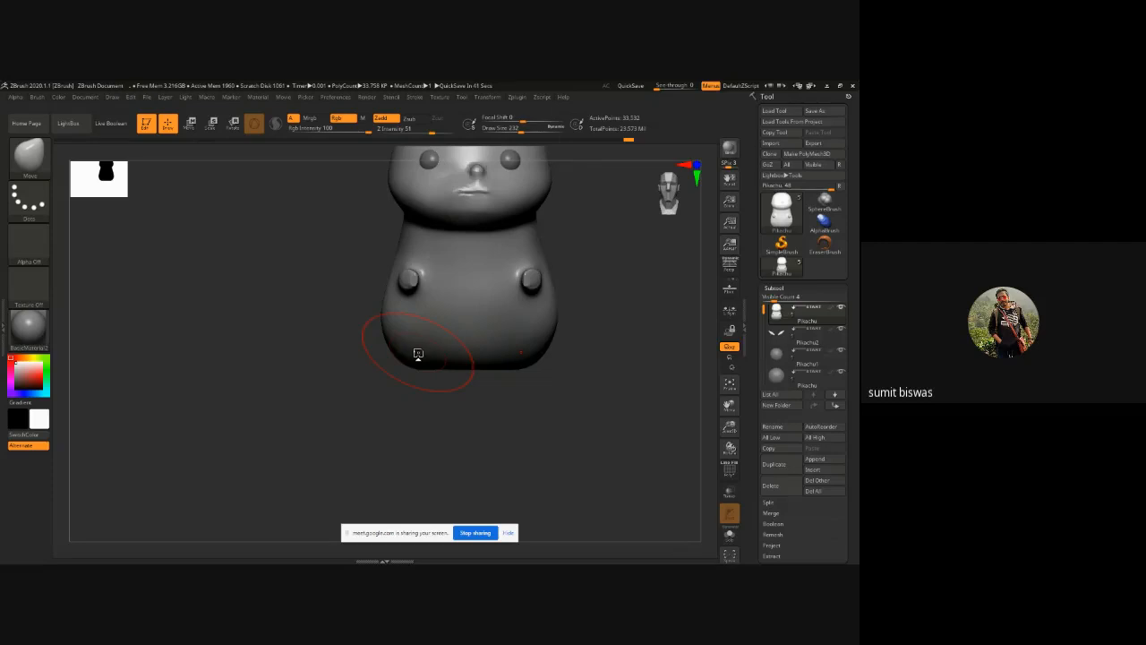
# Step: Smooth the blunt ends of both arms into rounded tips
pyautogui.moveTo(555, 392)
pyautogui.keyDown('alt'); pyautogui.mouseDown()
pyautogui.moveTo(491, 427)
pyautogui.moveTo(484, 452)
pyautogui.moveTo(462, 454)
pyautogui.moveTo(487, 435)
pyautogui.moveTo(328, 371)
pyautogui.mouseUp(); pyautogui.keyUp('alt')
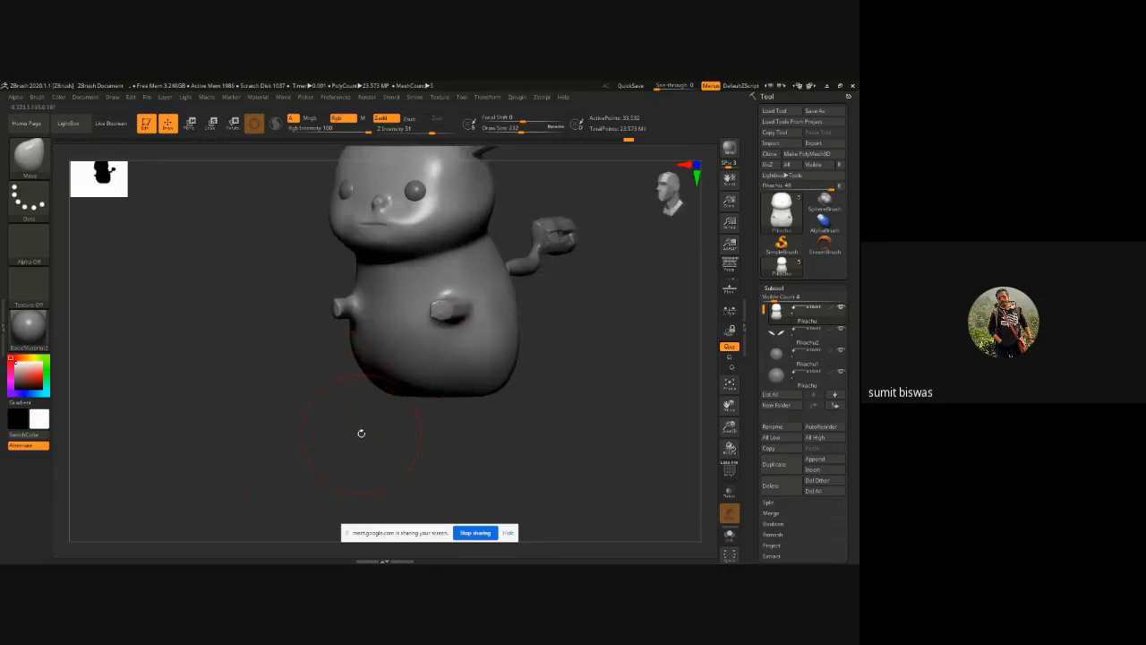
pyautogui.moveTo(321, 444); pyautogui.dragTo(454, 320)
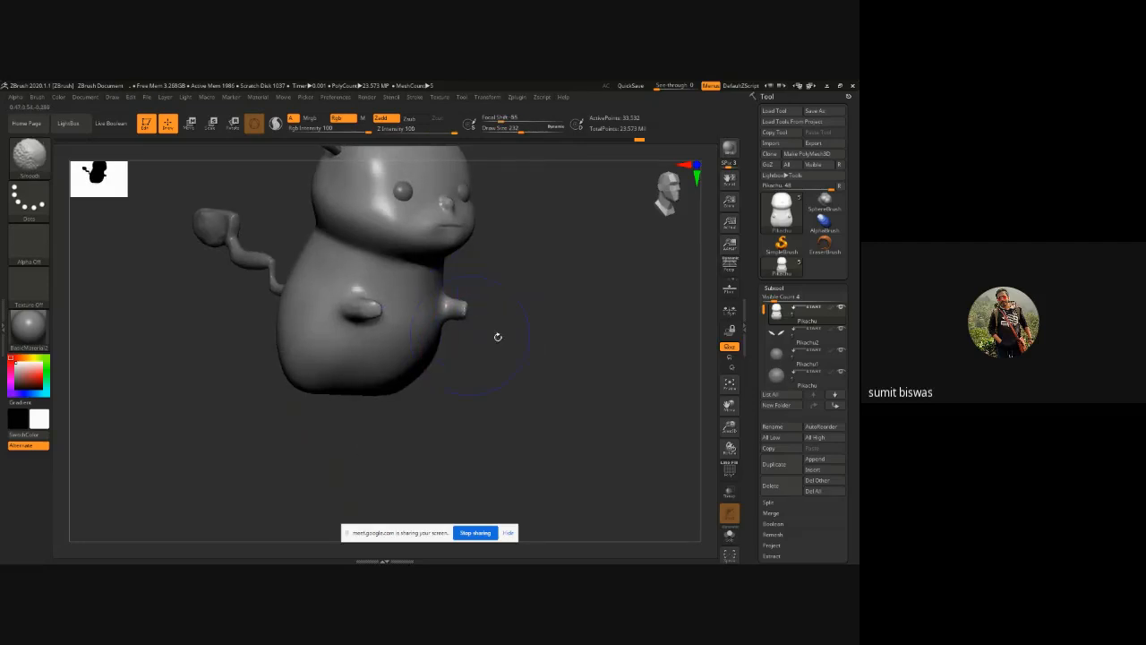
pyautogui.moveTo(523, 353)
pyautogui.keyDown('shift'); pyautogui.mouseDown()
pyautogui.moveTo(512, 379)
pyautogui.moveTo(509, 317)
pyautogui.moveTo(509, 383)
pyautogui.mouseUp(); pyautogui.keyUp('shift')
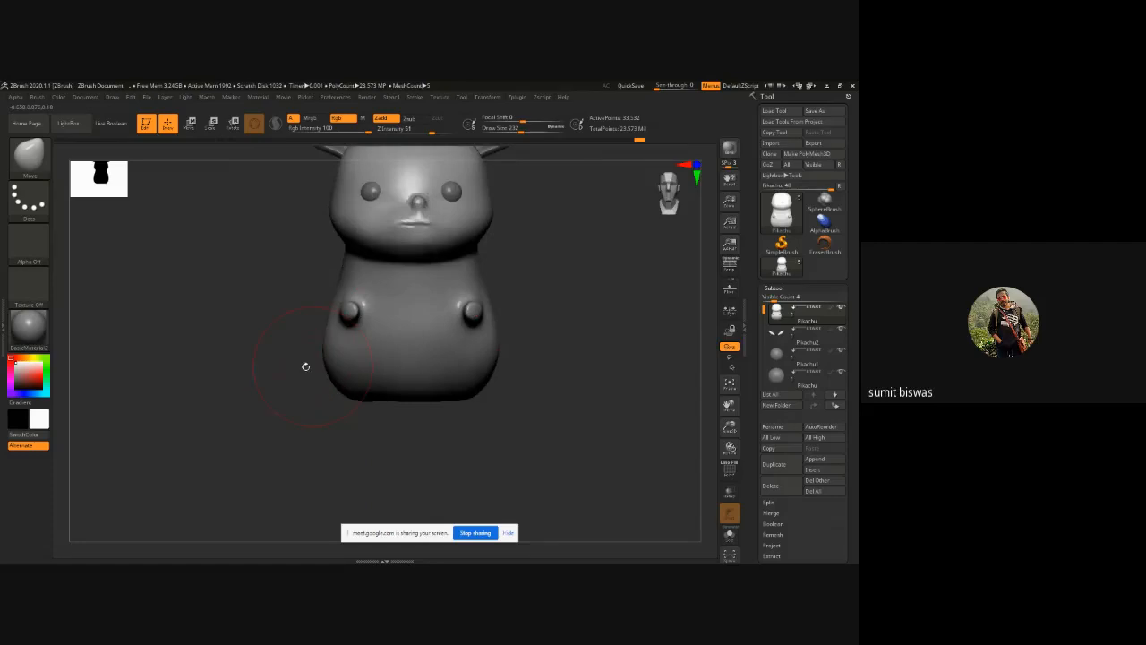
# Step: Set the selection brush's stroke to Lasso with the figure viewed from above and the side
pyautogui.moveTo(306, 366)
pyautogui.keyDown('alt'); pyautogui.mouseDown()
pyautogui.moveTo(268, 358)
pyautogui.moveTo(555, 299)
pyautogui.moveTo(499, 304)
pyautogui.moveTo(461, 365)
pyautogui.mouseUp(); pyautogui.keyUp('alt')
pyautogui.hotkey('ctrl', 'shift')
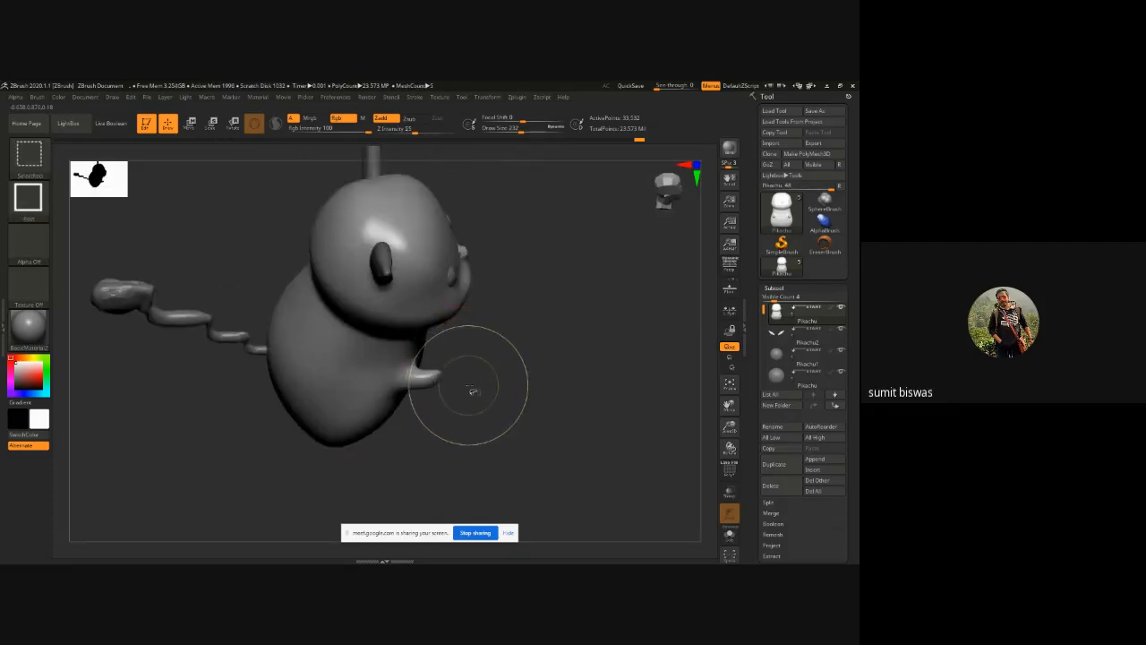
pyautogui.click(28, 197)
pyautogui.click(211, 208)
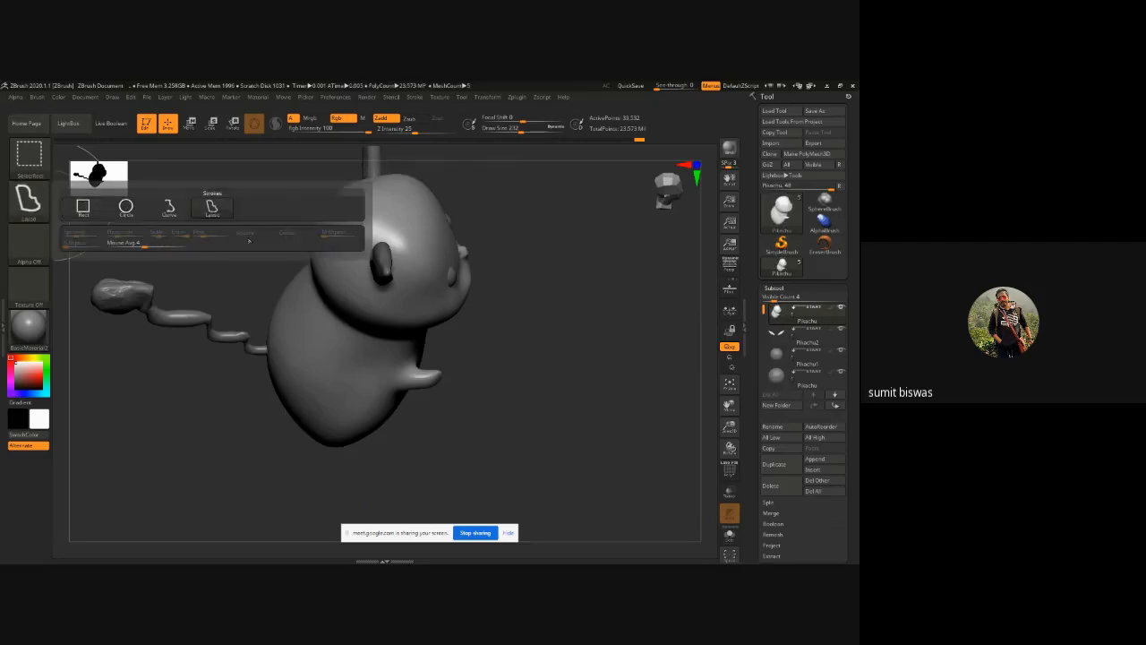
pyautogui.moveTo(460, 387)
pyautogui.keyDown('ctrl'); pyautogui.keyDown('shift'); pyautogui.mouseDown()
pyautogui.moveTo(403, 392)
pyautogui.moveTo(452, 358)
pyautogui.mouseUp(); pyautogui.keyUp('shift'); pyautogui.keyUp('ctrl')
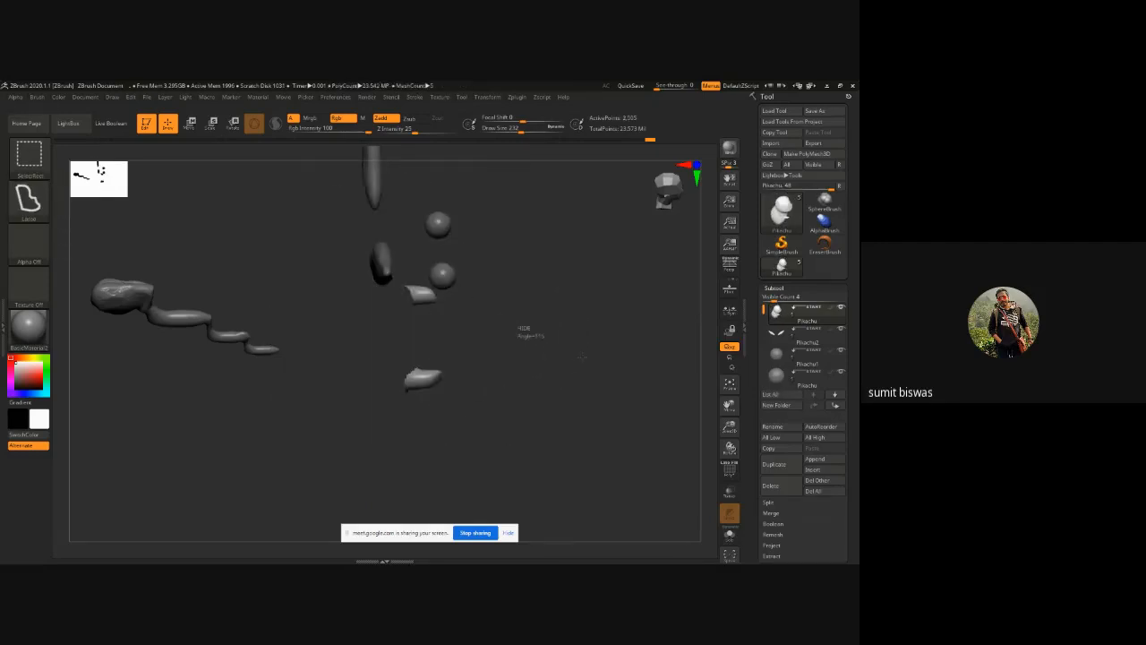
pyautogui.keyDown('ctrl'); pyautogui.keyDown('shift'); pyautogui.click(555, 360); pyautogui.keyUp('shift'); pyautogui.keyUp('ctrl')
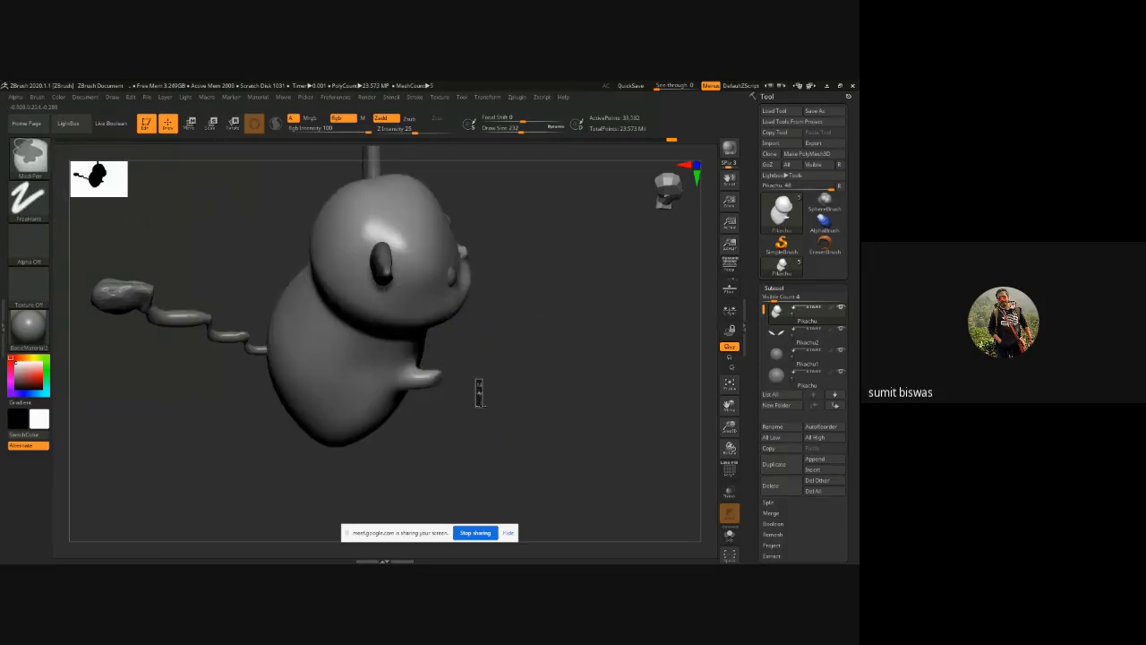
pyautogui.keyDown('ctrl'); pyautogui.moveTo(480, 405); pyautogui.dragTo(492, 392); pyautogui.keyUp('ctrl')
pyautogui.click(36, 208)
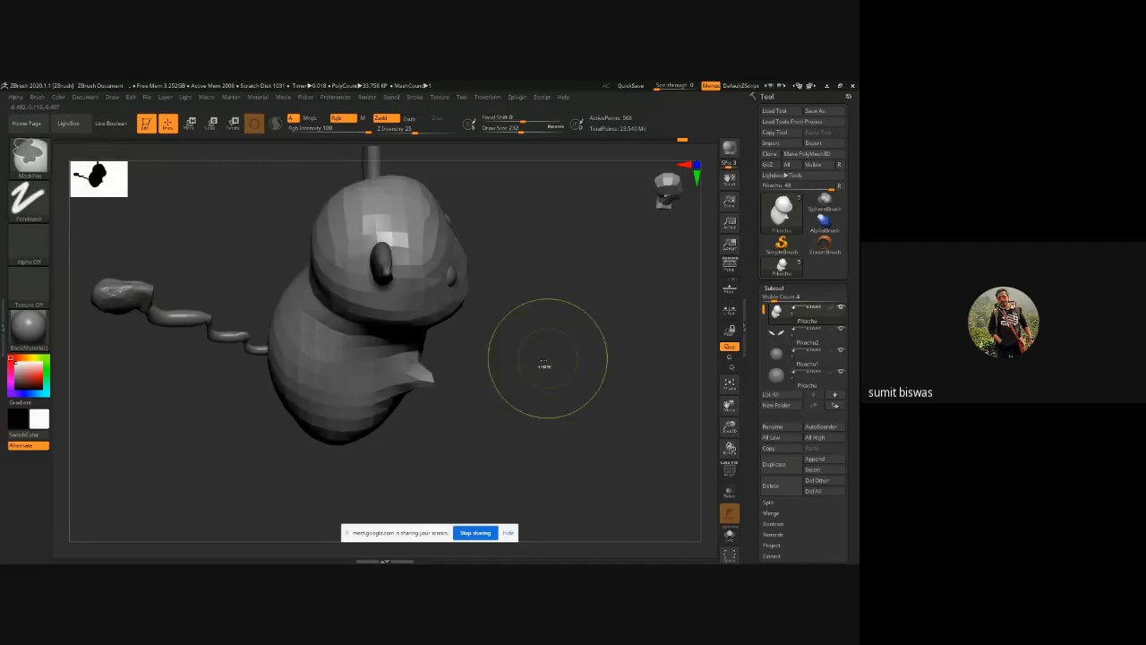
pyautogui.hotkey('ctrl', 'z')
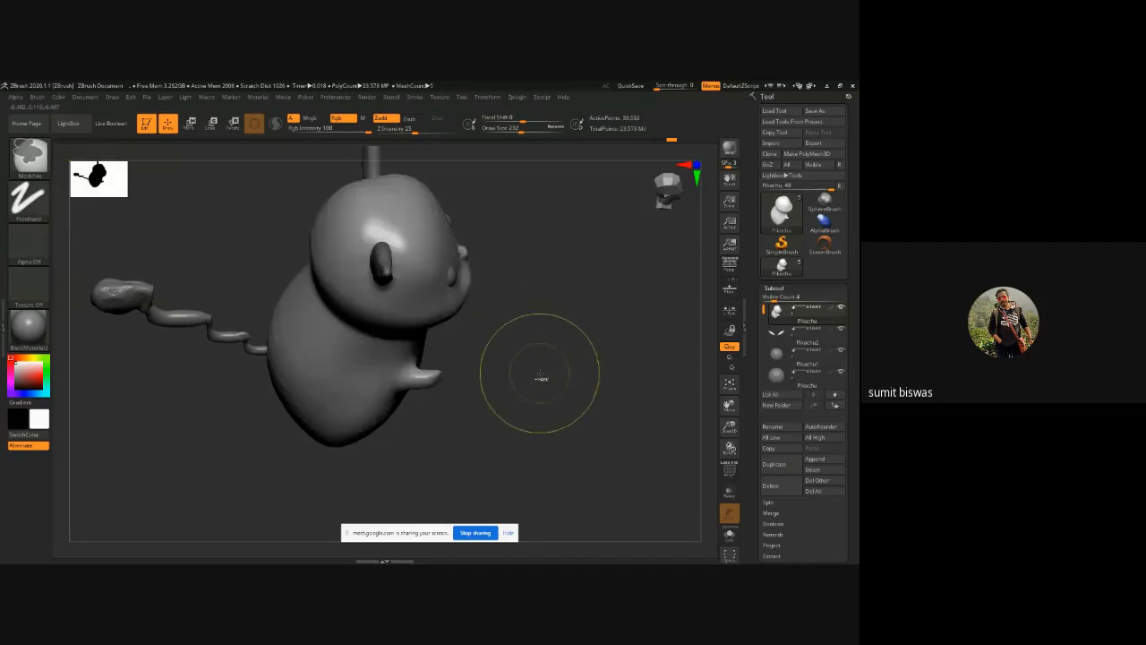
# Step: Set the masking brush's stroke to Lasso and mask both arms
pyautogui.keyDown('ctrl'); pyautogui.click(31, 204); pyautogui.keyUp('ctrl')
pyautogui.keyDown('ctrl'); pyautogui.click(169, 230); pyautogui.keyUp('ctrl')
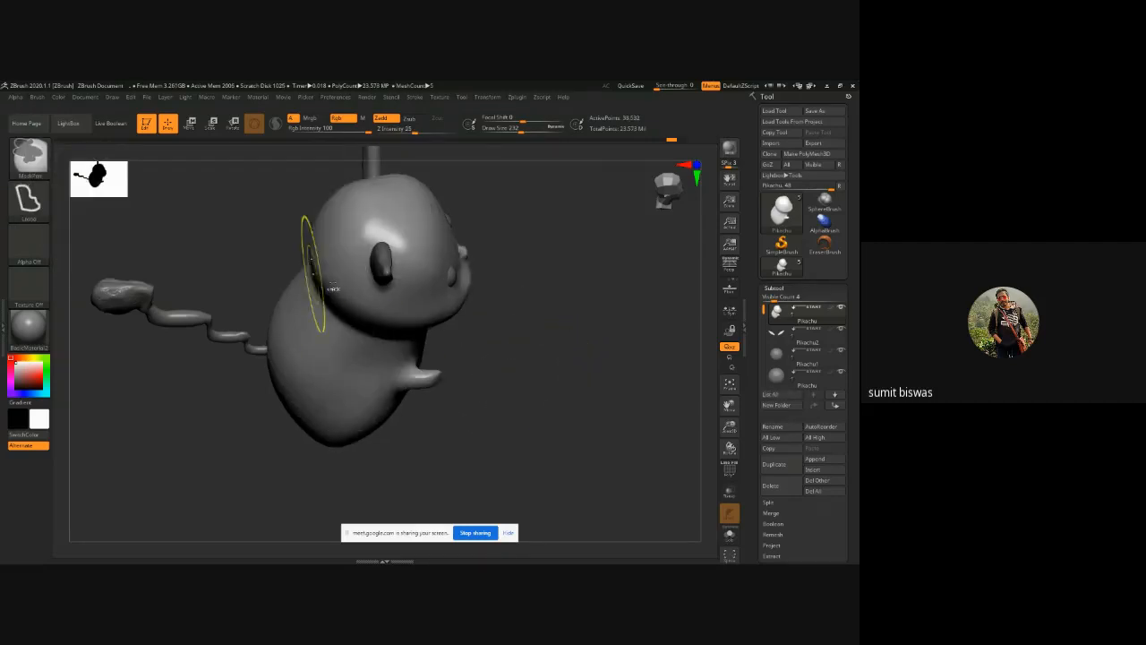
pyautogui.moveTo(485, 377)
pyautogui.keyDown('ctrl'); pyautogui.mouseDown()
pyautogui.moveTo(401, 390)
pyautogui.moveTo(399, 373)
pyautogui.moveTo(506, 352)
pyautogui.moveTo(525, 314)
pyautogui.moveTo(502, 310)
pyautogui.moveTo(513, 320)
pyautogui.mouseUp(); pyautogui.keyUp('ctrl')
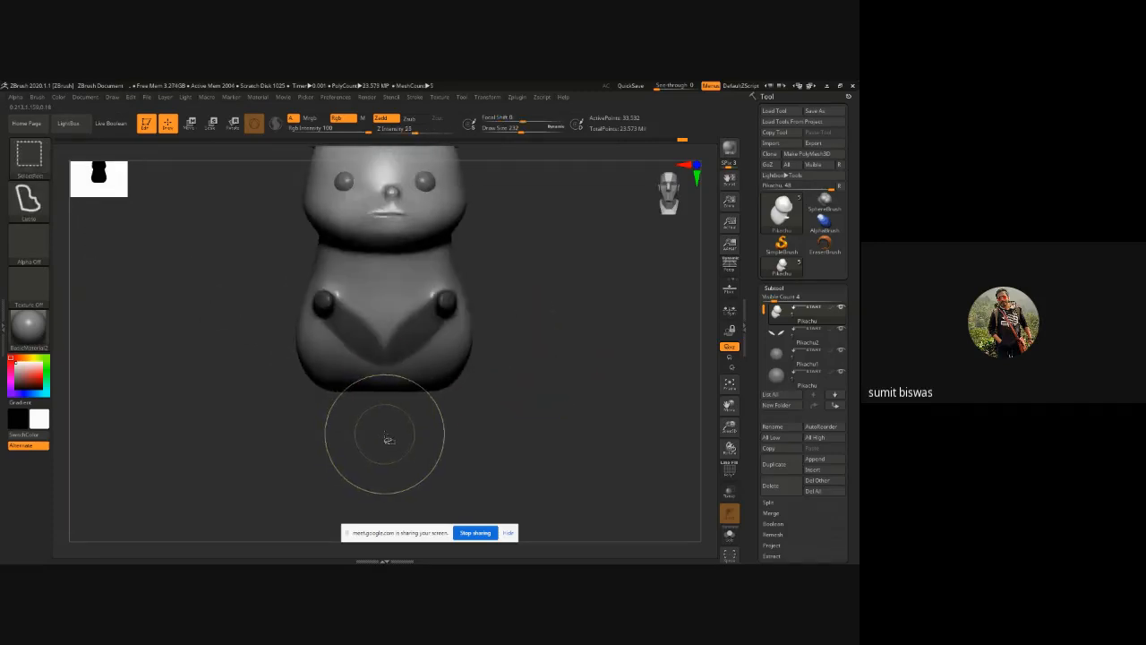
# Step: Clear the stray mask from the belly and soften the mask edge around the unmasked arms
pyautogui.moveTo(401, 445)
pyautogui.keyDown('ctrl'); pyautogui.keyDown('shift'); pyautogui.mouseDown()
pyautogui.moveTo(308, 358)
pyautogui.moveTo(310, 329)
pyautogui.moveTo(337, 296)
pyautogui.moveTo(398, 283)
pyautogui.mouseUp(); pyautogui.keyUp('shift'); pyautogui.keyUp('ctrl')
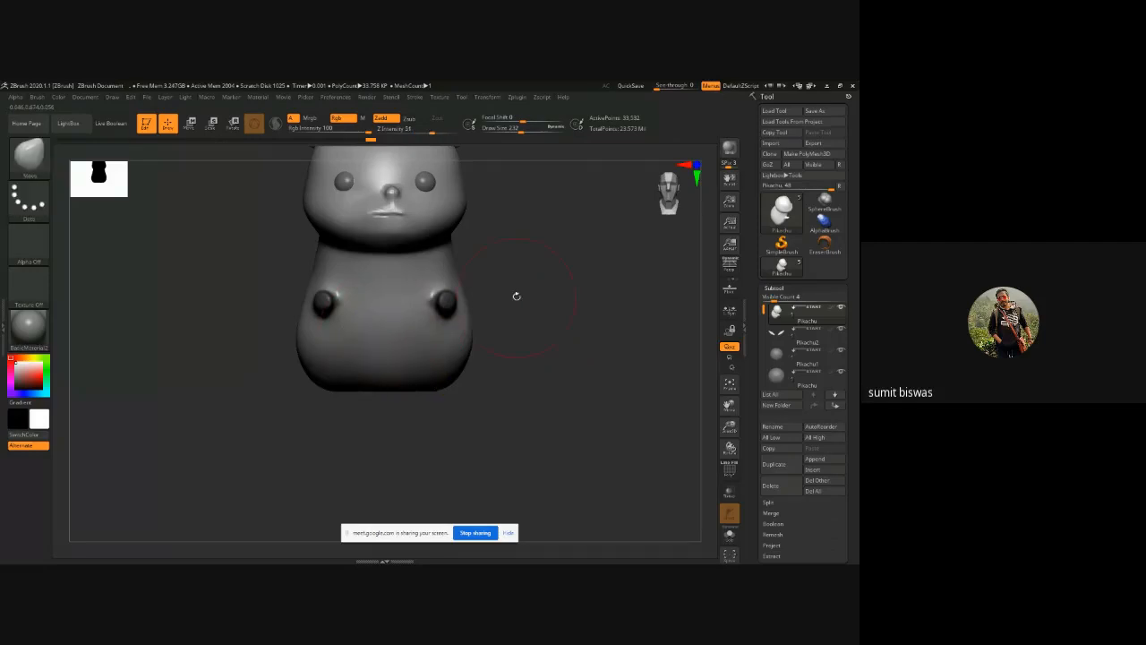
pyautogui.moveTo(516, 295)
pyautogui.mouseDown()
pyautogui.moveTo(548, 306)
pyautogui.moveTo(526, 298)
pyautogui.mouseUp()
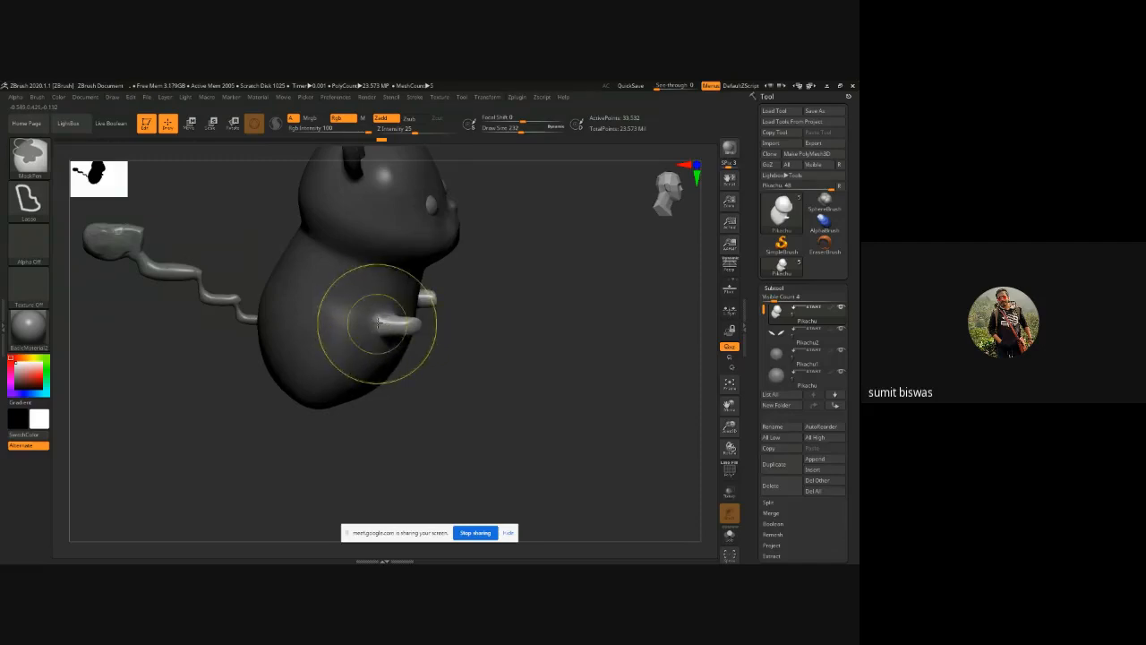
pyautogui.keyDown('ctrl'); pyautogui.click(376, 323); pyautogui.keyUp('ctrl')
pyautogui.keyDown('ctrl'); pyautogui.click(378, 322); pyautogui.keyUp('ctrl')
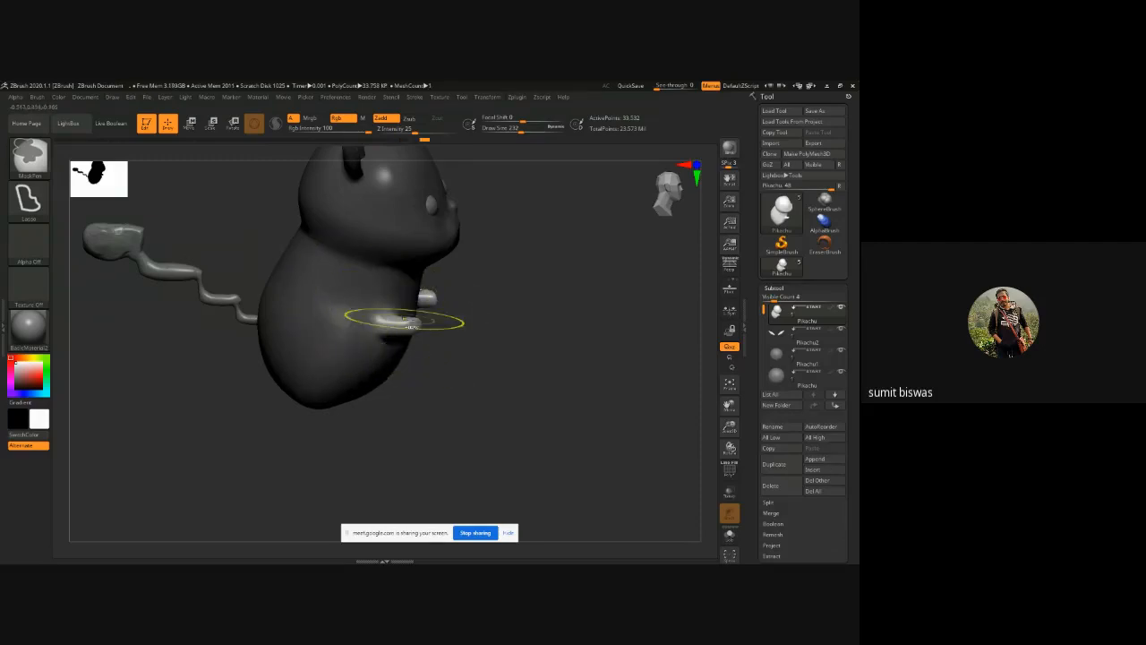
# Step: Move both unmasked arms forward with the gizmo in side view to lengthen them
pyautogui.moveTo(546, 301)
pyautogui.mouseDown()
pyautogui.moveTo(430, 302)
pyautogui.moveTo(535, 295)
pyautogui.mouseUp()
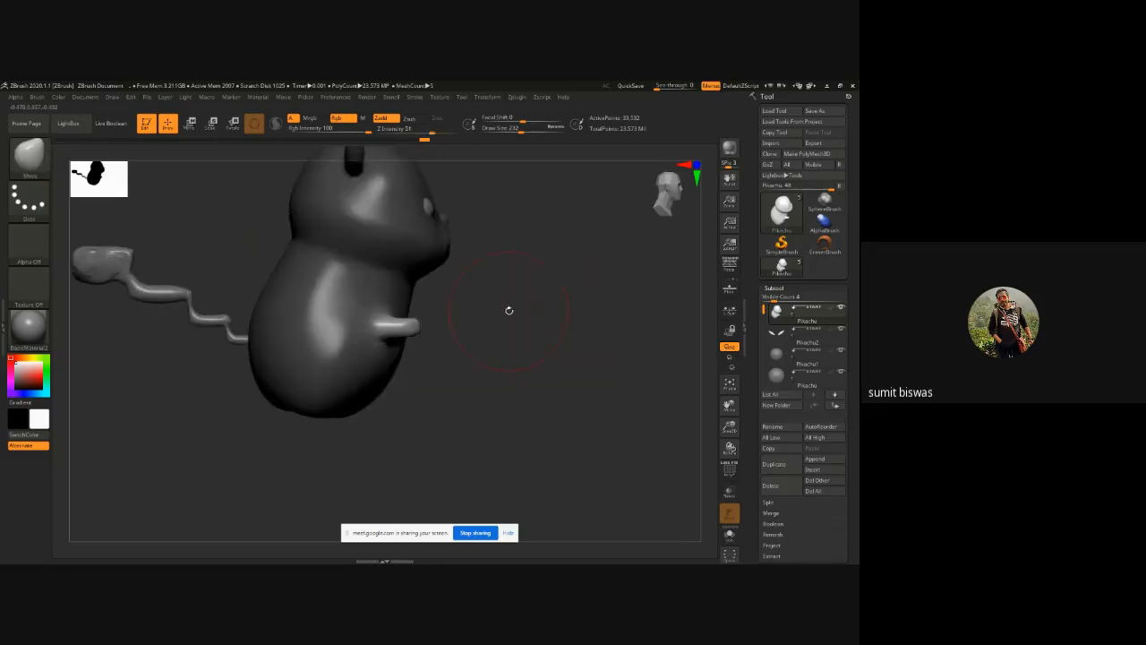
pyautogui.press('w')
pyautogui.moveTo(414, 267); pyautogui.dragTo(445, 266)
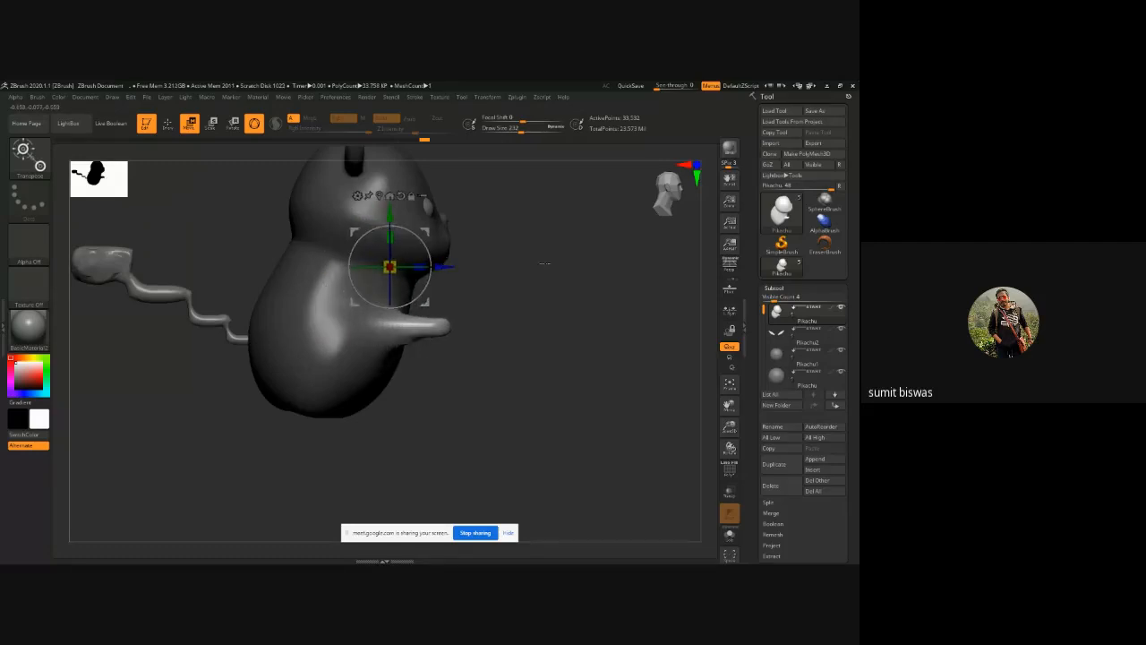
pyautogui.keyDown('shift'); pyautogui.moveTo(545, 263); pyautogui.dragTo(395, 242); pyautogui.keyUp('shift')
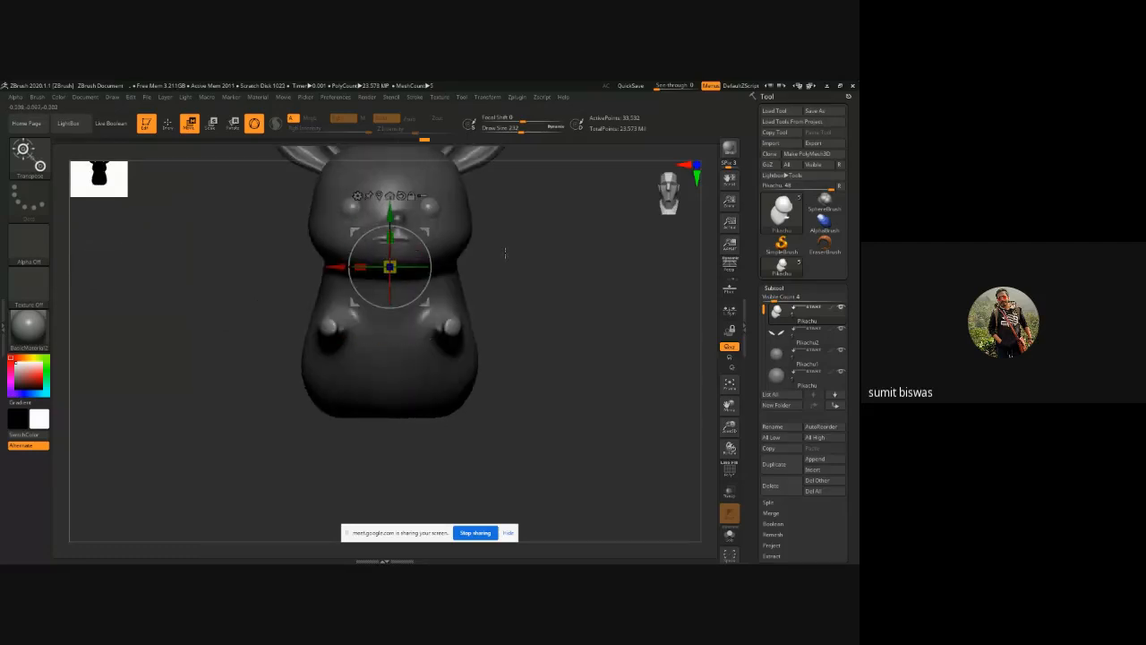
# Step: Angle both arms downward from the shoulders with the gizmo, then return to the Move brush
pyautogui.moveTo(505, 254); pyautogui.dragTo(437, 264)
pyautogui.moveTo(520, 274); pyautogui.dragTo(430, 280)
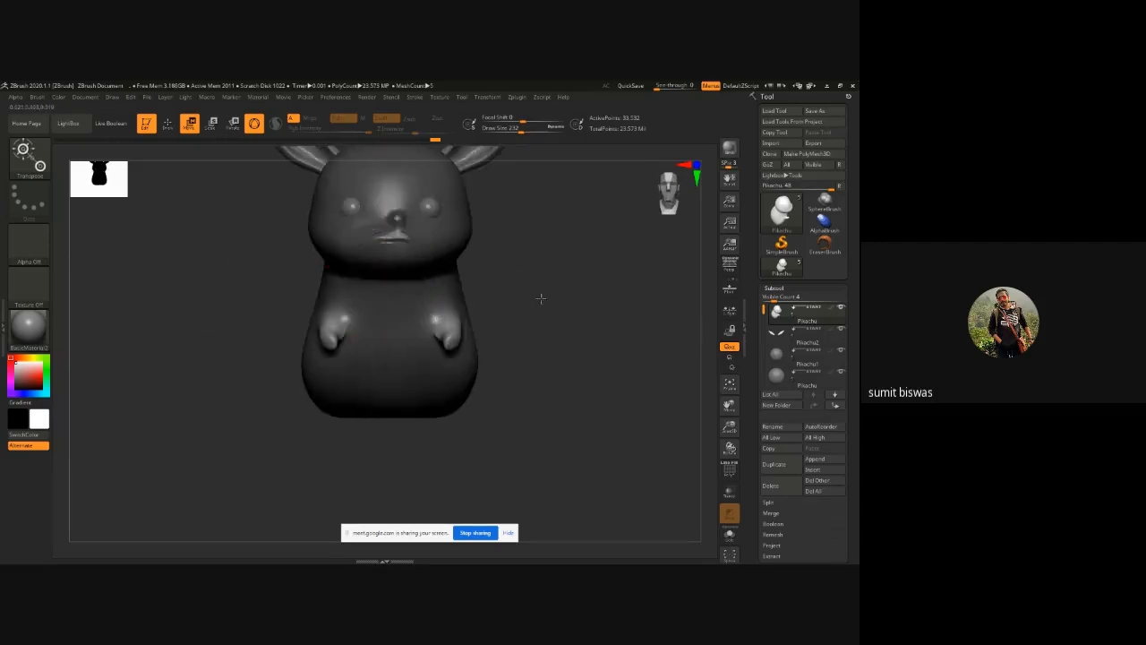
pyautogui.moveTo(540, 297); pyautogui.dragTo(357, 365)
pyautogui.moveTo(310, 408)
pyautogui.mouseDown()
pyautogui.moveTo(328, 391)
pyautogui.moveTo(361, 402)
pyautogui.mouseUp()
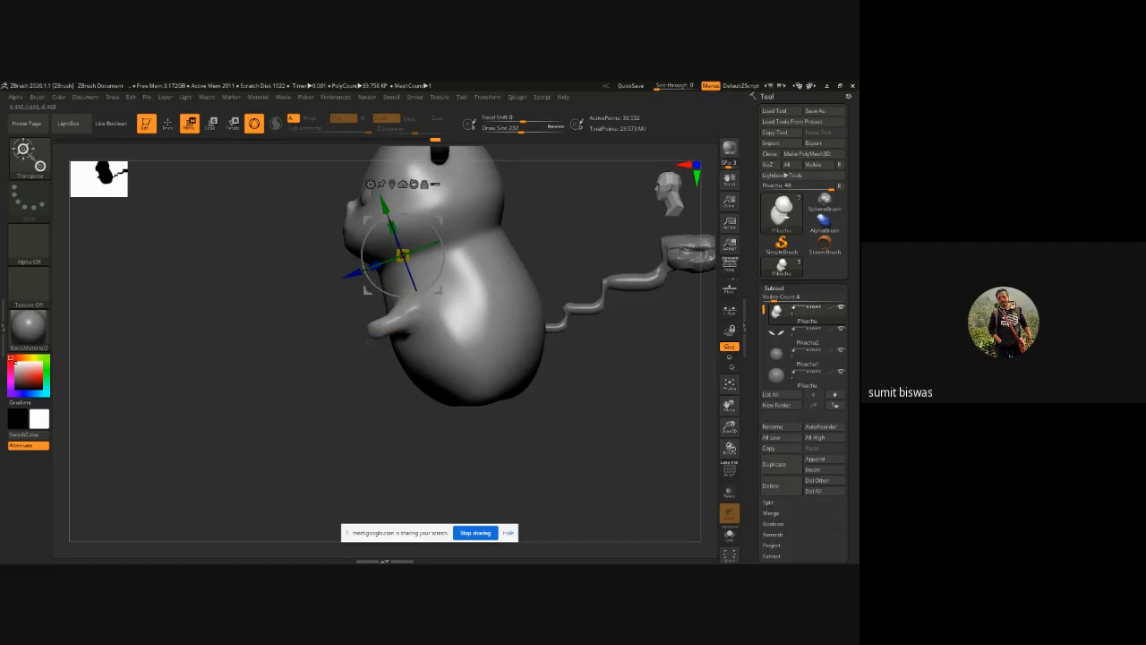
pyautogui.press('e')
pyautogui.press('r')
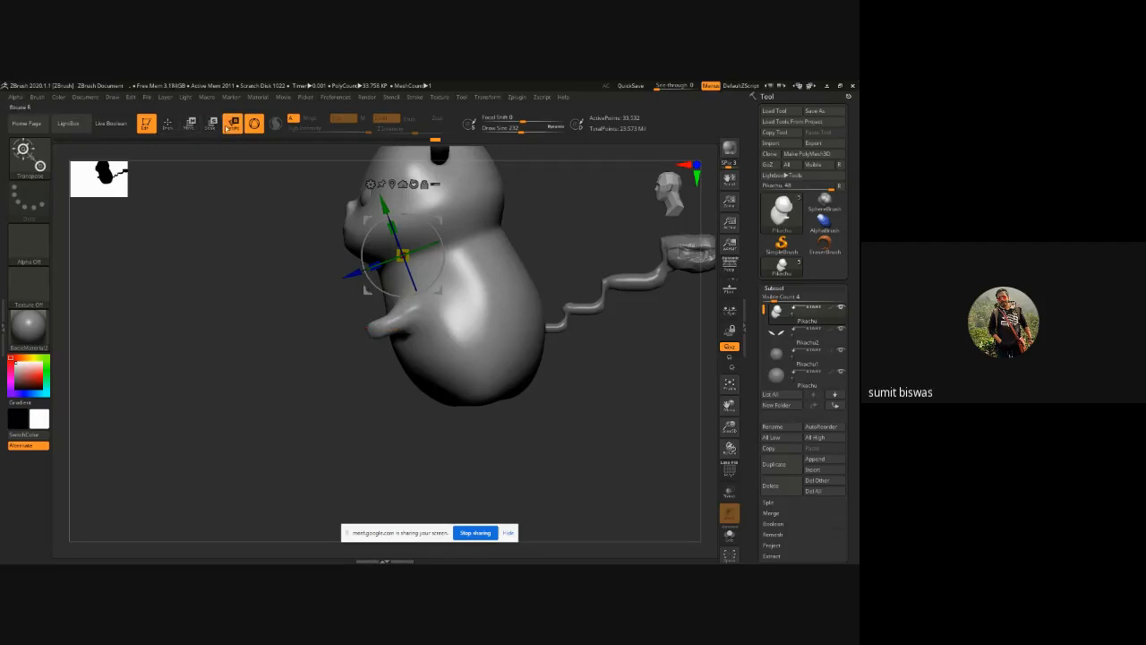
pyautogui.press('q')
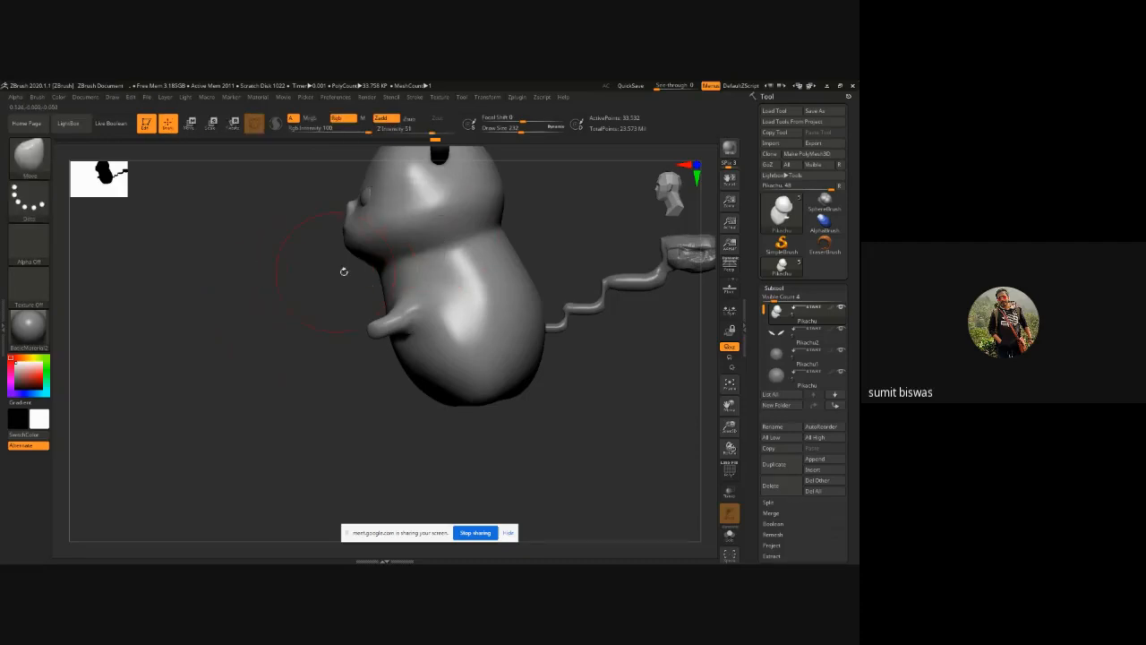
pyautogui.moveTo(264, 330); pyautogui.dragTo(358, 319)
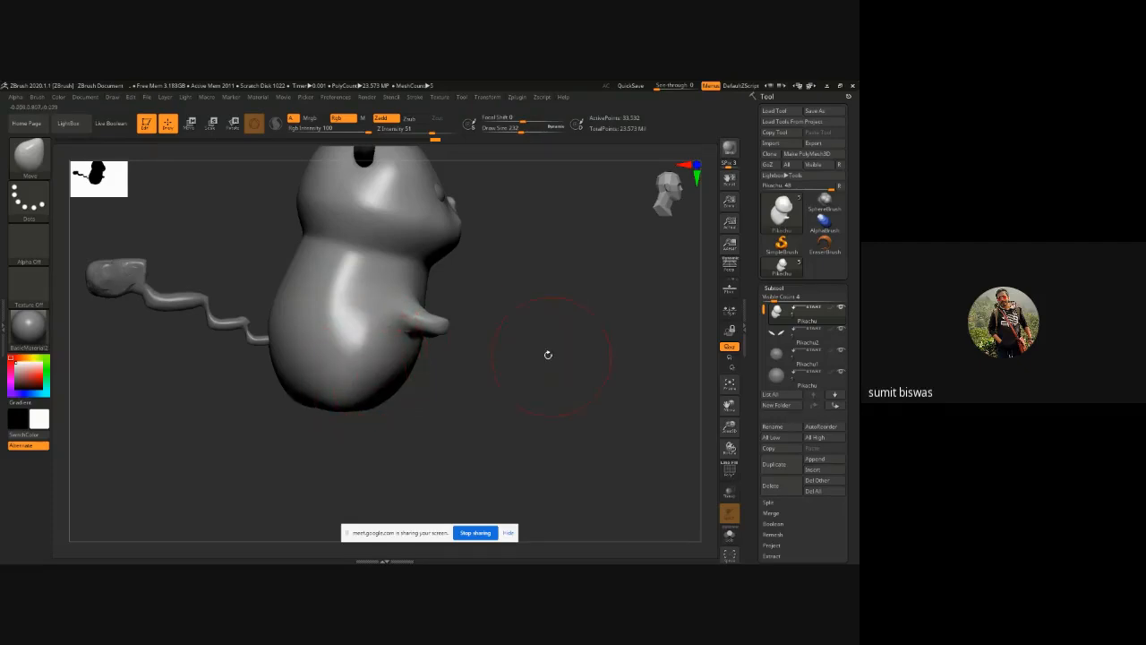
# Step: Smooth out the dent in the underside of the body's base
pyautogui.moveTo(545, 353)
pyautogui.mouseDown()
pyautogui.moveTo(522, 386)
pyautogui.moveTo(339, 334)
pyautogui.moveTo(357, 321)
pyautogui.mouseUp()
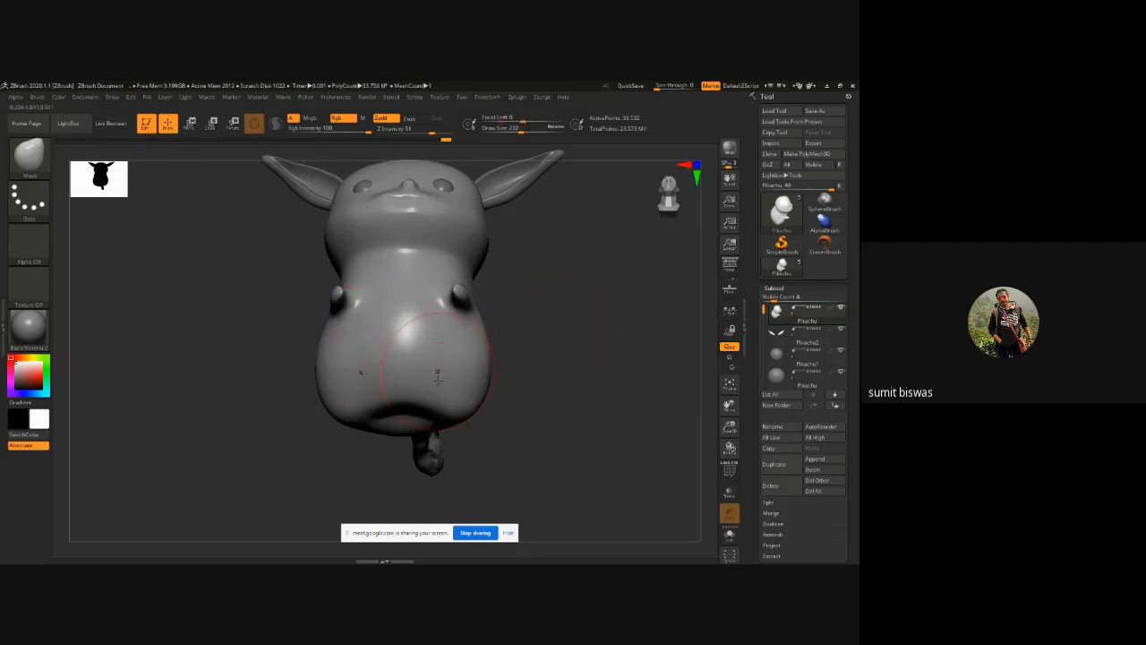
pyautogui.moveTo(406, 417)
pyautogui.keyDown('shift'); pyautogui.mouseDown()
pyautogui.moveTo(385, 412)
pyautogui.moveTo(430, 410)
pyautogui.moveTo(377, 413)
pyautogui.moveTo(408, 415)
pyautogui.mouseUp(); pyautogui.keyUp('shift')
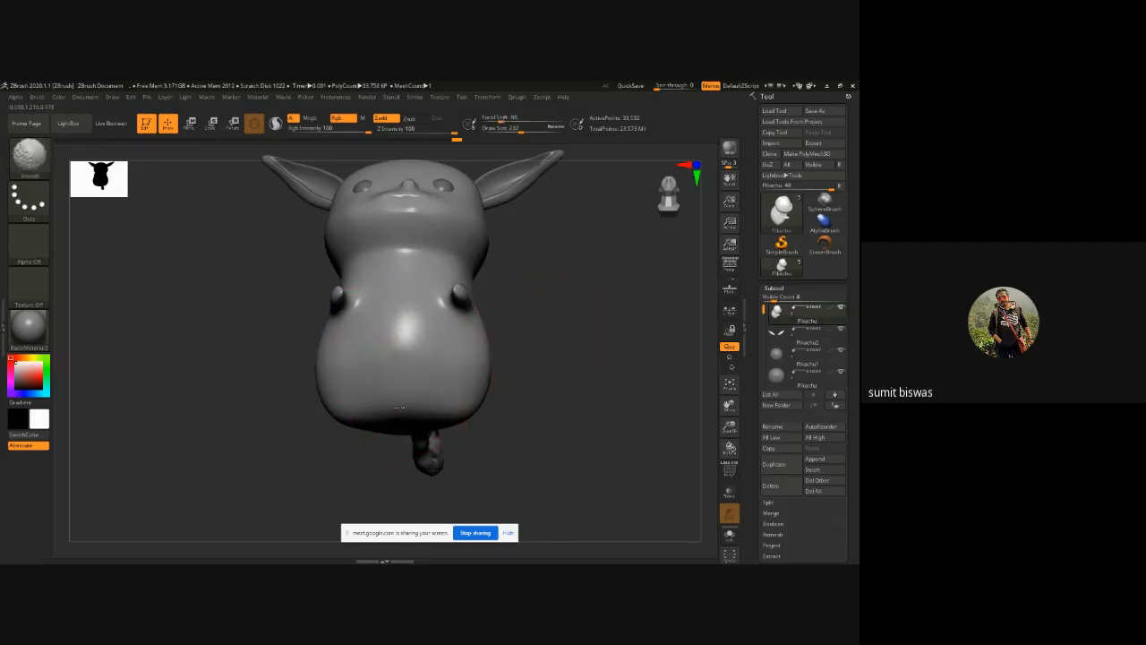
pyautogui.moveTo(565, 289)
pyautogui.mouseDown()
pyautogui.moveTo(545, 280)
pyautogui.moveTo(527, 345)
pyautogui.mouseUp()
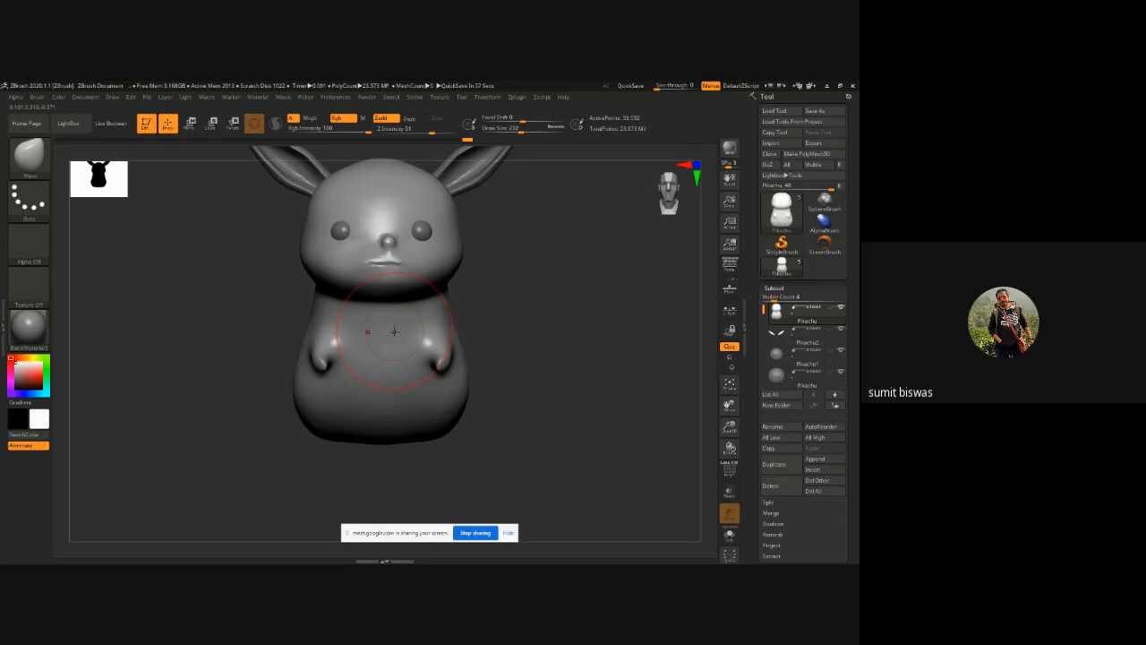
pyautogui.moveTo(531, 355)
pyautogui.mouseDown()
pyautogui.moveTo(468, 338)
pyautogui.moveTo(510, 333)
pyautogui.moveTo(546, 357)
pyautogui.mouseUp()
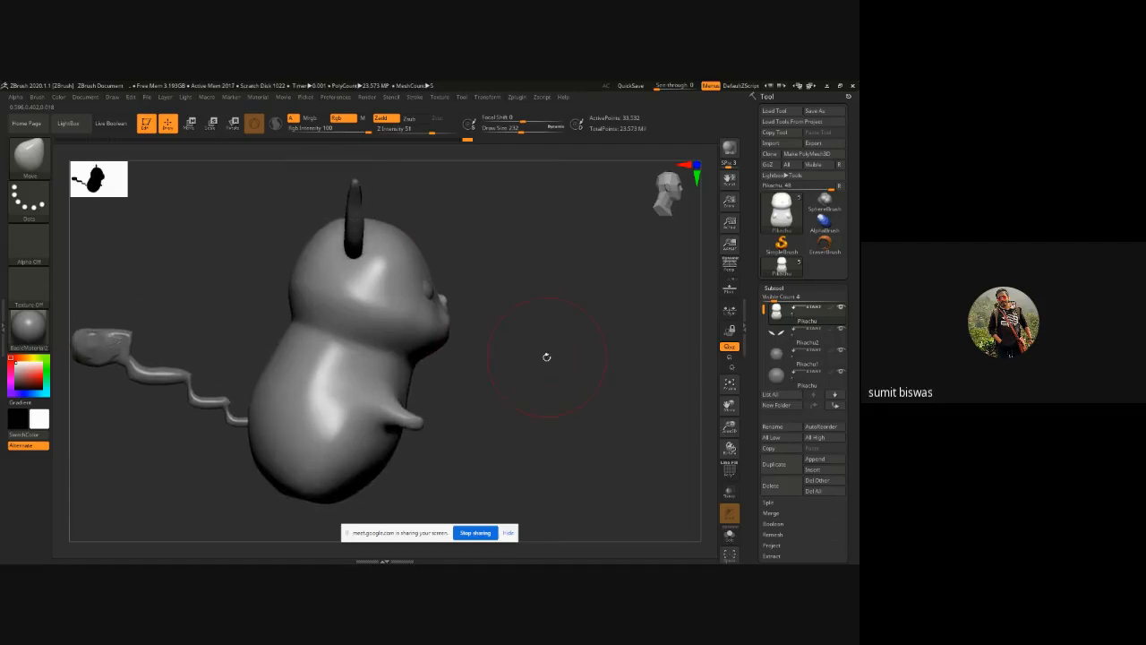
# Step: Reduce the Move brush's draw size to 112 and flatten the protruding mouth area in profile
pyautogui.moveTo(442, 296)
pyautogui.keyDown('ctrl'); pyautogui.mouseDown(button='right')
pyautogui.moveTo(469, 358)
pyautogui.moveTo(556, 408)
pyautogui.mouseUp(button='right'); pyautogui.keyUp('ctrl')
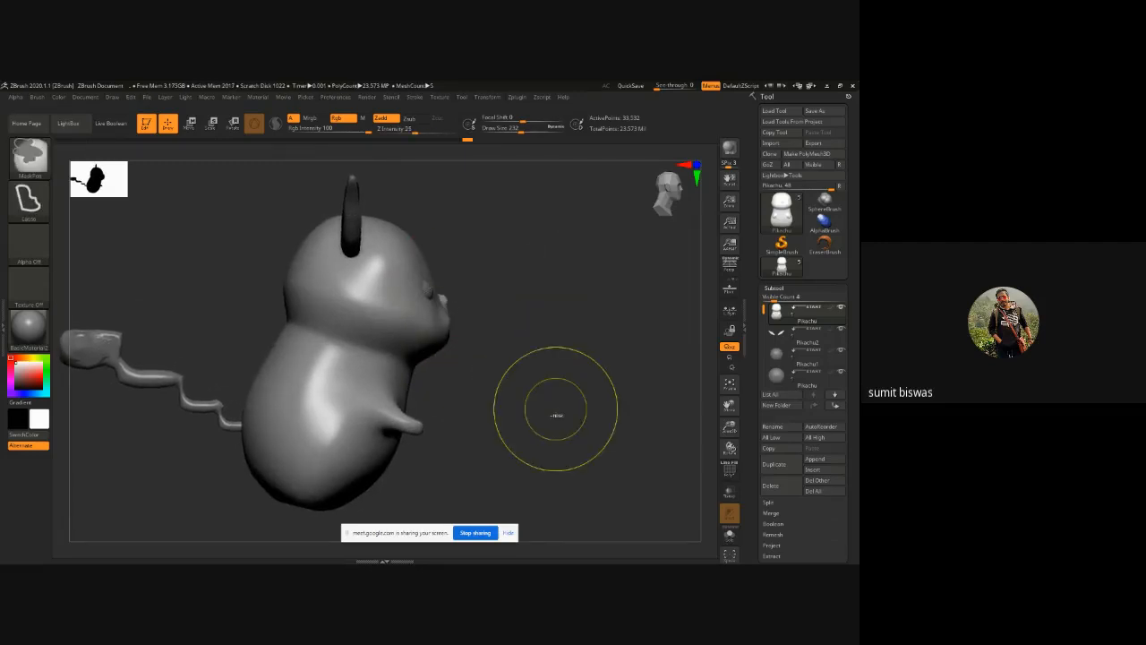
pyautogui.moveTo(506, 272)
pyautogui.keyDown('ctrl'); pyautogui.mouseDown(button='right')
pyautogui.moveTo(517, 315)
pyautogui.moveTo(571, 363)
pyautogui.mouseUp(button='right'); pyautogui.keyUp('ctrl')
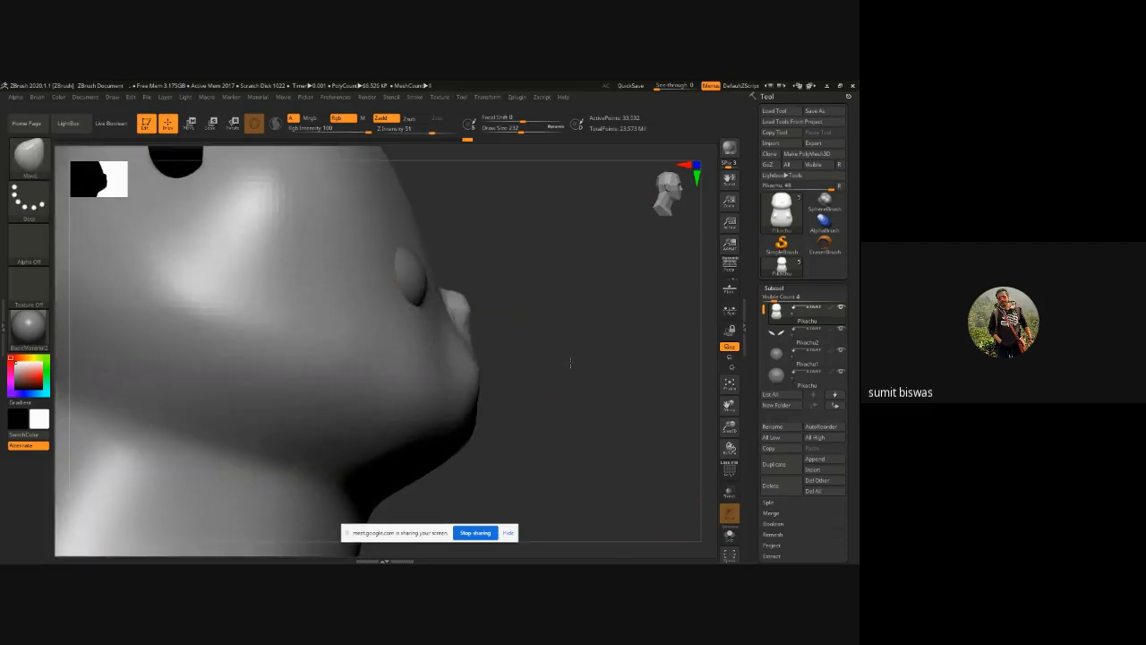
pyautogui.moveTo(570, 362)
pyautogui.mouseDown()
pyautogui.moveTo(553, 358)
pyautogui.moveTo(563, 356)
pyautogui.mouseUp()
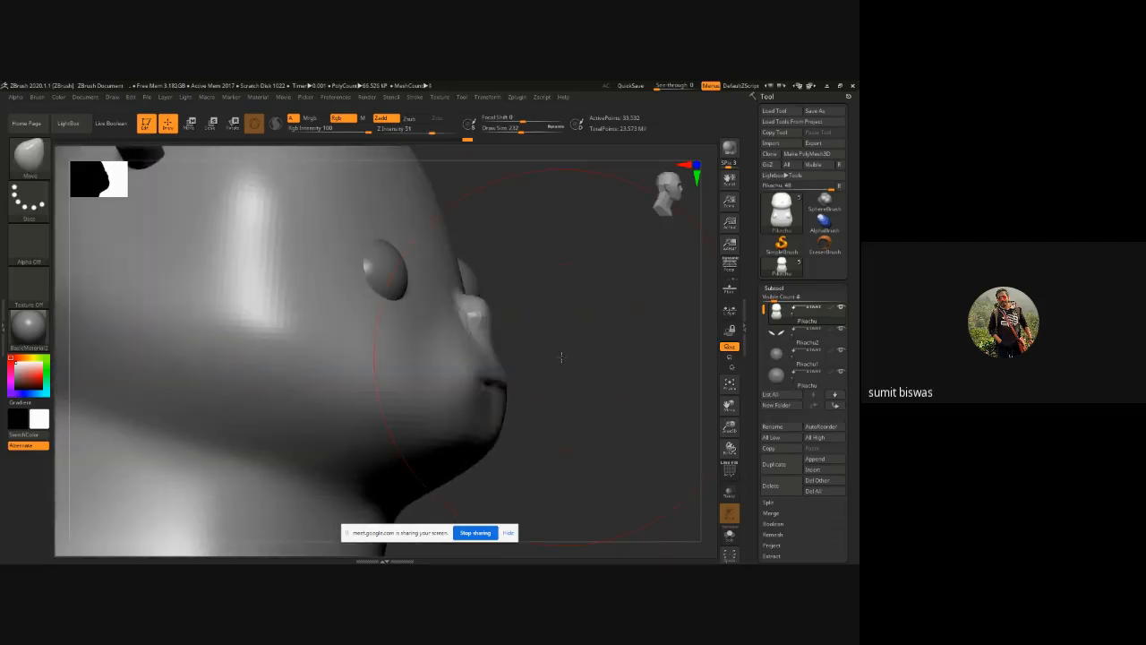
pyautogui.press('[')
pyautogui.press('[')
pyautogui.press('[')
pyautogui.press('[')
pyautogui.press('[')
pyautogui.press('[')
pyautogui.press('[')
pyautogui.press('[')
pyautogui.press('[')
pyautogui.press('[')
pyautogui.press('[')
pyautogui.press('[')
pyautogui.moveTo(470, 381)
pyautogui.mouseDown()
pyautogui.moveTo(430, 394)
pyautogui.moveTo(506, 379)
pyautogui.mouseUp()
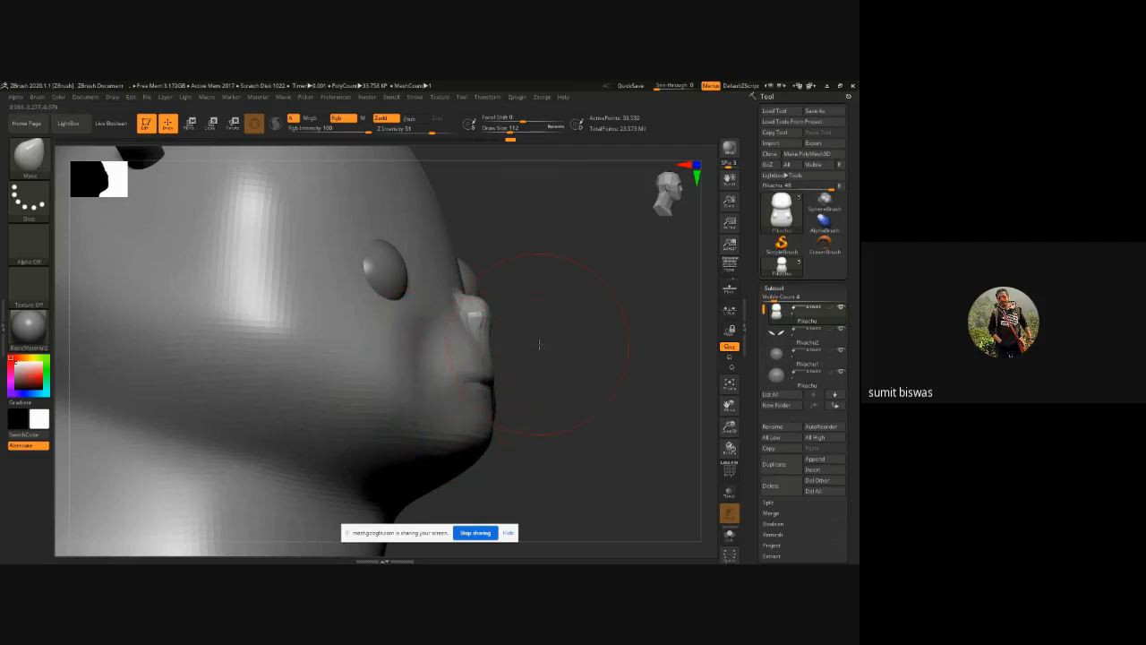
# Step: Refine the mouth and chin profile with the Move brush at a draw size of 76
pyautogui.moveTo(539, 344); pyautogui.dragTo(371, 366)
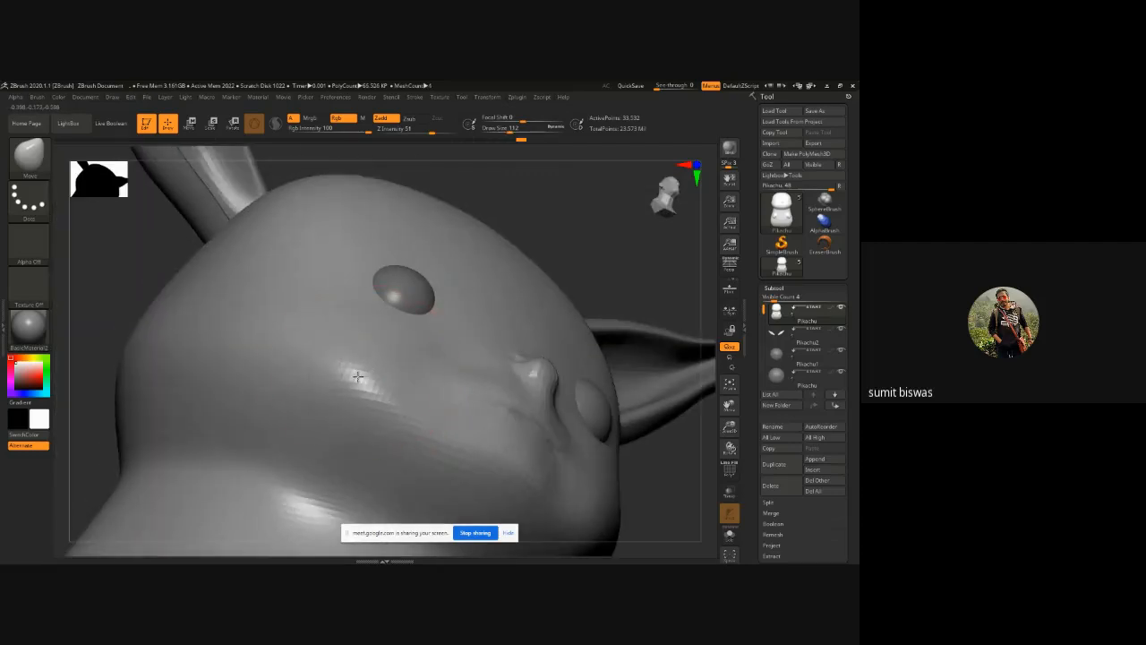
pyautogui.moveTo(583, 254); pyautogui.dragTo(364, 374)
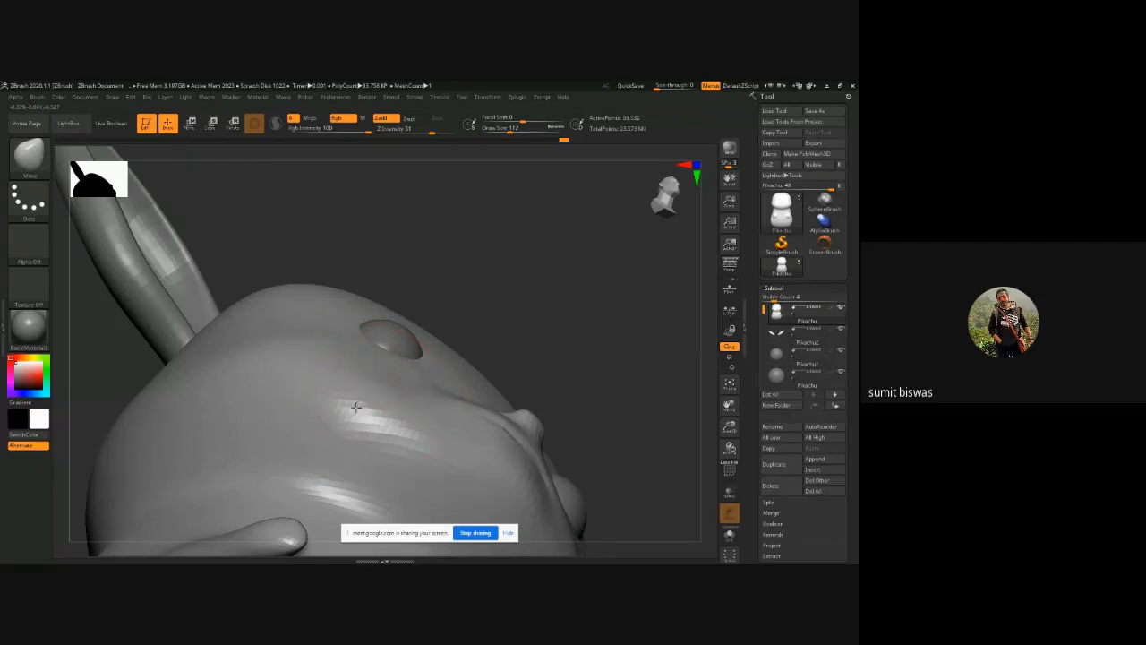
pyautogui.moveTo(524, 307); pyautogui.dragTo(442, 365)
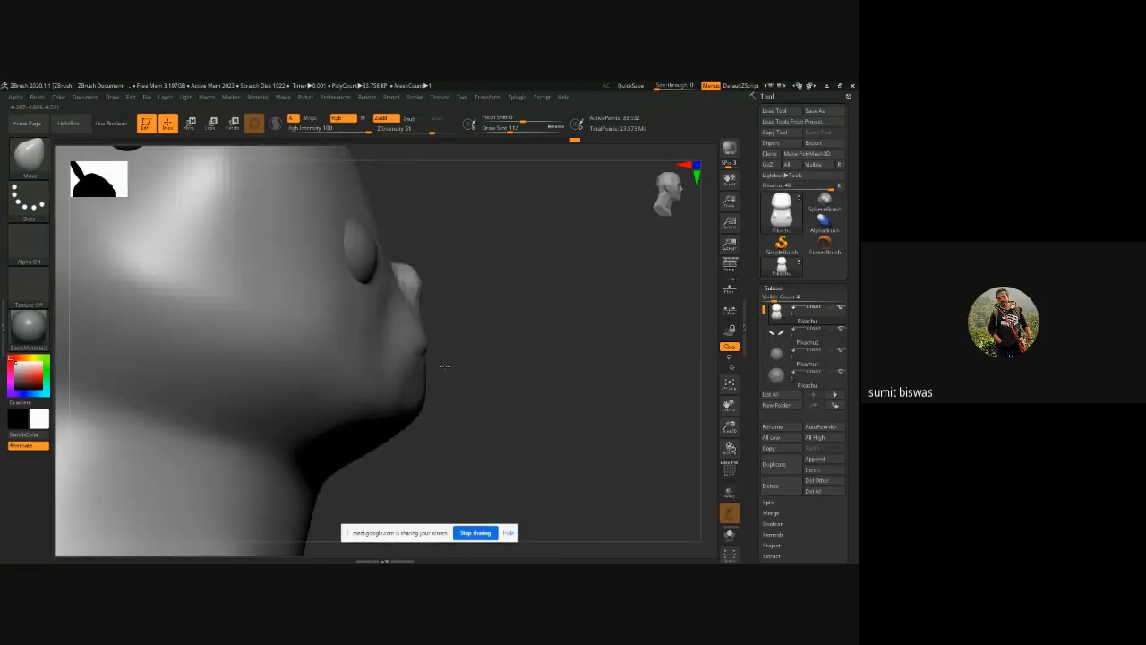
pyautogui.press('b')
pyautogui.press('m')
pyautogui.press('v')
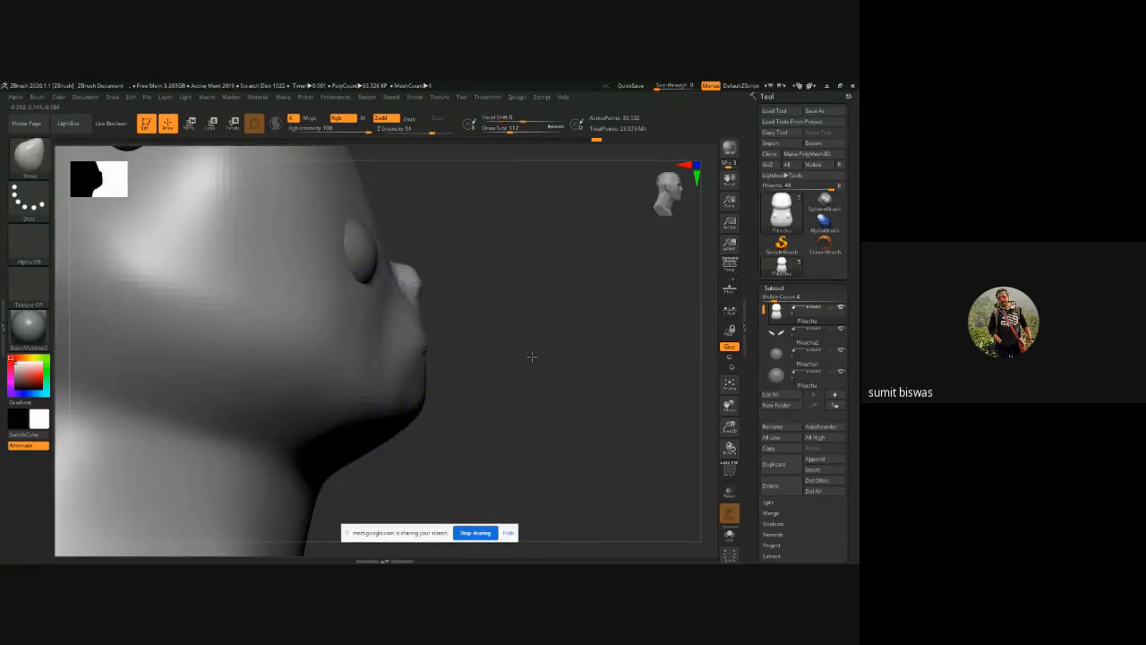
pyautogui.moveTo(532, 353)
pyautogui.mouseDown()
pyautogui.moveTo(461, 384)
pyautogui.moveTo(451, 359)
pyautogui.mouseUp()
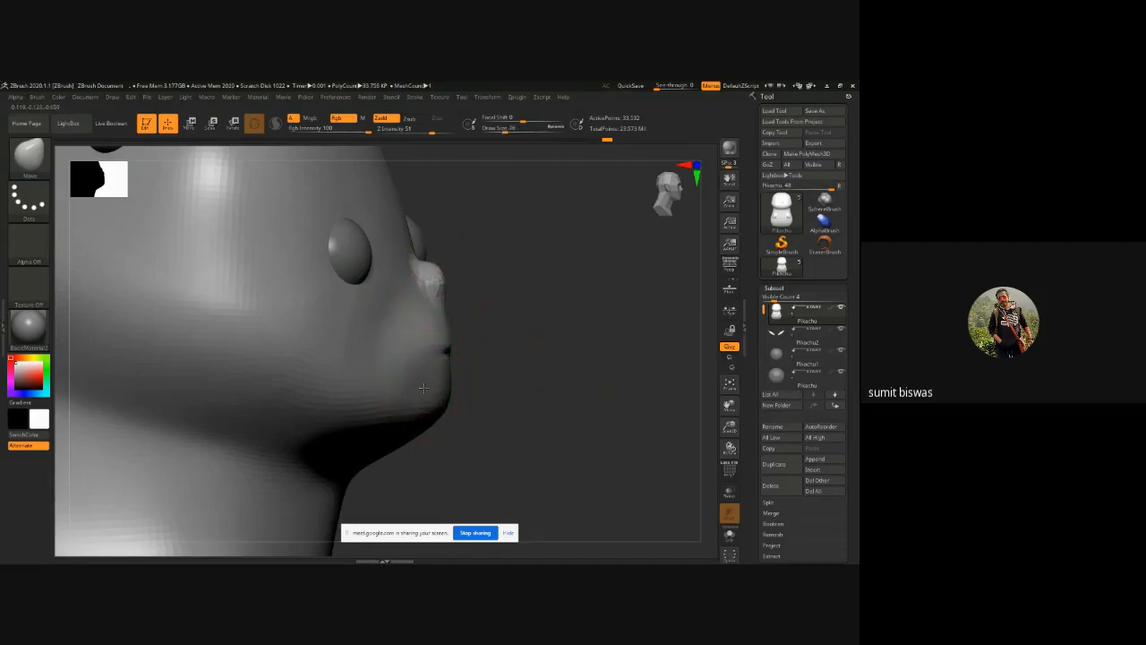
pyautogui.press('ctrl')
pyautogui.moveTo(472, 377)
pyautogui.keyDown('ctrl'); pyautogui.mouseDown(button='right')
pyautogui.moveTo(524, 427)
pyautogui.moveTo(522, 391)
pyautogui.moveTo(493, 382)
pyautogui.mouseUp(button='right'); pyautogui.keyUp('ctrl')
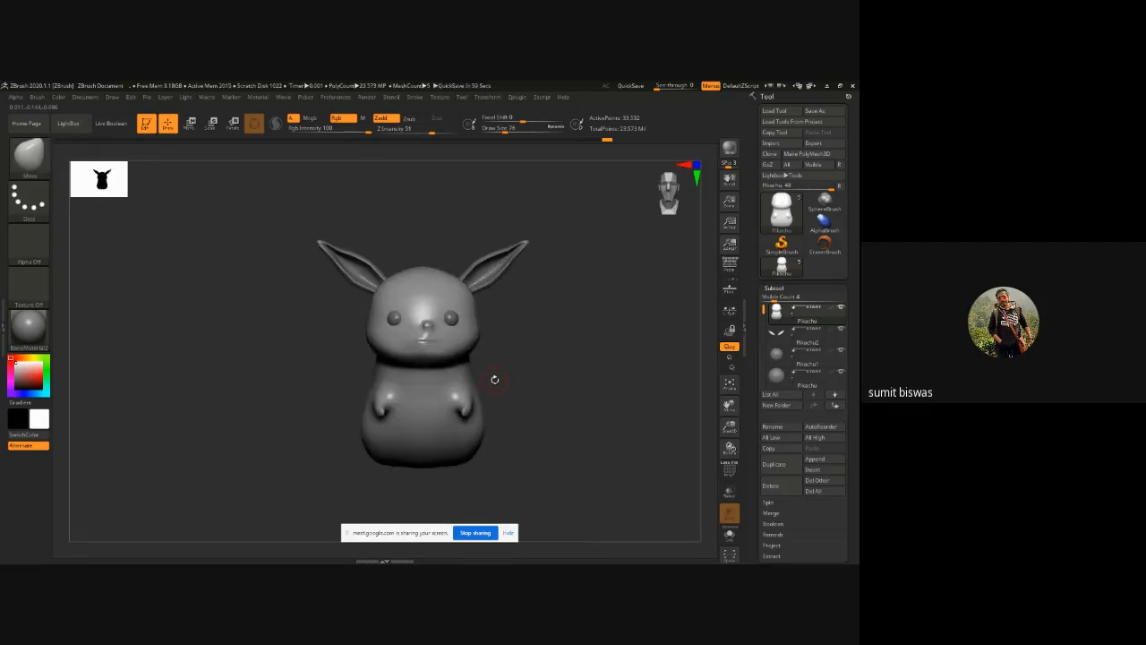
# Step: Pinch a vertical crease down the side of the head behind the eye with the Pinch brush at draw size 136
pyautogui.moveTo(252, 345); pyautogui.dragTo(275, 347, button='right')
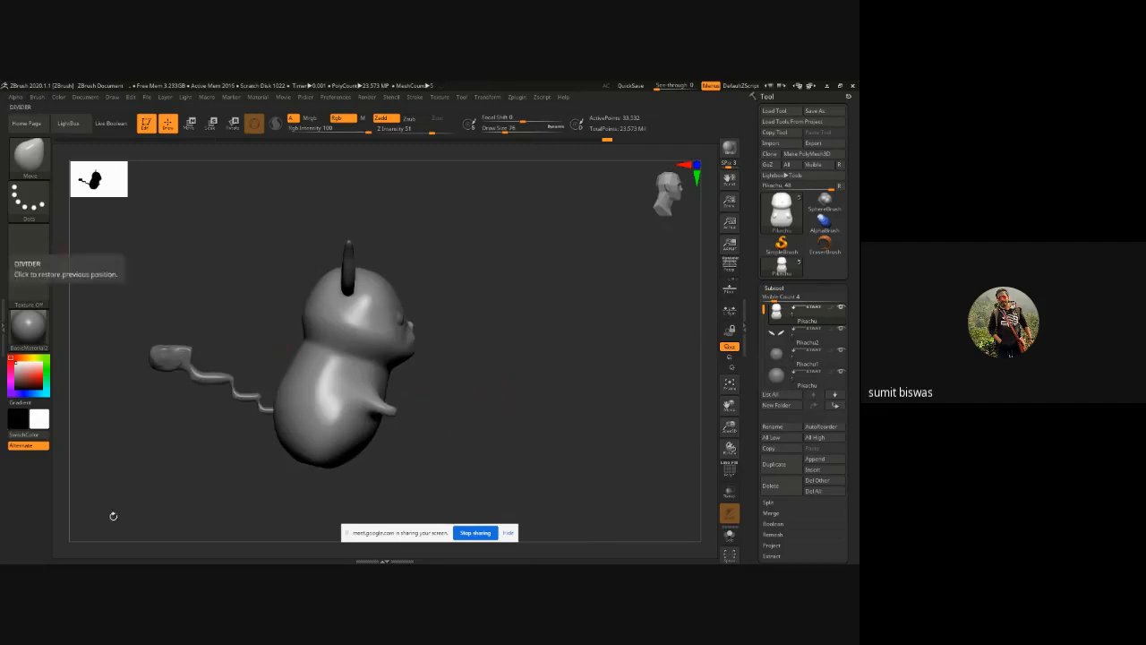
pyautogui.keyDown('alt'); pyautogui.moveTo(204, 380); pyautogui.dragTo(269, 335, button='right'); pyautogui.keyUp('alt')
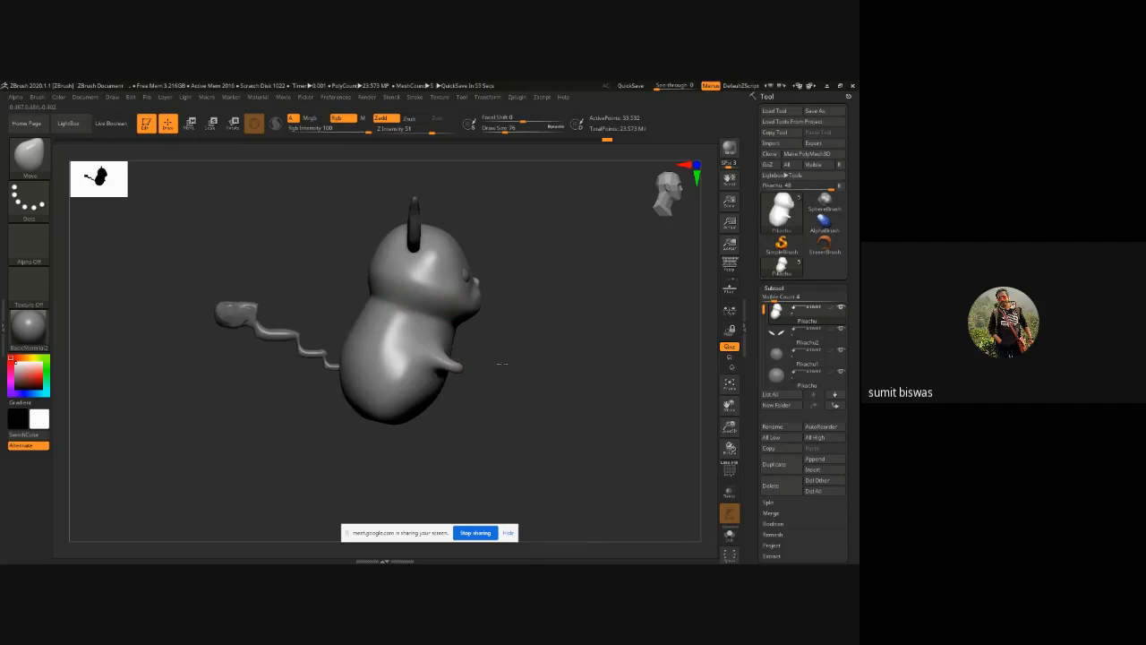
pyautogui.moveTo(502, 362); pyautogui.dragTo(532, 421)
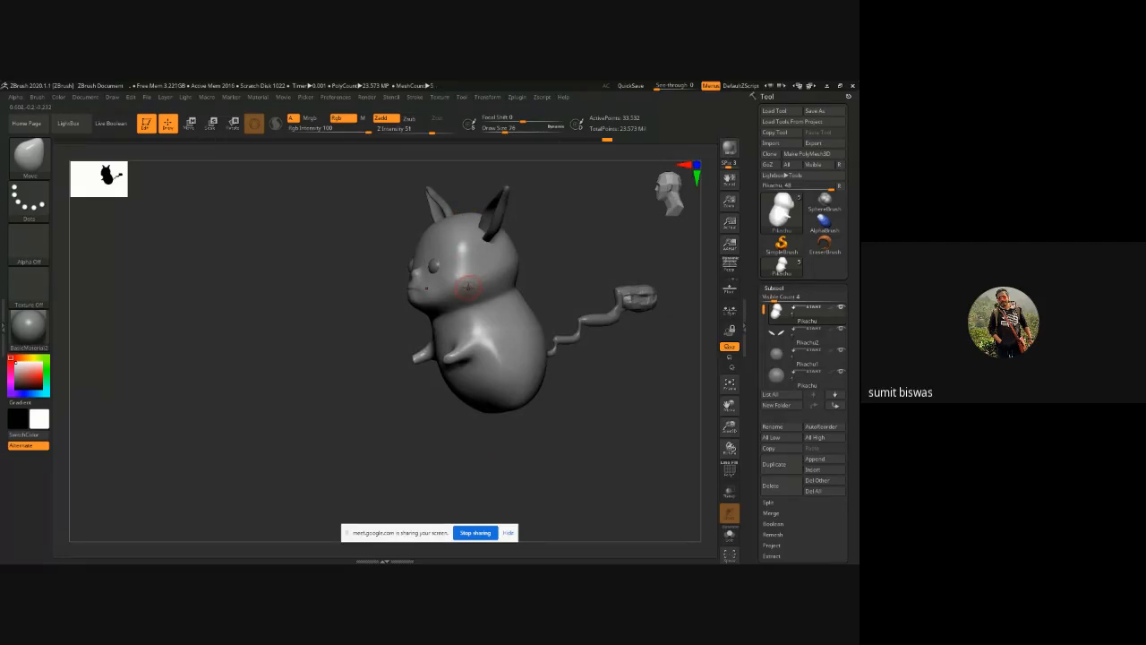
pyautogui.keyDown('ctrl'); pyautogui.moveTo(465, 268); pyautogui.dragTo(478, 329, button='right'); pyautogui.keyUp('ctrl')
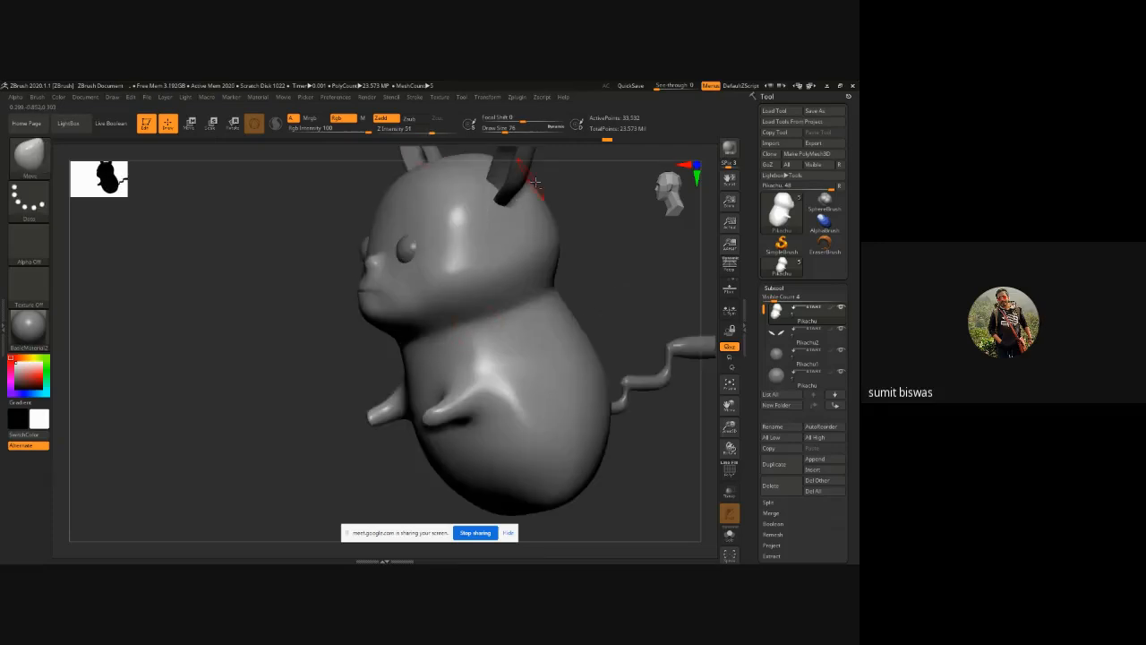
pyautogui.moveTo(589, 229); pyautogui.dragTo(407, 215)
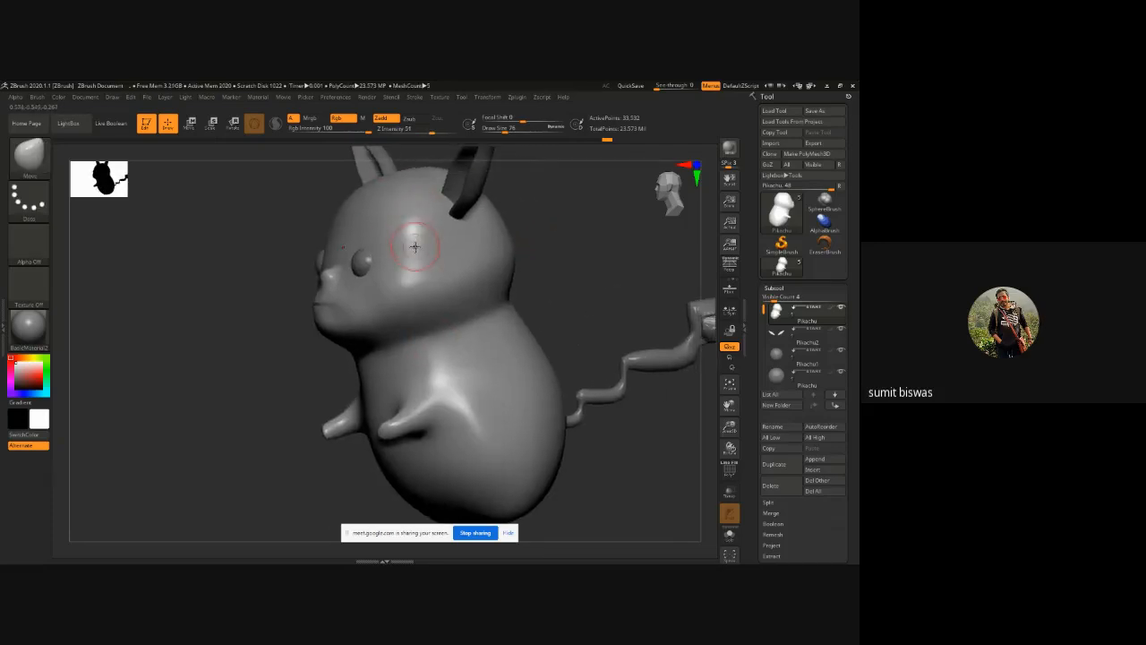
pyautogui.press('b')
pyautogui.press('p')
pyautogui.press('i')
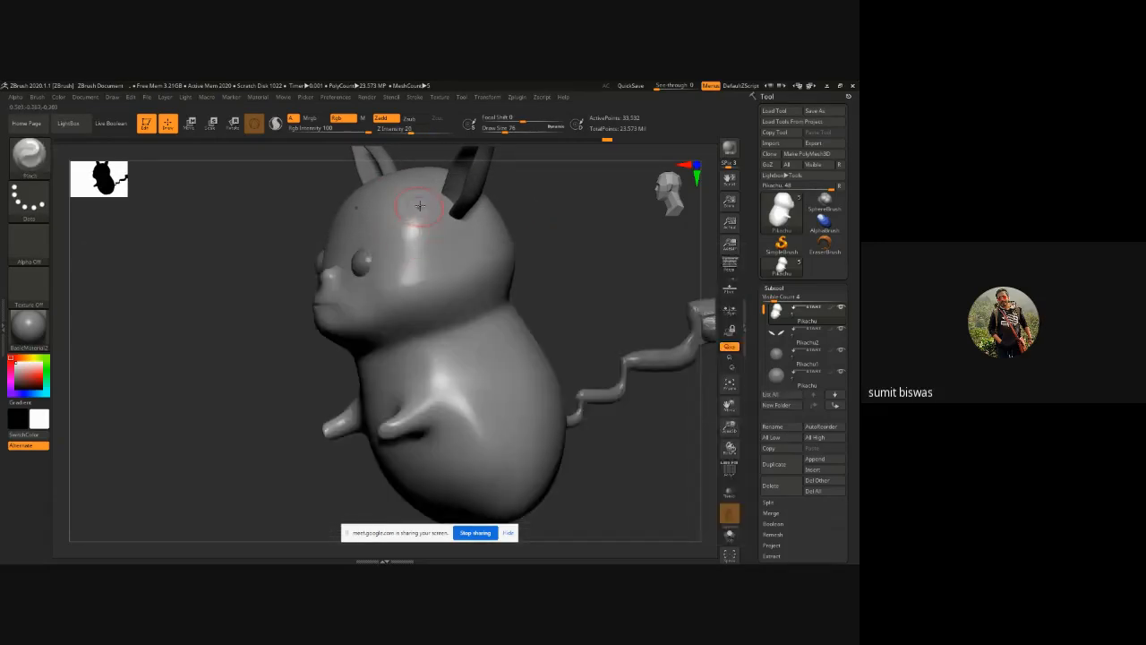
pyautogui.press(']')
pyautogui.press(']')
pyautogui.press(']')
pyautogui.press(']')
pyautogui.press(']')
pyautogui.press(']')
pyautogui.moveTo(412, 202)
pyautogui.mouseDown()
pyautogui.moveTo(410, 252)
pyautogui.moveTo(424, 205)
pyautogui.moveTo(415, 301)
pyautogui.mouseUp()
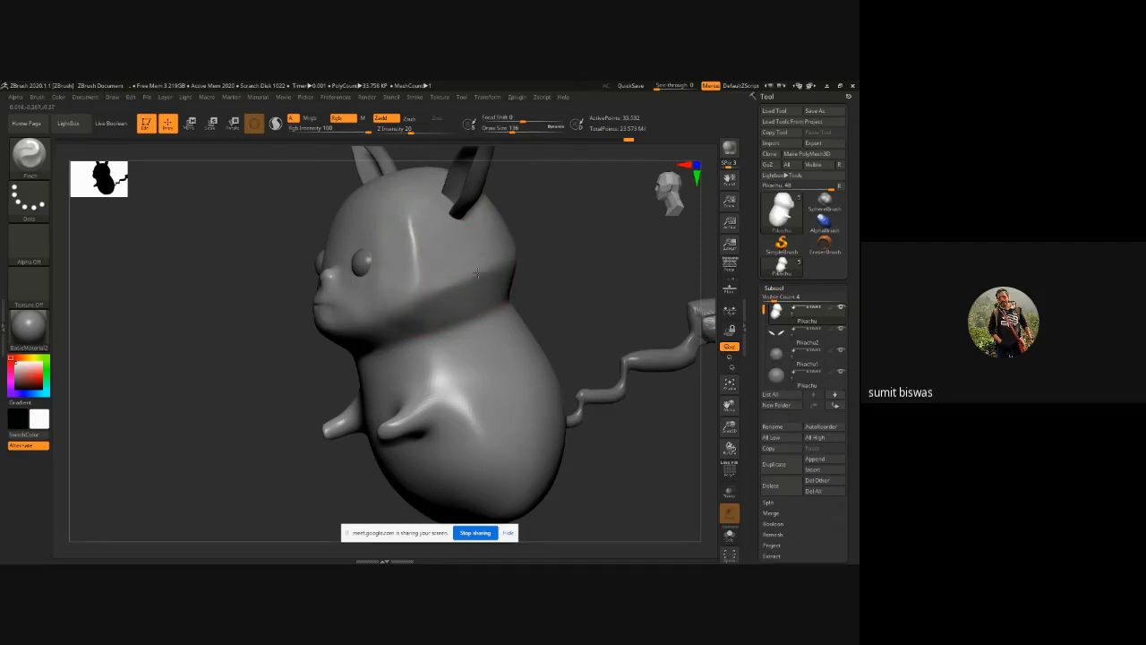
# Step: Pinch a sharp edge along the lower cheek from the back of the head toward the chin
pyautogui.moveTo(478, 274)
pyautogui.mouseDown()
pyautogui.moveTo(396, 303)
pyautogui.moveTo(411, 233)
pyautogui.moveTo(411, 287)
pyautogui.mouseUp()
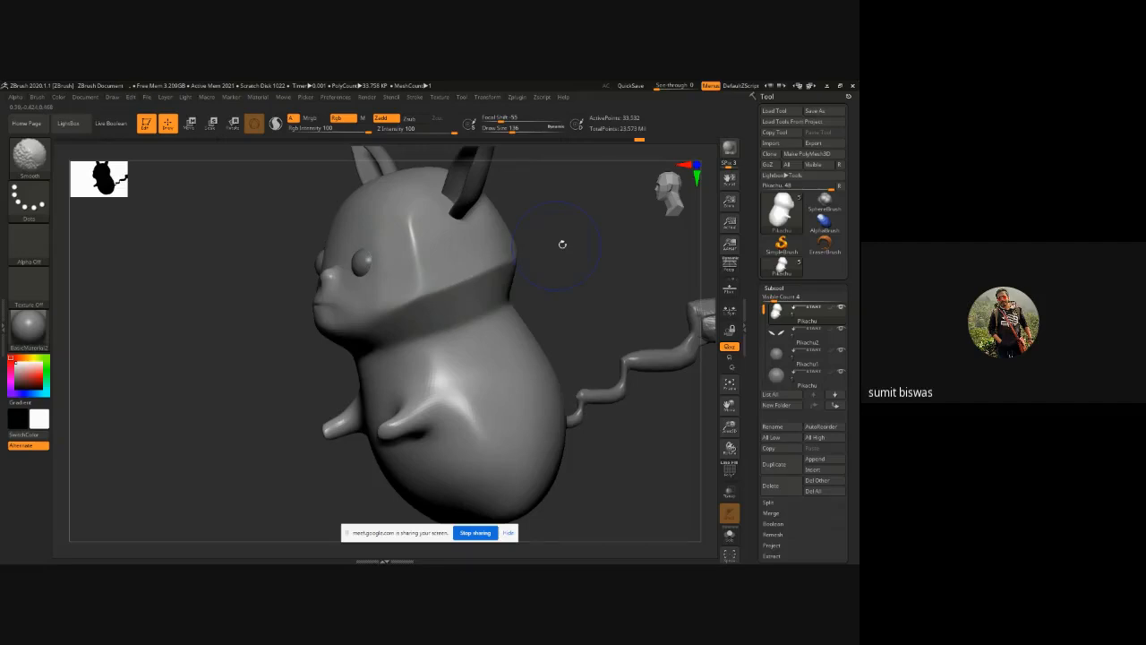
pyautogui.moveTo(562, 243)
pyautogui.mouseDown()
pyautogui.moveTo(569, 215)
pyautogui.moveTo(537, 235)
pyautogui.moveTo(398, 237)
pyautogui.mouseUp()
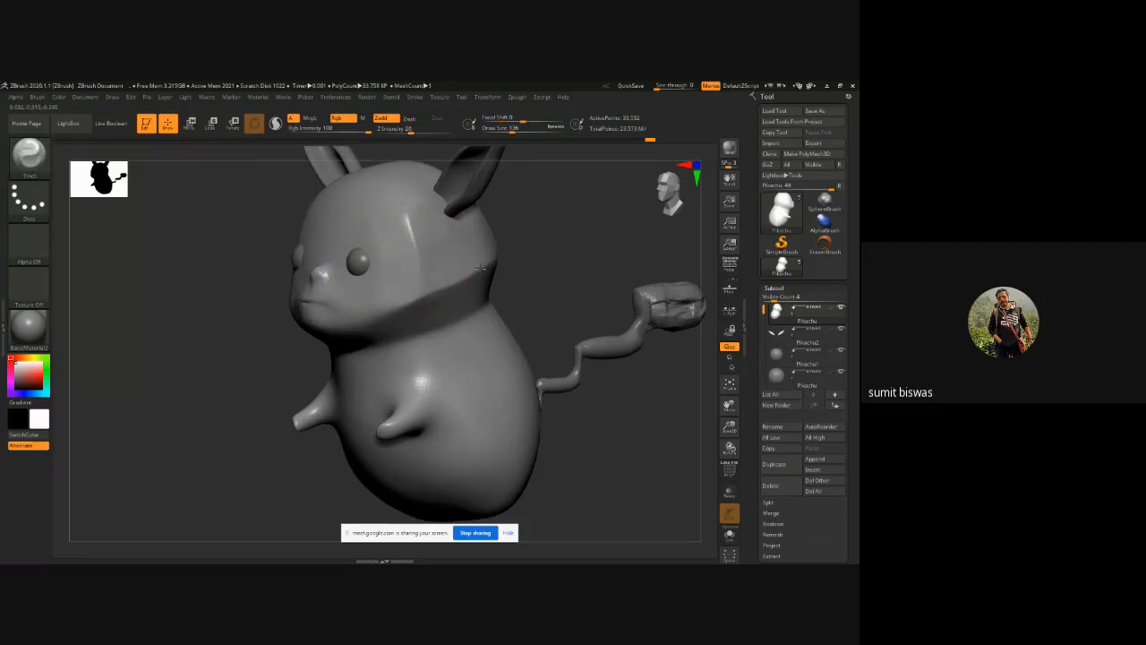
pyautogui.moveTo(343, 322)
pyautogui.mouseDown()
pyautogui.moveTo(313, 309)
pyautogui.moveTo(392, 305)
pyautogui.mouseUp()
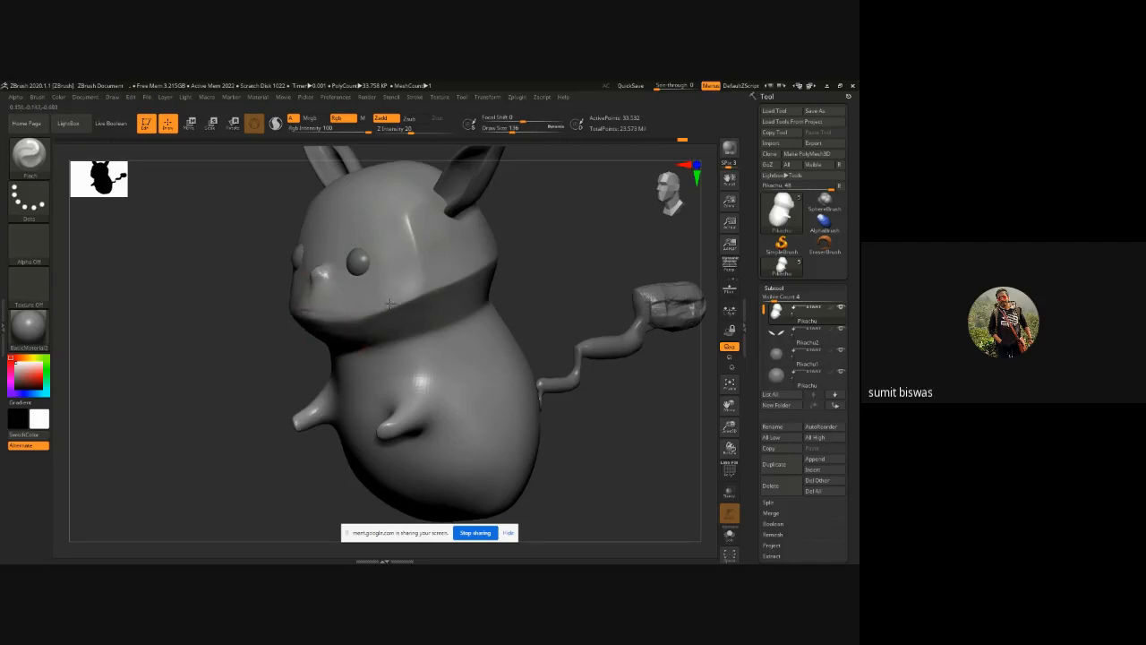
# Step: Check the pinched head edge from behind, and roll the sculpt back to the earlier rounded body in the undo history
pyautogui.moveTo(562, 234); pyautogui.dragTo(563, 324)
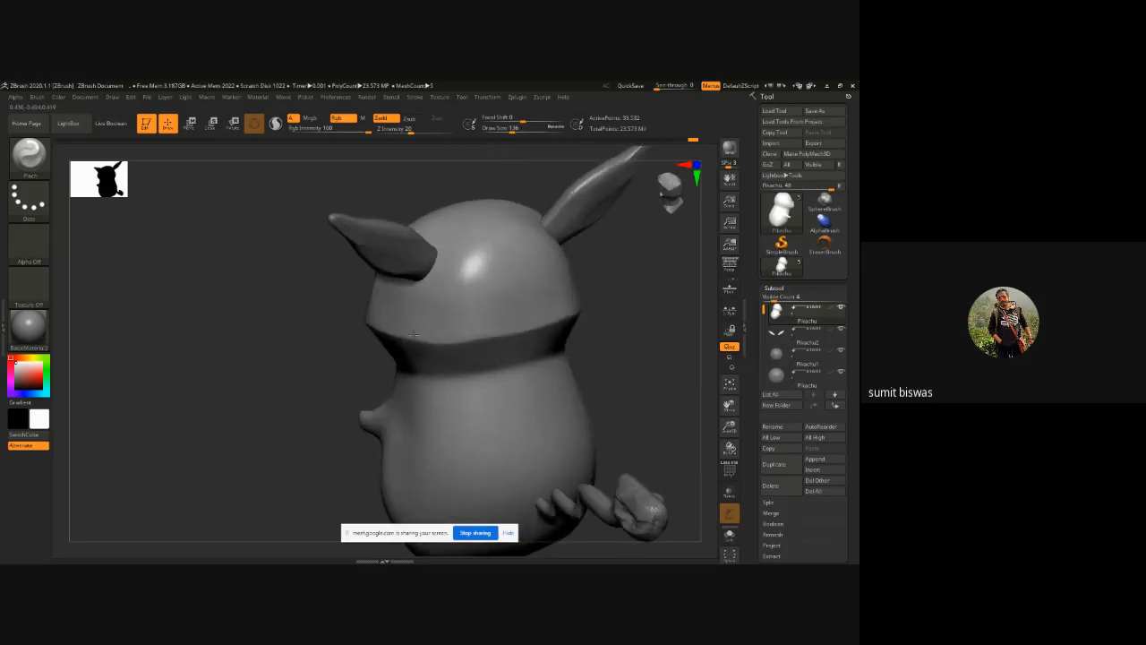
pyautogui.moveTo(292, 328)
pyautogui.mouseDown()
pyautogui.moveTo(345, 153)
pyautogui.moveTo(490, 146)
pyautogui.moveTo(197, 163)
pyautogui.moveTo(68, 158)
pyautogui.mouseUp()
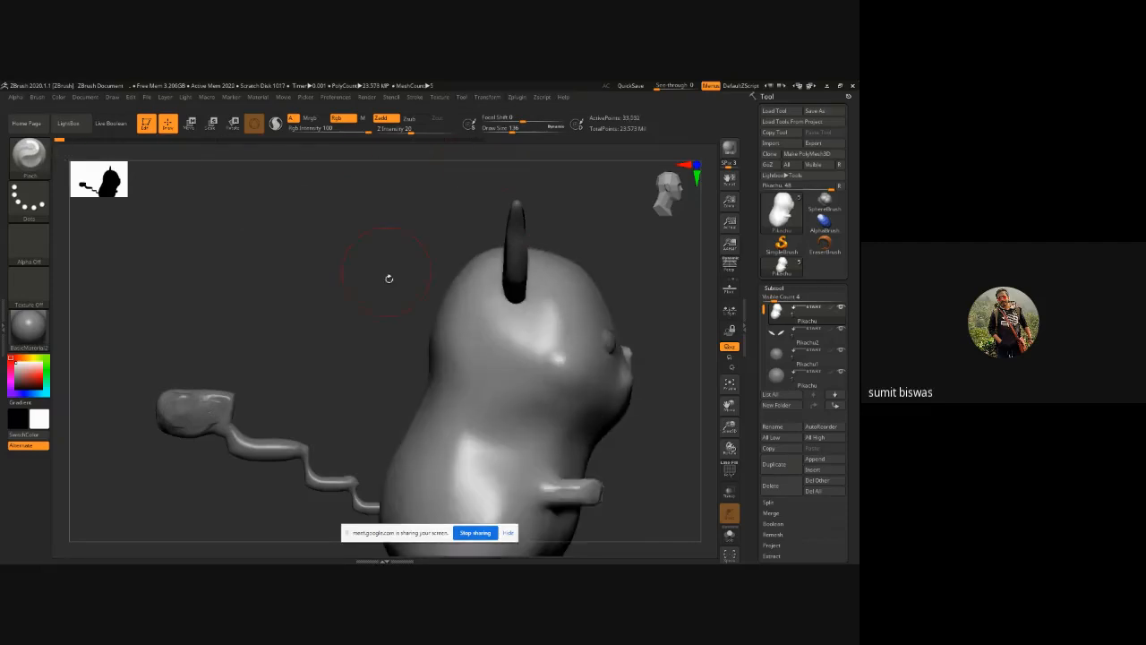
pyautogui.keyDown('alt'); pyautogui.moveTo(330, 280); pyautogui.dragTo(283, 201); pyautogui.keyUp('alt')
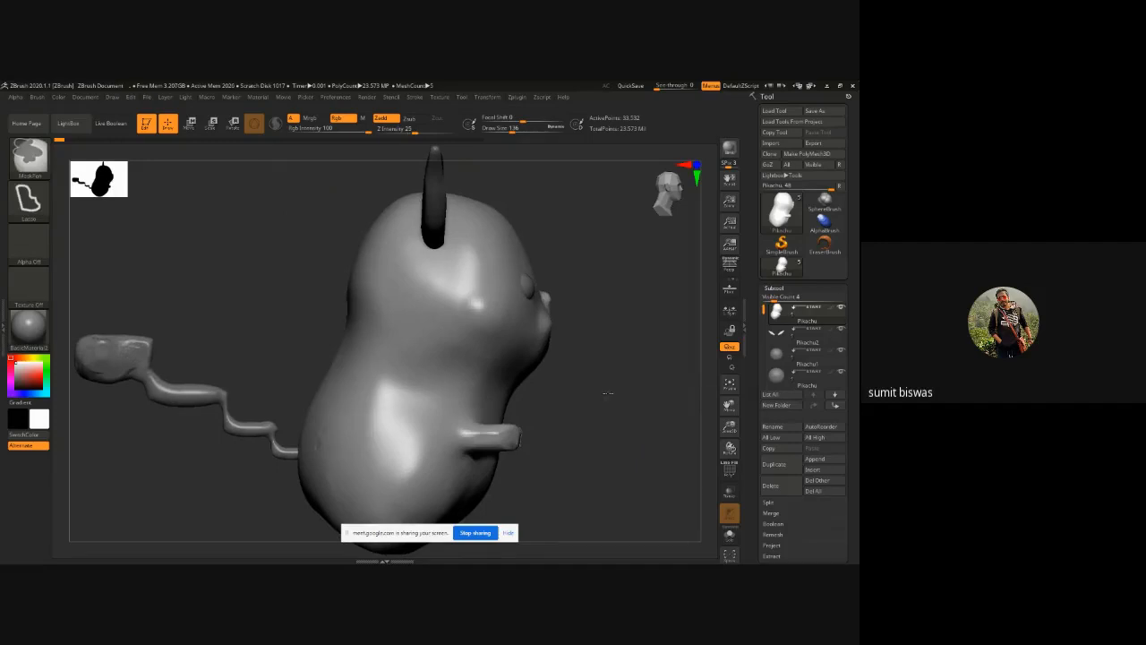
pyautogui.moveTo(609, 391)
pyautogui.keyDown('ctrl'); pyautogui.mouseDown(button='right')
pyautogui.moveTo(577, 351)
pyautogui.moveTo(619, 353)
pyautogui.mouseUp(button='right'); pyautogui.keyUp('ctrl')
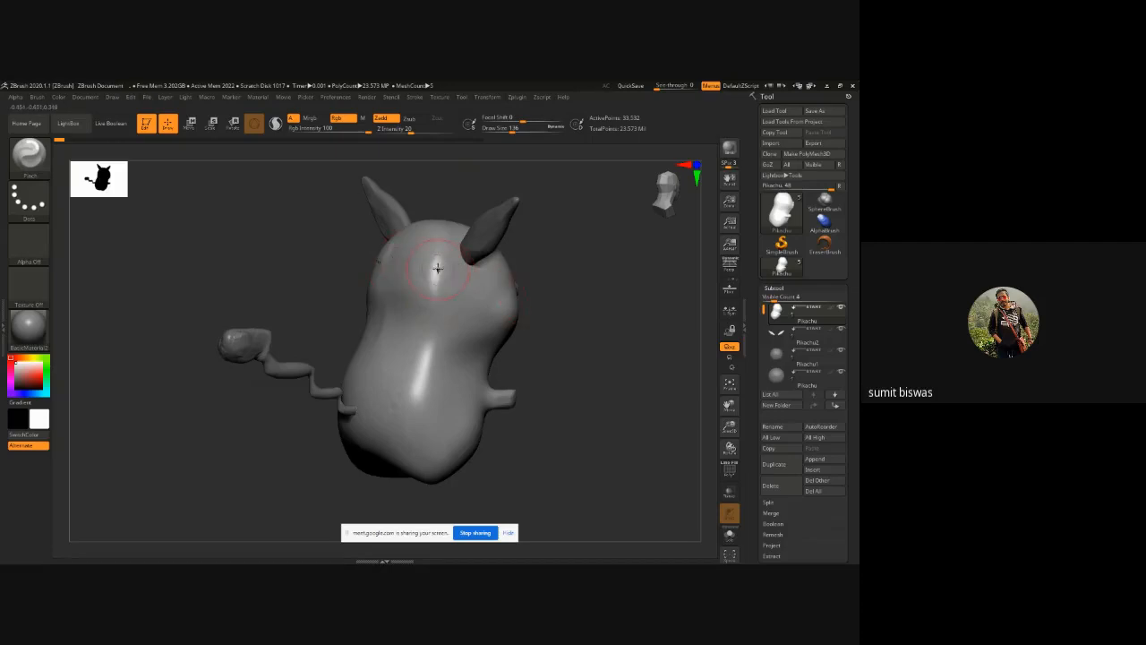
# Step: Smooth the back of the head and body at draw size 136, accepting the removal of the newer undo history entries
pyautogui.press('shift')
pyautogui.keyDown('shift'); pyautogui.moveTo(437, 259); pyautogui.dragTo(422, 298); pyautogui.keyUp('shift')
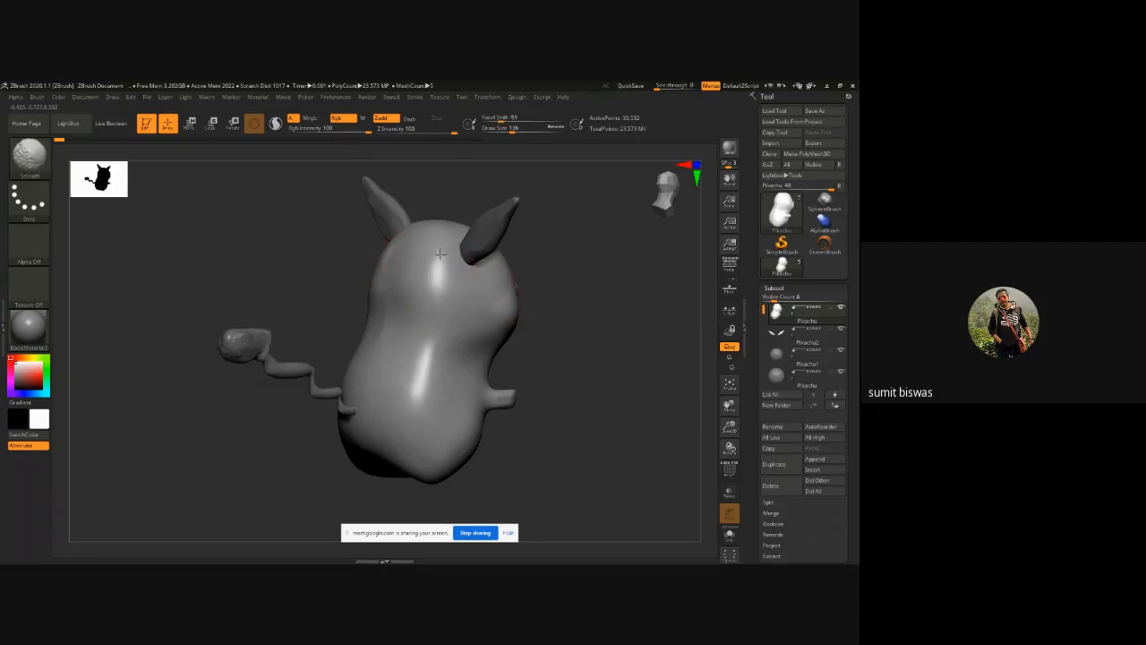
pyautogui.keyDown('shift'); pyautogui.click(386, 319); pyautogui.keyUp('shift')
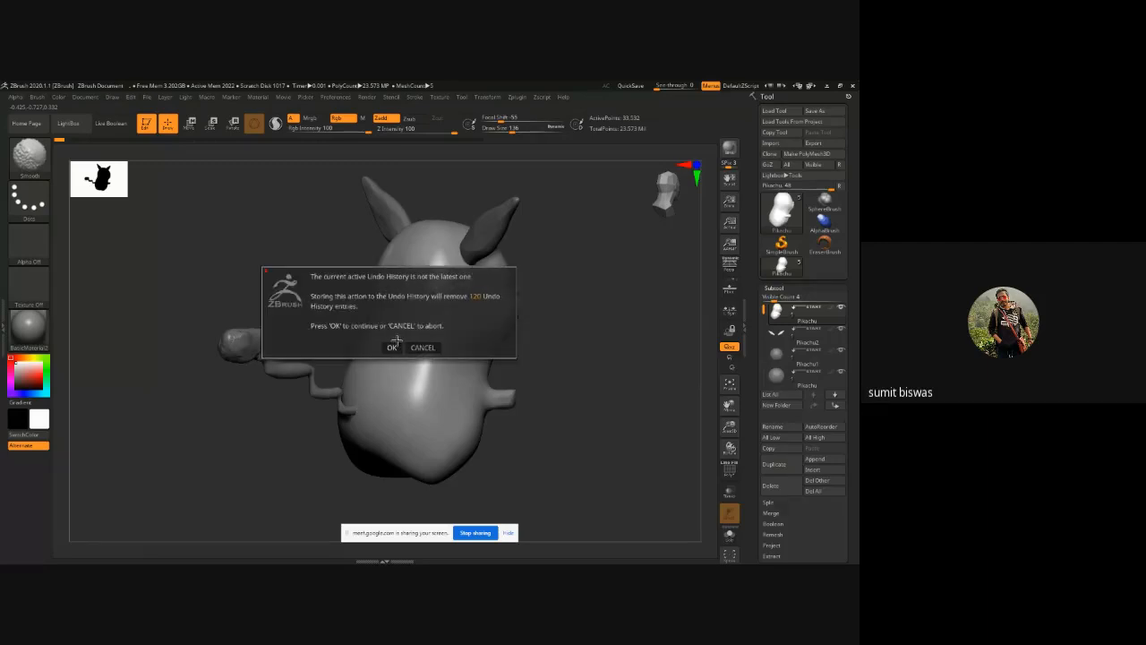
pyautogui.click(392, 347)
pyautogui.moveTo(300, 264); pyautogui.dragTo(372, 255)
pyautogui.press('shift')
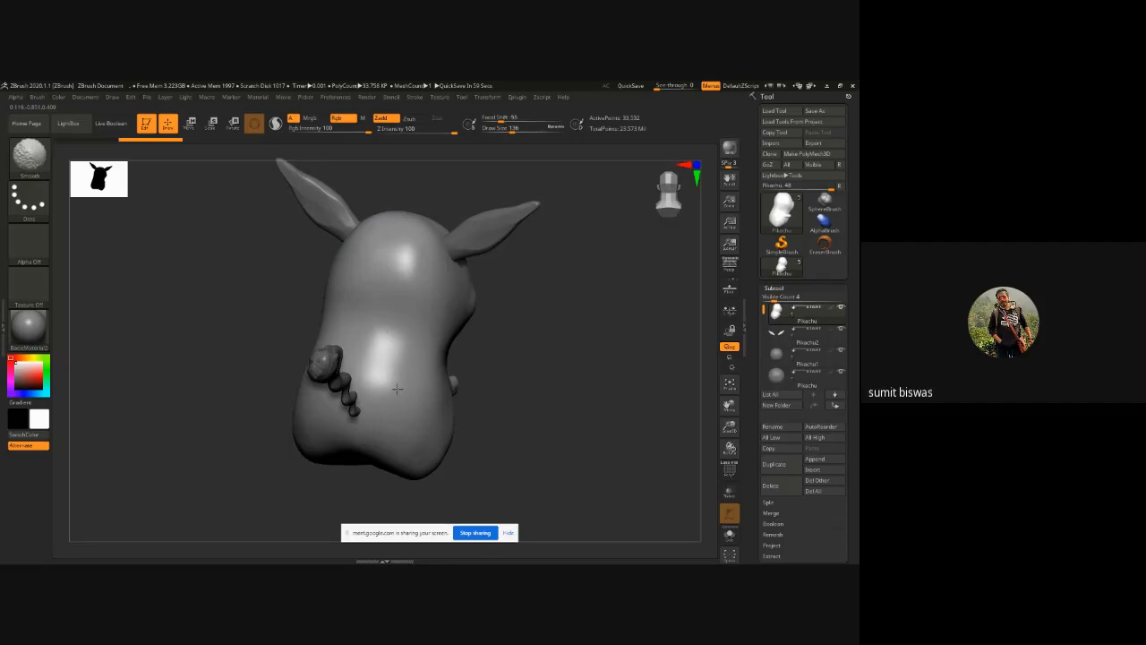
# Step: Smooth the sides and underside of the body with the Smooth brush
pyautogui.moveTo(558, 382); pyautogui.dragTo(457, 345)
pyautogui.moveTo(535, 337); pyautogui.dragTo(555, 331)
pyautogui.press('shift')
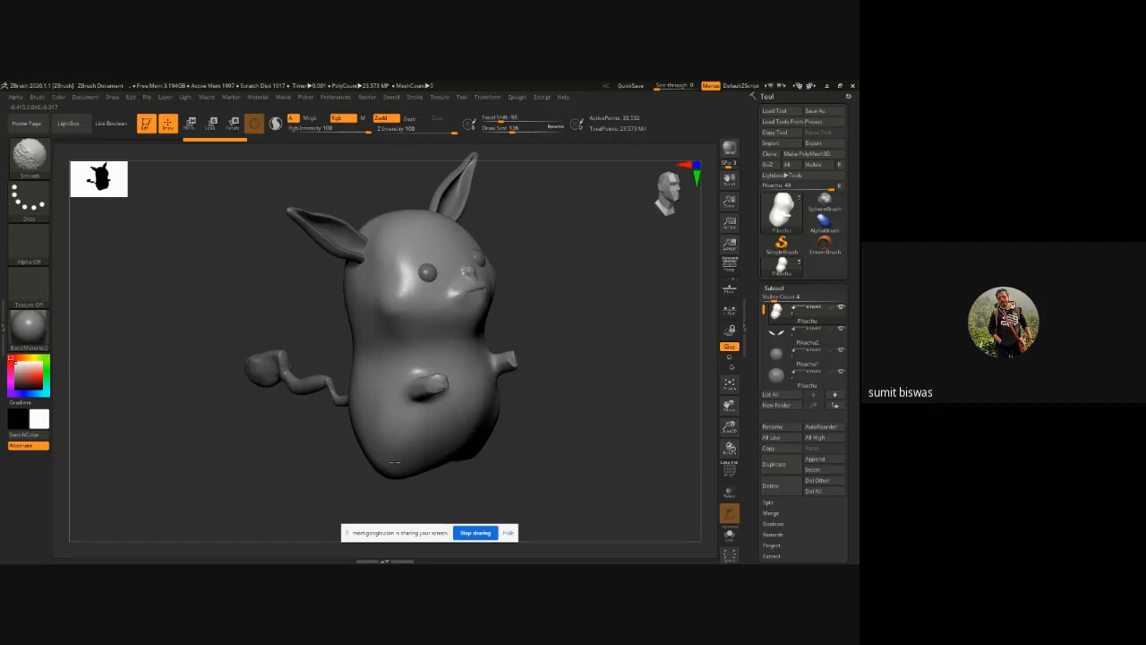
pyautogui.moveTo(545, 437)
pyautogui.keyDown('shift'); pyautogui.mouseDown()
pyautogui.moveTo(621, 360)
pyautogui.moveTo(621, 340)
pyautogui.moveTo(515, 334)
pyautogui.moveTo(430, 287)
pyautogui.mouseUp(); pyautogui.keyUp('shift')
pyautogui.press('shift')
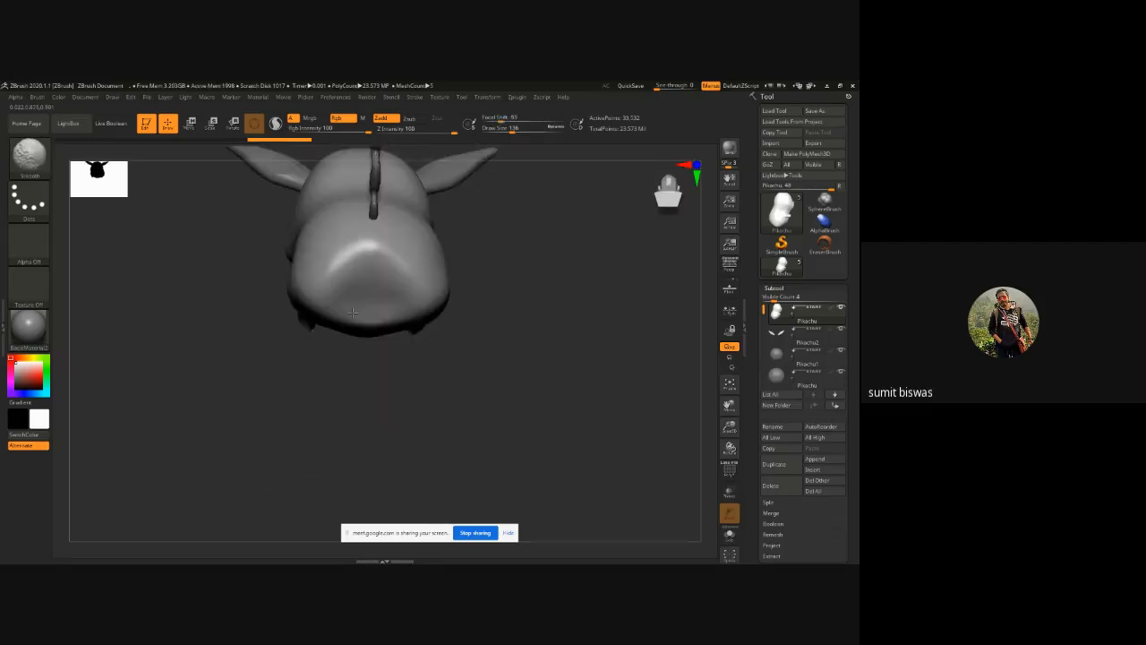
pyautogui.moveTo(621, 343)
pyautogui.mouseDown()
pyautogui.moveTo(523, 346)
pyautogui.moveTo(563, 241)
pyautogui.moveTo(546, 370)
pyautogui.mouseUp()
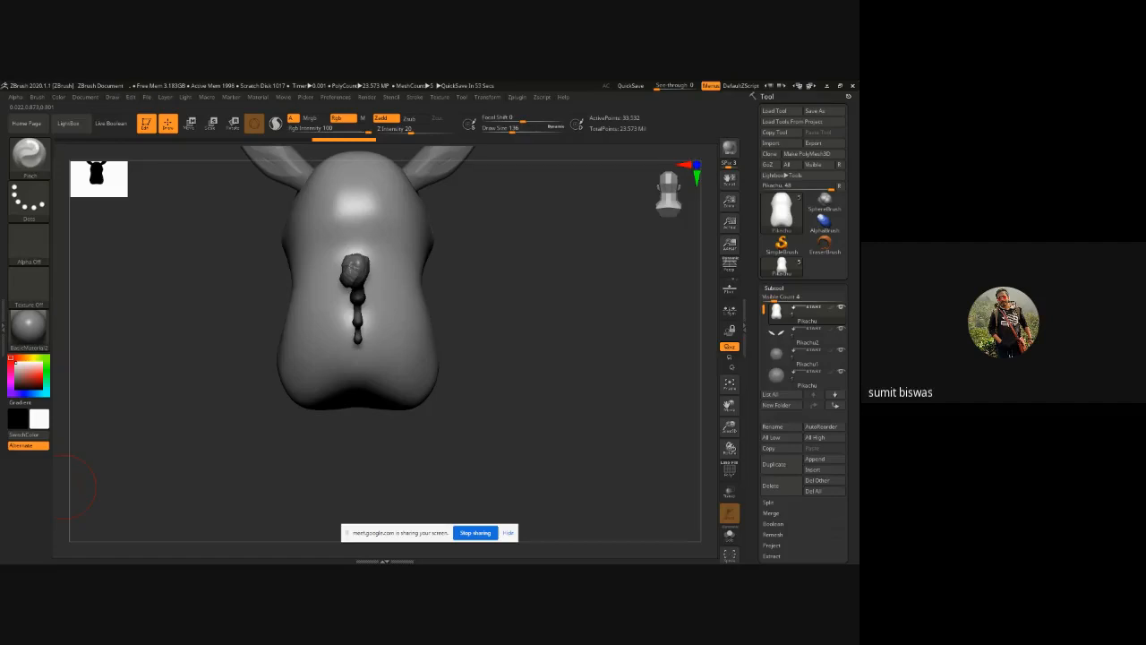
# Step: Load the other Pikachu project without saving the current changes, and turn off perspective
pyautogui.hotkey('alt', 'F4')
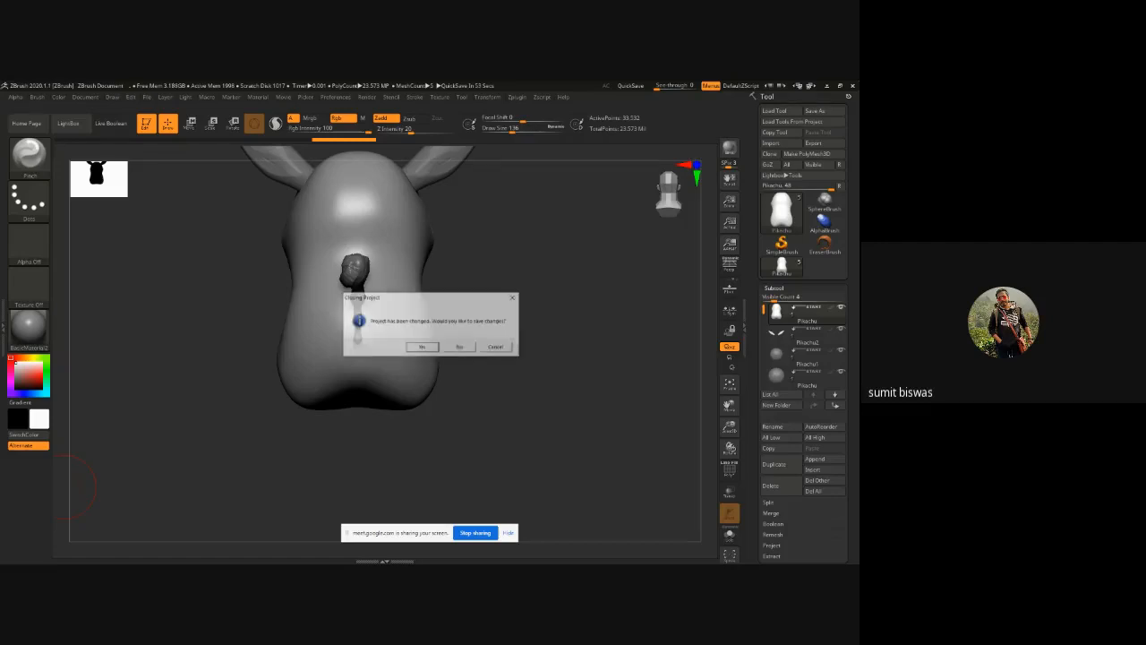
pyautogui.click(459, 349)
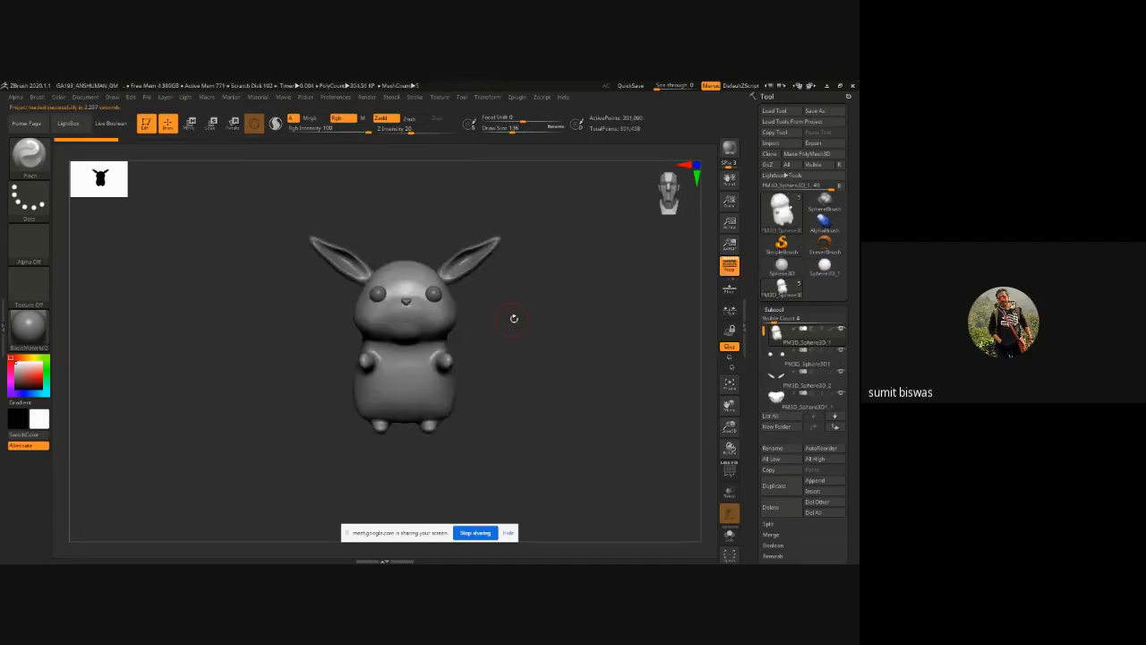
pyautogui.moveTo(528, 366)
pyautogui.keyDown('alt'); pyautogui.mouseDown()
pyautogui.moveTo(512, 323)
pyautogui.moveTo(494, 341)
pyautogui.mouseUp(); pyautogui.keyUp('alt')
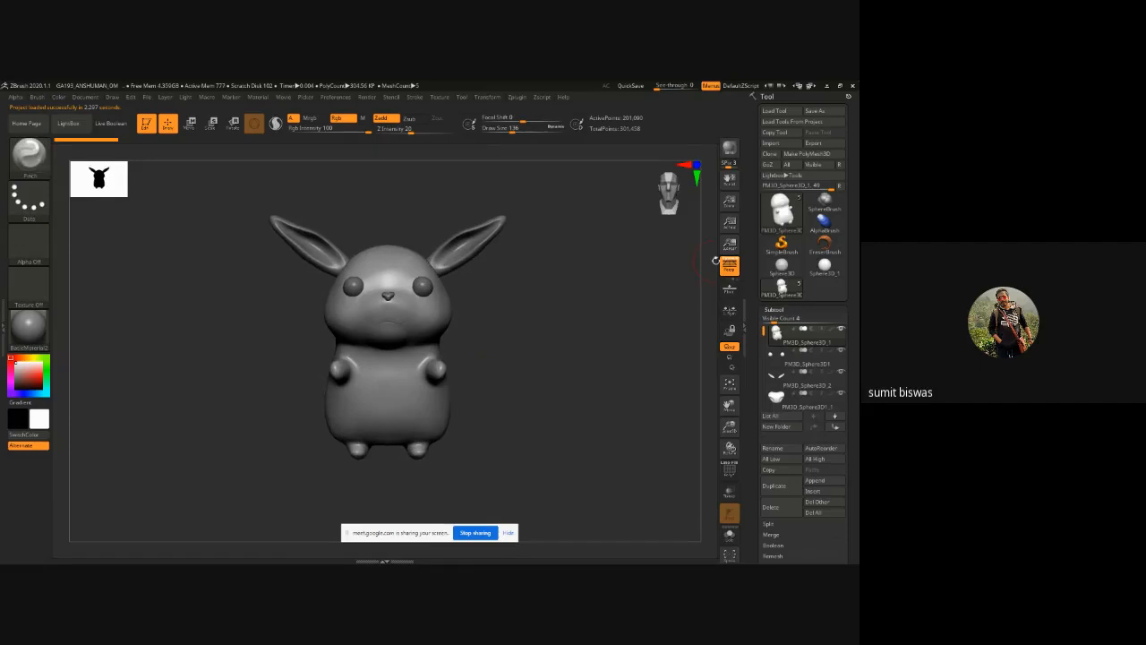
pyautogui.click(727, 266)
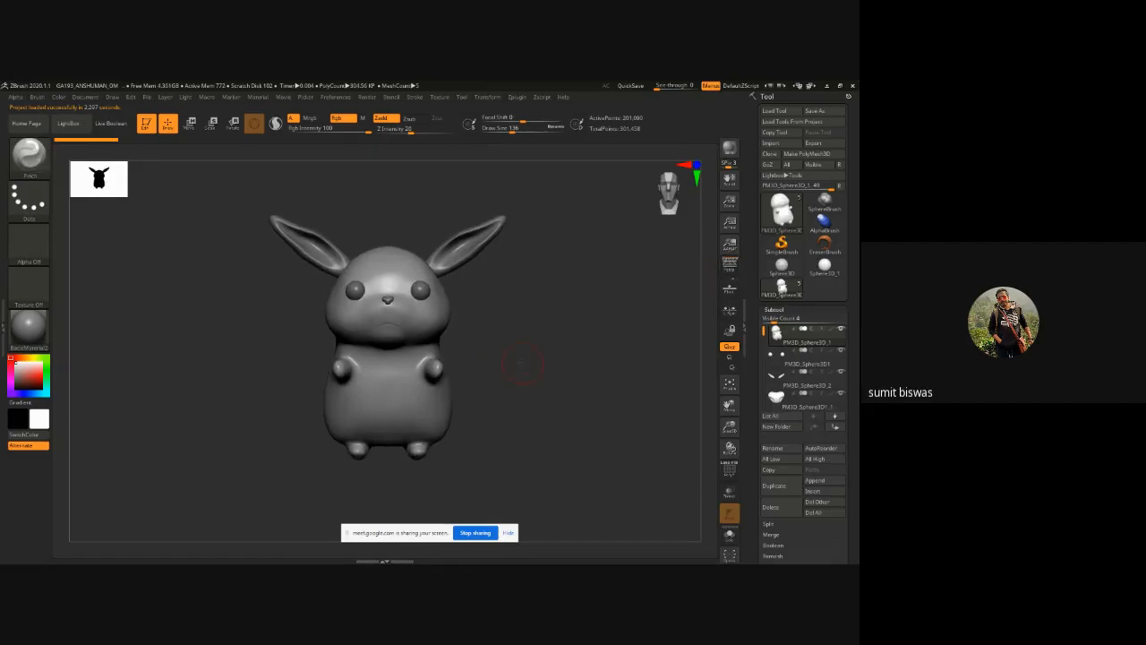
# Step: Examine the loaded Pikachu's head, ears, arms, back and tail from several sides
pyautogui.keyDown('alt'); pyautogui.moveTo(523, 362); pyautogui.dragTo(555, 367); pyautogui.keyUp('alt')
pyautogui.keyDown('ctrl'); pyautogui.moveTo(556, 367); pyautogui.dragTo(556, 444, button='right'); pyautogui.keyUp('ctrl')
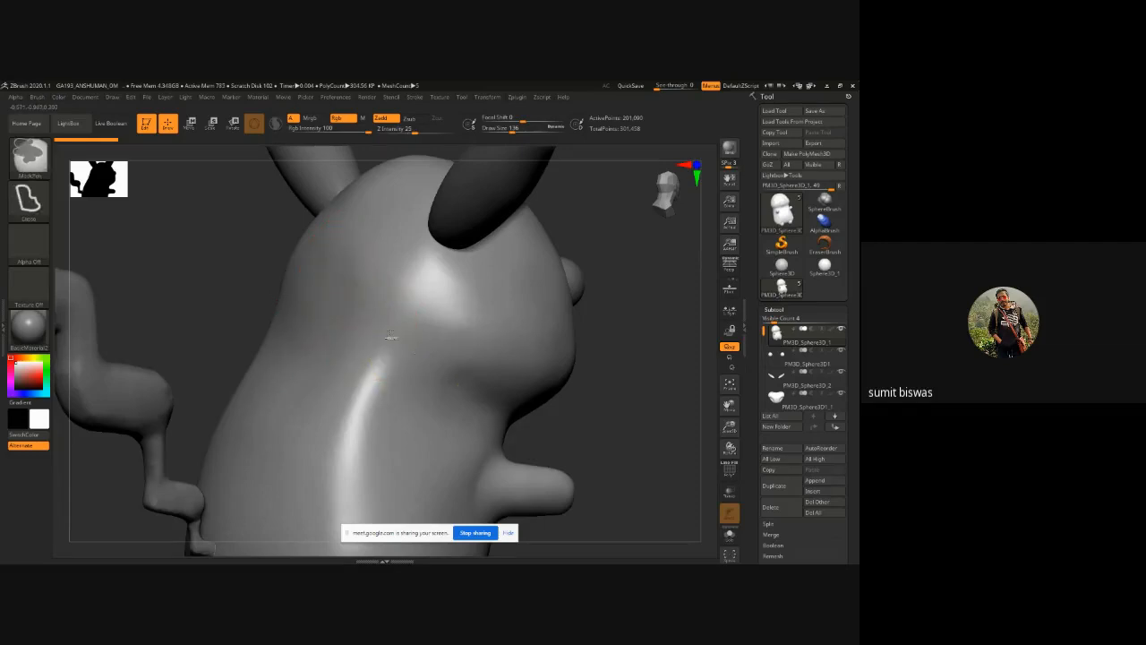
pyautogui.keyDown('ctrl'); pyautogui.moveTo(376, 330); pyautogui.dragTo(385, 333, button='right'); pyautogui.keyUp('ctrl')
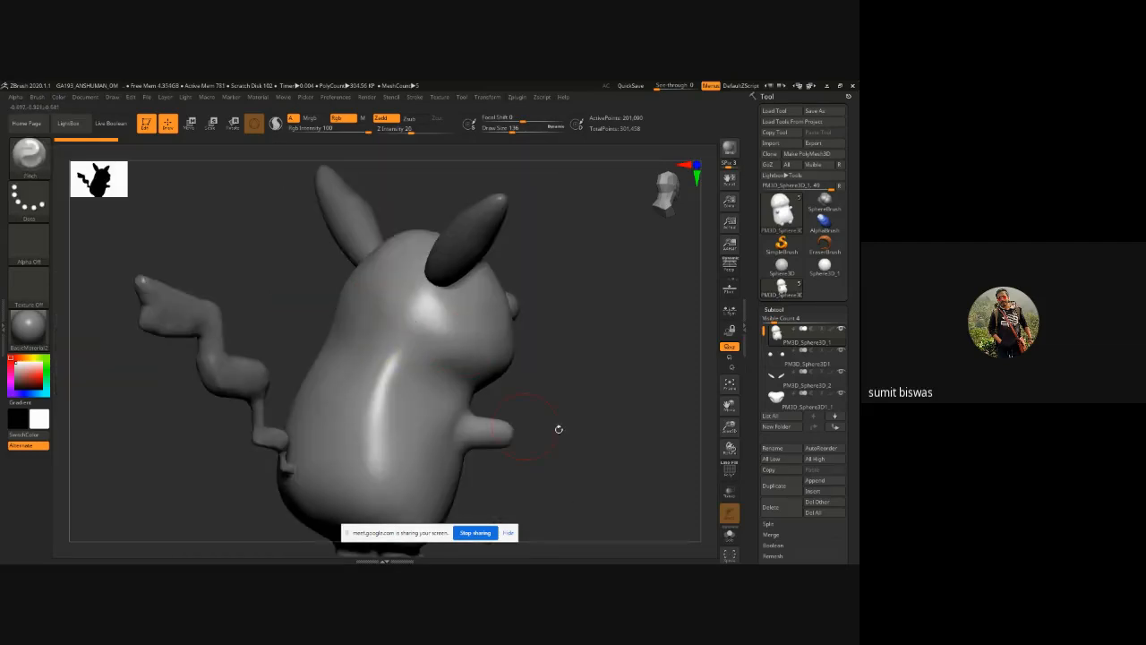
pyautogui.moveTo(559, 429)
pyautogui.keyDown('alt'); pyautogui.mouseDown(button='right')
pyautogui.moveTo(567, 380)
pyautogui.moveTo(510, 351)
pyautogui.moveTo(565, 331)
pyautogui.moveTo(520, 324)
pyautogui.mouseUp(button='right'); pyautogui.keyUp('alt')
pyautogui.moveTo(520, 324)
pyautogui.keyDown('ctrl'); pyautogui.mouseDown(button='right')
pyautogui.moveTo(530, 353)
pyautogui.moveTo(576, 371)
pyautogui.mouseUp(button='right'); pyautogui.keyUp('ctrl')
pyautogui.moveTo(564, 311)
pyautogui.mouseDown(button='right')
pyautogui.moveTo(550, 333)
pyautogui.moveTo(607, 343)
pyautogui.mouseUp(button='right')
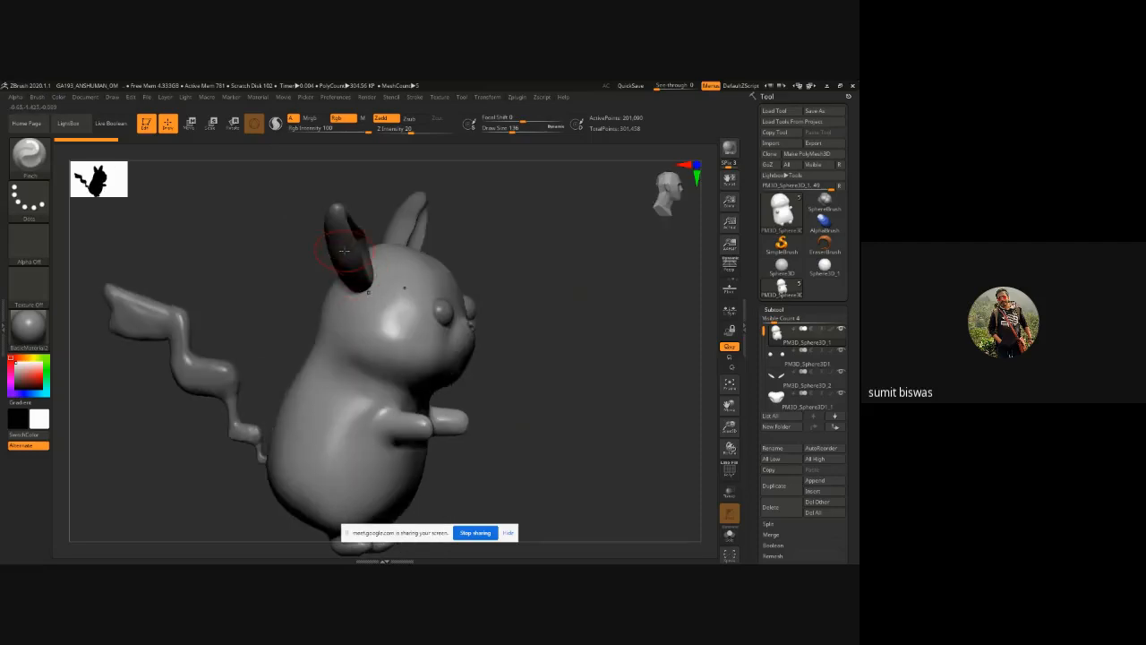
pyautogui.moveTo(357, 235); pyautogui.dragTo(361, 276)
pyautogui.moveTo(573, 388); pyautogui.dragTo(588, 409, button='right')
pyautogui.press('f')
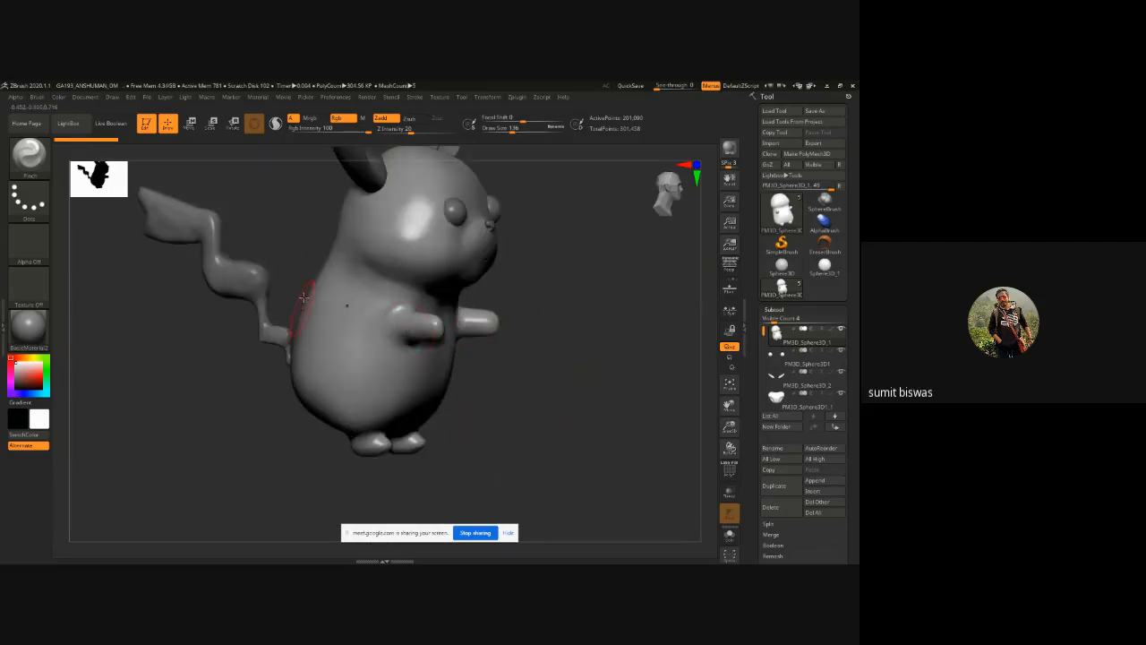
pyautogui.press('f')
pyautogui.moveTo(421, 300); pyautogui.dragTo(385, 299, button='right')
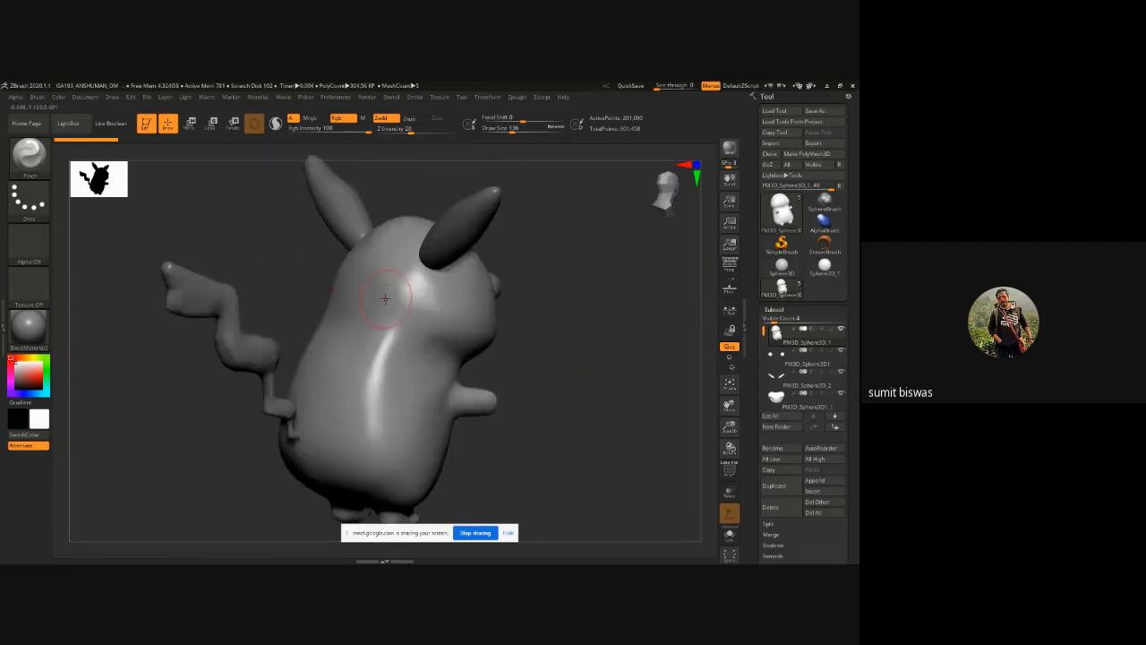
# Step: Carve a crease across the back between the head and body with the DamStandard brush at draw size 152 and intensity 7
pyautogui.press('b')
pyautogui.press('d')
pyautogui.press('s')
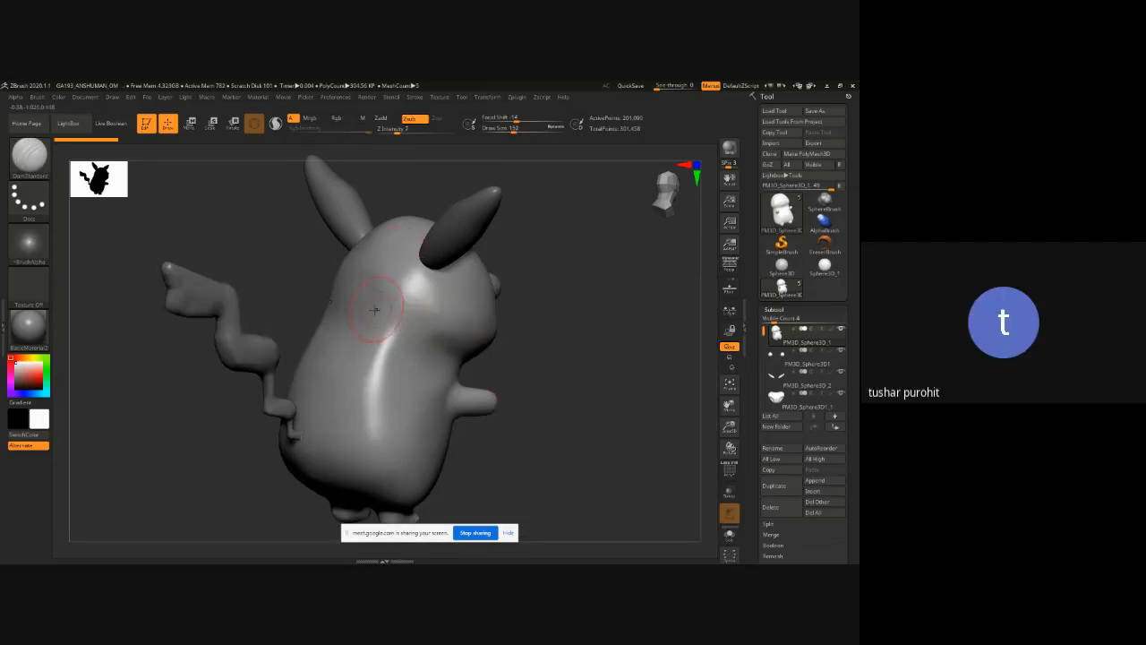
pyautogui.moveTo(338, 308)
pyautogui.mouseDown()
pyautogui.moveTo(416, 326)
pyautogui.moveTo(336, 310)
pyautogui.moveTo(401, 331)
pyautogui.mouseUp()
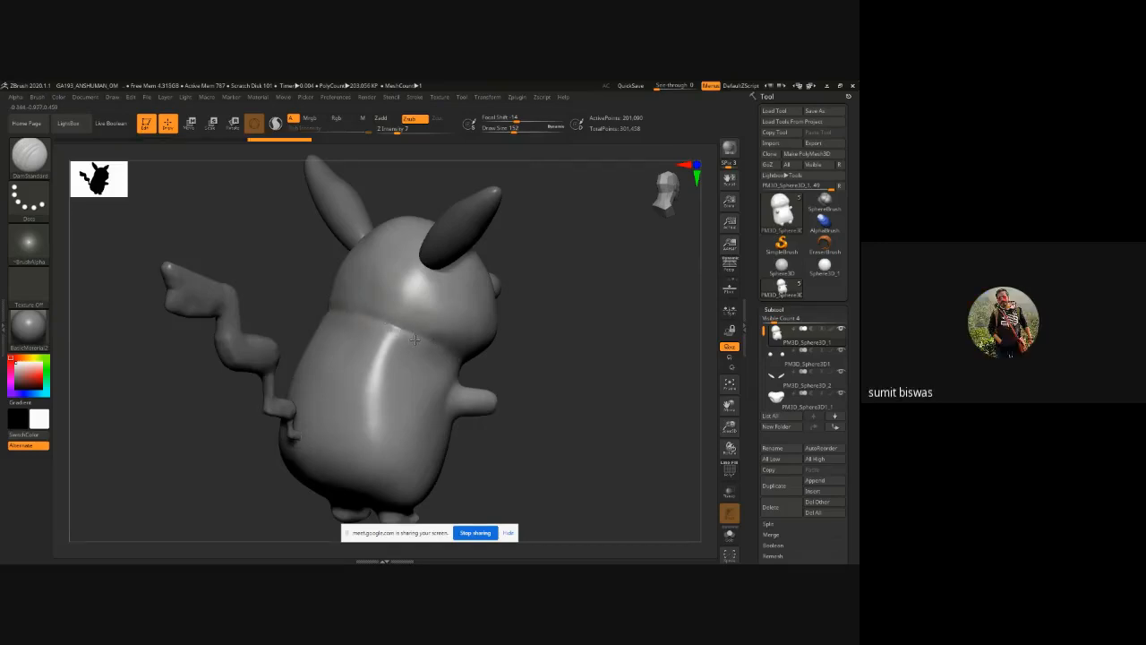
# Step: Smooth the surface of the head and back around the neck crease
pyautogui.press('shift')
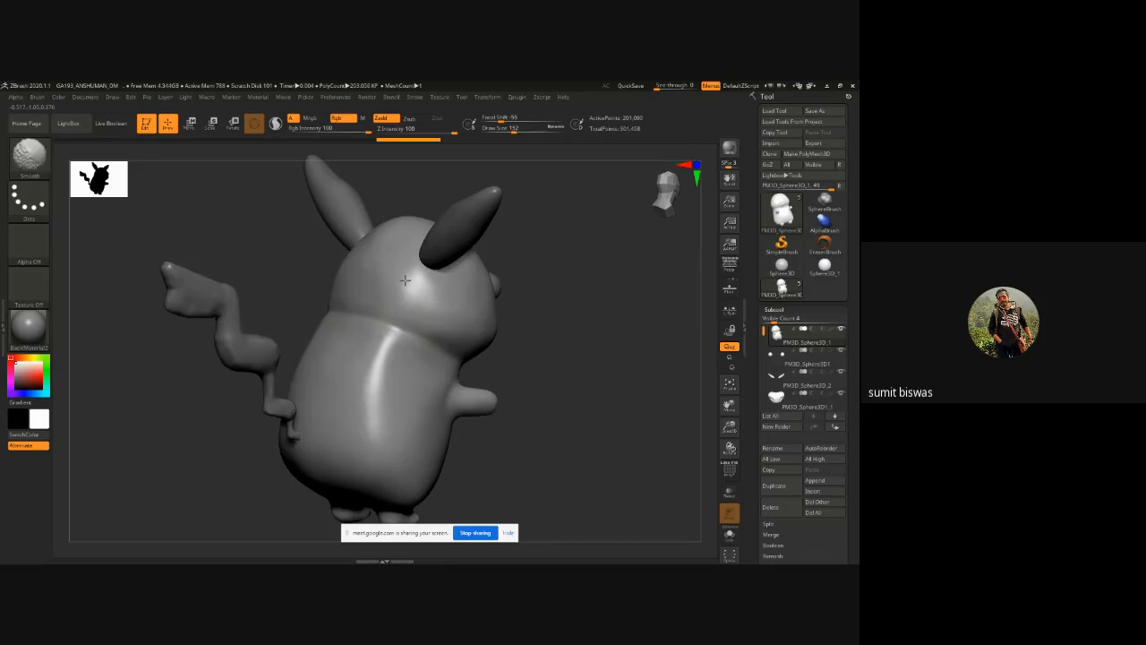
pyautogui.keyDown('shift'); pyautogui.moveTo(377, 369); pyautogui.dragTo(388, 307); pyautogui.keyUp('shift')
pyautogui.keyDown('shift'); pyautogui.moveTo(385, 360); pyautogui.dragTo(379, 362); pyautogui.keyUp('shift')
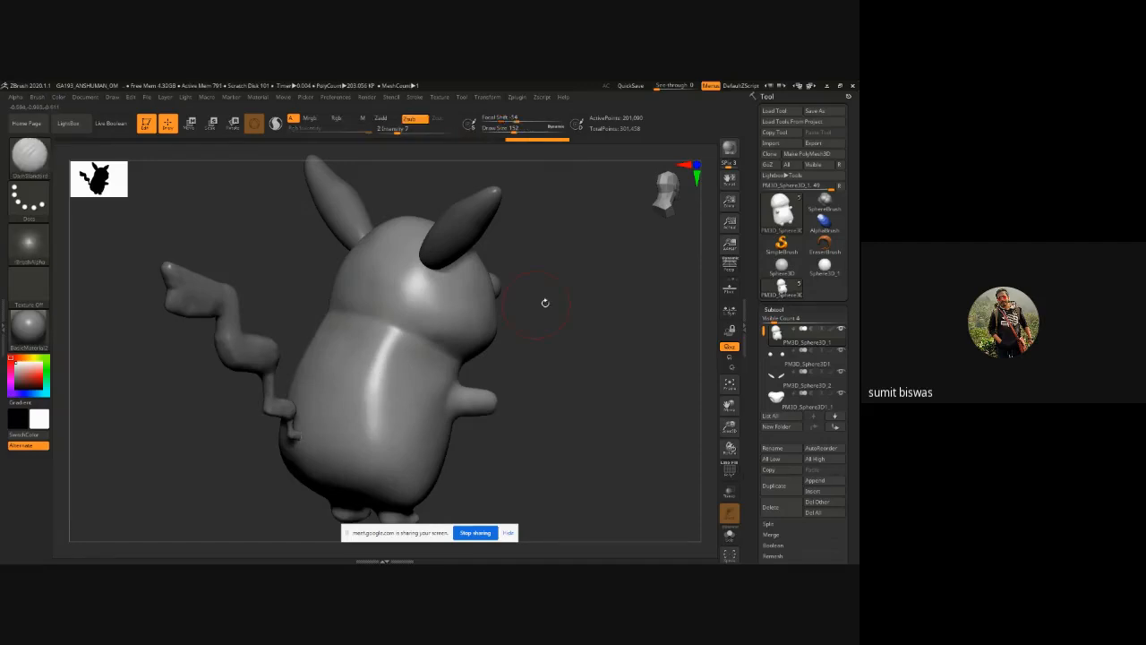
# Step: Build up the back below the neck crease with the ClayBuildup brush at draw size 240, redoing the first stroke at a lower intensity
pyautogui.moveTo(544, 303); pyautogui.dragTo(499, 333)
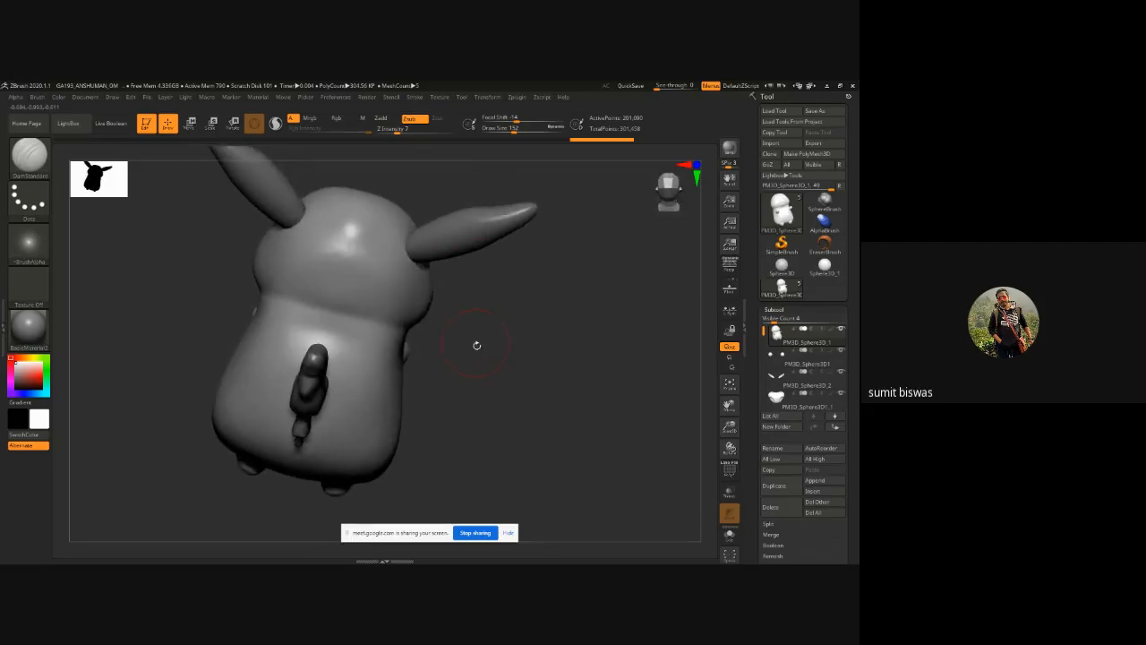
pyautogui.press('b')
pyautogui.press('c')
pyautogui.press('b')
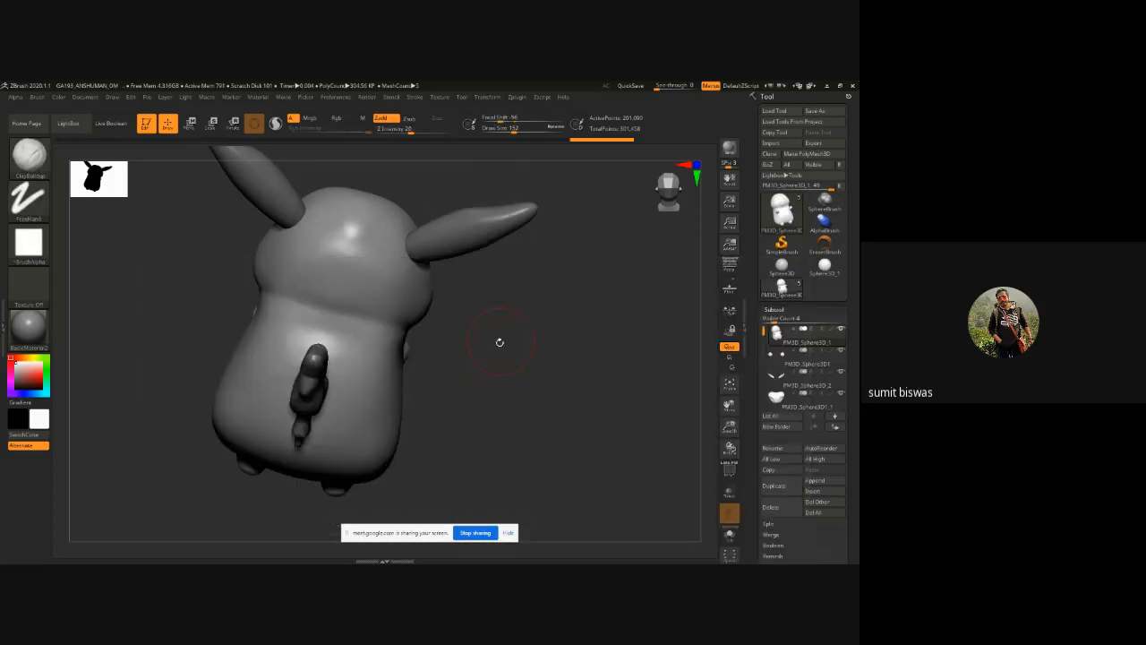
pyautogui.moveTo(499, 340); pyautogui.dragTo(384, 242)
pyautogui.press(']')
pyautogui.press(']')
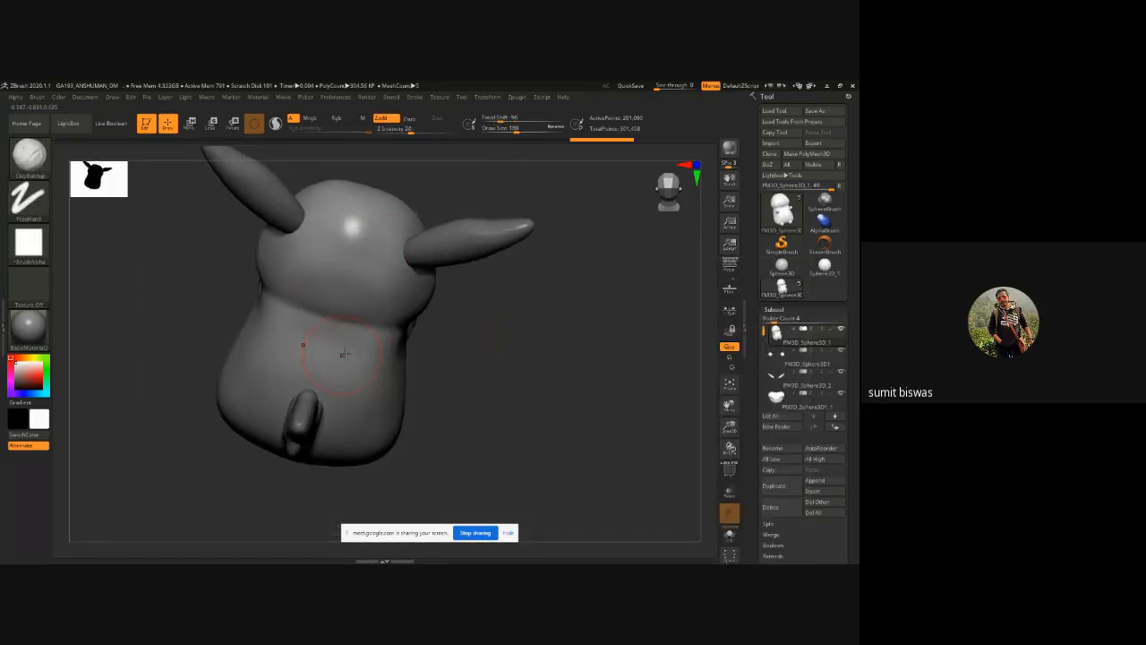
pyautogui.moveTo(313, 350); pyautogui.dragTo(313, 341)
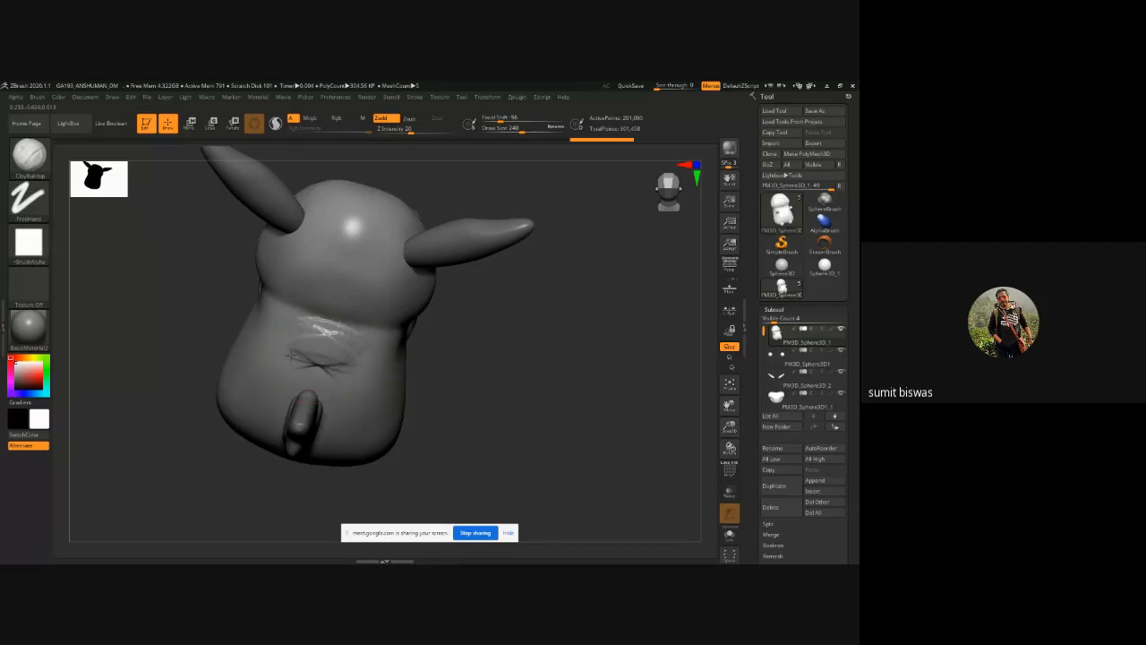
pyautogui.hotkey('ctrl', 'z')
pyautogui.moveTo(409, 132); pyautogui.dragTo(395, 132)
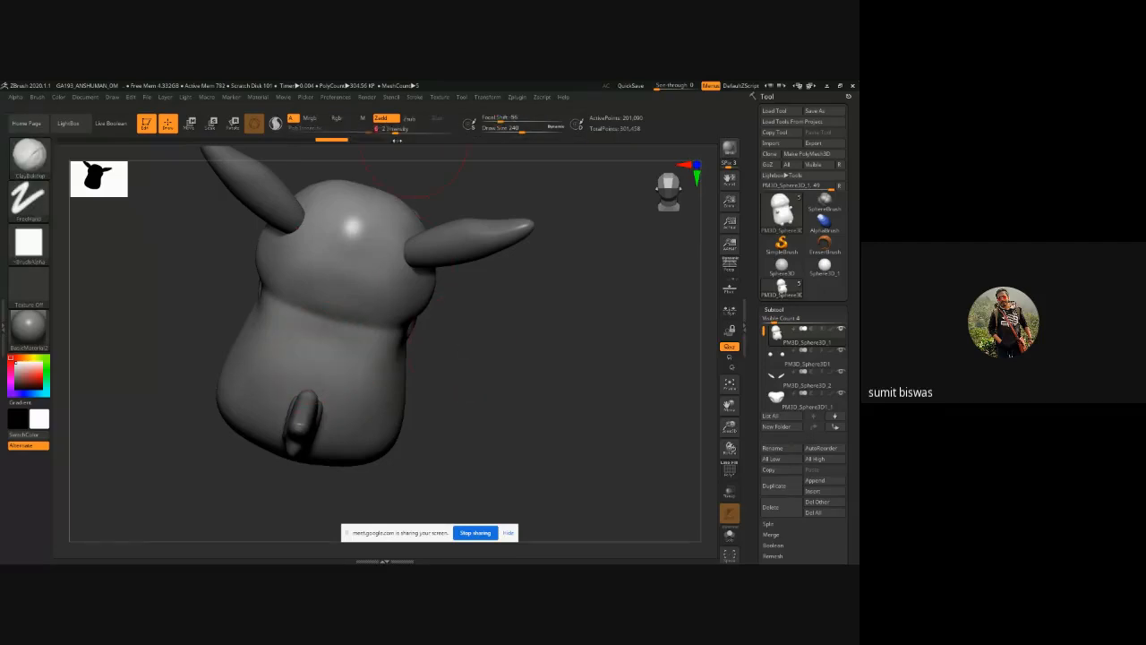
pyautogui.moveTo(332, 337); pyautogui.dragTo(312, 369)
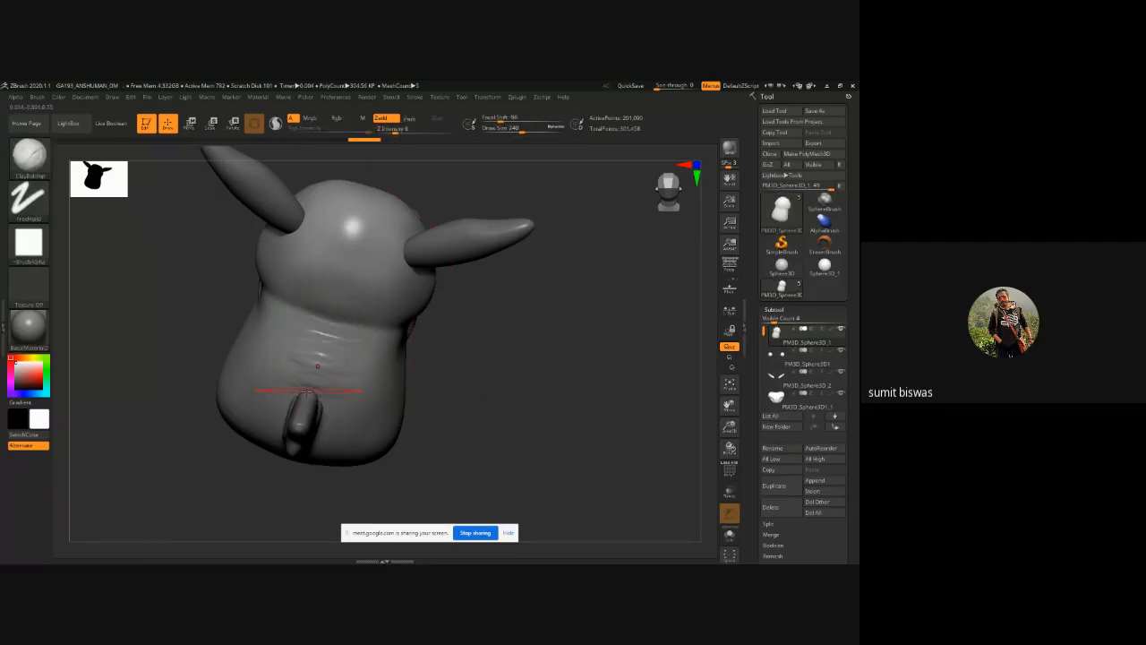
# Step: Isolate the body in Solo mode, and fill and smooth the back down to the base
pyautogui.click(730, 534)
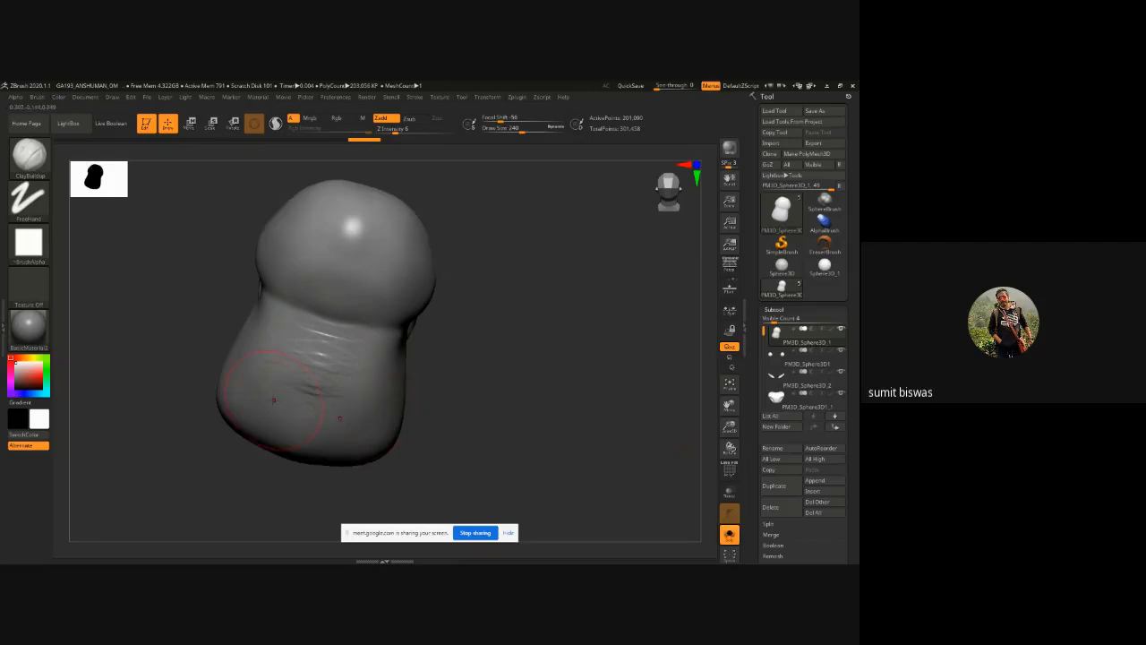
pyautogui.moveTo(302, 421)
pyautogui.mouseDown()
pyautogui.moveTo(318, 351)
pyautogui.moveTo(306, 332)
pyautogui.moveTo(392, 320)
pyautogui.moveTo(328, 304)
pyautogui.moveTo(333, 315)
pyautogui.moveTo(340, 256)
pyautogui.moveTo(317, 362)
pyautogui.mouseUp()
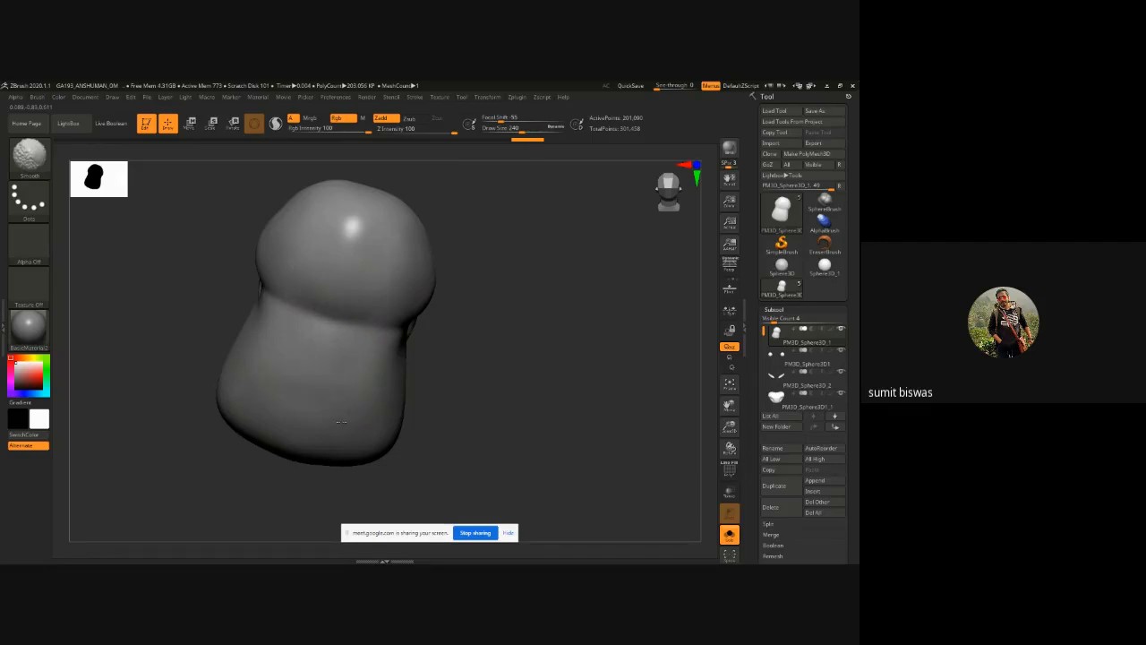
pyautogui.keyDown('shift'); pyautogui.moveTo(341, 422); pyautogui.dragTo(365, 367); pyautogui.keyUp('shift')
# Step: Build up the side of the body behind the arm with the ClayBuildup brush at draw size 240 and smooth it
pyautogui.moveTo(489, 335)
pyautogui.mouseDown()
pyautogui.moveTo(488, 292)
pyautogui.moveTo(430, 302)
pyautogui.mouseUp()
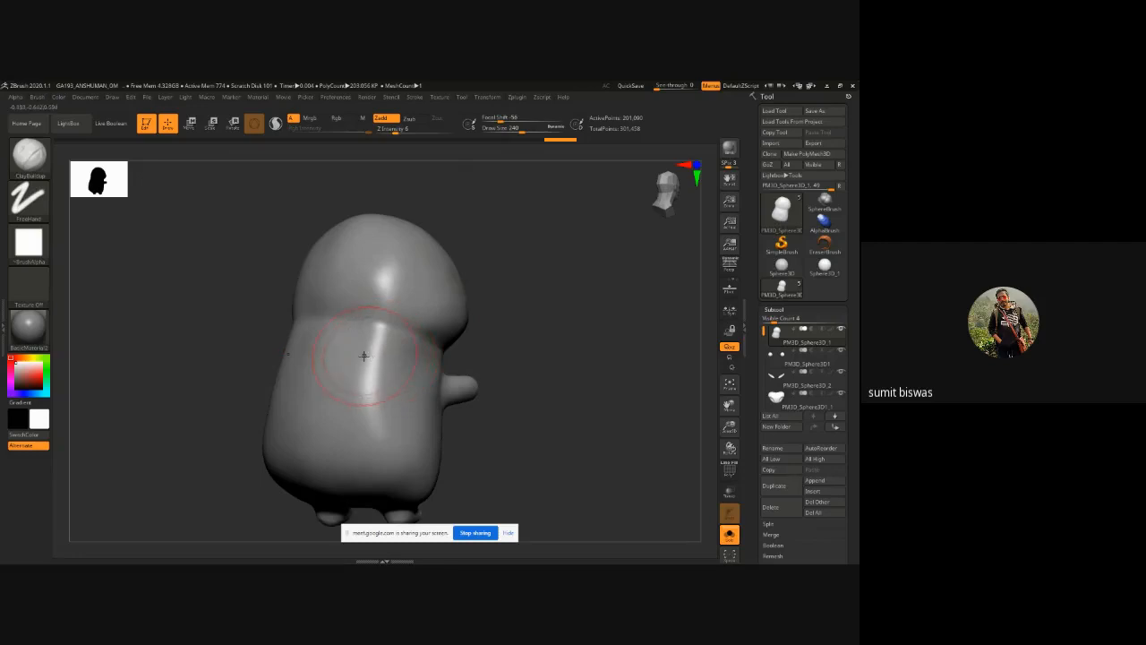
pyautogui.moveTo(364, 355)
pyautogui.mouseDown()
pyautogui.moveTo(383, 345)
pyautogui.moveTo(369, 385)
pyautogui.moveTo(376, 437)
pyautogui.mouseUp()
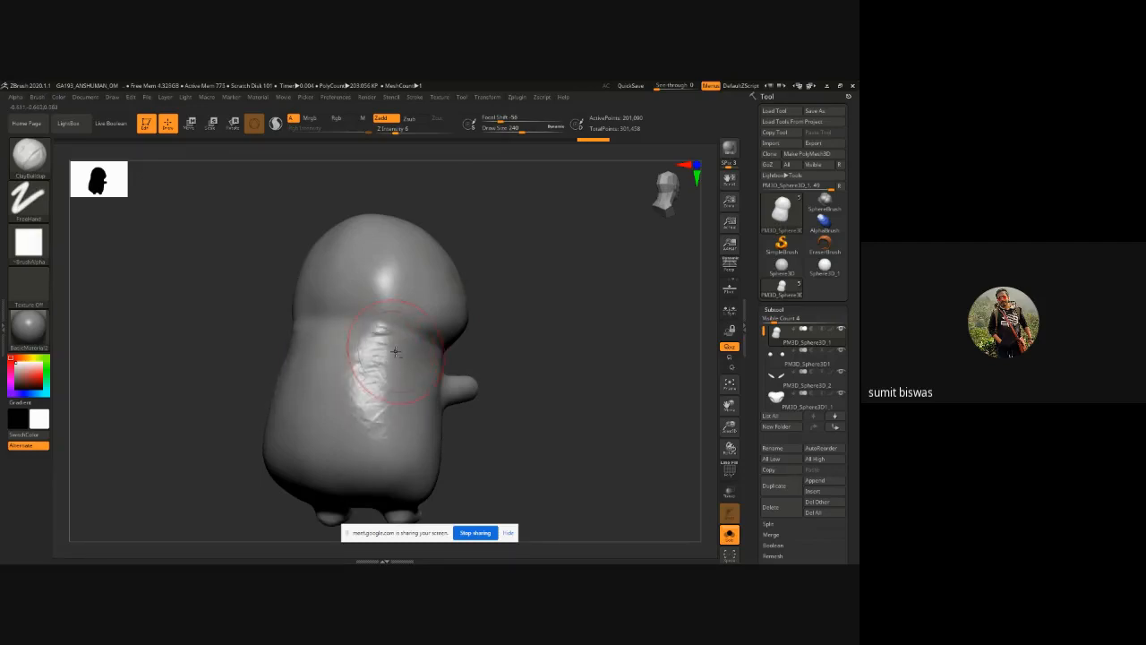
pyautogui.moveTo(368, 374)
pyautogui.keyDown('shift'); pyautogui.mouseDown()
pyautogui.moveTo(384, 345)
pyautogui.moveTo(387, 413)
pyautogui.moveTo(384, 354)
pyautogui.moveTo(352, 348)
pyautogui.moveTo(402, 363)
pyautogui.mouseUp(); pyautogui.keyUp('shift')
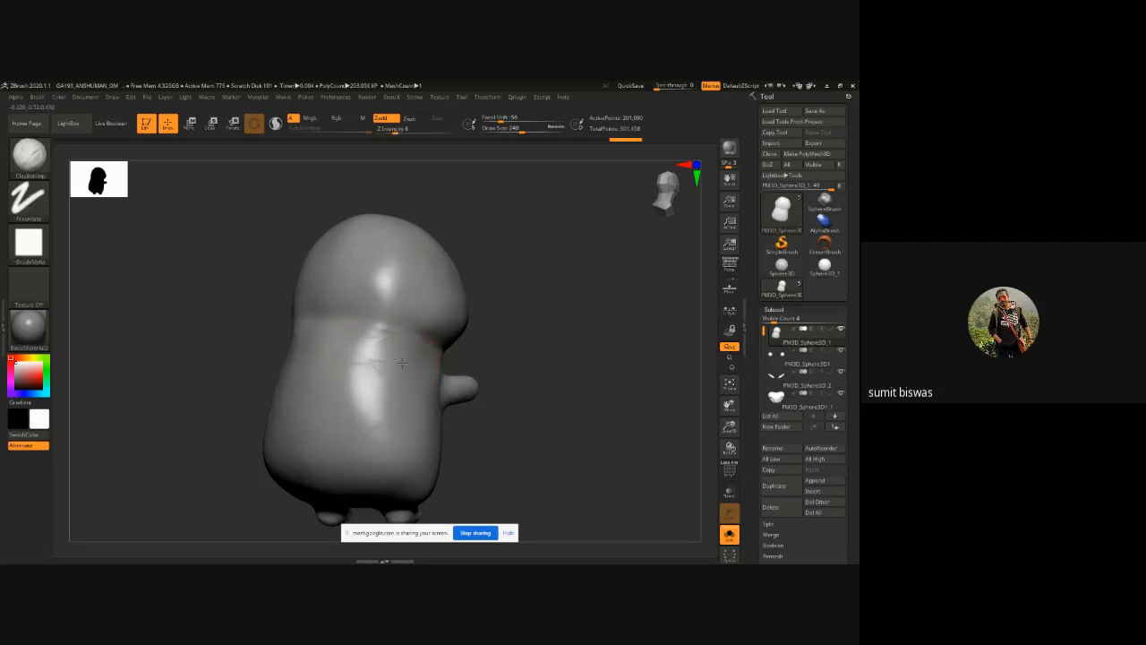
pyautogui.moveTo(333, 375)
pyautogui.mouseDown()
pyautogui.moveTo(381, 413)
pyautogui.moveTo(366, 428)
pyautogui.moveTo(386, 447)
pyautogui.mouseUp()
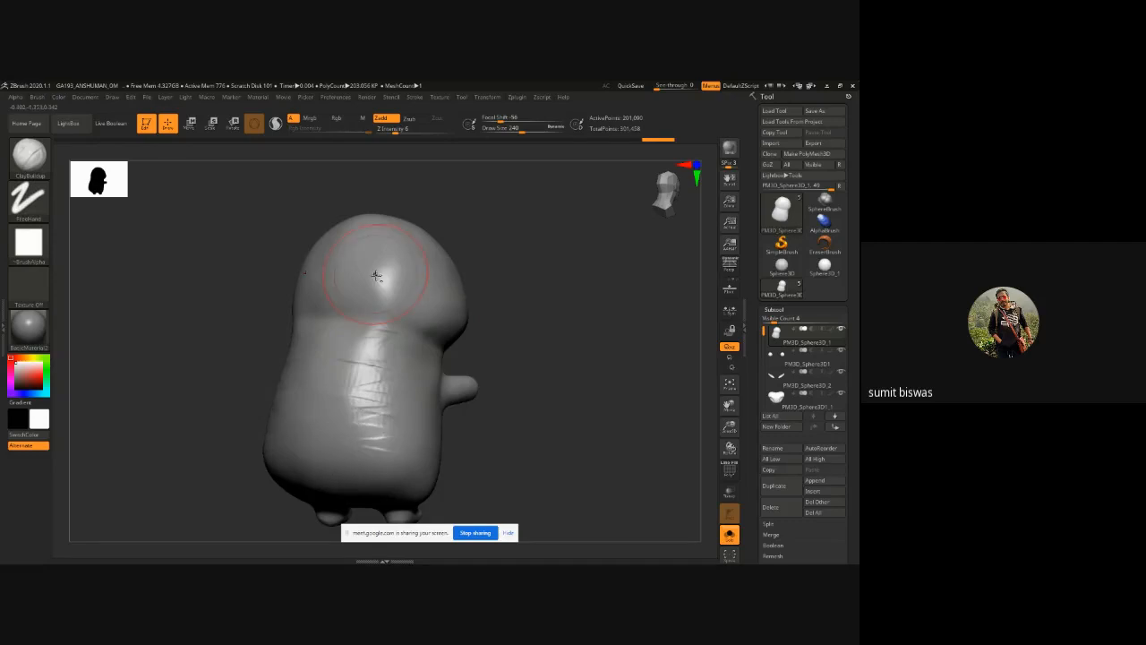
pyautogui.moveTo(376, 274)
pyautogui.mouseDown()
pyautogui.moveTo(403, 288)
pyautogui.moveTo(370, 260)
pyautogui.moveTo(381, 269)
pyautogui.moveTo(357, 424)
pyautogui.moveTo(371, 448)
pyautogui.mouseUp()
# Step: Build up the belly between the arms and feet with ClayBuildup, and show the hidden parts to check the side profile
pyautogui.moveTo(576, 365); pyautogui.dragTo(502, 368)
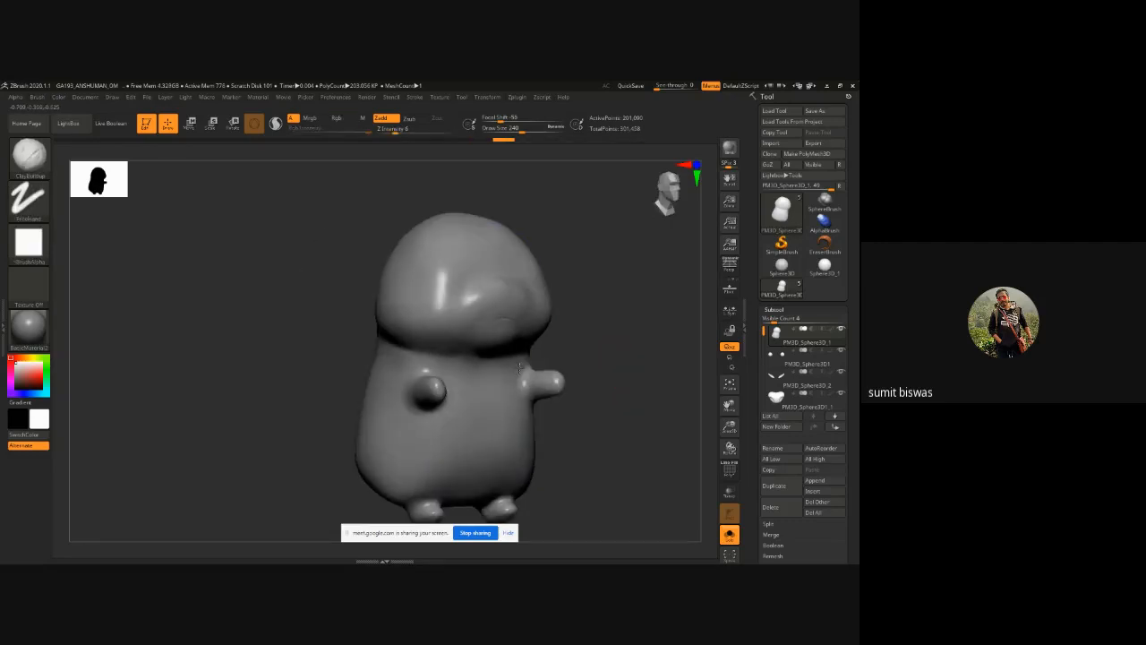
pyautogui.moveTo(627, 332)
pyautogui.keyDown('alt'); pyautogui.mouseDown()
pyautogui.moveTo(563, 302)
pyautogui.moveTo(584, 305)
pyautogui.mouseUp(); pyautogui.keyUp('alt')
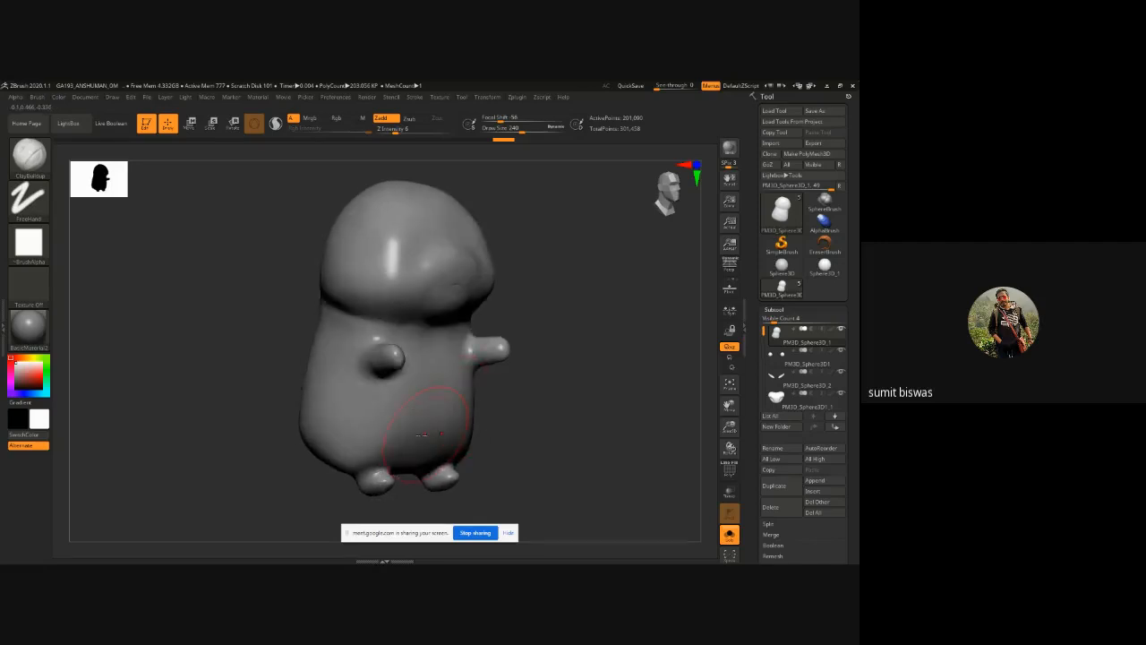
pyautogui.moveTo(434, 450); pyautogui.dragTo(429, 390)
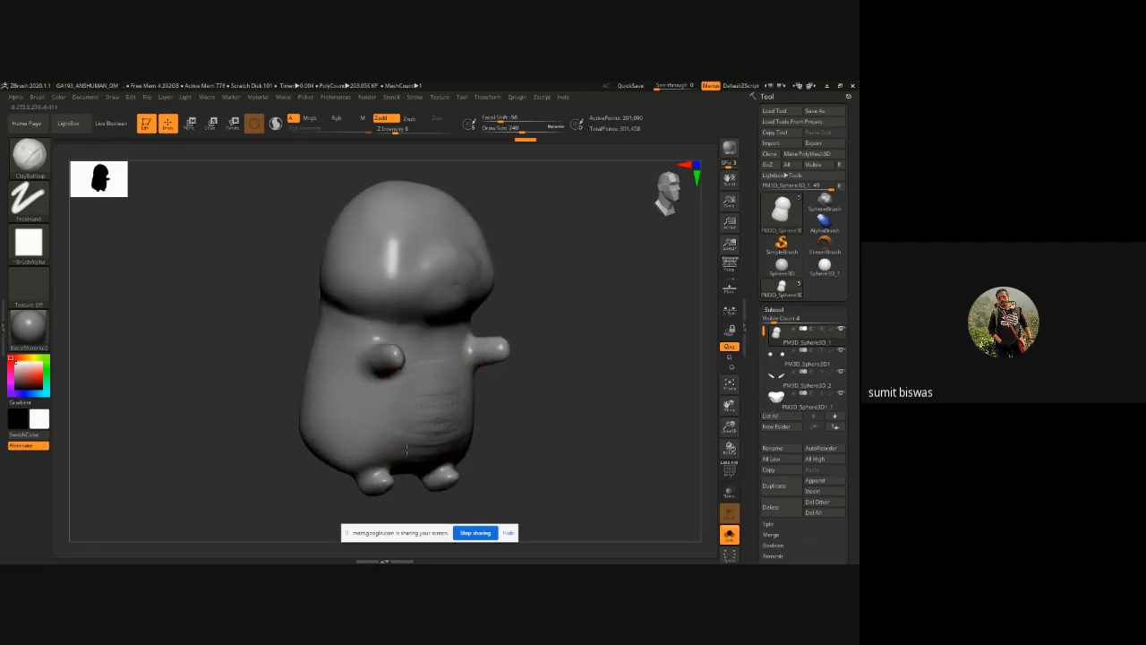
pyautogui.moveTo(406, 449)
pyautogui.mouseDown()
pyautogui.moveTo(437, 430)
pyautogui.moveTo(434, 402)
pyautogui.mouseUp()
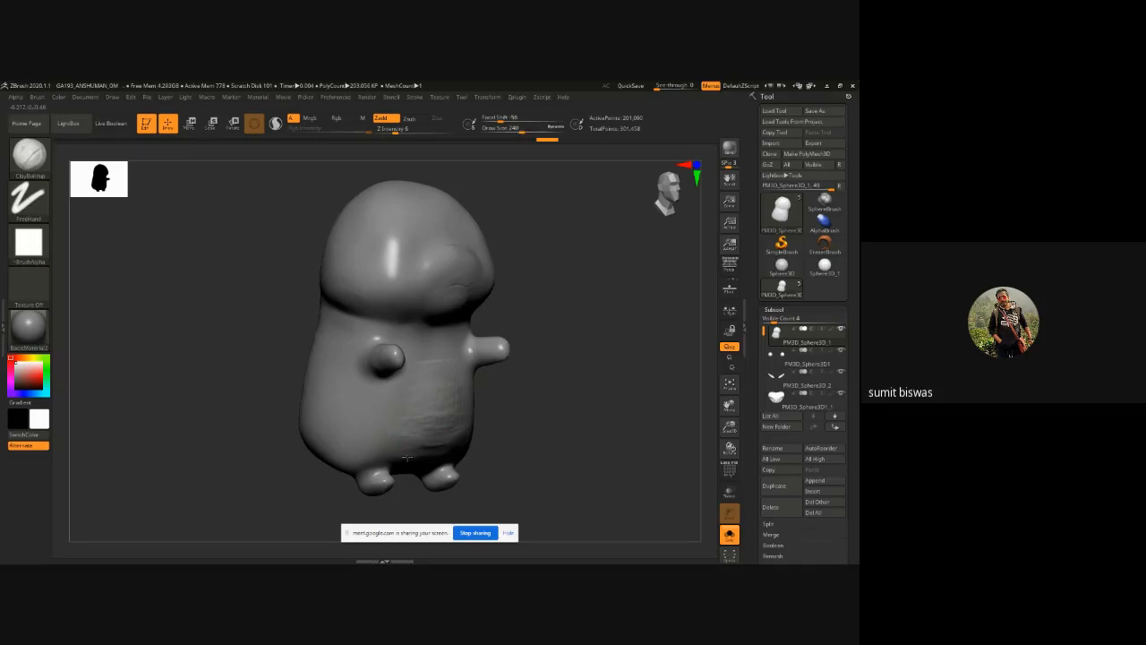
pyautogui.moveTo(407, 459)
pyautogui.mouseDown()
pyautogui.moveTo(433, 439)
pyautogui.moveTo(432, 419)
pyautogui.mouseUp()
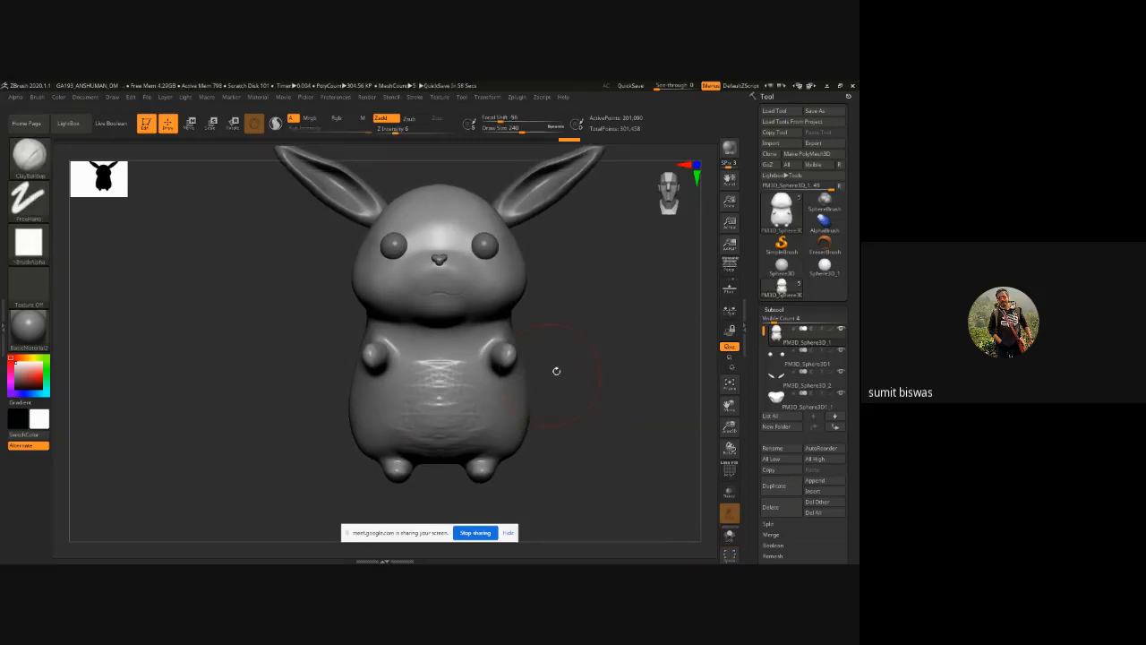
pyautogui.moveTo(556, 368)
pyautogui.mouseDown()
pyautogui.moveTo(535, 335)
pyautogui.moveTo(560, 335)
pyautogui.moveTo(609, 403)
pyautogui.mouseUp()
pyautogui.keyDown('alt'); pyautogui.moveTo(472, 413); pyautogui.dragTo(509, 412); pyautogui.keyUp('alt')
pyautogui.keyDown('ctrl'); pyautogui.rightClick(528, 413); pyautogui.keyUp('ctrl')
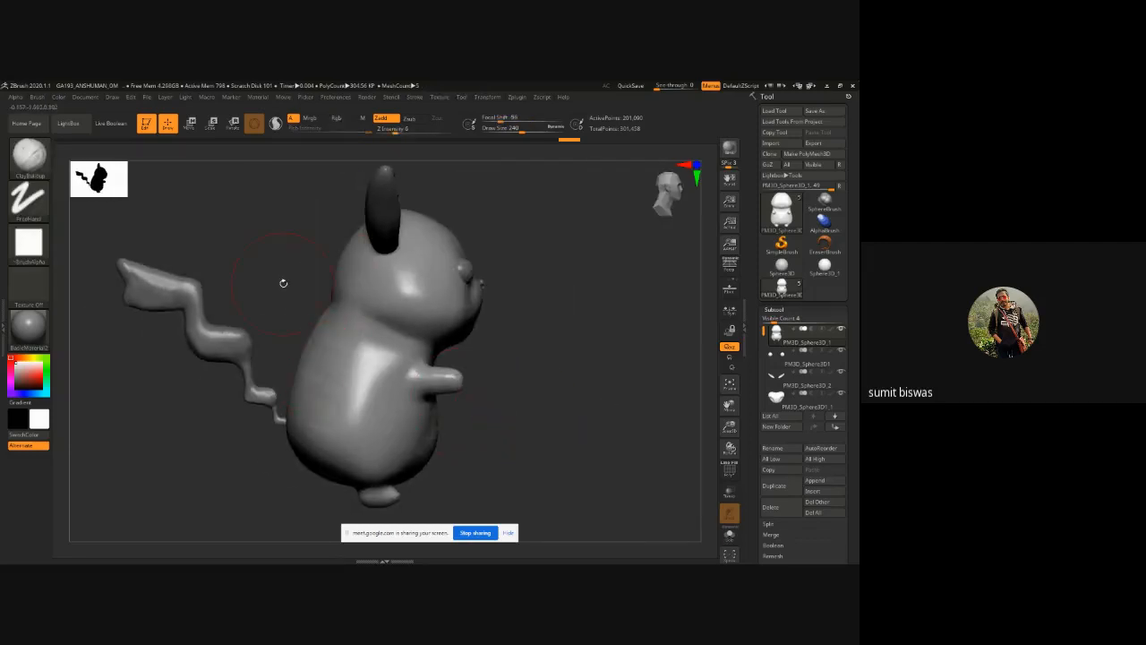
pyautogui.keyDown('alt'); pyautogui.moveTo(281, 281); pyautogui.dragTo(333, 276); pyautogui.keyUp('alt')
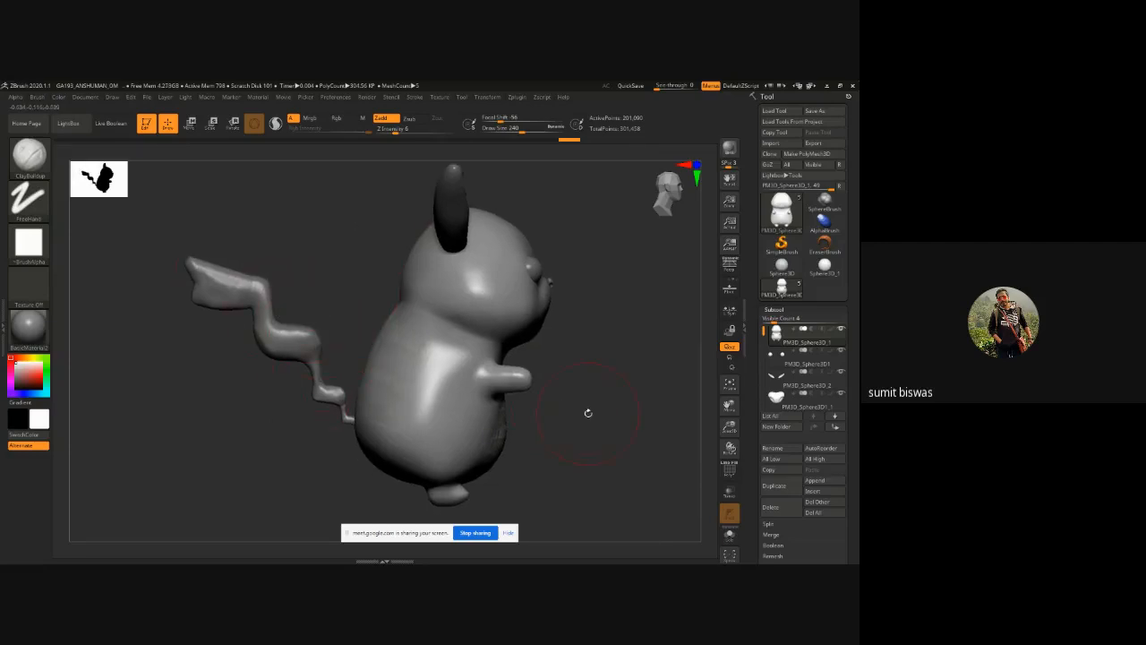
pyautogui.moveTo(588, 413)
pyautogui.keyDown('shift'); pyautogui.mouseDown()
pyautogui.moveTo(615, 323)
pyautogui.moveTo(577, 350)
pyautogui.moveTo(662, 361)
pyautogui.moveTo(576, 366)
pyautogui.mouseUp(); pyautogui.keyUp('shift')
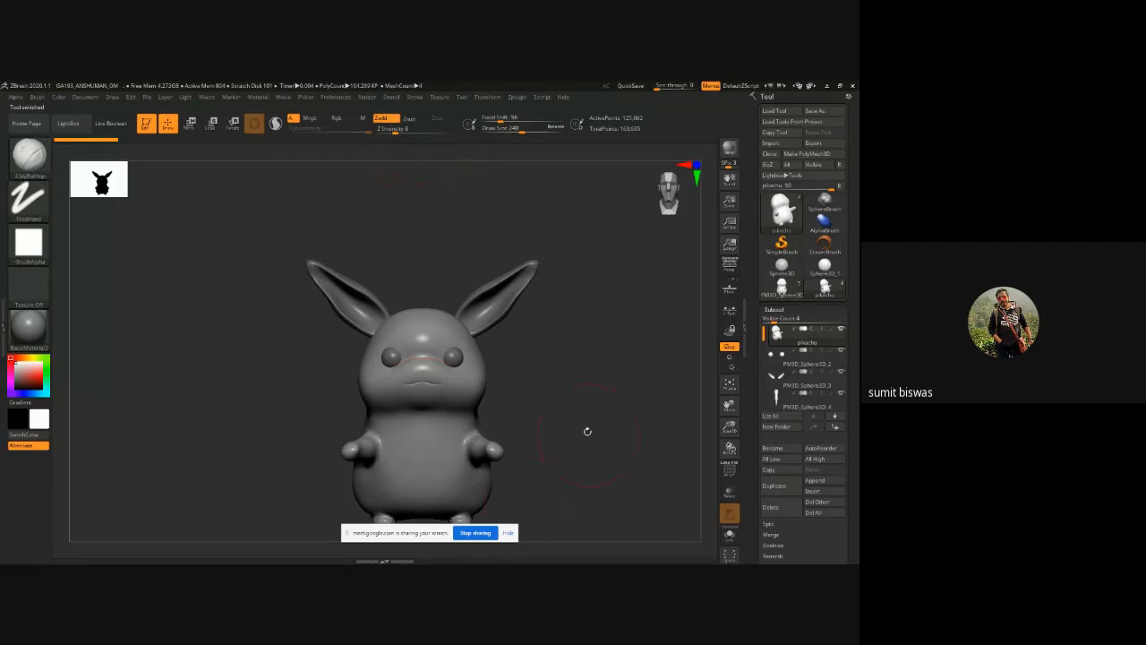
# Step: On the pikachu model, set the current colour to orange-yellow and the current material to SkinShade4
pyautogui.keyDown('alt'); pyautogui.moveTo(588, 430); pyautogui.dragTo(566, 402); pyautogui.keyUp('alt')
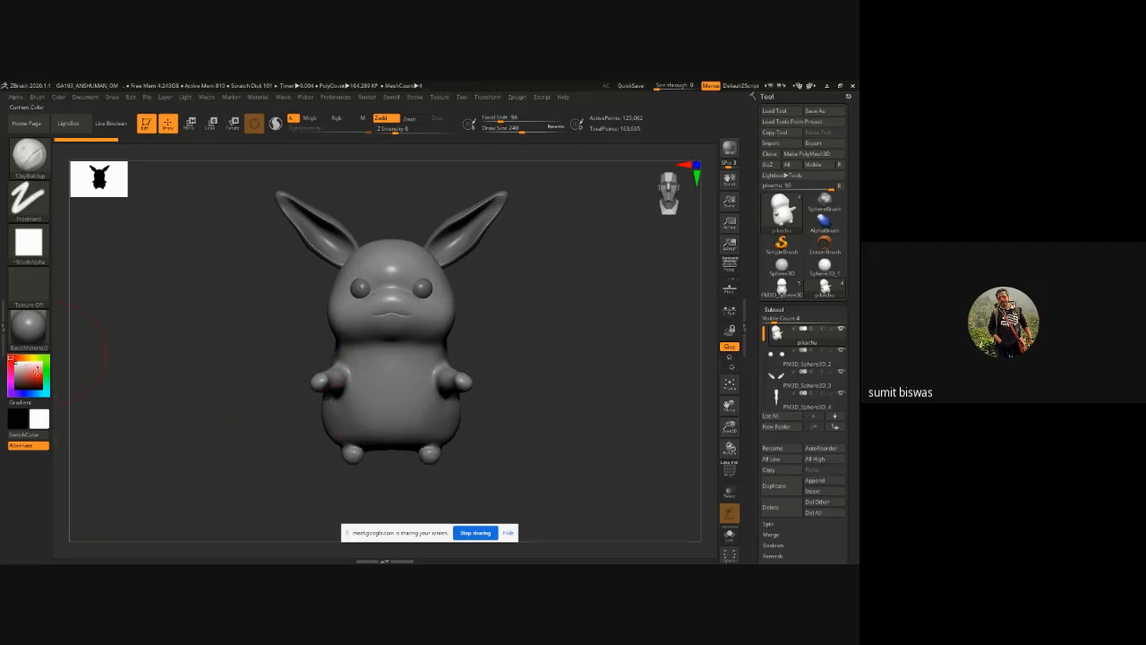
pyautogui.moveTo(32, 360); pyautogui.dragTo(27, 360)
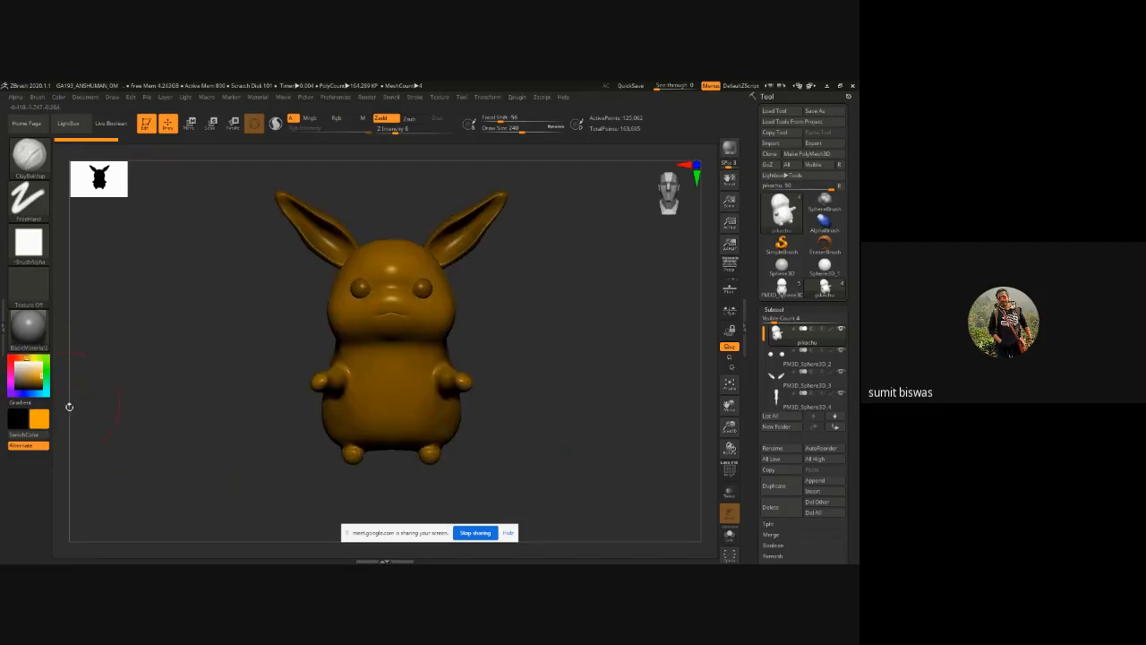
pyautogui.click(30, 330)
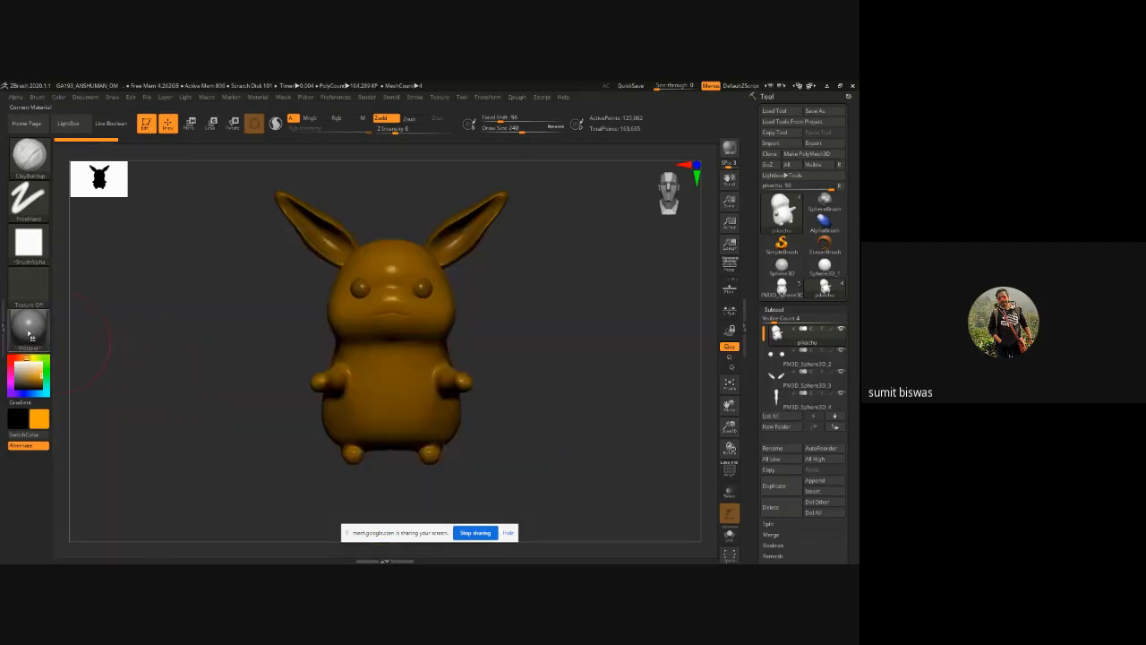
pyautogui.click(30, 332)
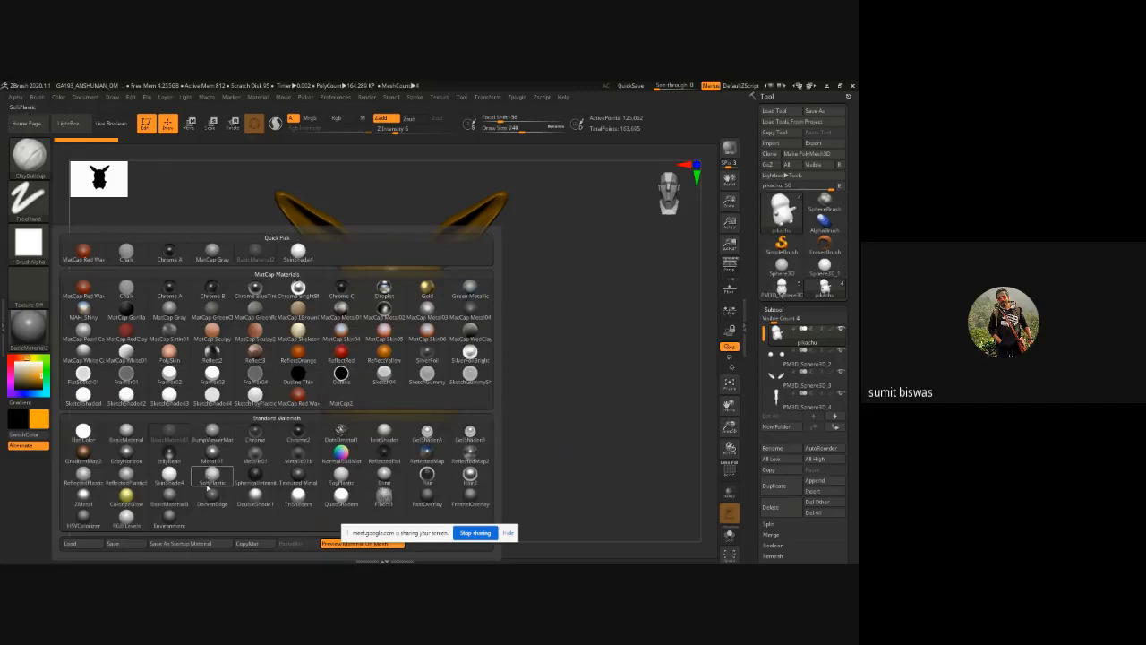
pyautogui.click(169, 481)
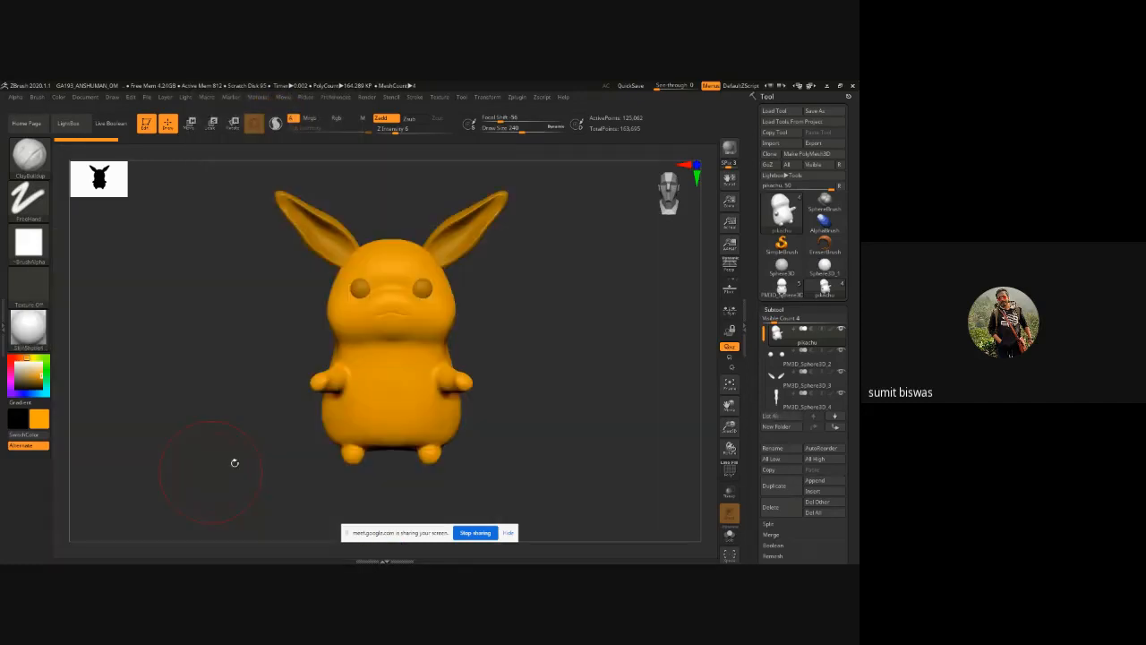
pyautogui.moveTo(256, 398)
pyautogui.mouseDown()
pyautogui.moveTo(271, 404)
pyautogui.moveTo(258, 405)
pyautogui.mouseUp()
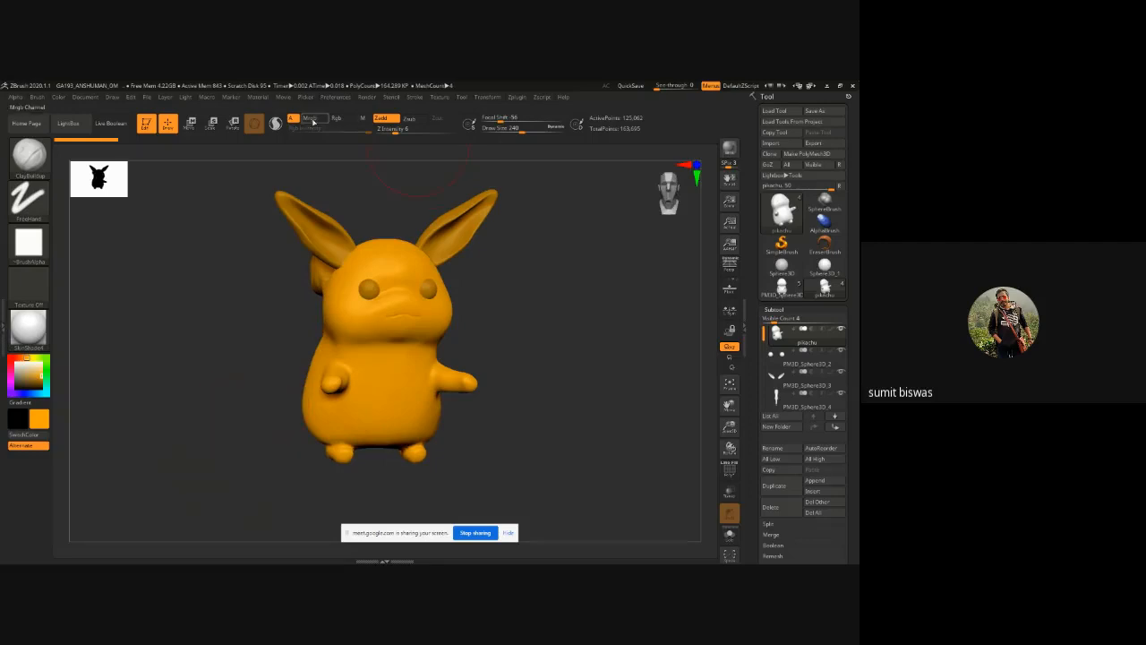
# Step: Switch to the Standard brush and give it the FreeHand stroke
pyautogui.click(311, 119)
pyautogui.click(387, 119)
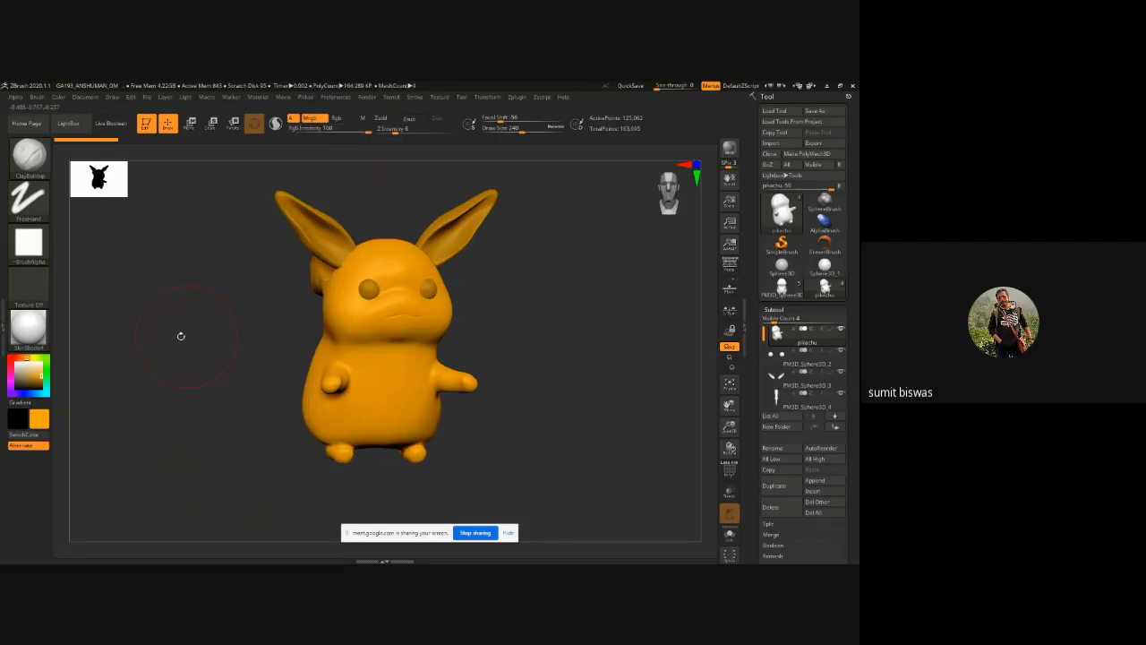
pyautogui.press('i')
pyautogui.press('b')
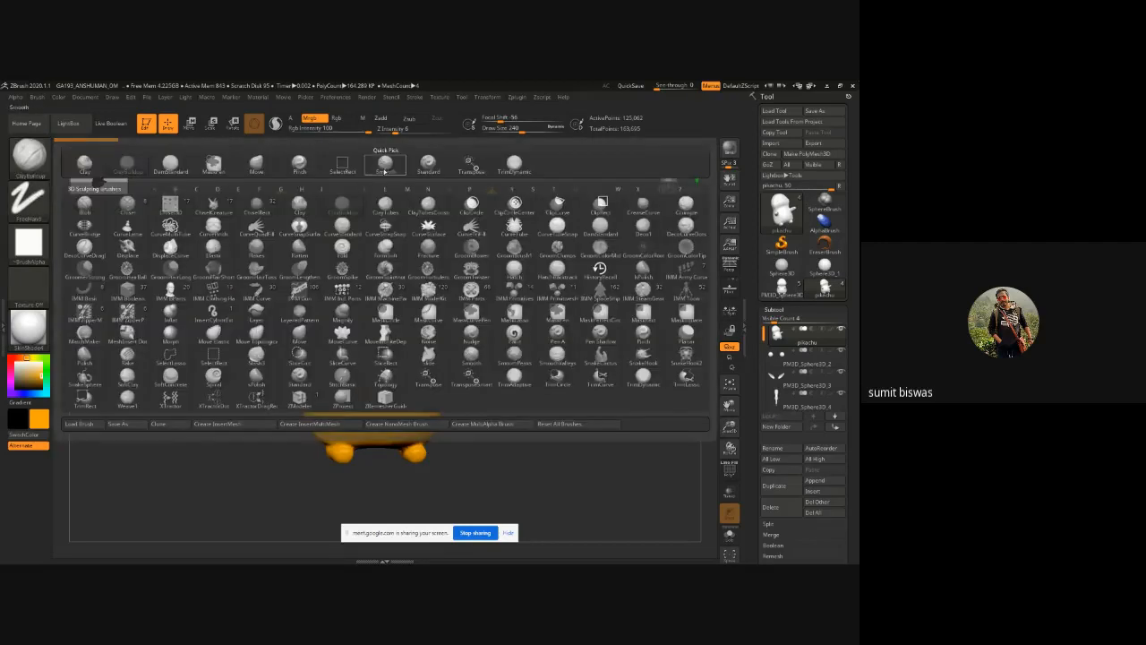
pyautogui.press('s')
pyautogui.press('t')
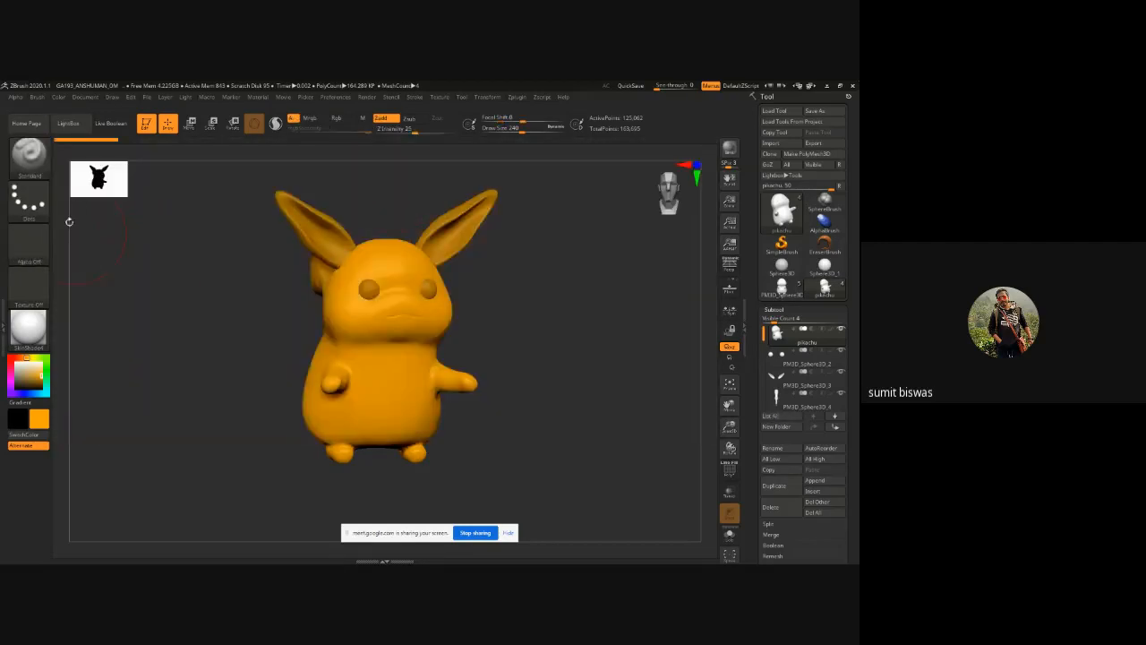
pyautogui.click(29, 199)
pyautogui.click(166, 210)
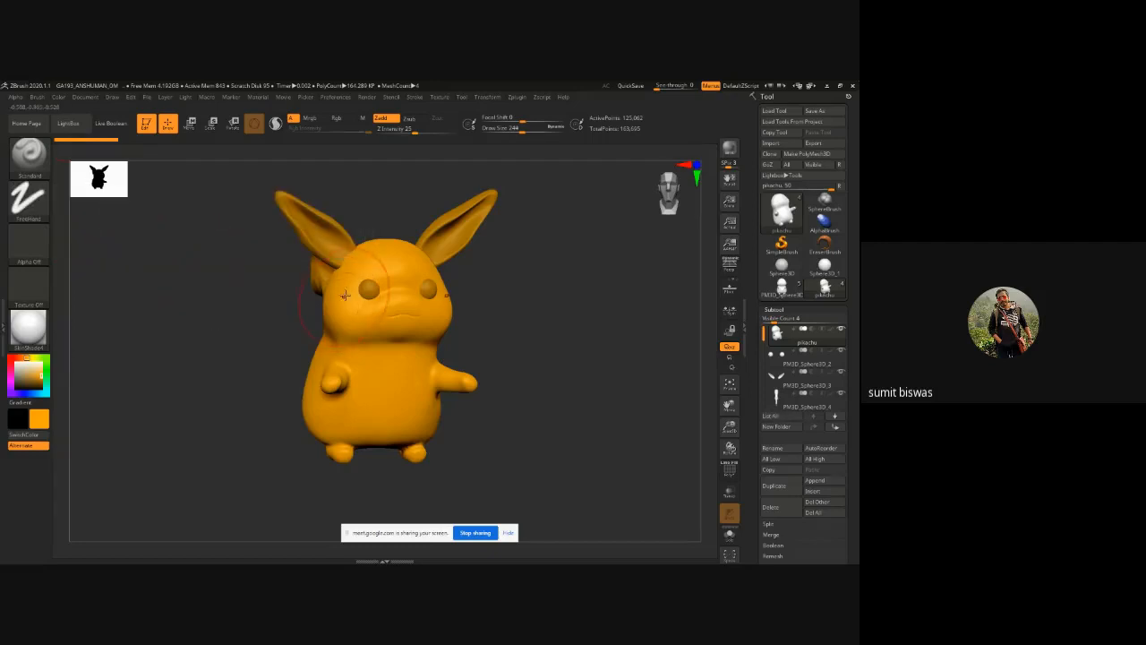
# Step: Undo the sculpting stroke across the head, and set the Standard brush to Mrgb painting with Zadd off
pyautogui.moveTo(391, 281); pyautogui.dragTo(525, 343)
pyautogui.hotkey('ctrl', 'z')
pyautogui.click(381, 118)
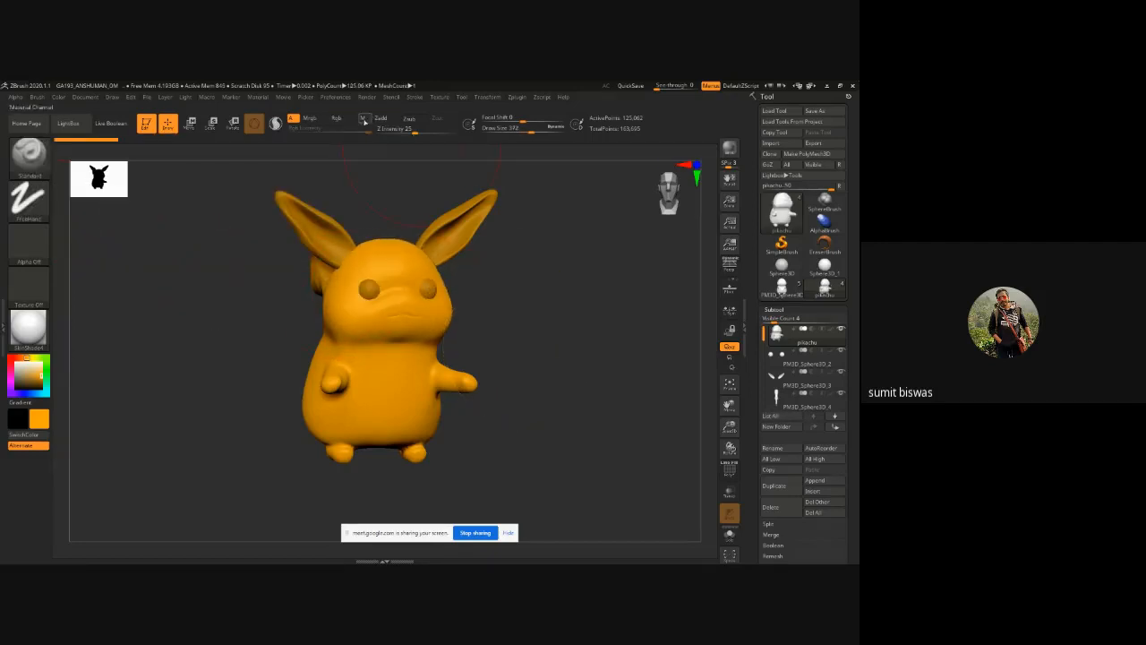
pyautogui.click(315, 121)
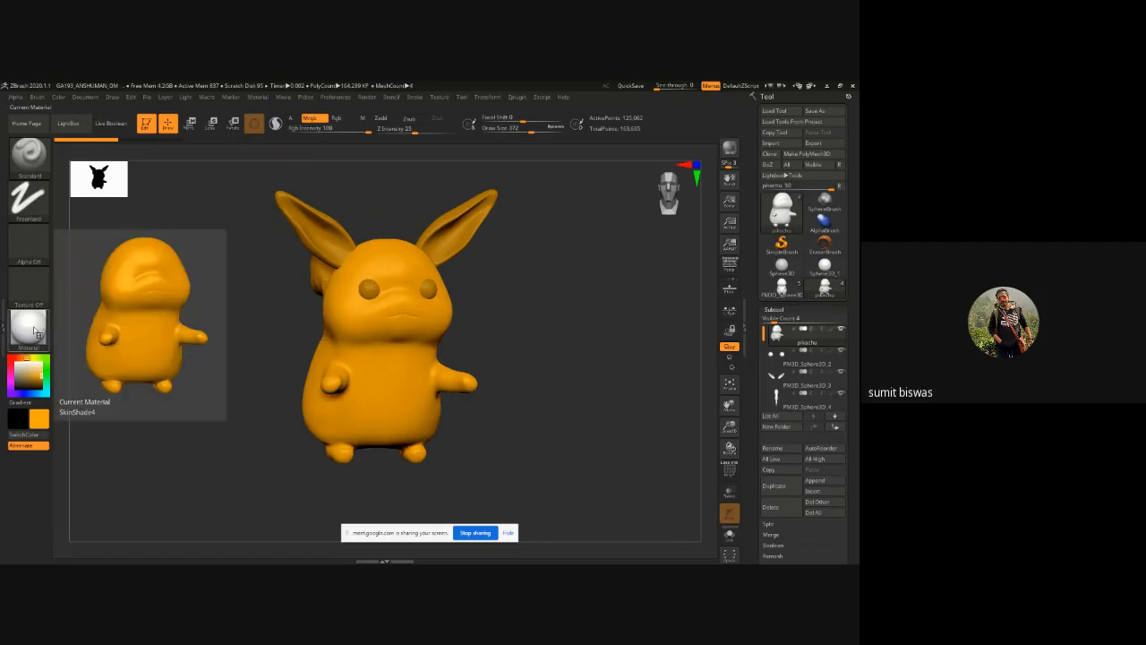
# Step: Paint the head and body orange-yellow from all sides with the Standard brush at draw size 372 and Rgb intensity 100
pyautogui.moveTo(399, 267)
pyautogui.mouseDown()
pyautogui.moveTo(357, 299)
pyautogui.moveTo(314, 396)
pyautogui.moveTo(416, 439)
pyautogui.moveTo(425, 308)
pyautogui.mouseUp()
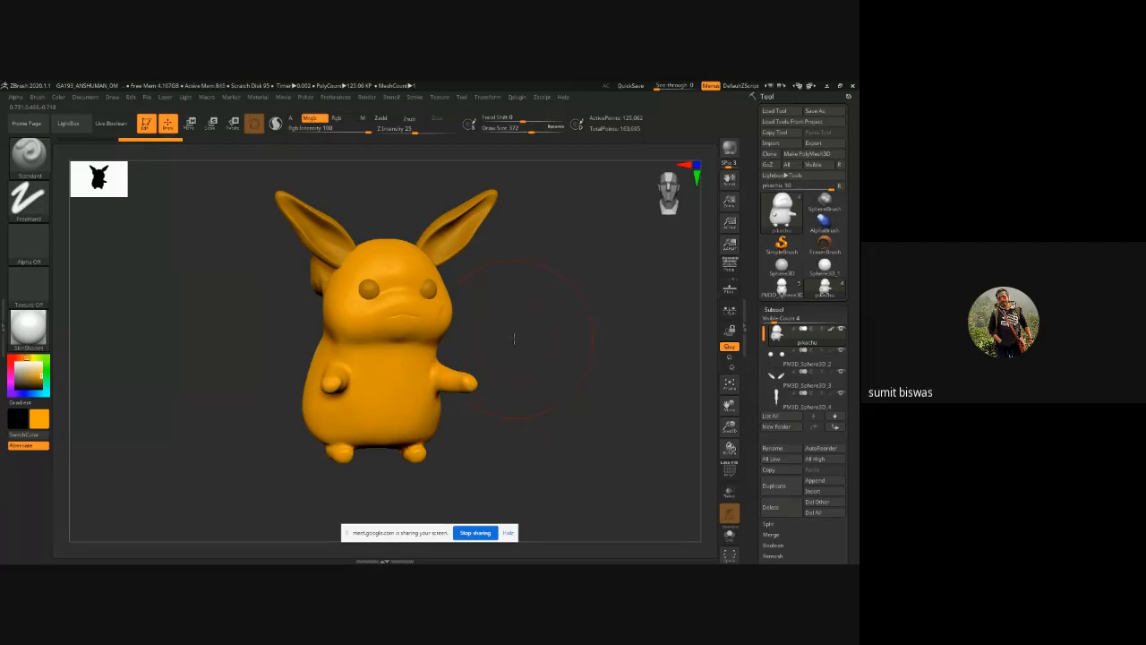
pyautogui.moveTo(514, 339); pyautogui.dragTo(310, 370)
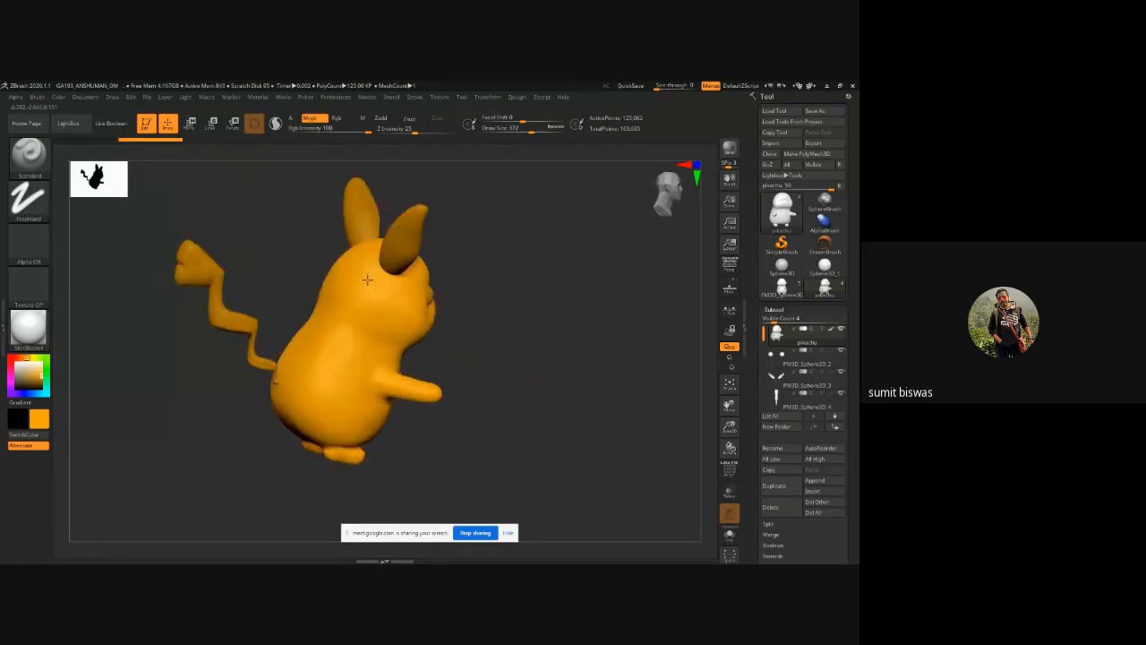
pyautogui.moveTo(482, 358); pyautogui.dragTo(618, 344)
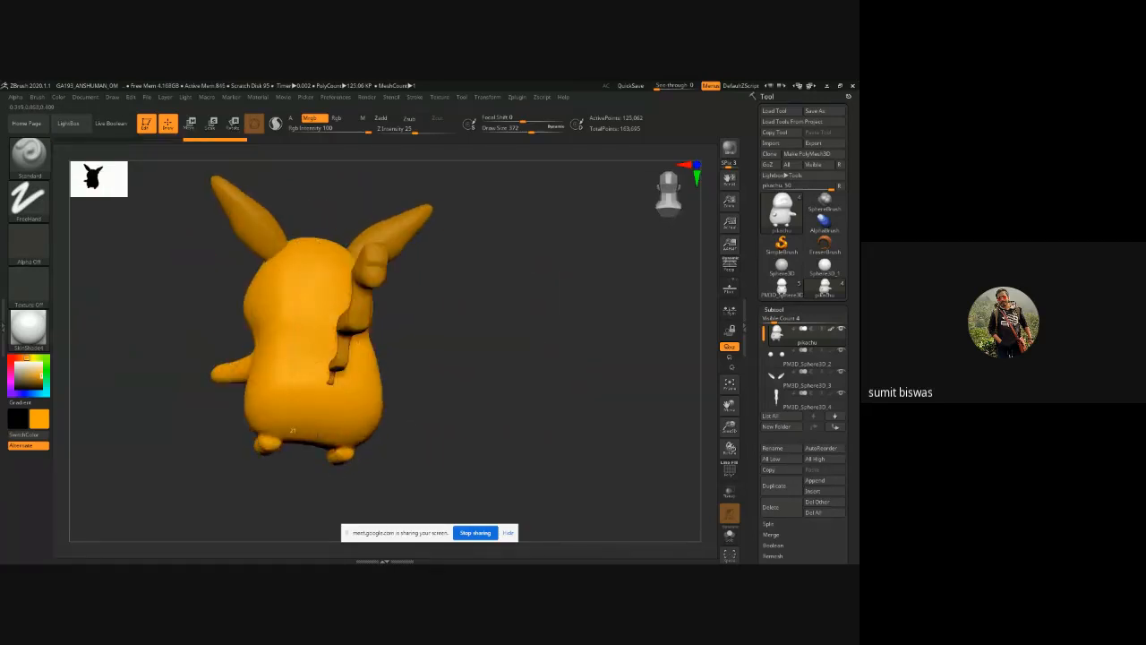
pyautogui.moveTo(486, 330); pyautogui.dragTo(328, 264)
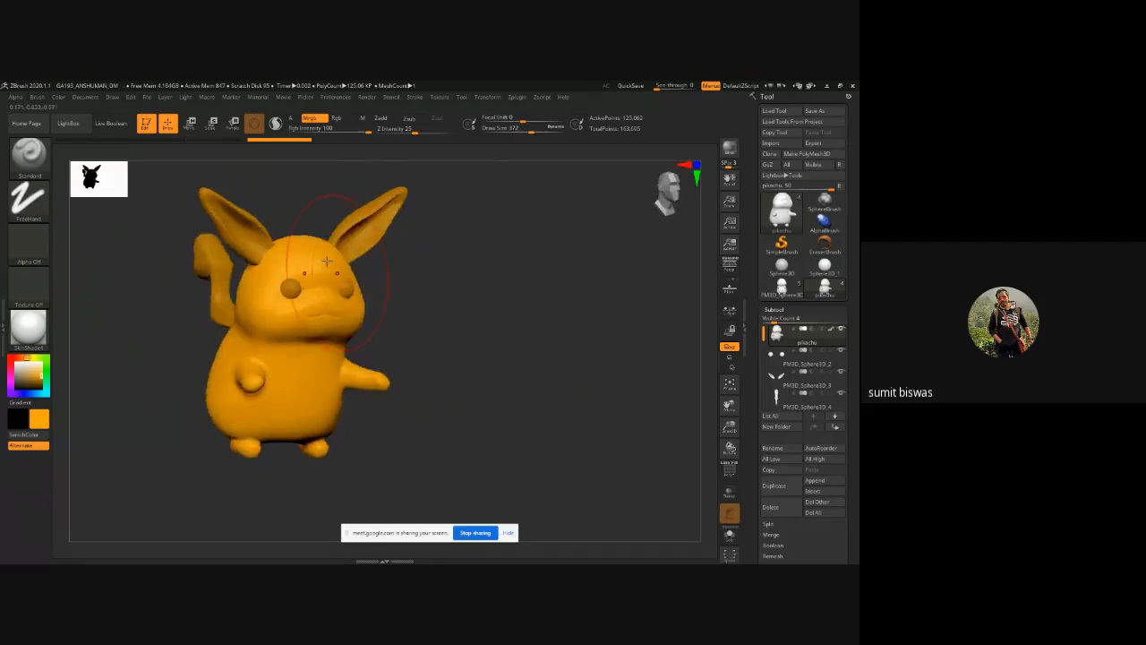
# Step: Select the ears subtool and paint both ears orange-yellow, front and back
pyautogui.keyDown('alt'); pyautogui.click(376, 242); pyautogui.keyUp('alt')
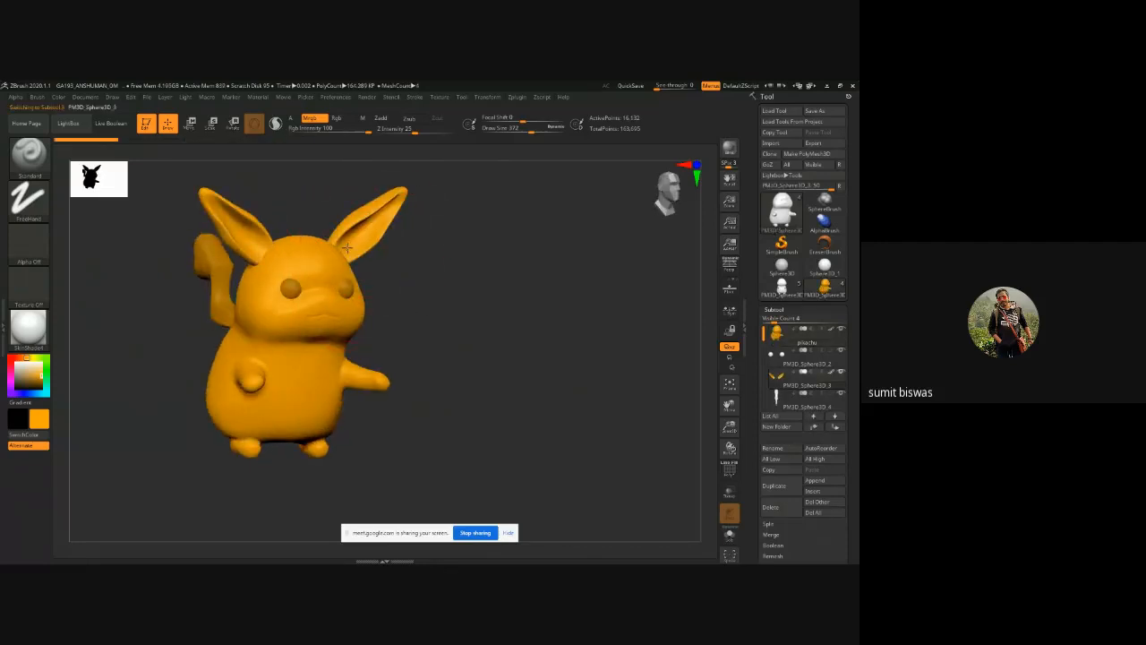
pyautogui.hotkey('ctrl', 'shift', 'z')
pyautogui.hotkey('ctrl', 'shift', 'z')
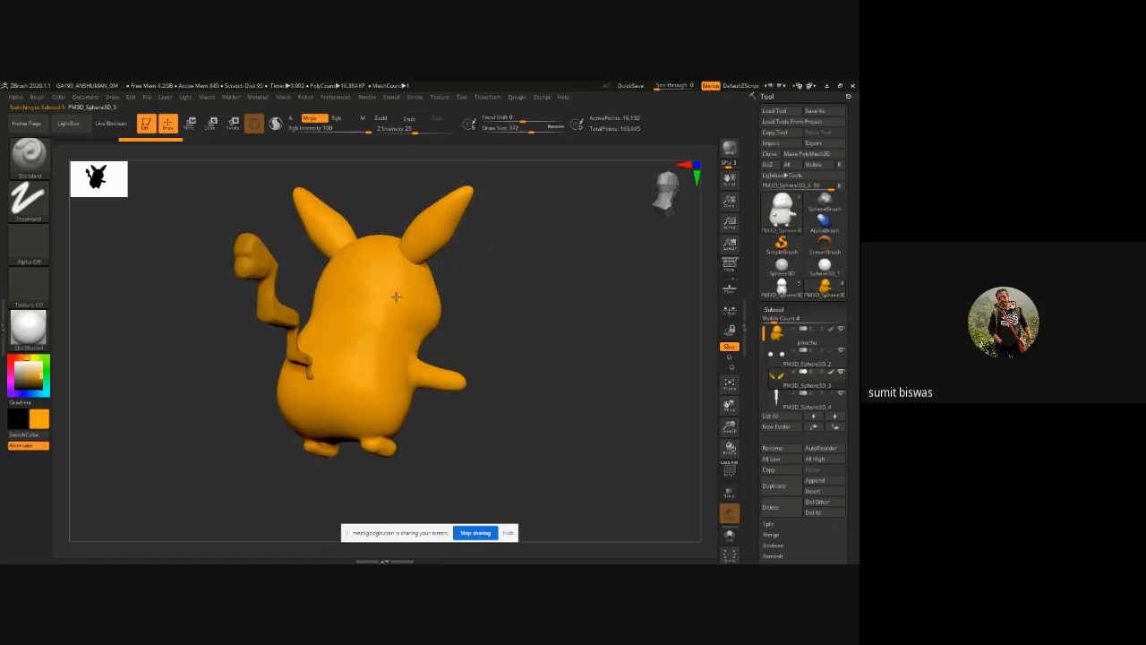
pyautogui.moveTo(441, 408); pyautogui.dragTo(490, 372, button='right')
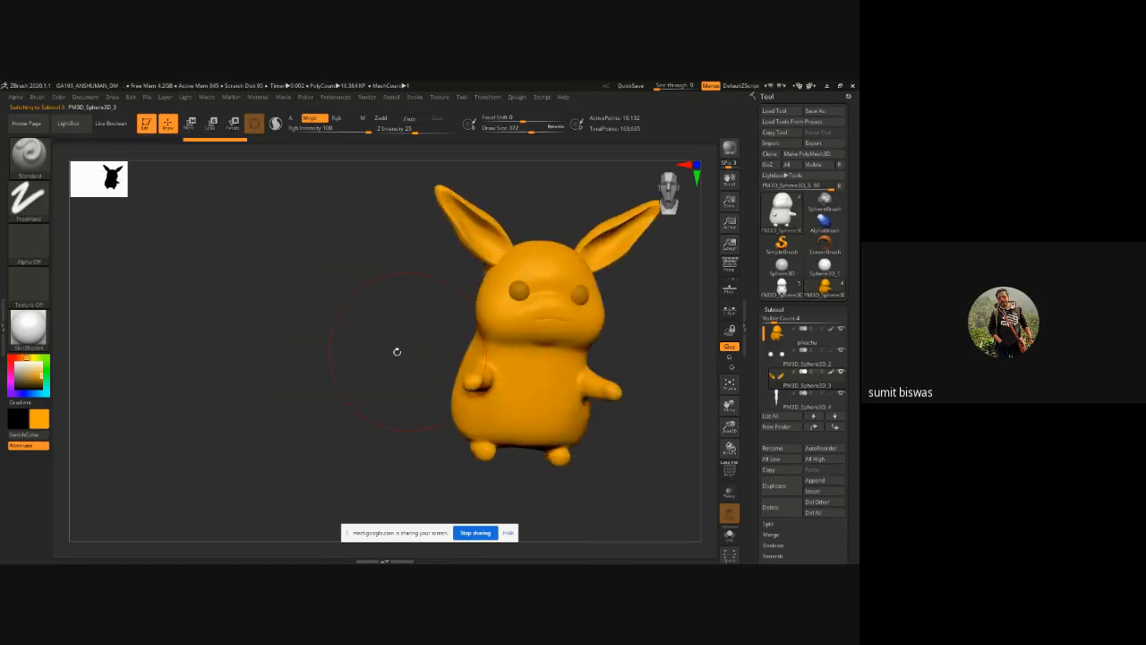
# Step: Select the tail subtool and paint the whole tail orange-yellow
pyautogui.moveTo(396, 350); pyautogui.dragTo(335, 296)
pyautogui.keyDown('alt'); pyautogui.click(289, 314); pyautogui.keyUp('alt')
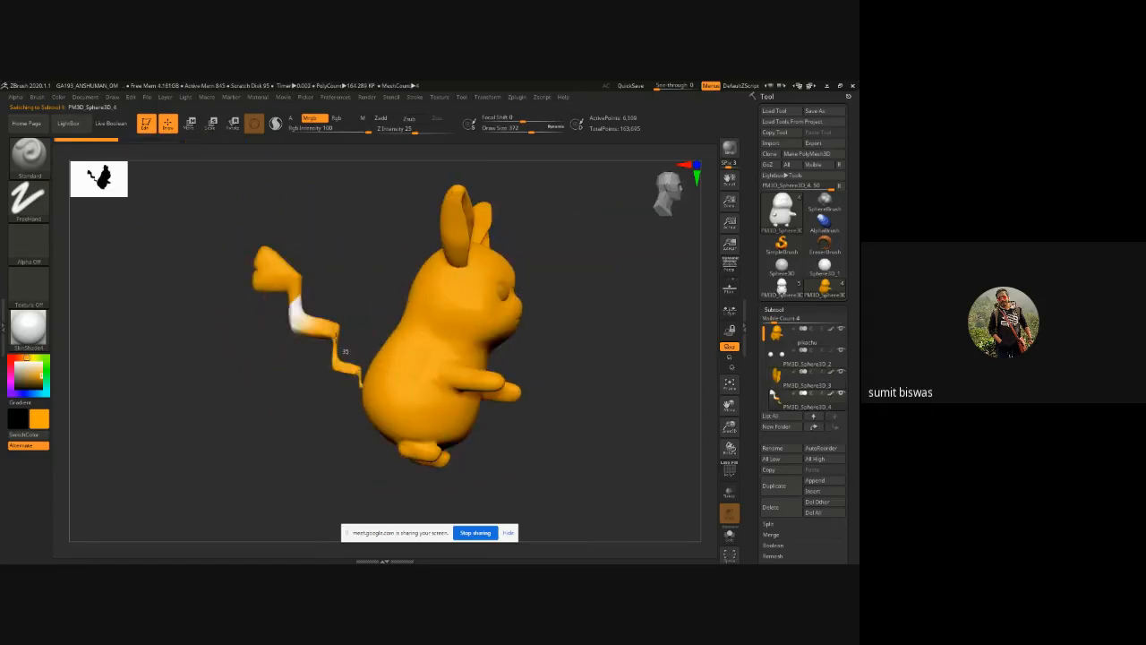
pyautogui.hotkey('ctrl', 'shift', 'z')
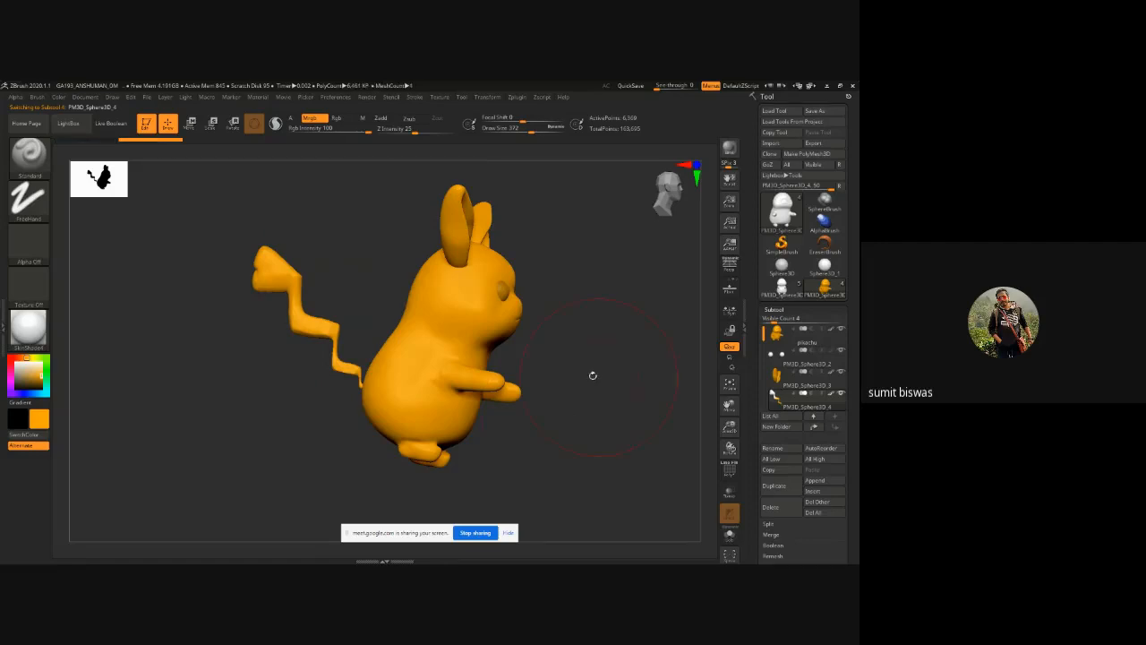
# Step: Select the eyes subtool, pick black as the painting color and paint both eyes black
pyautogui.hotkey('alt', 'shift')
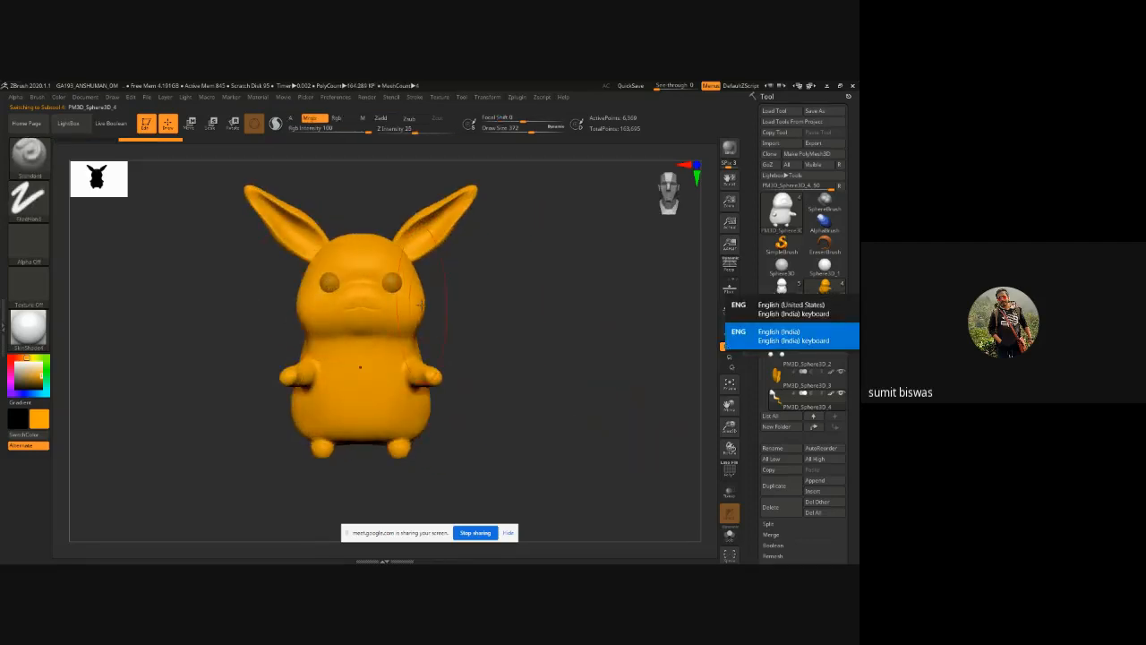
pyautogui.keyDown('alt'); pyautogui.click(395, 285); pyautogui.keyUp('alt')
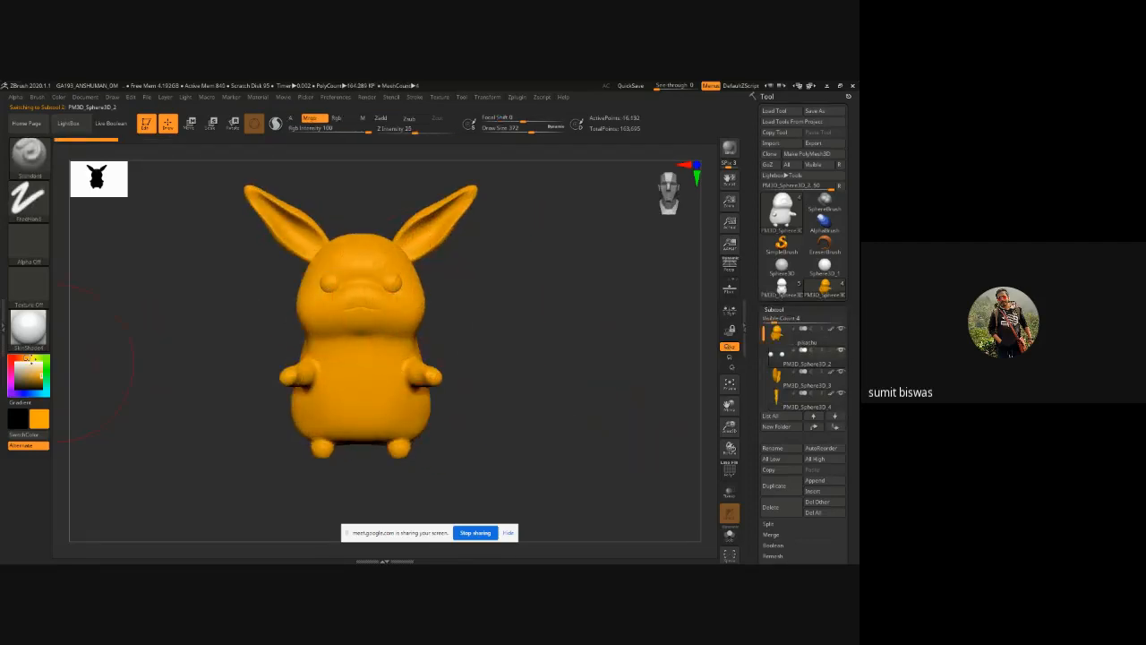
pyautogui.click(15, 387)
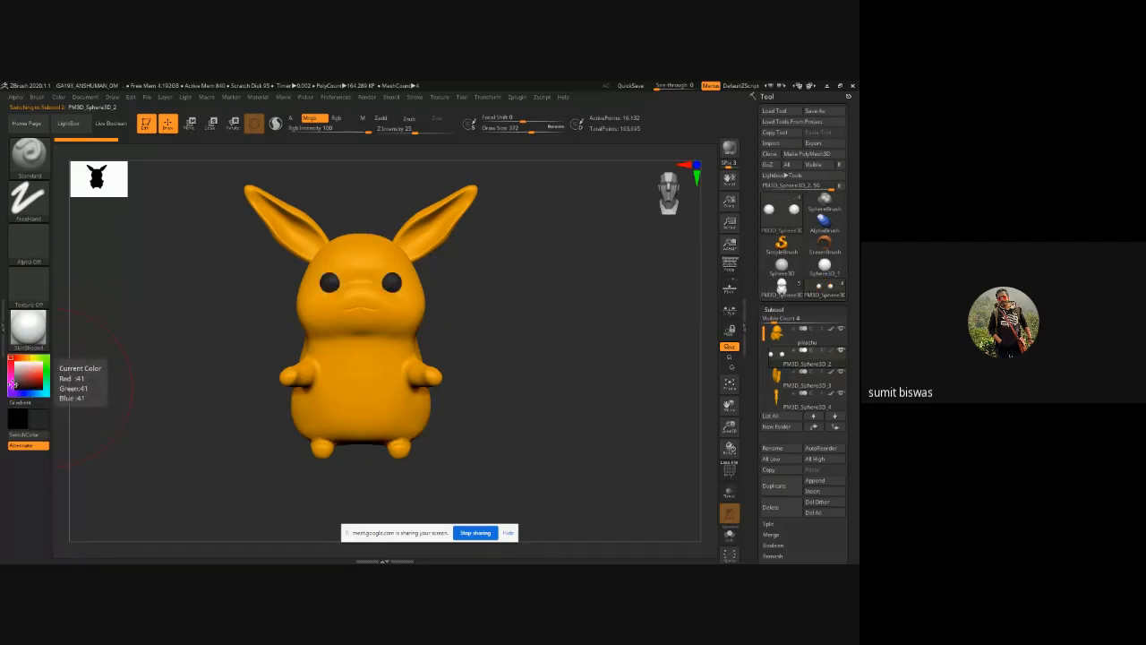
pyautogui.click(16, 389)
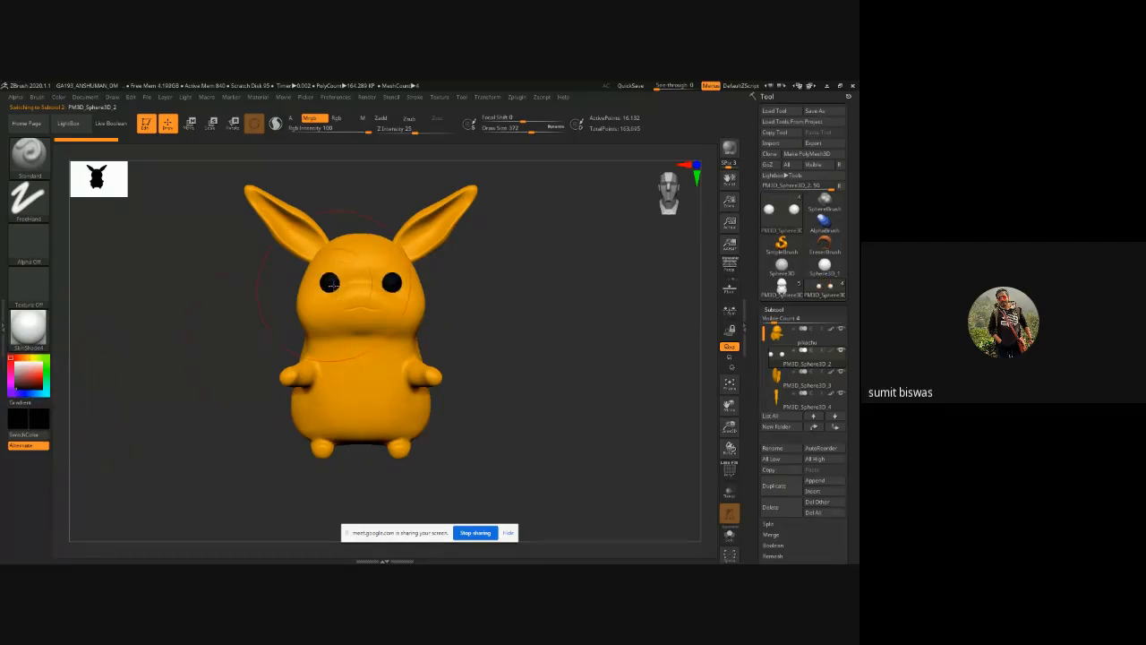
pyautogui.moveTo(323, 288); pyautogui.dragTo(248, 273)
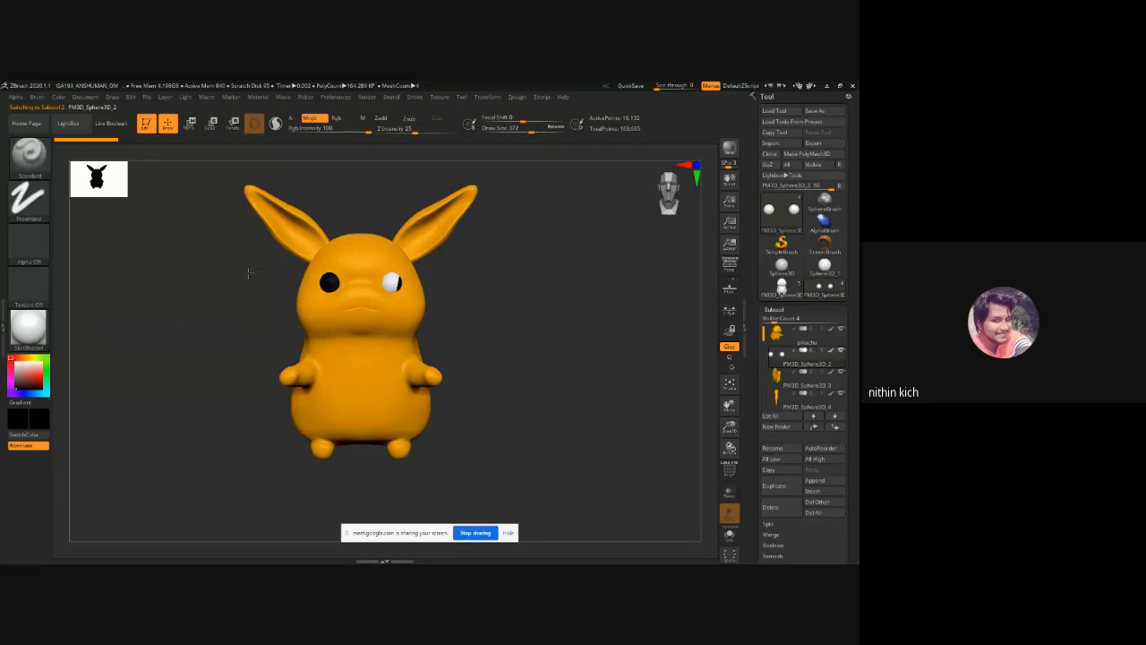
pyautogui.moveTo(399, 285); pyautogui.dragTo(438, 281)
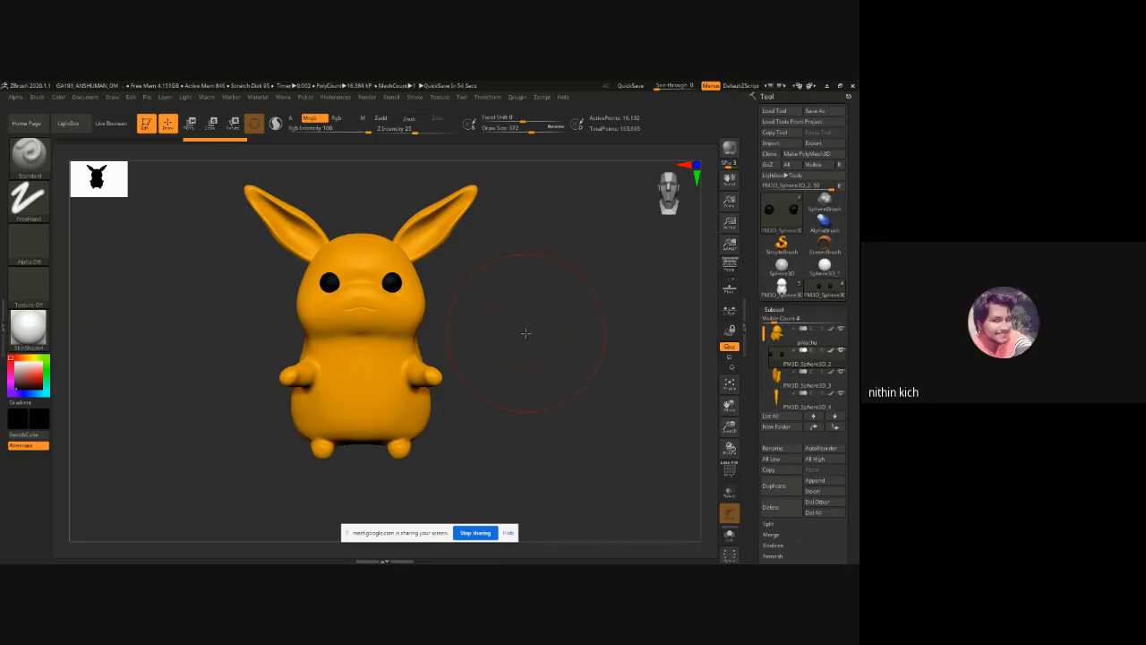
# Step: Select the ears subtool and paint both ear tips black, front and back, with a much smaller Standard brush
pyautogui.moveTo(527, 329)
pyautogui.mouseDown()
pyautogui.moveTo(562, 333)
pyautogui.moveTo(514, 335)
pyautogui.moveTo(511, 366)
pyautogui.moveTo(477, 345)
pyautogui.moveTo(492, 368)
pyautogui.moveTo(460, 365)
pyautogui.moveTo(514, 360)
pyautogui.moveTo(494, 362)
pyautogui.moveTo(532, 335)
pyautogui.mouseUp()
pyautogui.keyDown('ctrl'); pyautogui.moveTo(532, 335); pyautogui.dragTo(487, 333, button='right'); pyautogui.keyUp('ctrl')
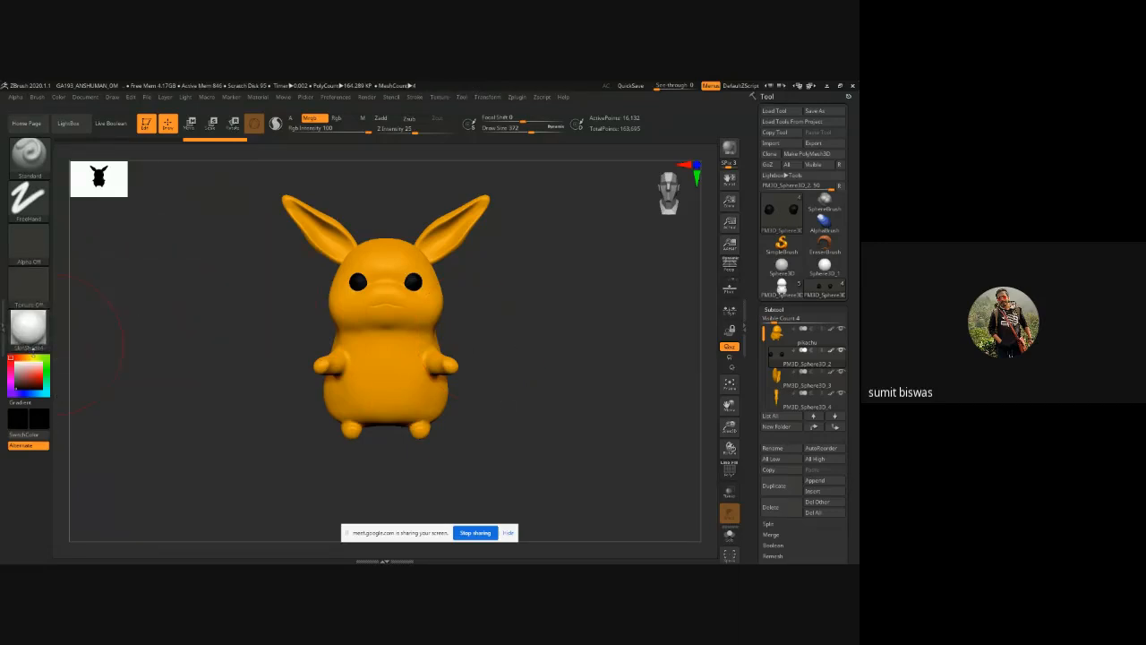
pyautogui.keyDown('alt'); pyautogui.click(453, 226); pyautogui.keyUp('alt')
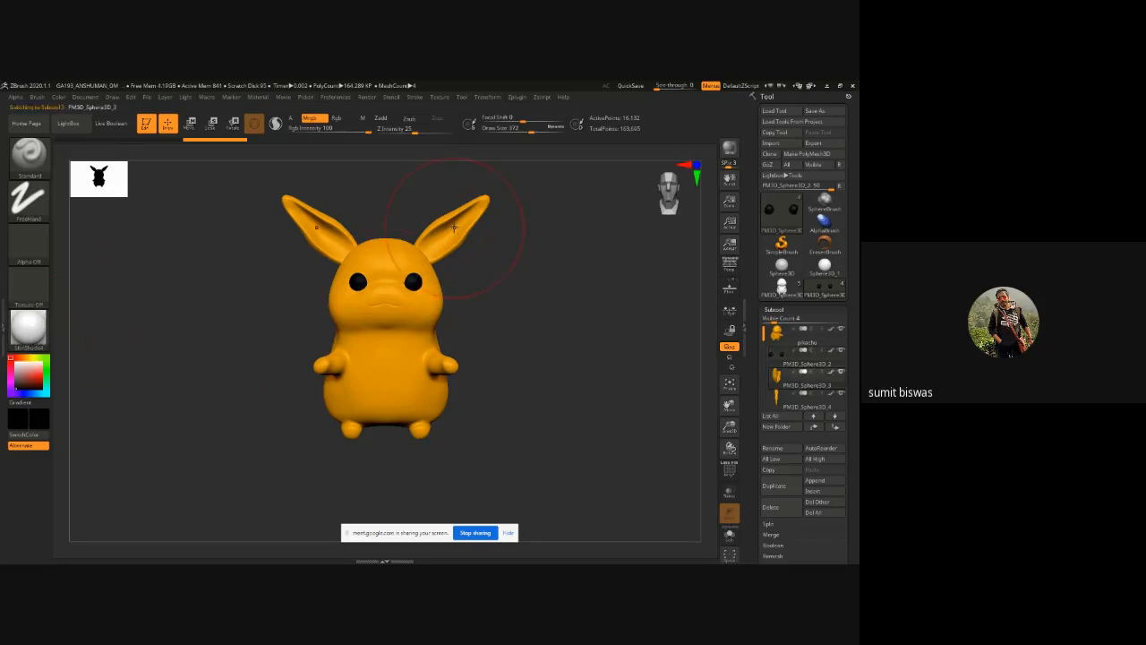
pyautogui.press('[')
pyautogui.press('[')
pyautogui.press('[')
pyautogui.press('[')
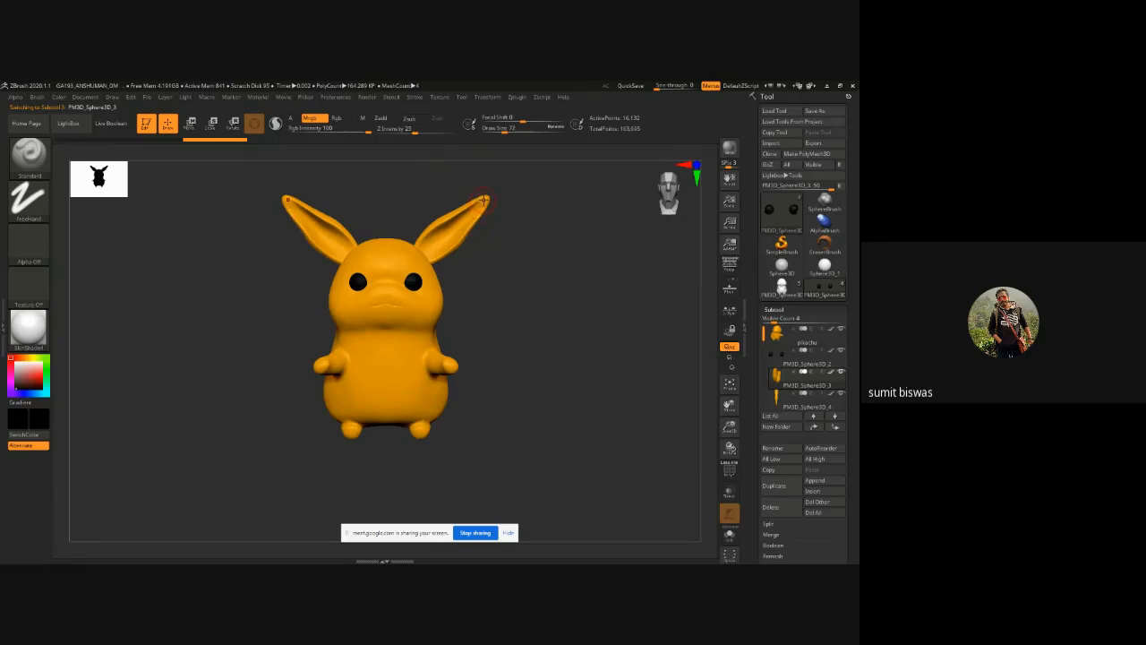
pyautogui.press(']')
pyautogui.moveTo(484, 198)
pyautogui.mouseDown()
pyautogui.moveTo(465, 234)
pyautogui.moveTo(494, 202)
pyautogui.moveTo(494, 253)
pyautogui.moveTo(314, 303)
pyautogui.mouseUp()
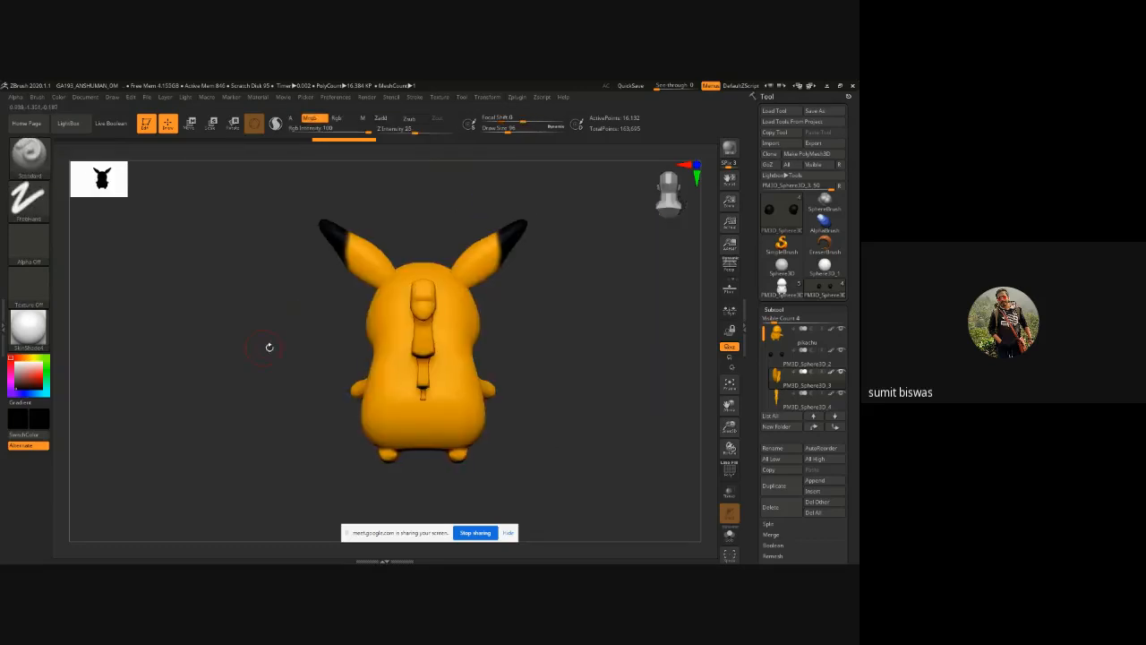
# Step: Select the tail subtool and paint the lowest section of the tail, next to the body, black
pyautogui.moveTo(269, 347); pyautogui.dragTo(575, 163)
pyautogui.moveTo(627, 246); pyautogui.dragTo(544, 257)
pyautogui.keyDown('alt'); pyautogui.click(501, 300); pyautogui.keyUp('alt')
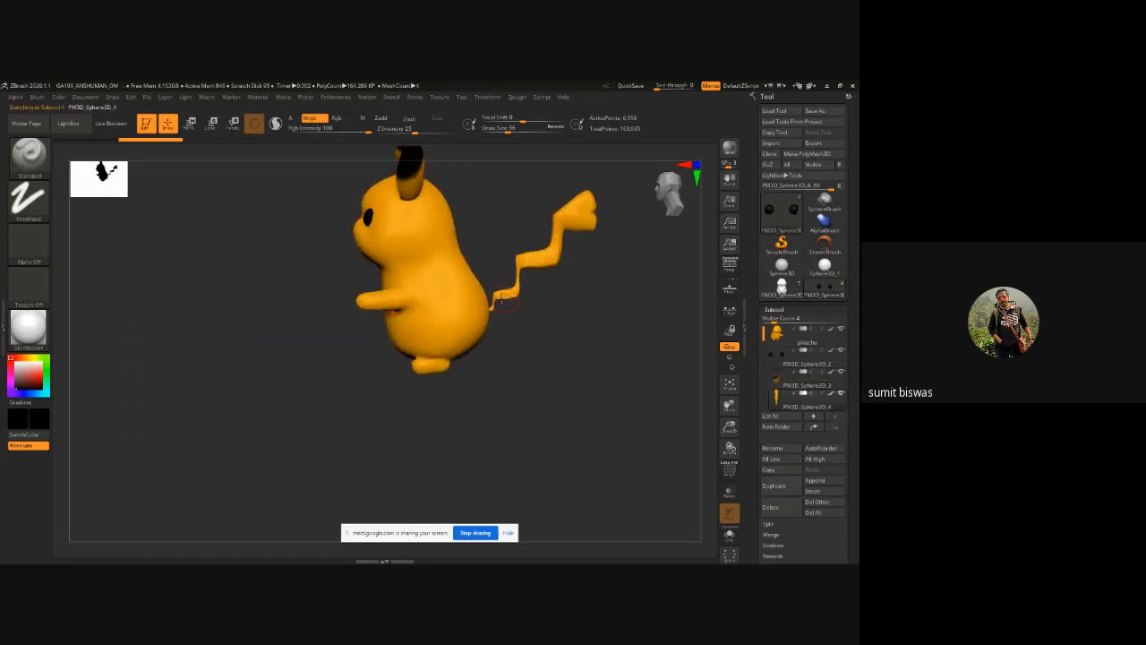
pyautogui.moveTo(502, 299)
pyautogui.mouseDown()
pyautogui.moveTo(491, 306)
pyautogui.moveTo(511, 292)
pyautogui.mouseUp()
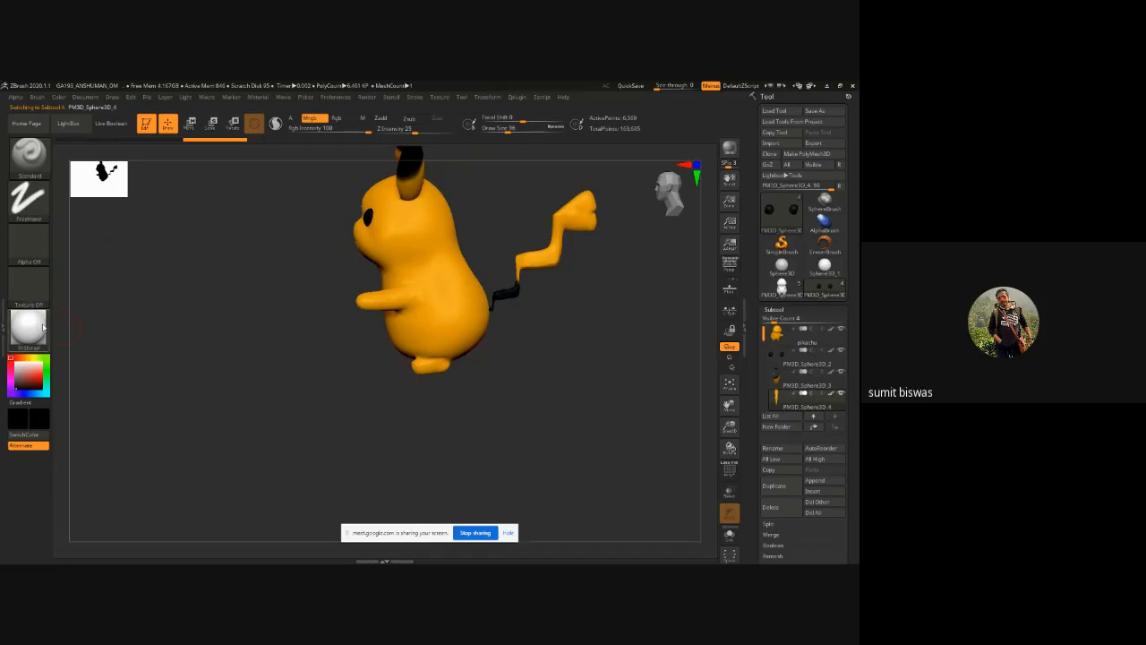
# Step: Check the reference image and examine the painted Pikachu from the front, both sides and angled views
pyautogui.moveTo(43, 327)
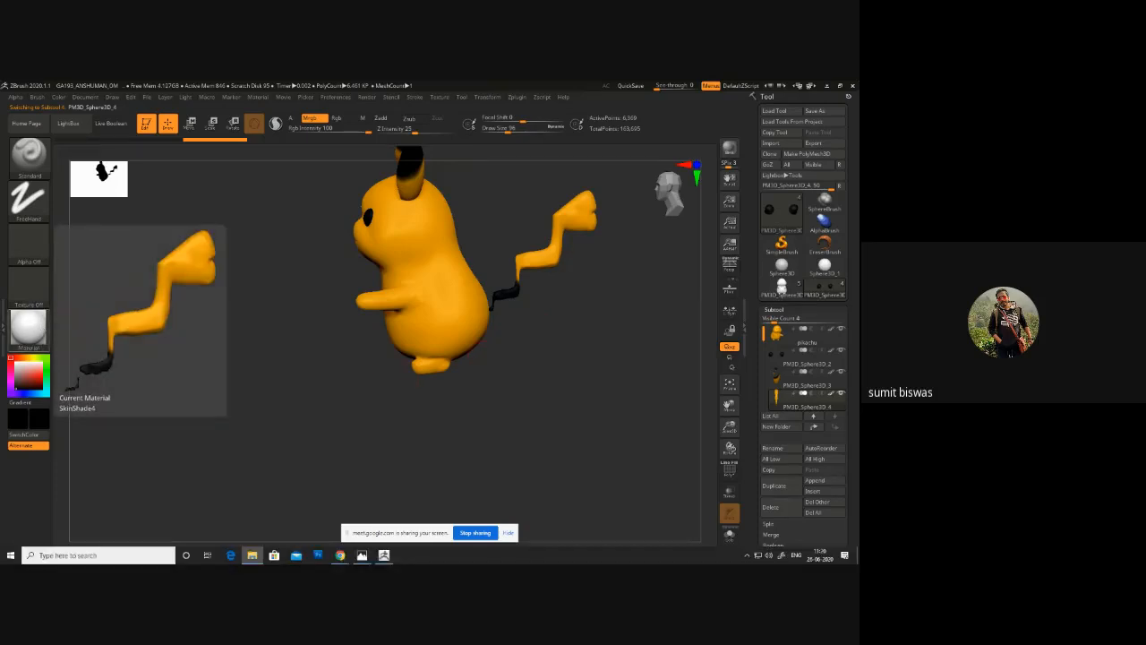
pyautogui.click(362, 555)
pyautogui.hotkey('alt', 'Tab')
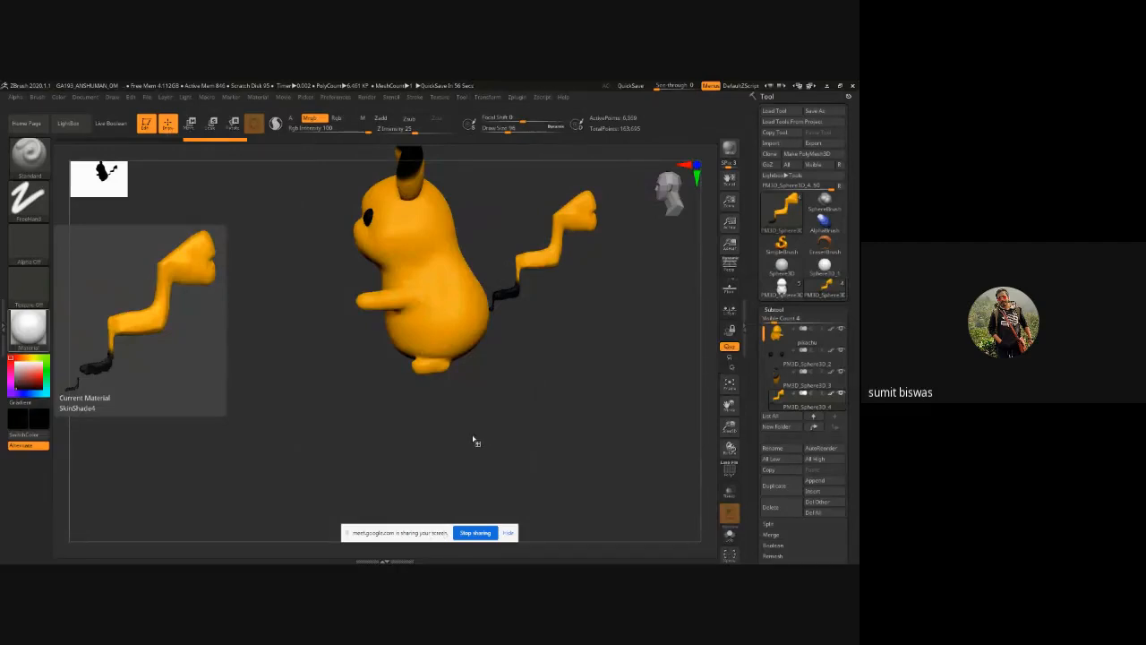
pyautogui.moveTo(475, 439)
pyautogui.keyDown('shift'); pyautogui.mouseDown()
pyautogui.moveTo(545, 437)
pyautogui.moveTo(529, 435)
pyautogui.mouseUp(); pyautogui.keyUp('shift')
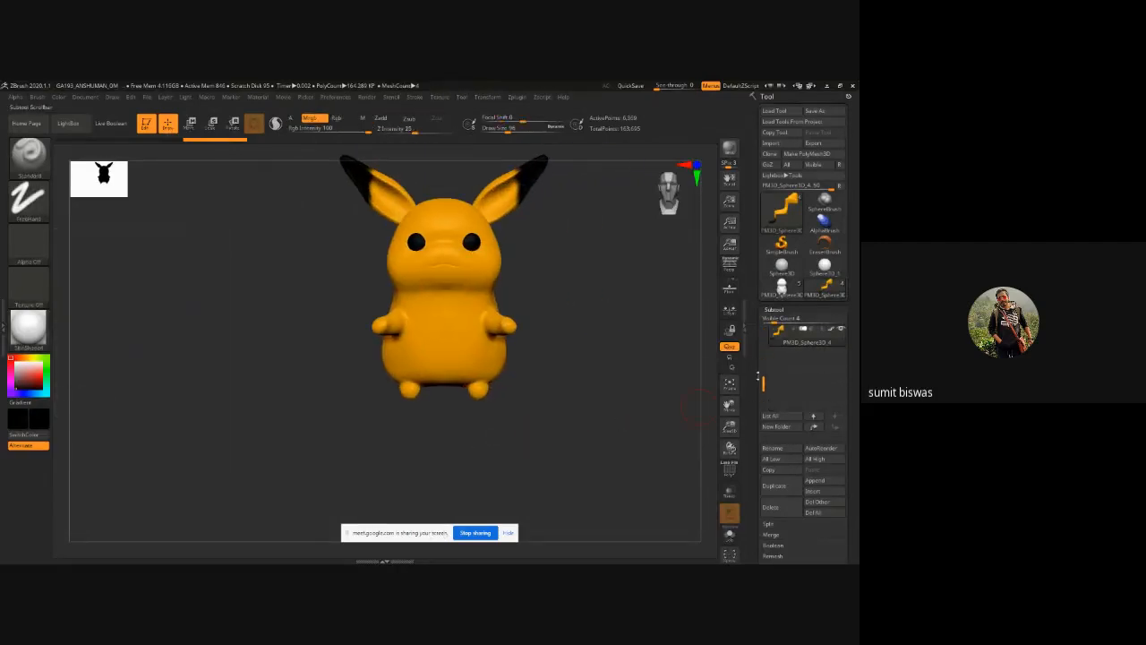
pyautogui.keyDown('alt'); pyautogui.moveTo(548, 383); pyautogui.dragTo(517, 387); pyautogui.keyUp('alt')
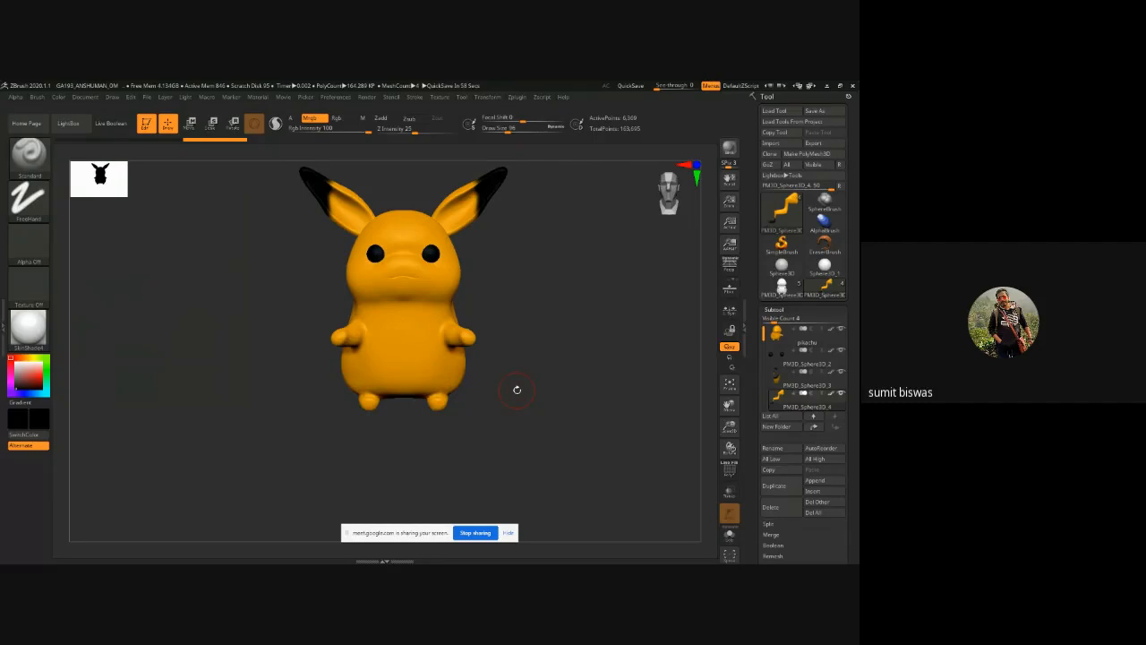
pyautogui.moveTo(545, 386)
pyautogui.mouseDown()
pyautogui.moveTo(488, 386)
pyautogui.moveTo(538, 384)
pyautogui.mouseUp()
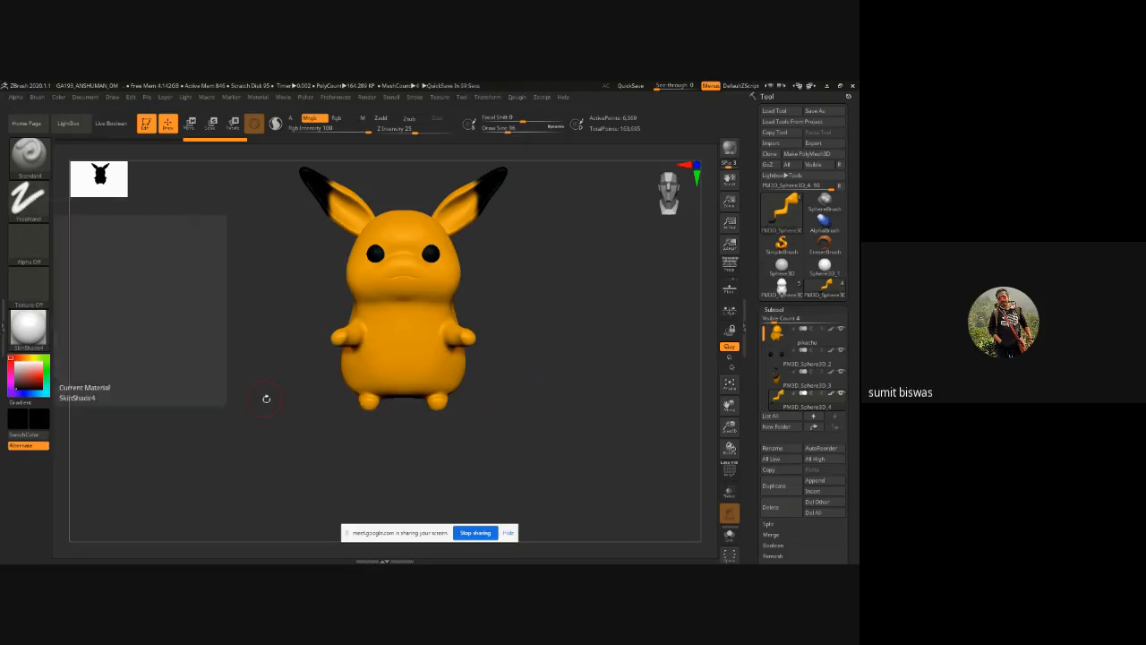
pyautogui.moveTo(263, 395); pyautogui.dragTo(261, 421)
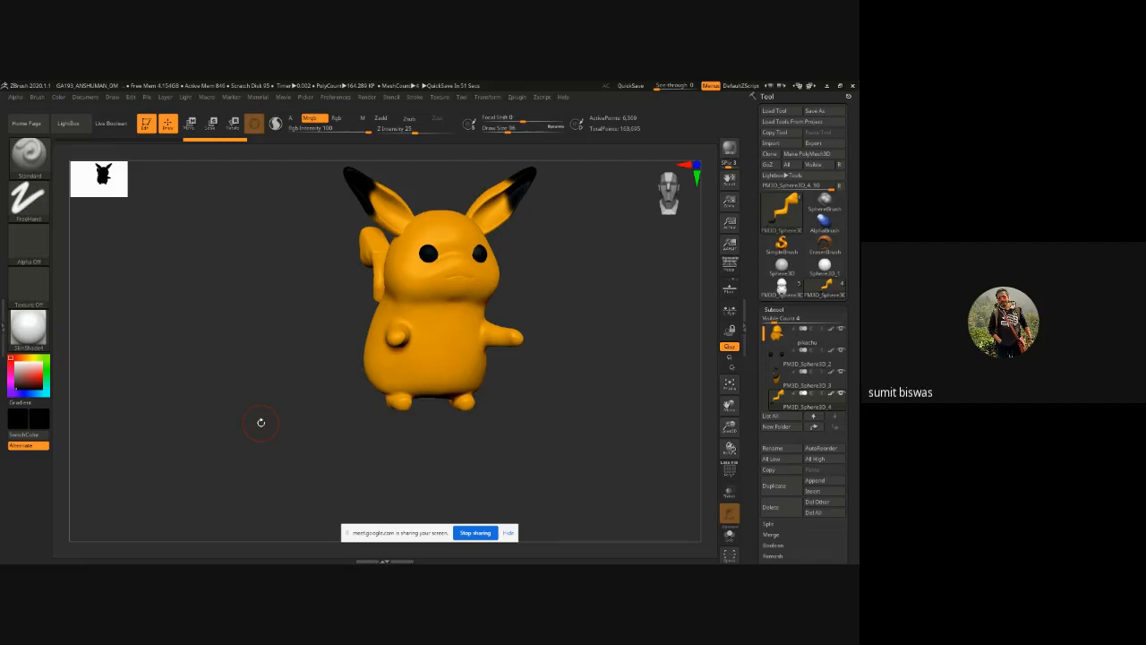
pyautogui.moveTo(545, 371); pyautogui.dragTo(394, 294)
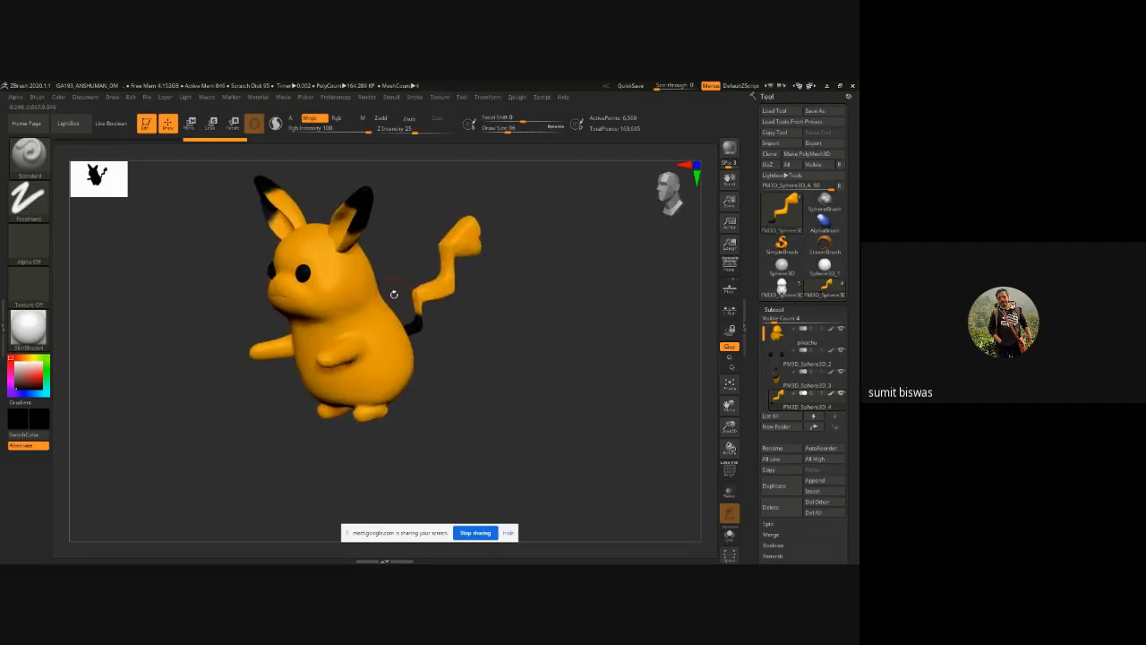
pyautogui.moveTo(435, 325); pyautogui.dragTo(507, 331)
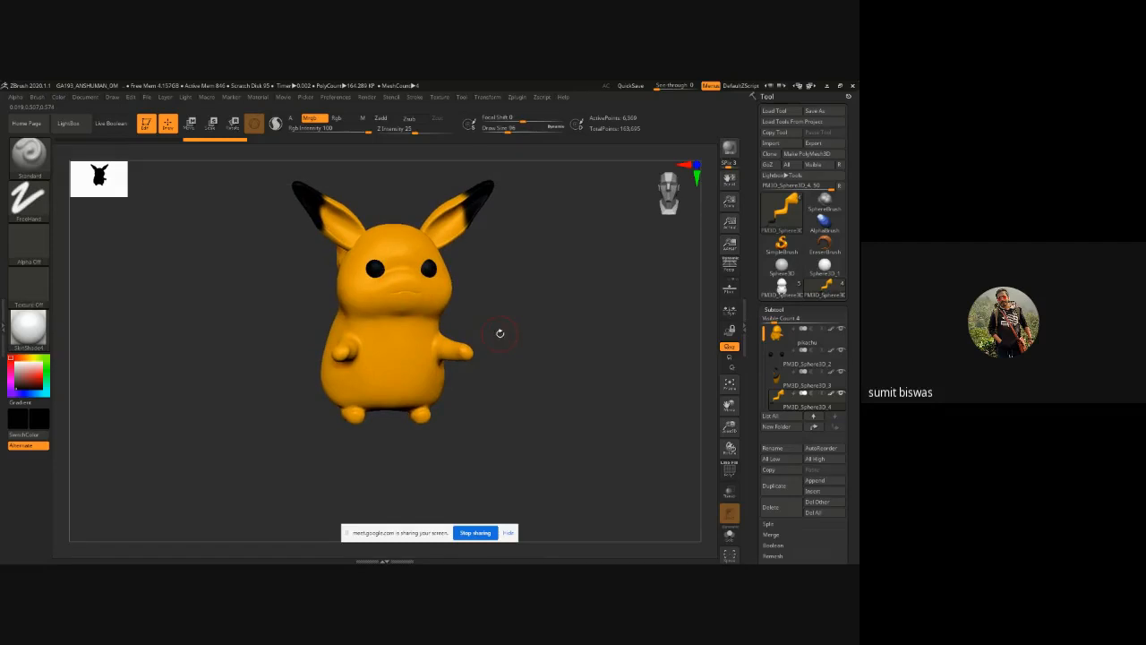
# Step: Select the pikachu body subtool, and study the Pikachu reference image before returning to the sculpt
pyautogui.click(838, 341)
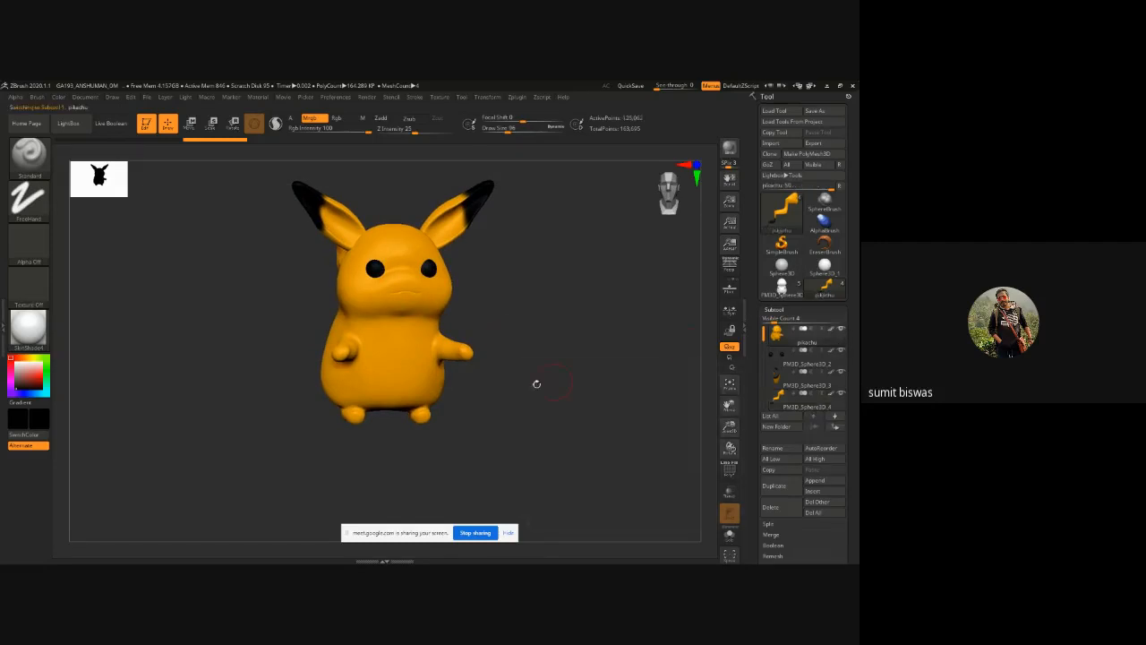
pyautogui.hotkey('alt', 'Tab')
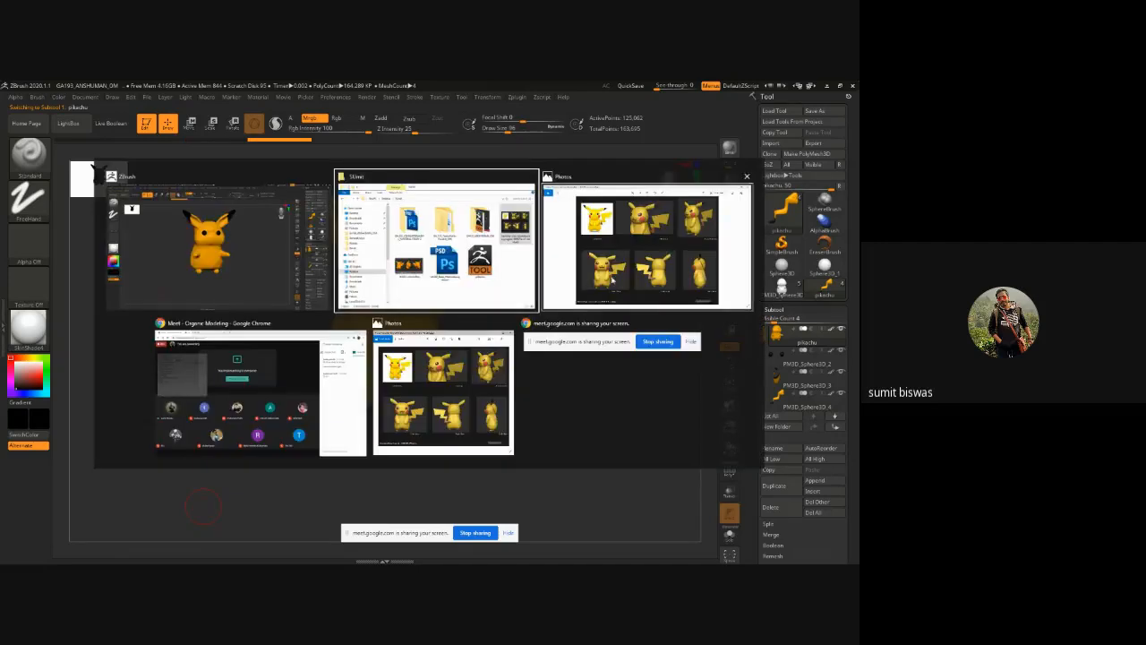
pyautogui.press('Escape')
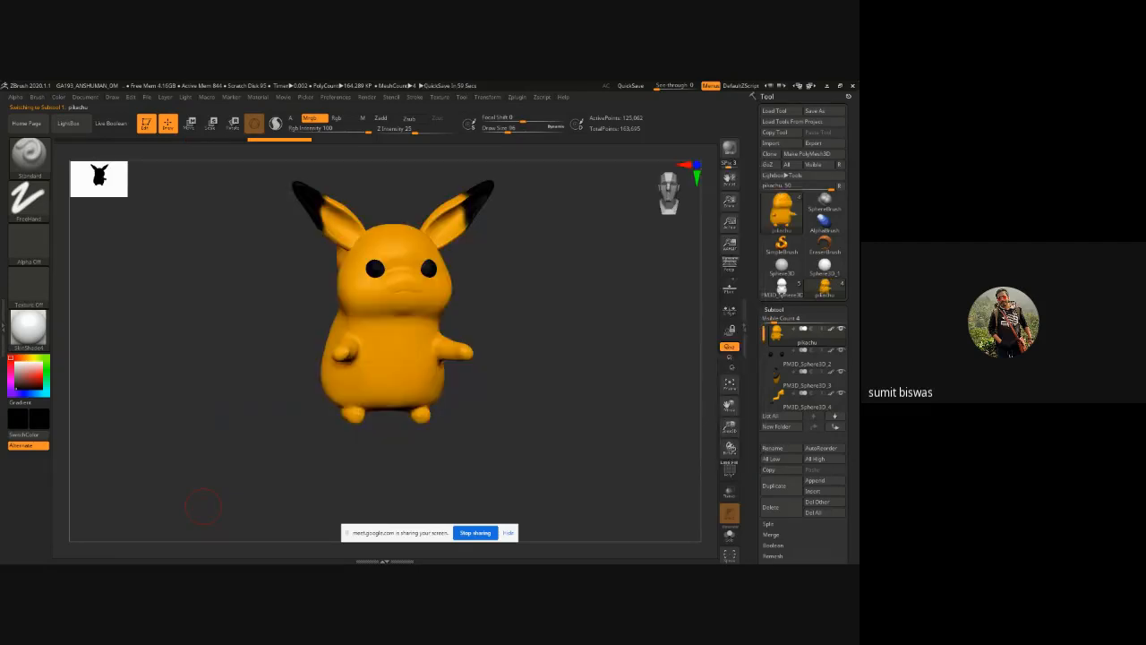
pyautogui.hotkey('alt', 'Tab')
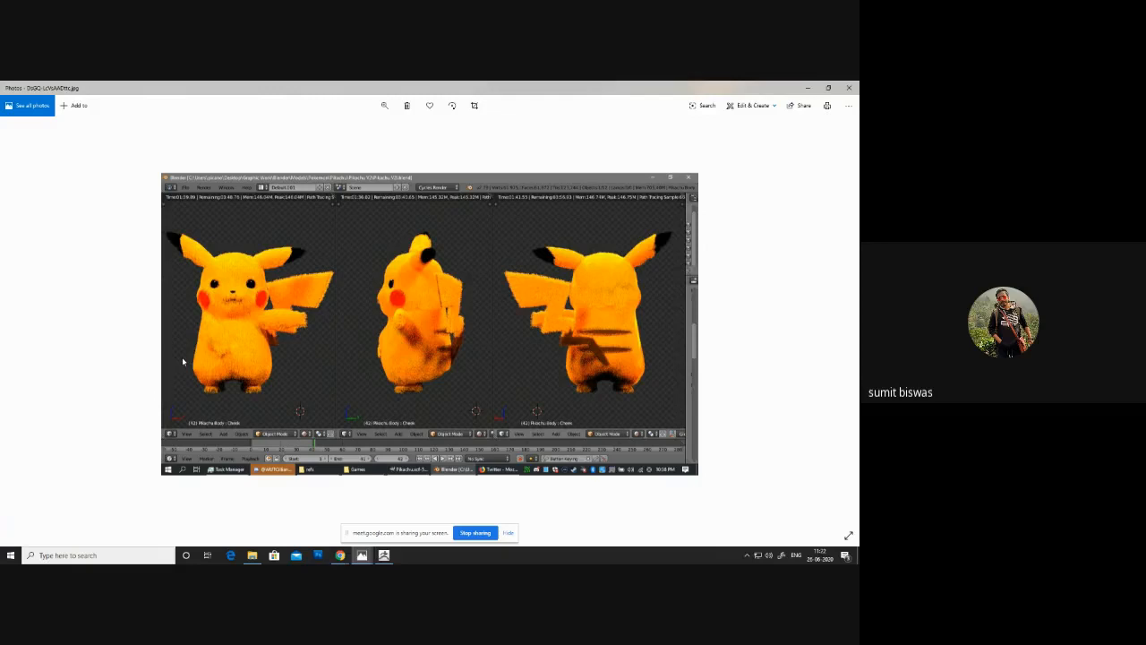
pyautogui.click(849, 88)
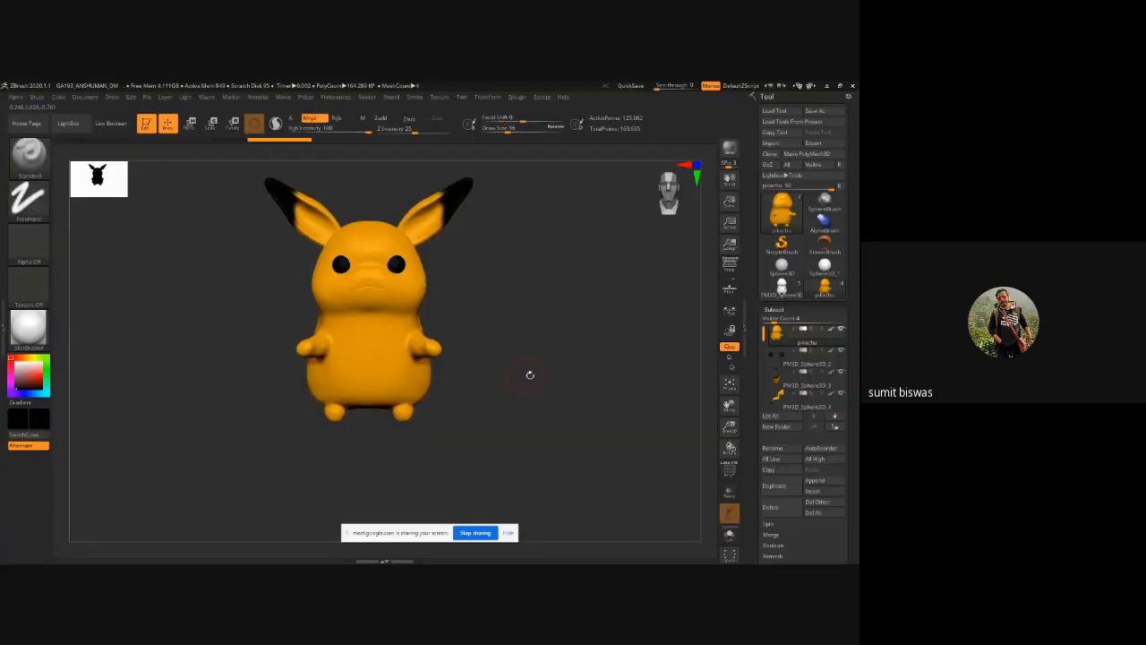
# Step: Mask the entire pikachu body subtool
pyautogui.keyDown('alt'); pyautogui.moveTo(544, 333); pyautogui.dragTo(549, 351); pyautogui.keyUp('alt')
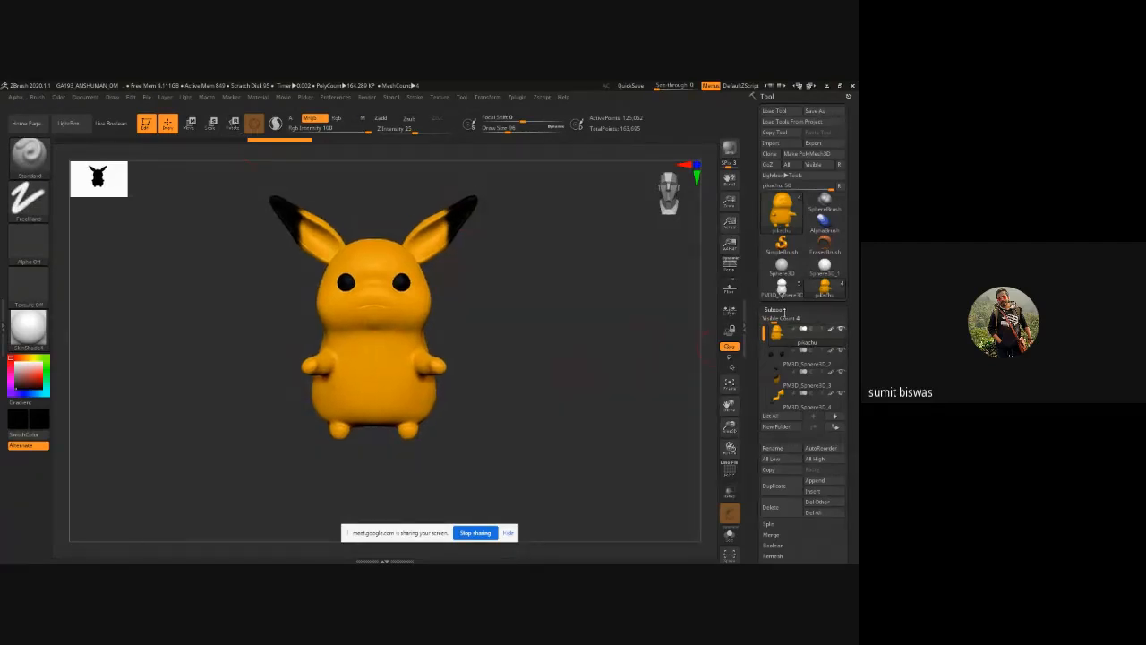
pyautogui.press('ctrl')
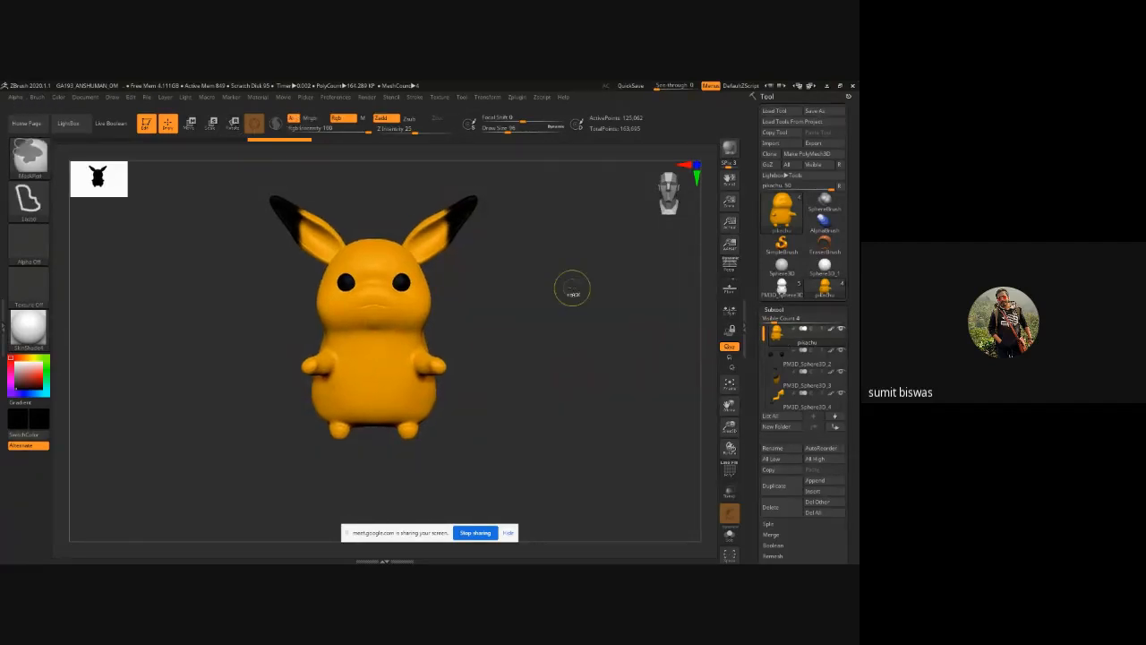
pyautogui.keyDown('ctrl'); pyautogui.click(572, 288); pyautogui.keyUp('ctrl')
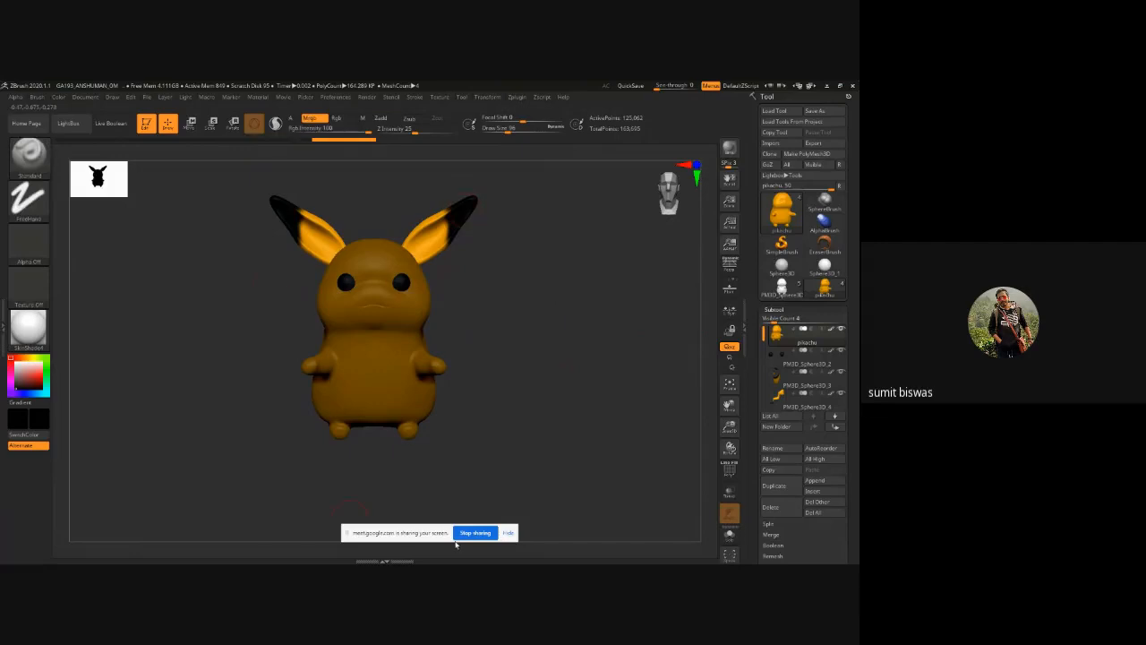
# Step: Apply the curly brown fiber preset from the LightBox Fibers collection to the masked body, and inspect the fur preview up close
pyautogui.moveTo(509, 302)
pyautogui.mouseDown()
pyautogui.moveTo(569, 314)
pyautogui.moveTo(501, 310)
pyautogui.mouseUp()
pyautogui.click(71, 125)
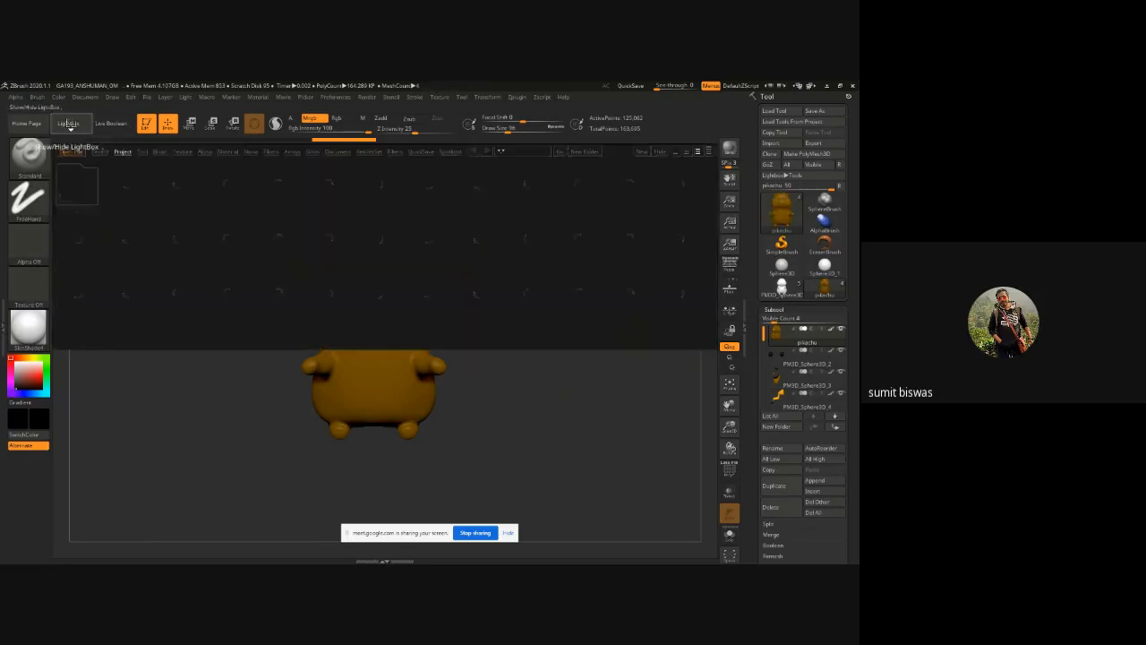
pyautogui.click(270, 152)
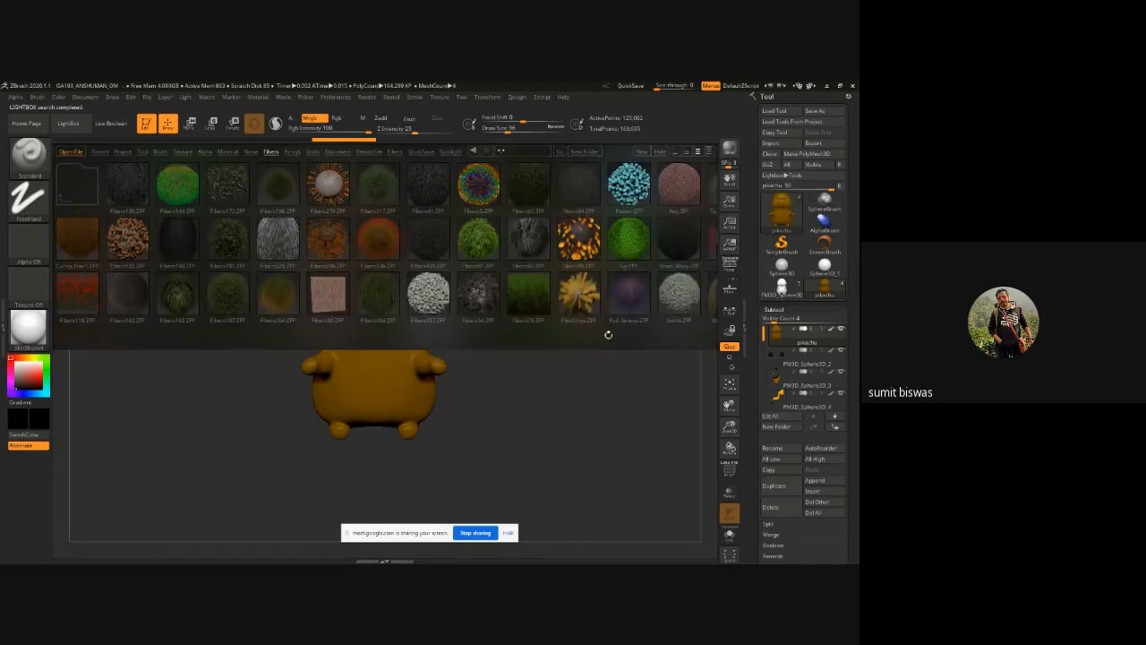
pyautogui.moveTo(530, 326); pyautogui.dragTo(332, 187)
pyautogui.doubleClick(86, 239)
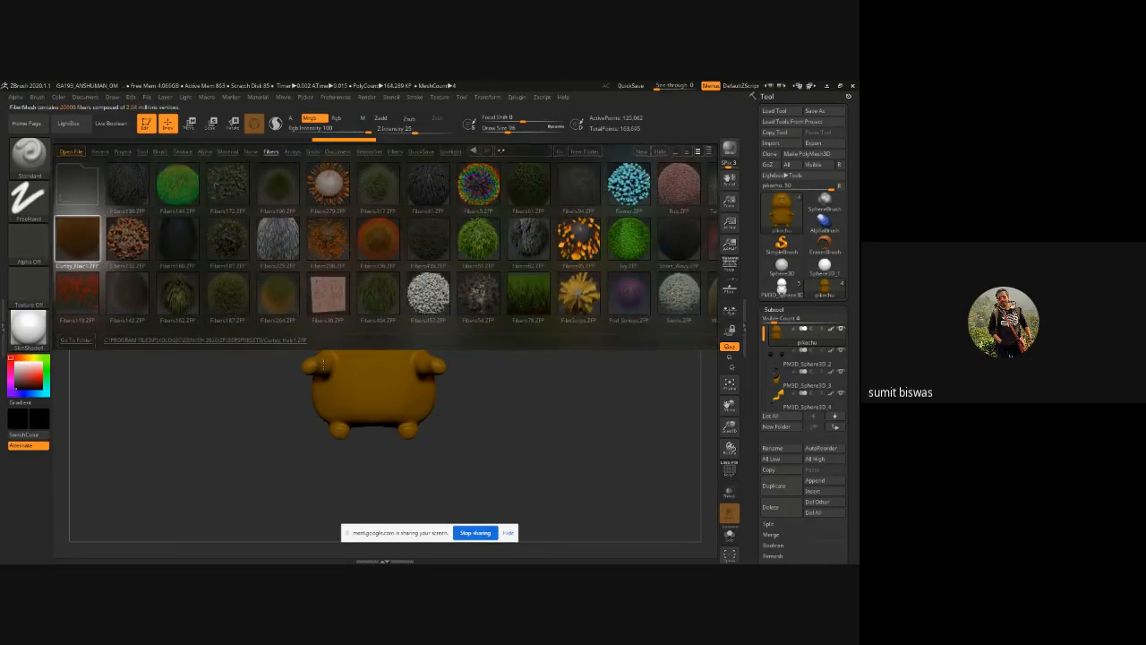
pyautogui.click(664, 151)
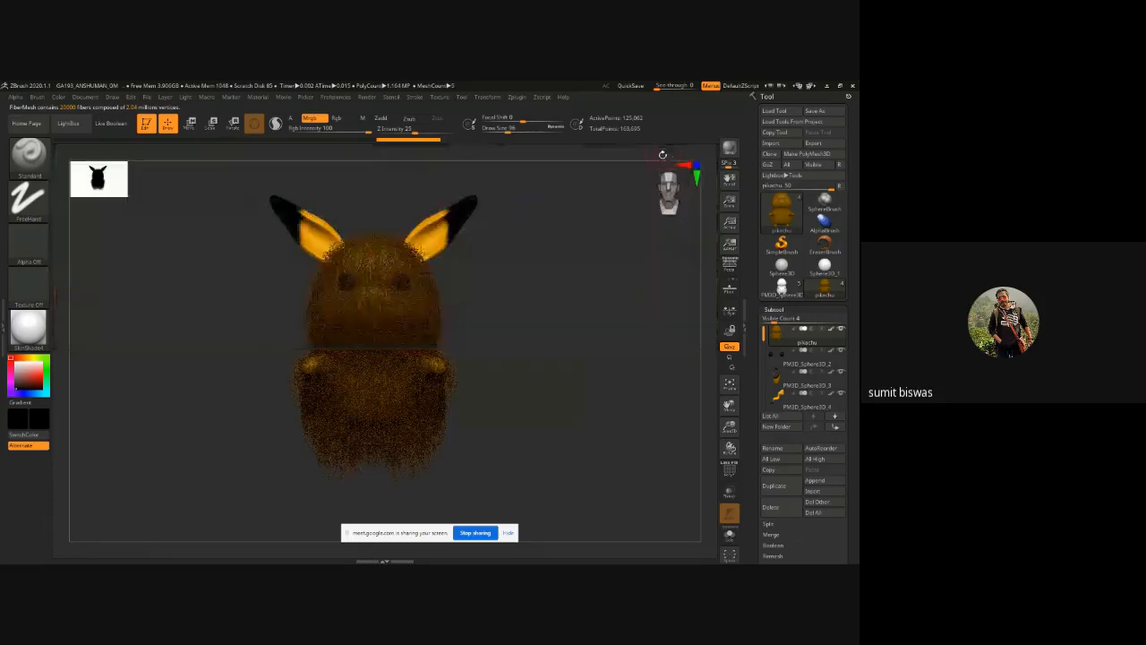
pyautogui.keyDown('alt'); pyautogui.moveTo(497, 341); pyautogui.dragTo(550, 308); pyautogui.keyUp('alt')
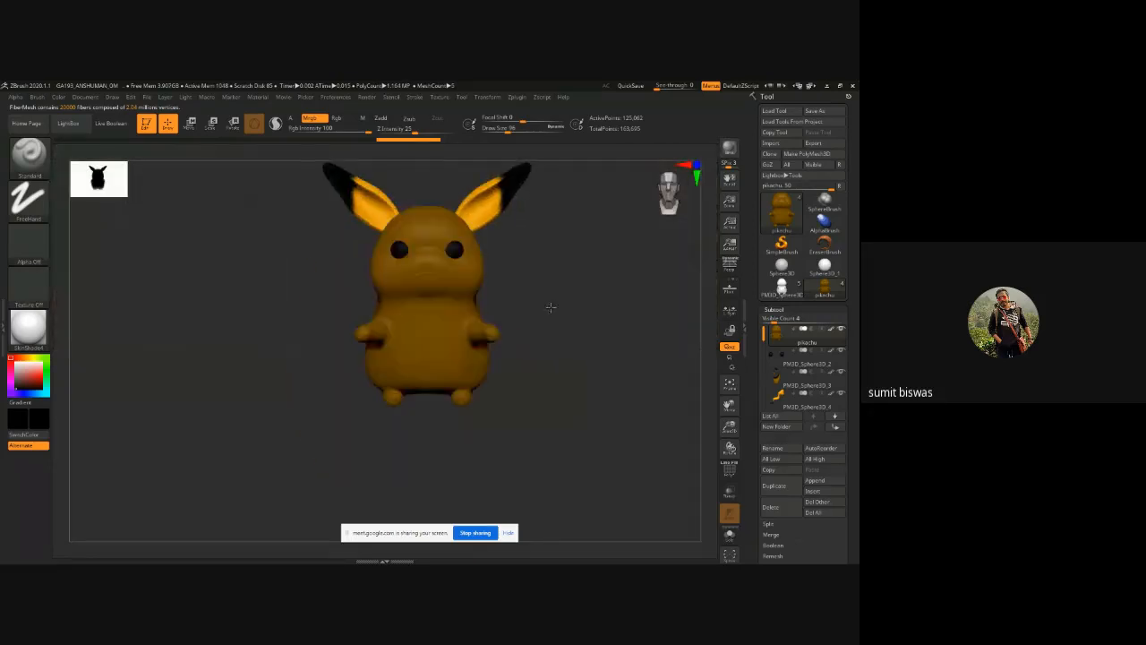
pyautogui.keyDown('ctrl'); pyautogui.rightClick(453, 336); pyautogui.keyUp('ctrl')
pyautogui.keyDown('ctrl'); pyautogui.moveTo(403, 235); pyautogui.dragTo(447, 327, button='right'); pyautogui.keyUp('ctrl')
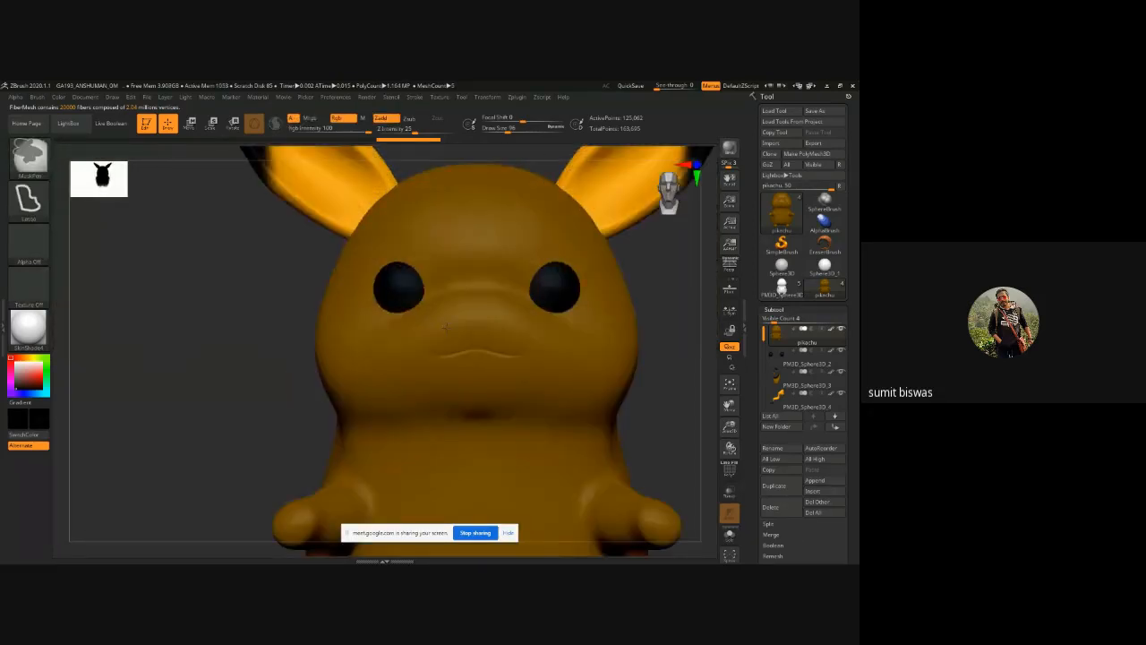
pyautogui.moveTo(195, 307); pyautogui.dragTo(350, 279)
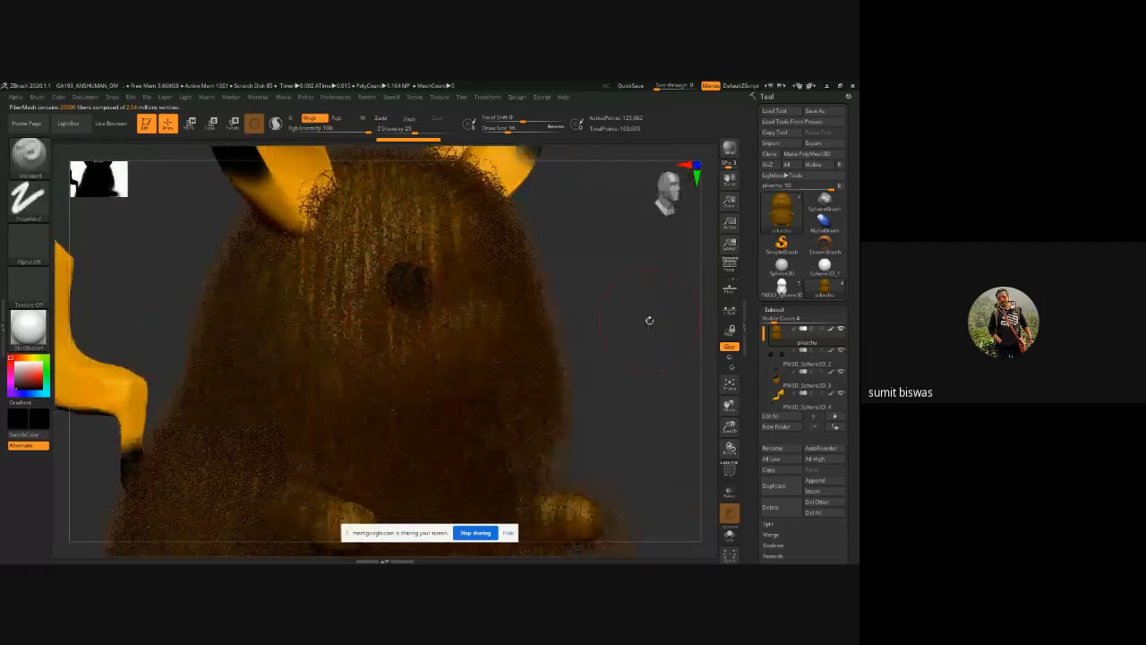
# Step: Examine the curly fur preview on the whole Pikachu from the front and from the side
pyautogui.moveTo(614, 319)
pyautogui.mouseDown()
pyautogui.moveTo(639, 320)
pyautogui.moveTo(608, 324)
pyautogui.mouseUp()
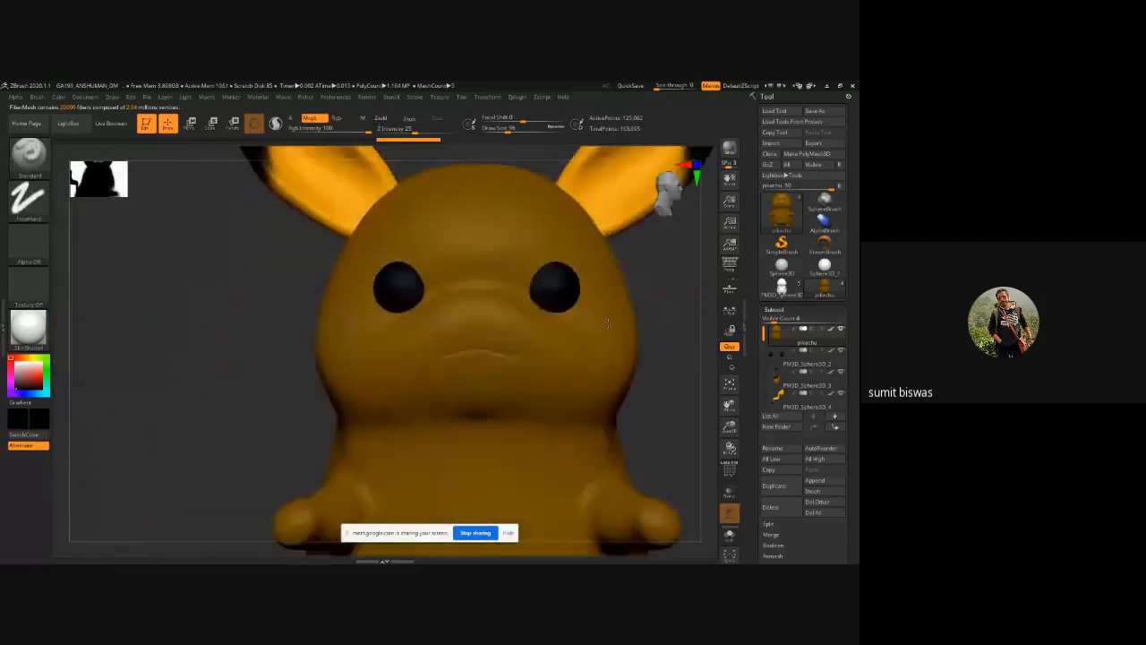
pyautogui.press('ctrl')
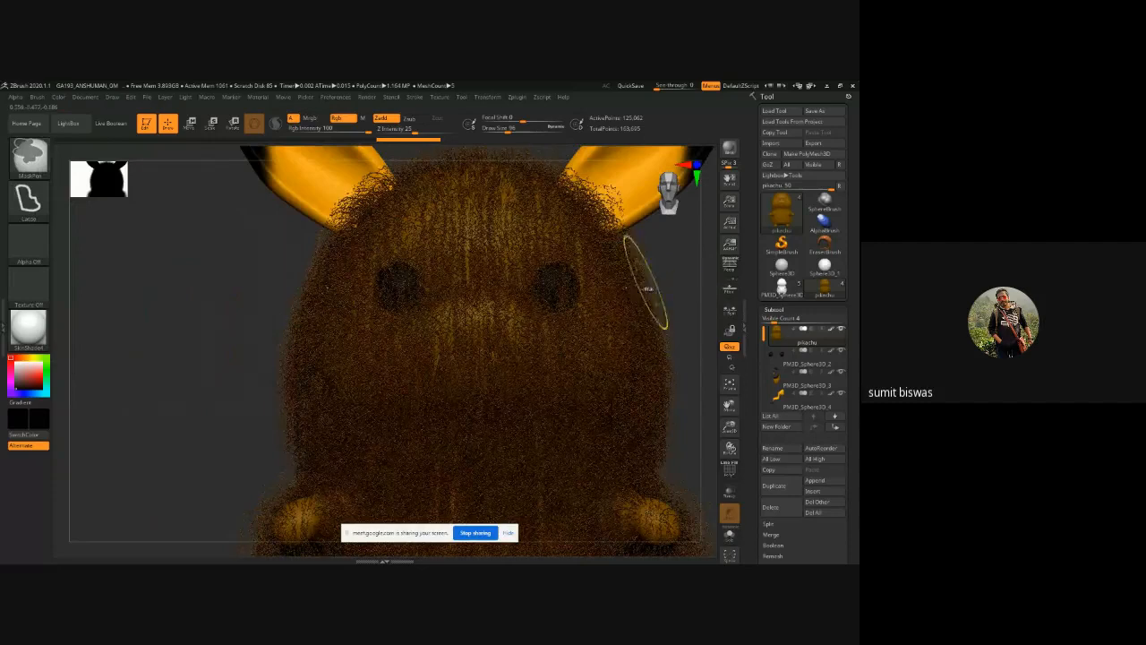
pyautogui.moveTo(681, 297)
pyautogui.keyDown('ctrl'); pyautogui.mouseDown(button='right')
pyautogui.moveTo(540, 320)
pyautogui.moveTo(591, 325)
pyautogui.moveTo(464, 304)
pyautogui.mouseUp(button='right'); pyautogui.keyUp('ctrl')
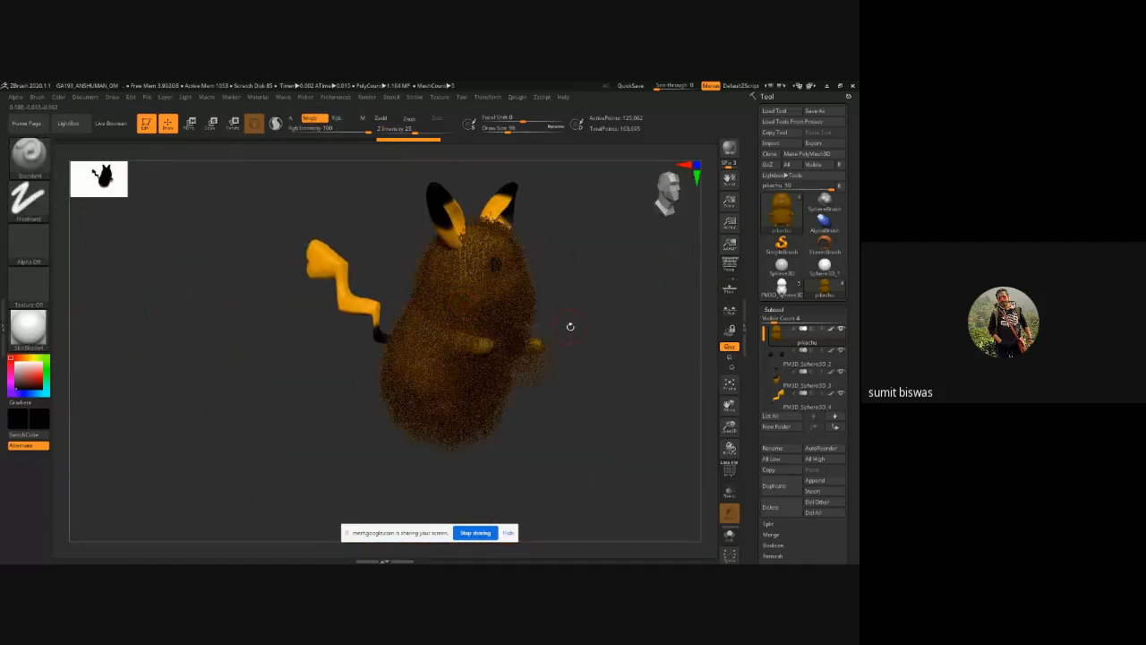
pyautogui.moveTo(574, 327)
pyautogui.mouseDown(button='right')
pyautogui.moveTo(610, 340)
pyautogui.moveTo(596, 304)
pyautogui.moveTo(583, 305)
pyautogui.mouseUp(button='right')
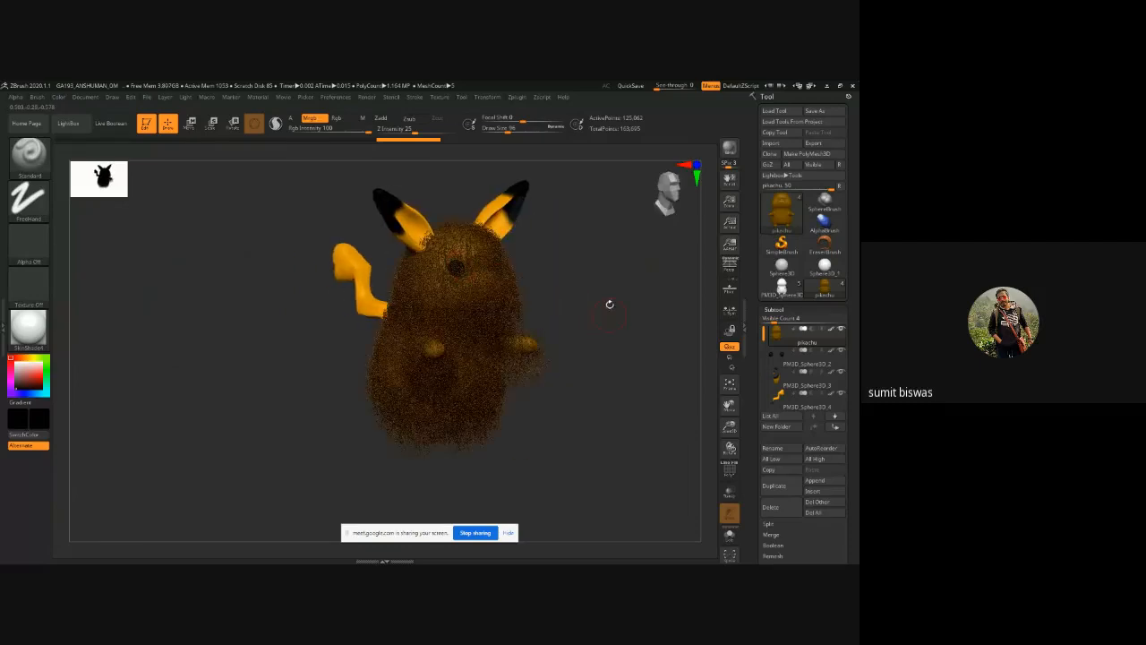
pyautogui.press('ctrl')
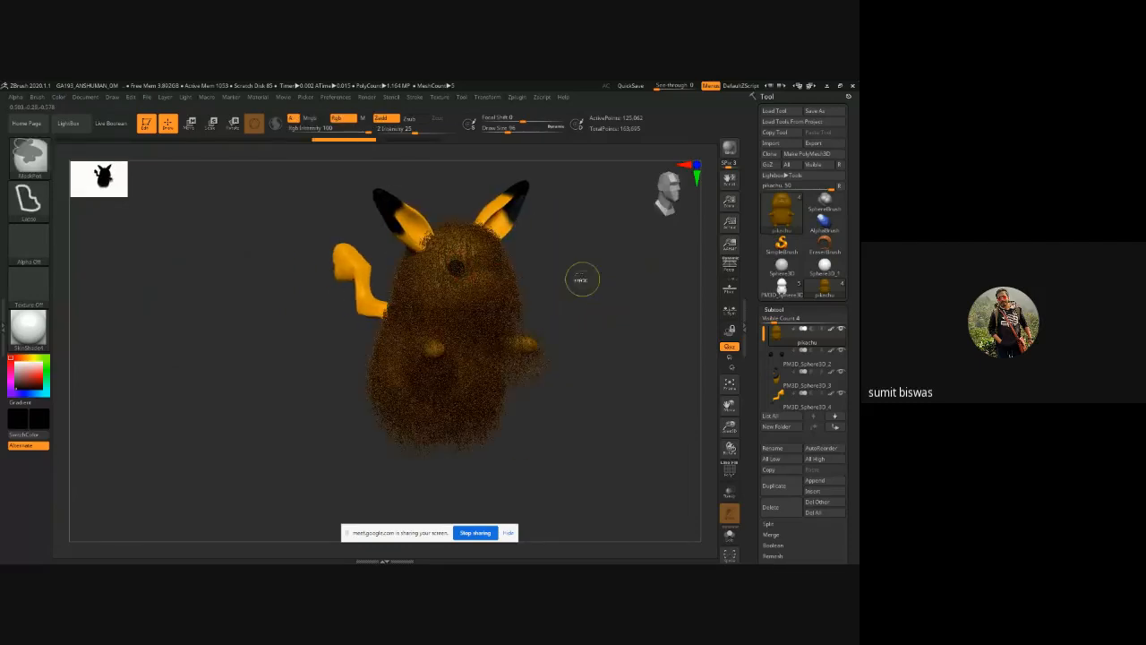
# Step: Remove the curly fur preview from the masked body and return to a front view
pyautogui.keyDown('ctrl'); pyautogui.moveTo(581, 279); pyautogui.dragTo(619, 320); pyautogui.keyUp('ctrl')
pyautogui.keyDown('shift'); pyautogui.moveTo(604, 273); pyautogui.dragTo(455, 297, button='right'); pyautogui.keyUp('shift')
pyautogui.keyDown('ctrl'); pyautogui.click(652, 301); pyautogui.keyUp('ctrl')
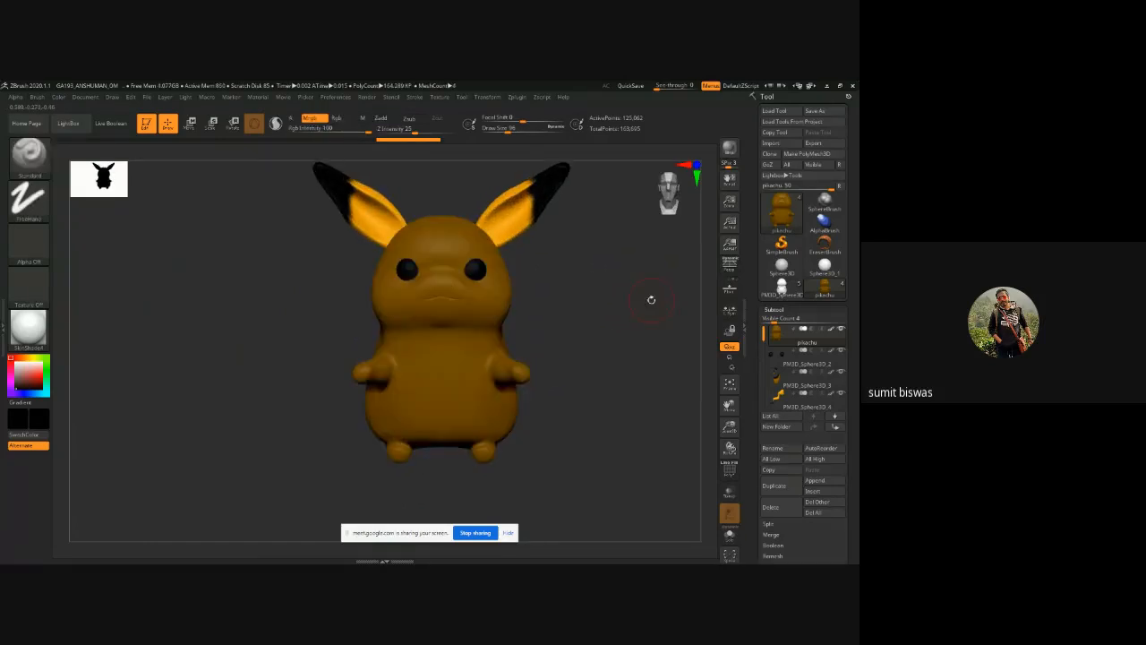
# Step: Unmask a thin ring around both eyes using MaskPen with the FreeHand stroke at draw size 32, and remask the ring's outer edges
pyautogui.keyDown('ctrl'); pyautogui.click(28, 199); pyautogui.keyUp('ctrl')
pyautogui.keyDown('ctrl'); pyautogui.click(168, 208); pyautogui.keyUp('ctrl')
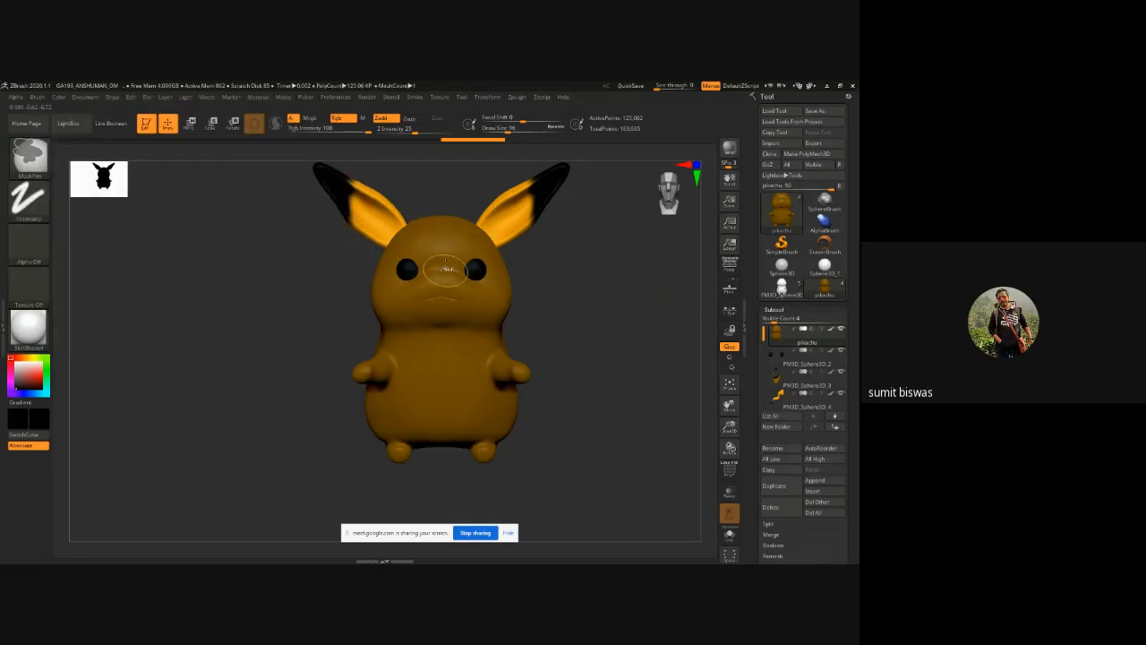
pyautogui.scroll(5, 438, 251)
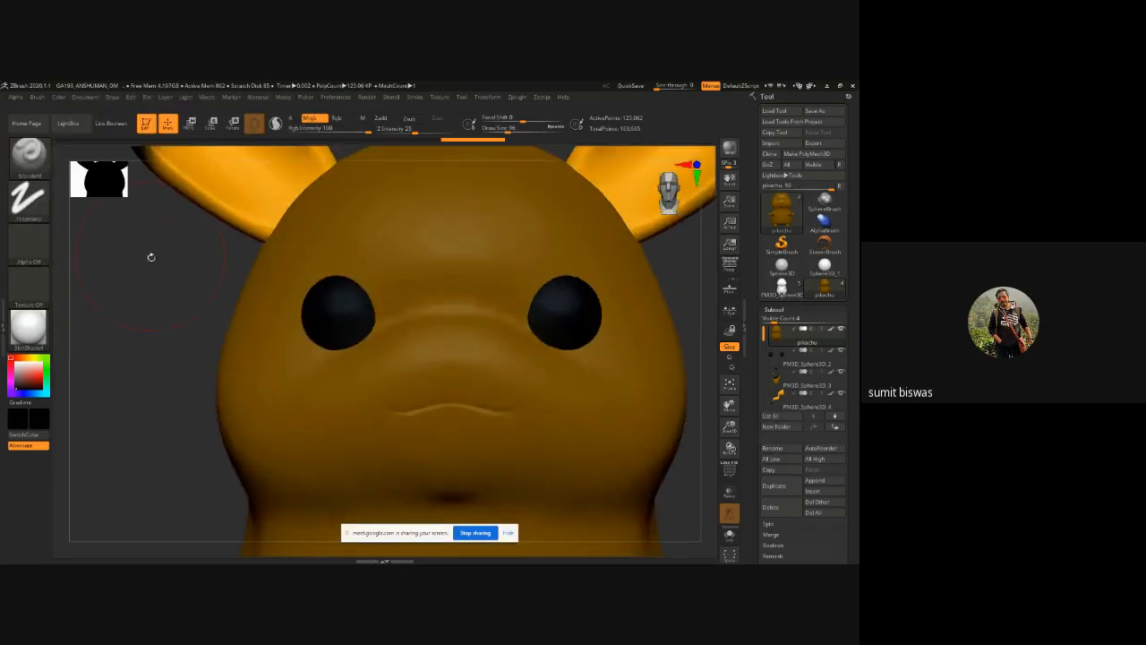
pyautogui.press('[')
pyautogui.press('[')
pyautogui.press('[')
pyautogui.press('[')
pyautogui.press('[')
pyautogui.press('[')
pyautogui.press('[')
pyautogui.press('[')
pyautogui.press('[')
pyautogui.press('[')
pyautogui.press('ctrl')
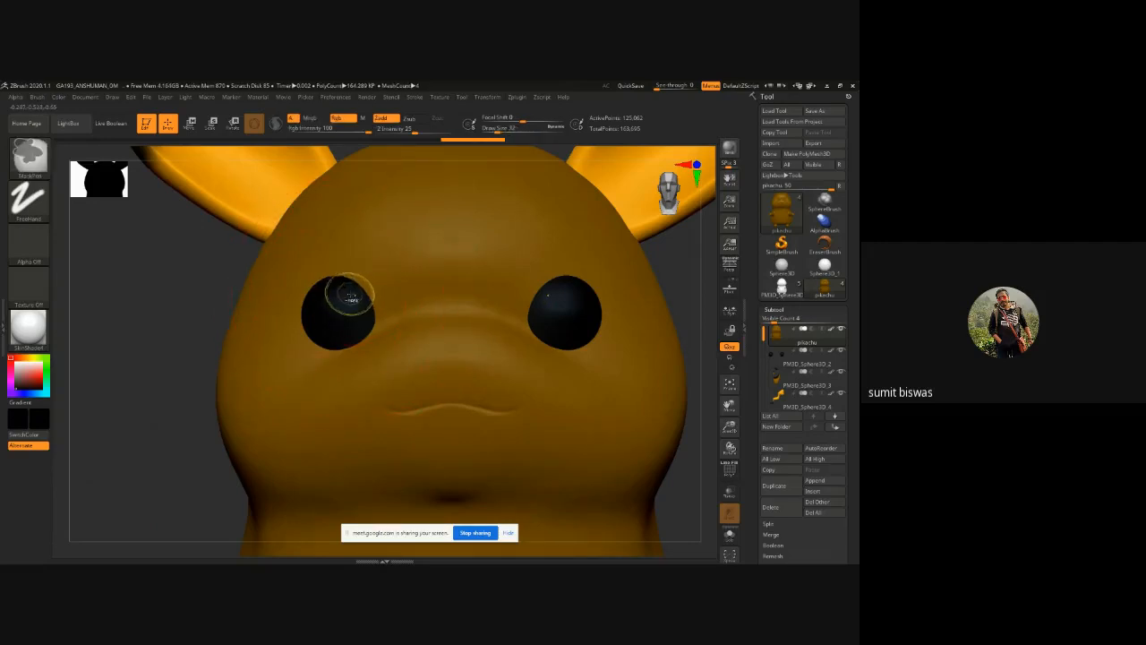
pyautogui.moveTo(349, 294)
pyautogui.keyDown('ctrl'); pyautogui.keyDown('alt'); pyautogui.mouseDown()
pyautogui.moveTo(320, 289)
pyautogui.moveTo(300, 316)
pyautogui.moveTo(303, 334)
pyautogui.moveTo(333, 353)
pyautogui.moveTo(361, 315)
pyautogui.moveTo(348, 296)
pyautogui.moveTo(280, 323)
pyautogui.moveTo(284, 341)
pyautogui.moveTo(351, 370)
pyautogui.moveTo(344, 357)
pyautogui.moveTo(368, 358)
pyautogui.moveTo(359, 360)
pyautogui.moveTo(390, 309)
pyautogui.moveTo(340, 271)
pyautogui.moveTo(354, 323)
pyautogui.mouseUp(); pyautogui.keyUp('alt'); pyautogui.keyUp('ctrl')
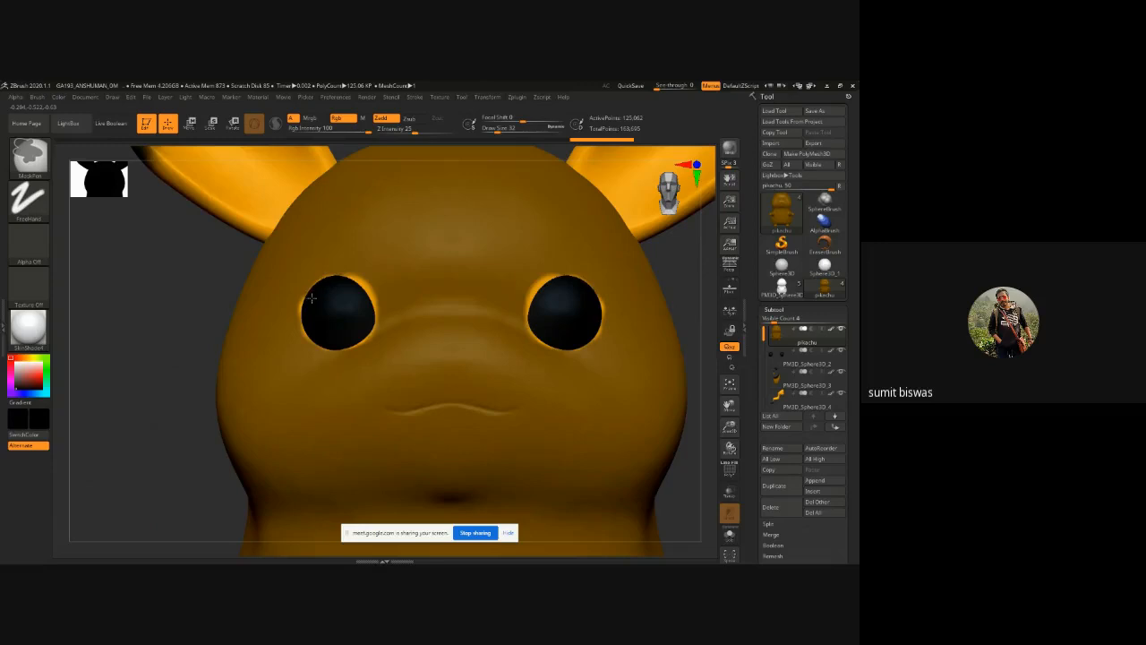
pyautogui.keyDown('ctrl'); pyautogui.keyDown('alt'); pyautogui.moveTo(311, 297); pyautogui.dragTo(325, 285); pyautogui.keyUp('alt'); pyautogui.keyUp('ctrl')
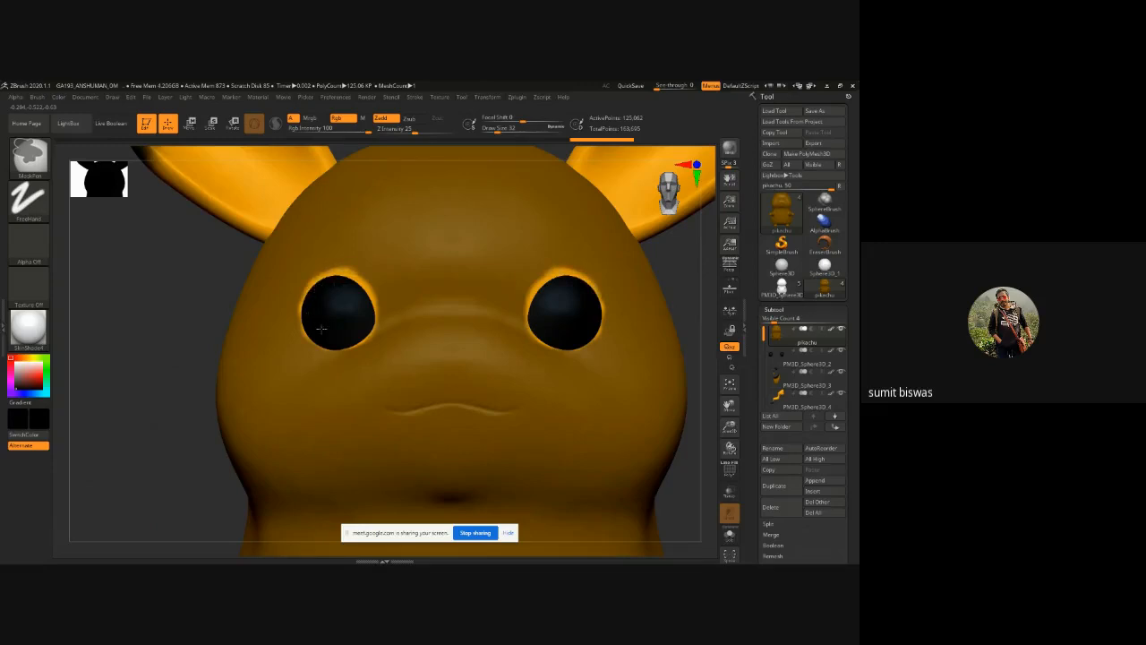
pyautogui.moveTo(321, 329)
pyautogui.keyDown('ctrl'); pyautogui.keyDown('alt'); pyautogui.mouseDown()
pyautogui.moveTo(309, 348)
pyautogui.moveTo(336, 358)
pyautogui.moveTo(358, 349)
pyautogui.mouseUp(); pyautogui.keyUp('alt'); pyautogui.keyUp('ctrl')
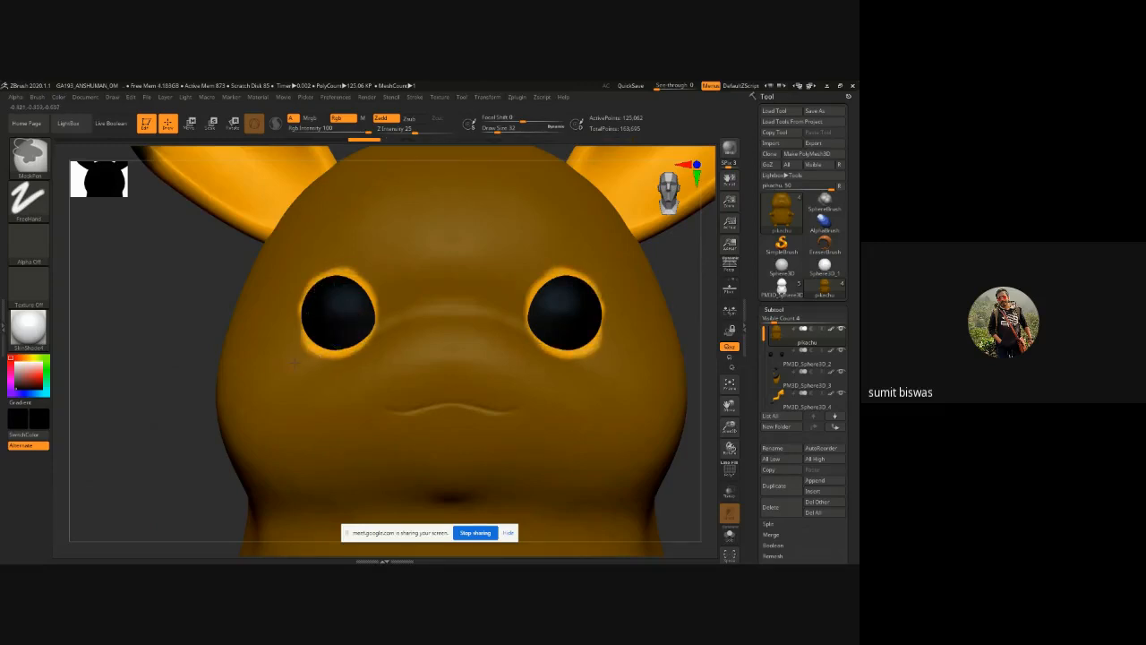
pyautogui.keyDown('ctrl'); pyautogui.moveTo(285, 346); pyautogui.dragTo(342, 372); pyautogui.keyUp('ctrl')
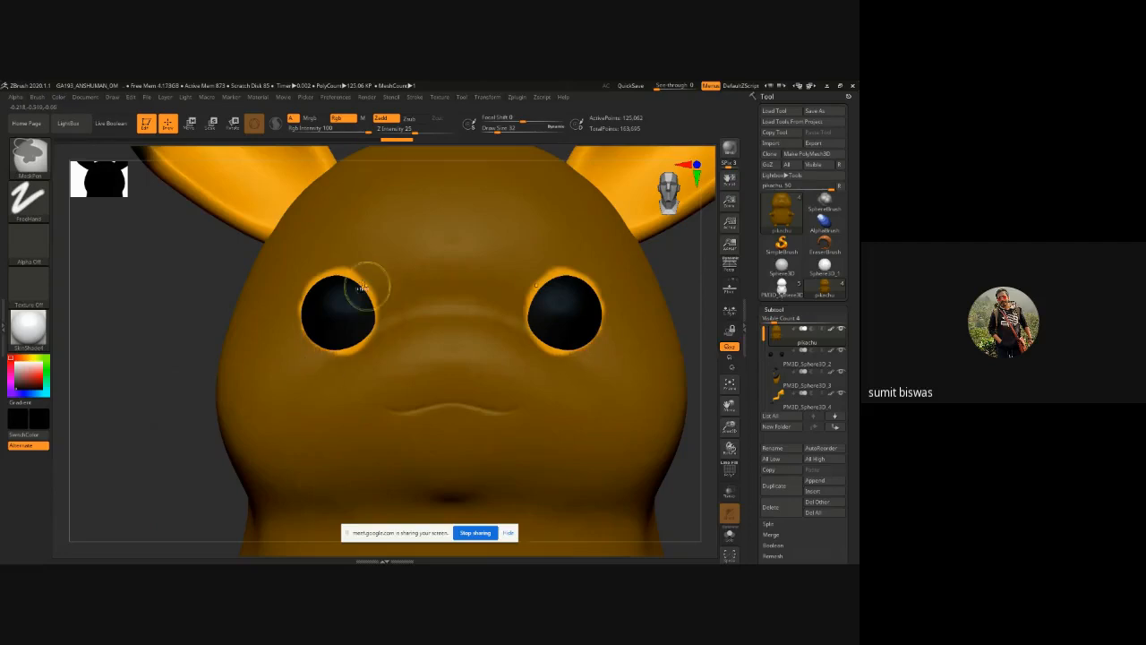
pyautogui.moveTo(324, 258)
pyautogui.keyDown('ctrl'); pyautogui.mouseDown()
pyautogui.moveTo(379, 271)
pyautogui.moveTo(414, 309)
pyautogui.mouseUp(); pyautogui.keyUp('ctrl')
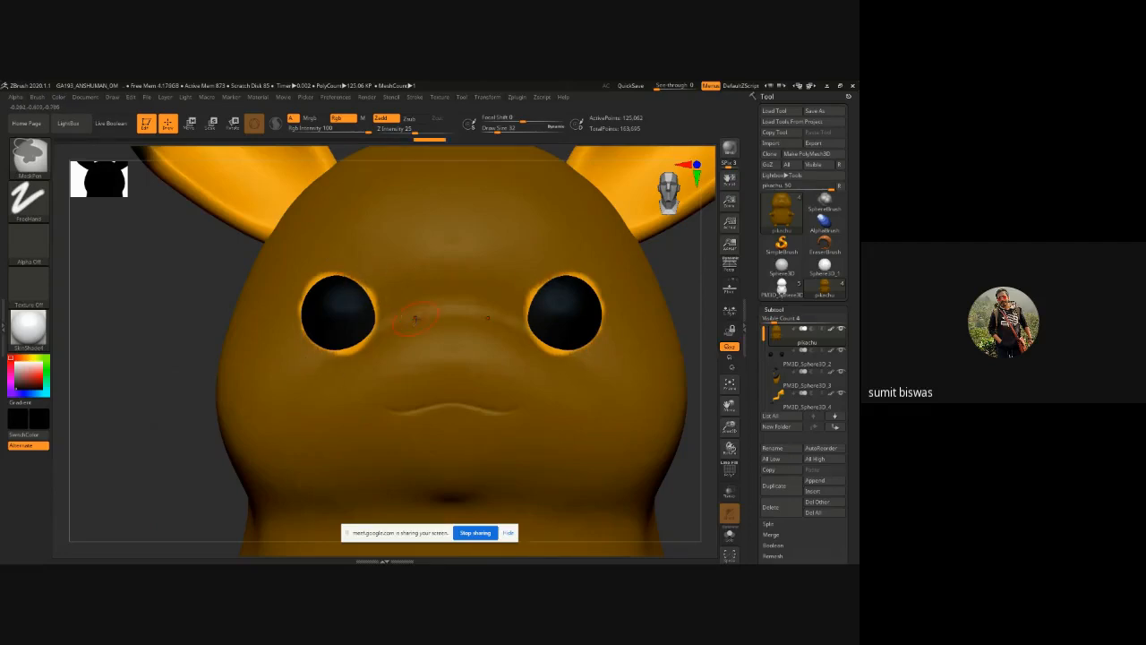
# Step: Try the Fibers162 preset on the masked body, and settle on the curly brown preset from the LightBox Fibers collection
pyautogui.keyDown('ctrl'); pyautogui.moveTo(535, 302); pyautogui.dragTo(368, 236, button='right'); pyautogui.keyUp('ctrl')
pyautogui.keyDown('alt'); pyautogui.moveTo(352, 328); pyautogui.dragTo(310, 324, button='right'); pyautogui.keyUp('alt')
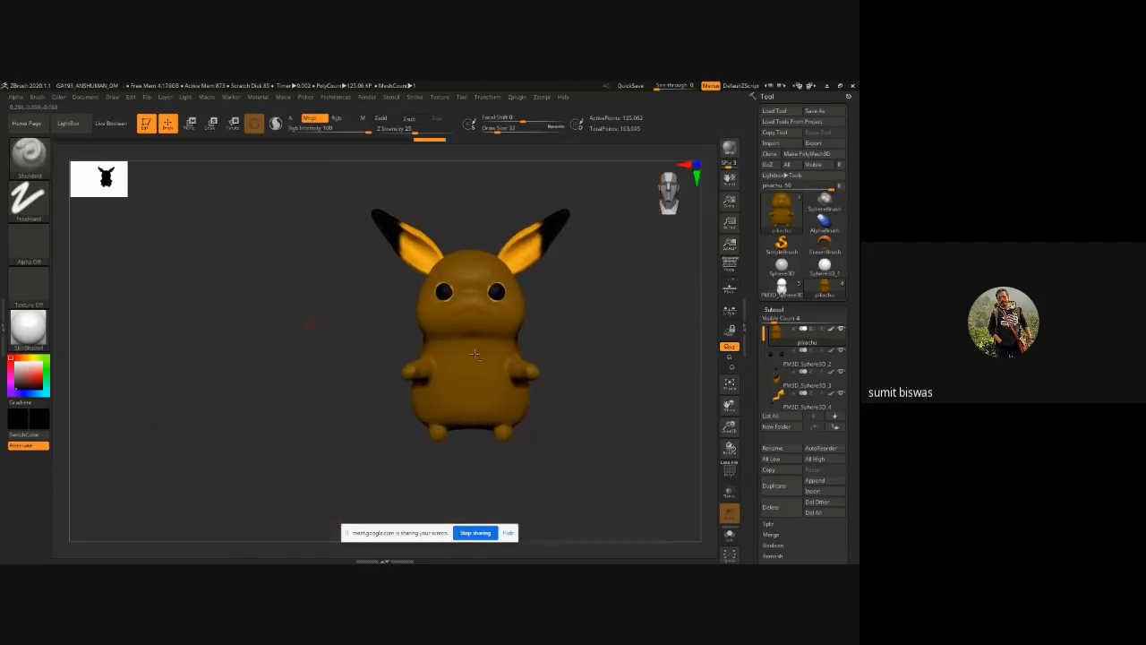
pyautogui.click(70, 123)
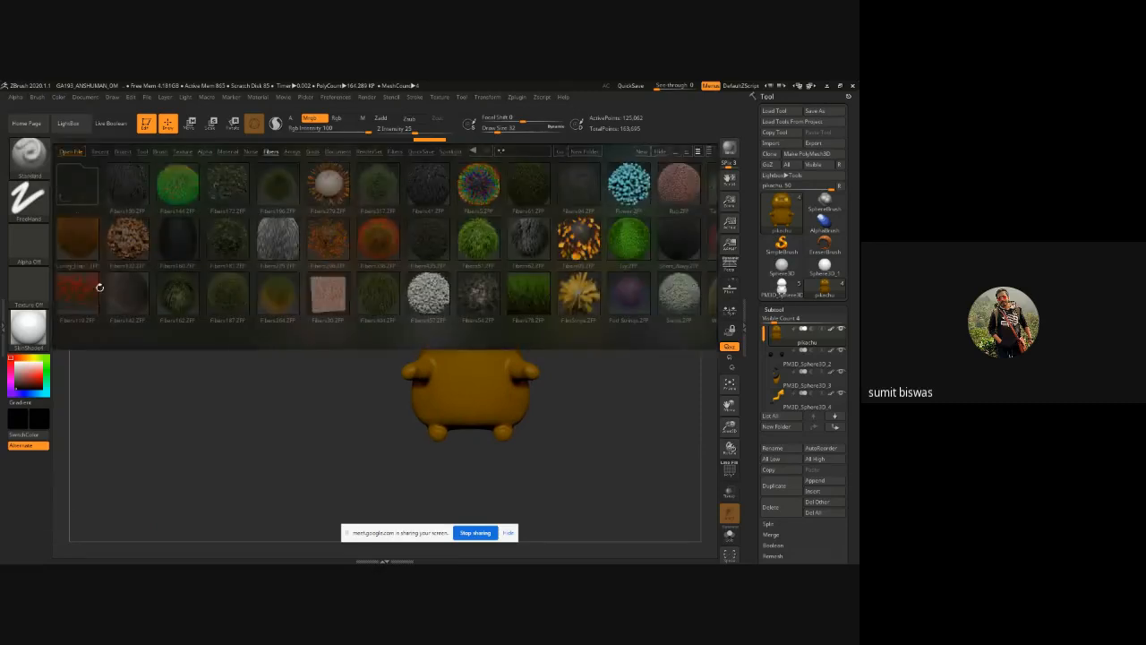
pyautogui.doubleClick(79, 238)
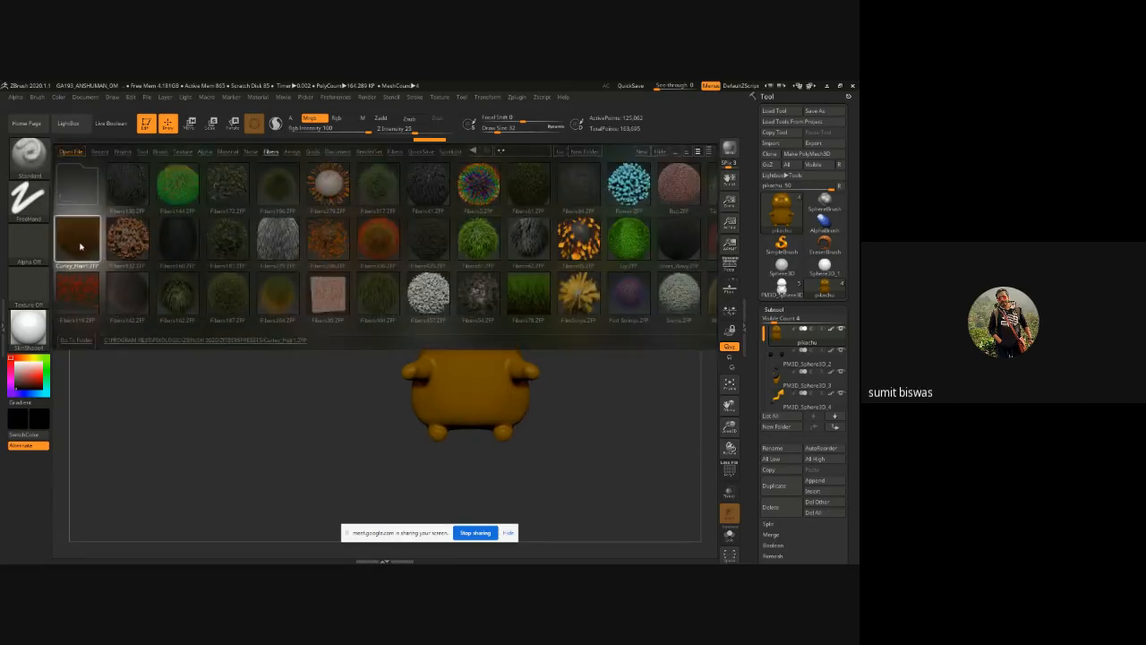
pyautogui.doubleClick(194, 247)
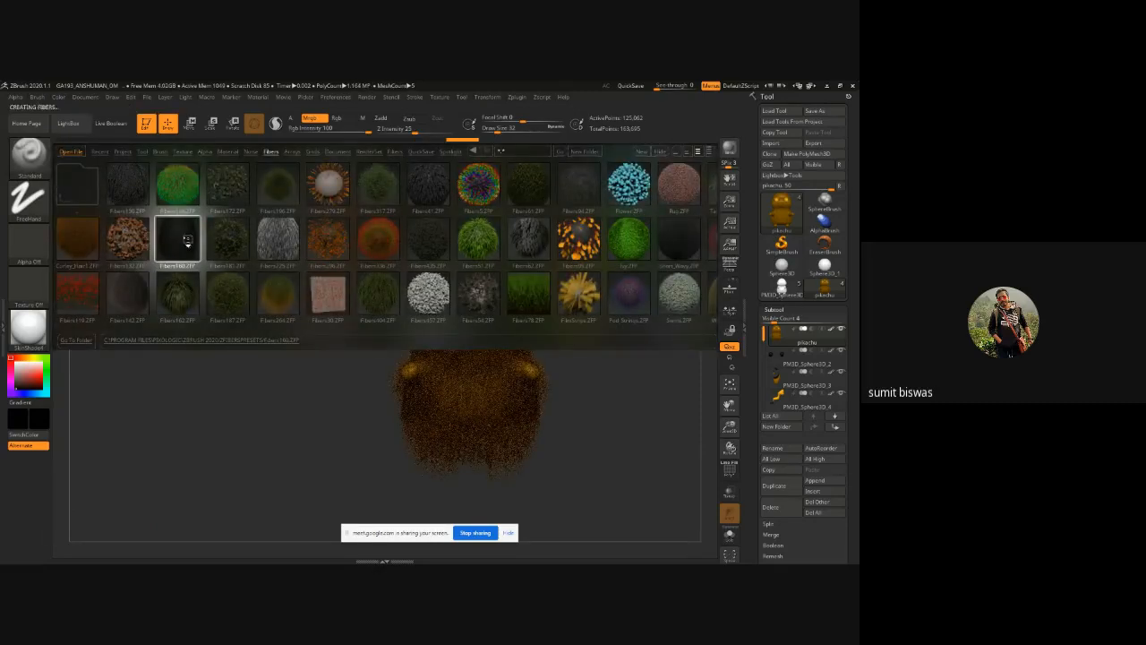
pyautogui.doubleClick(183, 299)
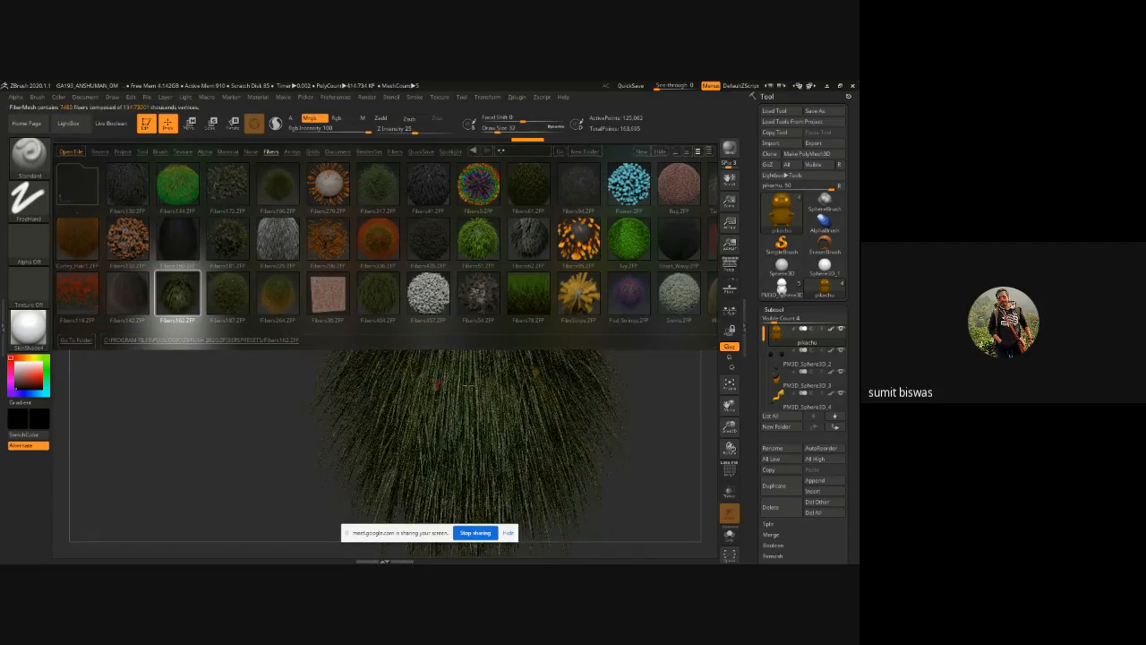
pyautogui.doubleClick(88, 240)
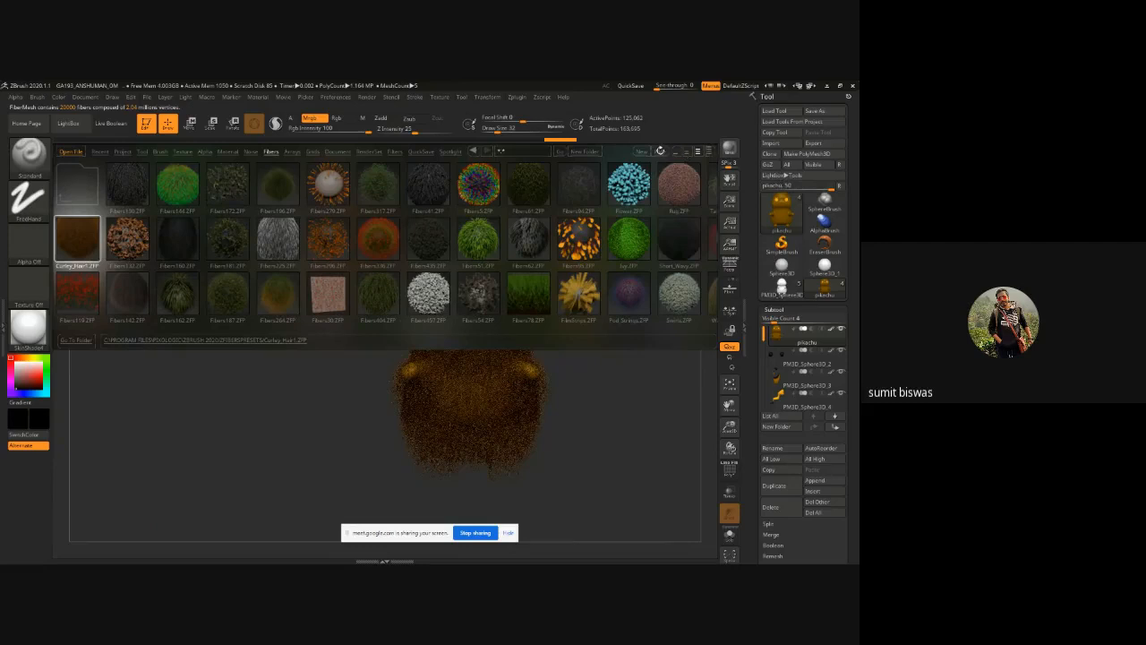
# Step: Render the furry Pikachu from the front with Best Preview Render, and inspect the fur up close at an angle
pyautogui.keyDown('alt'); pyautogui.moveTo(600, 318); pyautogui.dragTo(549, 325); pyautogui.keyUp('alt')
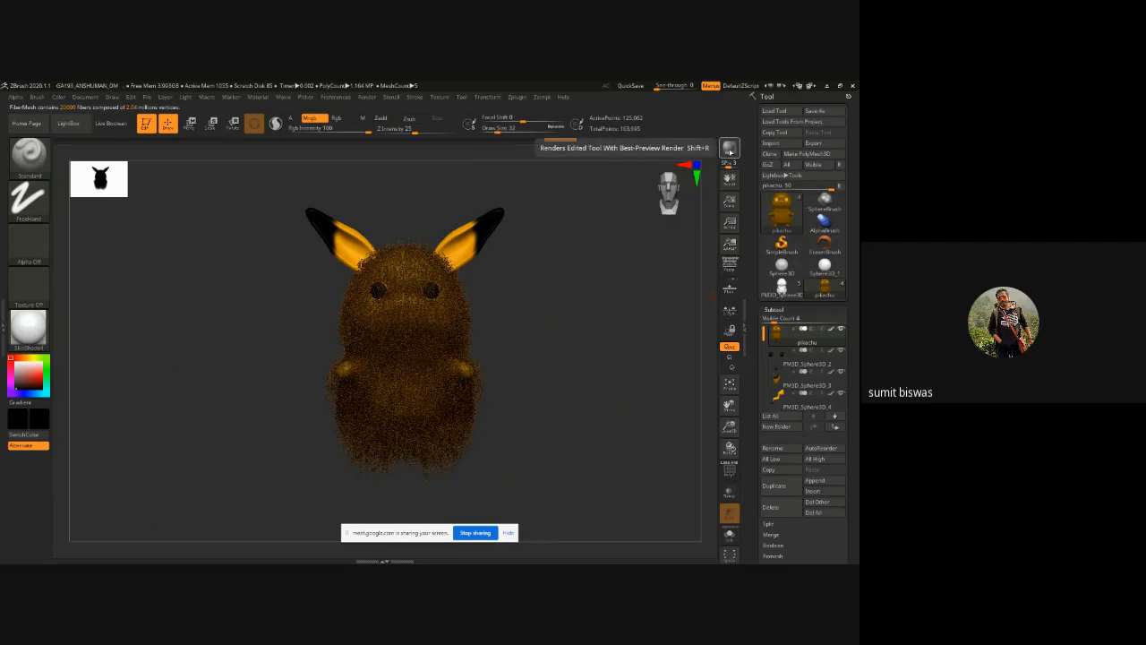
pyautogui.hotkey('shift', 'r')
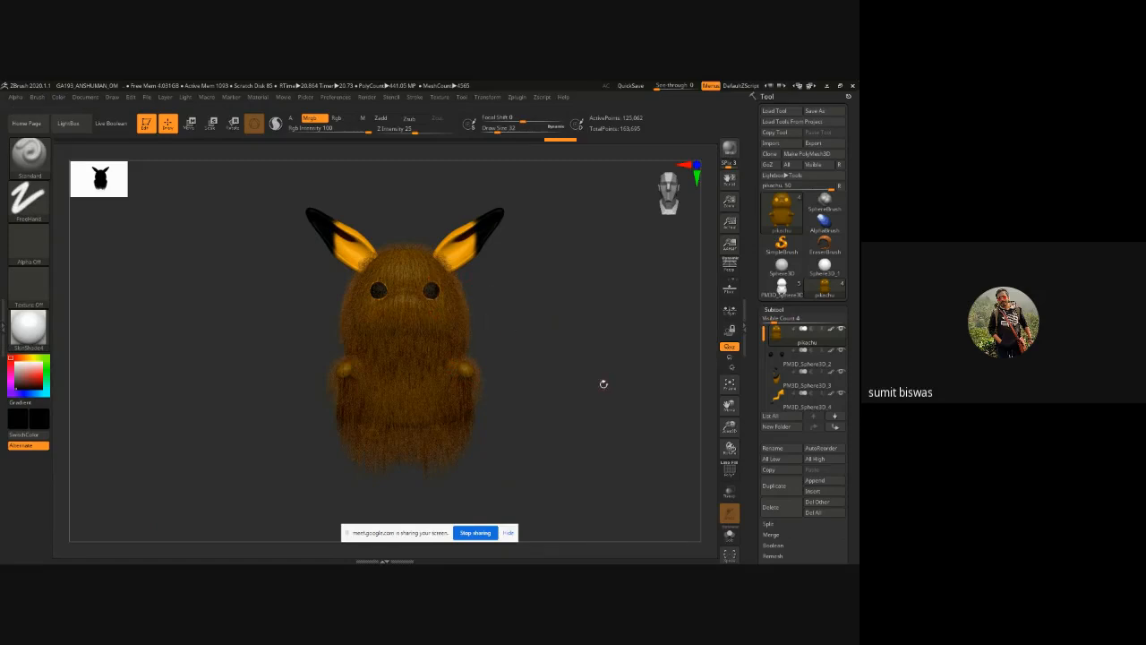
pyautogui.moveTo(534, 358); pyautogui.dragTo(548, 355)
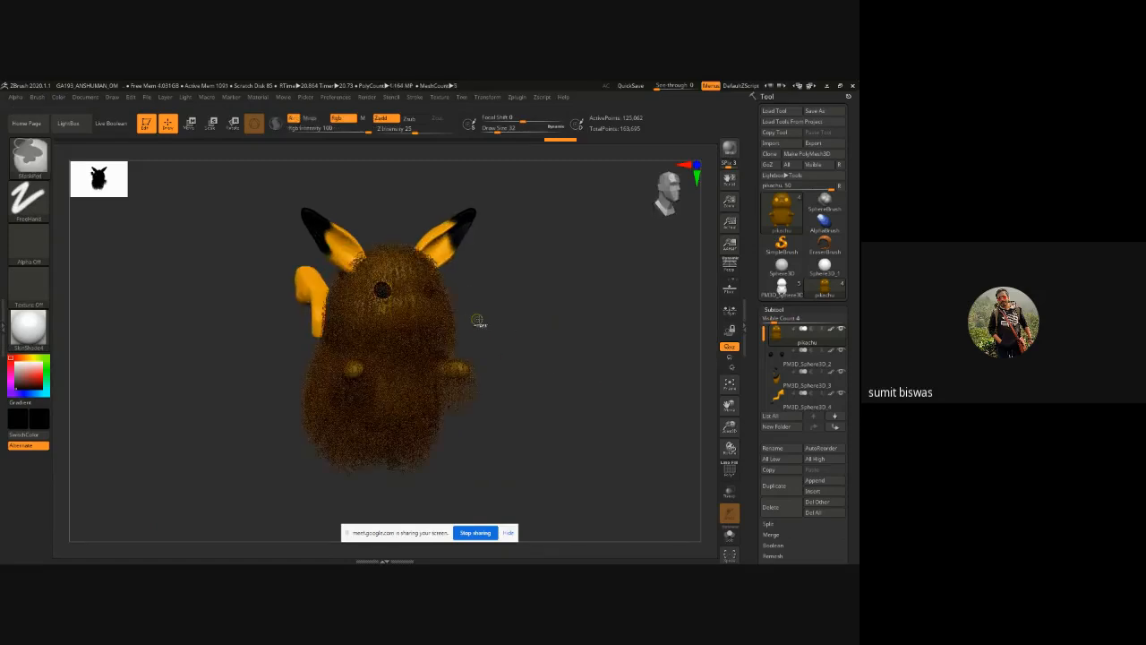
pyautogui.moveTo(478, 319)
pyautogui.keyDown('ctrl'); pyautogui.mouseDown(button='right')
pyautogui.moveTo(532, 381)
pyautogui.moveTo(558, 337)
pyautogui.mouseUp(button='right'); pyautogui.keyUp('ctrl')
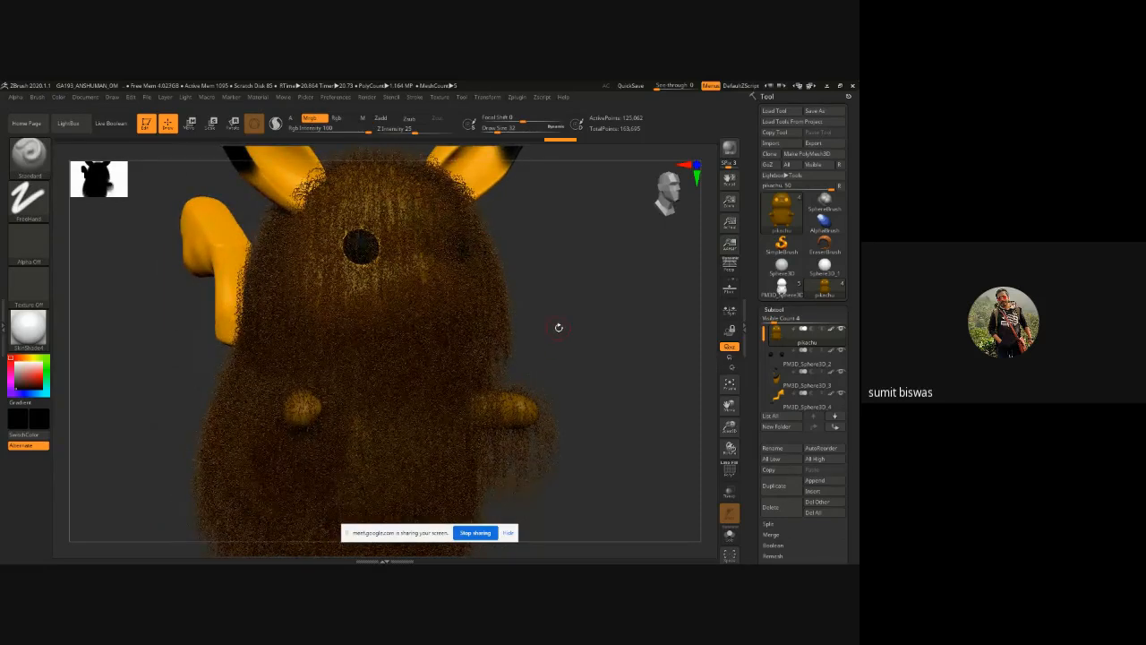
# Step: Try lower MaxFibers values of 10 and 5 in the FiberMesh modifiers, and set MaxFibers to 50
pyautogui.click(774, 310)
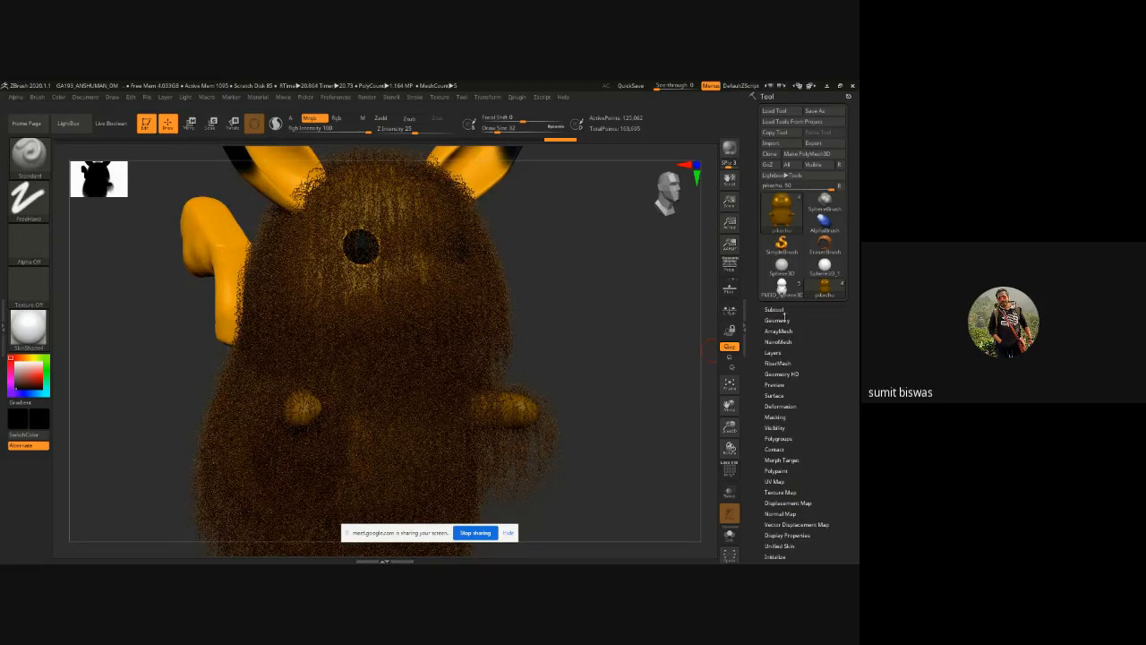
pyautogui.click(778, 363)
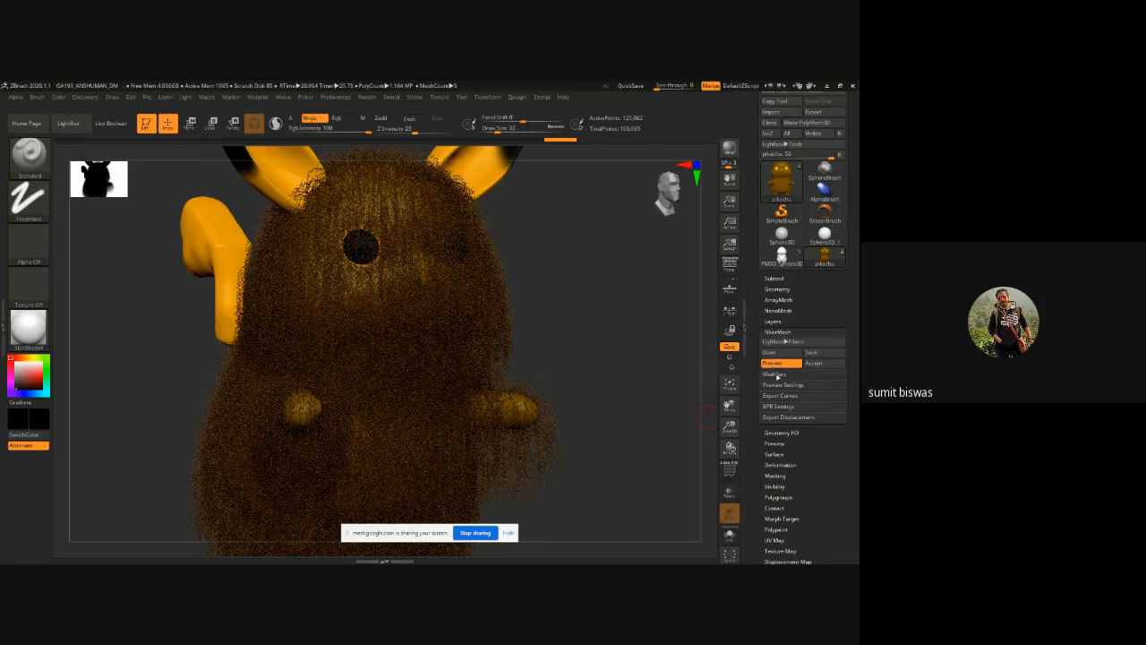
pyautogui.click(777, 376)
pyautogui.moveTo(755, 385); pyautogui.dragTo(755, 276)
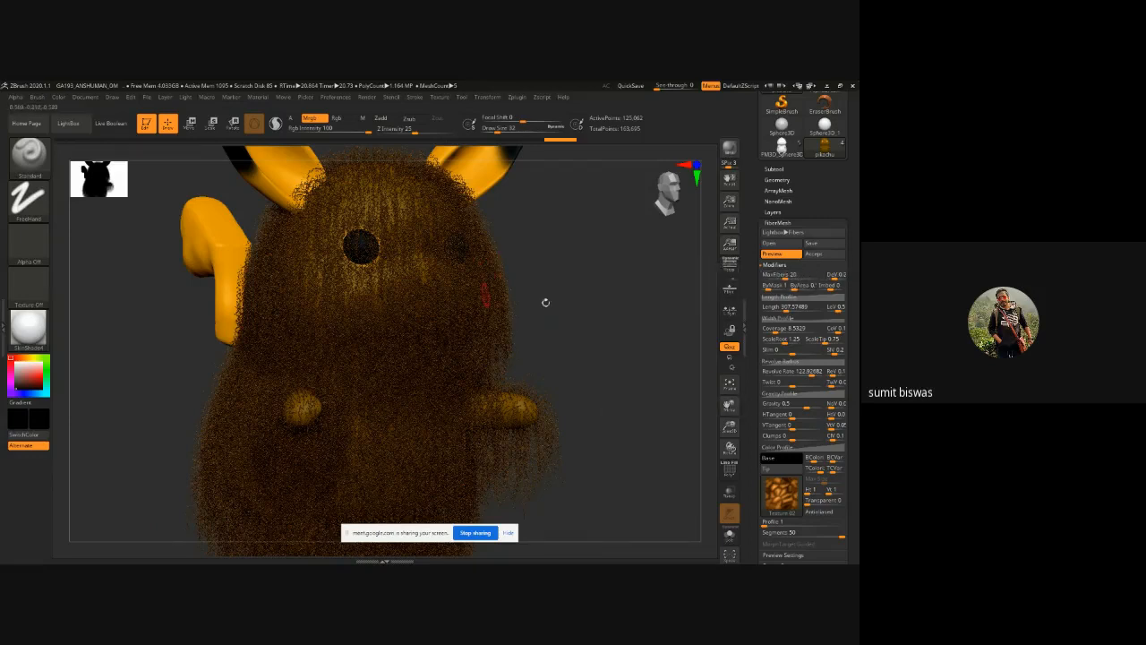
pyautogui.moveTo(780, 275); pyautogui.dragTo(788, 275)
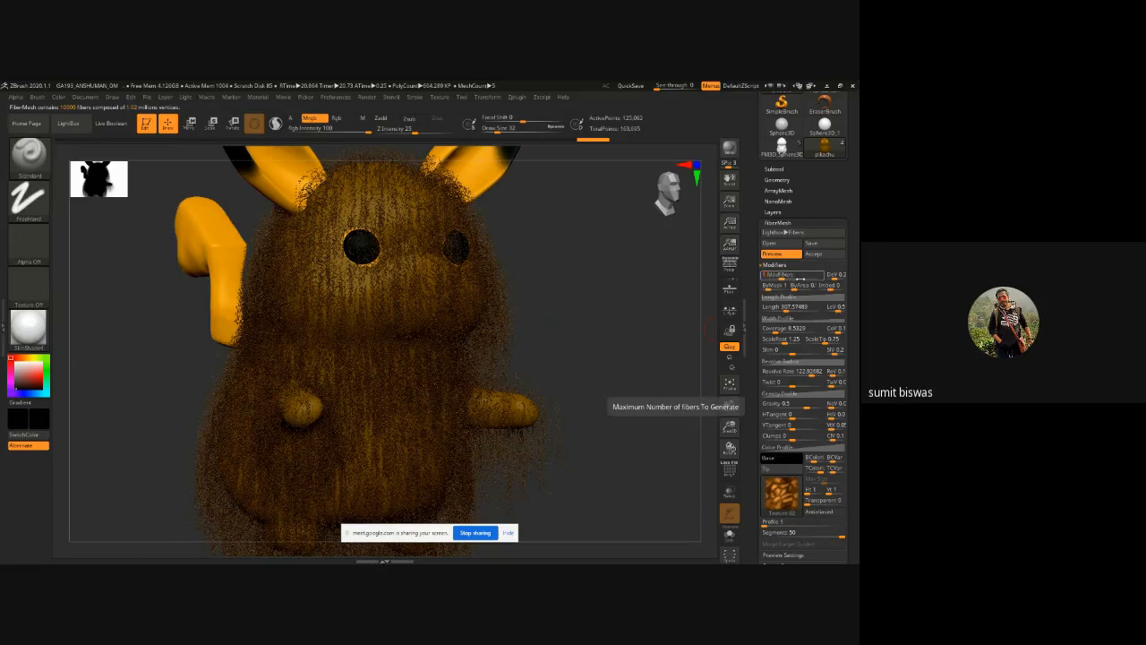
pyautogui.click(804, 279)
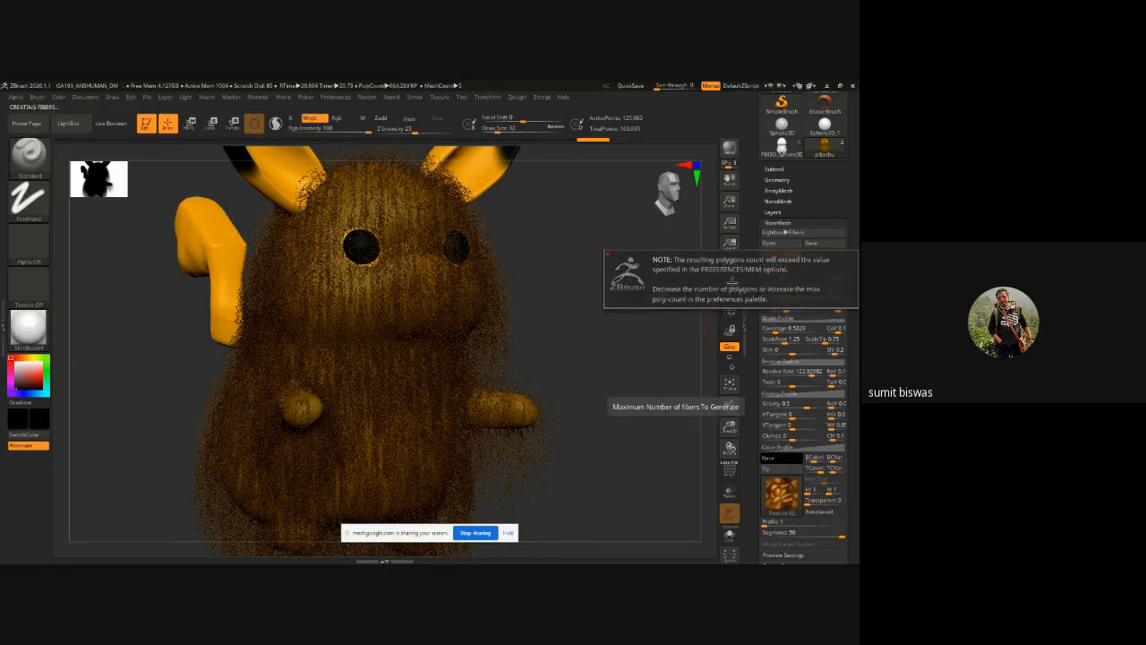
pyautogui.click(788, 282)
pyautogui.click(775, 254)
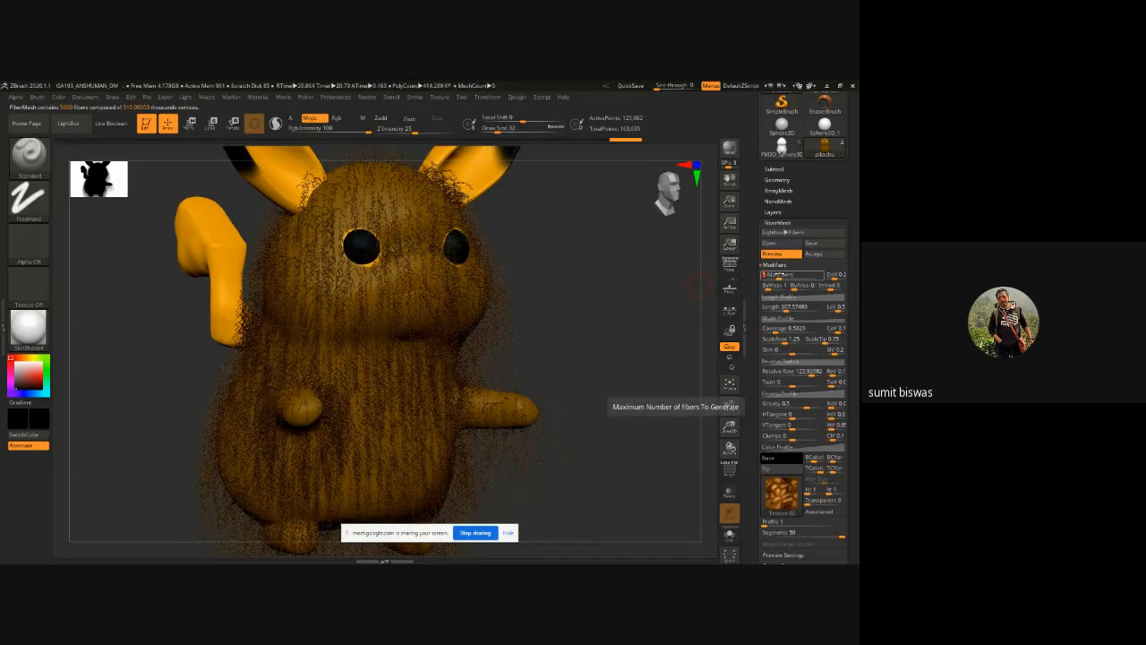
pyautogui.write('50')
pyautogui.press('Return')
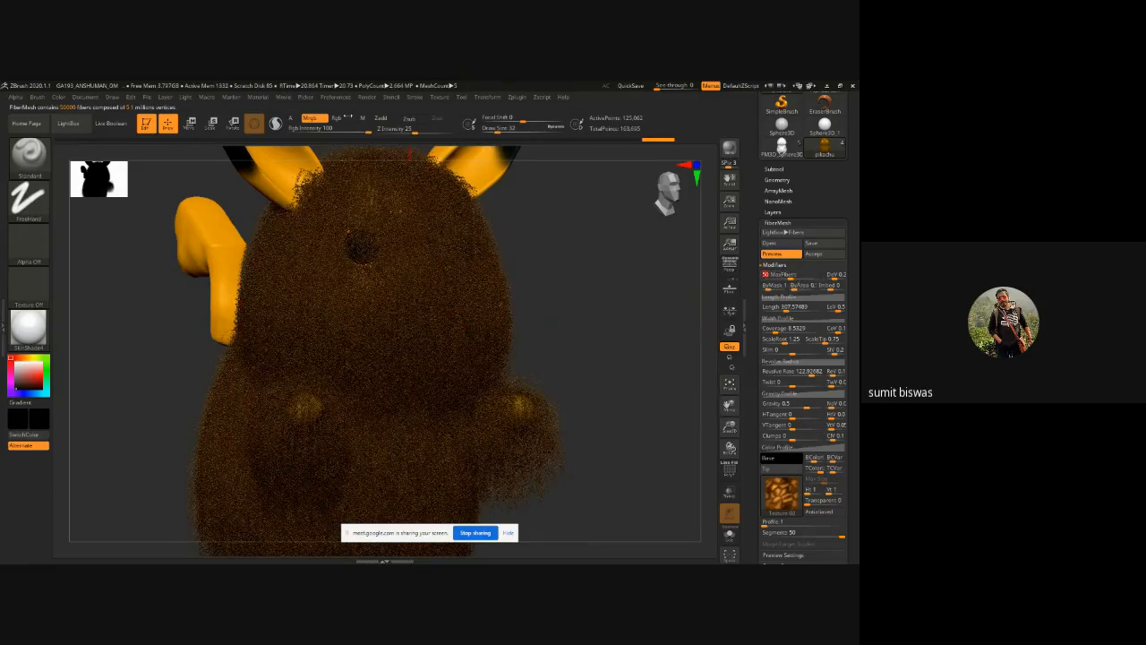
# Step: Browse the program's preference categories, and examine the denser body fur from the front
pyautogui.click(339, 97)
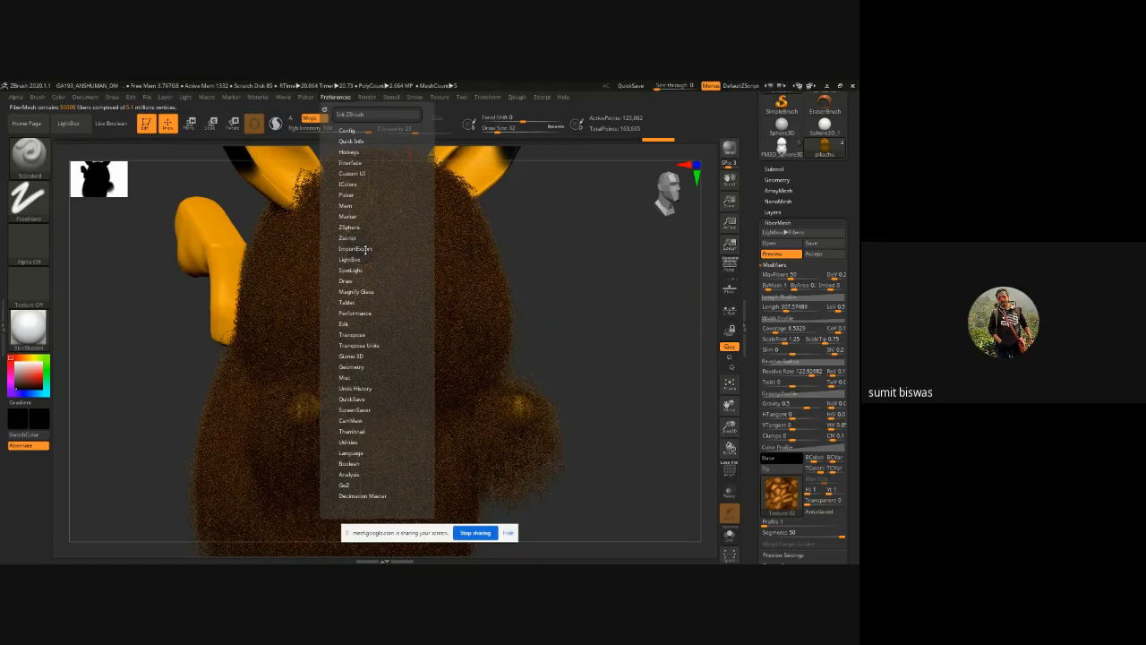
pyautogui.click(361, 313)
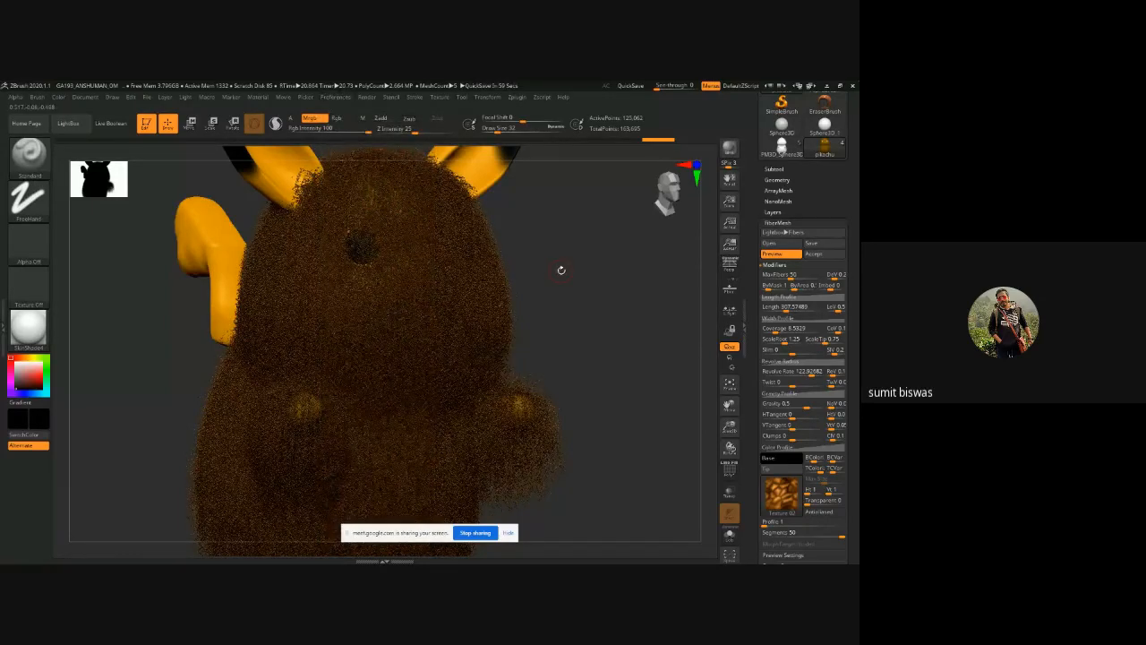
pyautogui.moveTo(570, 295); pyautogui.dragTo(582, 341)
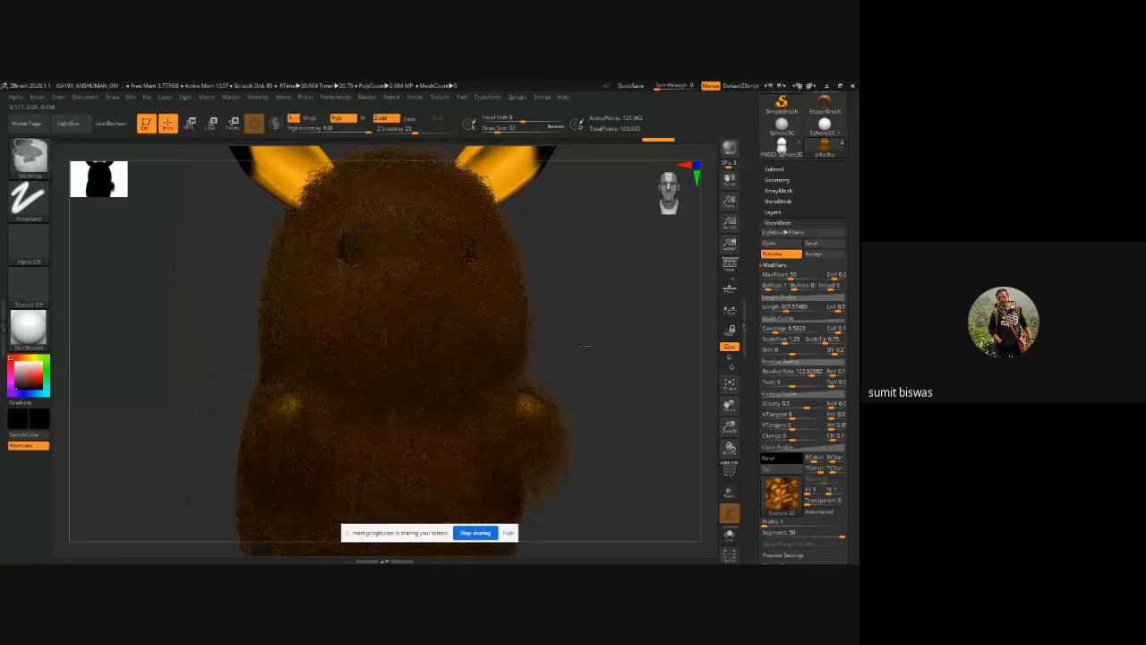
pyautogui.keyDown('ctrl'); pyautogui.moveTo(584, 346); pyautogui.dragTo(605, 349, button='right'); pyautogui.keyUp('ctrl')
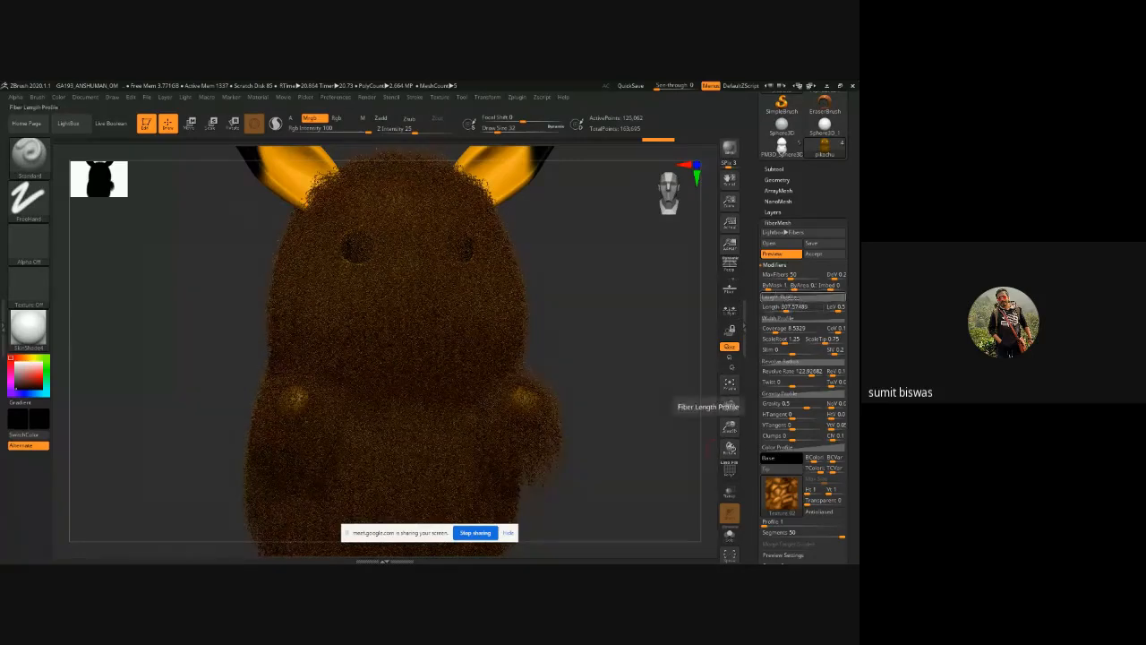
# Step: Set the fiber Length to about 91.84, and render the furry body from the front
pyautogui.moveTo(779, 308); pyautogui.dragTo(772, 309)
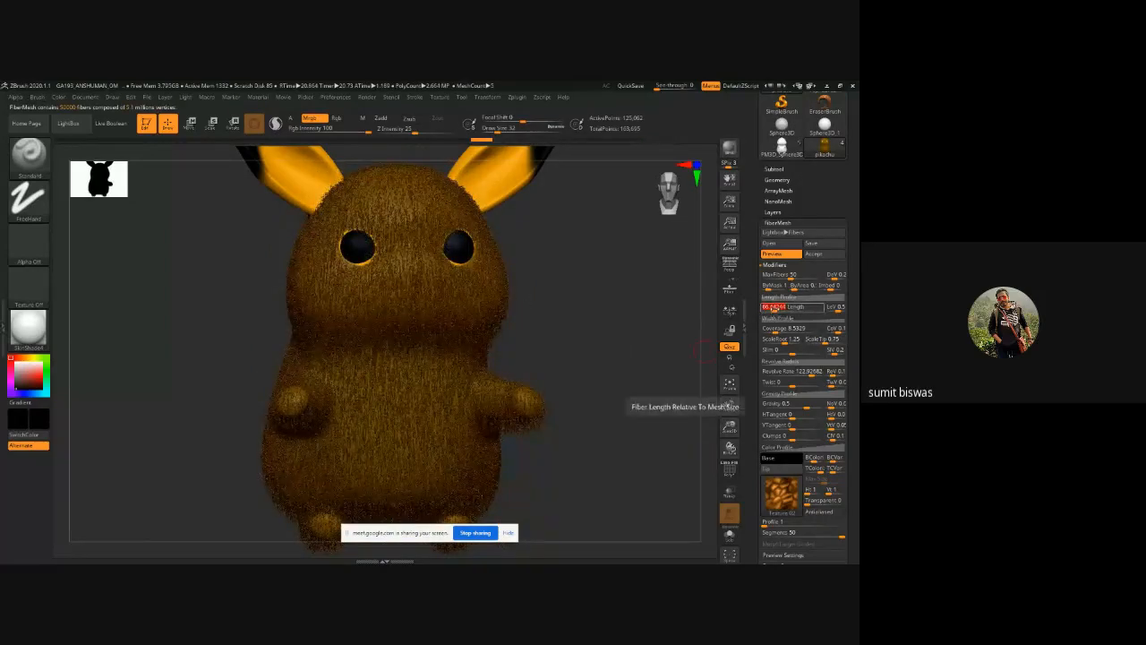
pyautogui.click(774, 308)
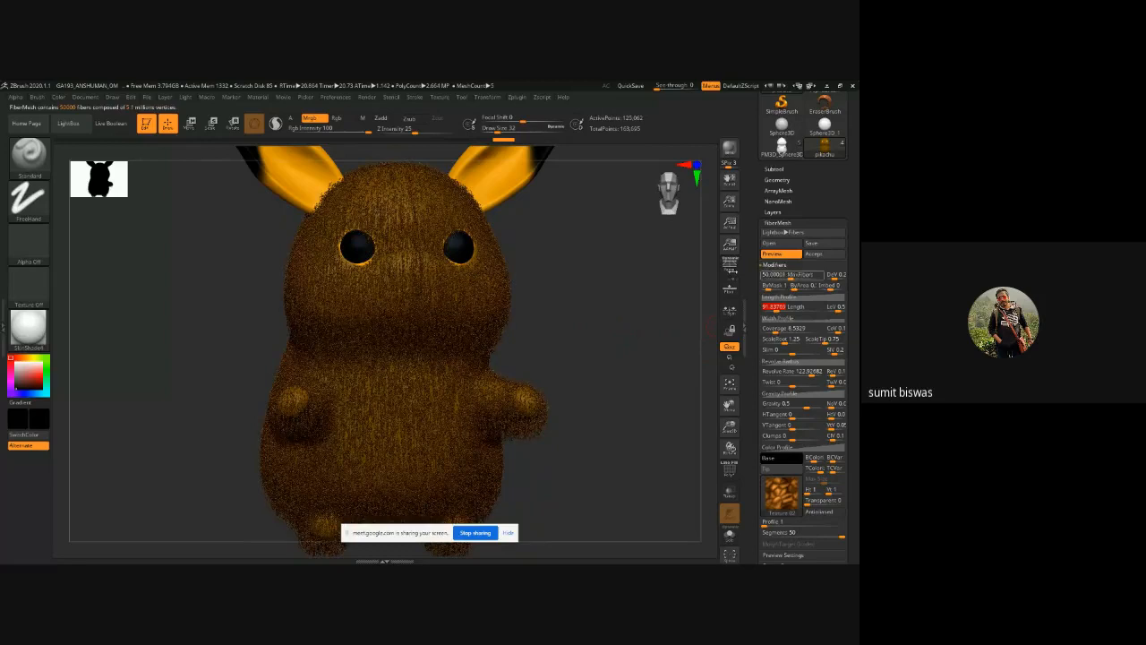
pyautogui.press('shift')
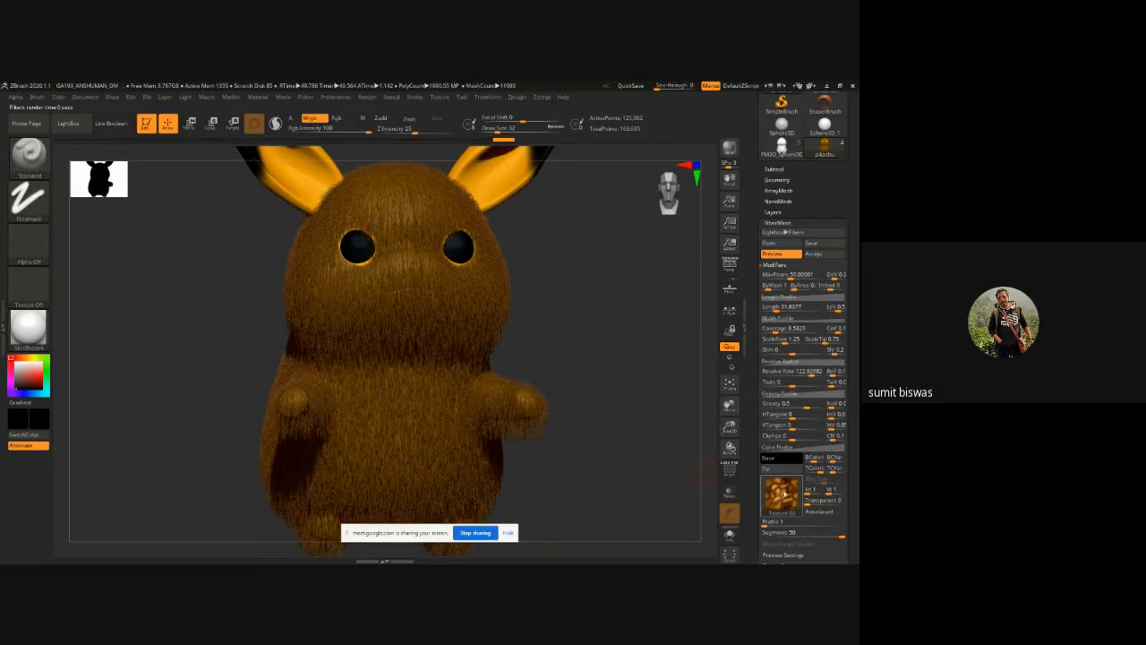
# Step: Set MaxFibers to 25 and the fiber Profile to 4, skipping the single-sided fibers note until the next restart
pyautogui.moveTo(781, 494)
pyautogui.scroll(-3, 753, 439)
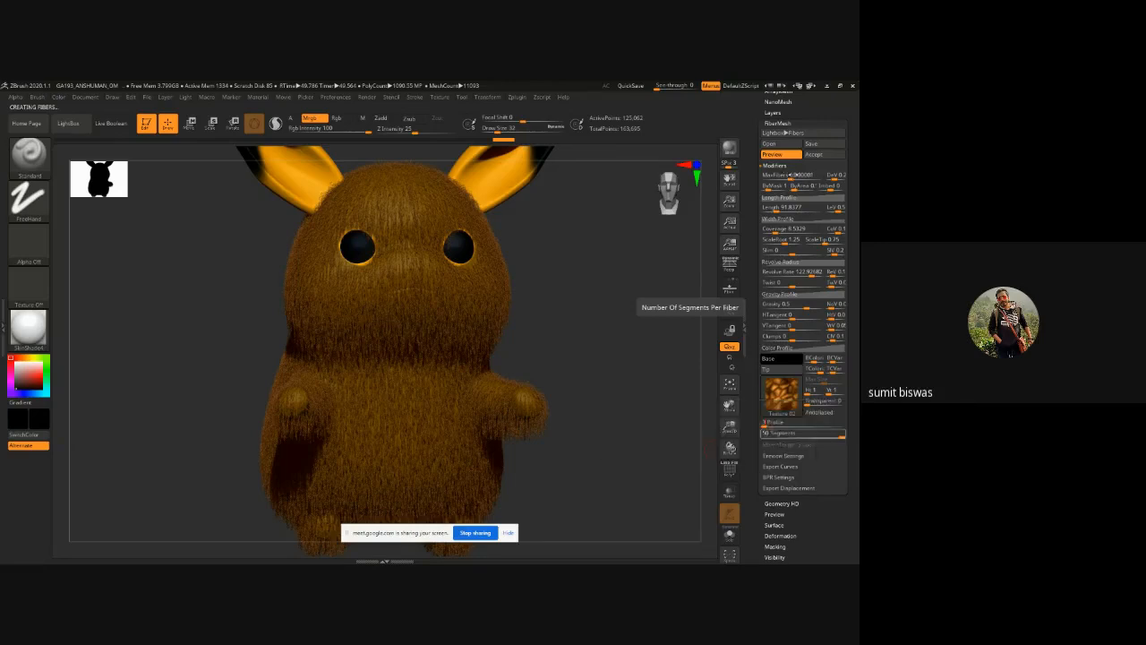
pyautogui.click(778, 155)
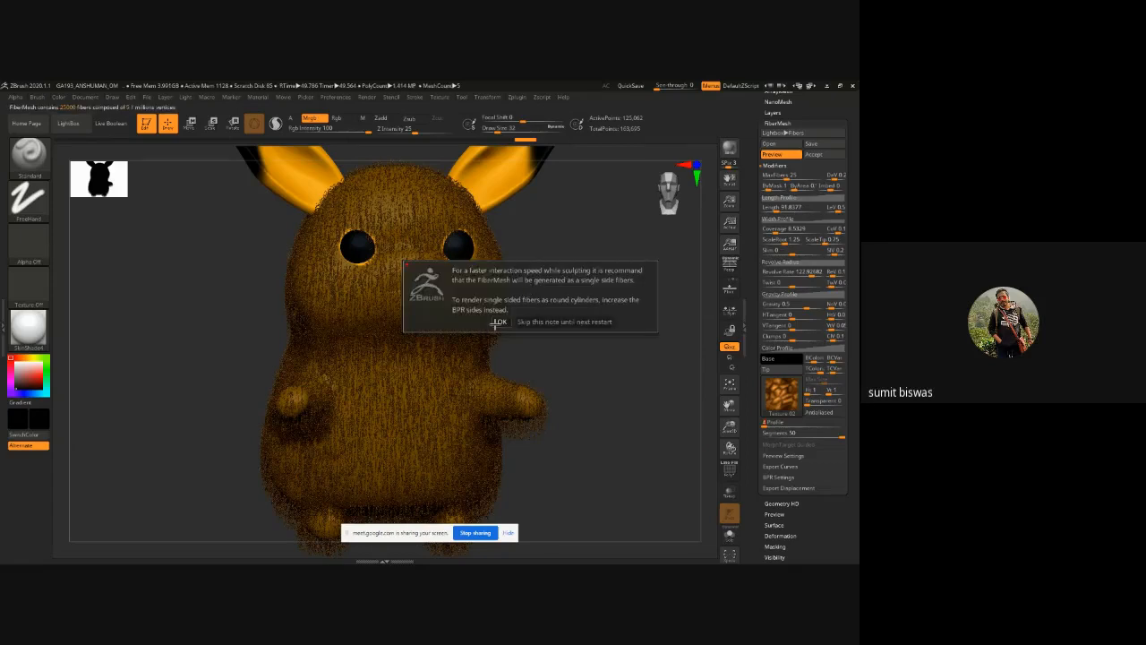
pyautogui.click(558, 321)
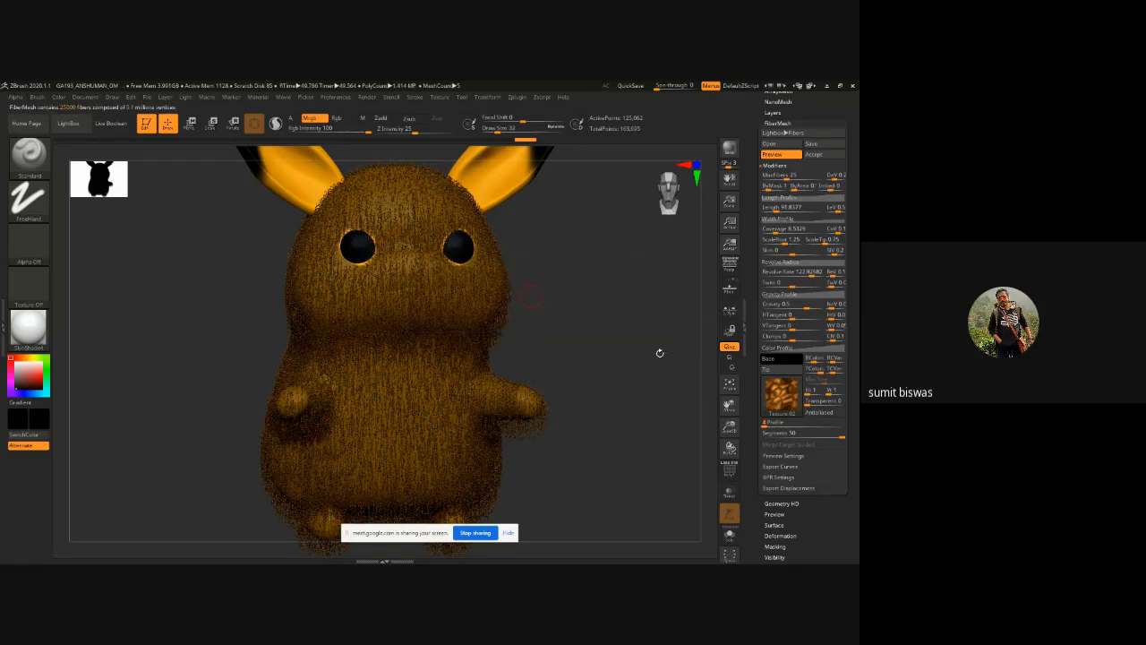
pyautogui.press('ctrl')
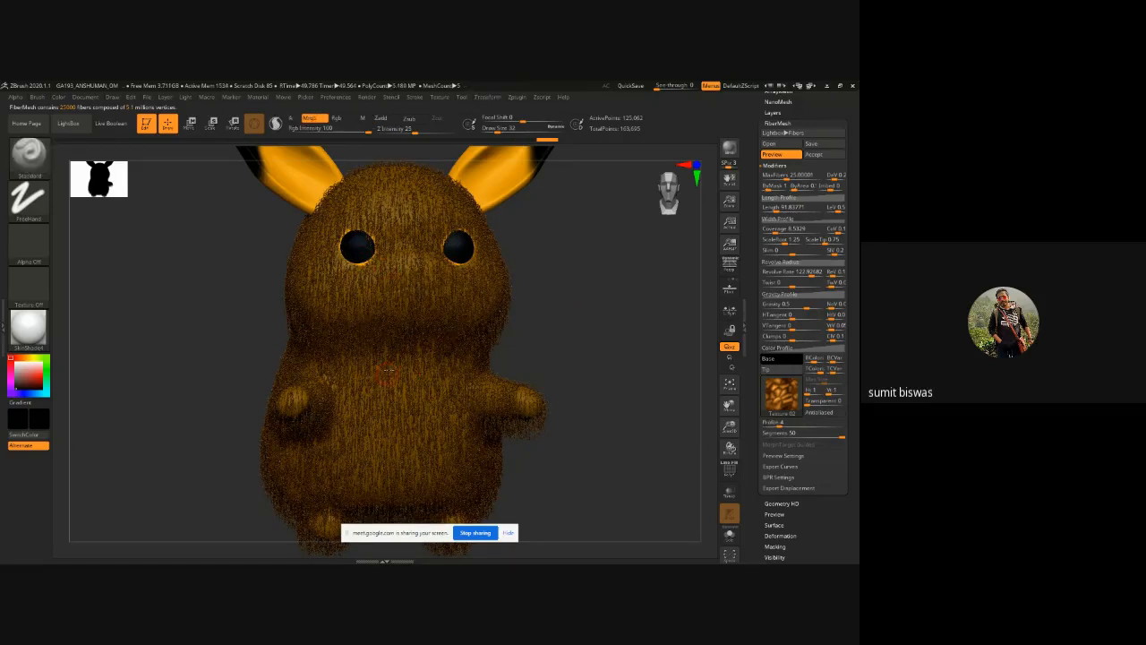
# Step: Set the fibers' revolve, coverage and slim variations to 0 while watching the fur beneath the eye up close
pyautogui.press('ctrl')
pyautogui.keyDown('ctrl'); pyautogui.moveTo(340, 299); pyautogui.dragTo(419, 421, button='right'); pyautogui.keyUp('ctrl')
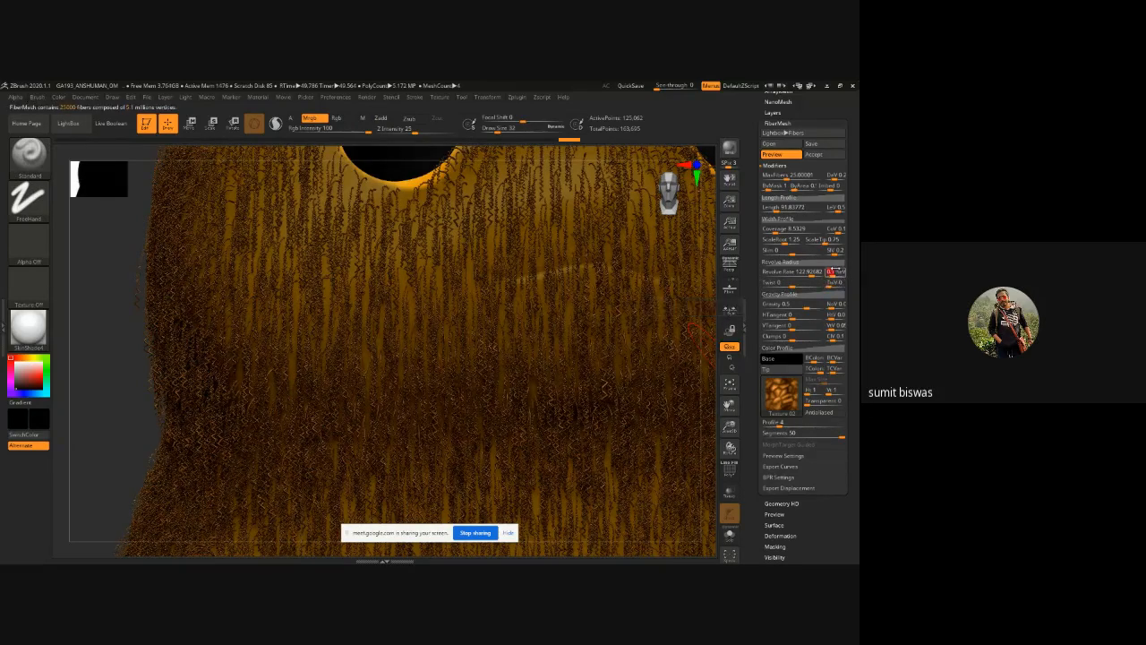
pyautogui.click(835, 271)
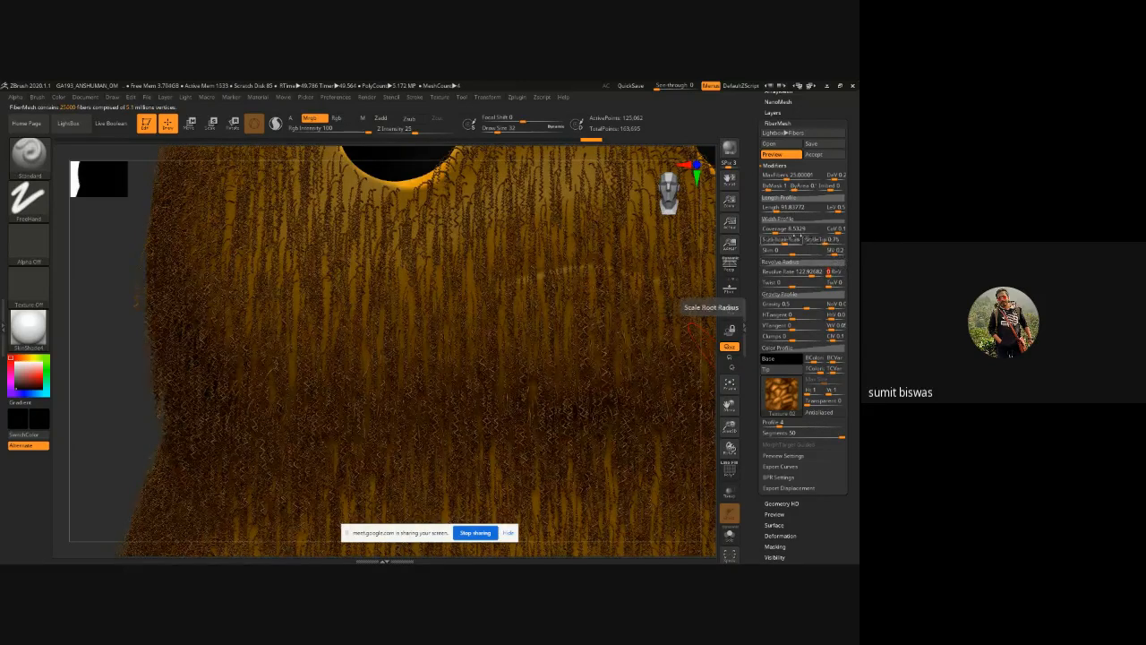
pyautogui.press('Return')
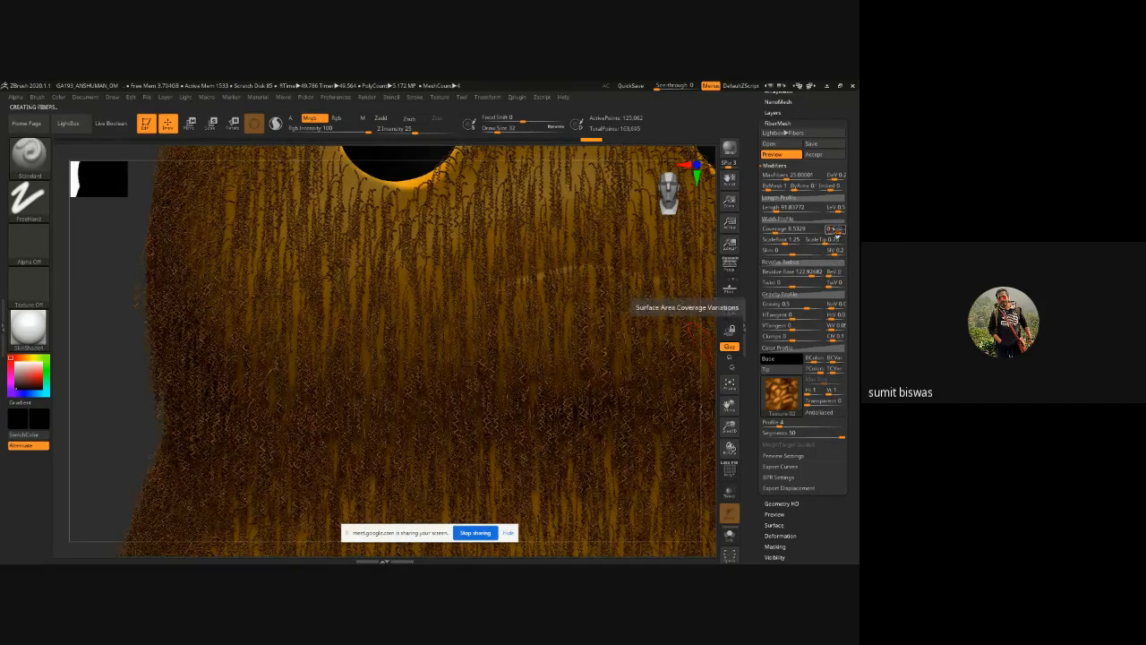
pyautogui.click(834, 239)
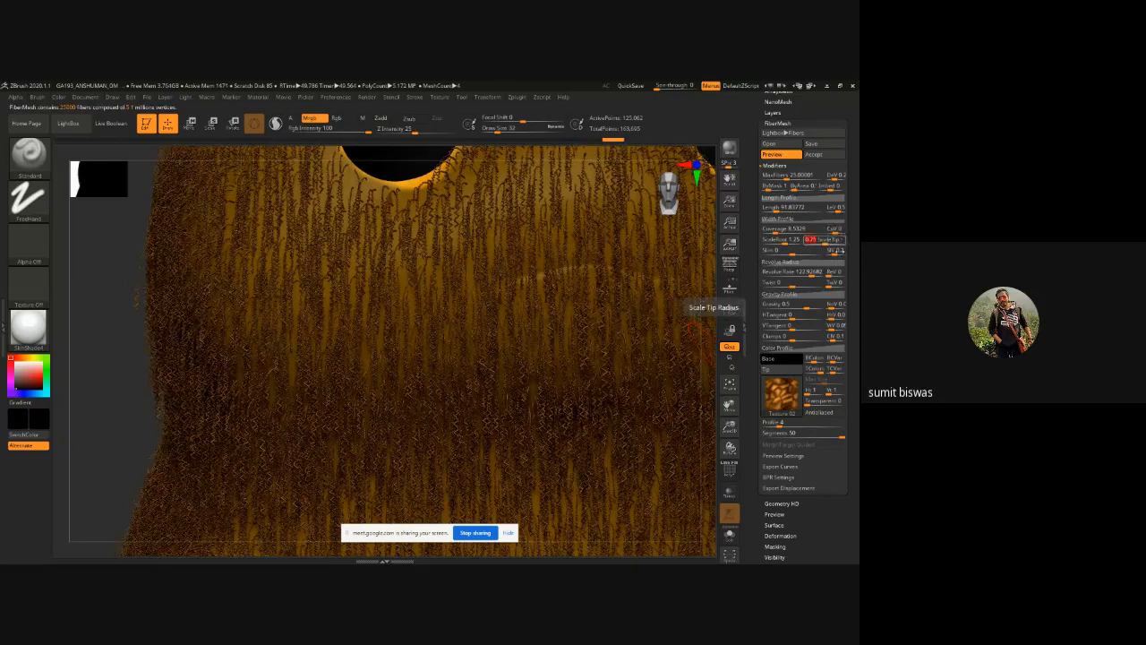
pyautogui.click(834, 251)
pyautogui.write('0.5')
pyautogui.press('Return')
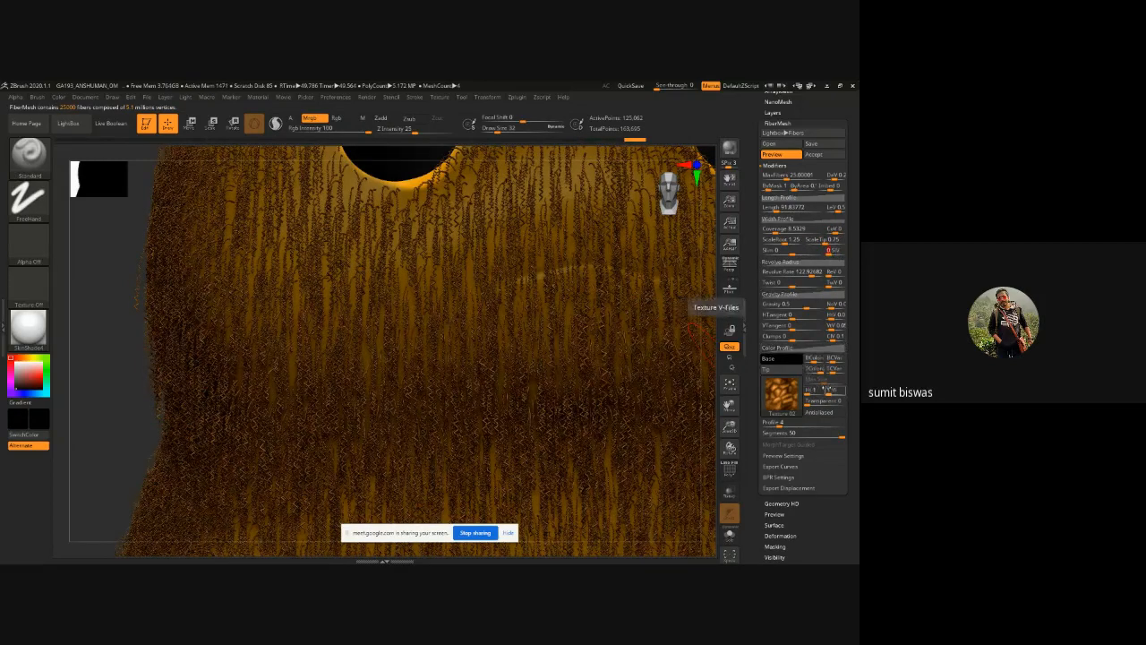
# Step: Set the clumps and VTangent variations to 0, and set the fiber Gravity to 0.7
pyautogui.click(832, 337)
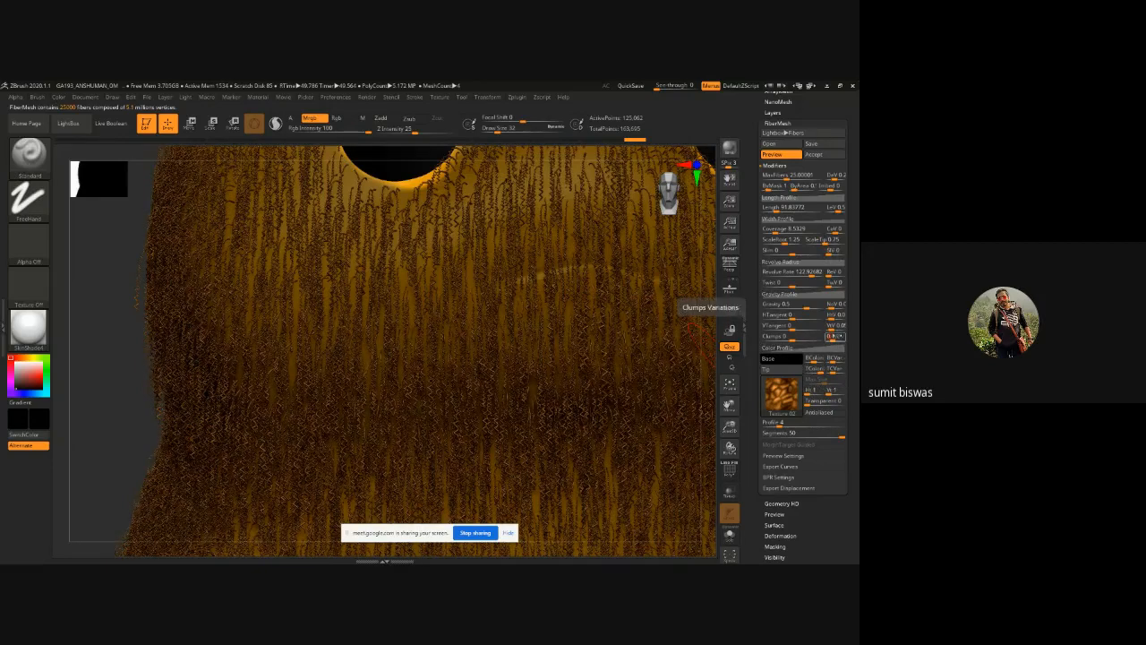
pyautogui.click(838, 325)
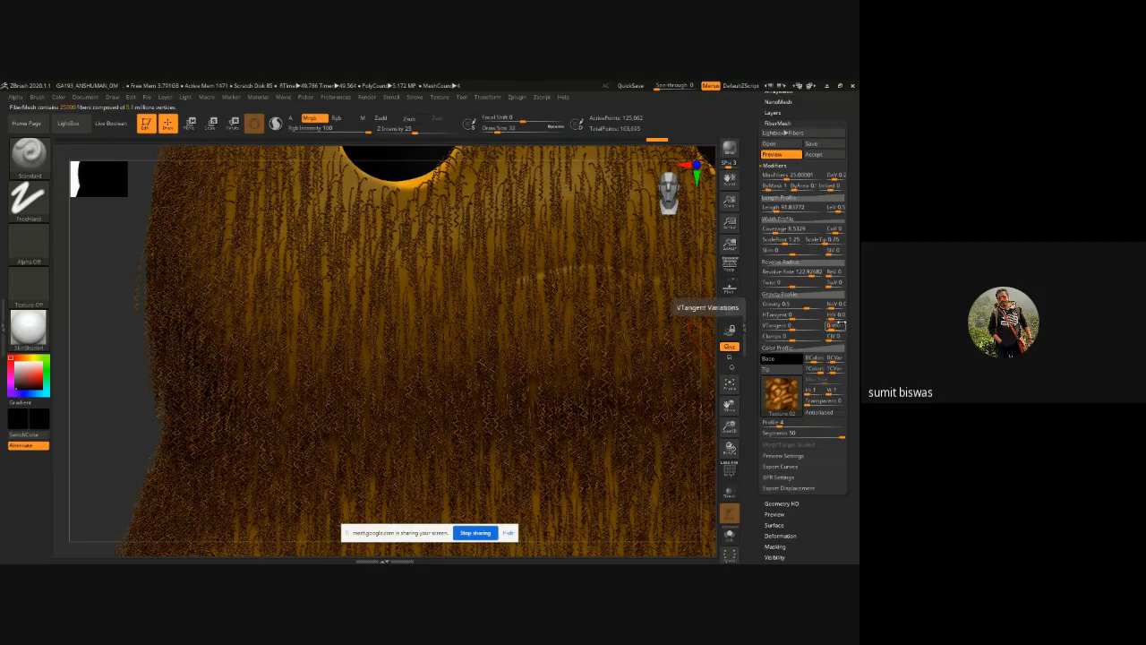
pyautogui.press('Return')
pyautogui.click(779, 305)
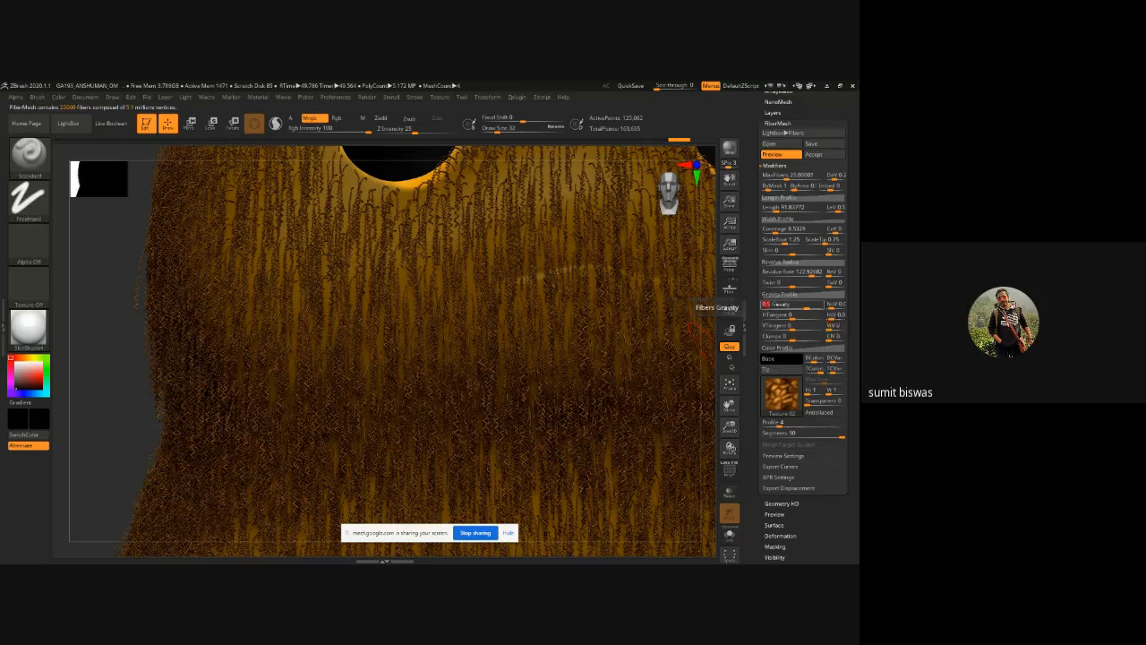
pyautogui.write('0.5')
pyautogui.press('Return')
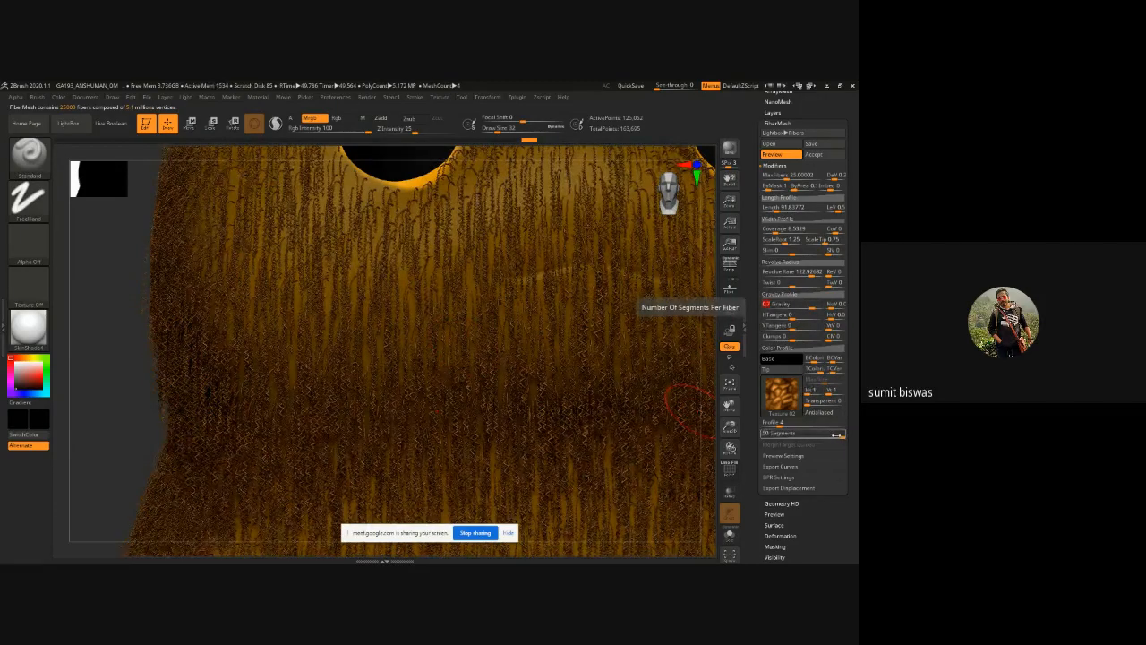
# Step: Reduce the fibers to 18 segments, and set the length variation to 0
pyautogui.moveTo(831, 433); pyautogui.dragTo(791, 434)
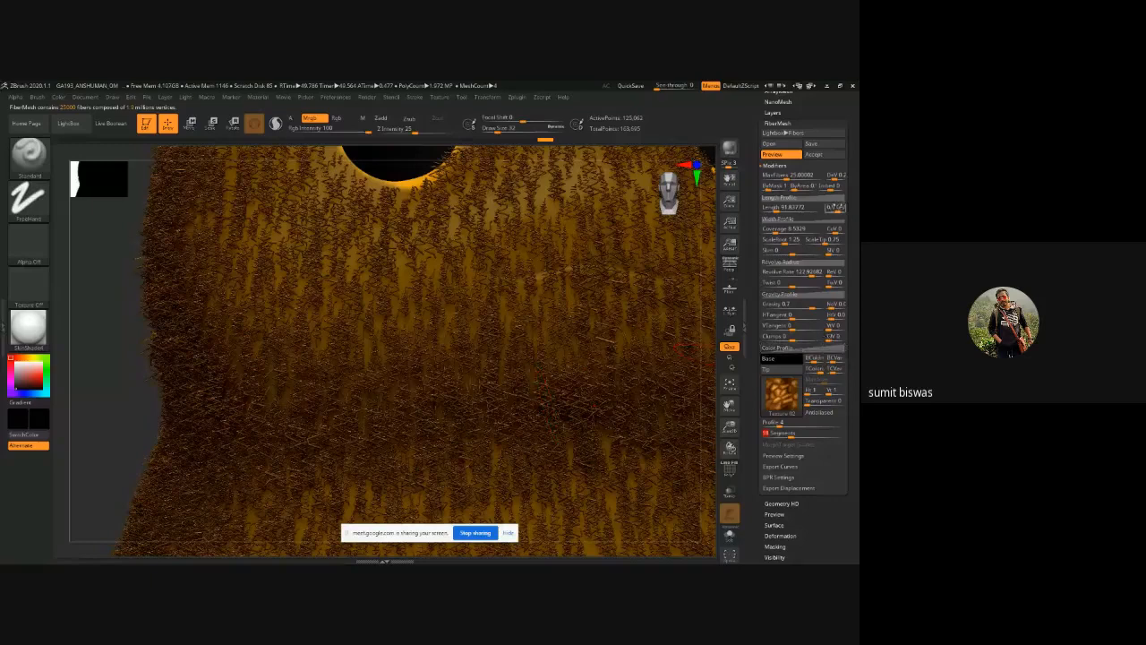
pyautogui.click(838, 209)
pyautogui.write('0.1')
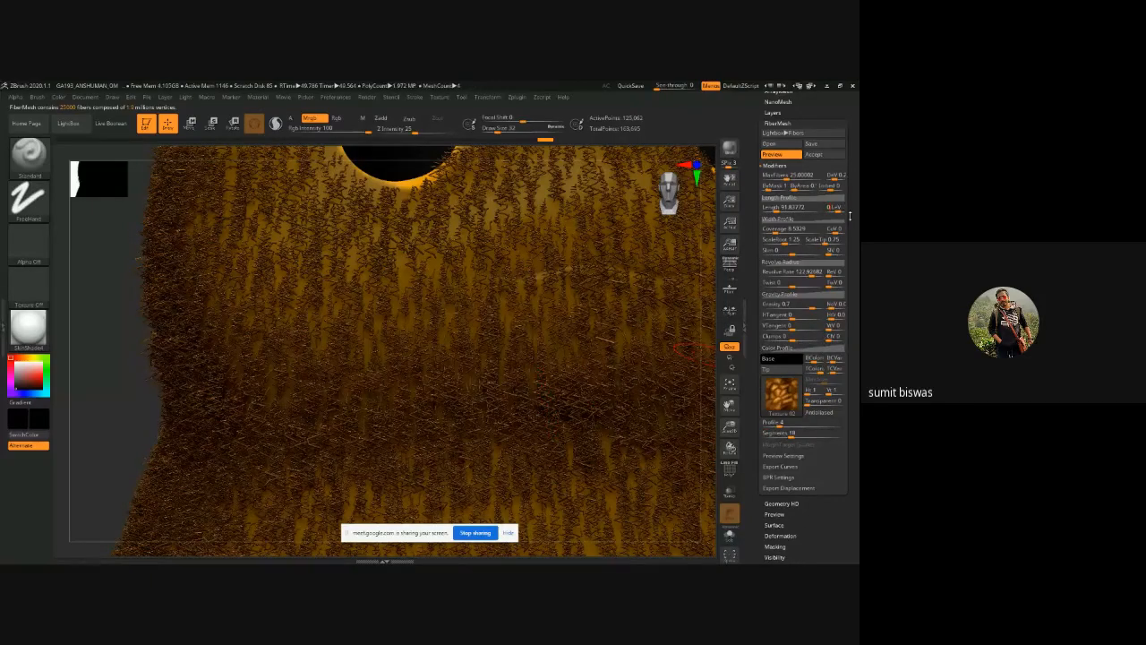
pyautogui.press('Return')
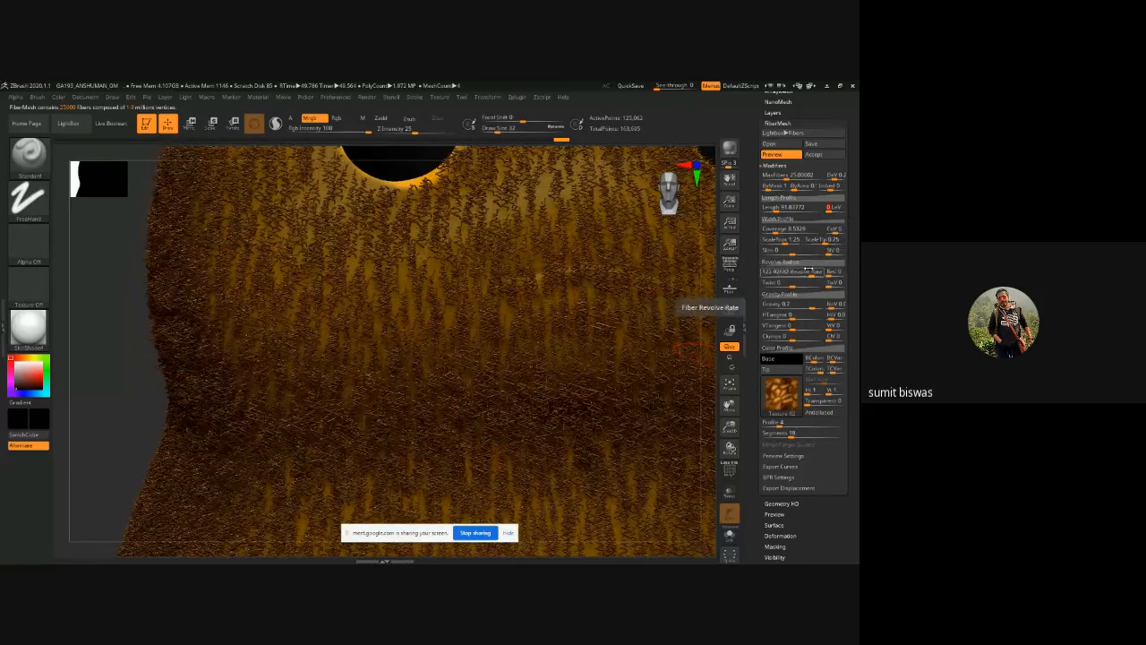
# Step: Try a Revolve Rate of 0 on the fibers, and undo it after inspecting the fur up close
pyautogui.click(808, 270)
pyautogui.write('0')
pyautogui.press('Return')
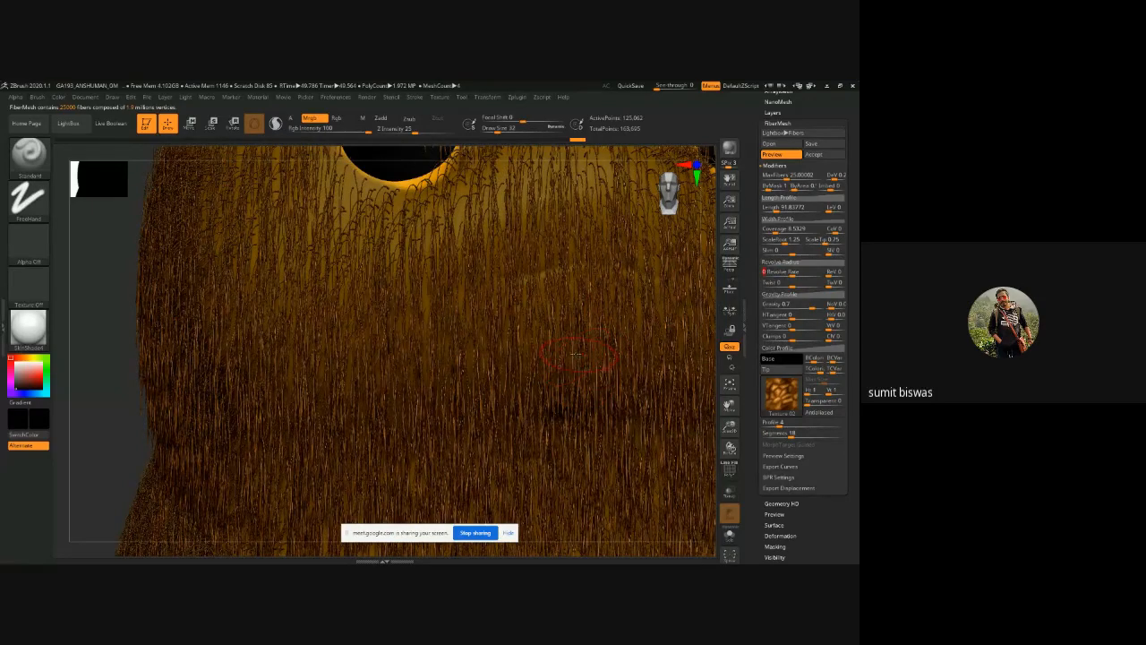
pyautogui.keyDown('ctrl'); pyautogui.moveTo(544, 341); pyautogui.dragTo(366, 308, button='right'); pyautogui.keyUp('ctrl')
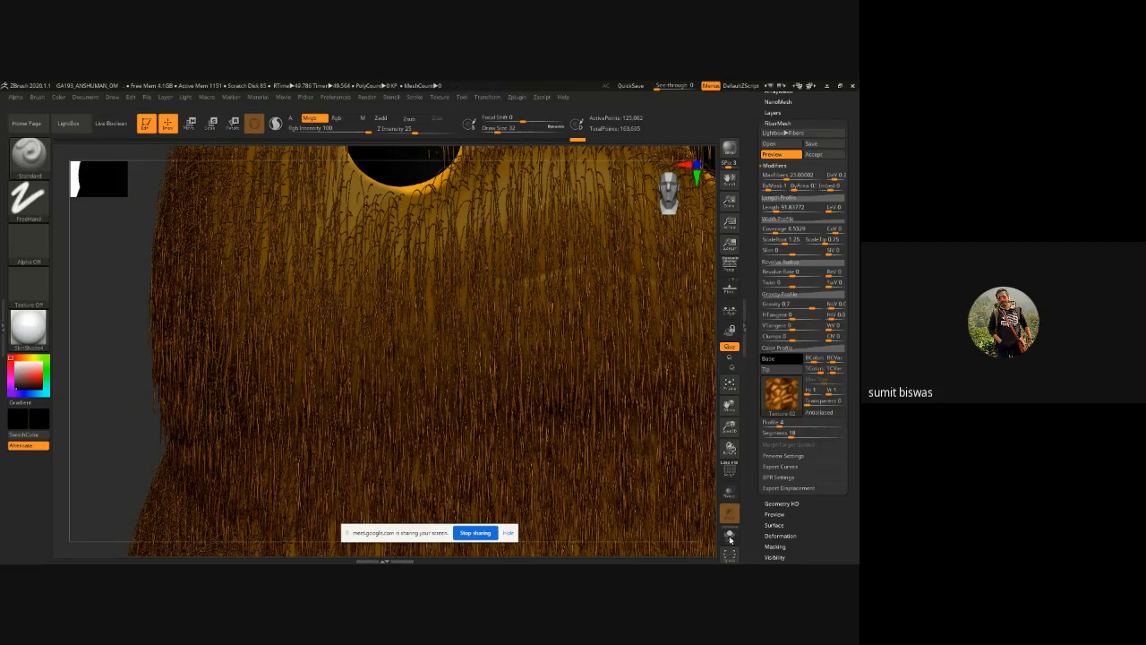
pyautogui.click(730, 537)
pyautogui.click(730, 538)
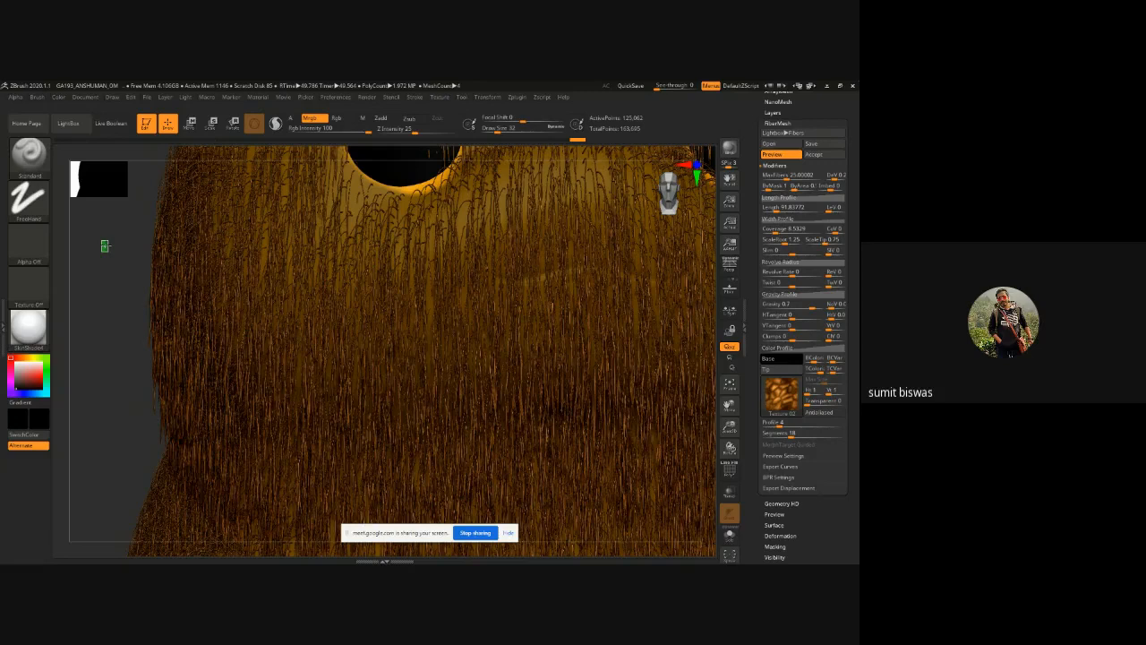
pyautogui.press('space')
pyautogui.moveTo(731, 431); pyautogui.dragTo(718, 473)
pyautogui.hotkey('ctrl', 'z')
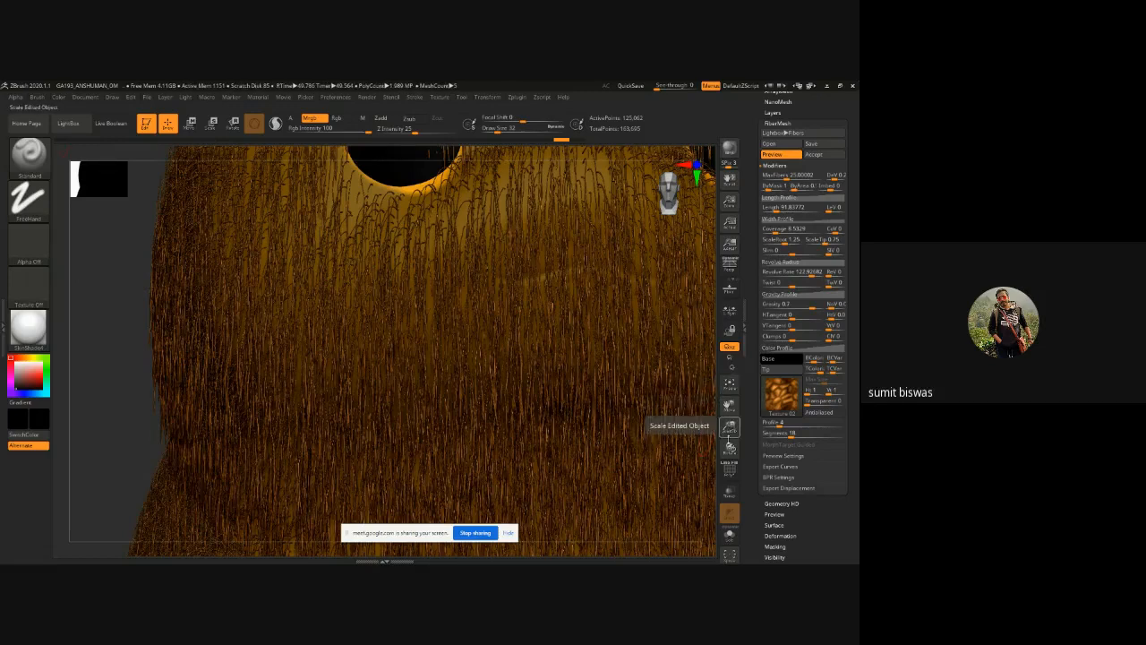
# Step: Examine the body fur from the front and at an angle, both from a distance and up close
pyautogui.press('ctrl')
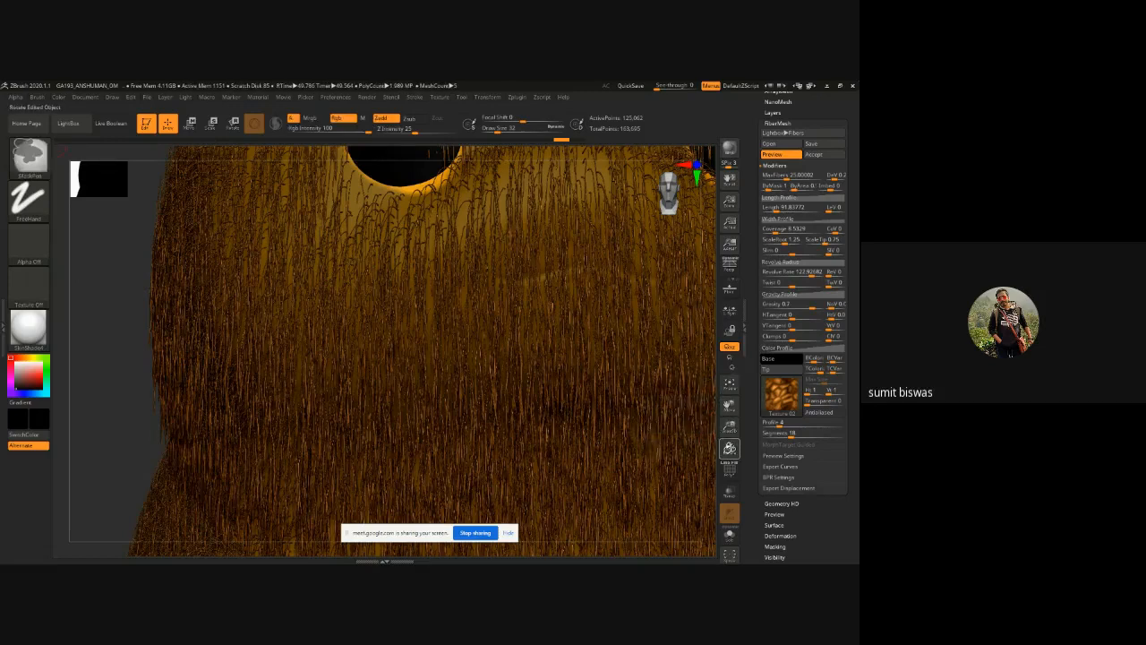
pyautogui.keyDown('ctrl'); pyautogui.moveTo(481, 449); pyautogui.dragTo(481, 351, button='right'); pyautogui.keyUp('ctrl')
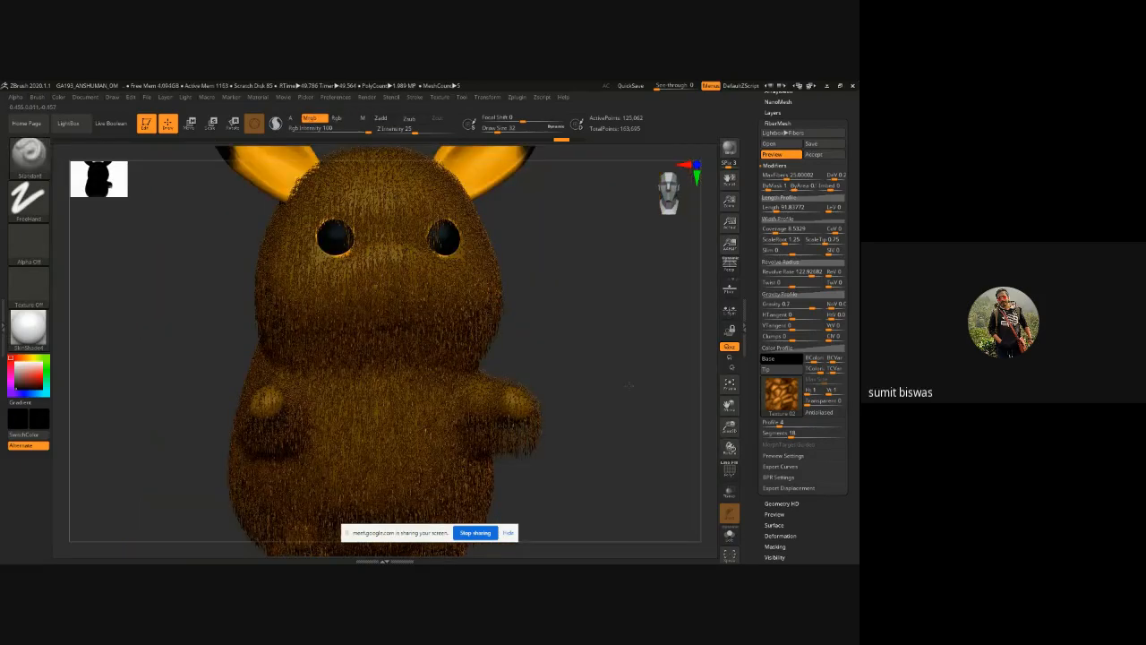
pyautogui.keyDown('shift'); pyautogui.moveTo(627, 384); pyautogui.dragTo(635, 389); pyautogui.keyUp('shift')
pyautogui.keyDown('ctrl'); pyautogui.click(609, 396); pyautogui.keyUp('ctrl')
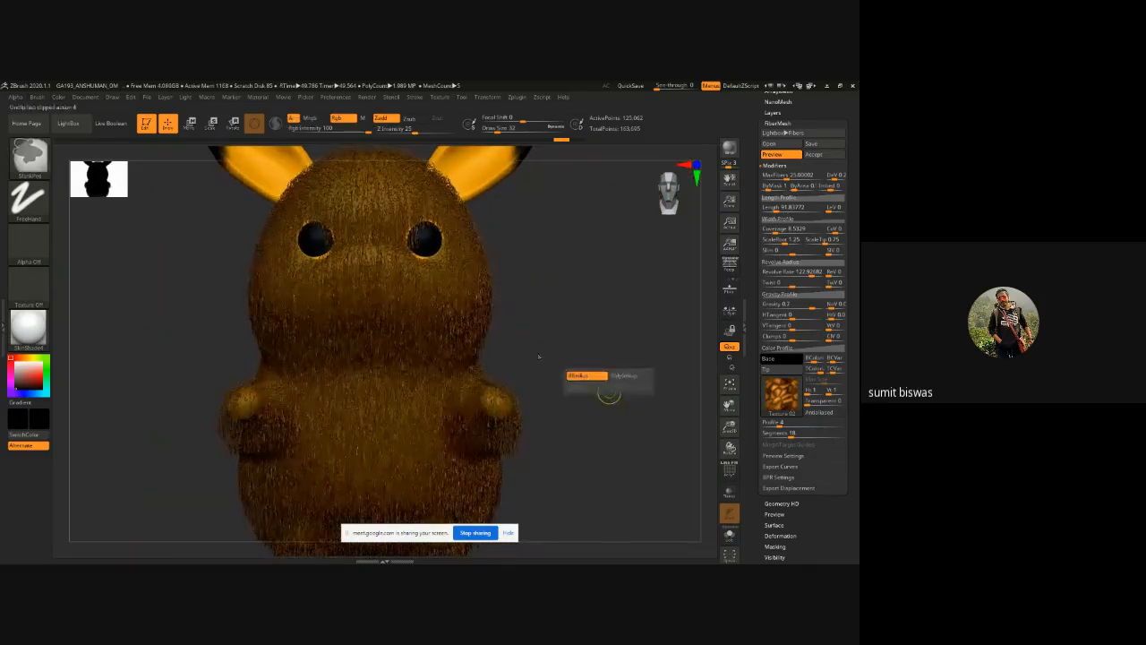
pyautogui.moveTo(508, 370)
pyautogui.keyDown('ctrl'); pyautogui.mouseDown(button='right')
pyautogui.moveTo(529, 353)
pyautogui.moveTo(511, 348)
pyautogui.mouseUp(button='right'); pyautogui.keyUp('ctrl')
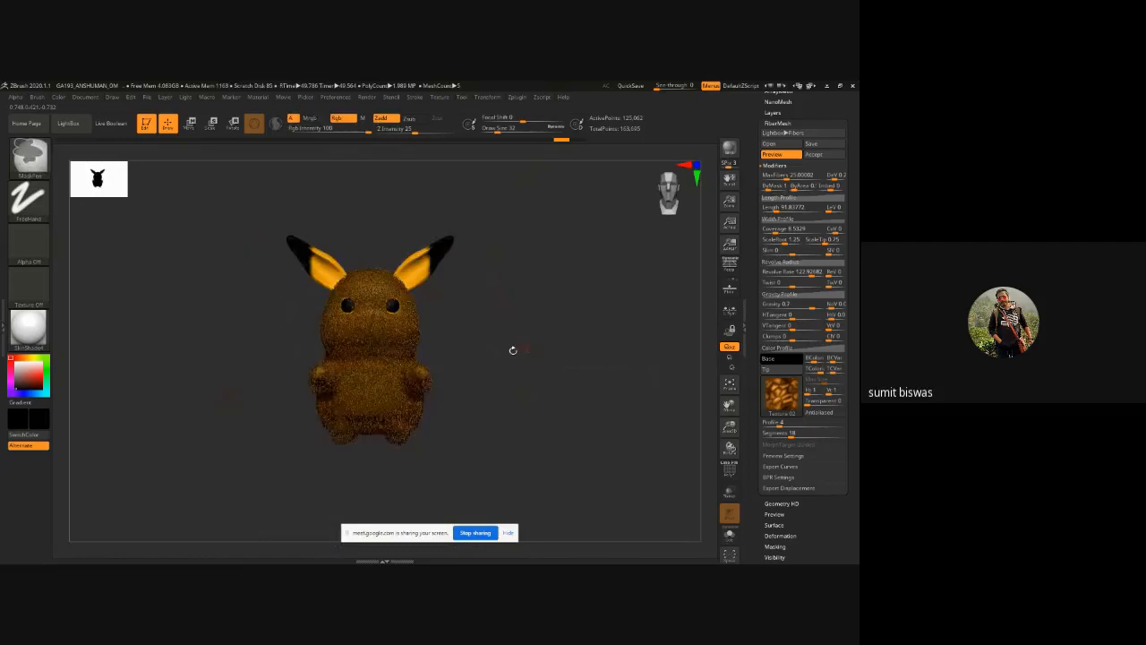
pyautogui.moveTo(511, 349); pyautogui.dragTo(487, 359)
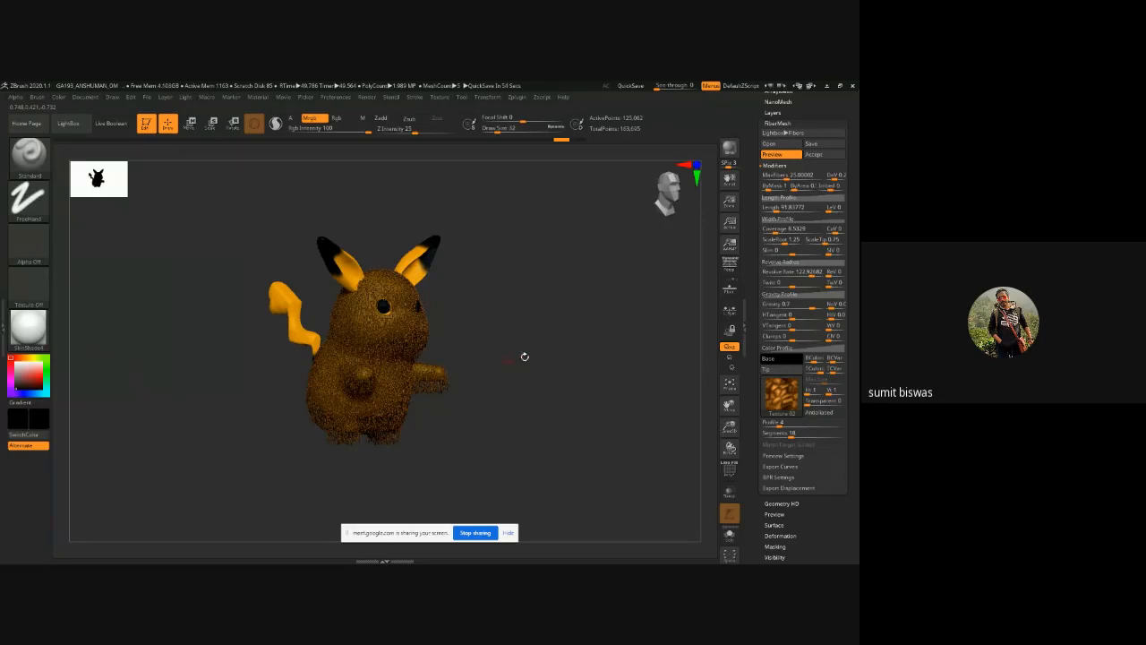
pyautogui.moveTo(524, 357); pyautogui.dragTo(430, 365)
pyautogui.moveTo(430, 365)
pyautogui.keyDown('ctrl'); pyautogui.mouseDown(button='right')
pyautogui.moveTo(414, 387)
pyautogui.moveTo(452, 420)
pyautogui.moveTo(629, 332)
pyautogui.mouseUp(button='right'); pyautogui.keyUp('ctrl')
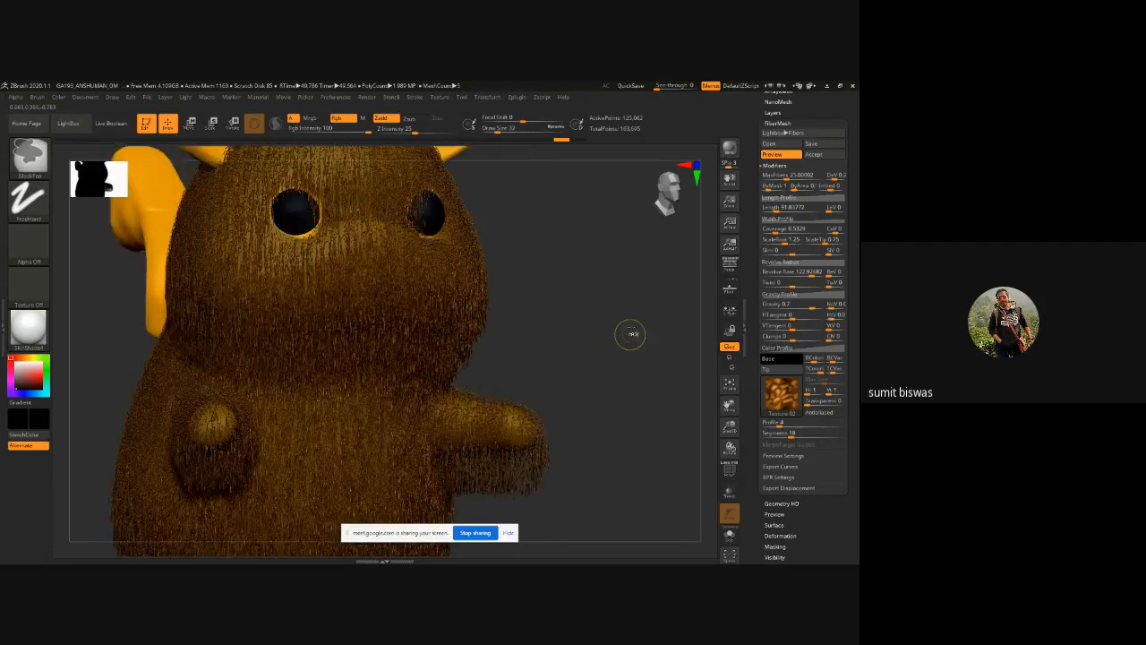
# Step: Accept the previewed fibers as a new subtool, and activate the Fast Preview mode for fibers
pyautogui.click(815, 154)
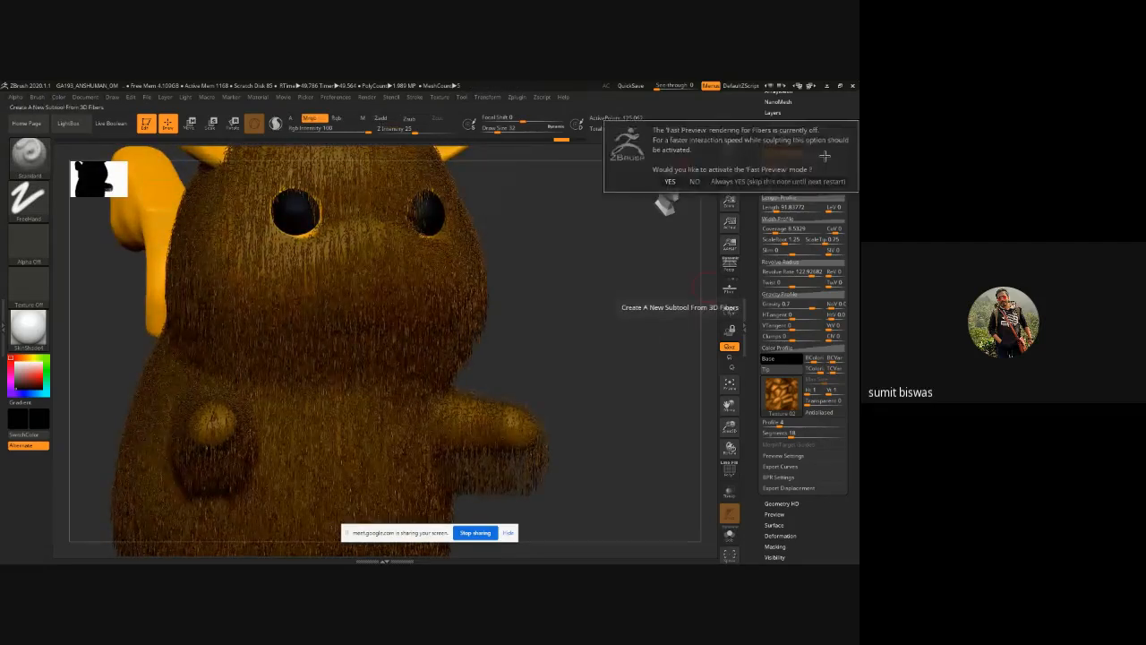
pyautogui.click(673, 181)
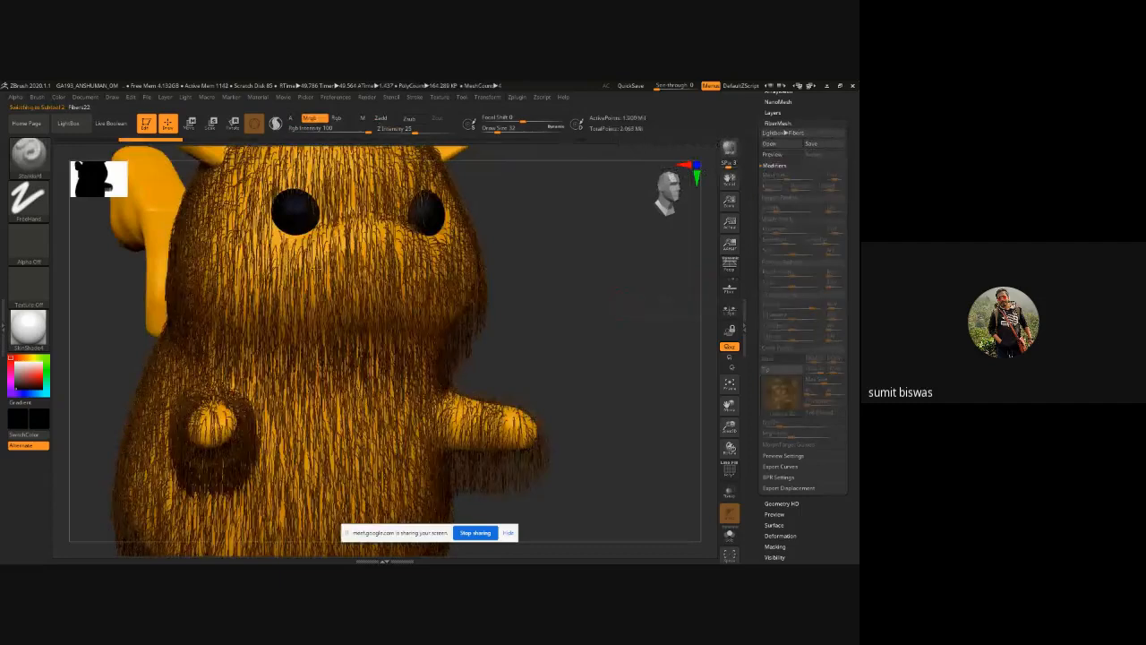
pyautogui.moveTo(648, 313); pyautogui.dragTo(586, 306)
# Step: Check the new fibers in the subtool list, and select the pikachu body subtool
pyautogui.scroll(5, 777, 143)
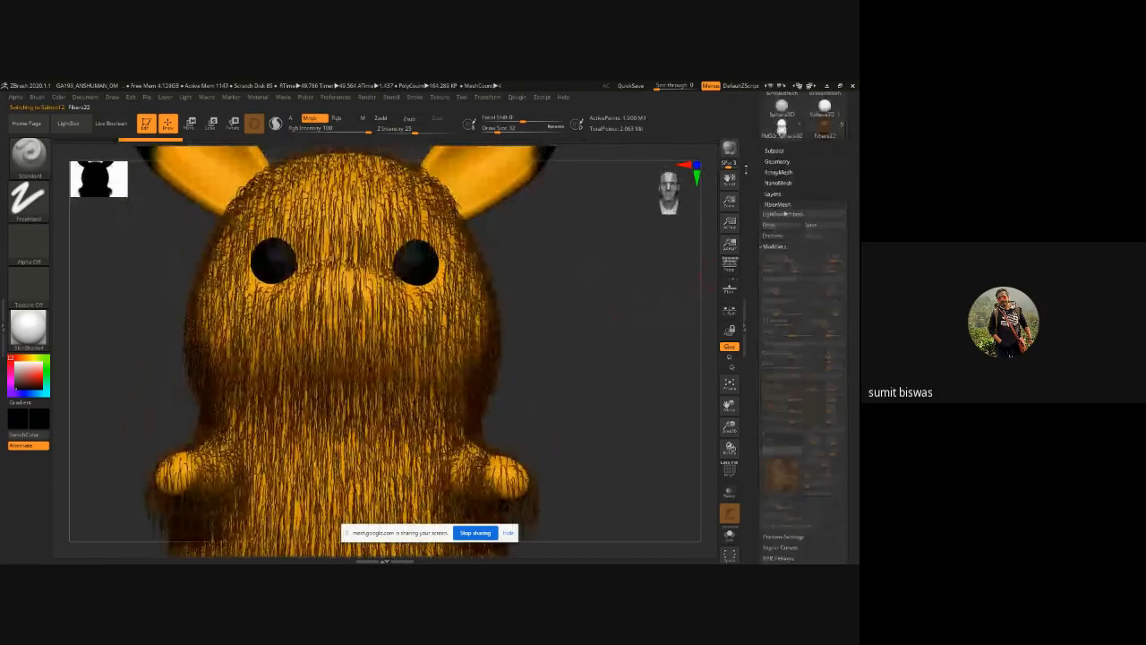
pyautogui.click(775, 161)
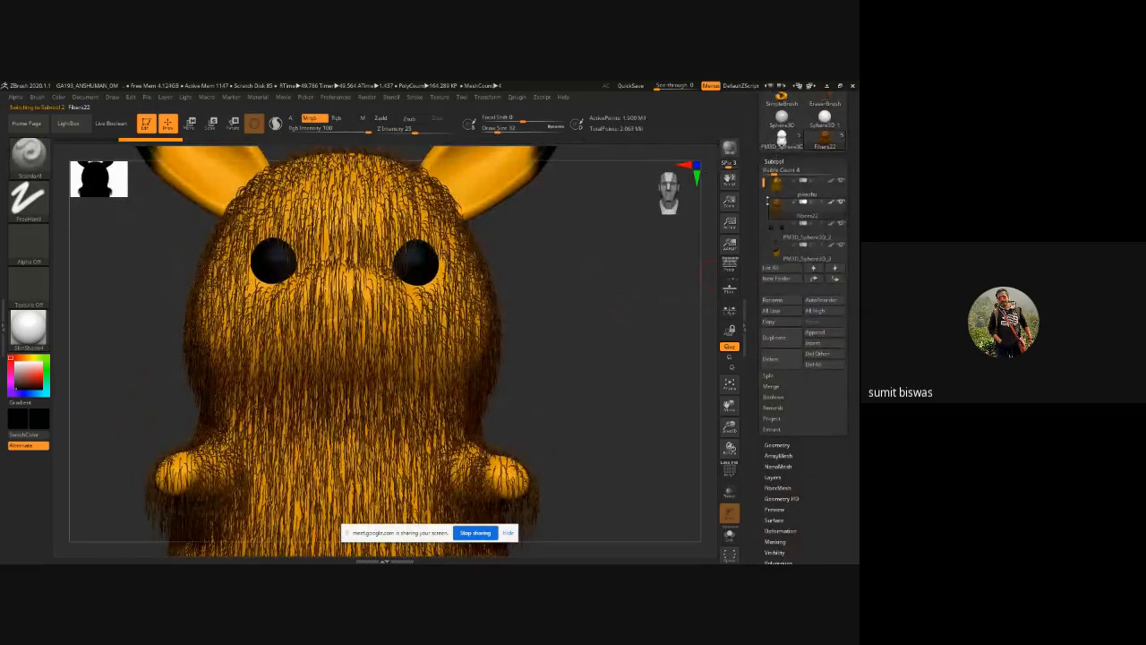
pyautogui.moveTo(804, 216)
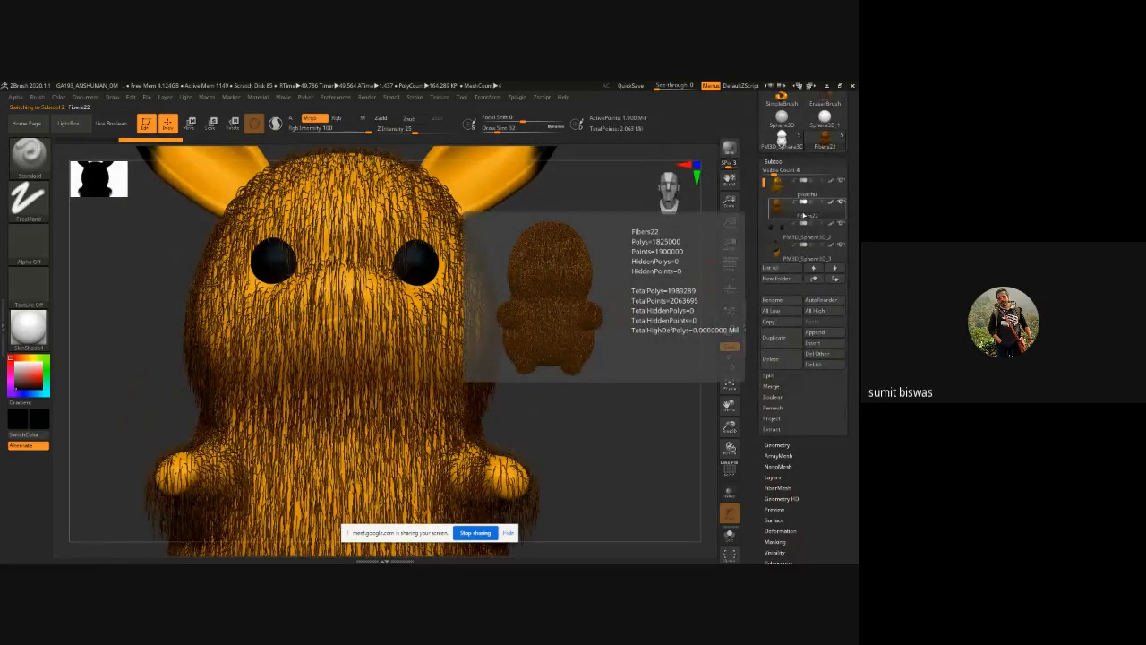
pyautogui.click(834, 193)
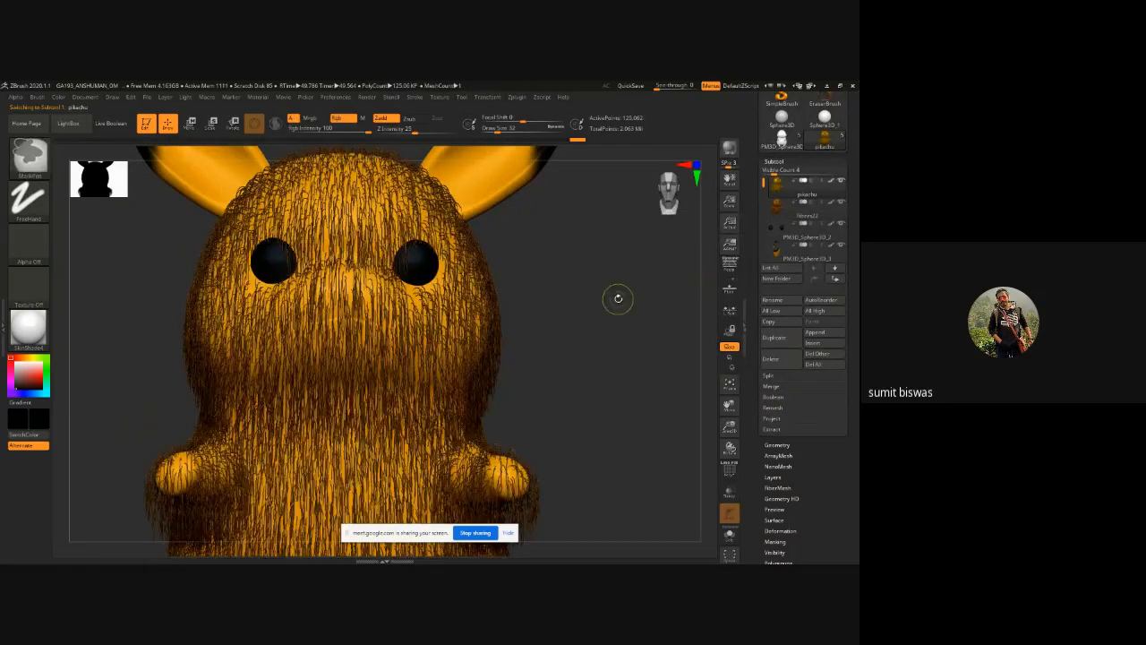
# Step: Select the Fibers22 subtool and inspect the fur around the body and arms
pyautogui.click(826, 216)
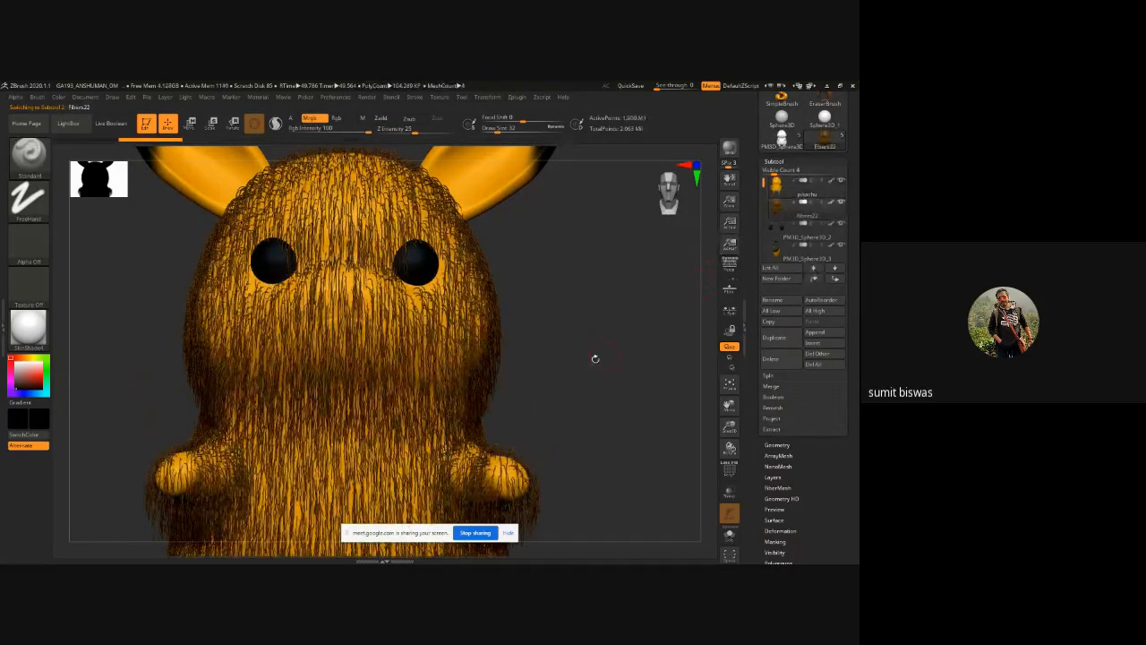
pyautogui.keyDown('alt'); pyautogui.moveTo(595, 358); pyautogui.dragTo(635, 330); pyautogui.keyUp('alt')
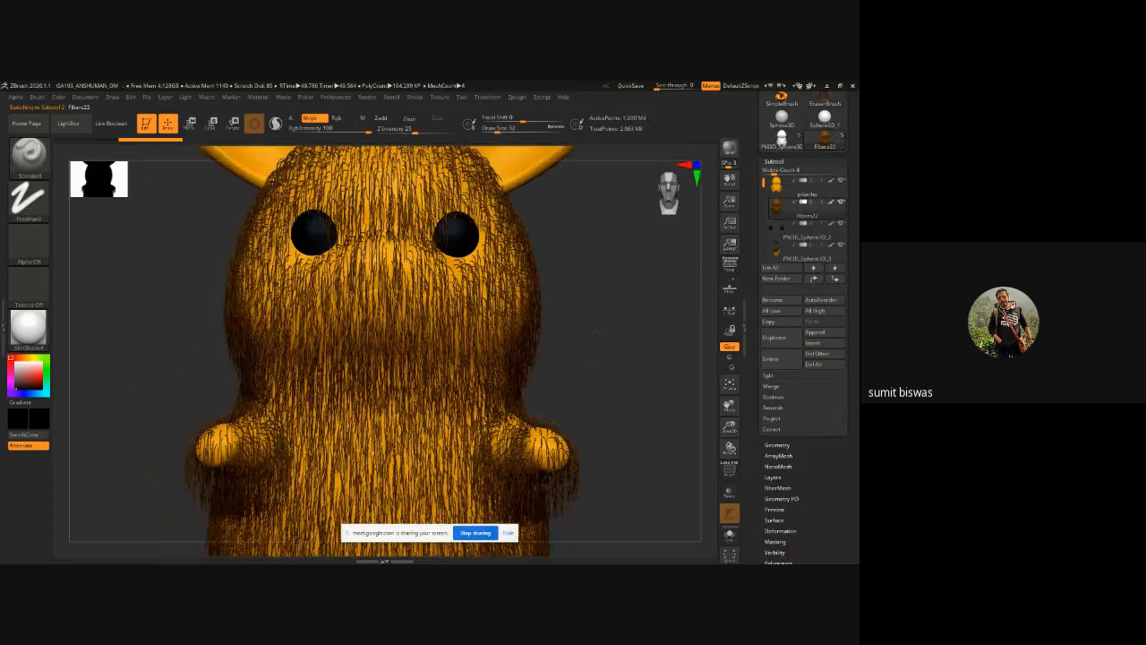
pyautogui.keyDown('alt'); pyautogui.moveTo(185, 475); pyautogui.dragTo(195, 403); pyautogui.keyUp('alt')
pyautogui.moveTo(134, 306); pyautogui.dragTo(215, 304)
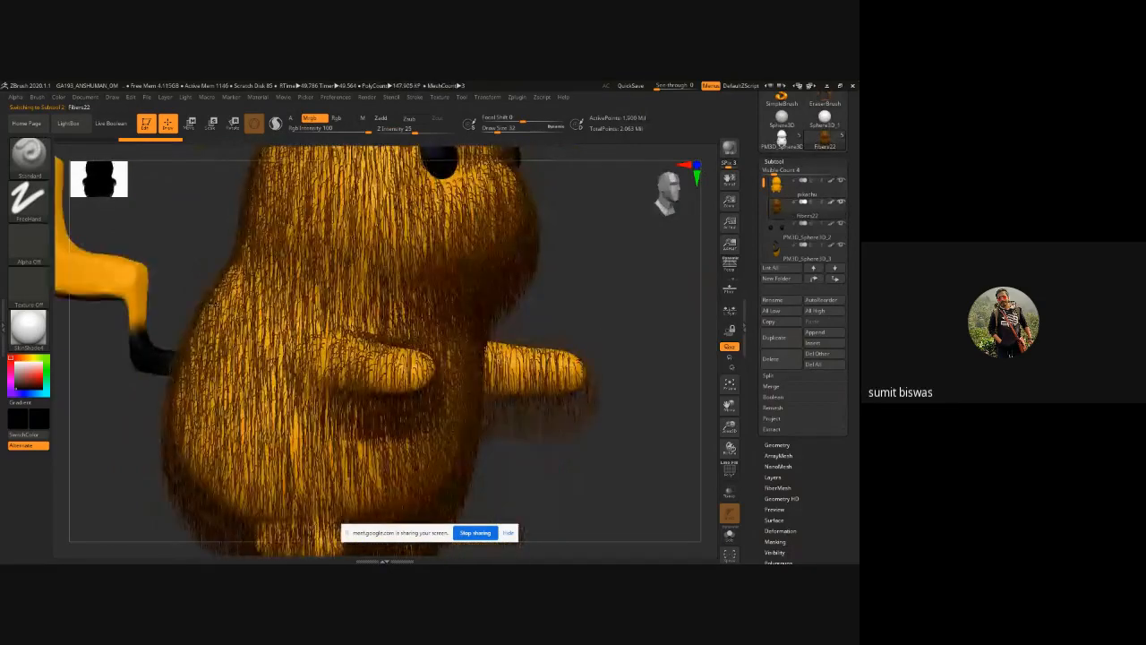
pyautogui.keyDown('shift'); pyautogui.moveTo(609, 358); pyautogui.dragTo(440, 354); pyautogui.keyUp('shift')
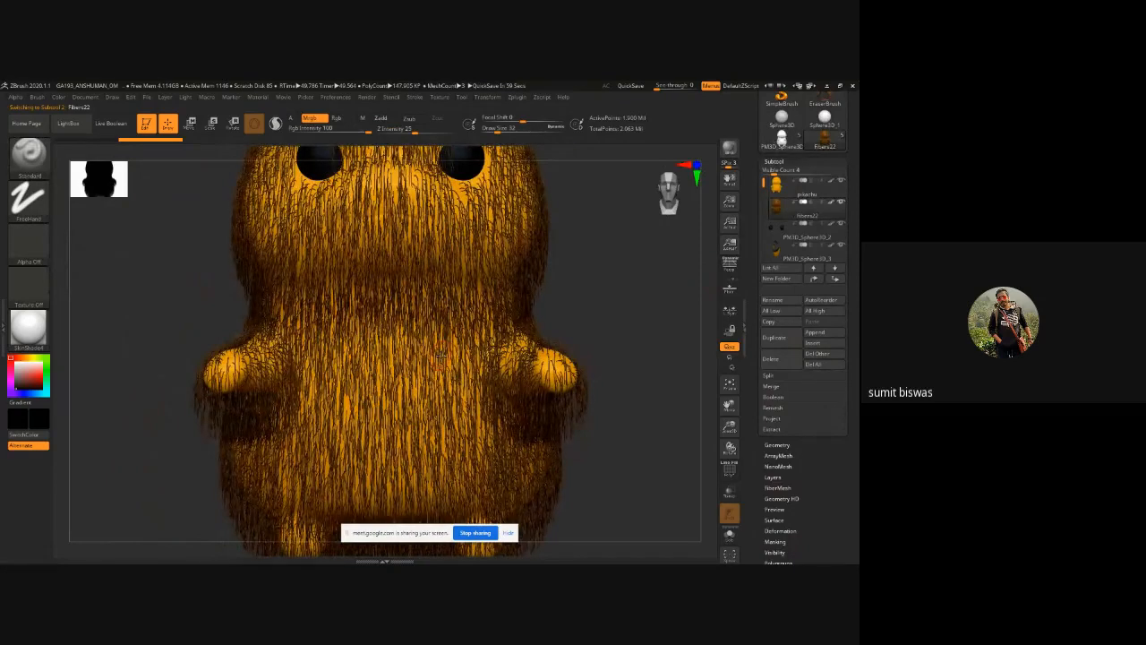
# Step: Choose the GroomHairShort brush for the fibers and set its Z Intensity to 23
pyautogui.click(41, 162)
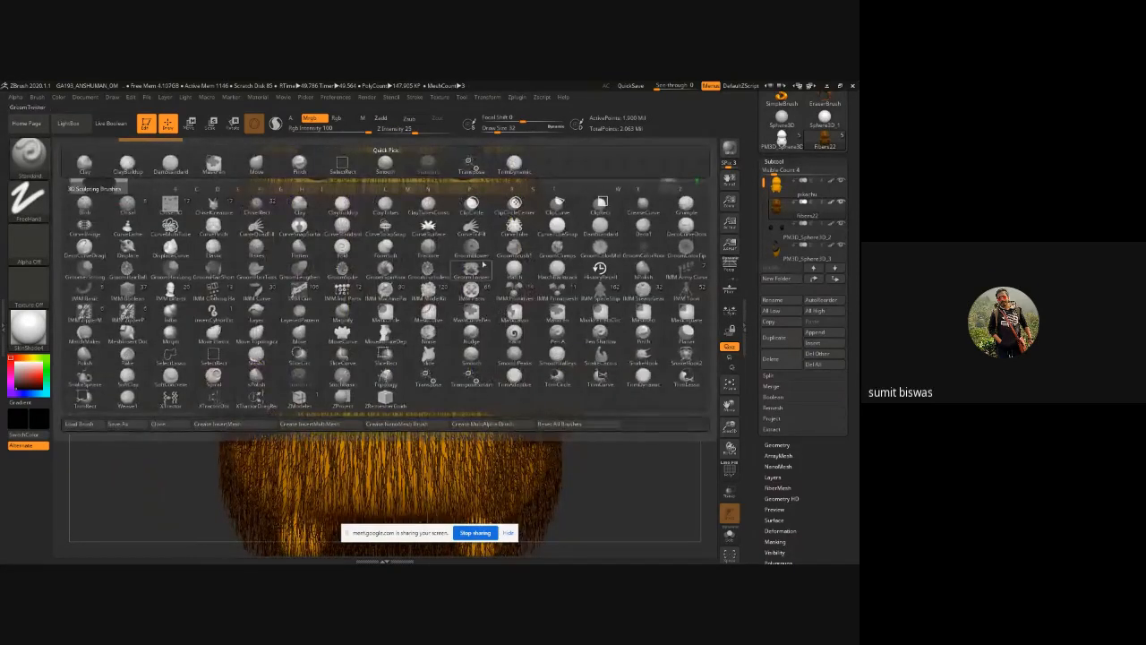
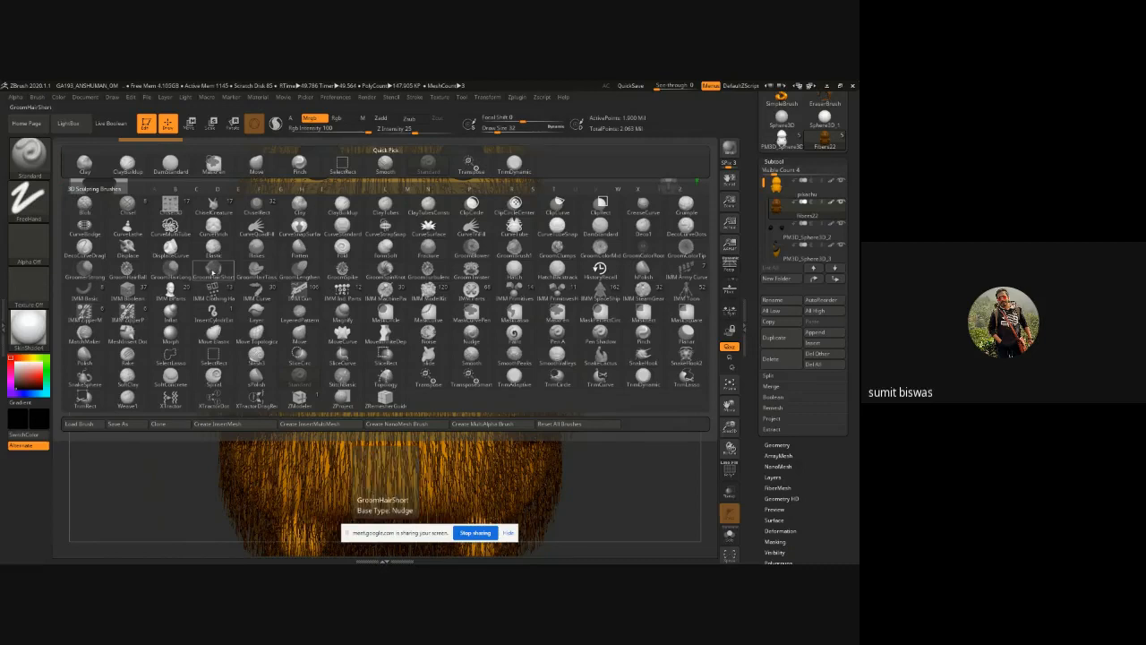
pyautogui.click(213, 266)
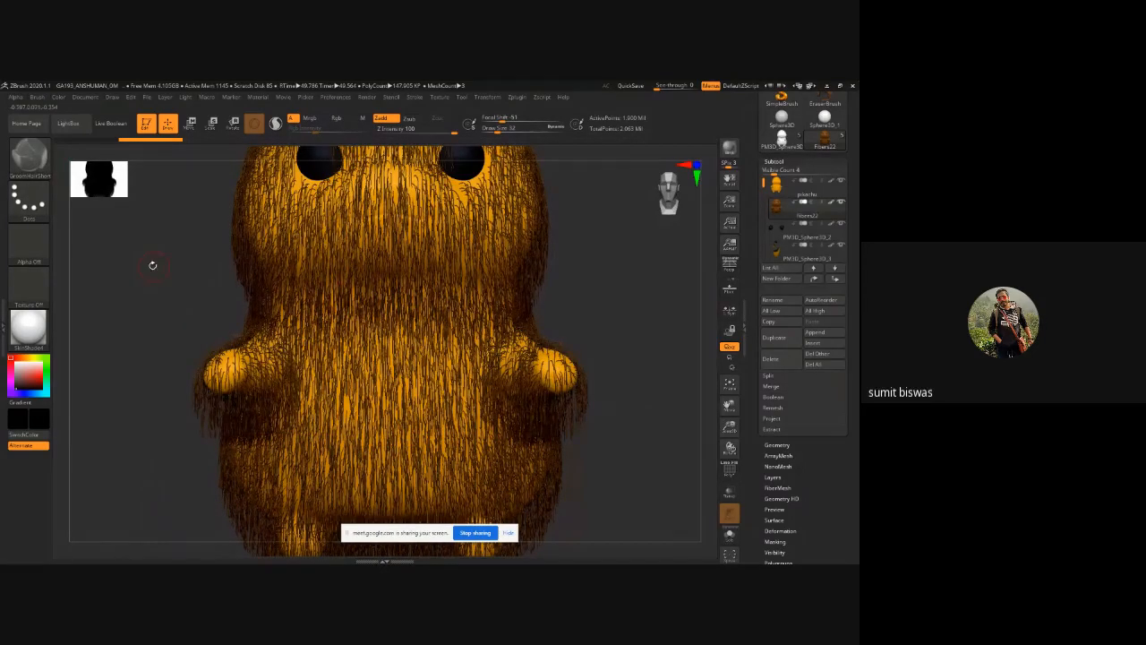
pyautogui.moveTo(153, 265); pyautogui.dragTo(160, 288)
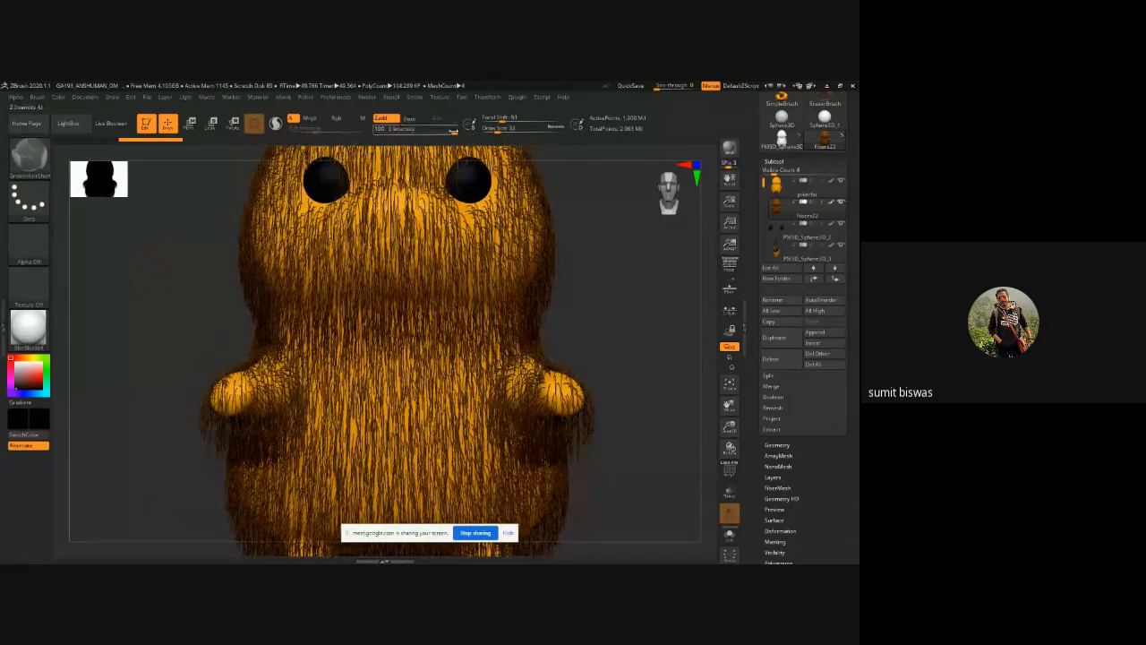
pyautogui.moveTo(453, 132); pyautogui.dragTo(412, 132)
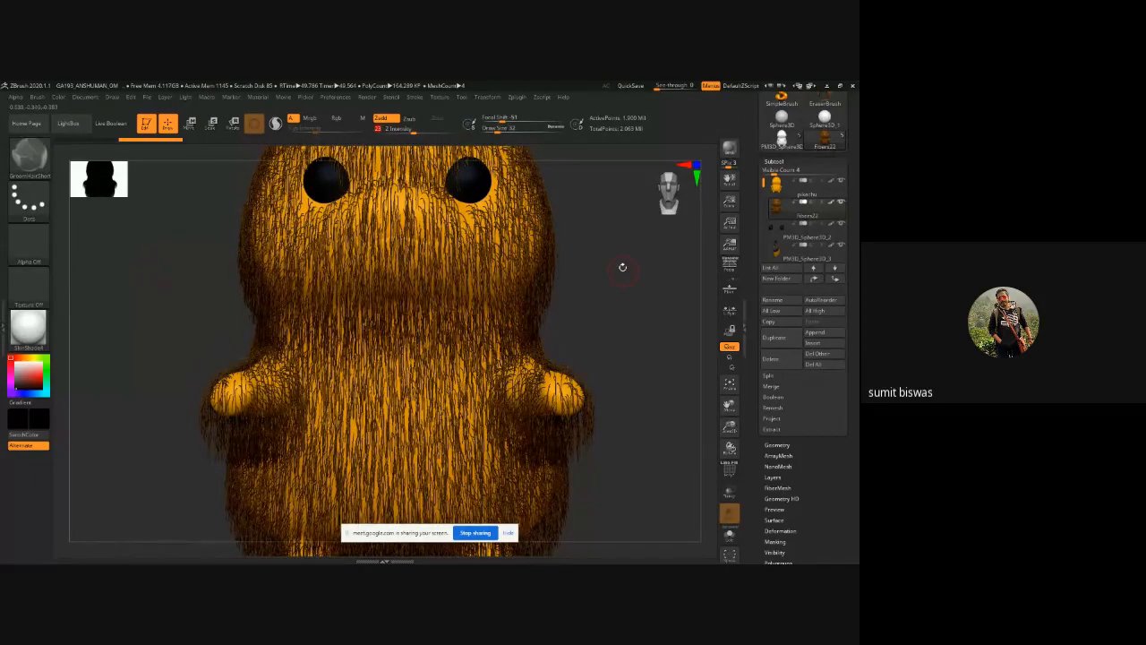
pyautogui.moveTo(622, 267); pyautogui.dragTo(620, 285)
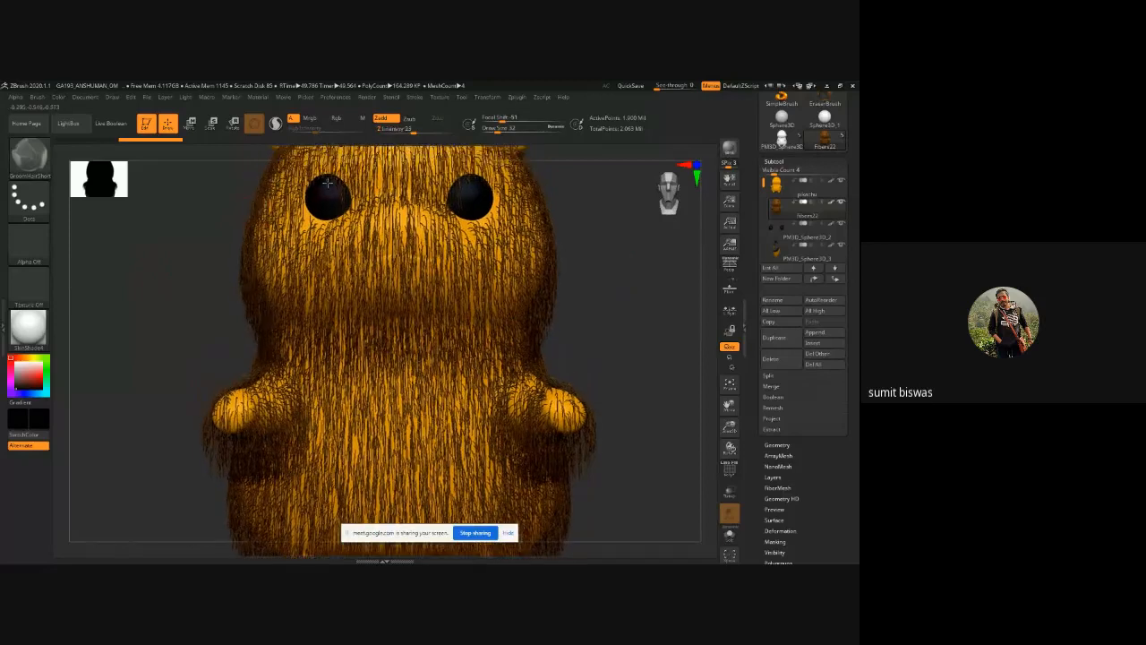
# Step: Groom the fur on the head and the sides of the body with the GroomHairShort brush at Draw Size 64
pyautogui.moveTo(204, 208); pyautogui.dragTo(268, 295)
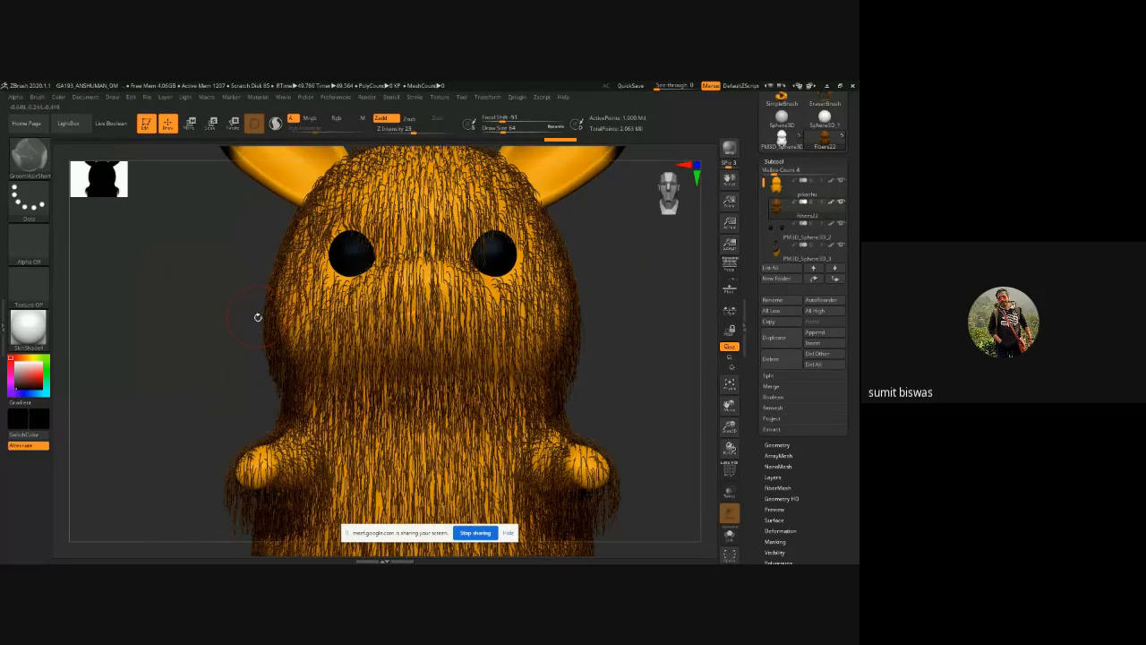
pyautogui.moveTo(258, 317); pyautogui.dragTo(274, 374)
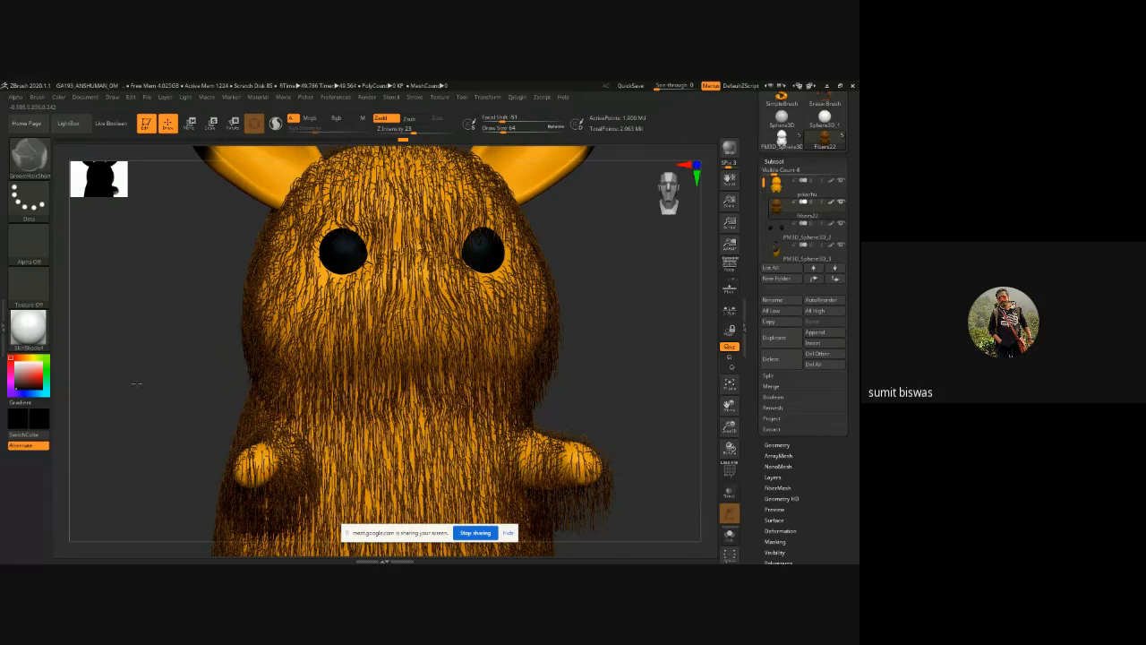
pyautogui.moveTo(136, 383); pyautogui.dragTo(295, 387)
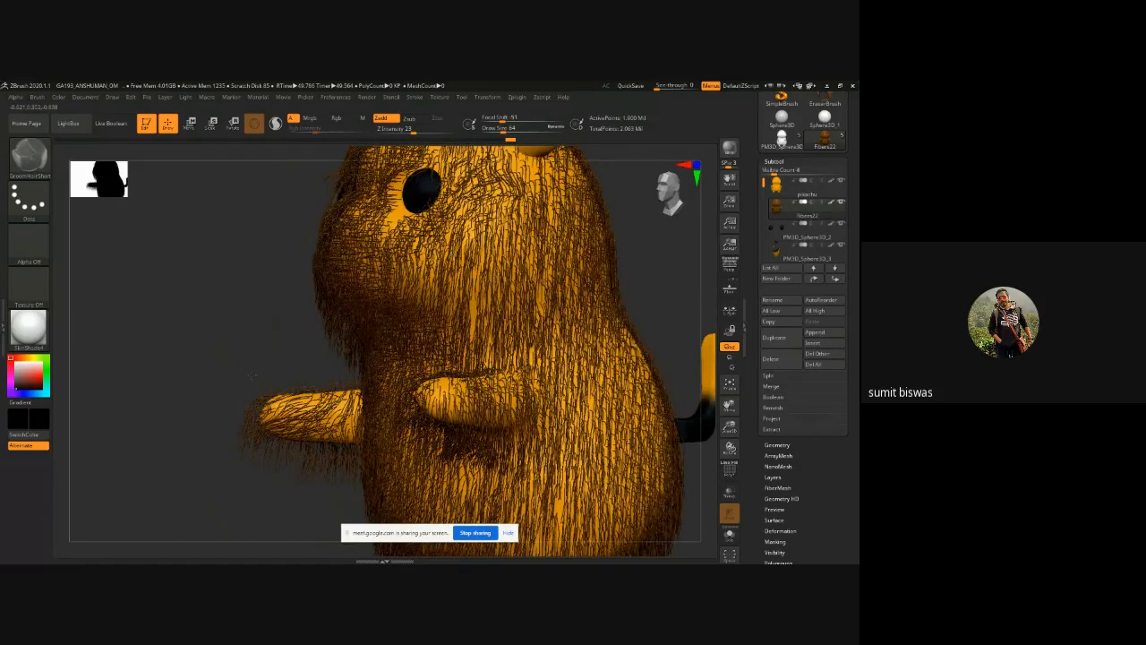
pyautogui.moveTo(253, 376); pyautogui.dragTo(368, 279)
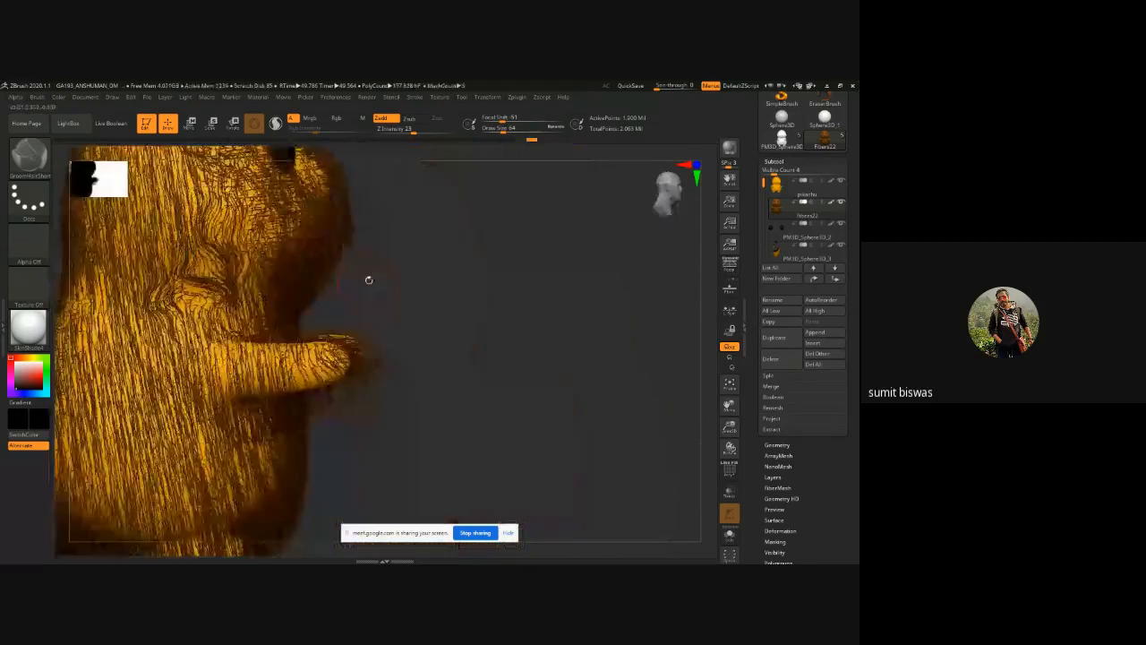
pyautogui.moveTo(226, 260); pyautogui.dragTo(222, 172)
pyautogui.moveTo(468, 260)
pyautogui.mouseDown()
pyautogui.moveTo(486, 271)
pyautogui.moveTo(295, 197)
pyautogui.moveTo(346, 256)
pyautogui.moveTo(303, 294)
pyautogui.mouseUp()
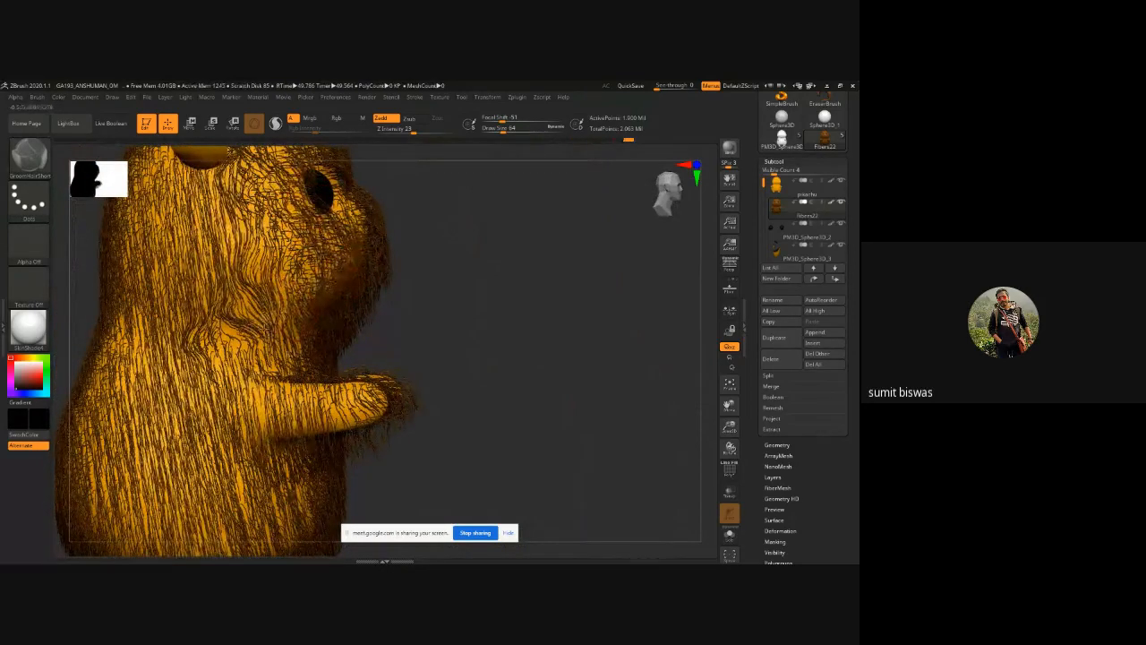
# Step: Comb the fur along the arms and chest, and inspect the grooming from the front and at an angle
pyautogui.keyDown('alt'); pyautogui.moveTo(457, 342); pyautogui.dragTo(476, 332); pyautogui.keyUp('alt')
pyautogui.moveTo(353, 394)
pyautogui.mouseDown()
pyautogui.moveTo(285, 405)
pyautogui.moveTo(390, 401)
pyautogui.mouseUp()
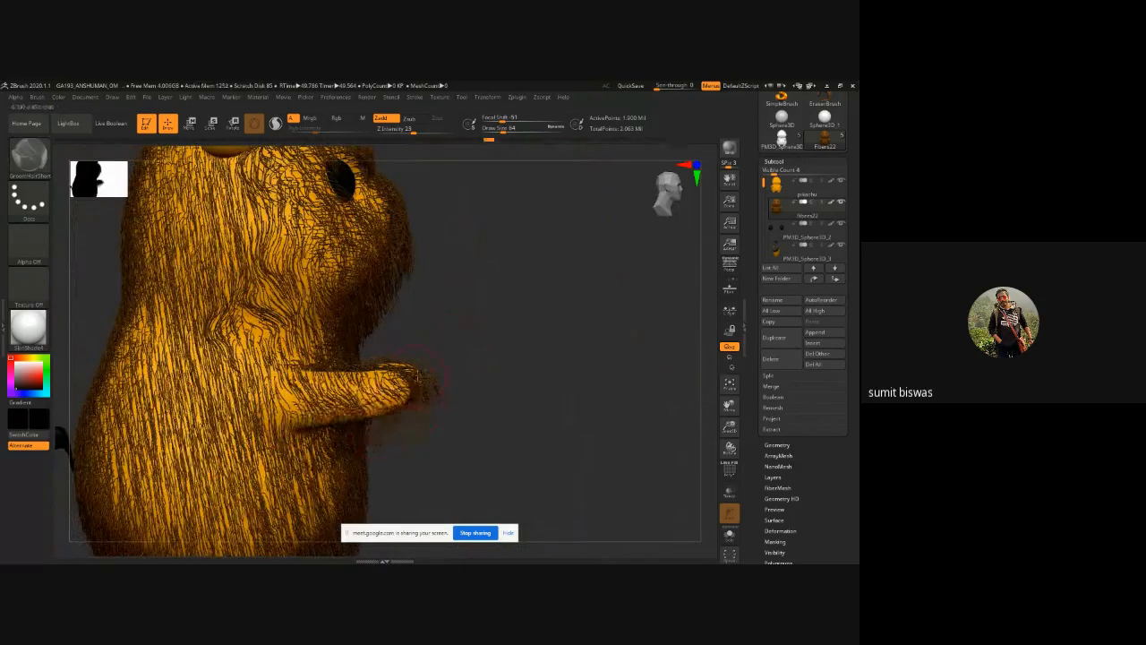
pyautogui.press('shift')
pyautogui.moveTo(320, 374)
pyautogui.keyDown('shift'); pyautogui.mouseDown()
pyautogui.moveTo(394, 380)
pyautogui.moveTo(363, 405)
pyautogui.moveTo(314, 412)
pyautogui.mouseUp(); pyautogui.keyUp('shift')
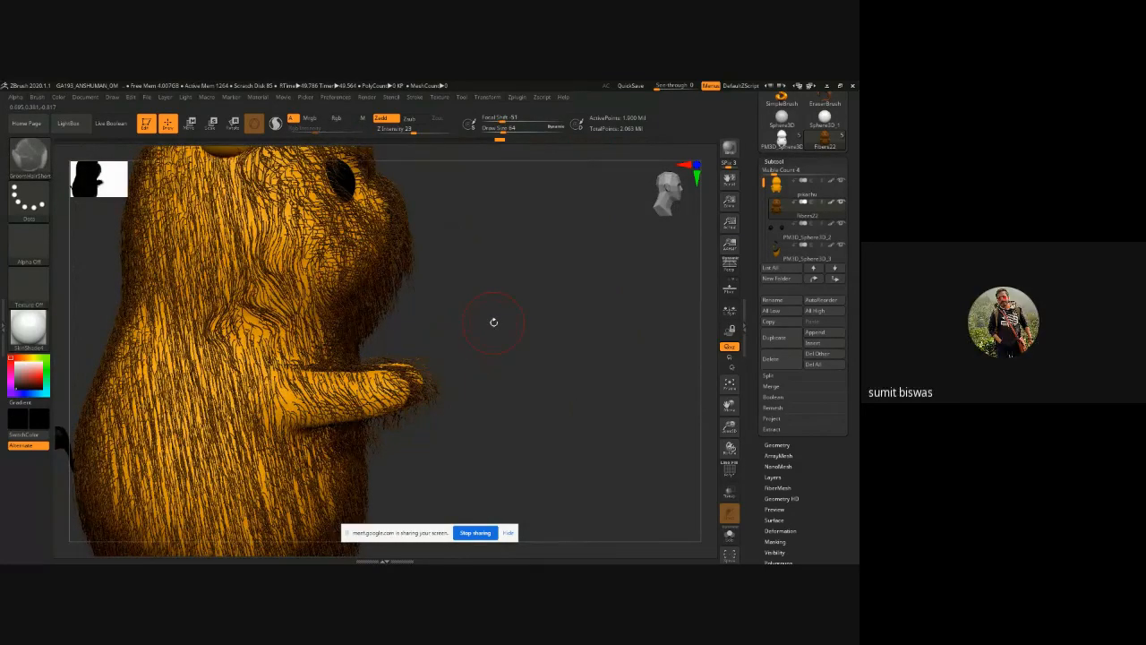
pyautogui.moveTo(493, 322); pyautogui.dragTo(446, 447)
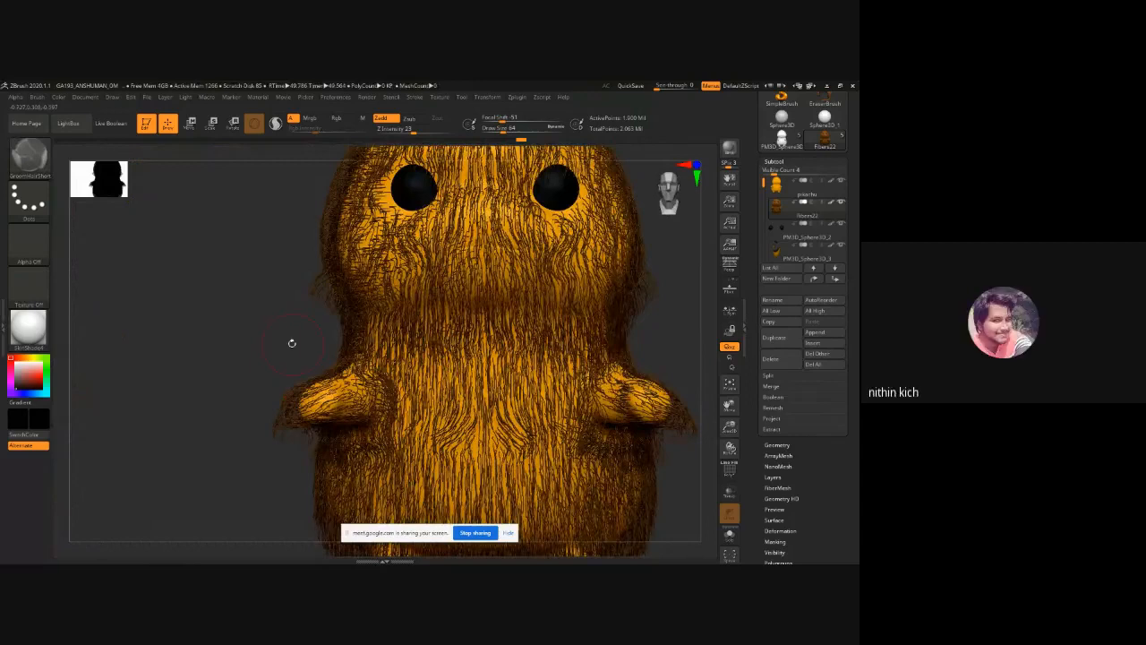
pyautogui.moveTo(292, 343); pyautogui.dragTo(324, 400)
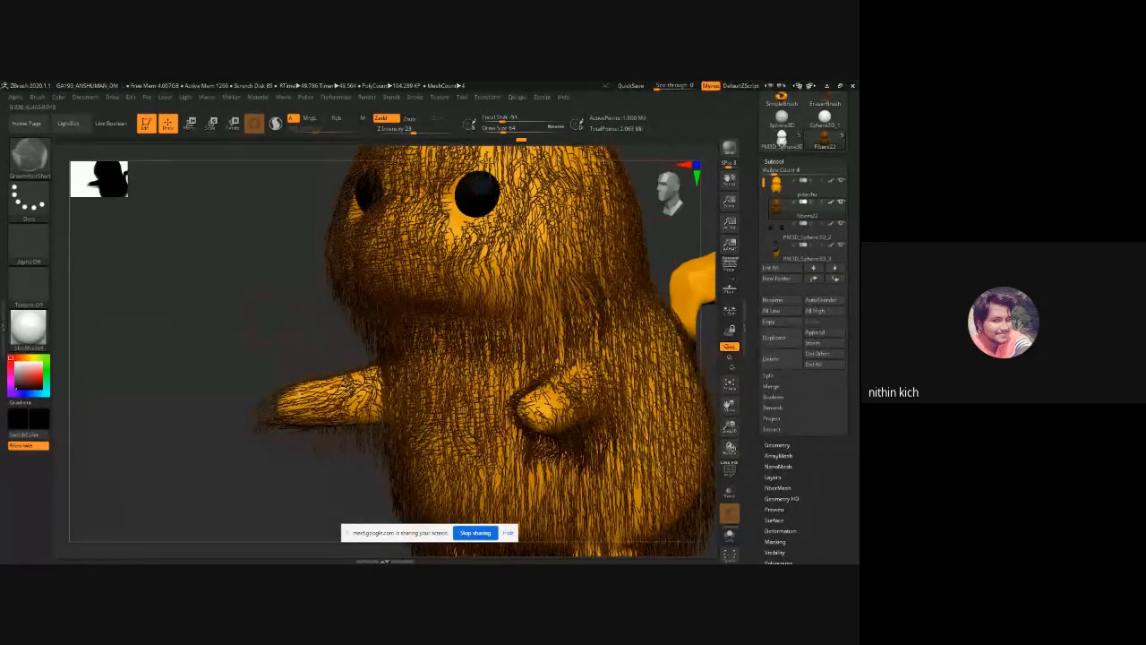
# Step: Fully initialize ZBrush, clearing all customized tools, materials, lights and document data
pyautogui.click(336, 97)
pyautogui.click(351, 115)
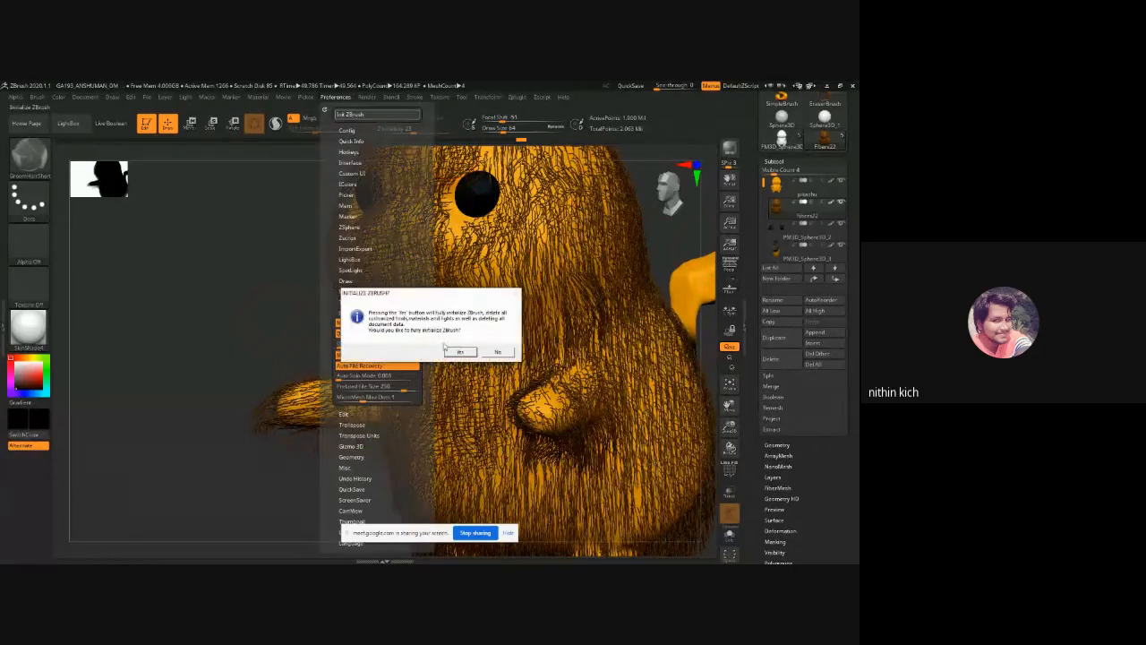
pyautogui.click(461, 351)
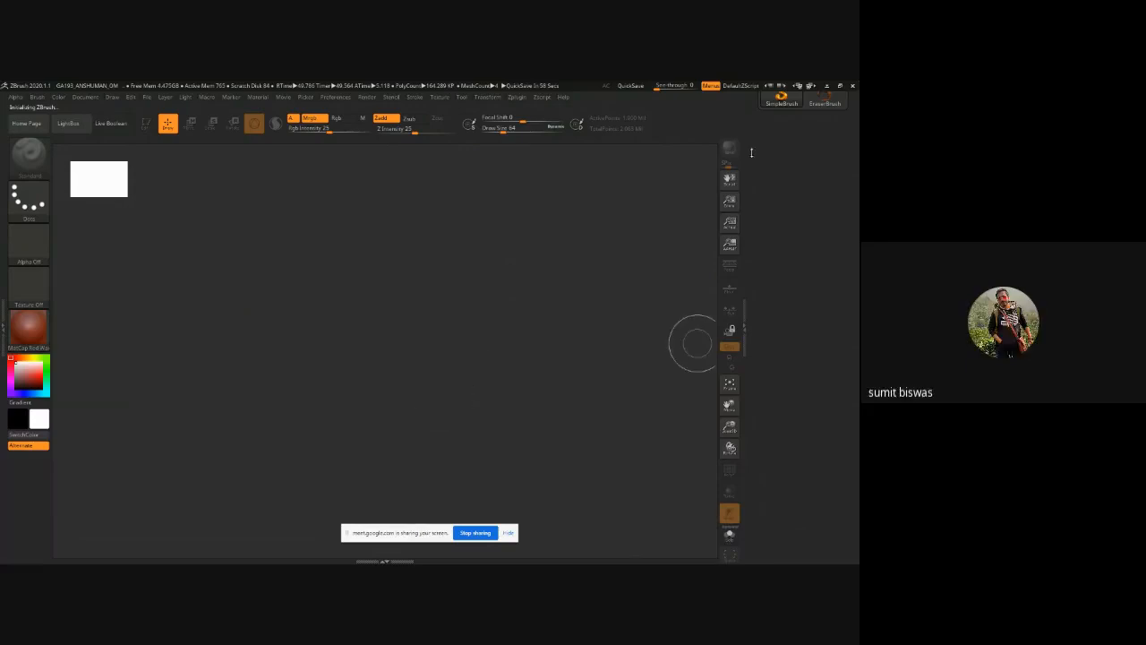
# Step: Draw a Sphere3D in the middle of the empty canvas and enter Edit mode
pyautogui.moveTo(752, 153); pyautogui.dragTo(757, 237)
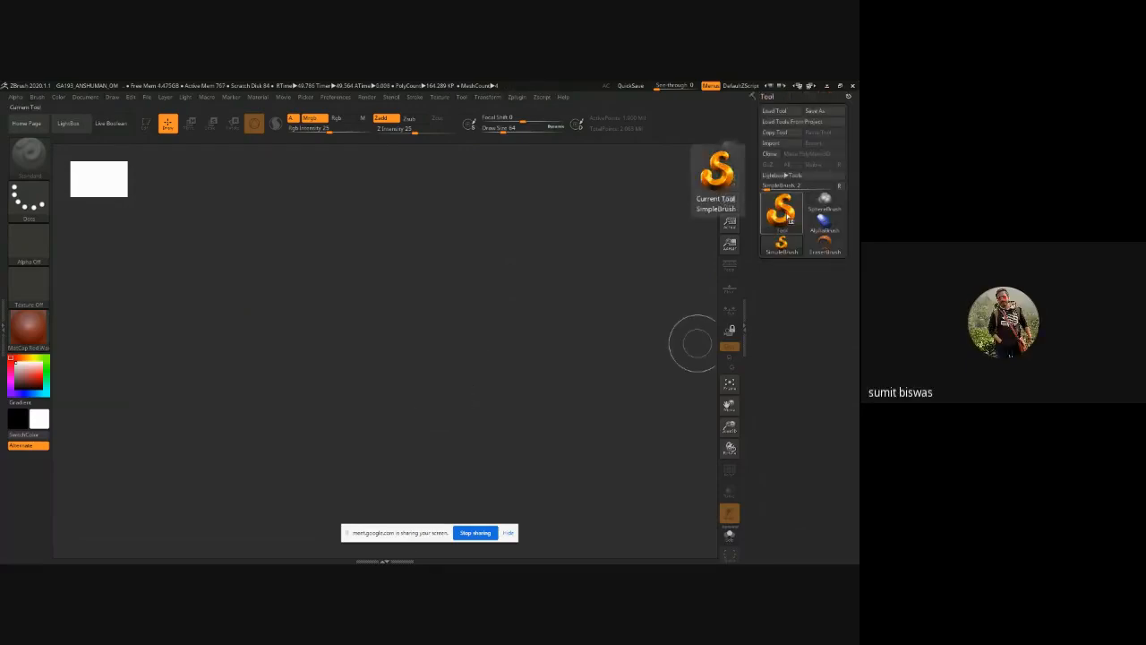
pyautogui.click(783, 213)
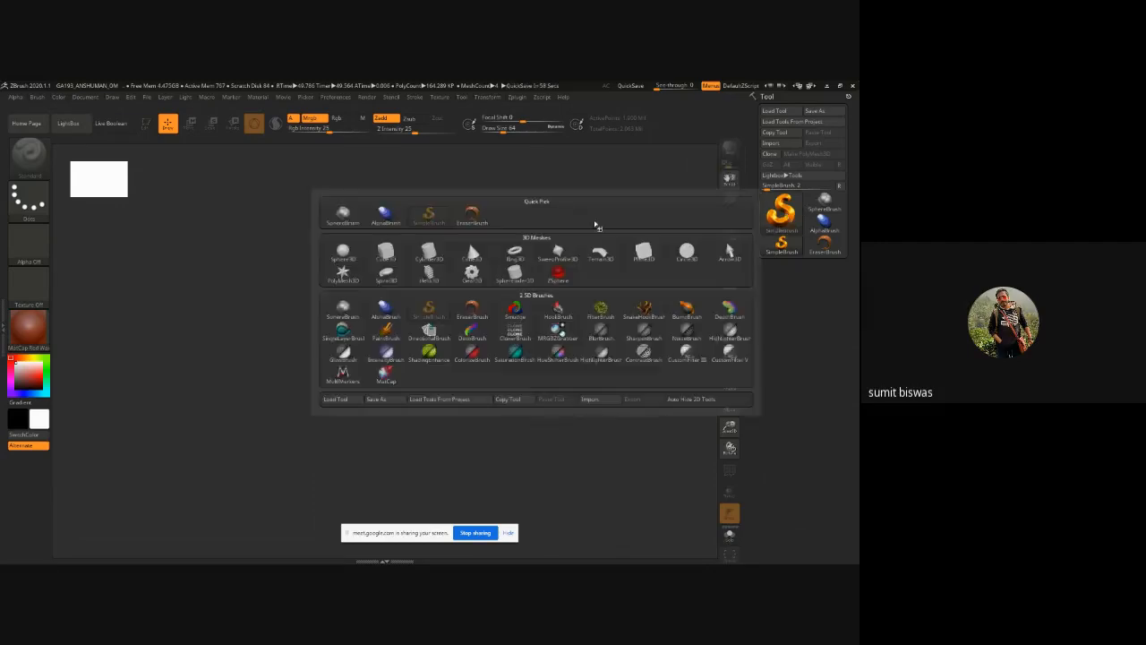
pyautogui.click(349, 255)
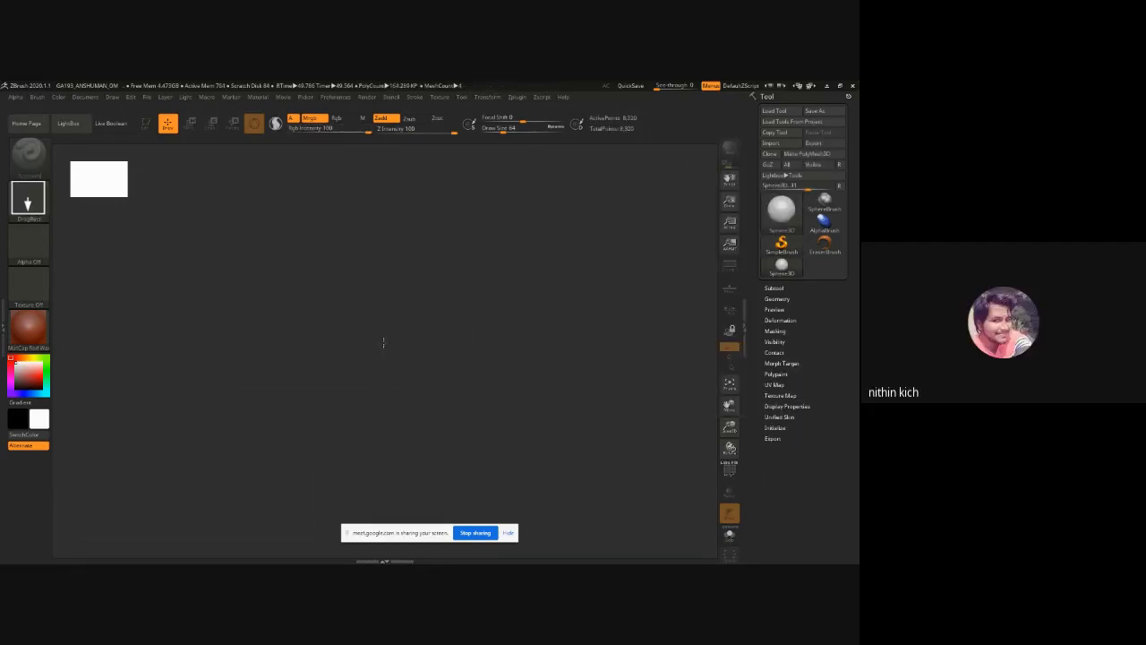
pyautogui.moveTo(384, 340); pyautogui.dragTo(484, 393)
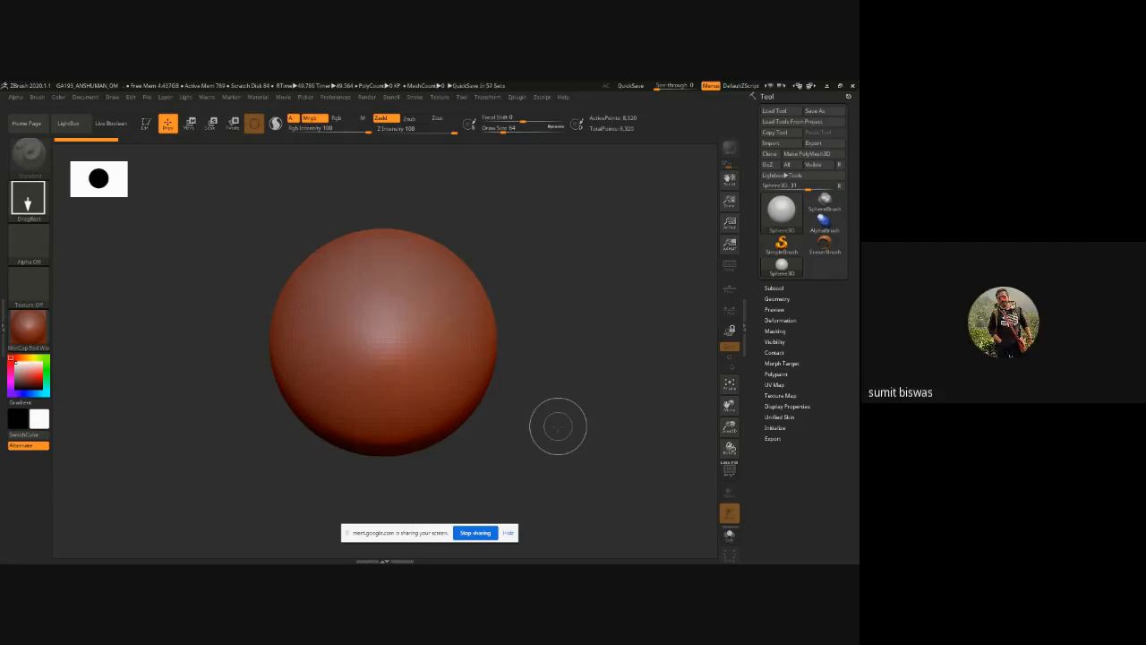
pyautogui.press('t')
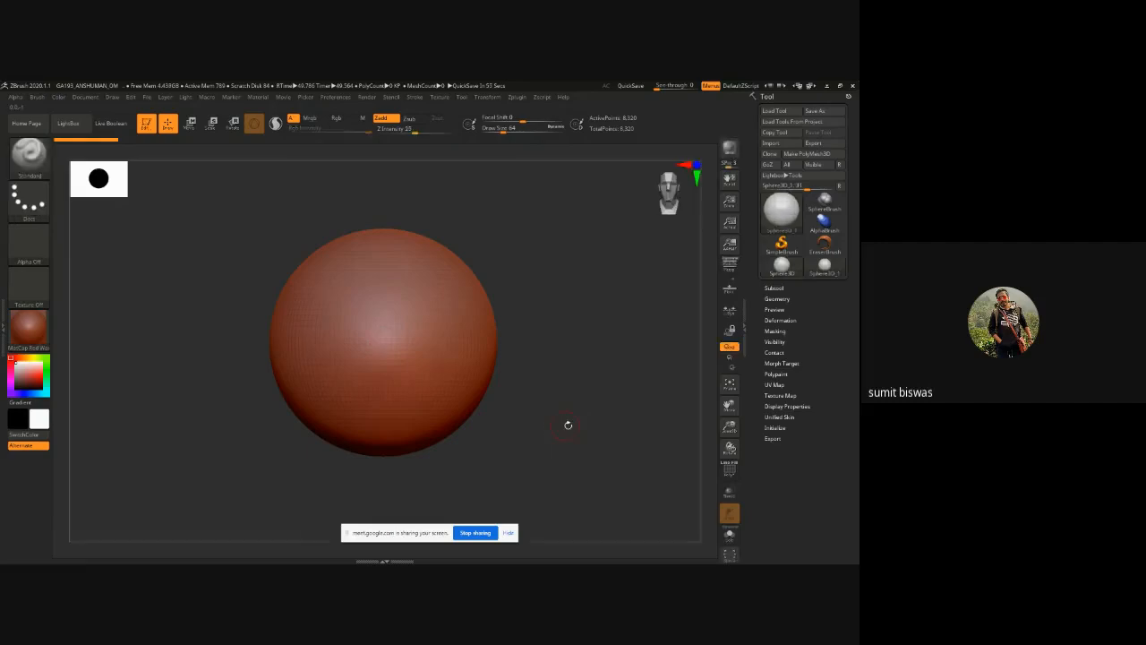
pyautogui.press('ctrl')
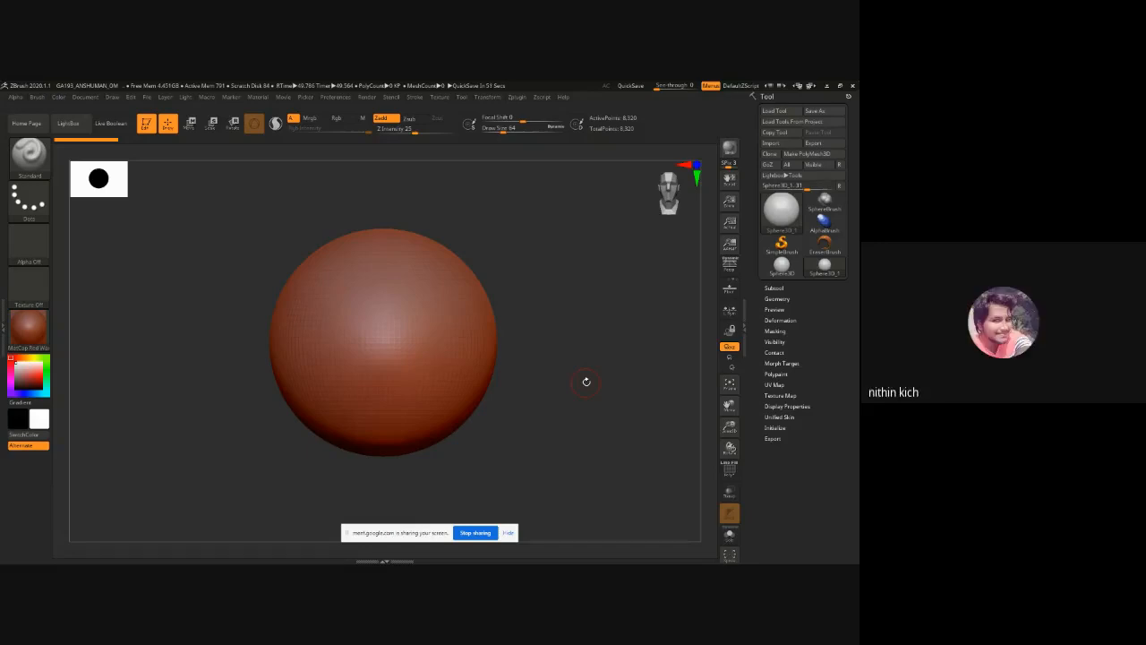
# Step: Apply BasicMaterial2 to the sphere and convert it to a PolyMesh3D
pyautogui.click(32, 335)
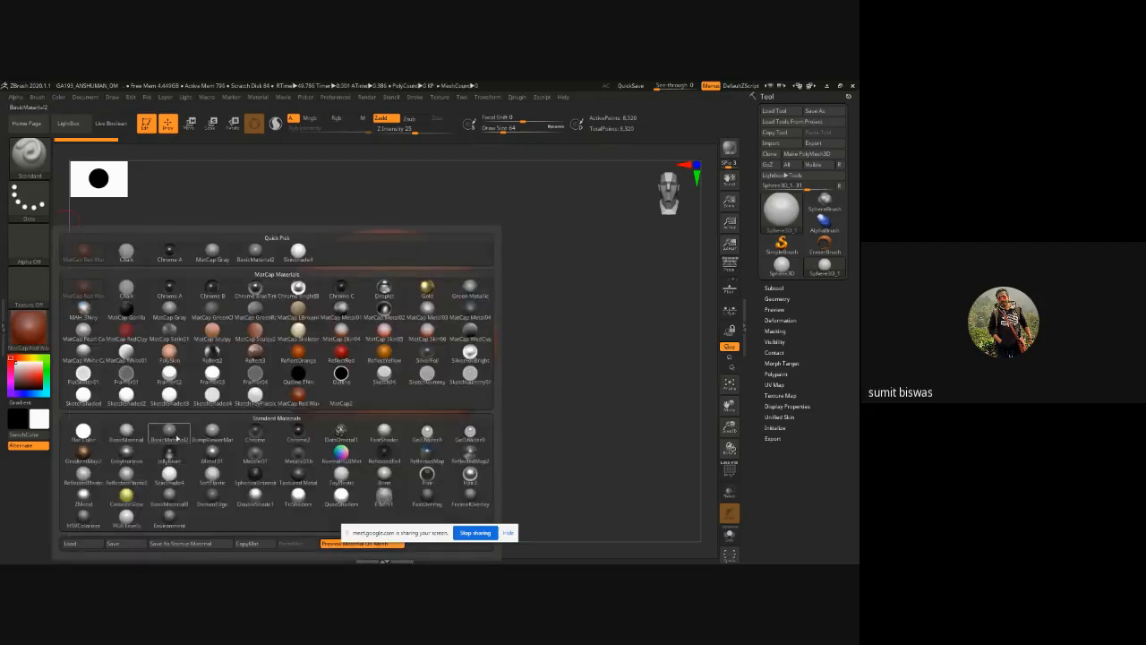
pyautogui.click(168, 444)
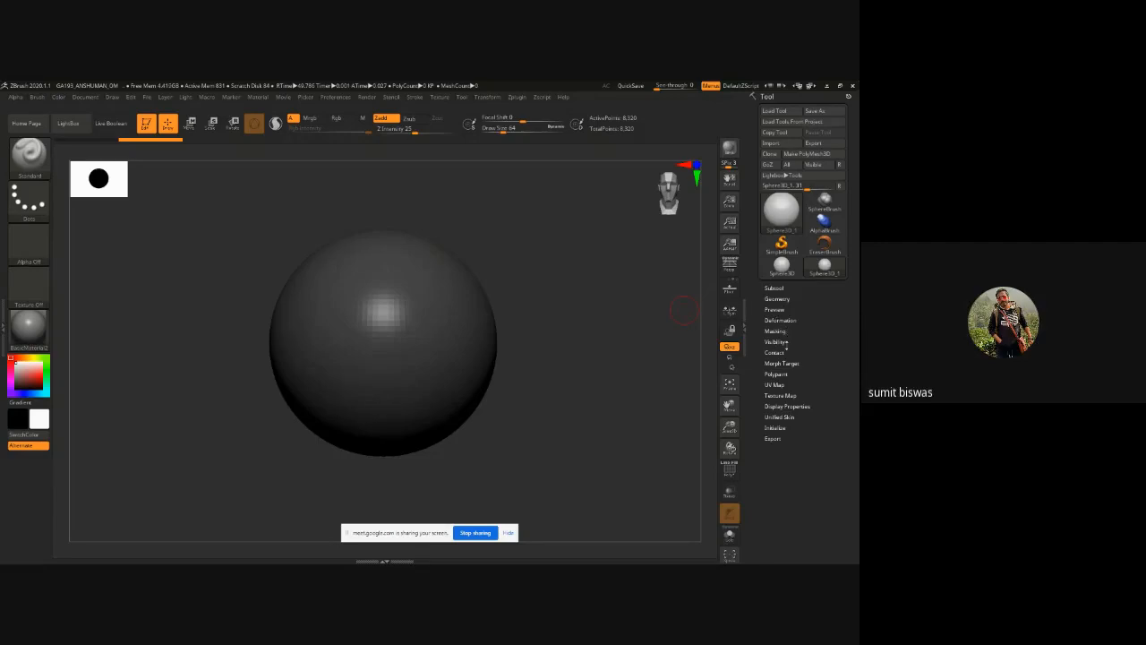
pyautogui.click(807, 153)
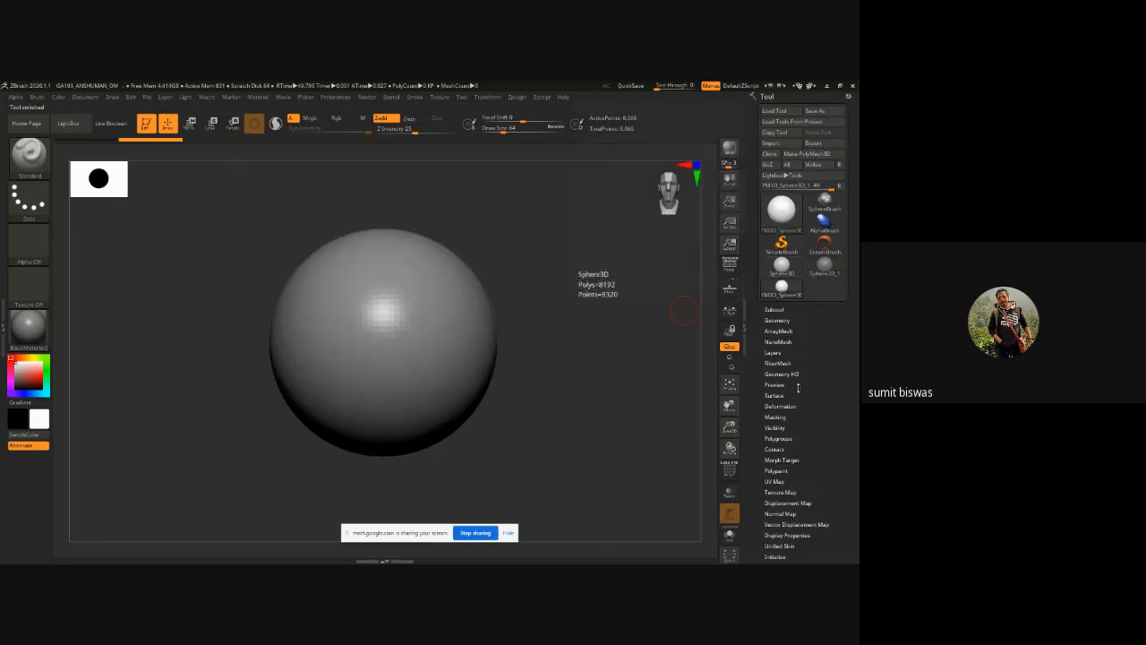
# Step: Load the Fibers142.ZFP preset from the LightBox fibers onto the sphere and inspect the FiberMesh preview
pyautogui.click(776, 363)
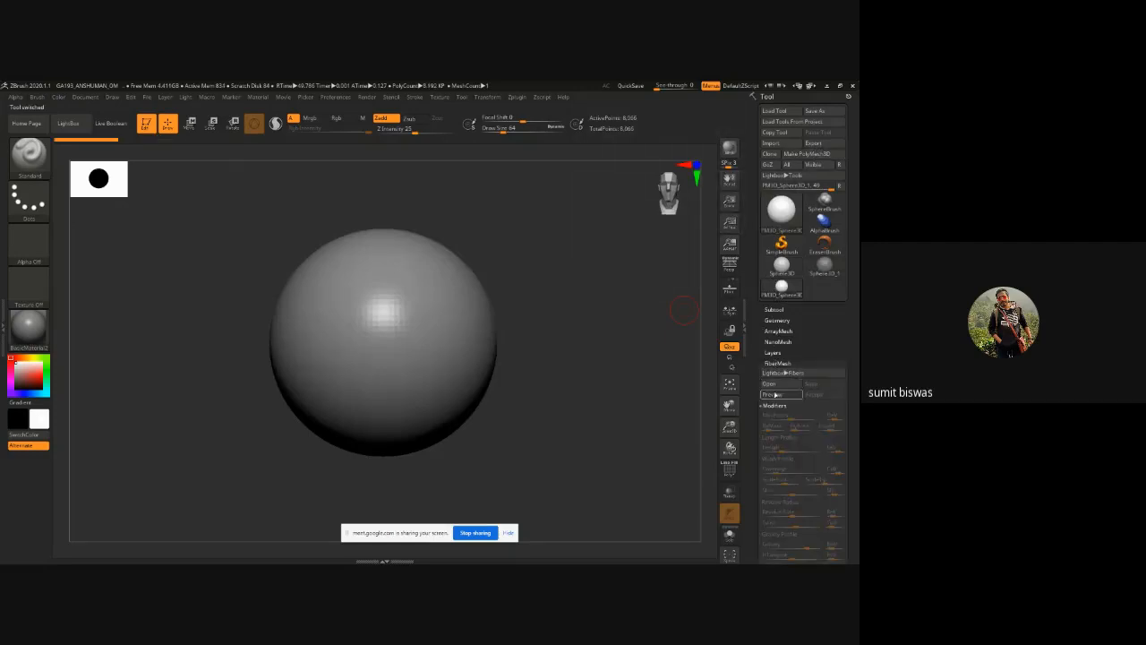
pyautogui.click(68, 126)
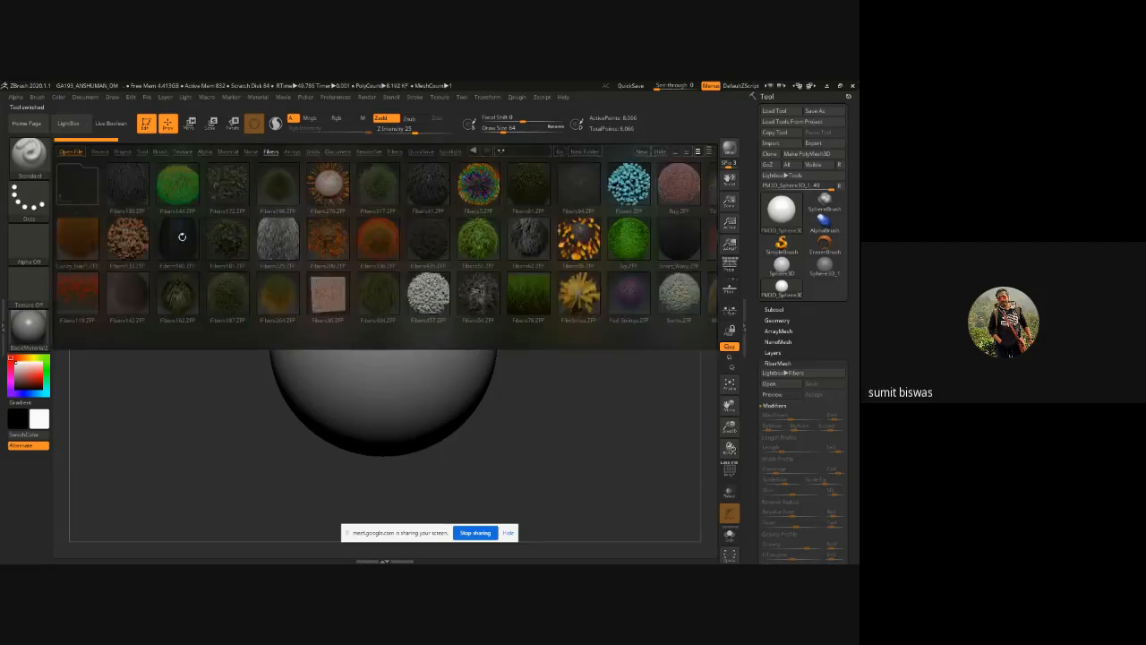
pyautogui.doubleClick(130, 294)
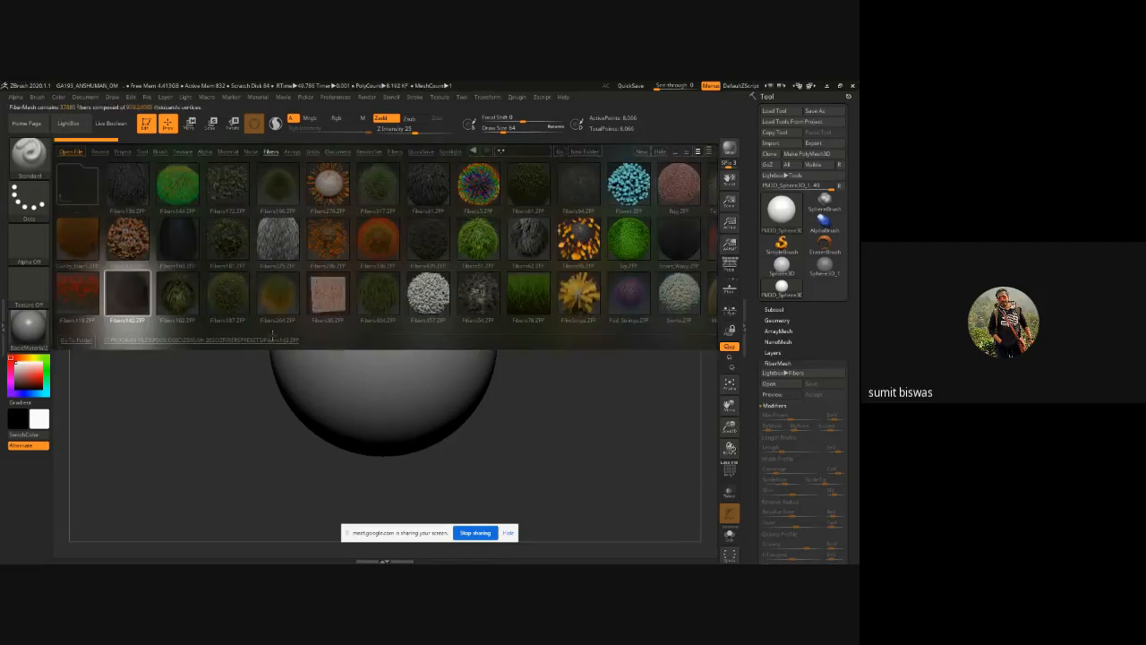
pyautogui.press(',')
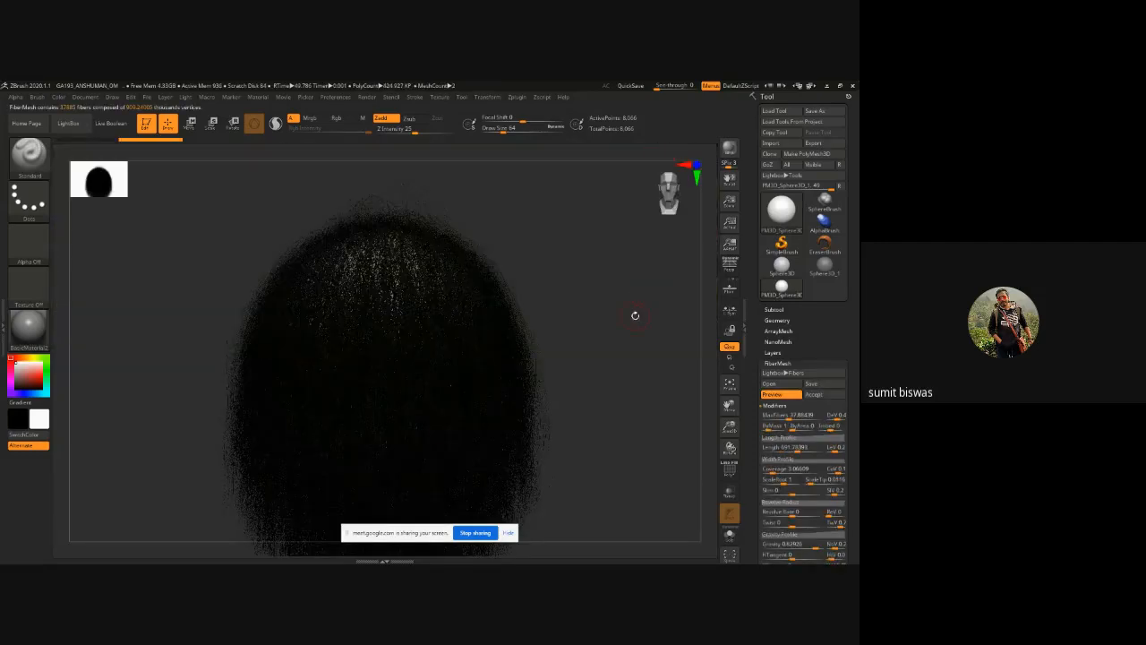
pyautogui.keyDown('ctrl'); pyautogui.moveTo(598, 336); pyautogui.dragTo(535, 322, button='right'); pyautogui.keyUp('ctrl')
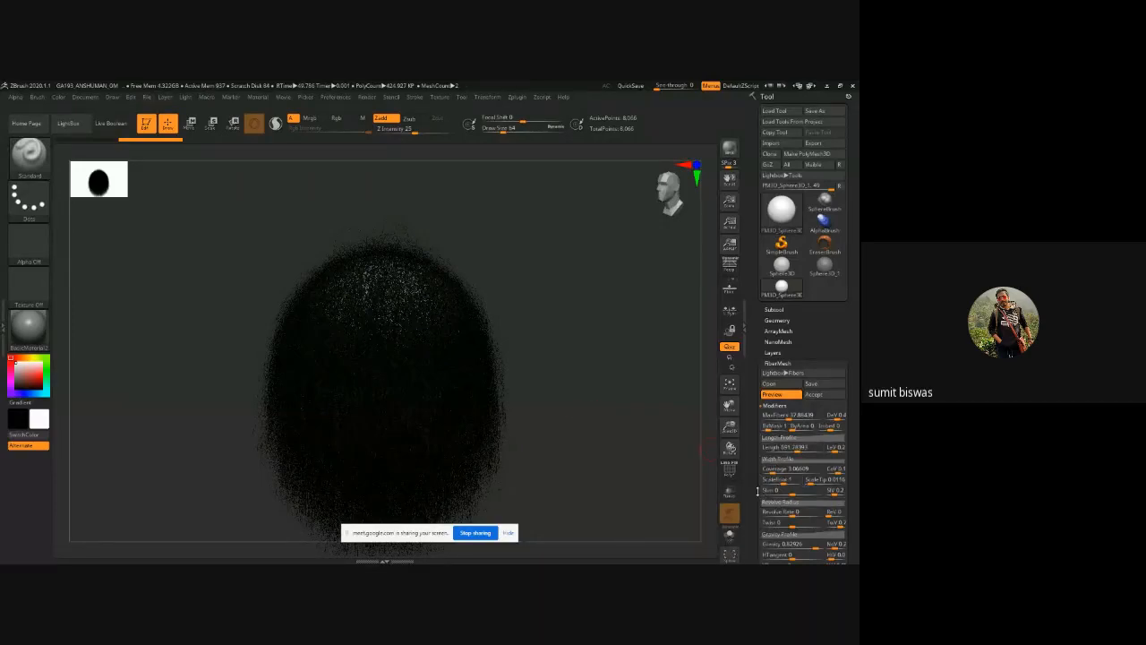
# Step: Set the fiber gravity to 0 and inspect the fibers around the sphere from several angles
pyautogui.scroll(-1, 754, 491)
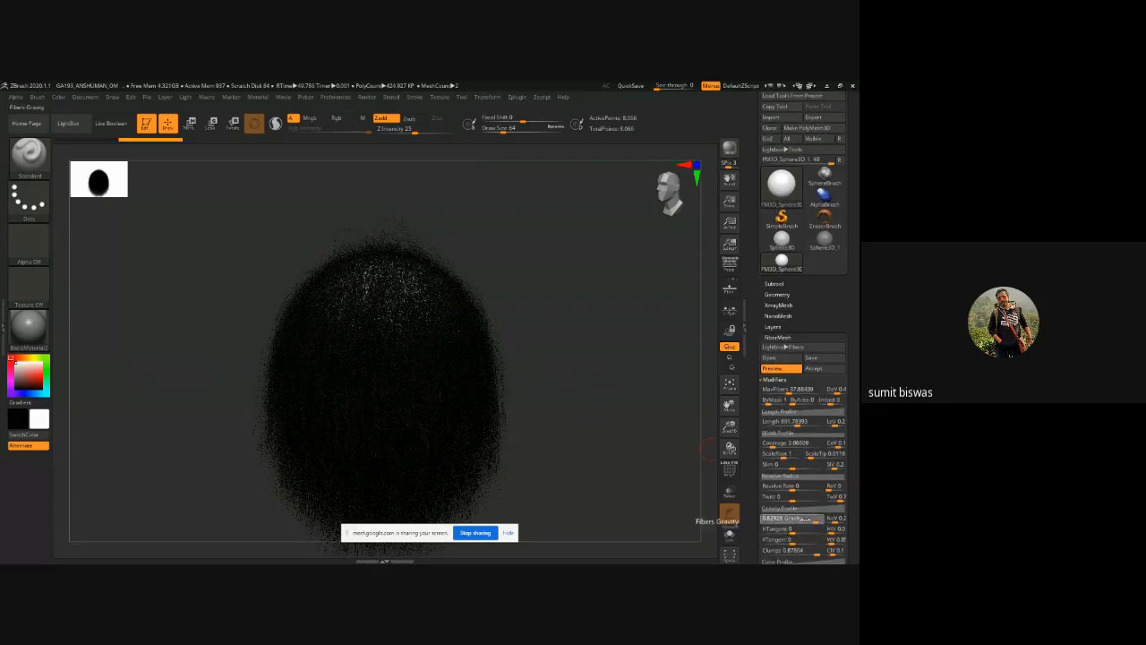
pyautogui.write('0')
pyautogui.press('Return')
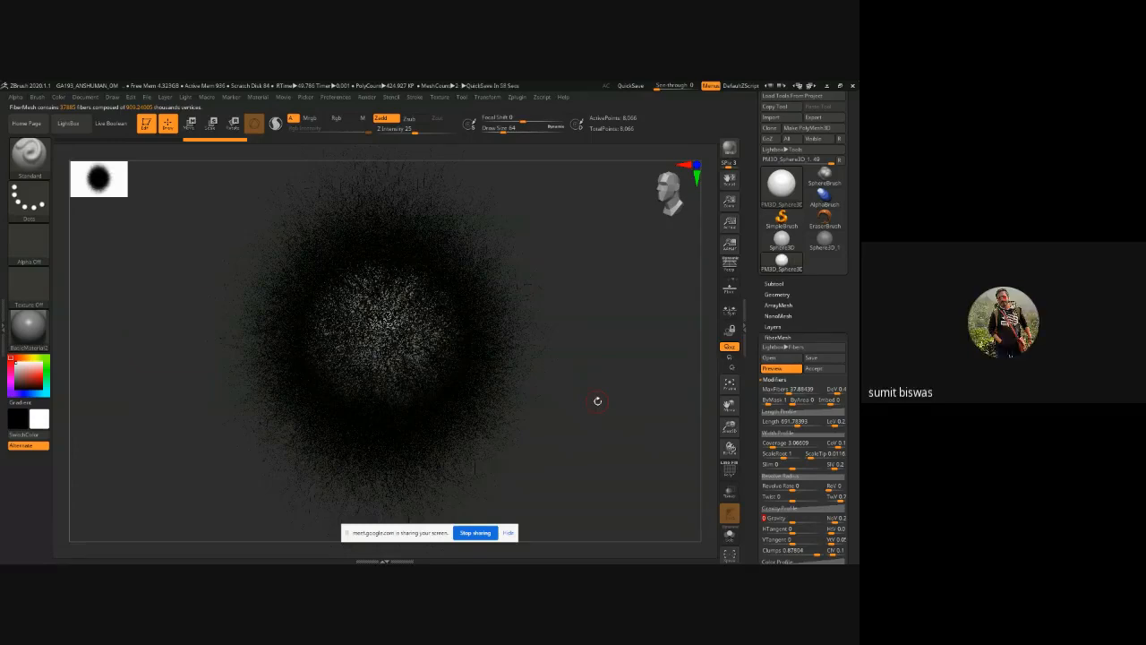
pyautogui.moveTo(610, 398); pyautogui.dragTo(562, 397)
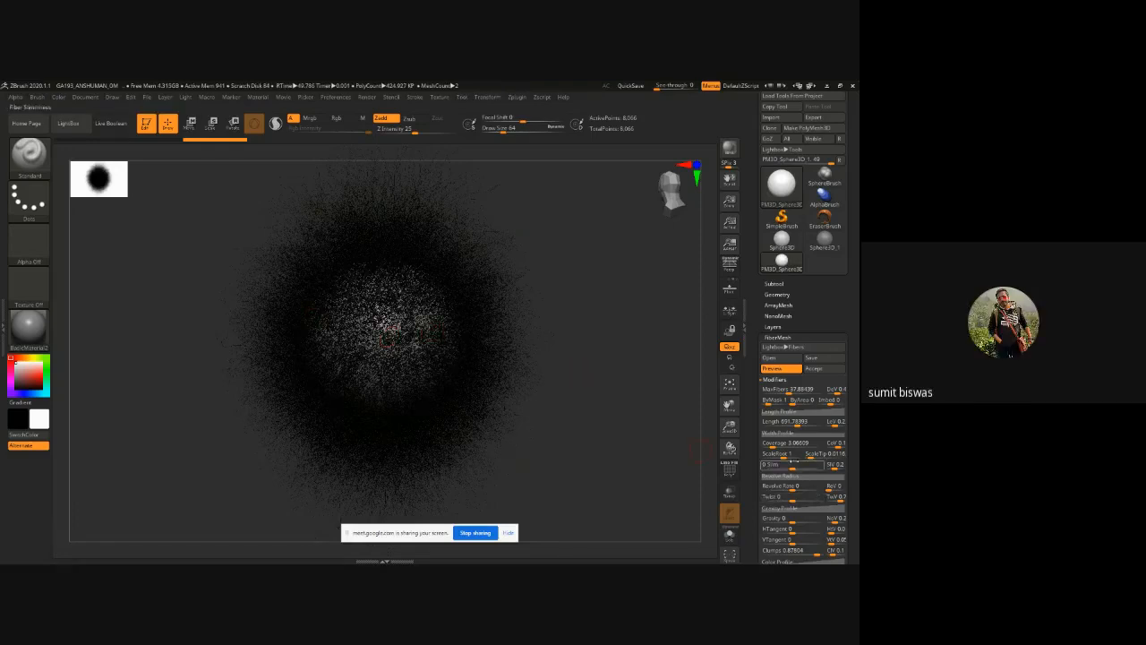
pyautogui.moveTo(591, 417); pyautogui.dragTo(568, 407)
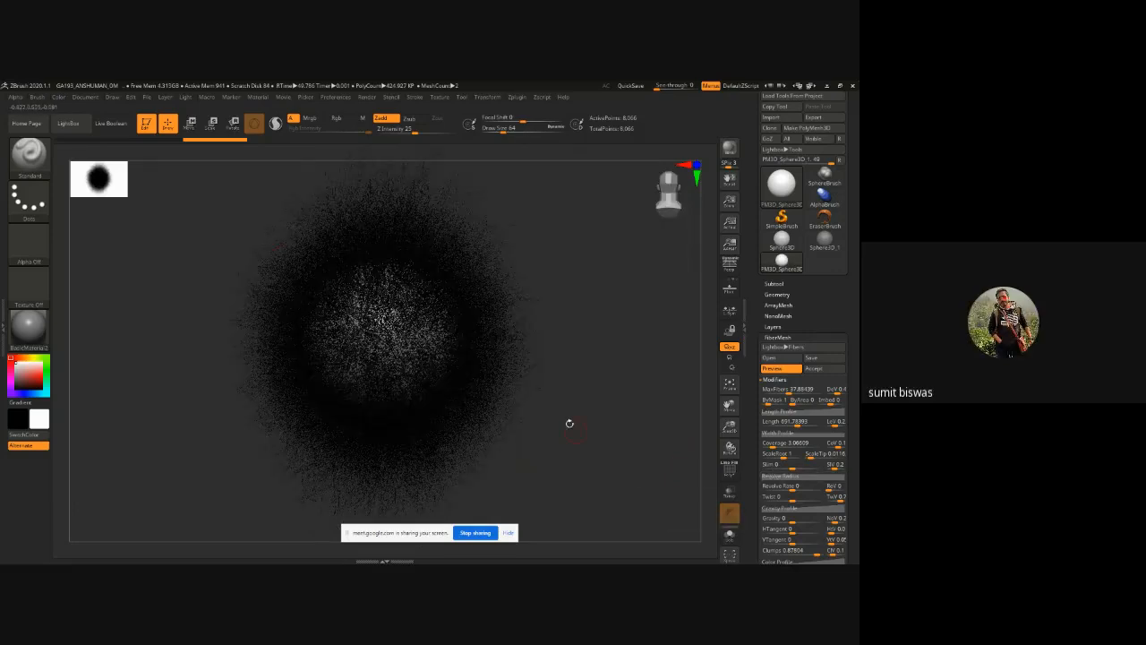
pyautogui.moveTo(577, 450); pyautogui.dragTo(568, 446)
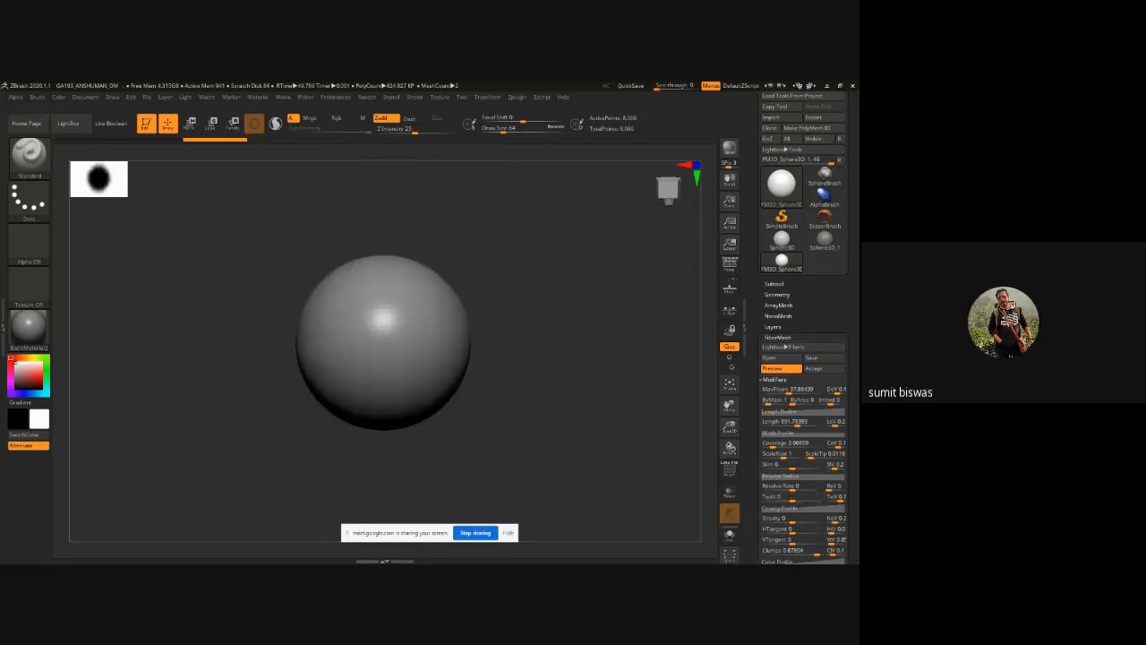
pyautogui.moveTo(554, 359); pyautogui.dragTo(627, 403)
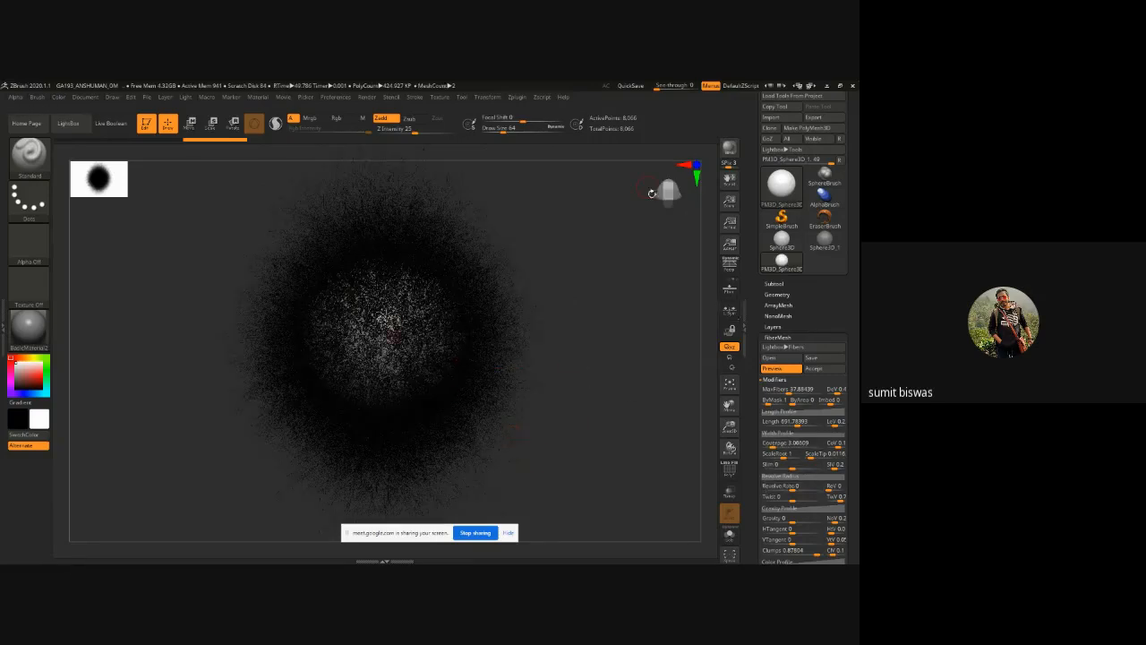
pyautogui.moveTo(583, 360); pyautogui.dragTo(596, 273)
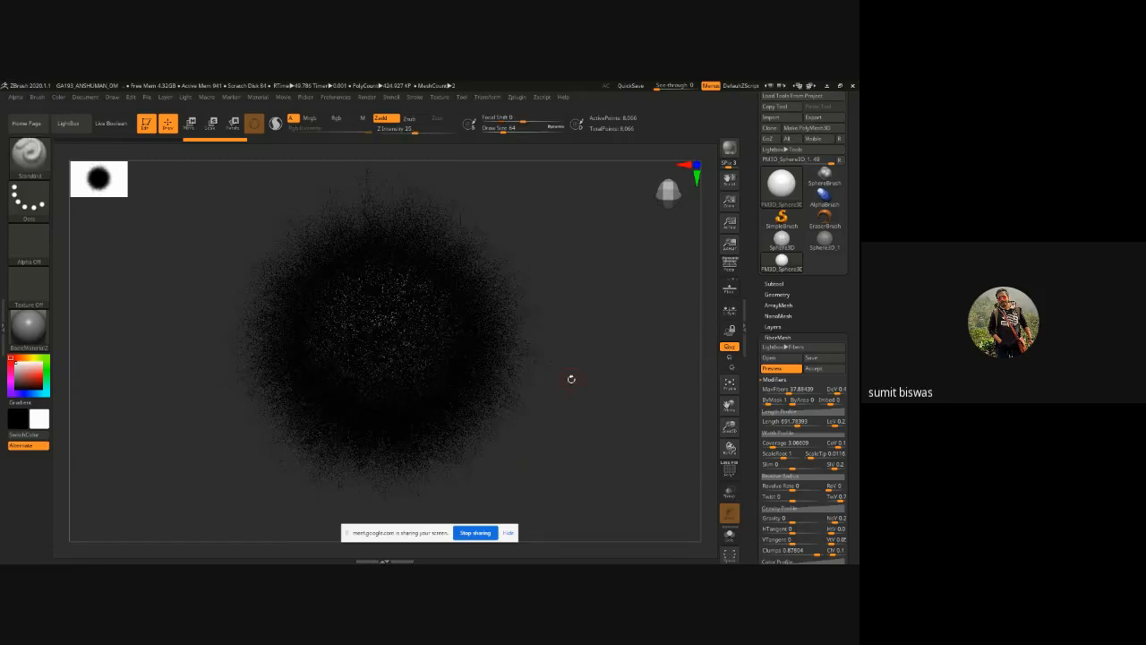
pyautogui.moveTo(570, 379)
pyautogui.mouseDown()
pyautogui.moveTo(589, 259)
pyautogui.moveTo(669, 237)
pyautogui.mouseUp()
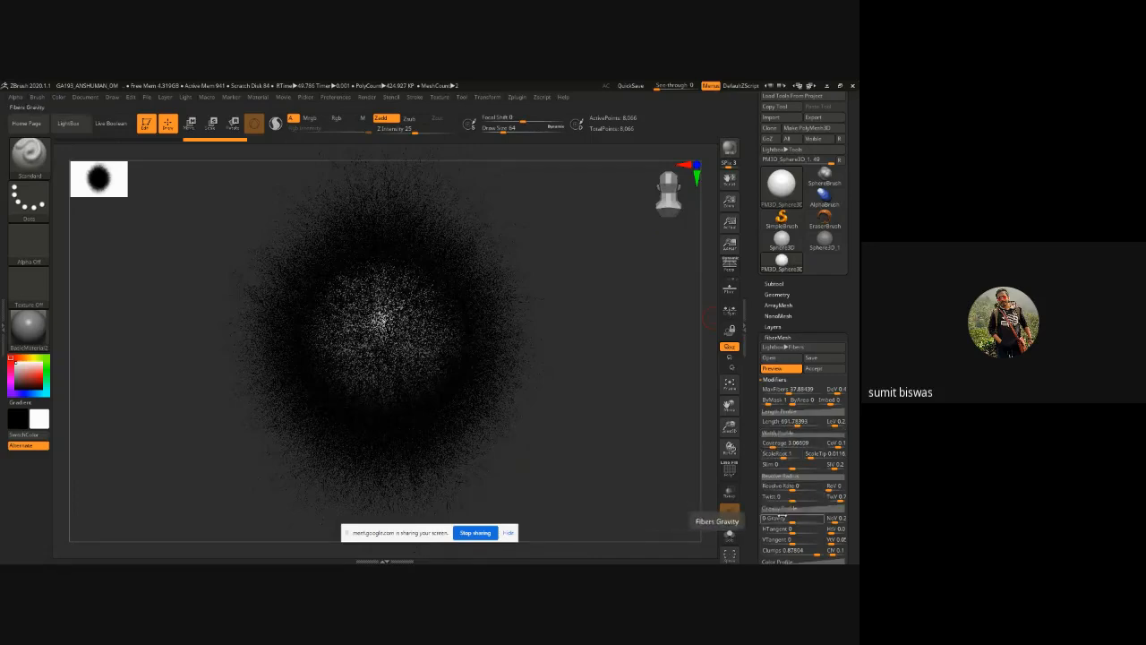
# Step: Set the fiber gravity to 1 and inspect how the fibers hang from the front, side and below
pyautogui.click(782, 517)
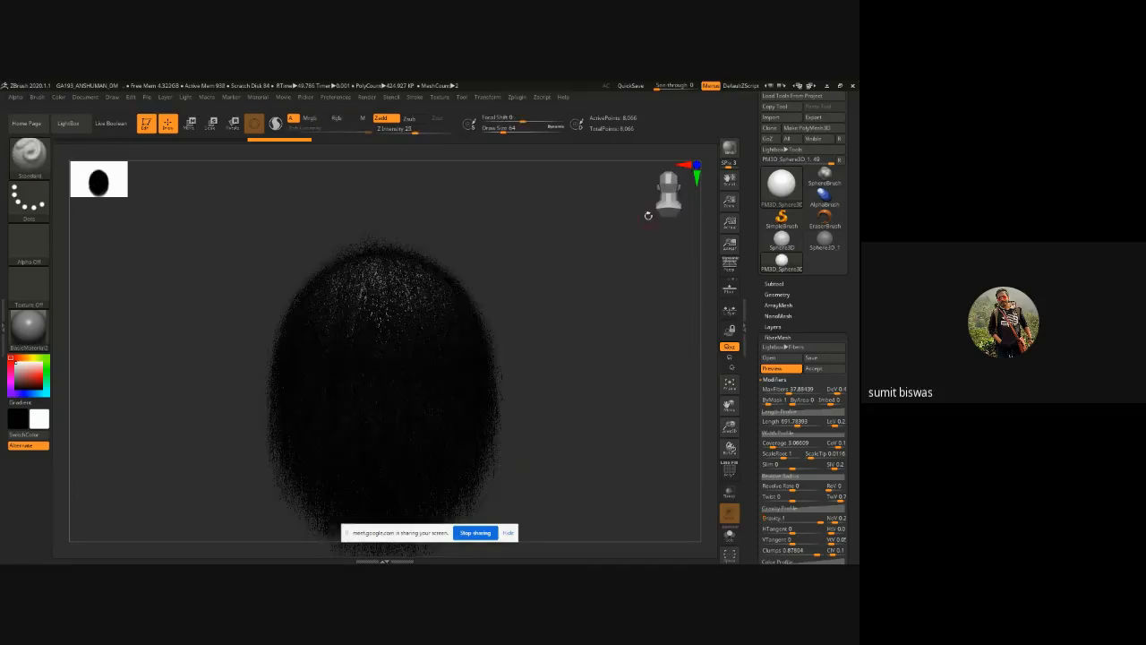
pyautogui.keyDown('shift'); pyautogui.moveTo(586, 305); pyautogui.dragTo(716, 368); pyautogui.keyUp('shift')
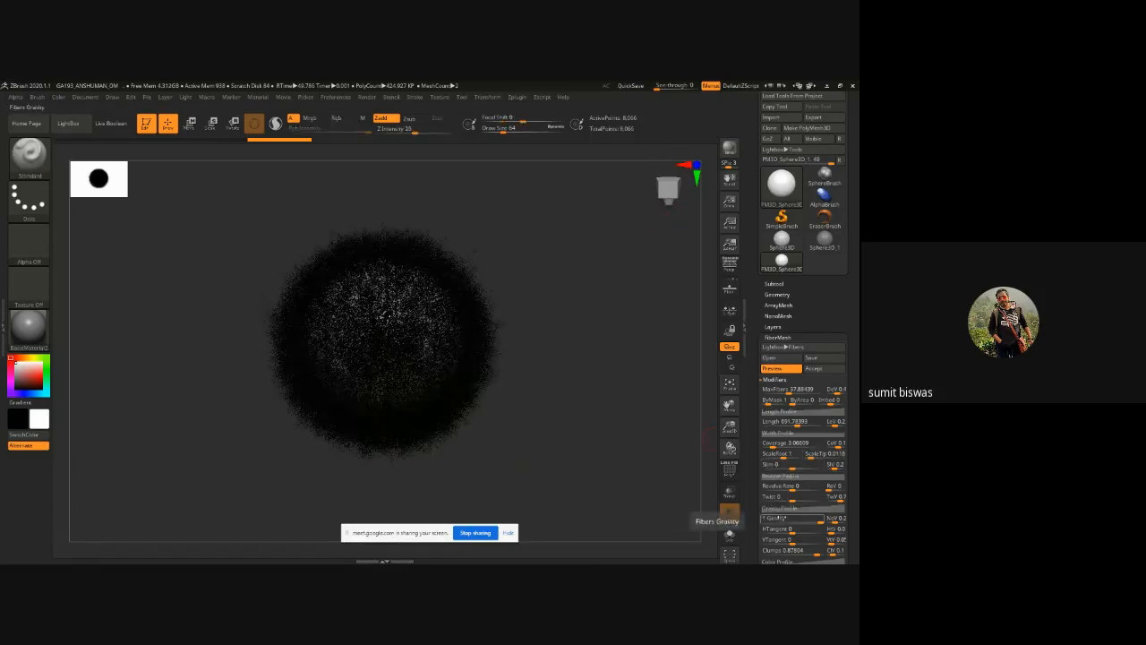
pyautogui.moveTo(804, 518); pyautogui.dragTo(809, 519)
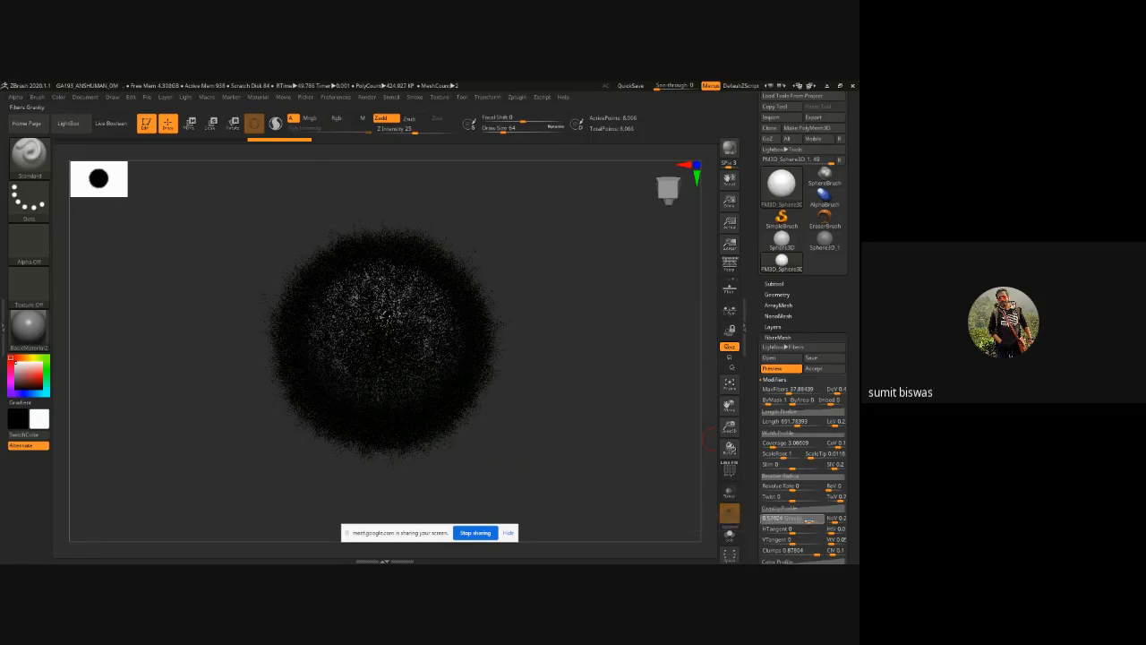
pyautogui.click(804, 518)
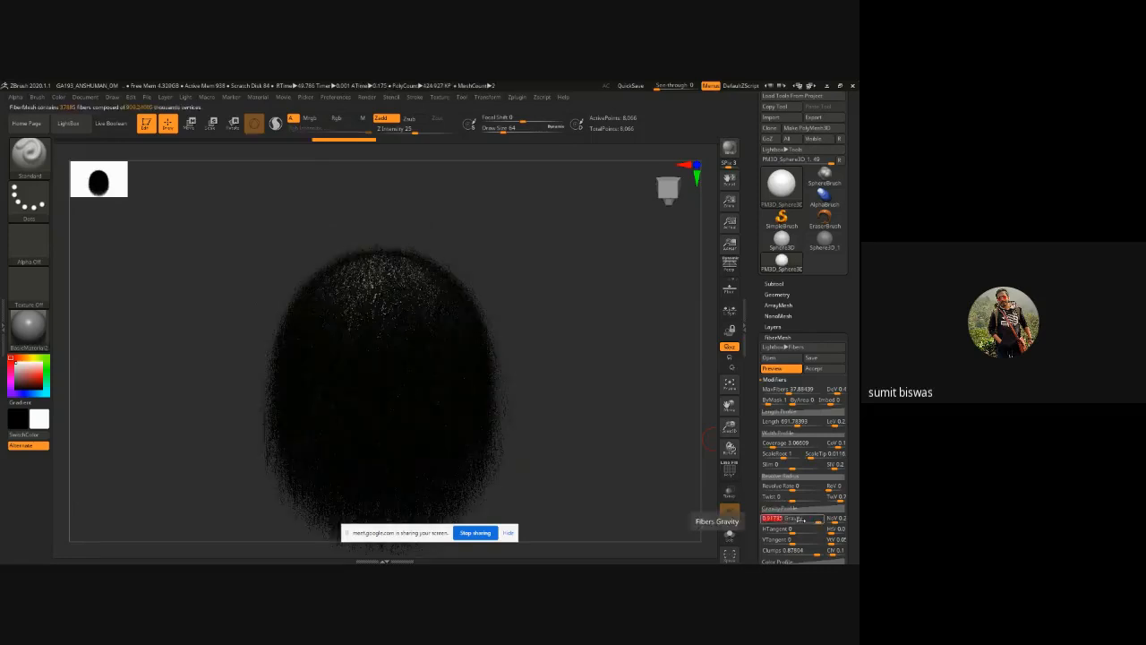
pyautogui.write('1')
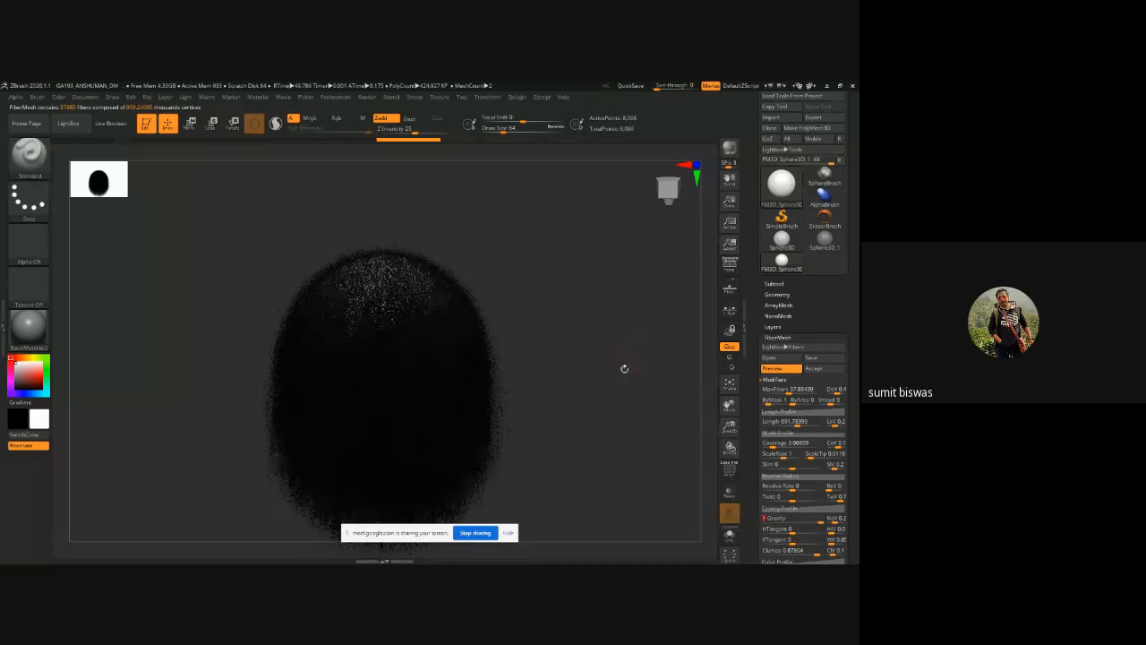
pyautogui.keyDown('shift'); pyautogui.moveTo(617, 320); pyautogui.dragTo(594, 425); pyautogui.keyUp('shift')
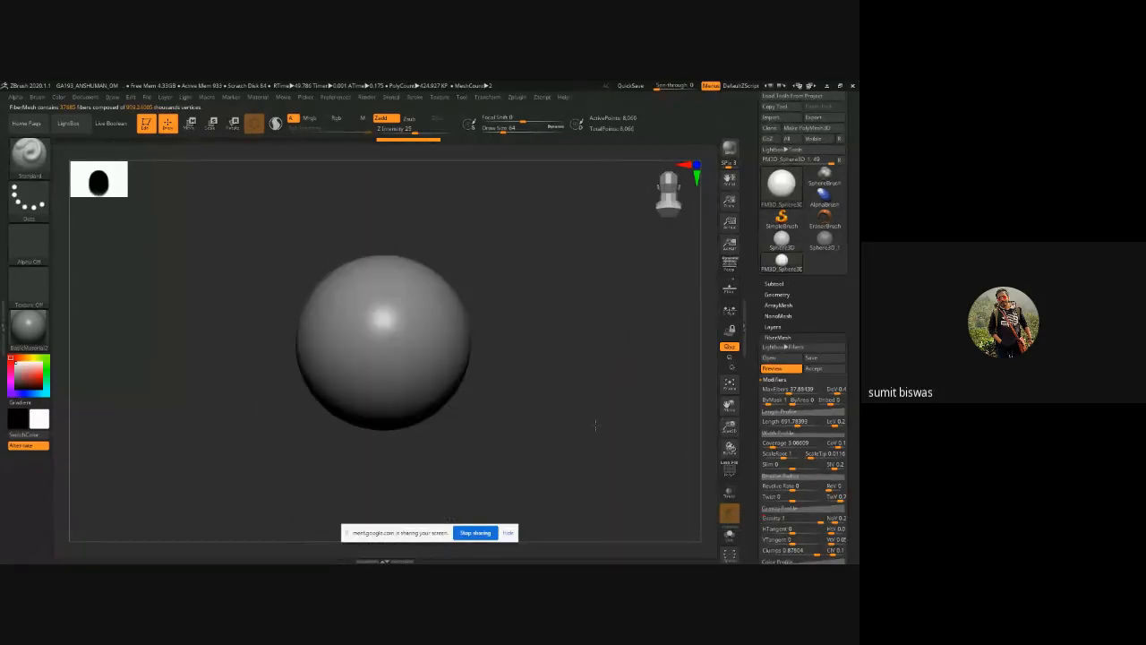
pyautogui.keyDown('shift'); pyautogui.moveTo(569, 374); pyautogui.dragTo(502, 365); pyautogui.keyUp('shift')
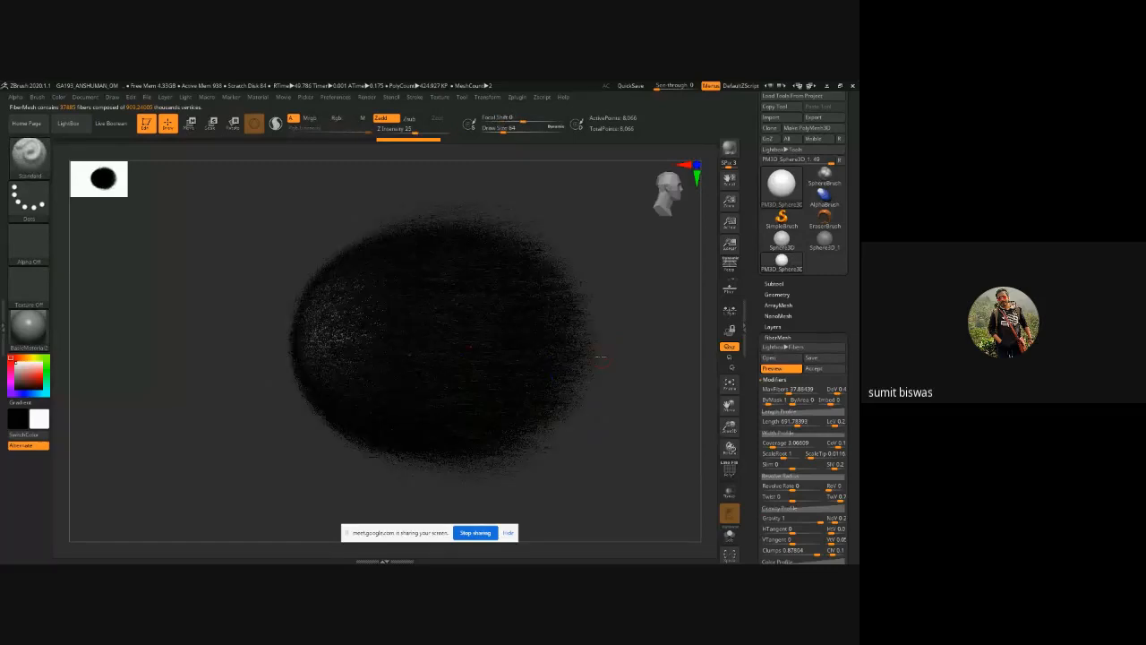
pyautogui.keyDown('shift'); pyautogui.moveTo(620, 345); pyautogui.dragTo(578, 341); pyautogui.keyUp('shift')
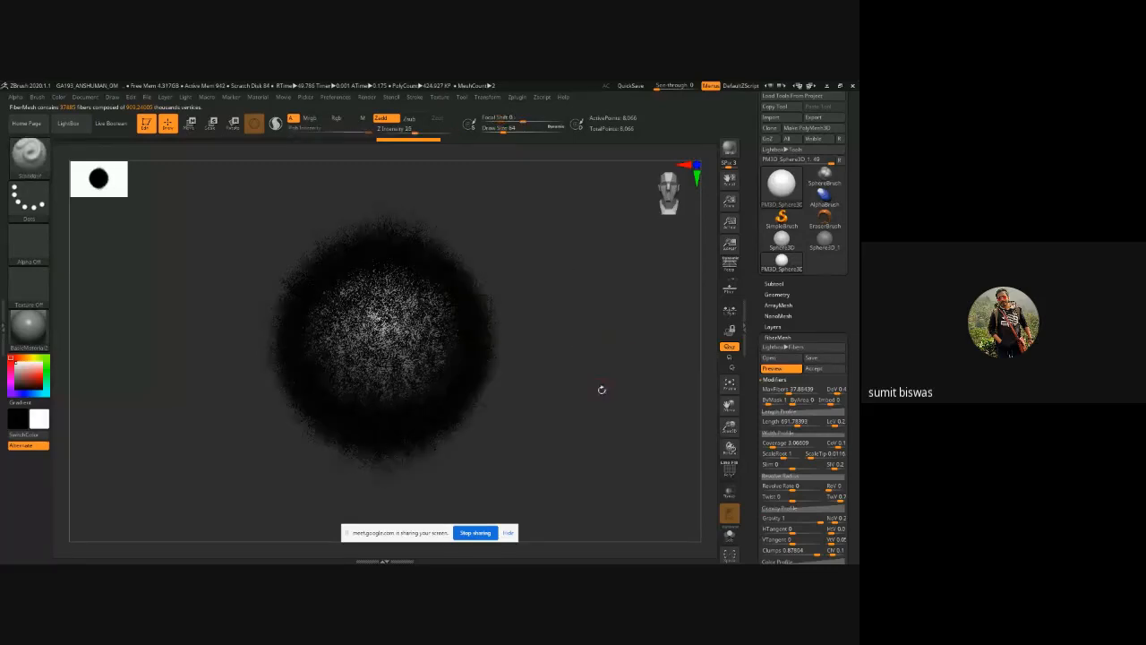
pyautogui.keyDown('shift'); pyautogui.moveTo(579, 288); pyautogui.dragTo(605, 409); pyautogui.keyUp('shift')
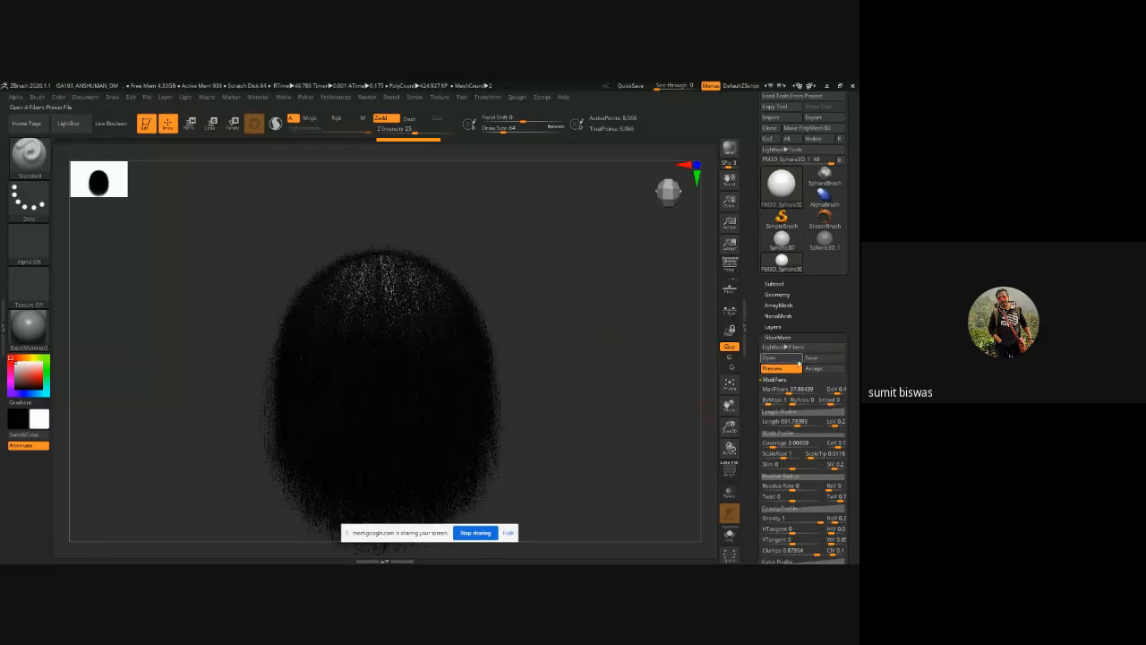
# Step: Turn off the FiberMesh preview and pull the bottom of the sphere downward into a tapered chin with the Move brush
pyautogui.click(784, 368)
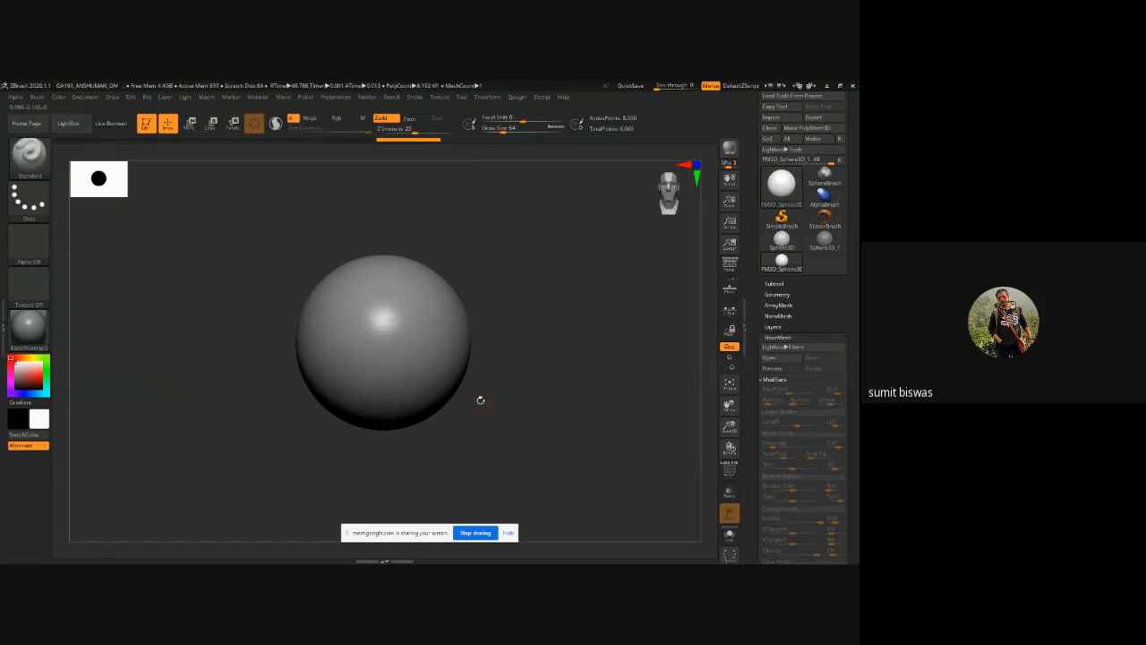
pyautogui.press('b')
pyautogui.press('m')
pyautogui.press('v')
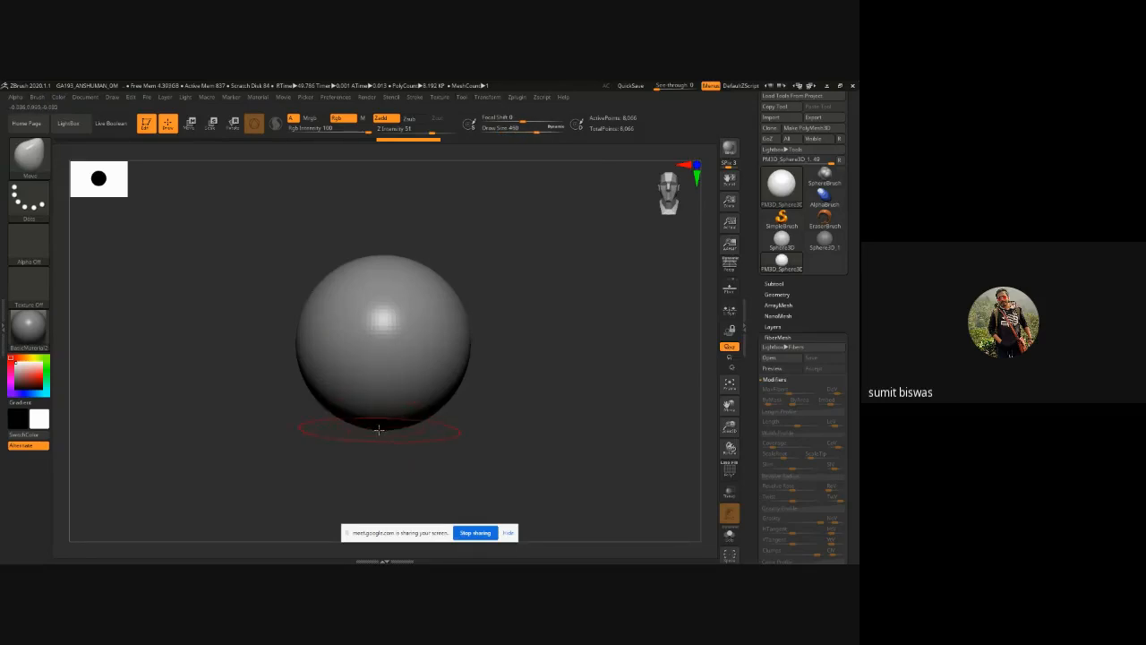
pyautogui.moveTo(380, 430); pyautogui.dragTo(383, 453)
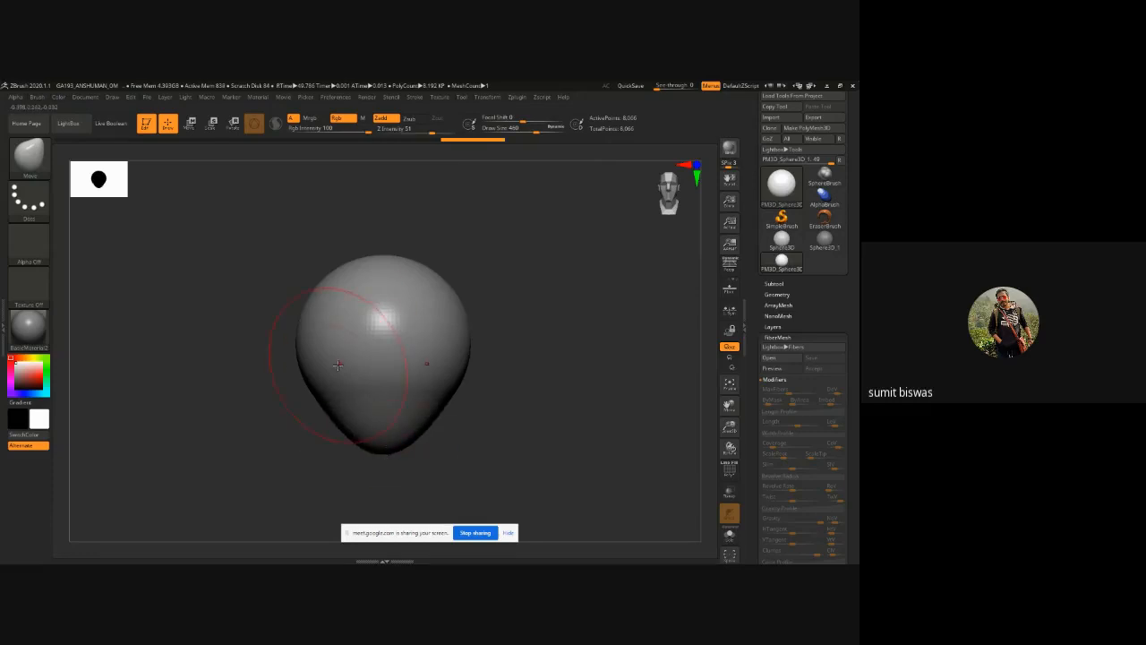
# Step: Pull the chin of the head shape downward with the Move brush to lengthen its pointed lower part
pyautogui.press('space')
pyautogui.moveTo(375, 369); pyautogui.dragTo(388, 368)
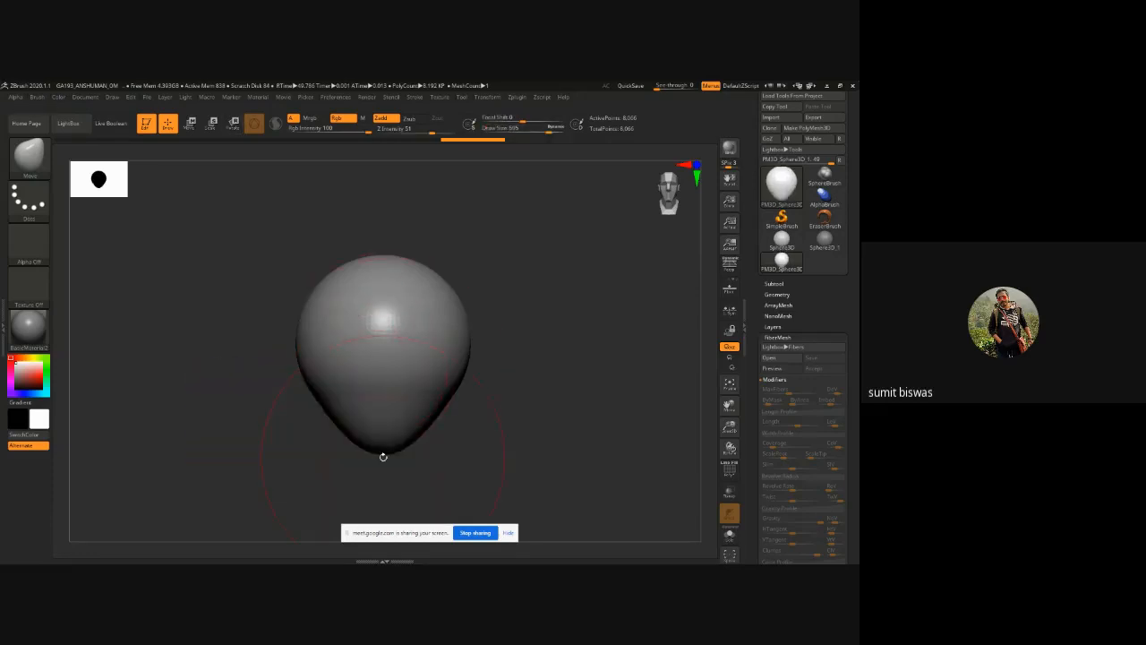
pyautogui.moveTo(384, 456); pyautogui.dragTo(383, 465)
pyautogui.moveTo(384, 453); pyautogui.dragTo(399, 469)
pyautogui.moveTo(591, 445); pyautogui.dragTo(528, 444)
pyautogui.moveTo(527, 391); pyautogui.dragTo(548, 351)
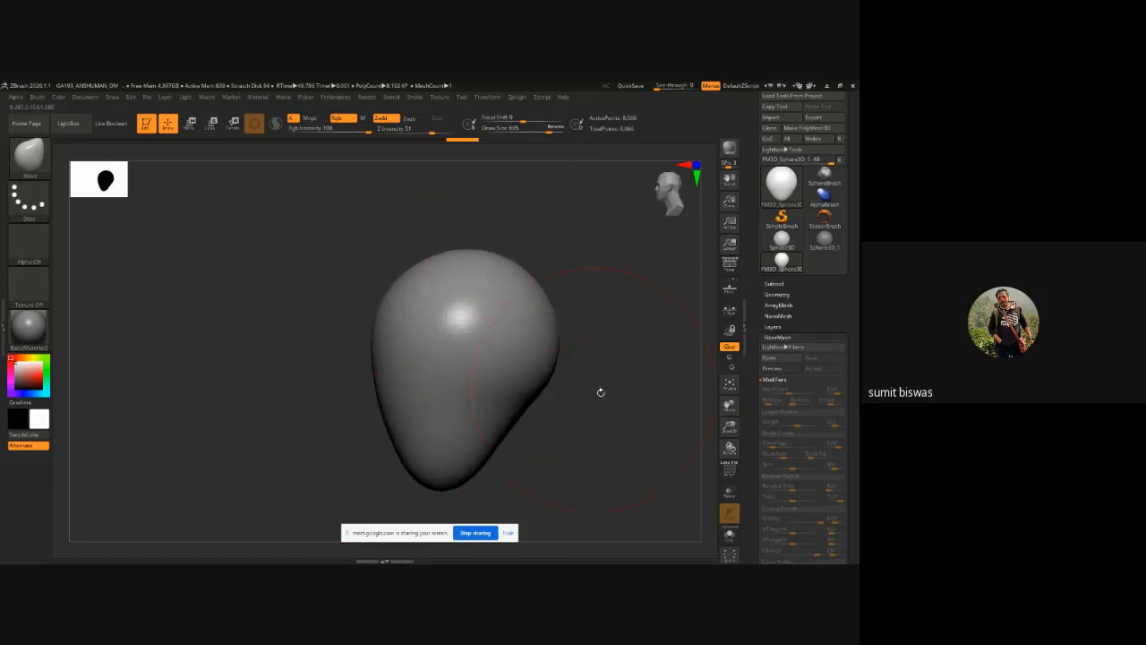
# Step: Mask the upper part of the head, preview FiberMesh fibers on it and switch the preview off again
pyautogui.keyDown('alt'); pyautogui.moveTo(606, 394); pyautogui.dragTo(564, 351); pyautogui.keyUp('alt')
pyautogui.moveTo(455, 204)
pyautogui.keyDown('ctrl'); pyautogui.mouseDown()
pyautogui.moveTo(448, 219)
pyautogui.moveTo(481, 229)
pyautogui.moveTo(591, 210)
pyautogui.moveTo(572, 243)
pyautogui.mouseUp(); pyautogui.keyUp('ctrl')
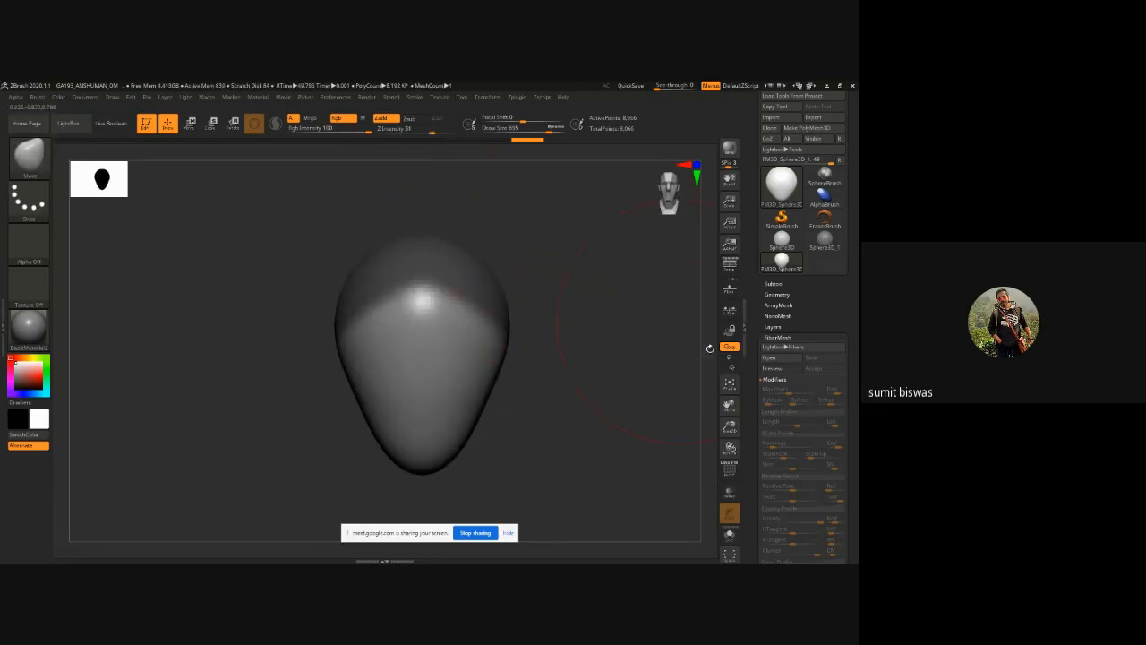
pyautogui.click(772, 368)
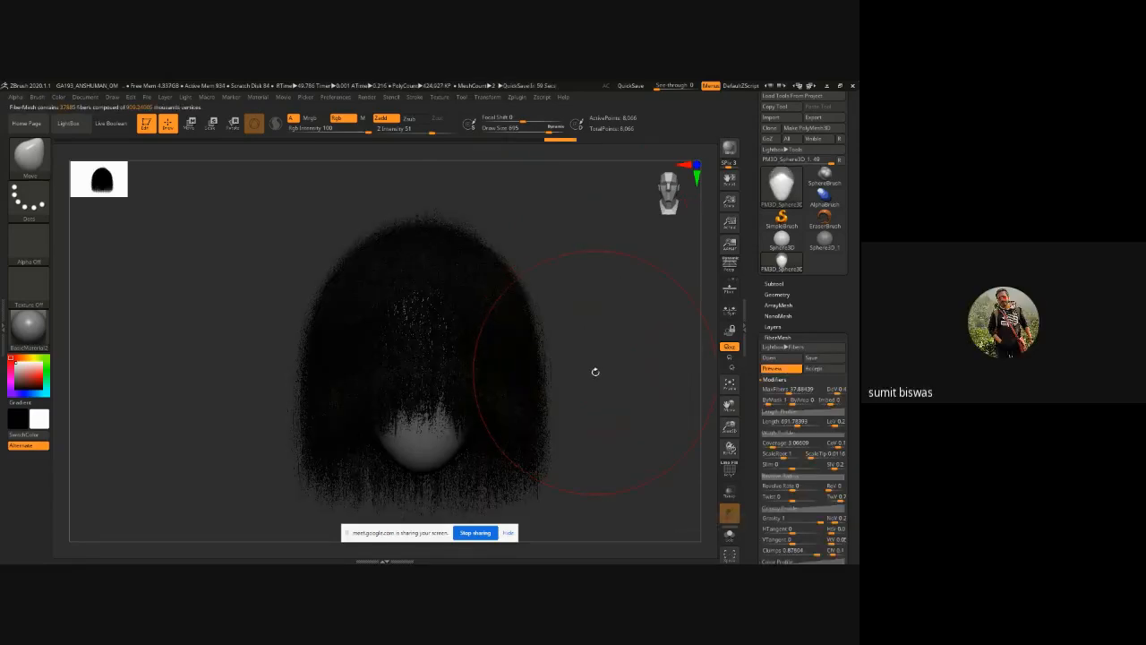
pyautogui.press('ctrl')
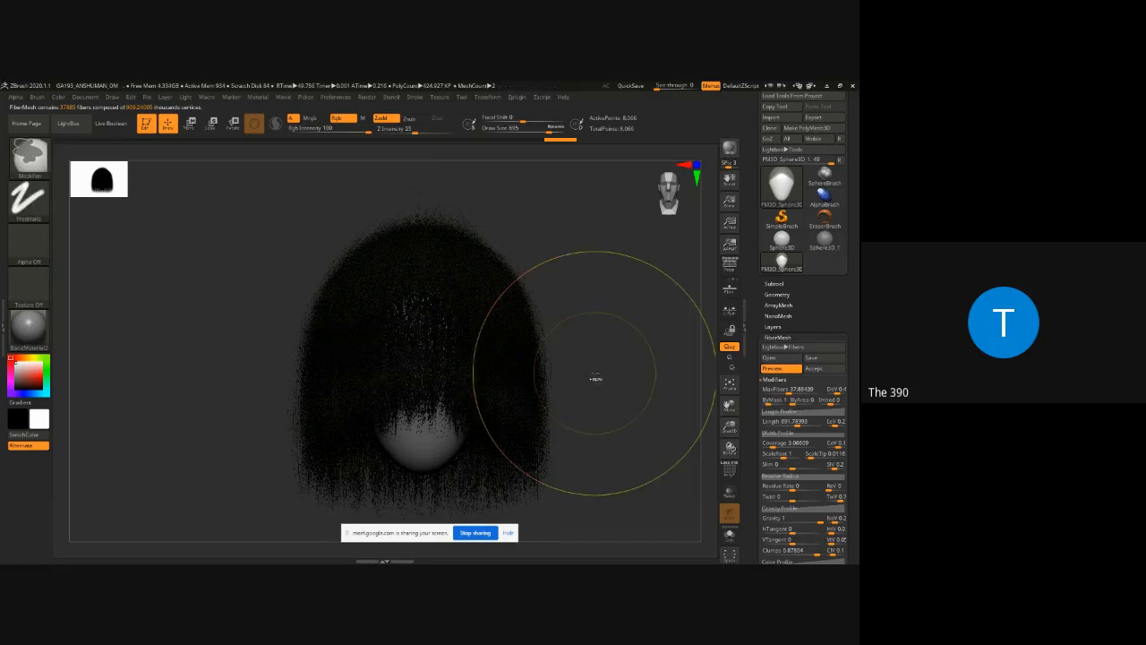
pyautogui.click(787, 368)
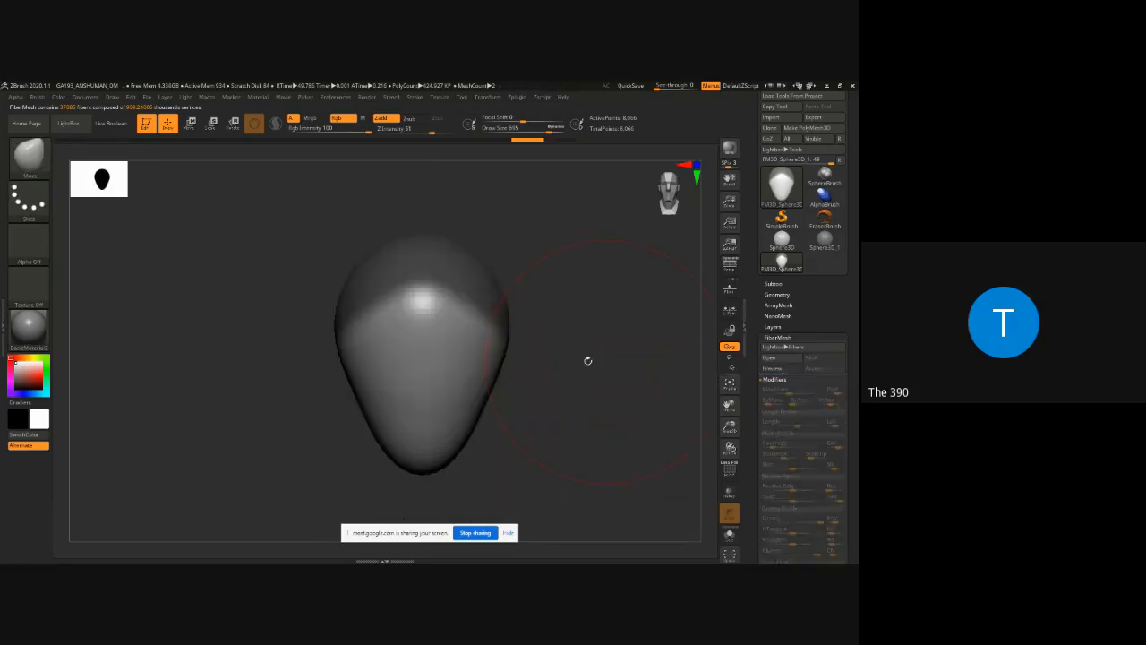
pyautogui.moveTo(605, 340)
pyautogui.mouseDown()
pyautogui.moveTo(546, 299)
pyautogui.moveTo(615, 330)
pyautogui.mouseUp()
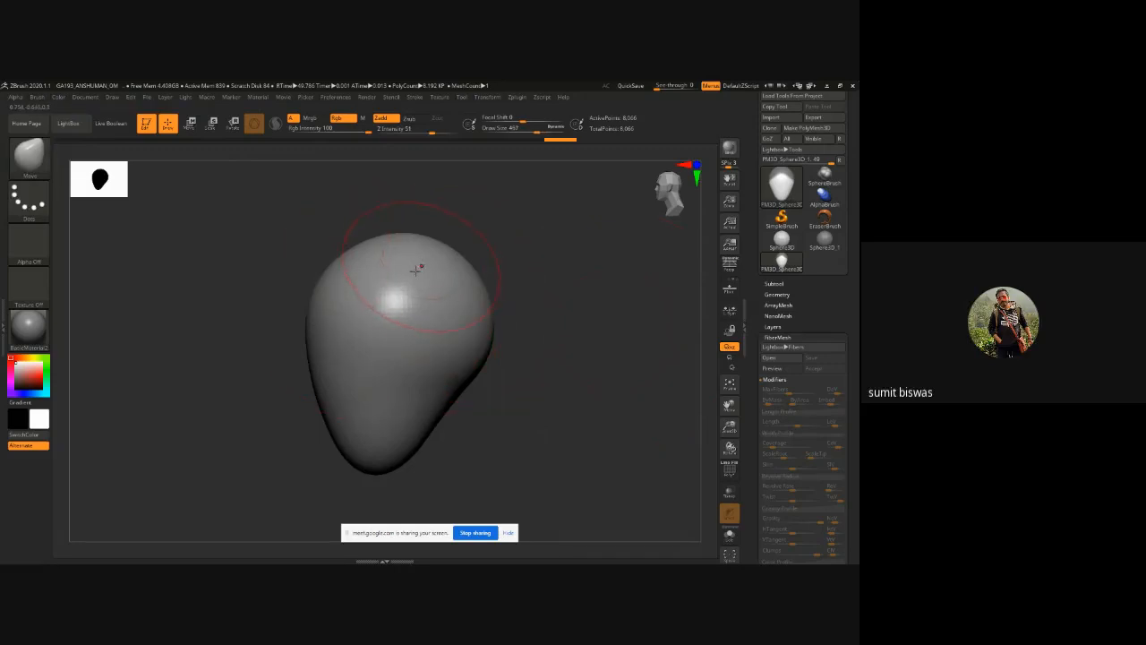
pyautogui.moveTo(404, 257)
pyautogui.keyDown('ctrl'); pyautogui.mouseDown()
pyautogui.moveTo(418, 226)
pyautogui.moveTo(376, 248)
pyautogui.moveTo(420, 251)
pyautogui.moveTo(376, 293)
pyautogui.moveTo(471, 306)
pyautogui.mouseUp(); pyautogui.keyUp('ctrl')
pyautogui.moveTo(398, 398)
pyautogui.keyDown('ctrl'); pyautogui.mouseDown()
pyautogui.moveTo(379, 399)
pyautogui.moveTo(385, 414)
pyautogui.mouseUp(); pyautogui.keyUp('ctrl')
pyautogui.hotkey('ctrl', 'z')
pyautogui.hotkey('ctrl', 'z')
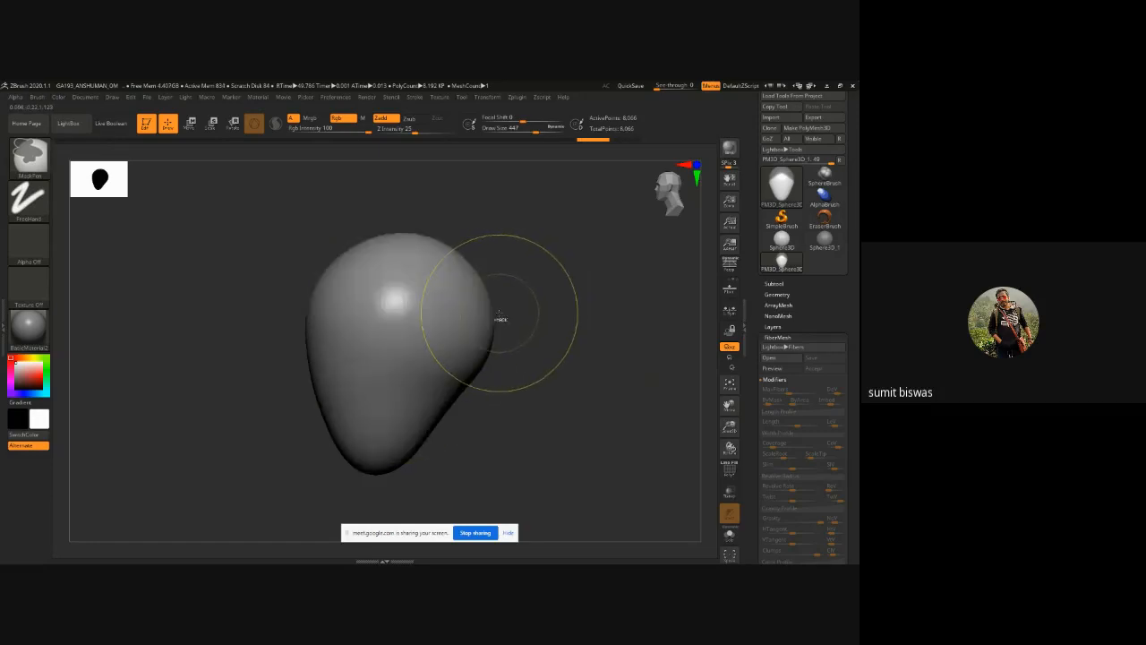
pyautogui.keyDown('alt'); pyautogui.moveTo(608, 280); pyautogui.dragTo(550, 275); pyautogui.keyUp('alt')
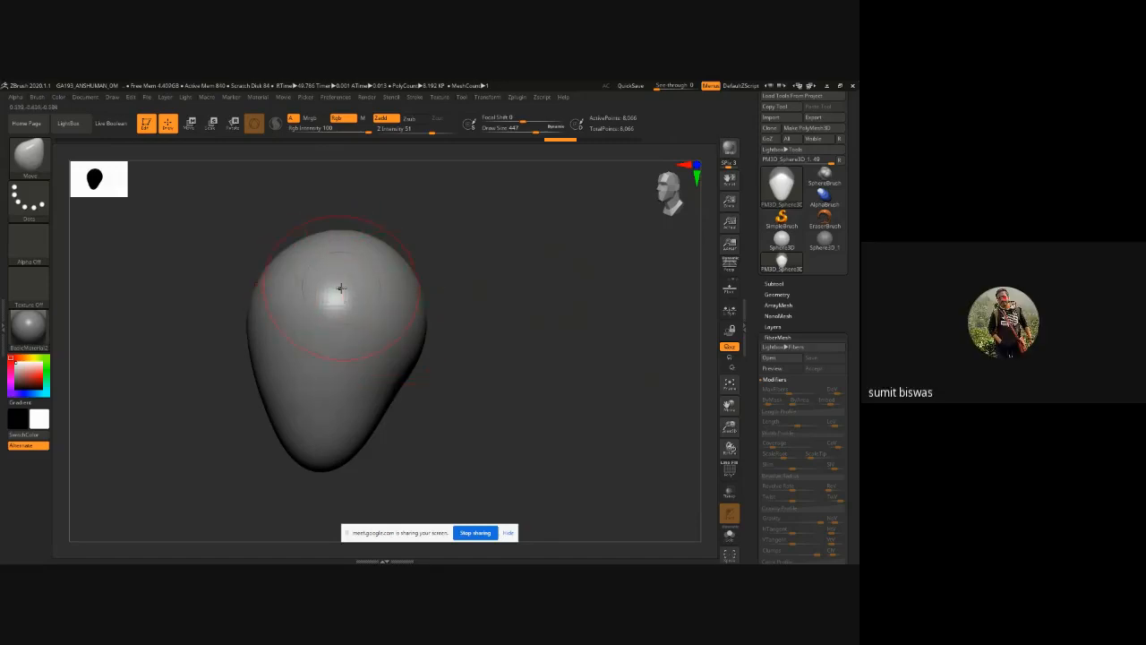
pyautogui.press('ctrl')
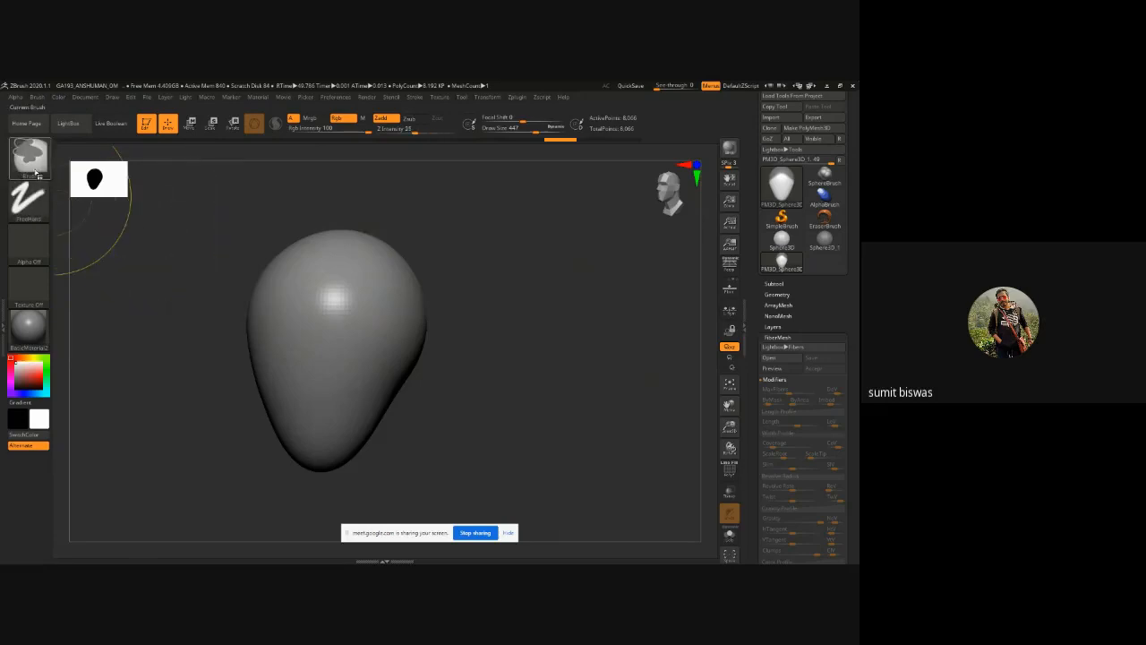
pyautogui.moveTo(44, 168)
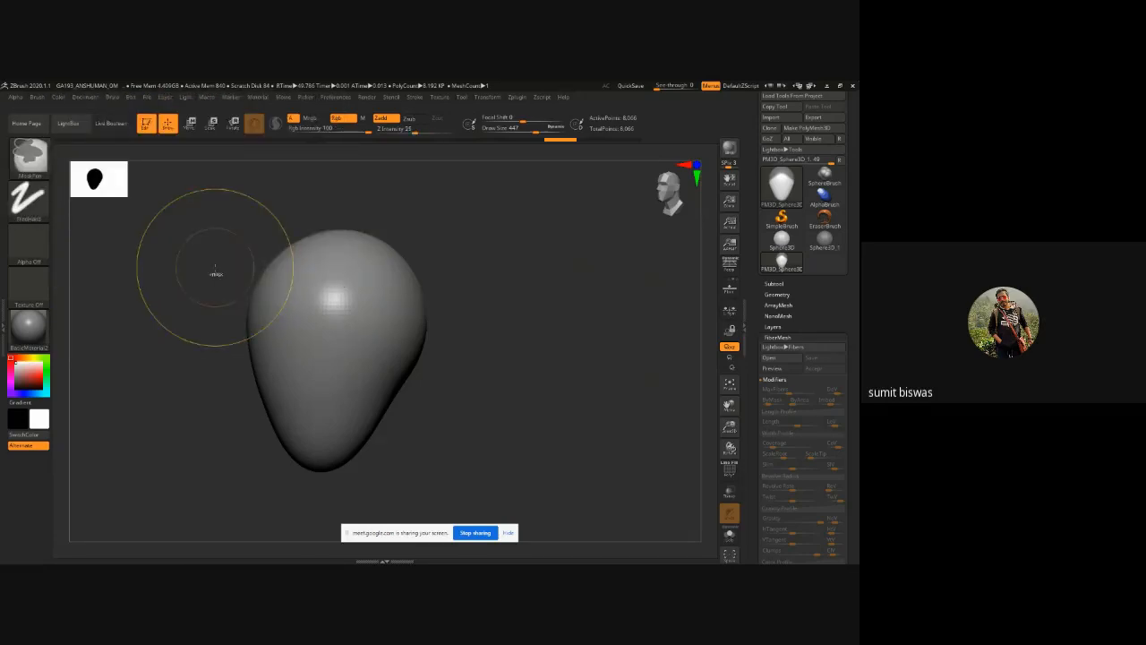
pyautogui.moveTo(421, 282)
pyautogui.keyDown('ctrl'); pyautogui.mouseDown()
pyautogui.moveTo(385, 225)
pyautogui.moveTo(379, 258)
pyautogui.mouseUp(); pyautogui.keyUp('ctrl')
# Step: Paint a mask across the crown of the head from above with the MaskPen brush
pyautogui.moveTo(543, 255)
pyautogui.mouseDown()
pyautogui.moveTo(501, 259)
pyautogui.moveTo(551, 288)
pyautogui.moveTo(524, 259)
pyautogui.moveTo(359, 214)
pyautogui.mouseUp()
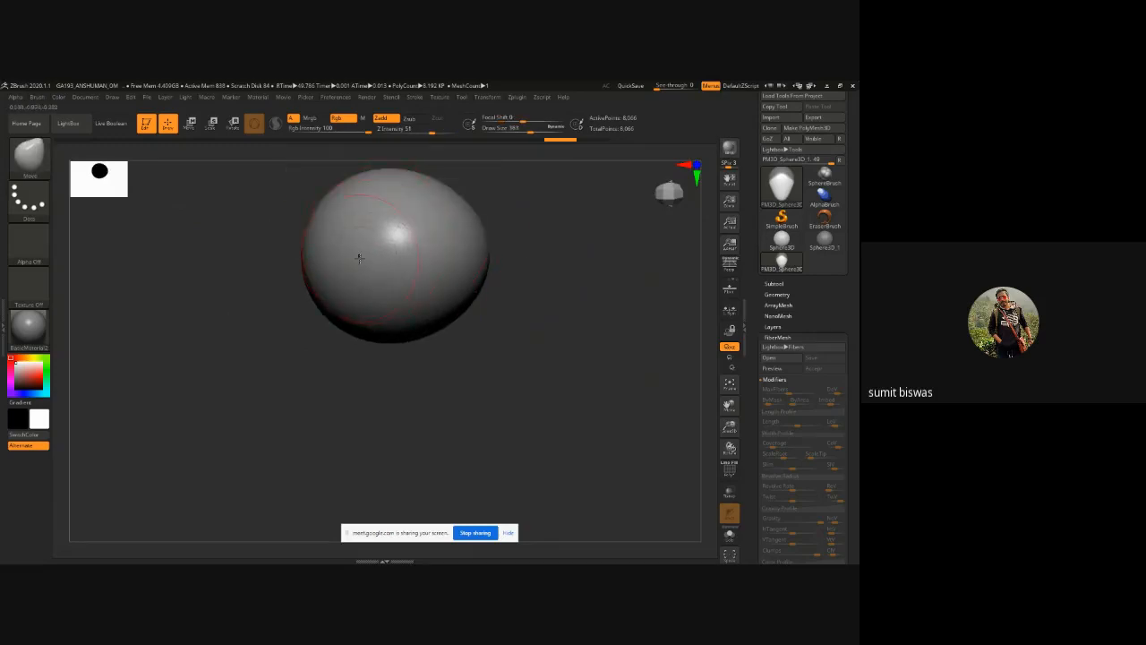
pyautogui.keyDown('ctrl'); pyautogui.moveTo(336, 260); pyautogui.dragTo(461, 252); pyautogui.keyUp('ctrl')
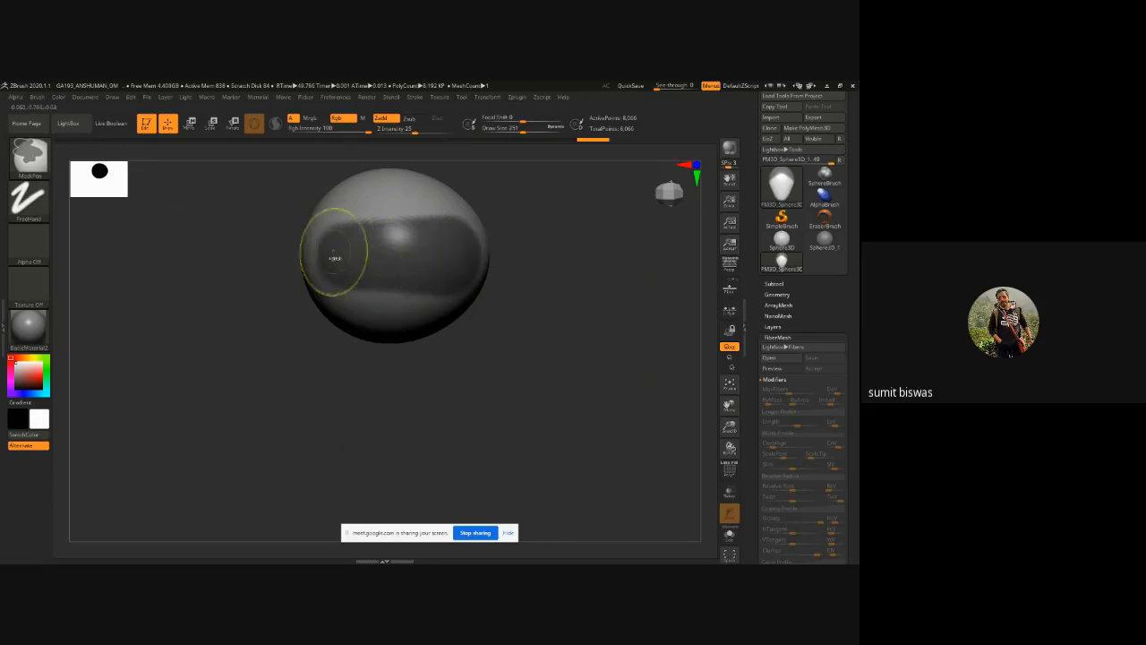
pyautogui.moveTo(335, 257)
pyautogui.keyDown('ctrl'); pyautogui.mouseDown()
pyautogui.moveTo(348, 242)
pyautogui.moveTo(444, 236)
pyautogui.mouseUp(); pyautogui.keyUp('ctrl')
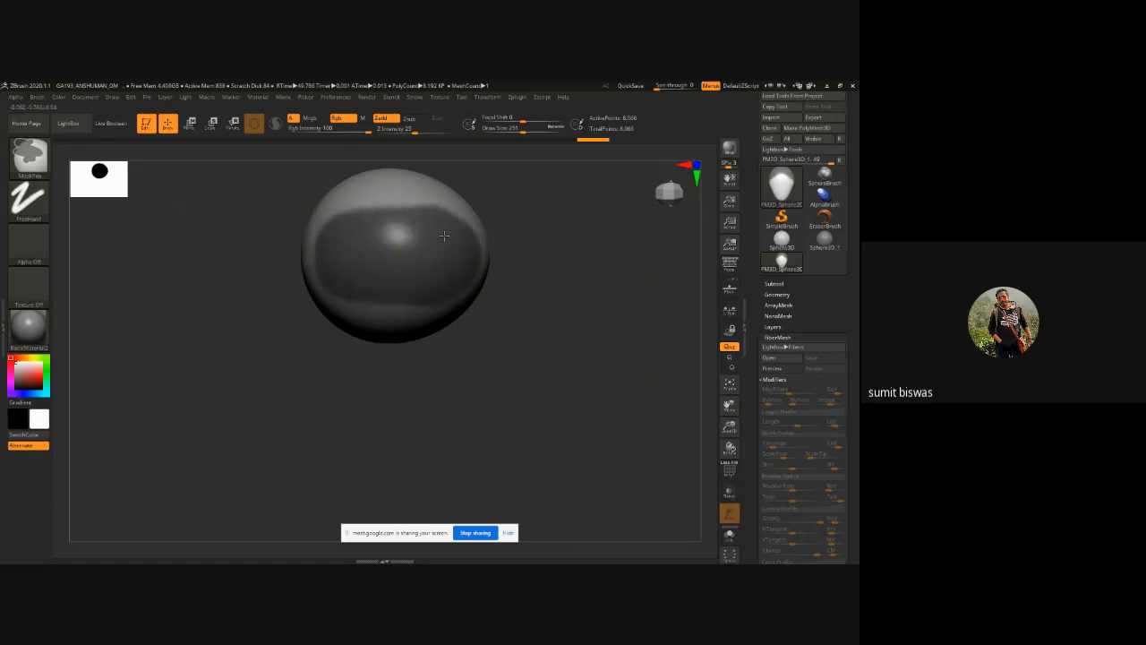
pyautogui.keyDown('shift'); pyautogui.moveTo(565, 289); pyautogui.dragTo(545, 193); pyautogui.keyUp('shift')
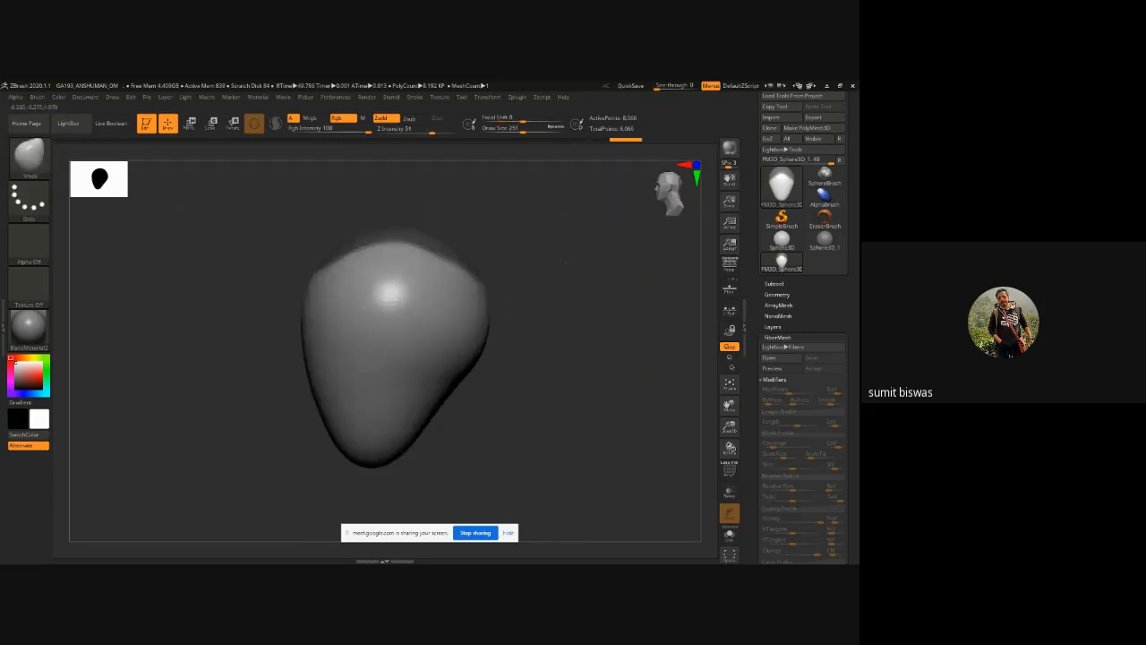
pyautogui.keyDown('shift'); pyautogui.moveTo(565, 261); pyautogui.dragTo(624, 256); pyautogui.keyUp('shift')
# Step: Preview FiberMesh fibers on the masked crown and check how they hang from several angles
pyautogui.click(772, 369)
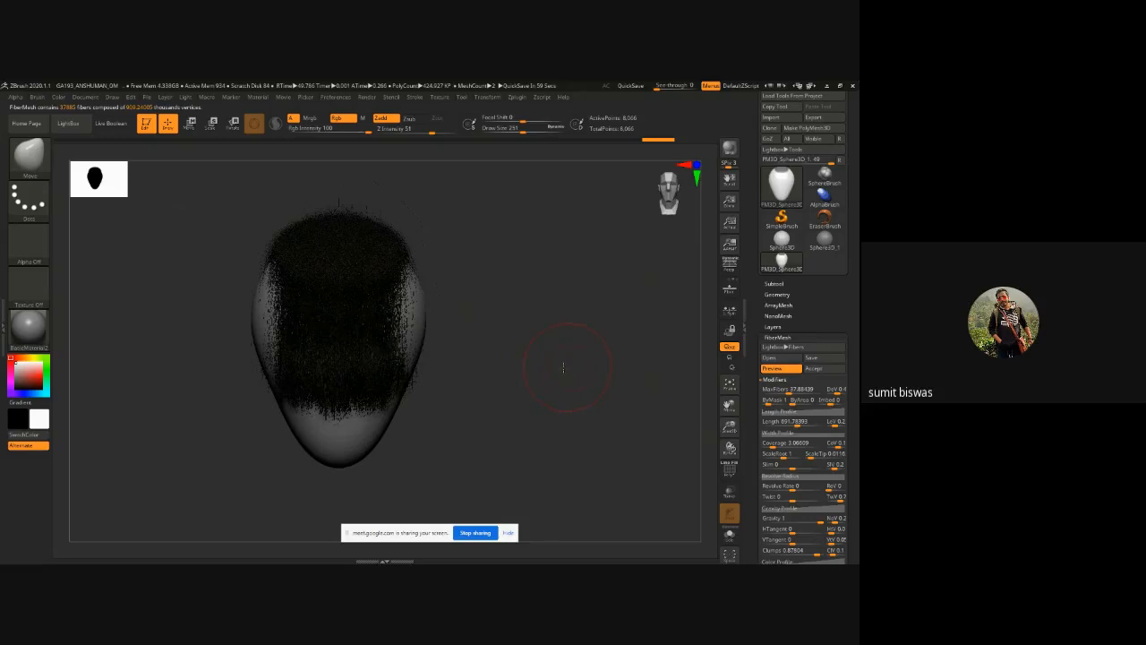
pyautogui.click(543, 368)
pyautogui.moveTo(591, 368); pyautogui.dragTo(555, 373)
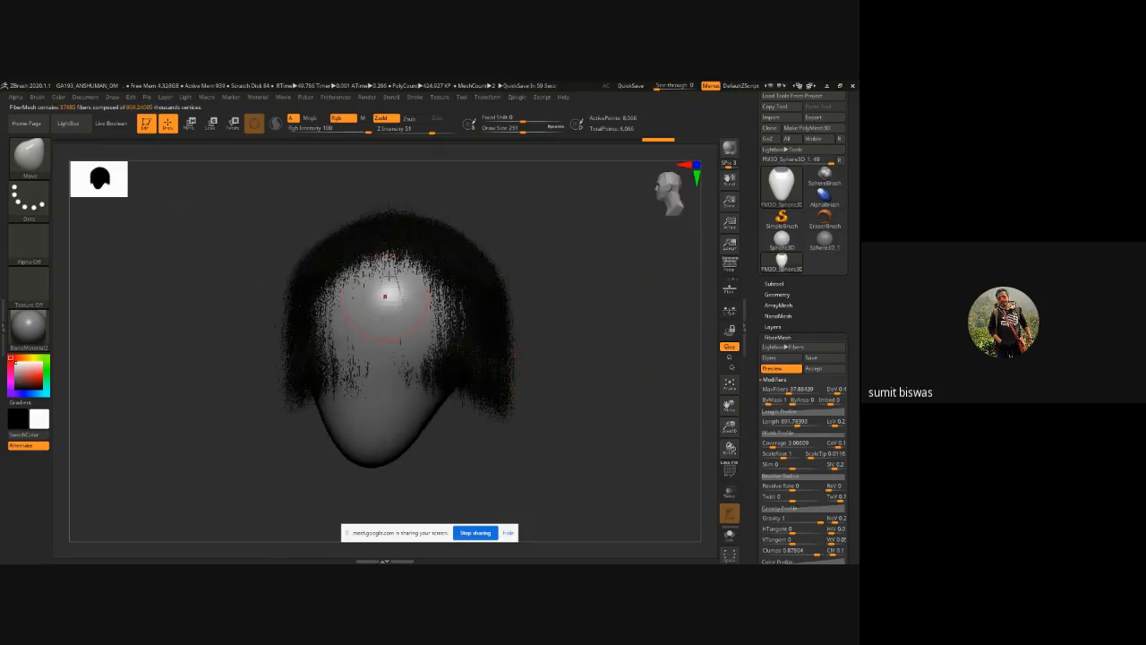
pyautogui.moveTo(545, 487); pyautogui.dragTo(560, 390)
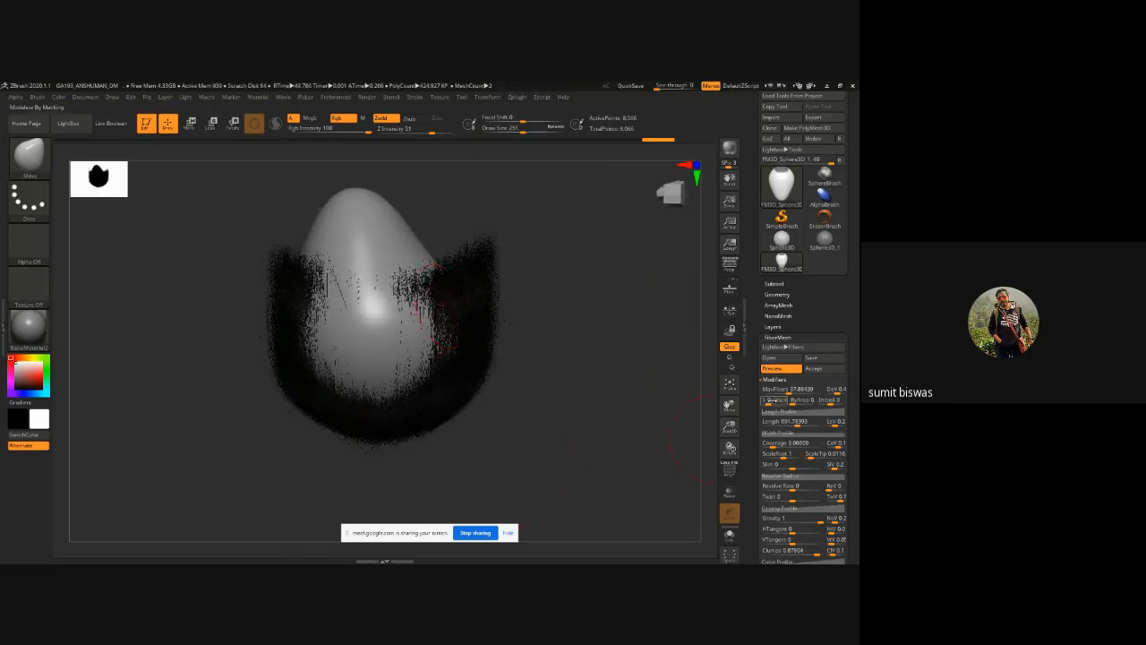
# Step: Regenerate the fiber preview while viewing the head from below, making the fibers stand up from the crown, and inspect them
pyautogui.click(778, 369)
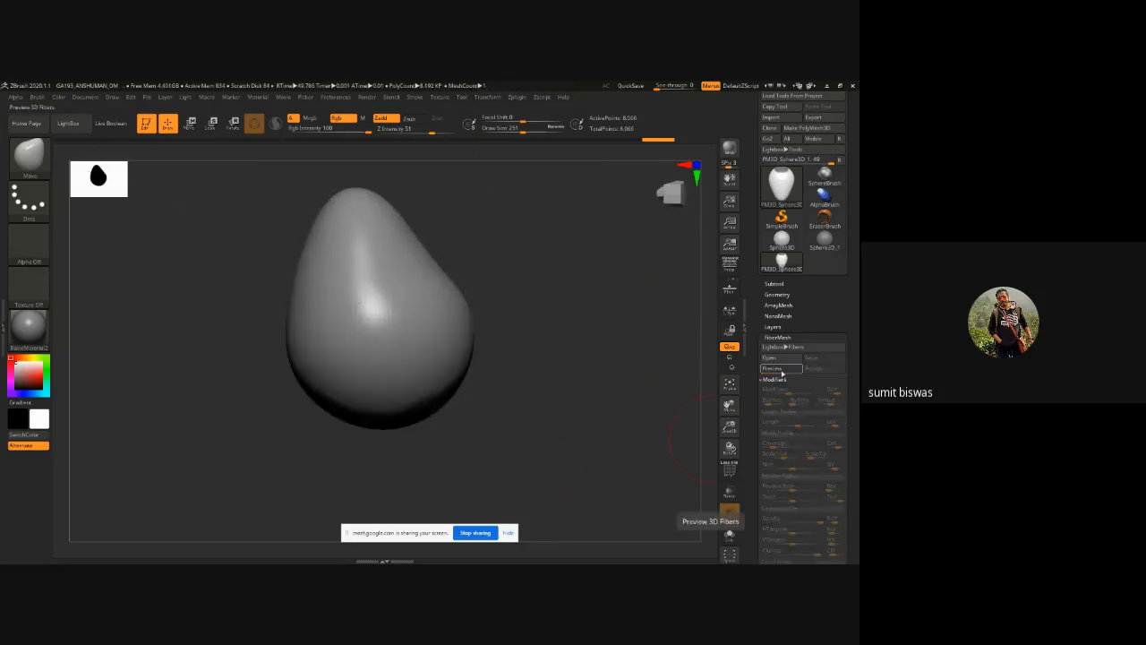
pyautogui.click(777, 369)
pyautogui.moveTo(526, 448); pyautogui.dragTo(501, 340)
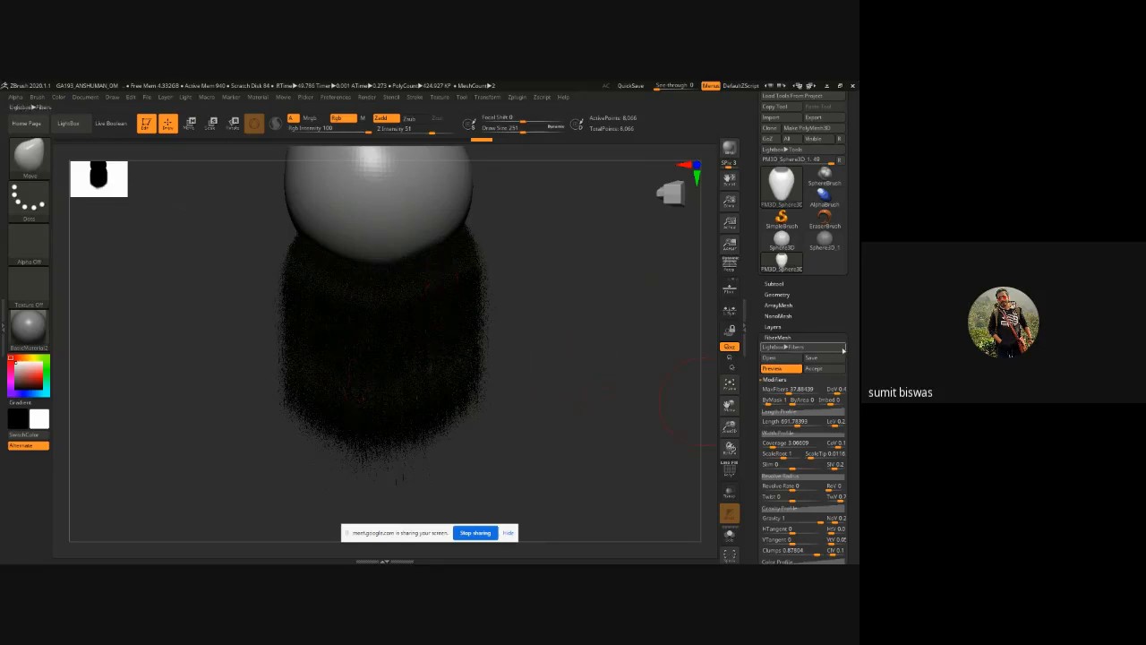
pyautogui.moveTo(544, 451); pyautogui.dragTo(603, 443)
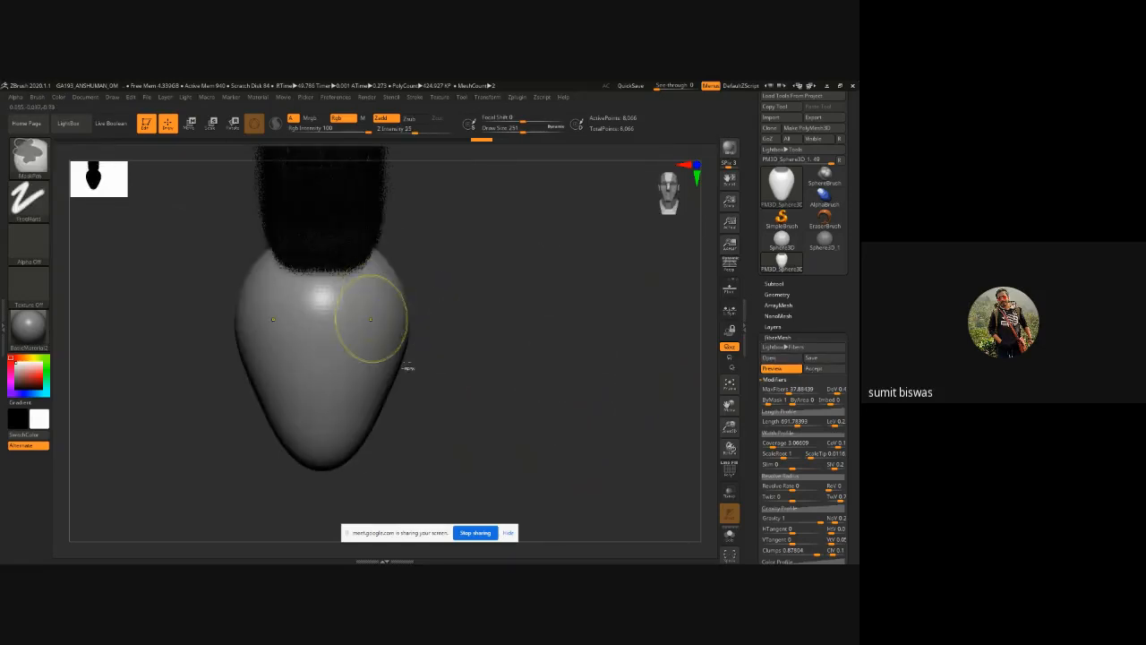
pyautogui.moveTo(406, 368)
pyautogui.keyDown('ctrl'); pyautogui.mouseDown(button='right')
pyautogui.moveTo(420, 382)
pyautogui.moveTo(459, 330)
pyautogui.moveTo(473, 374)
pyautogui.mouseUp(button='right'); pyautogui.keyUp('ctrl')
pyautogui.moveTo(500, 390); pyautogui.dragTo(309, 325)
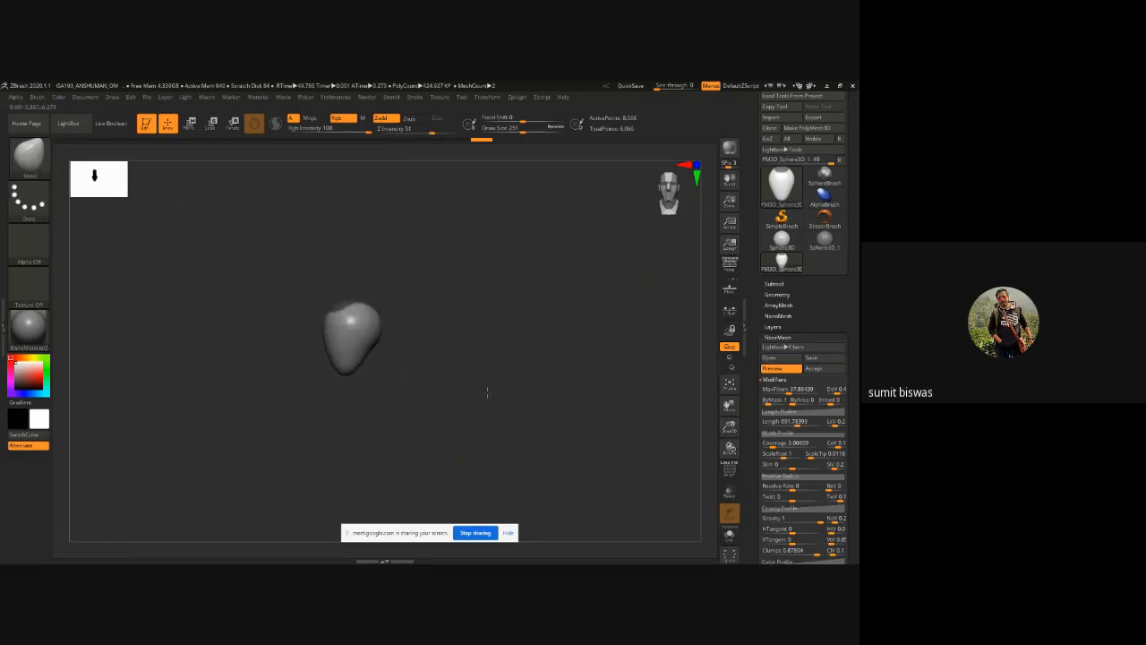
pyautogui.moveTo(517, 405); pyautogui.dragTo(385, 380)
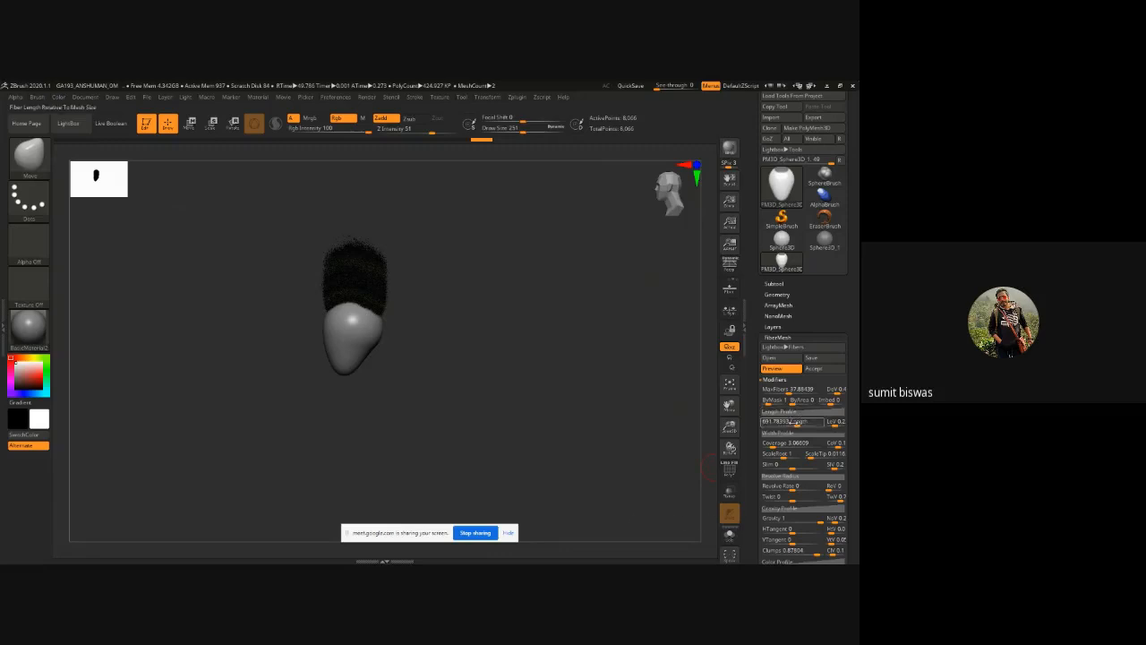
# Step: Shorten the fiber Length to about 98.76 and accept the fibers with Fast Preview mode activated
pyautogui.moveTo(545, 394); pyautogui.dragTo(545, 230)
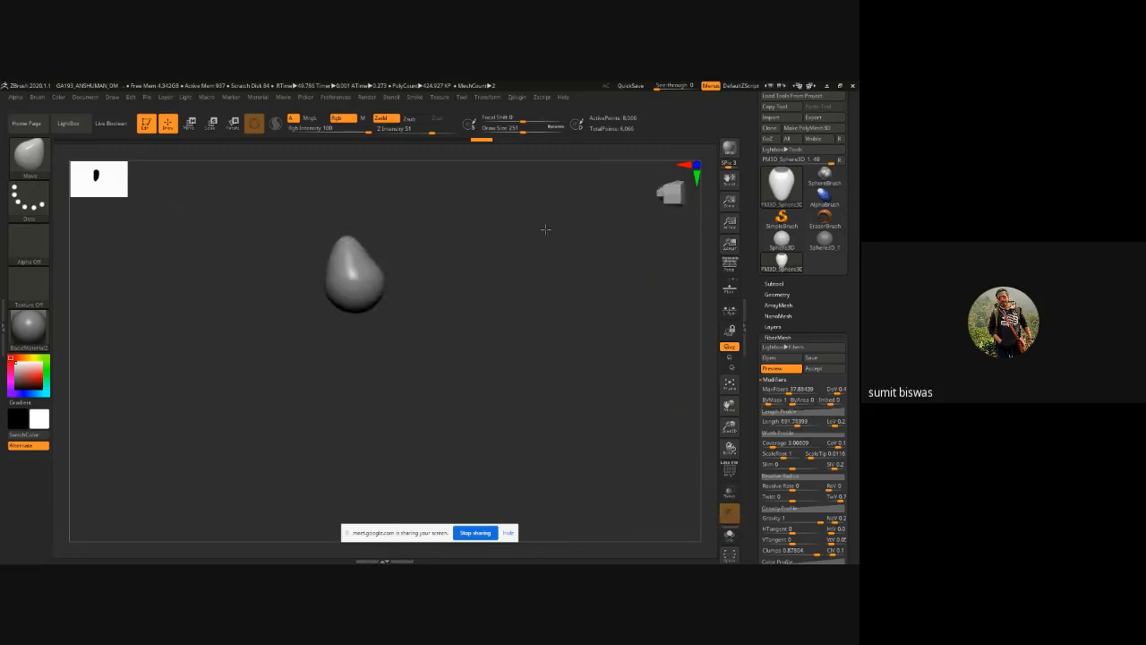
pyautogui.moveTo(801, 422); pyautogui.dragTo(770, 423)
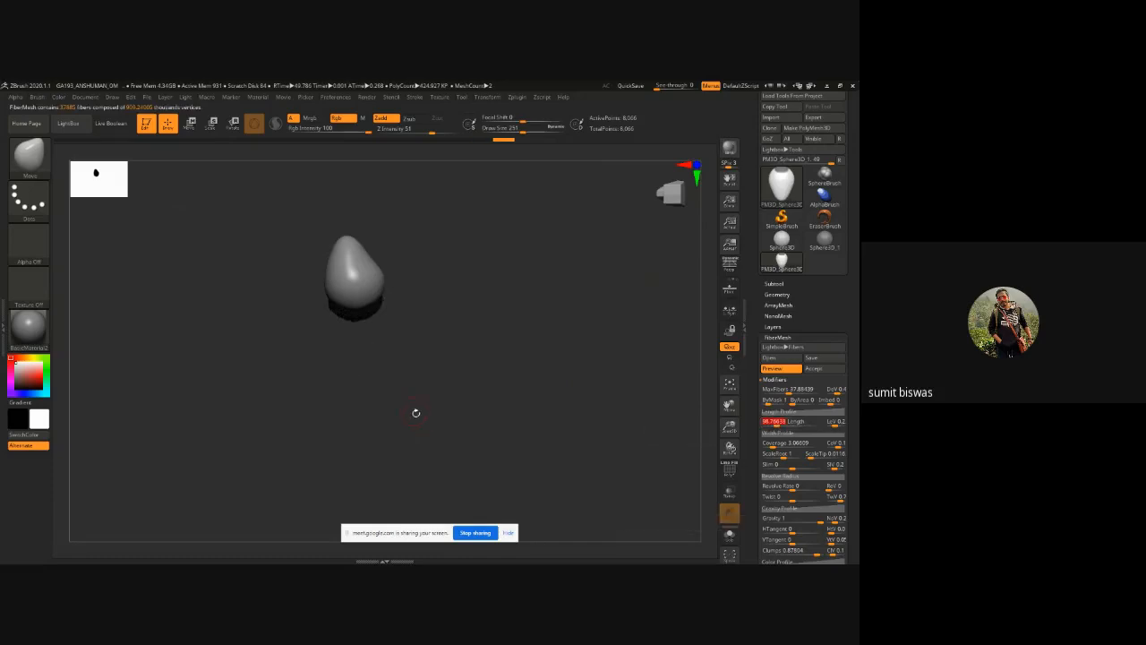
pyautogui.moveTo(415, 415); pyautogui.dragTo(686, 349)
pyautogui.click(813, 368)
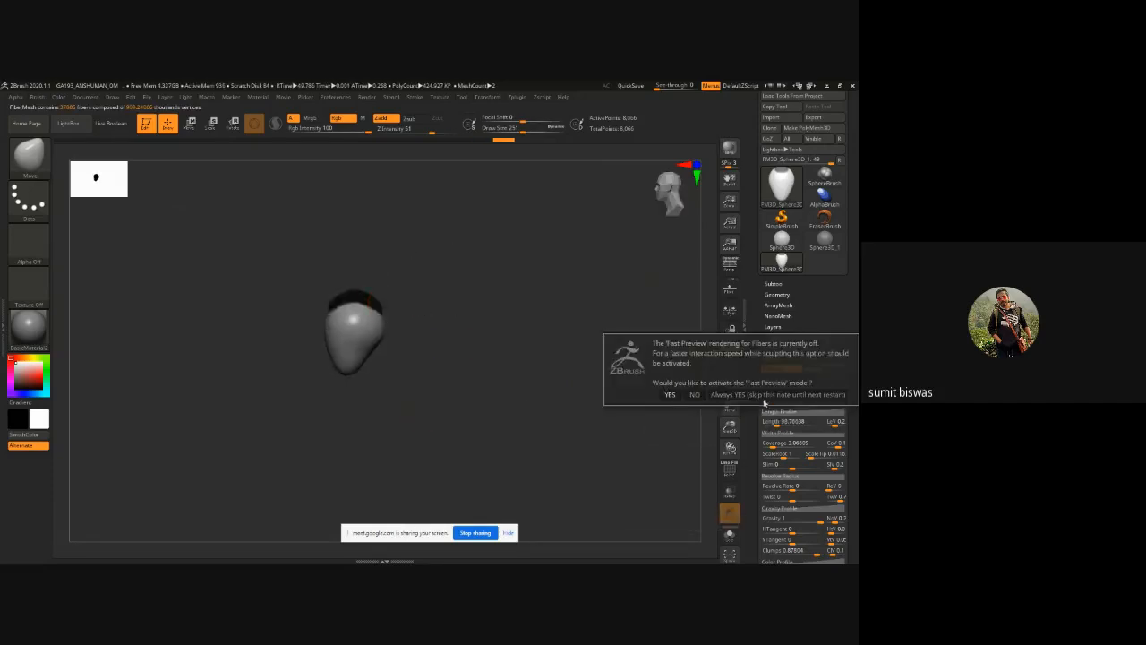
pyautogui.click(670, 394)
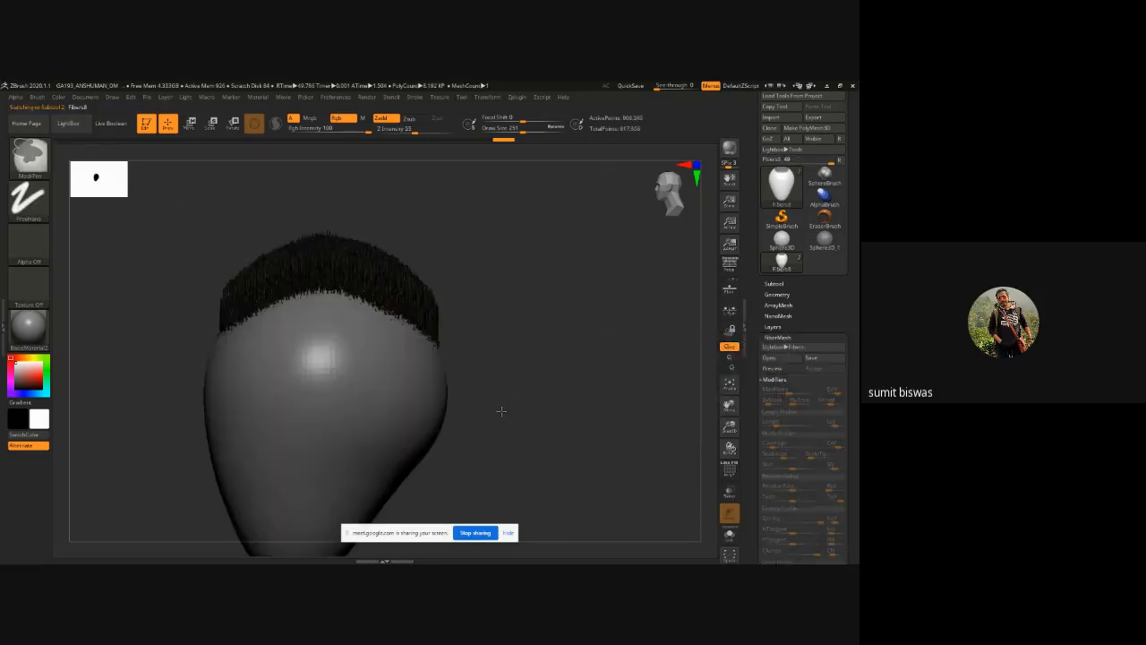
# Step: Pull the hair fibers upward and outward at the sides with the Move brush to form a taller, fuller hairstyle
pyautogui.moveTo(288, 277)
pyautogui.keyDown('alt'); pyautogui.mouseDown(button='right')
pyautogui.moveTo(376, 277)
pyautogui.moveTo(384, 292)
pyautogui.mouseUp(button='right'); pyautogui.keyUp('alt')
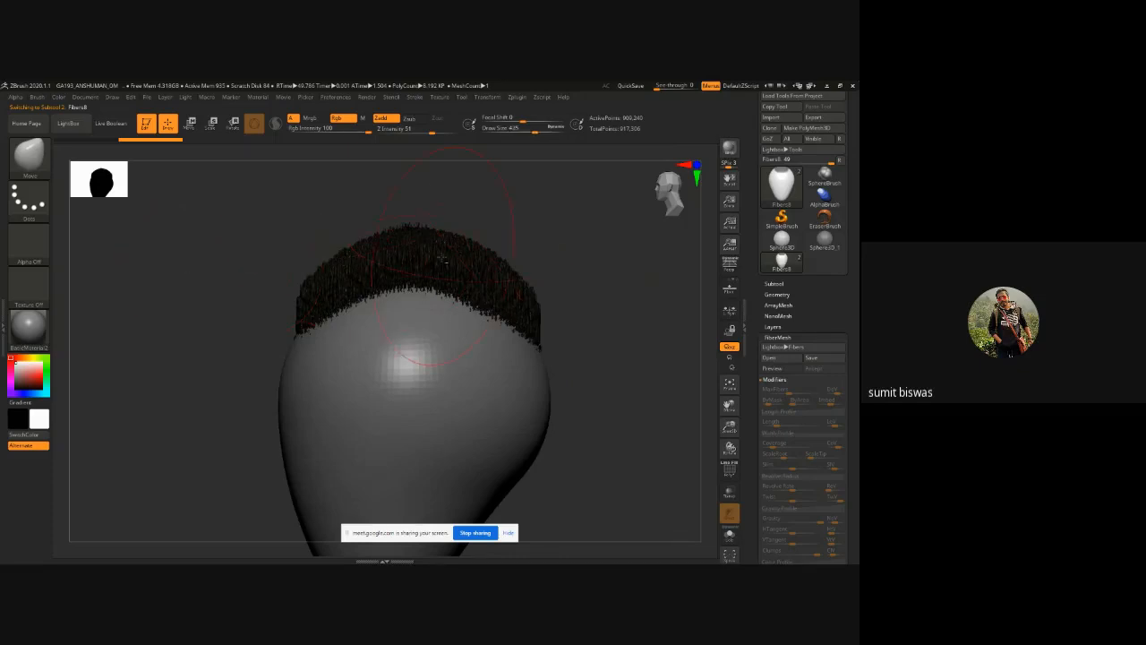
pyautogui.moveTo(313, 274); pyautogui.dragTo(307, 186)
pyautogui.moveTo(415, 210)
pyautogui.mouseDown()
pyautogui.moveTo(401, 188)
pyautogui.moveTo(410, 179)
pyautogui.mouseUp()
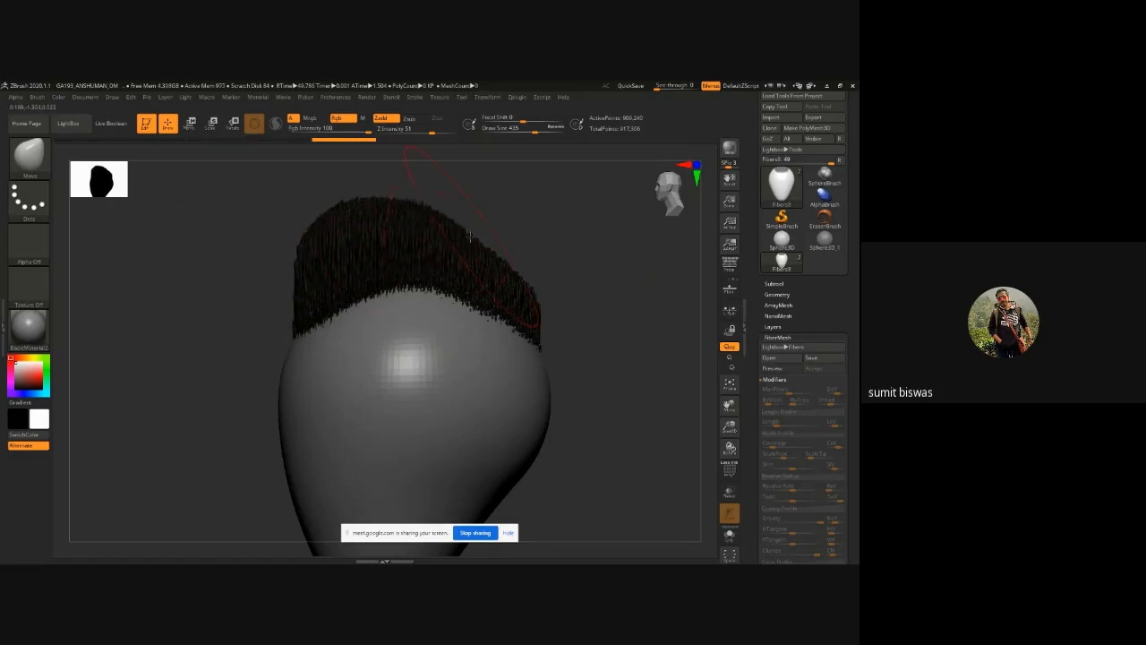
pyautogui.moveTo(470, 237); pyautogui.dragTo(470, 205)
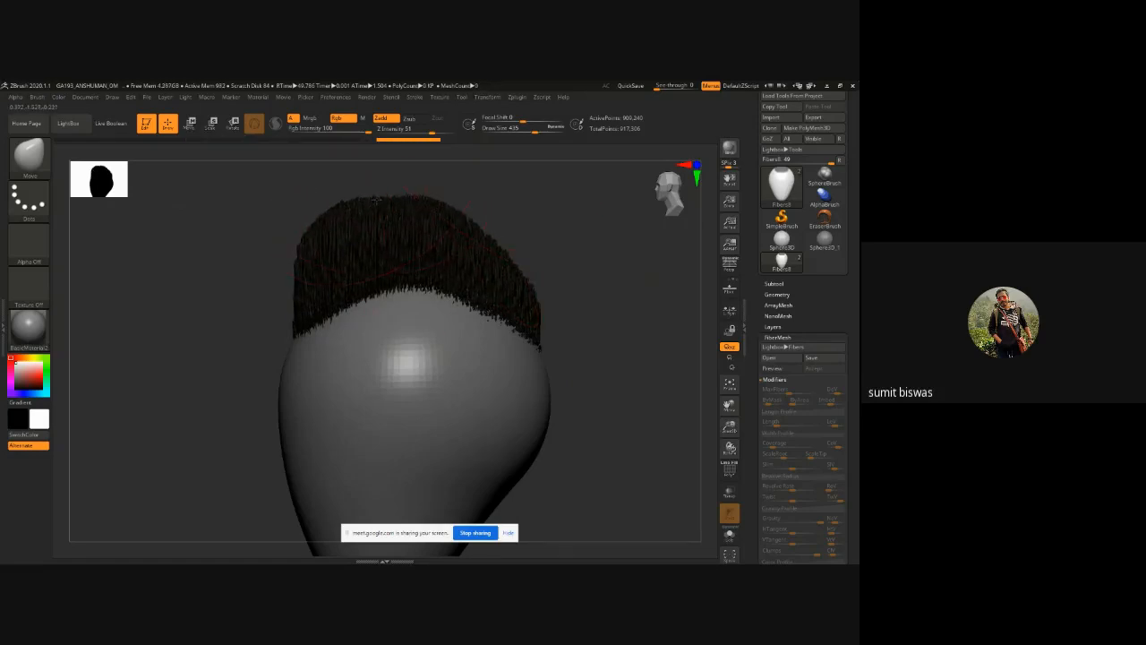
pyautogui.moveTo(501, 254); pyautogui.dragTo(526, 236)
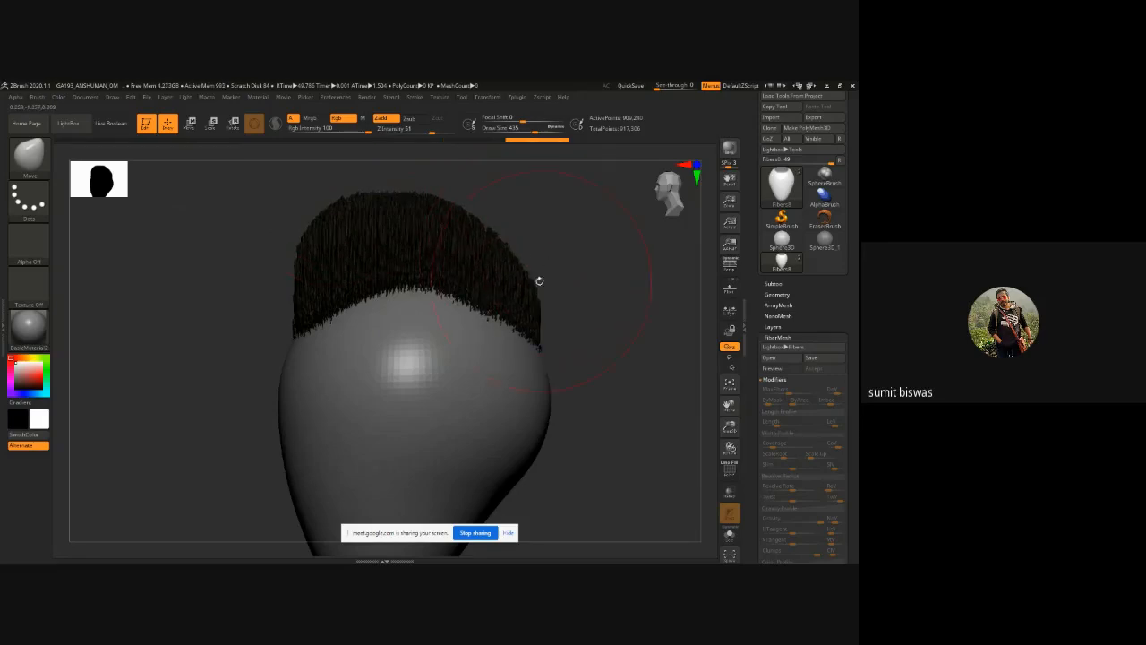
pyautogui.moveTo(534, 276); pyautogui.dragTo(546, 216)
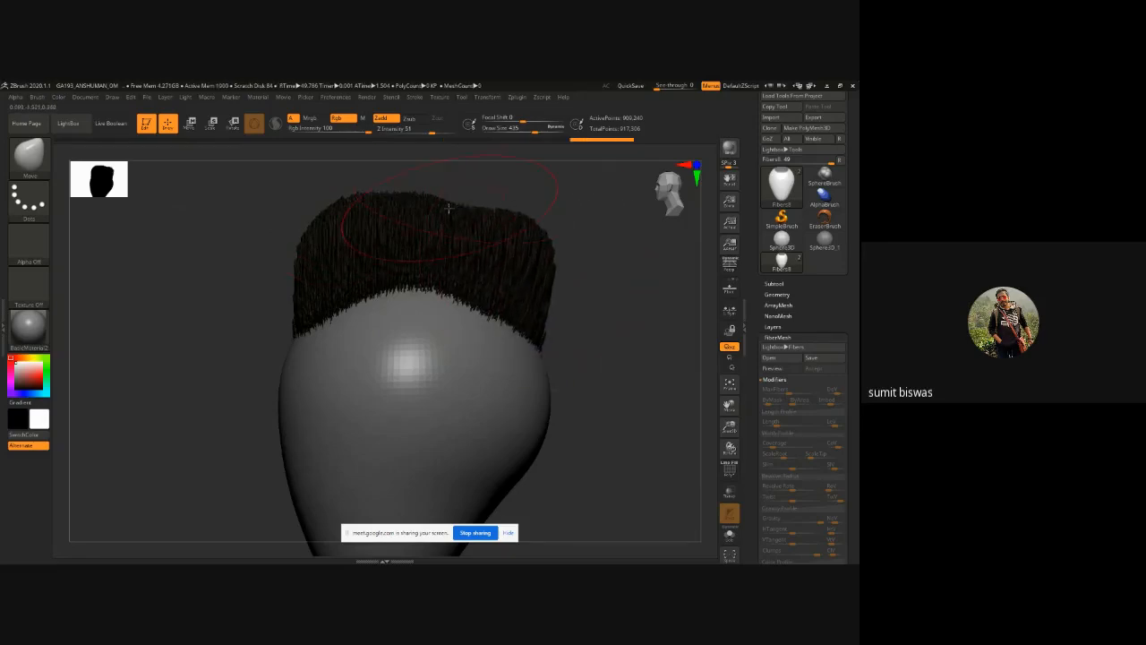
pyautogui.moveTo(451, 208); pyautogui.dragTo(441, 166)
pyautogui.moveTo(377, 197); pyautogui.dragTo(349, 185)
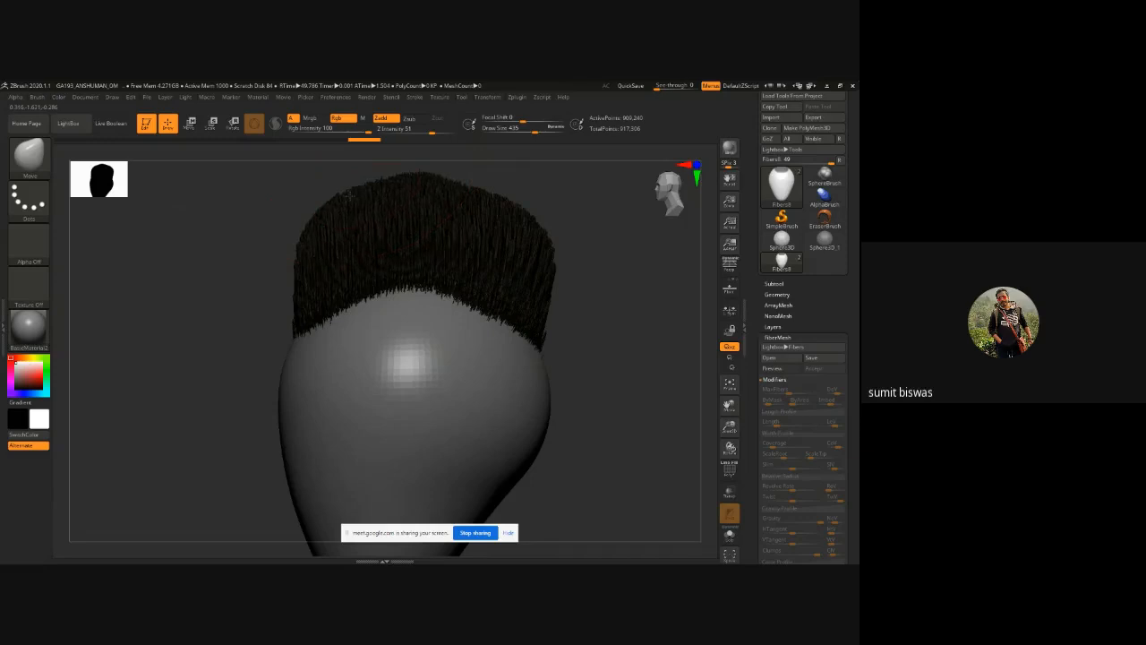
pyautogui.moveTo(301, 257); pyautogui.dragTo(262, 245)
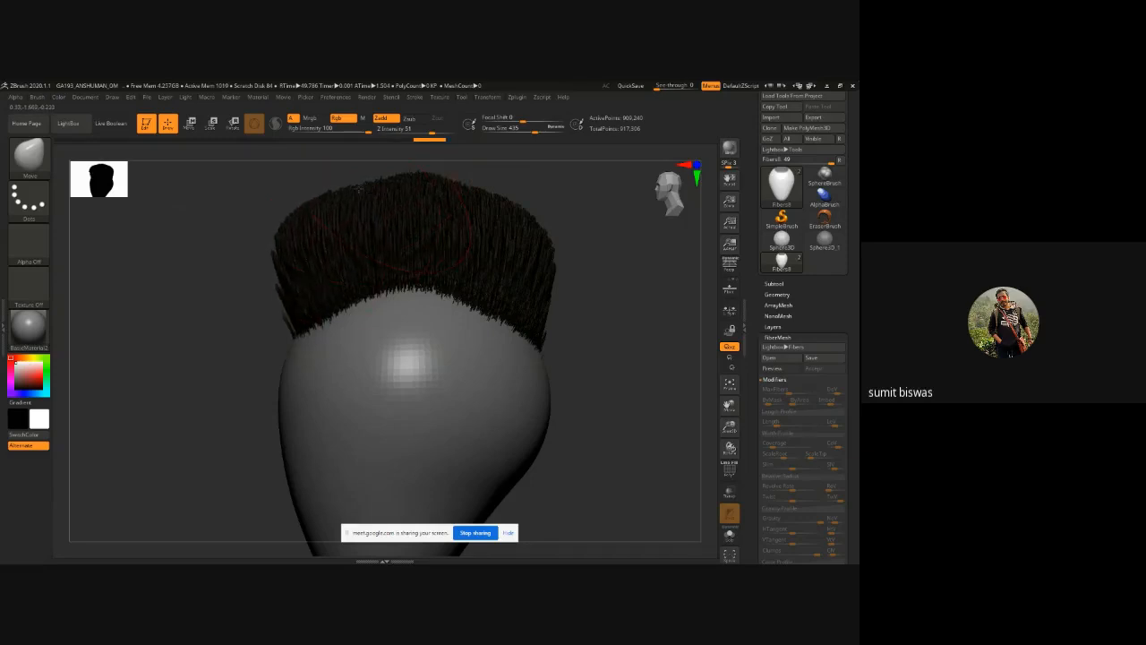
pyautogui.moveTo(551, 235); pyautogui.dragTo(564, 235)
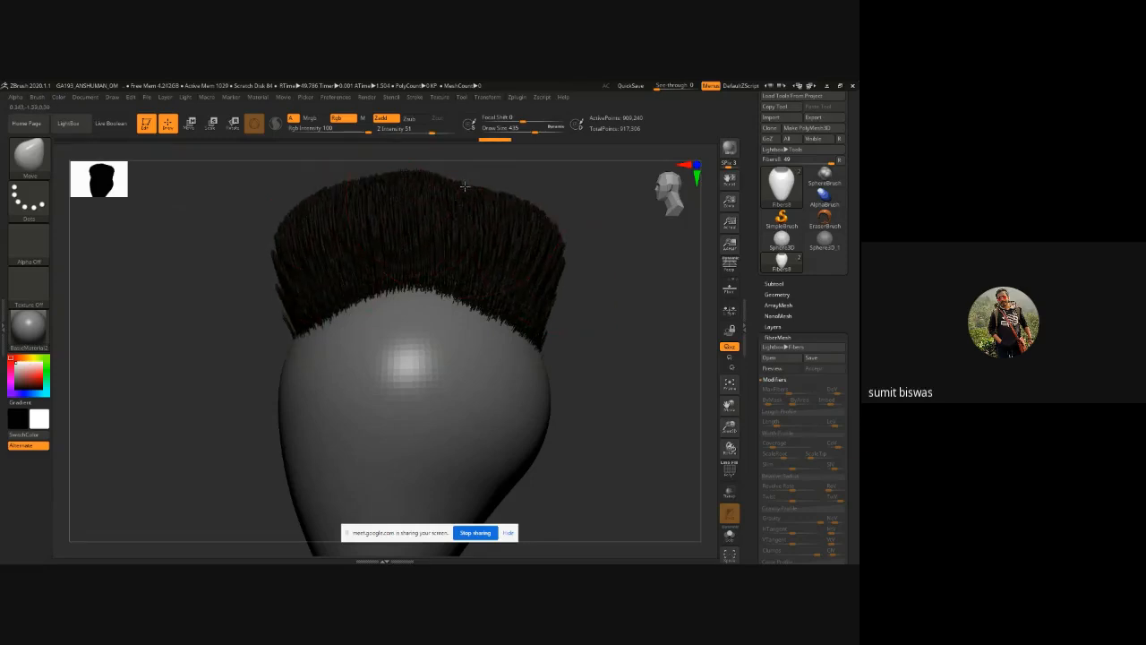
# Step: Round off the top of the crown hair and fill out its side profile with the Move brush
pyautogui.moveTo(468, 193); pyautogui.dragTo(463, 175)
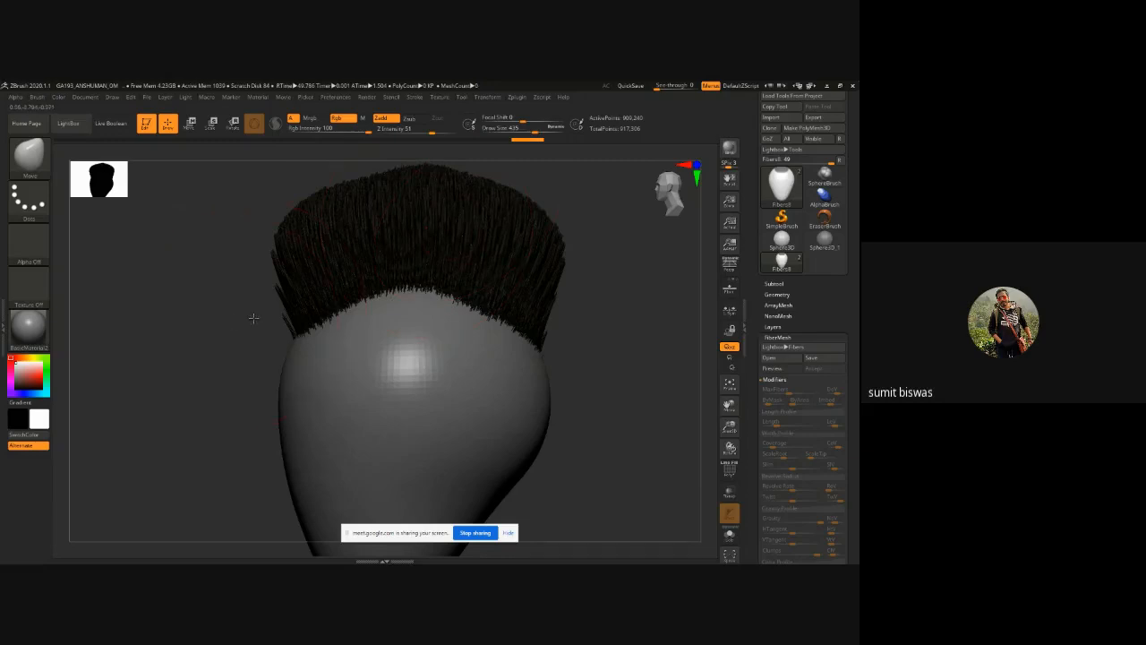
pyautogui.keyDown('shift'); pyautogui.moveTo(253, 318); pyautogui.dragTo(448, 255); pyautogui.keyUp('shift')
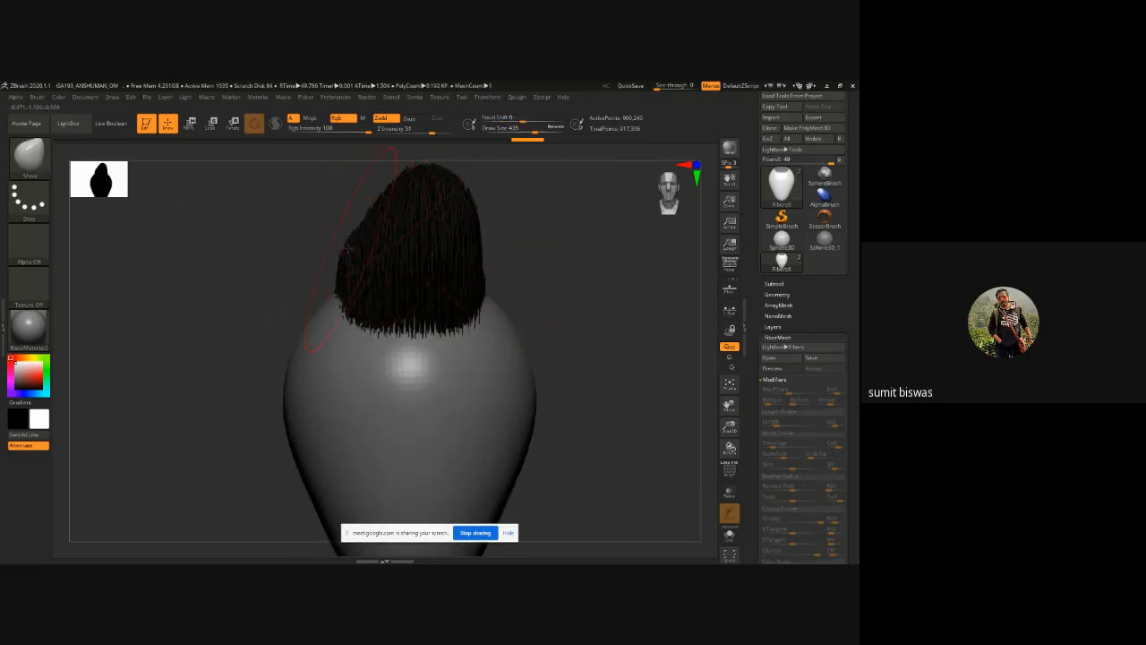
pyautogui.moveTo(323, 233); pyautogui.dragTo(307, 230)
pyautogui.moveTo(379, 192)
pyautogui.mouseDown()
pyautogui.moveTo(343, 182)
pyautogui.moveTo(341, 205)
pyautogui.moveTo(337, 186)
pyautogui.mouseUp()
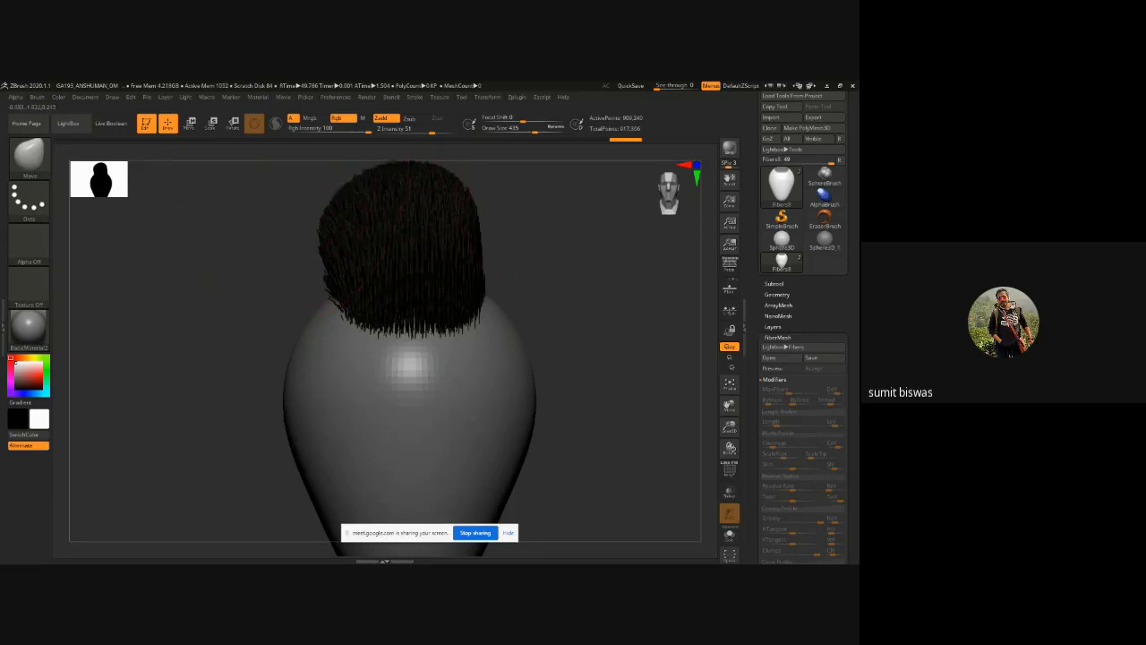
pyautogui.moveTo(564, 224); pyautogui.dragTo(455, 220)
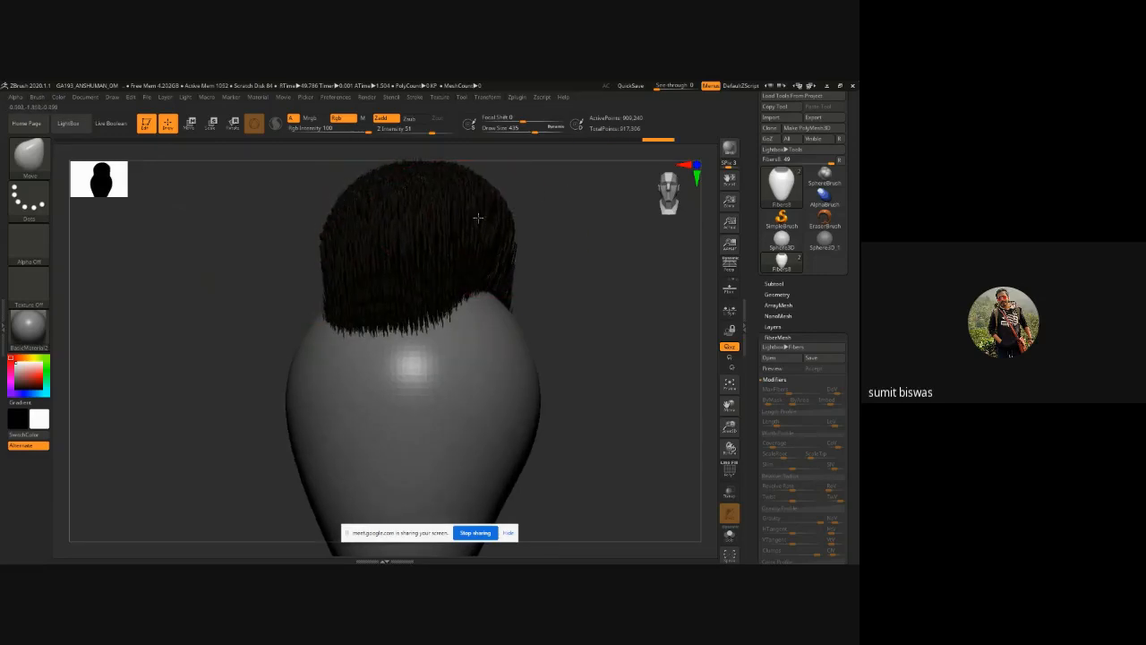
pyautogui.keyDown('shift'); pyautogui.moveTo(548, 209); pyautogui.dragTo(550, 212); pyautogui.keyUp('shift')
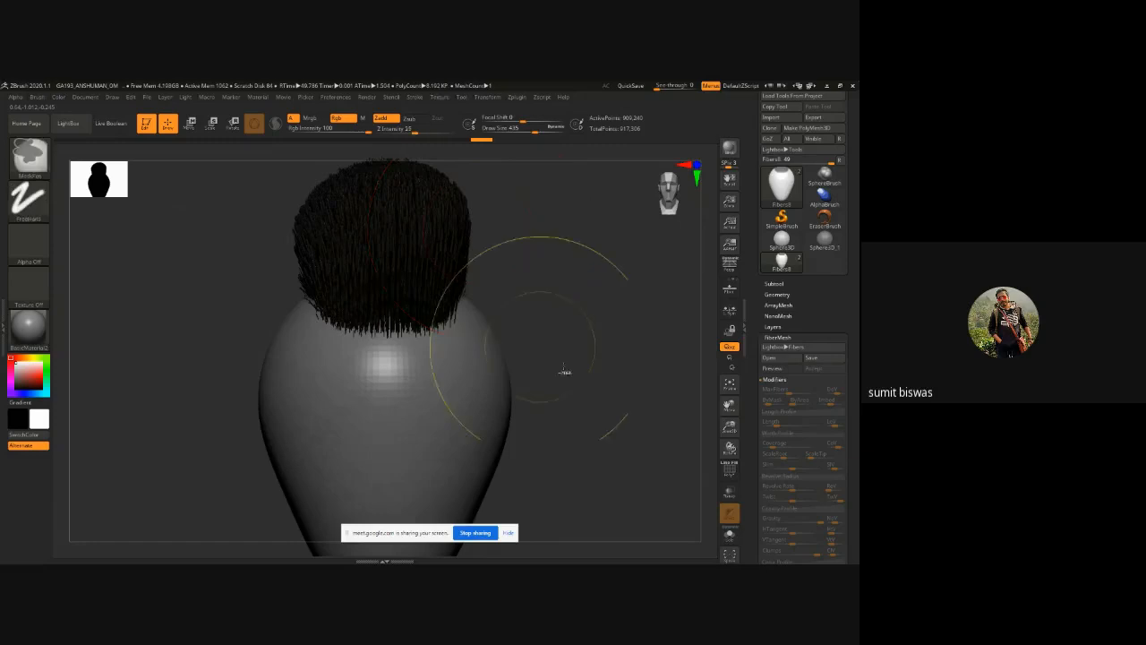
# Step: Check the hairstyle from a distance and push one side of the crown hair further outward with the Move brush
pyautogui.keyDown('ctrl'); pyautogui.moveTo(525, 358); pyautogui.dragTo(519, 365, button='right'); pyautogui.keyUp('ctrl')
pyautogui.keyDown('ctrl'); pyautogui.moveTo(568, 399); pyautogui.dragTo(492, 358, button='right'); pyautogui.keyUp('ctrl')
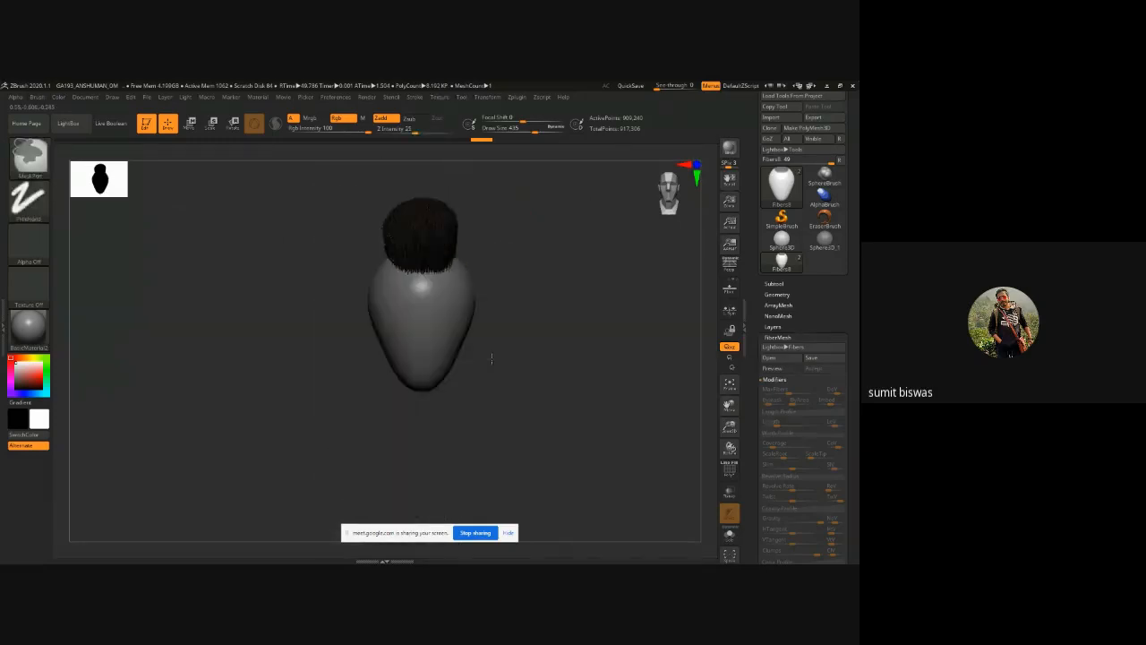
pyautogui.moveTo(492, 358); pyautogui.dragTo(498, 341)
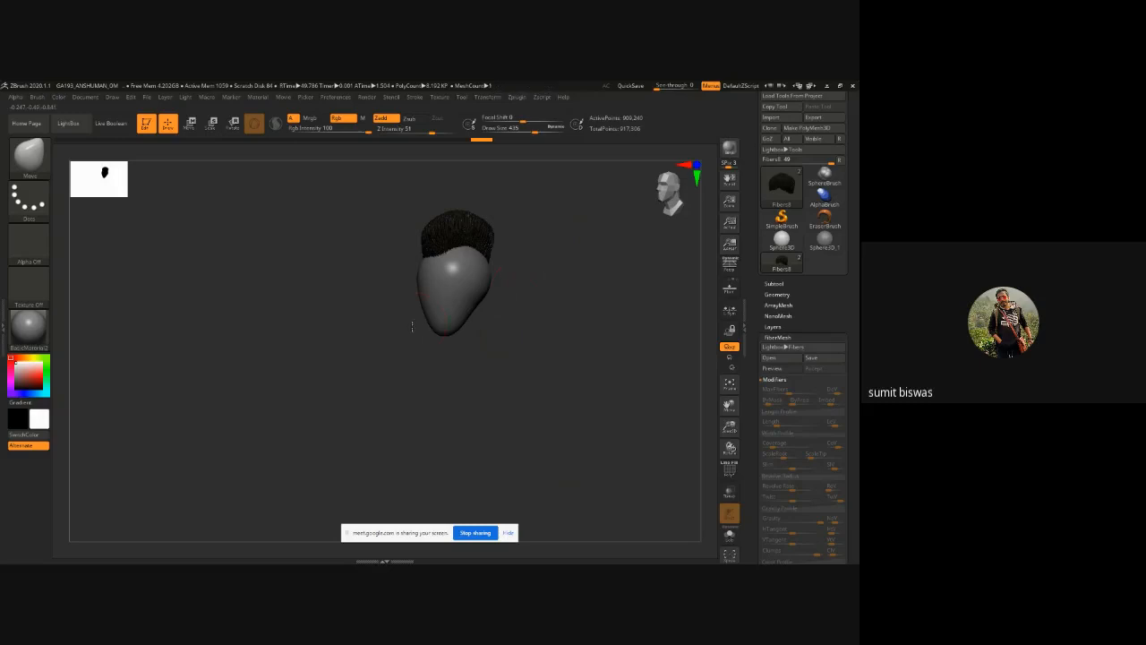
pyautogui.keyDown('shift'); pyautogui.moveTo(415, 326); pyautogui.dragTo(445, 336); pyautogui.keyUp('shift')
pyautogui.keyDown('ctrl'); pyautogui.moveTo(451, 236); pyautogui.dragTo(524, 417, button='right'); pyautogui.keyUp('ctrl')
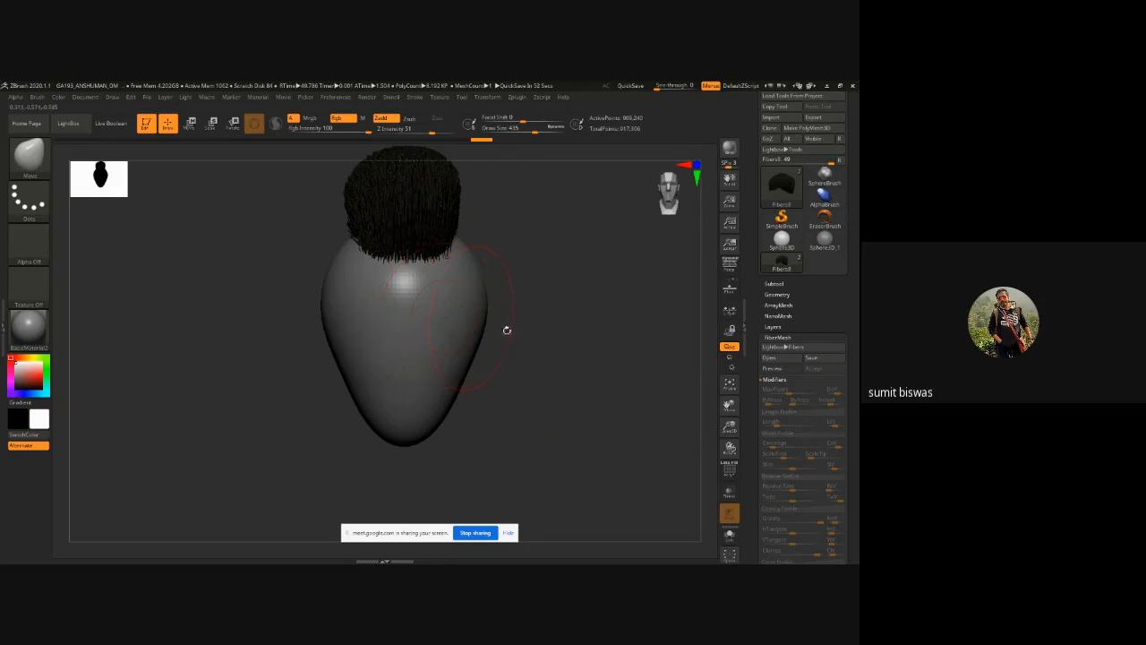
pyautogui.moveTo(602, 323); pyautogui.dragTo(594, 353)
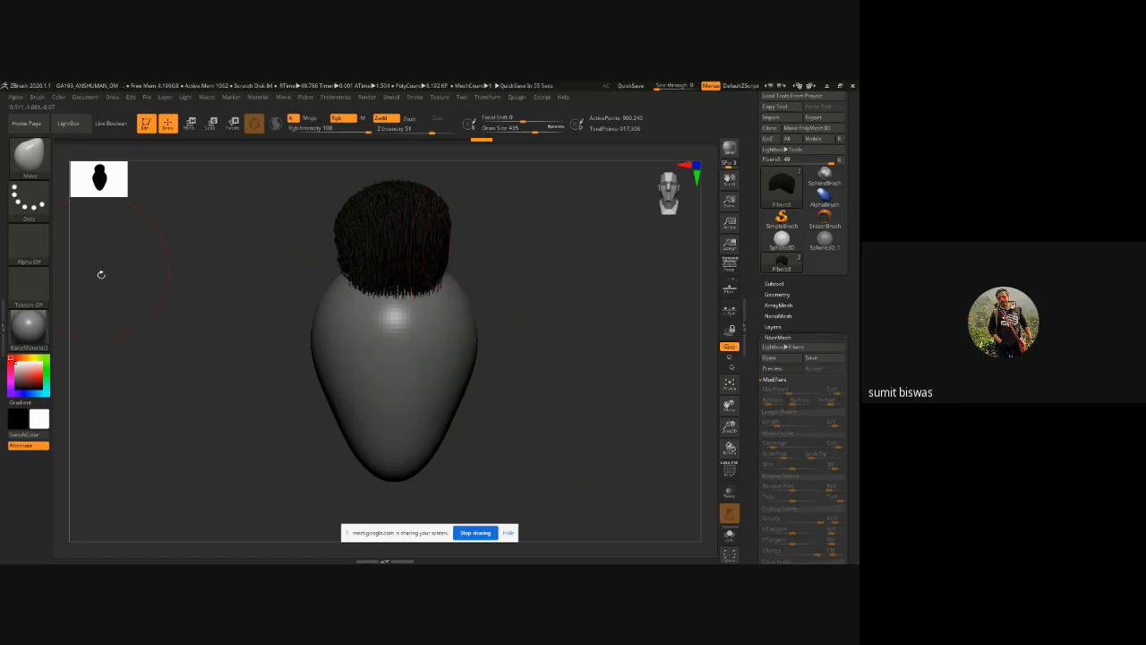
pyautogui.moveTo(350, 231)
pyautogui.mouseDown()
pyautogui.moveTo(305, 217)
pyautogui.moveTo(351, 259)
pyautogui.mouseUp()
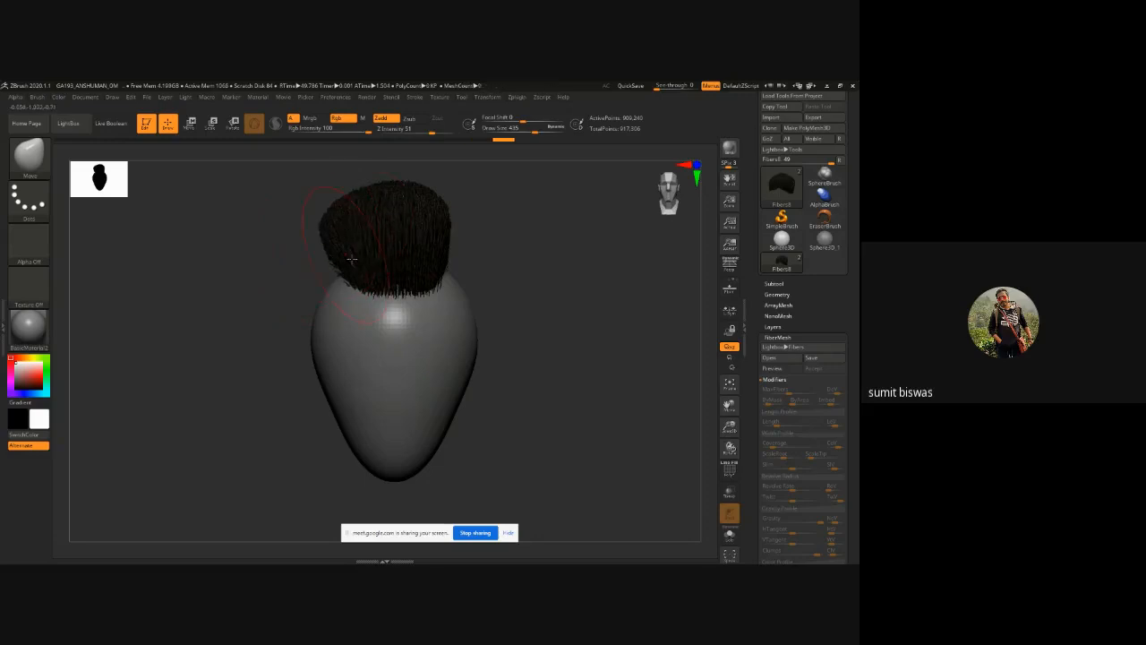
# Step: Select the head subtool and mask an area on both sides of the forehead with a smaller brush
pyautogui.moveTo(524, 277); pyautogui.dragTo(480, 296)
pyautogui.keyDown('alt'); pyautogui.click(465, 323); pyautogui.keyUp('alt')
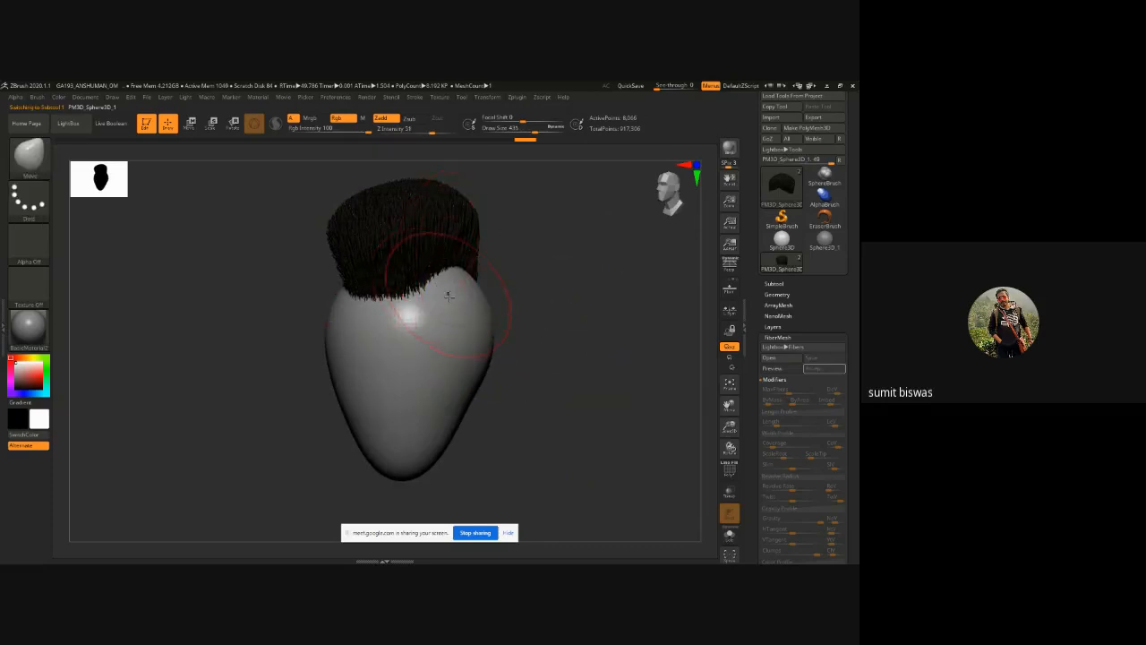
pyautogui.press('[')
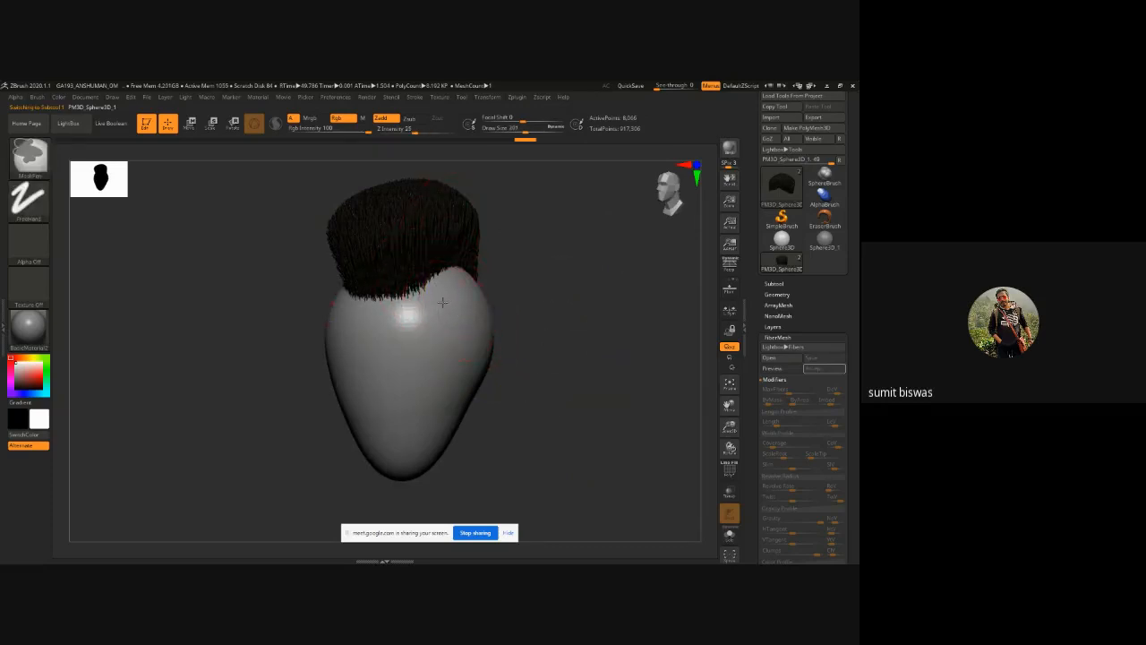
pyautogui.keyDown('ctrl'); pyautogui.moveTo(443, 301); pyautogui.dragTo(458, 296); pyautogui.keyUp('ctrl')
pyautogui.moveTo(544, 279); pyautogui.dragTo(566, 278)
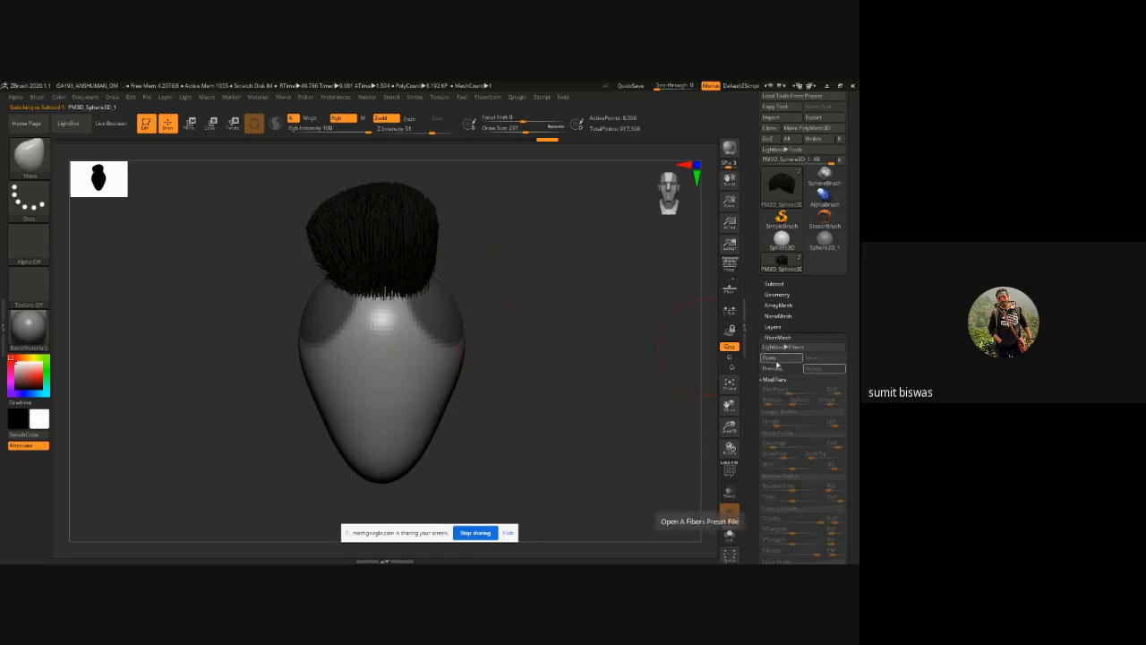
# Step: Preview FiberMesh fibers on the masked side areas and regenerate them while viewing the head from below
pyautogui.click(778, 367)
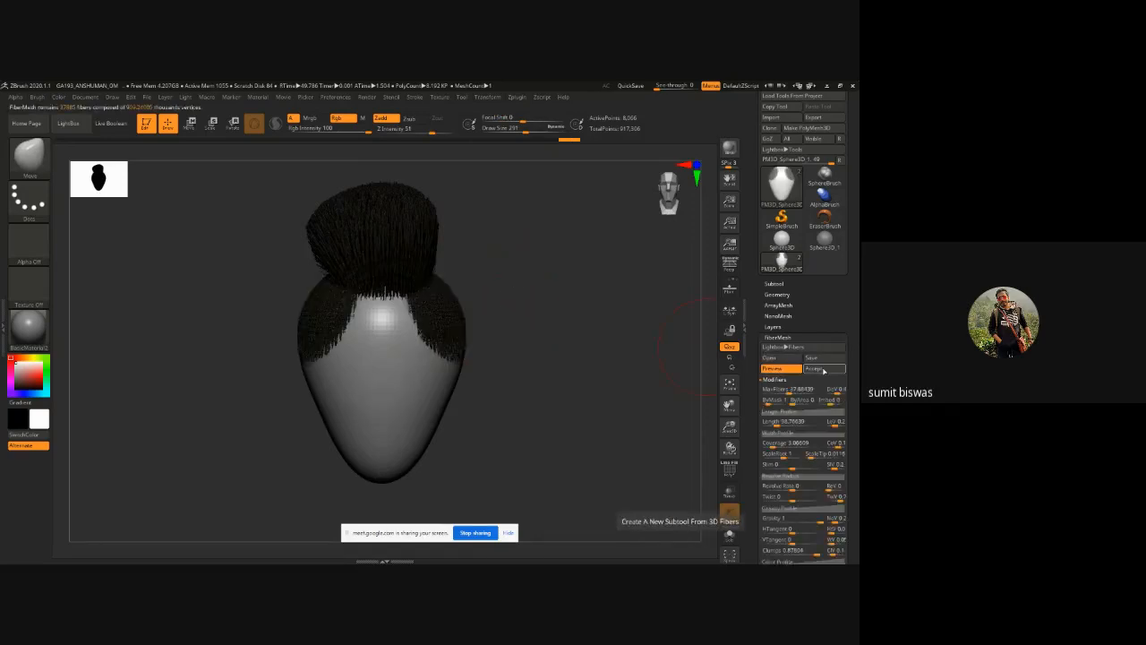
pyautogui.click(823, 370)
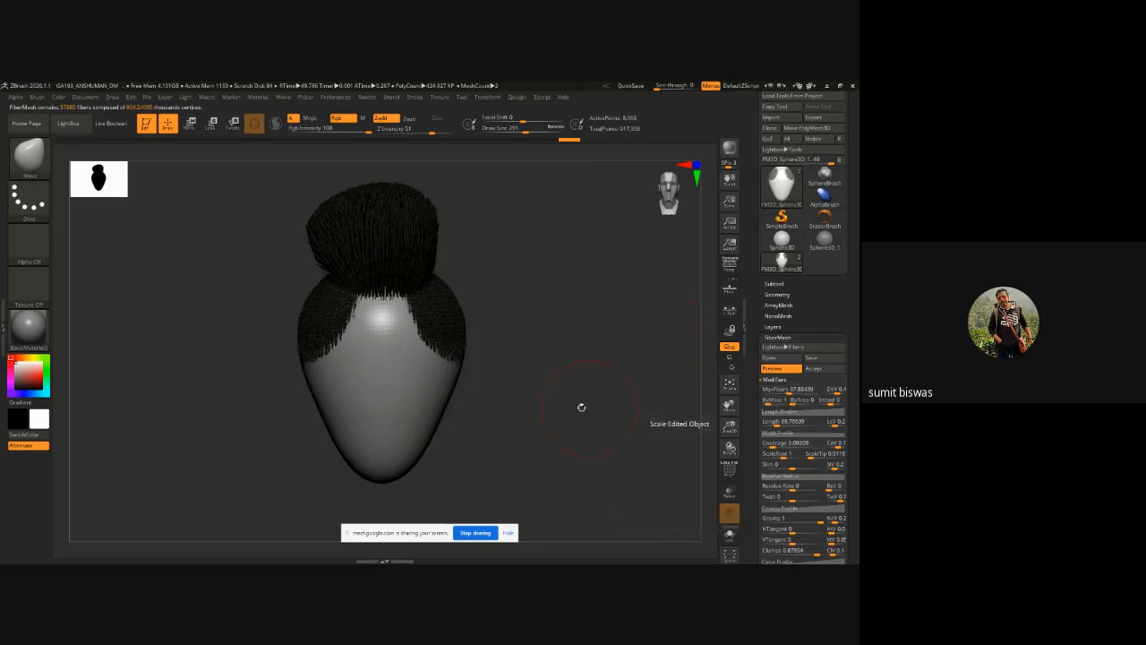
pyautogui.moveTo(532, 371); pyautogui.dragTo(537, 466)
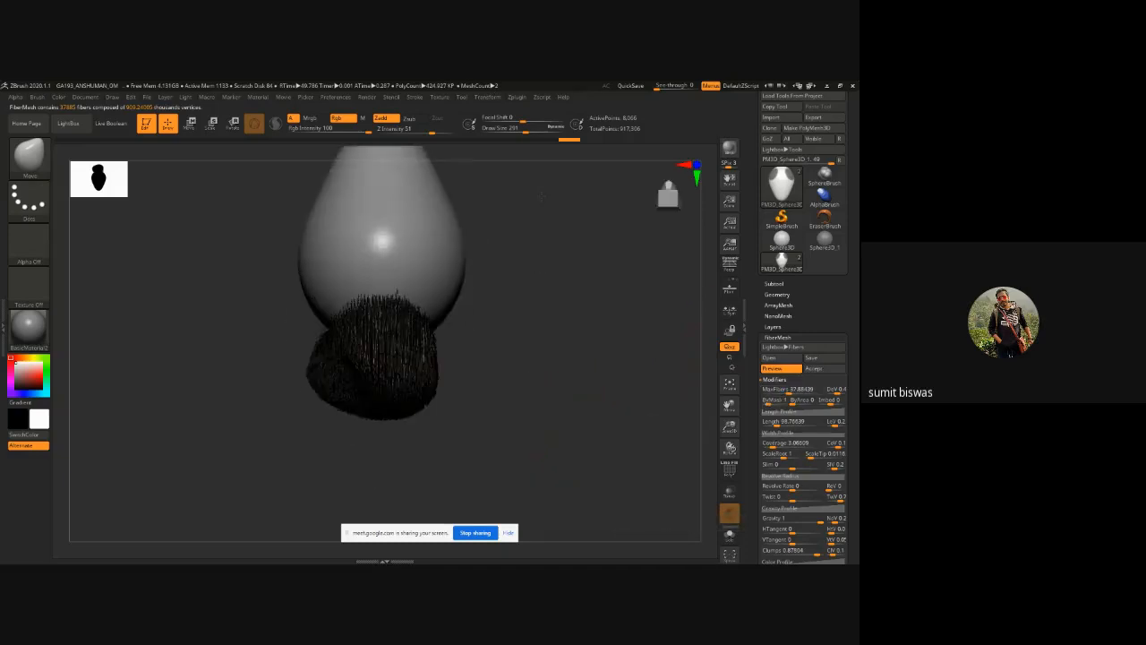
pyautogui.moveTo(564, 355); pyautogui.dragTo(483, 295)
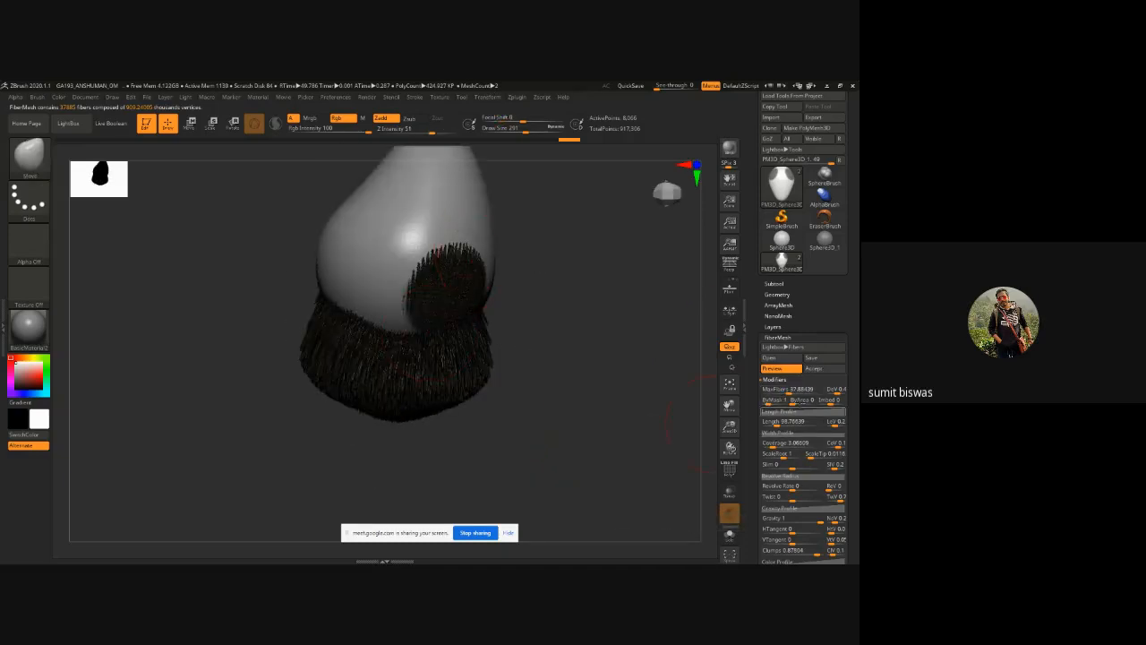
pyautogui.click(772, 368)
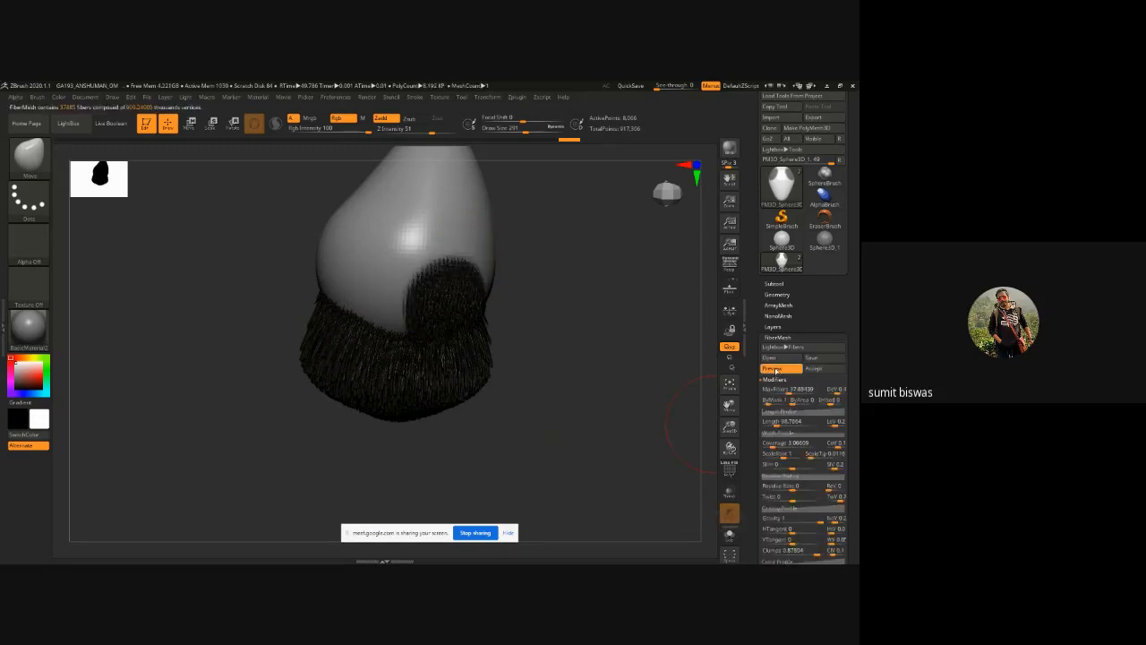
# Step: Increase the side fibers' Length to about 260 and accept them as a new subtool
pyautogui.moveTo(772, 425); pyautogui.dragTo(780, 426)
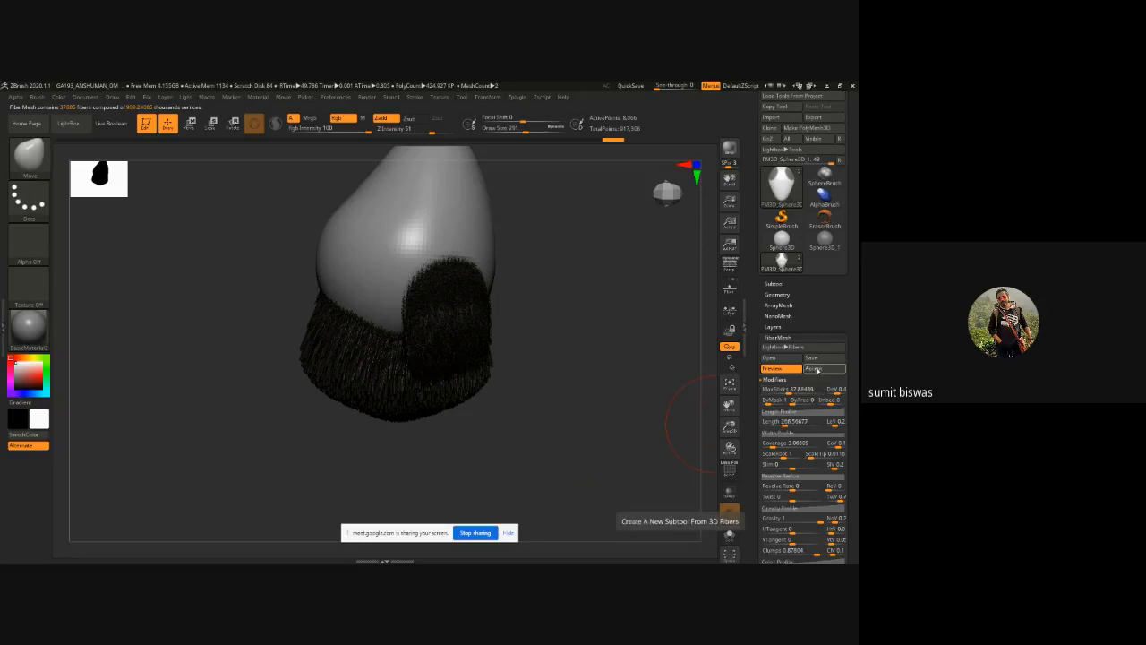
pyautogui.click(814, 368)
pyautogui.click(686, 393)
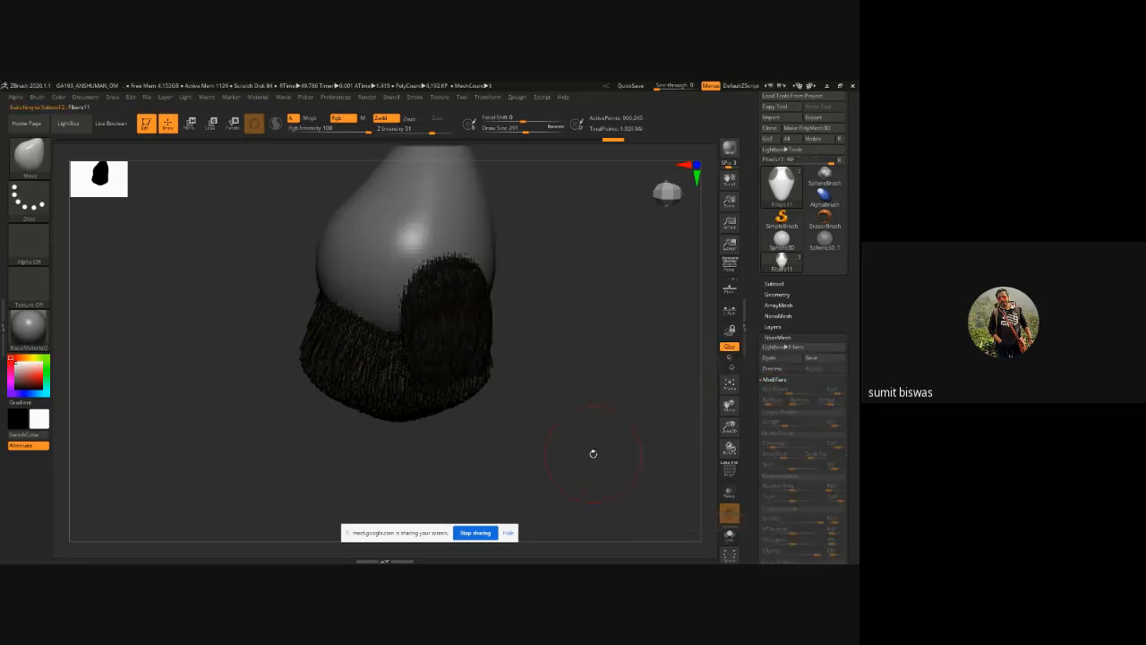
# Step: Pull the side fibers outward and downward from the head with the Move brush, symmetrically on both sides
pyautogui.moveTo(572, 463); pyautogui.dragTo(572, 377)
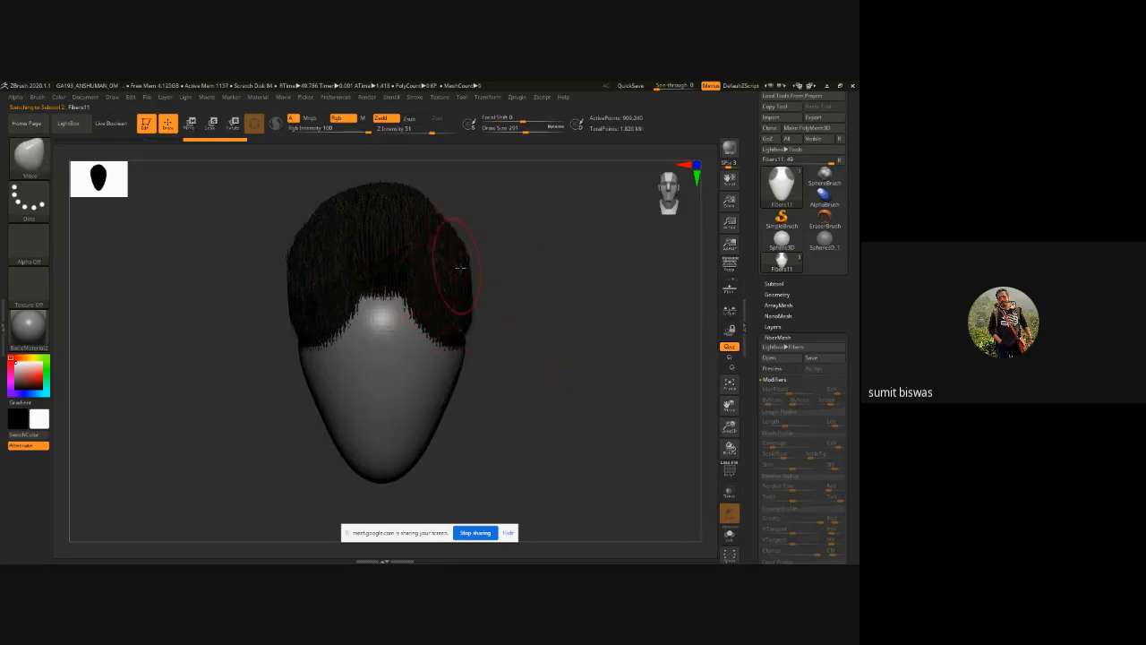
pyautogui.moveTo(439, 269)
pyautogui.mouseDown()
pyautogui.moveTo(450, 245)
pyautogui.moveTo(476, 235)
pyautogui.moveTo(435, 218)
pyautogui.moveTo(511, 252)
pyautogui.moveTo(530, 266)
pyautogui.moveTo(540, 318)
pyautogui.moveTo(526, 333)
pyautogui.mouseUp()
pyautogui.moveTo(520, 280); pyautogui.dragTo(512, 362)
pyautogui.moveTo(527, 298); pyautogui.dragTo(525, 328)
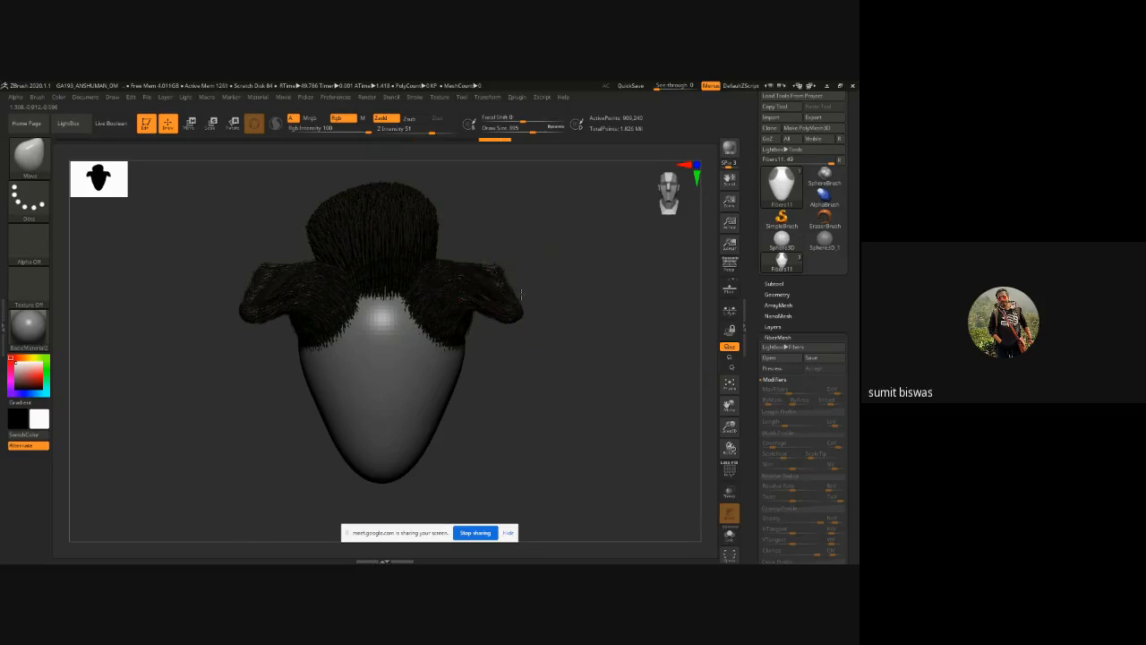
pyautogui.moveTo(510, 274); pyautogui.dragTo(524, 358)
pyautogui.moveTo(516, 305)
pyautogui.mouseDown()
pyautogui.moveTo(581, 312)
pyautogui.moveTo(480, 324)
pyautogui.moveTo(425, 303)
pyautogui.moveTo(462, 294)
pyautogui.mouseUp()
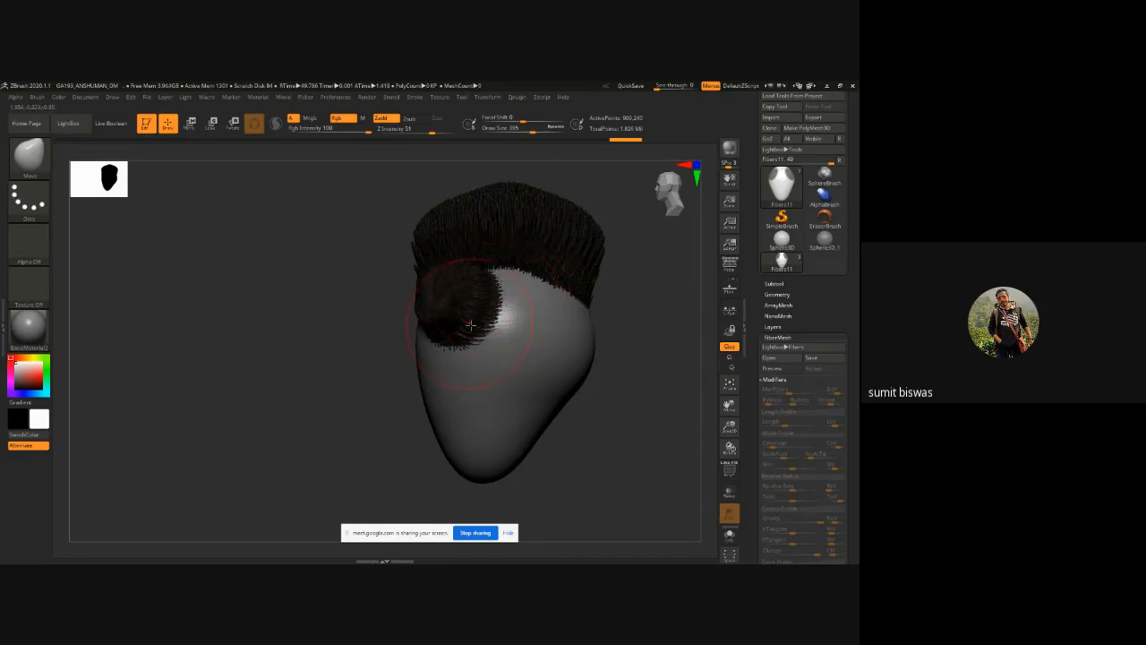
# Step: Draw the side fibers away from the head into long locks and bend them downward with the Move brush
pyautogui.moveTo(427, 317); pyautogui.dragTo(401, 315)
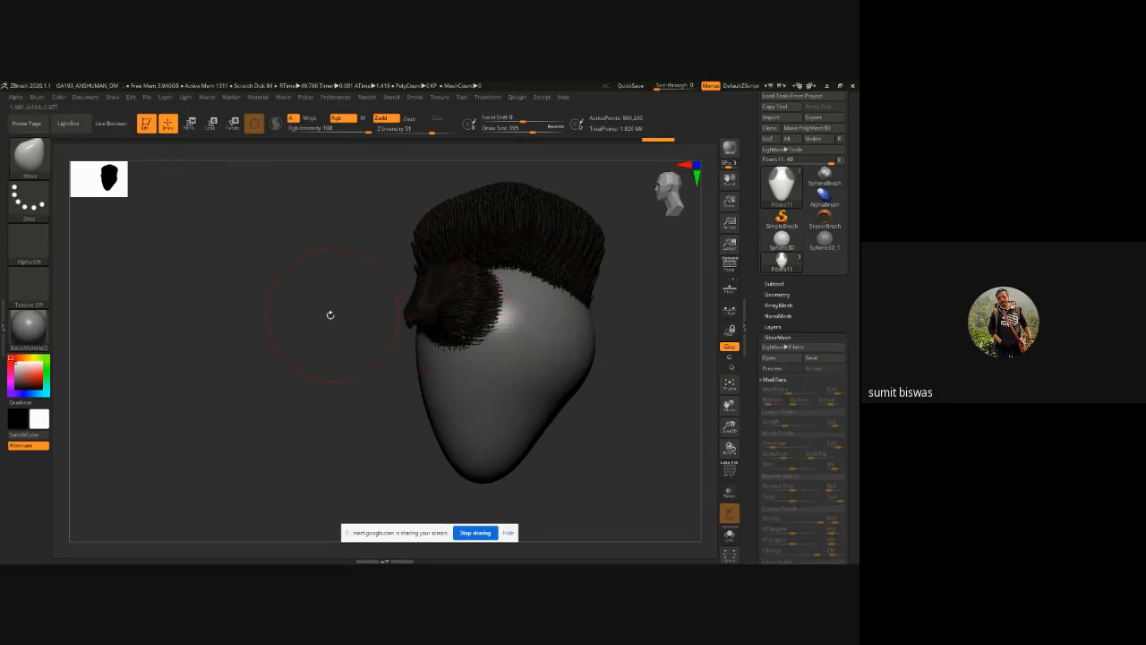
pyautogui.keyDown('alt'); pyautogui.moveTo(320, 345); pyautogui.dragTo(346, 319); pyautogui.keyUp('alt')
pyautogui.moveTo(438, 307); pyautogui.dragTo(341, 322)
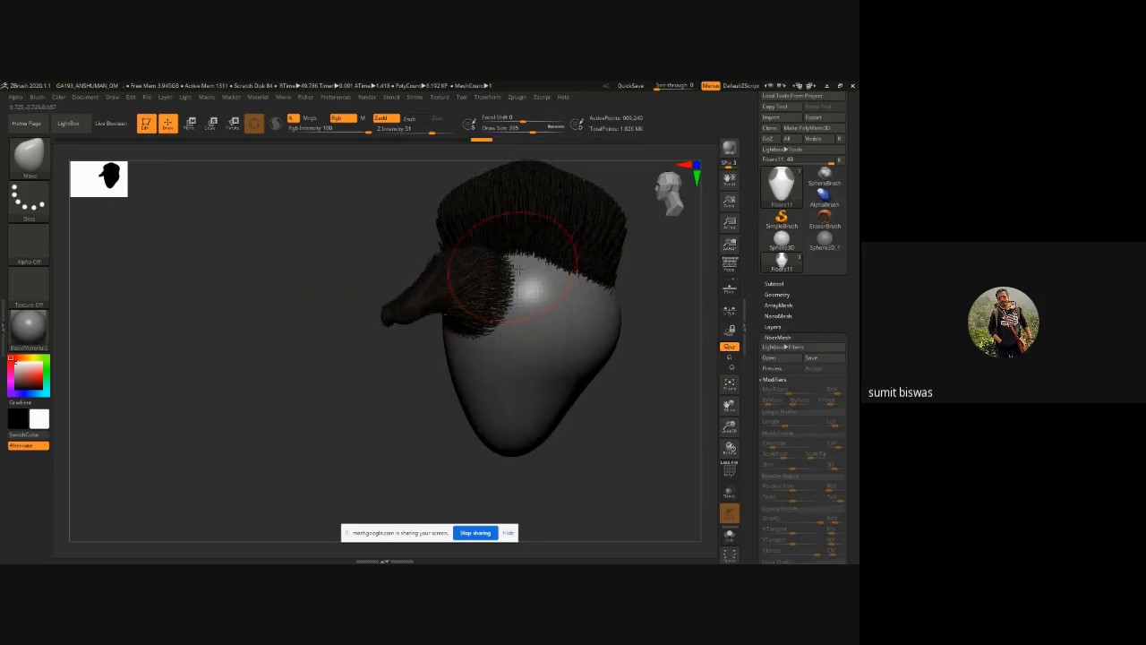
pyautogui.moveTo(501, 298); pyautogui.dragTo(387, 318)
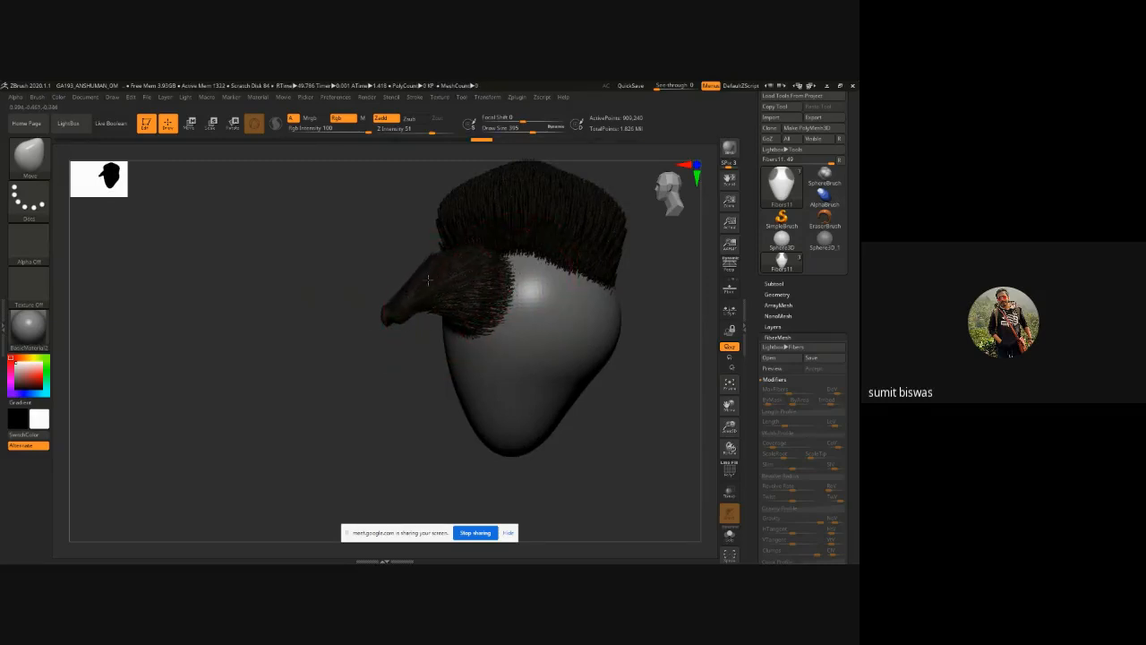
pyautogui.moveTo(302, 340)
pyautogui.mouseDown()
pyautogui.moveTo(485, 321)
pyautogui.moveTo(407, 329)
pyautogui.moveTo(368, 439)
pyautogui.mouseUp()
pyautogui.moveTo(344, 299)
pyautogui.mouseDown()
pyautogui.moveTo(342, 323)
pyautogui.moveTo(358, 300)
pyautogui.mouseUp()
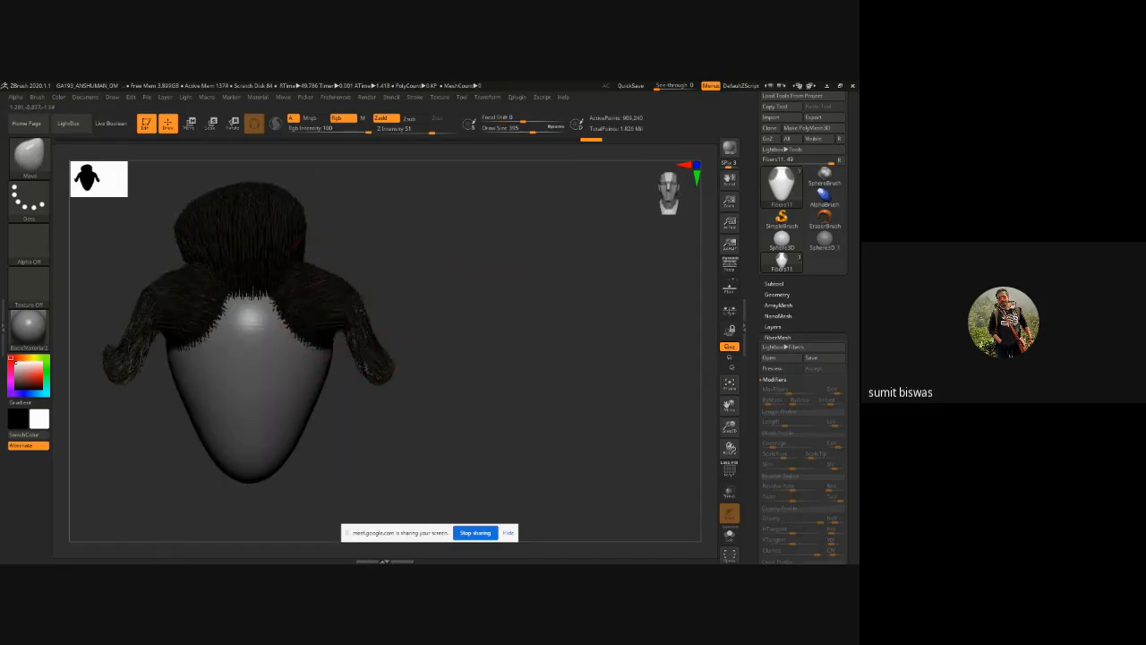
# Step: Smooth the side locks and pull them down alongside the head
pyautogui.moveTo(347, 340)
pyautogui.keyDown('shift'); pyautogui.mouseDown()
pyautogui.moveTo(348, 297)
pyautogui.moveTo(371, 351)
pyautogui.mouseUp(); pyautogui.keyUp('shift')
pyautogui.keyDown('shift'); pyautogui.moveTo(112, 367); pyautogui.dragTo(116, 362); pyautogui.keyUp('shift')
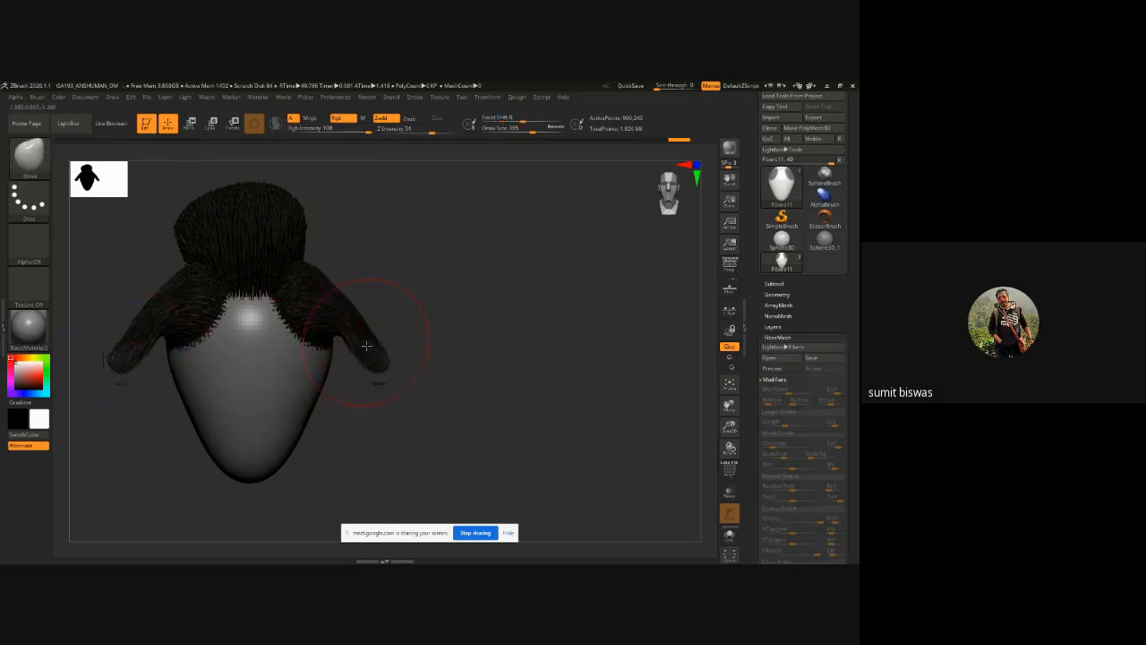
pyautogui.moveTo(376, 367); pyautogui.dragTo(363, 418)
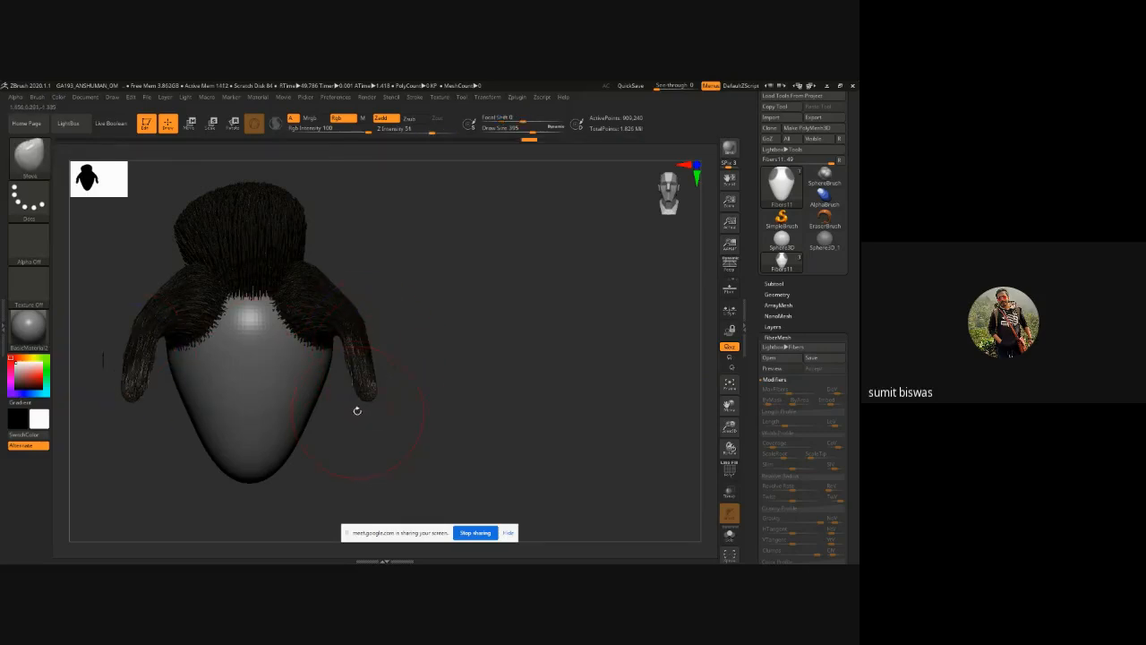
pyautogui.moveTo(335, 366)
pyautogui.keyDown('shift'); pyautogui.mouseDown()
pyautogui.moveTo(358, 337)
pyautogui.moveTo(337, 306)
pyautogui.mouseUp(); pyautogui.keyUp('shift')
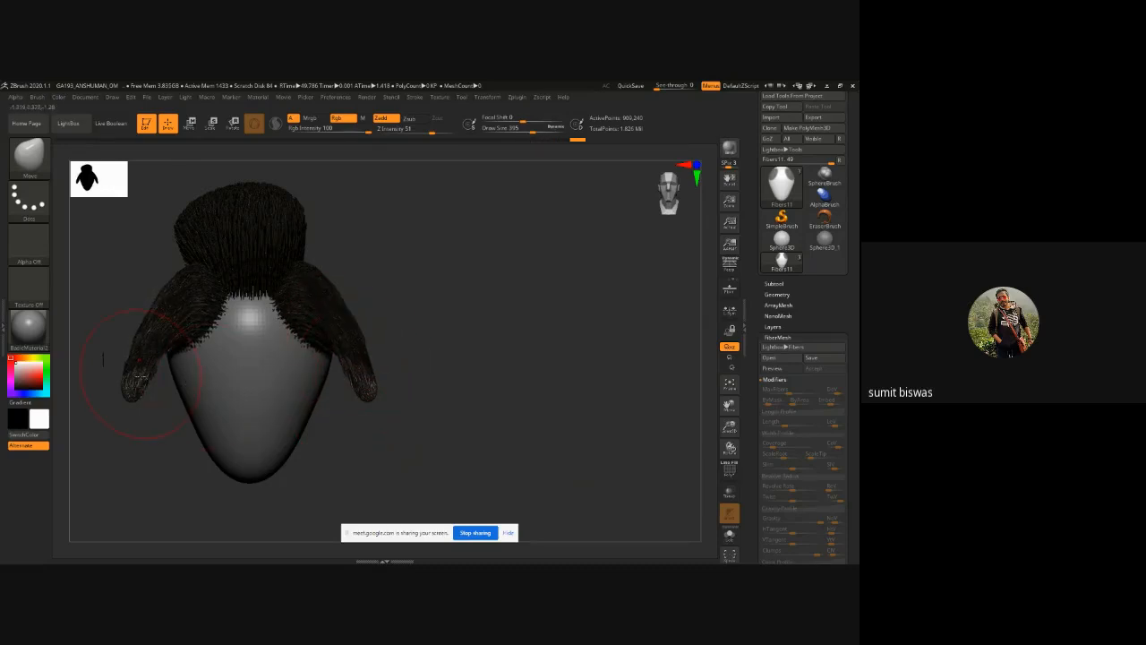
pyautogui.moveTo(143, 403)
pyautogui.keyDown('shift'); pyautogui.mouseDown()
pyautogui.moveTo(185, 326)
pyautogui.moveTo(166, 335)
pyautogui.moveTo(171, 324)
pyautogui.mouseUp(); pyautogui.keyUp('shift')
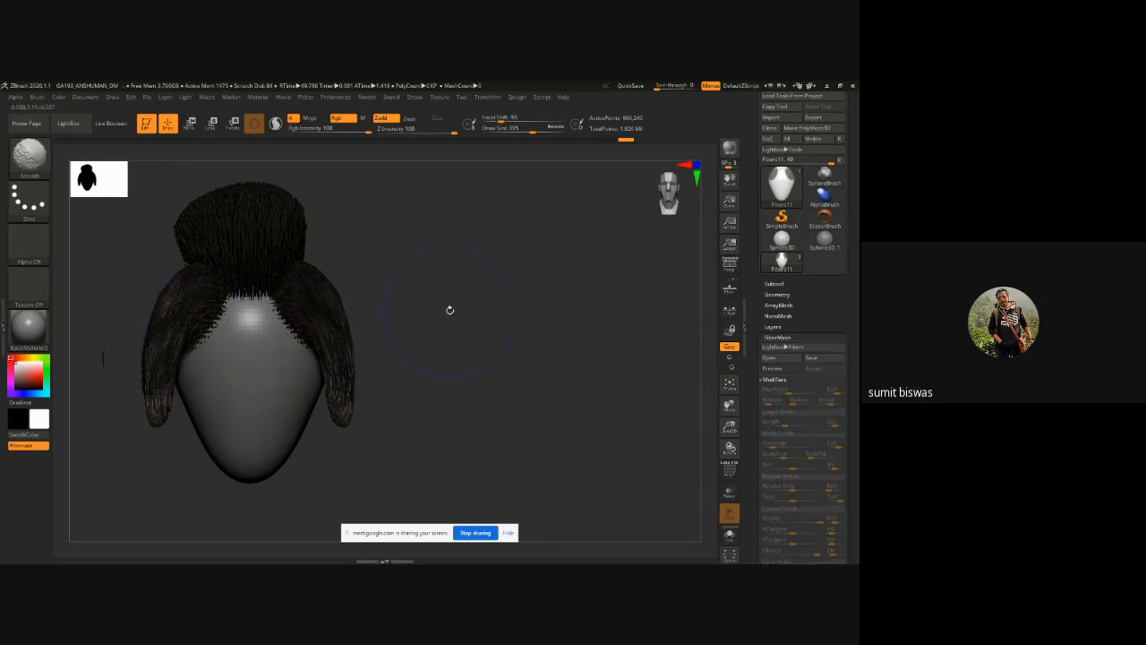
# Step: Refine the side locks in profile and bring their tips in toward the jaw with the Smooth and Move brushes
pyautogui.moveTo(451, 310)
pyautogui.mouseDown()
pyautogui.moveTo(156, 395)
pyautogui.moveTo(188, 428)
pyautogui.moveTo(175, 357)
pyautogui.moveTo(204, 362)
pyautogui.moveTo(192, 300)
pyautogui.moveTo(225, 302)
pyautogui.mouseUp()
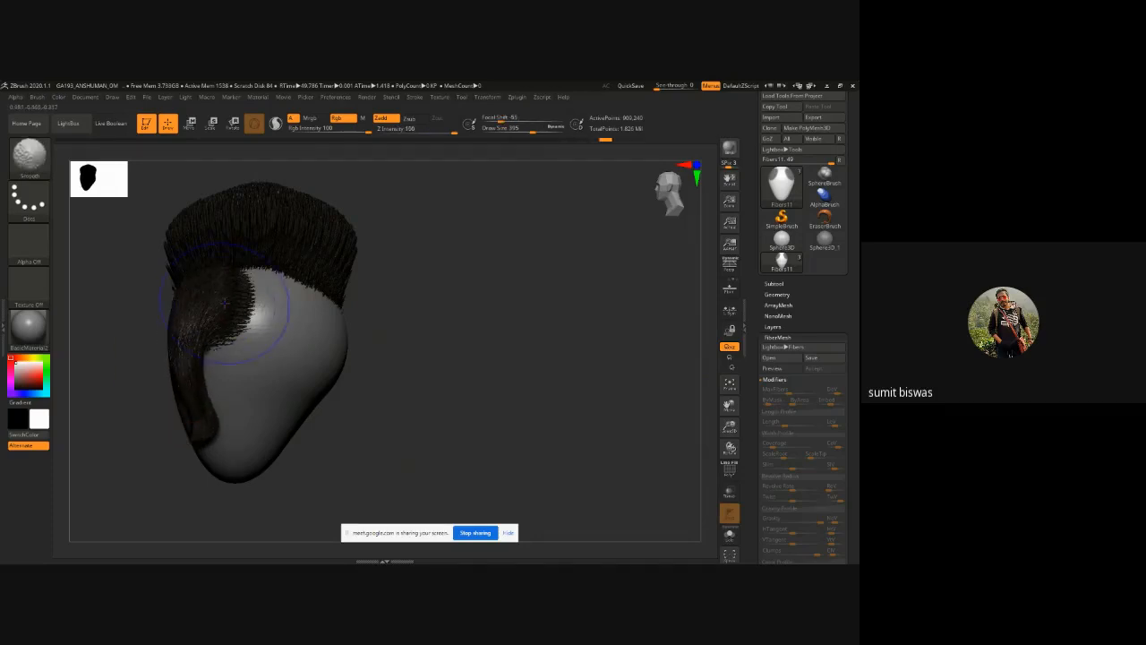
pyautogui.moveTo(189, 392)
pyautogui.keyDown('shift'); pyautogui.mouseDown()
pyautogui.moveTo(193, 414)
pyautogui.moveTo(181, 406)
pyautogui.moveTo(225, 462)
pyautogui.mouseUp(); pyautogui.keyUp('shift')
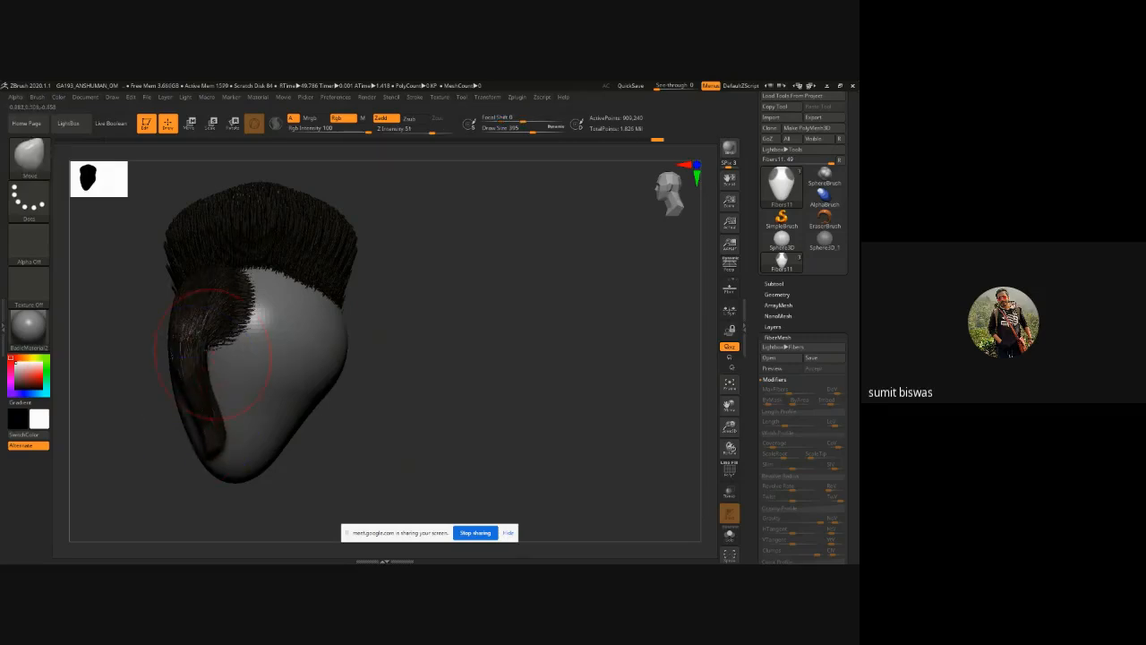
pyautogui.click(246, 314)
pyautogui.moveTo(163, 387); pyautogui.dragTo(487, 294)
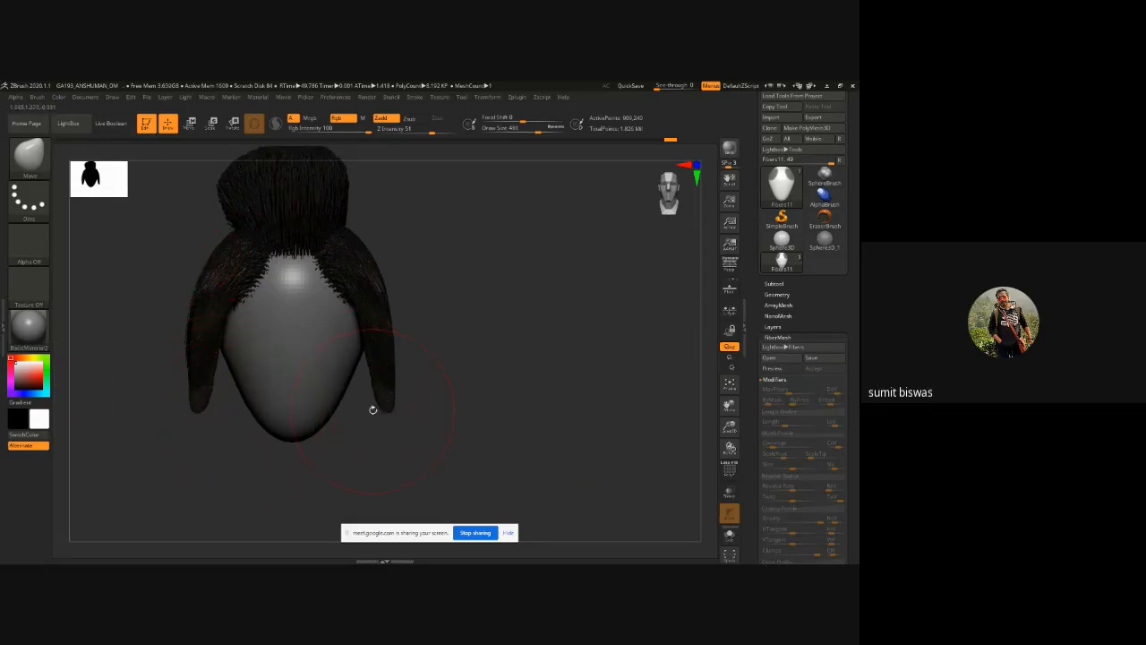
pyautogui.moveTo(385, 403); pyautogui.dragTo(359, 413)
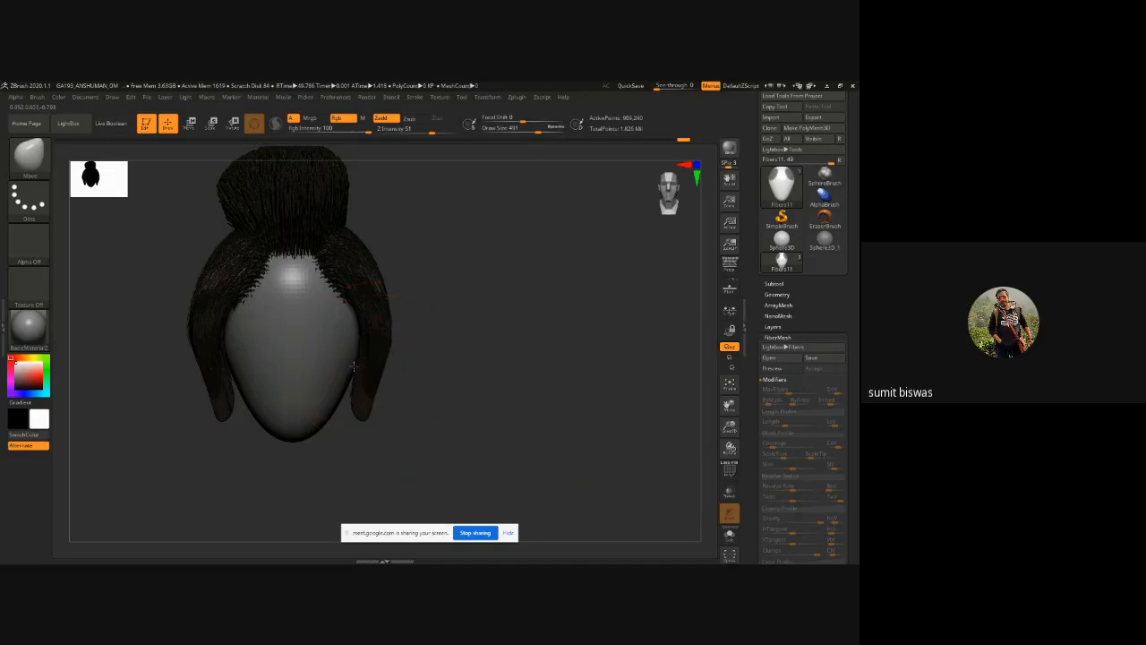
# Step: Push the side locks inward against the face symmetrically with the Move brush
pyautogui.moveTo(355, 366); pyautogui.dragTo(348, 364)
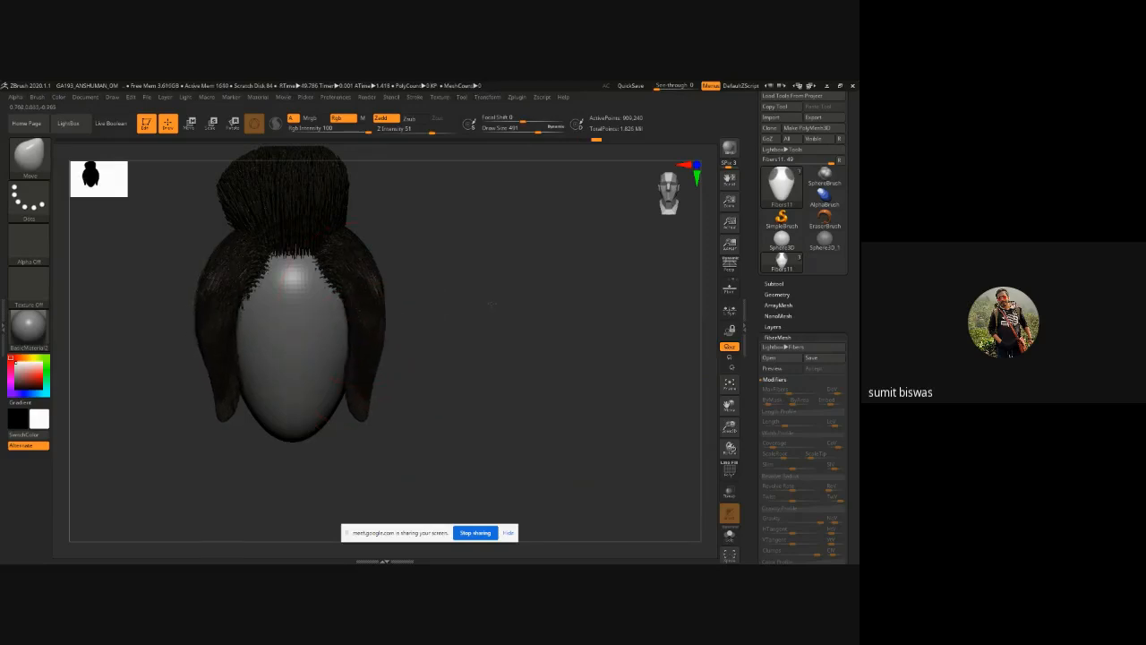
pyautogui.moveTo(478, 299); pyautogui.dragTo(499, 286)
pyautogui.keyDown('alt'); pyautogui.moveTo(472, 315); pyautogui.dragTo(422, 347); pyautogui.keyUp('alt')
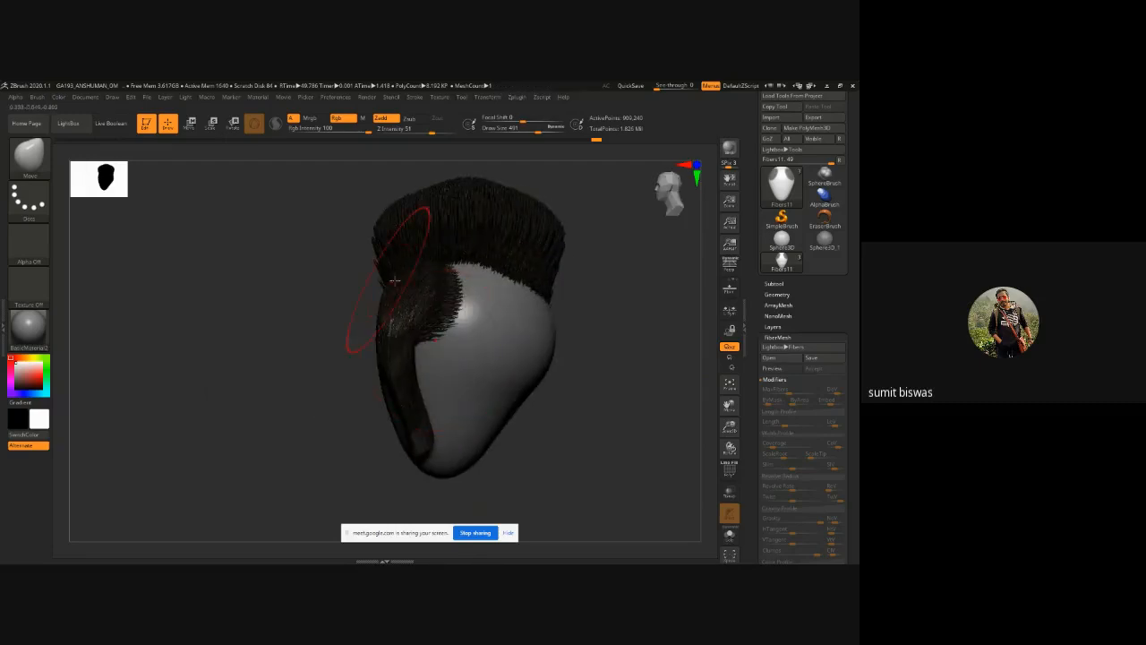
# Step: Make the head mesh the active subtool and carve the eye sockets with a smaller ClayBuildup brush
pyautogui.keyDown('alt'); pyautogui.click(535, 330); pyautogui.keyUp('alt')
pyautogui.keyDown('ctrl'); pyautogui.moveTo(319, 343); pyautogui.dragTo(354, 362); pyautogui.keyUp('ctrl')
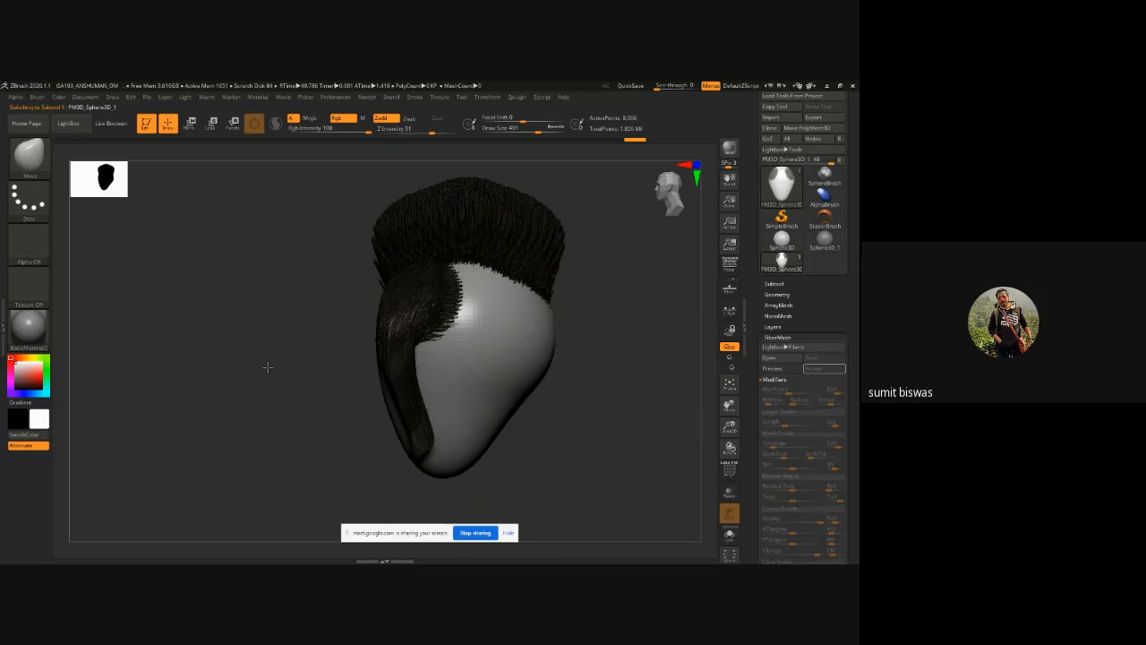
pyautogui.moveTo(267, 366); pyautogui.dragTo(287, 353)
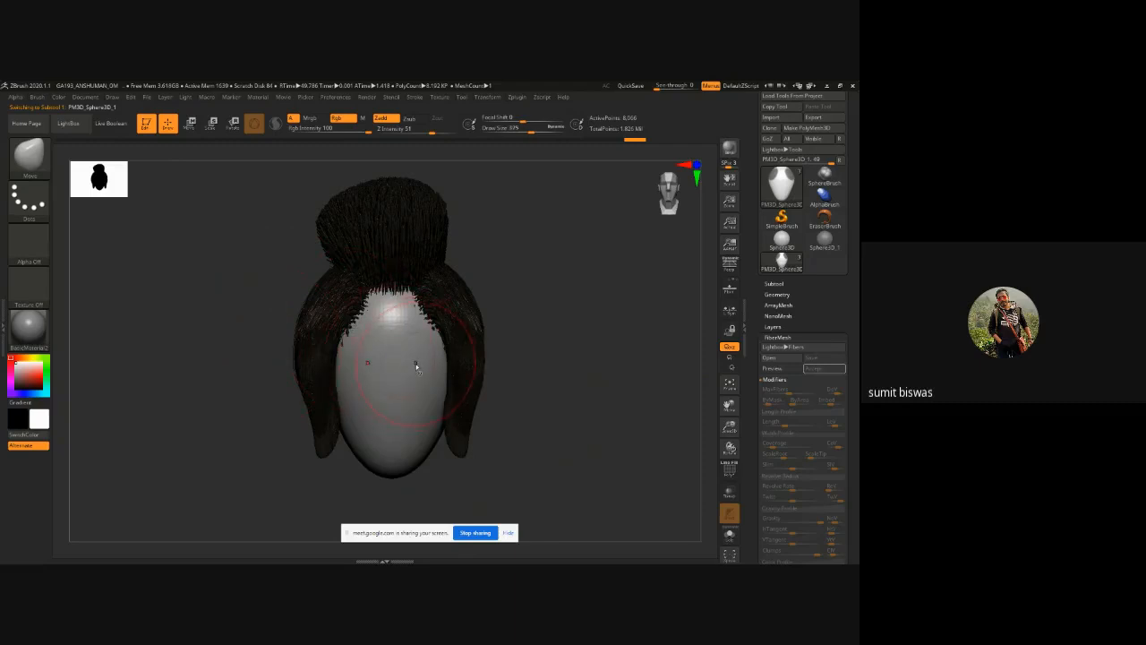
pyautogui.press('[')
pyautogui.press('[')
pyautogui.press('[')
pyautogui.press('[')
pyautogui.press('b')
pyautogui.press('c')
pyautogui.press('b')
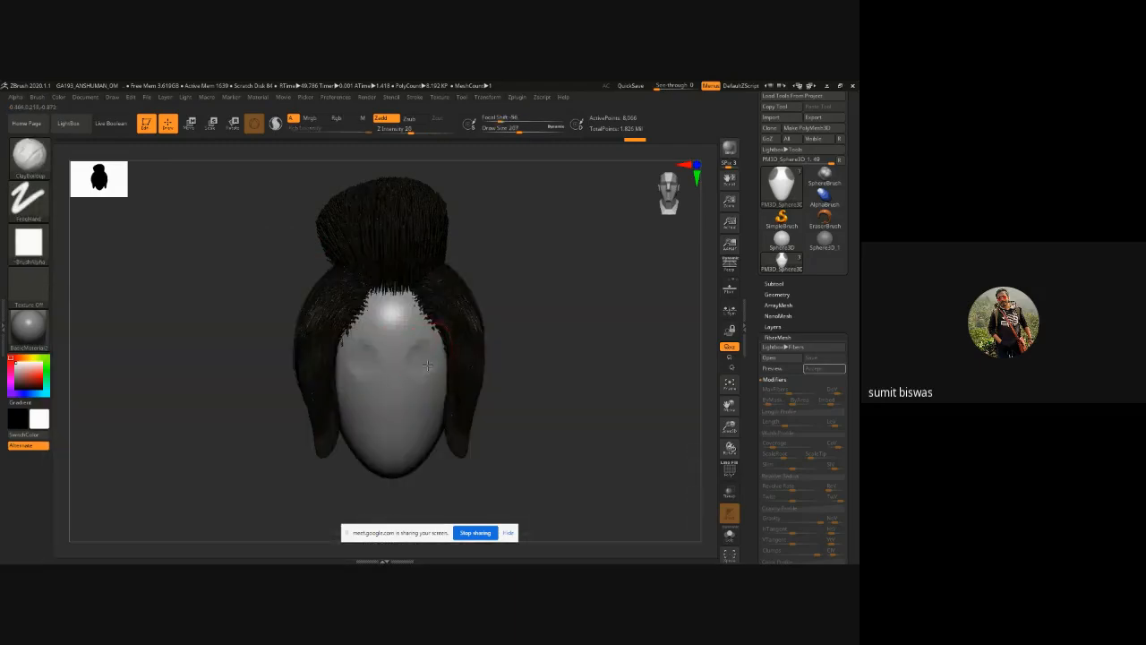
pyautogui.moveTo(427, 366)
pyautogui.keyDown('alt'); pyautogui.mouseDown()
pyautogui.moveTo(419, 355)
pyautogui.moveTo(414, 365)
pyautogui.moveTo(437, 356)
pyautogui.moveTo(391, 413)
pyautogui.mouseUp(); pyautogui.keyUp('alt')
# Step: Build up the nose, mouth and chin with the ClayBuildup brush and smooth the facial forms
pyautogui.moveTo(392, 354); pyautogui.dragTo(385, 454)
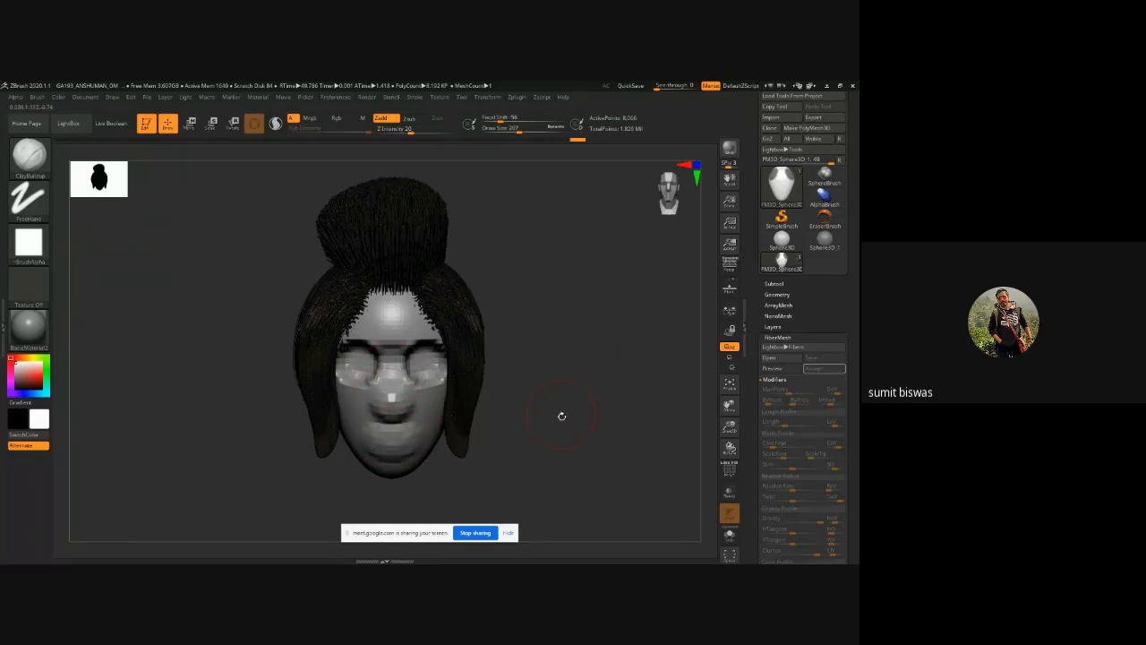
pyautogui.keyDown('alt'); pyautogui.moveTo(555, 404); pyautogui.dragTo(550, 381); pyautogui.keyUp('alt')
pyautogui.moveTo(410, 345)
pyautogui.keyDown('shift'); pyautogui.mouseDown()
pyautogui.moveTo(414, 319)
pyautogui.moveTo(421, 351)
pyautogui.moveTo(415, 334)
pyautogui.moveTo(398, 416)
pyautogui.mouseUp(); pyautogui.keyUp('shift')
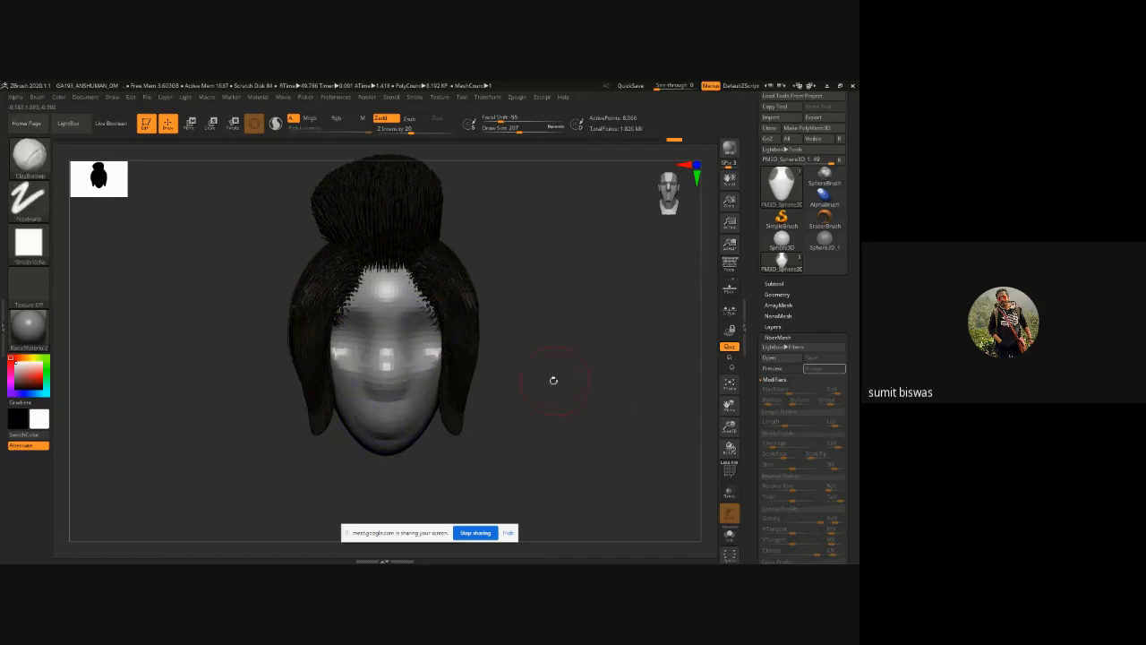
# Step: Narrow the jaw and taper the chin from the front with an enlarged Move brush
pyautogui.keyDown('alt'); pyautogui.moveTo(553, 380); pyautogui.dragTo(544, 343); pyautogui.keyUp('alt')
pyautogui.press('b')
pyautogui.press('m')
pyautogui.press('v')
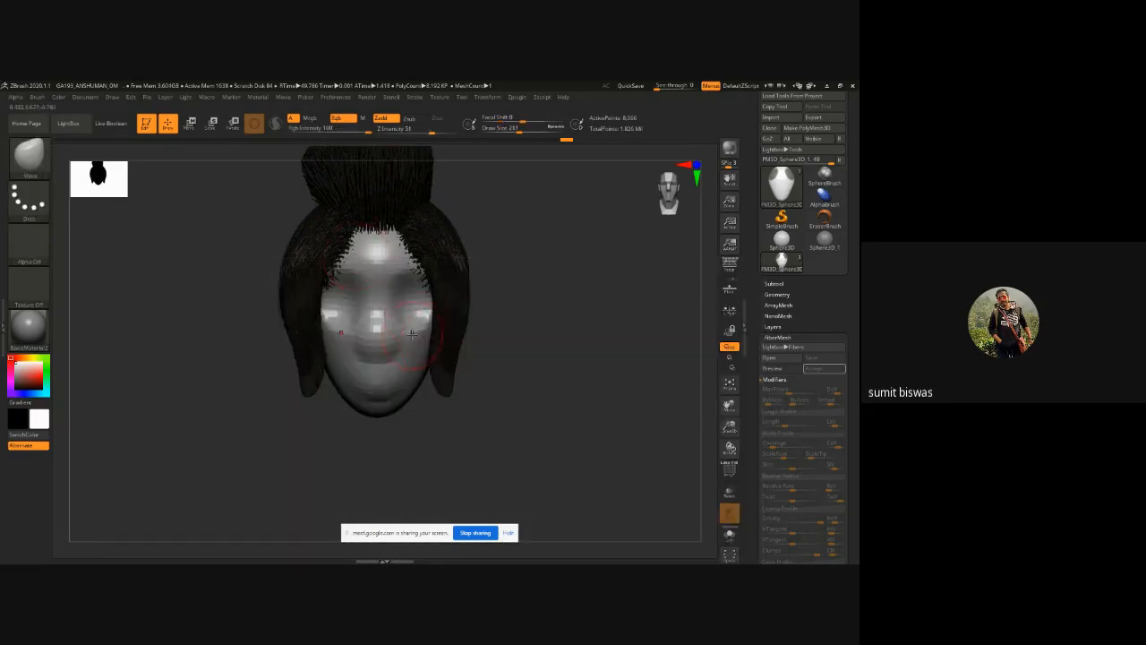
pyautogui.press(']')
pyautogui.press(']')
pyautogui.press(']')
pyautogui.press(']')
pyautogui.press(']')
pyautogui.press(']')
pyautogui.press(']')
pyautogui.press(']')
pyautogui.press(']')
pyautogui.press(']')
pyautogui.press(']')
pyautogui.press(']')
pyautogui.press(']')
pyautogui.press(']')
pyautogui.press(']')
pyautogui.press(']')
pyautogui.press(']')
pyautogui.press(']')
pyautogui.press(']')
pyautogui.moveTo(431, 350); pyautogui.dragTo(425, 349)
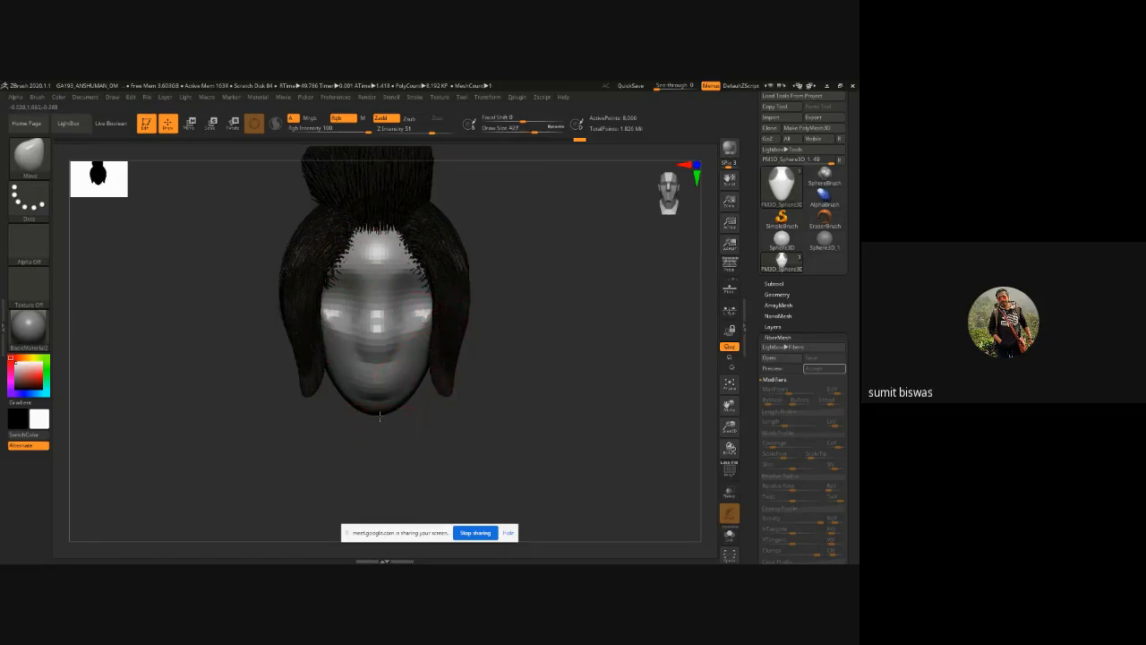
pyautogui.moveTo(324, 367); pyautogui.dragTo(381, 417)
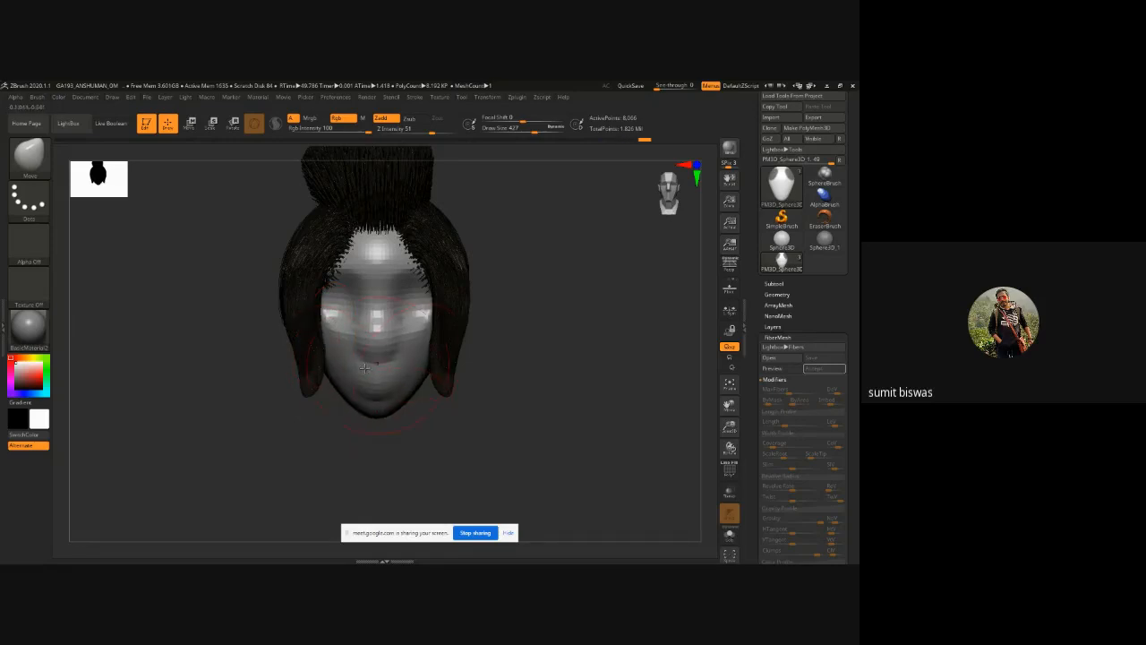
# Step: Reshape the head in profile with the Move brush at a draw size of 602, pulling the jaw down and the face forward
pyautogui.moveTo(516, 335); pyautogui.dragTo(468, 376)
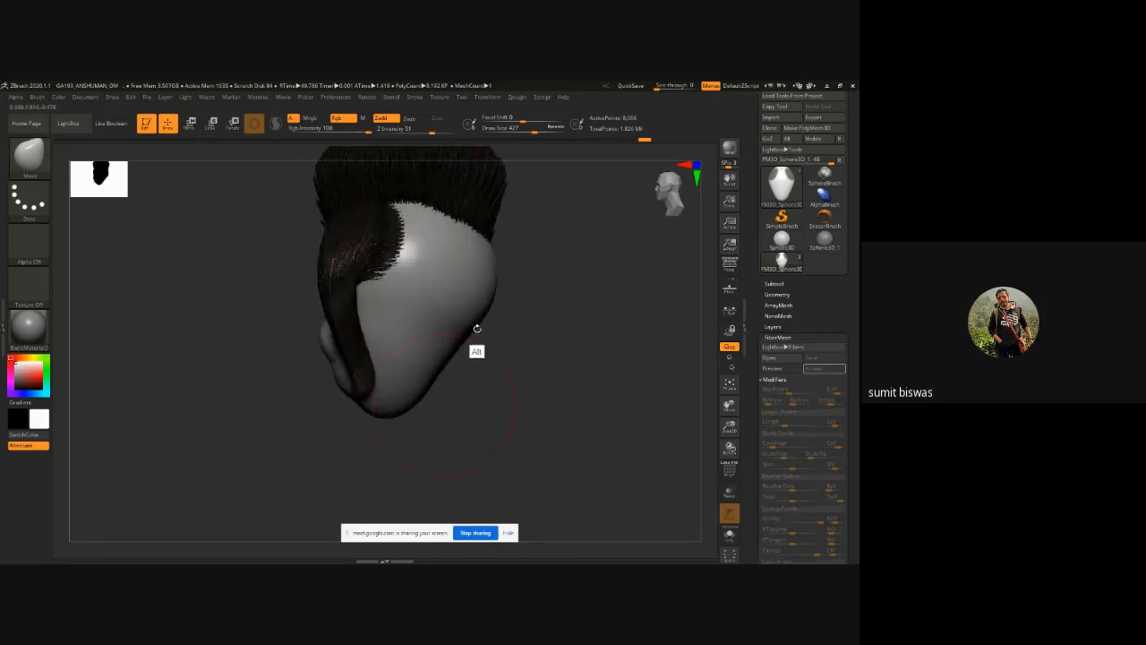
pyautogui.press('space')
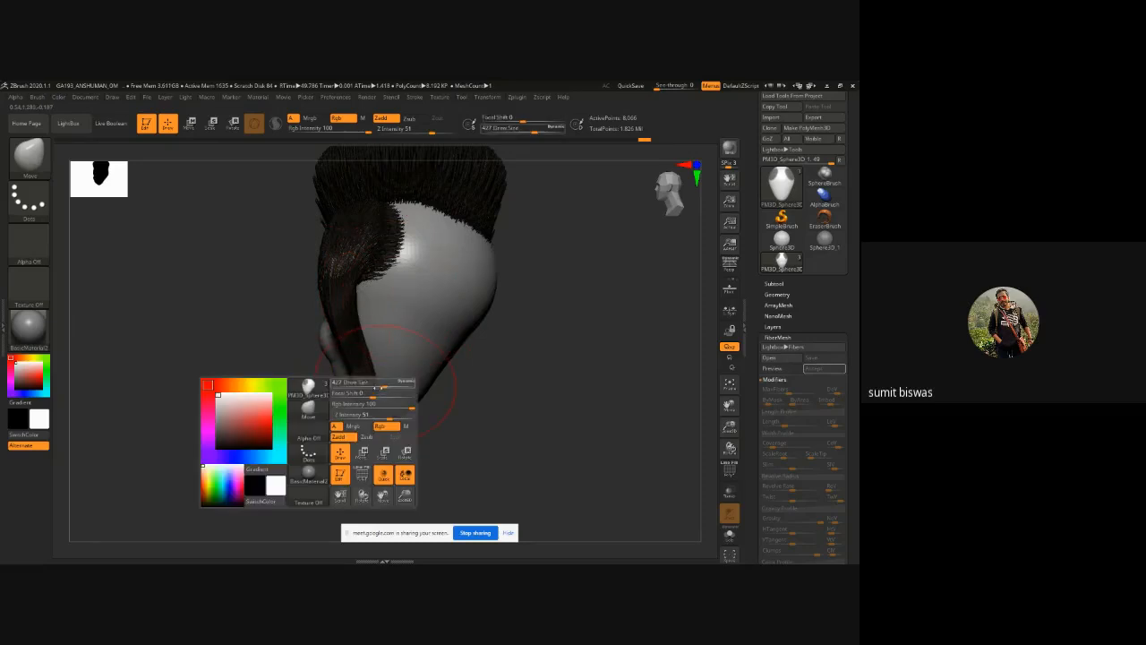
pyautogui.moveTo(380, 386); pyautogui.dragTo(388, 386)
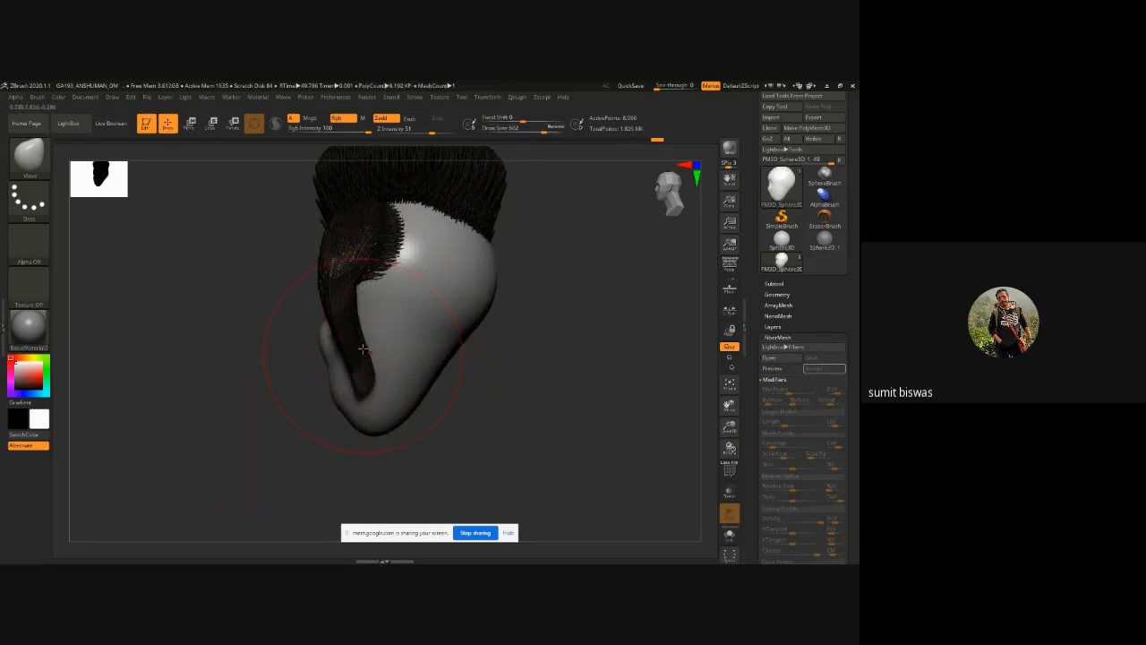
pyautogui.moveTo(289, 329)
pyautogui.mouseDown()
pyautogui.moveTo(315, 338)
pyautogui.moveTo(457, 291)
pyautogui.mouseUp()
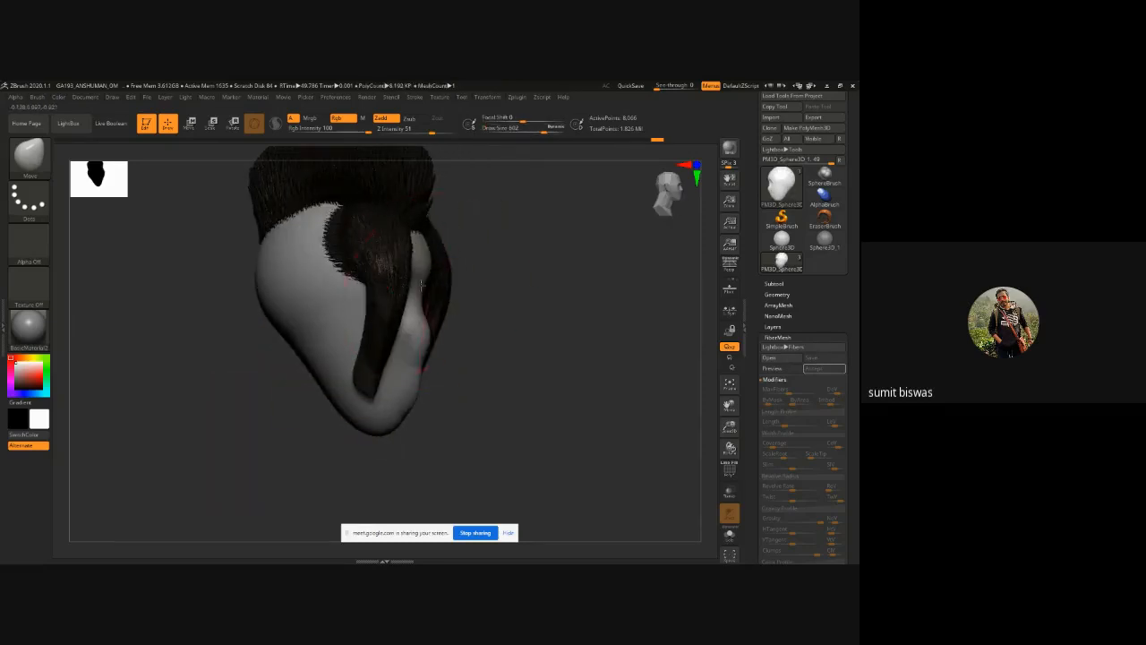
pyautogui.moveTo(438, 339)
pyautogui.mouseDown()
pyautogui.moveTo(549, 346)
pyautogui.moveTo(510, 349)
pyautogui.mouseUp()
pyautogui.moveTo(376, 333); pyautogui.dragTo(352, 332)
pyautogui.moveTo(583, 313)
pyautogui.mouseDown()
pyautogui.moveTo(525, 325)
pyautogui.moveTo(527, 305)
pyautogui.moveTo(538, 304)
pyautogui.mouseUp()
pyautogui.moveTo(493, 349); pyautogui.dragTo(501, 354)
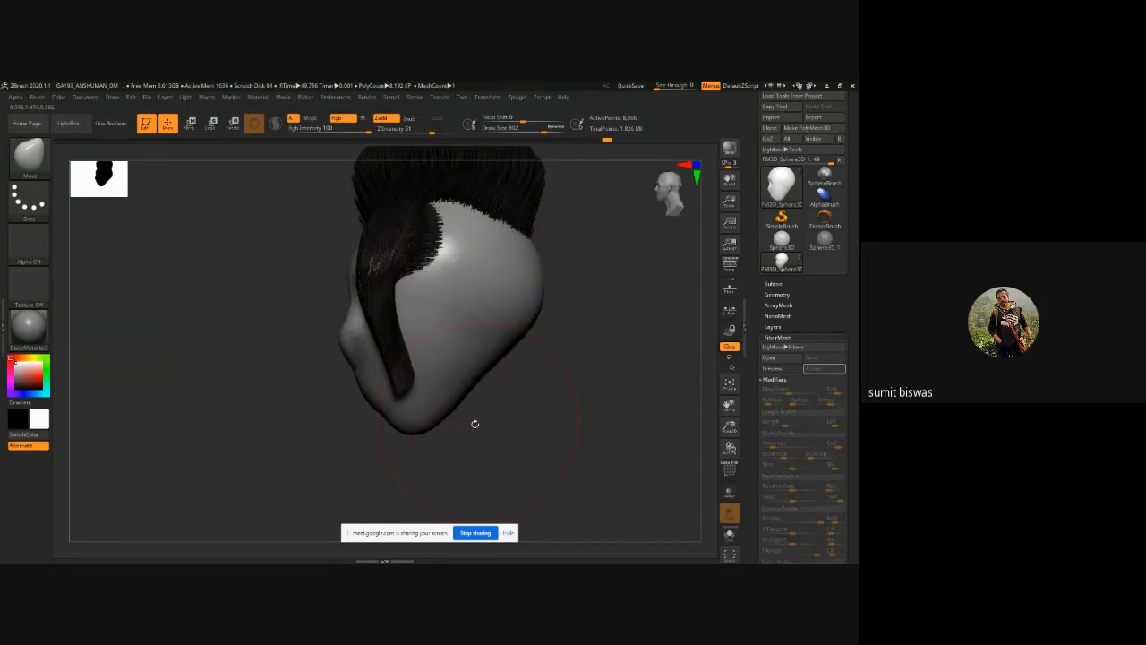
# Step: Refine the facial contour in front and side views with the Move brush at a draw size of 167
pyautogui.moveTo(474, 423); pyautogui.dragTo(531, 348)
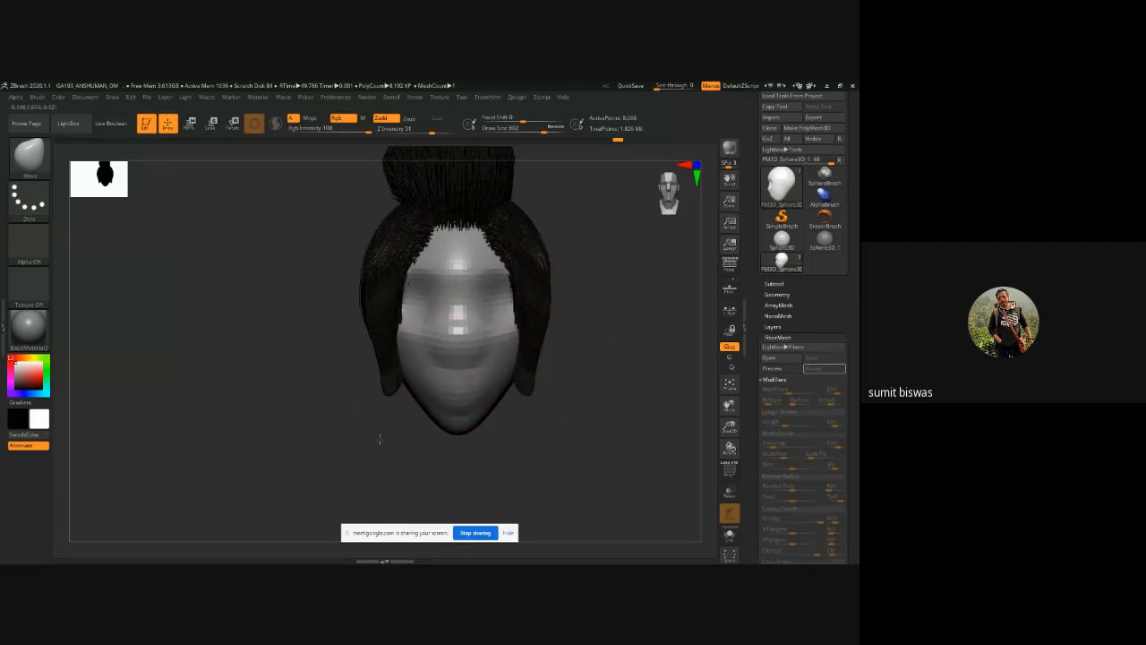
pyautogui.moveTo(380, 438); pyautogui.dragTo(417, 437)
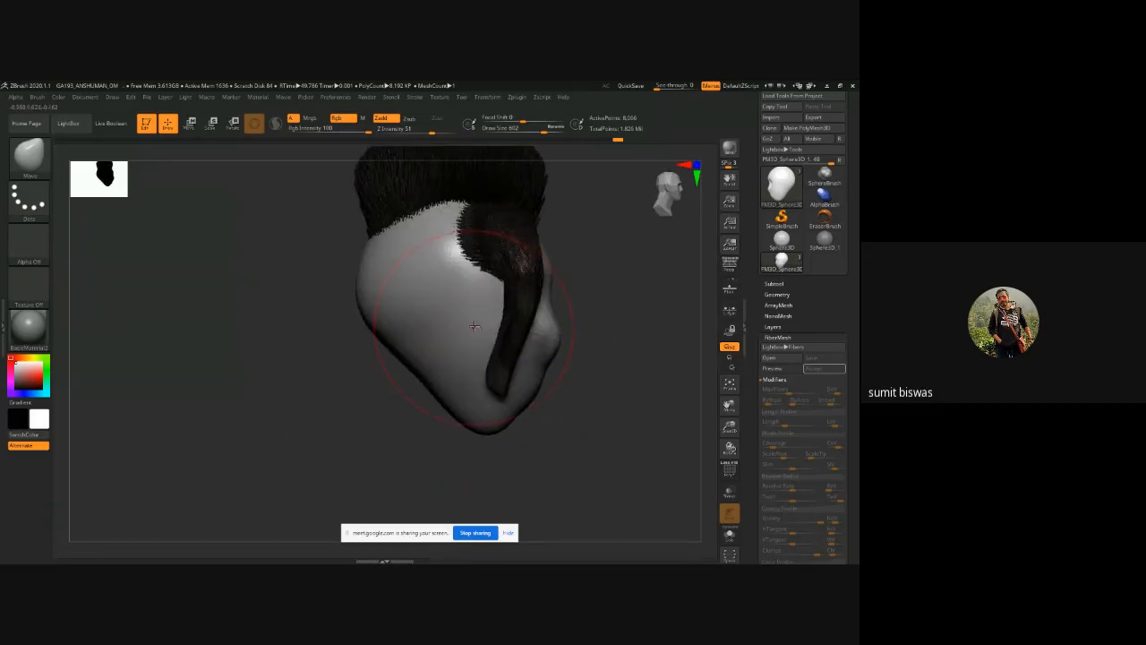
pyautogui.keyDown('ctrl'); pyautogui.moveTo(469, 297); pyautogui.dragTo(469, 301); pyautogui.keyUp('ctrl')
pyautogui.hotkey('ctrl', 'z')
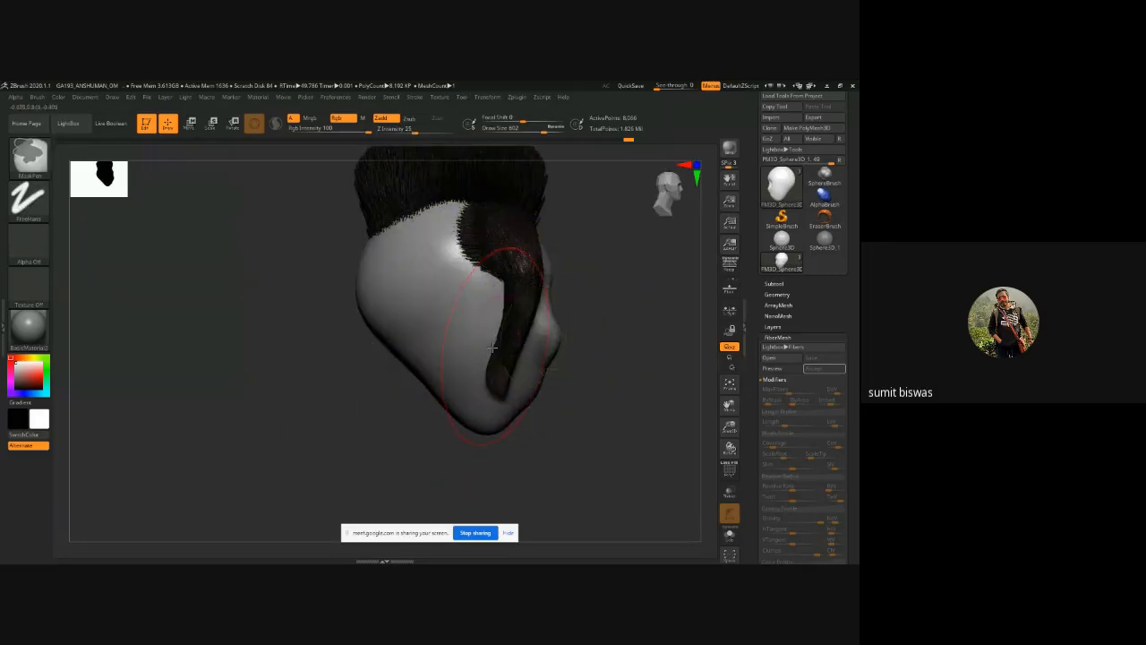
pyautogui.press('space')
pyautogui.moveTo(438, 353); pyautogui.dragTo(409, 352)
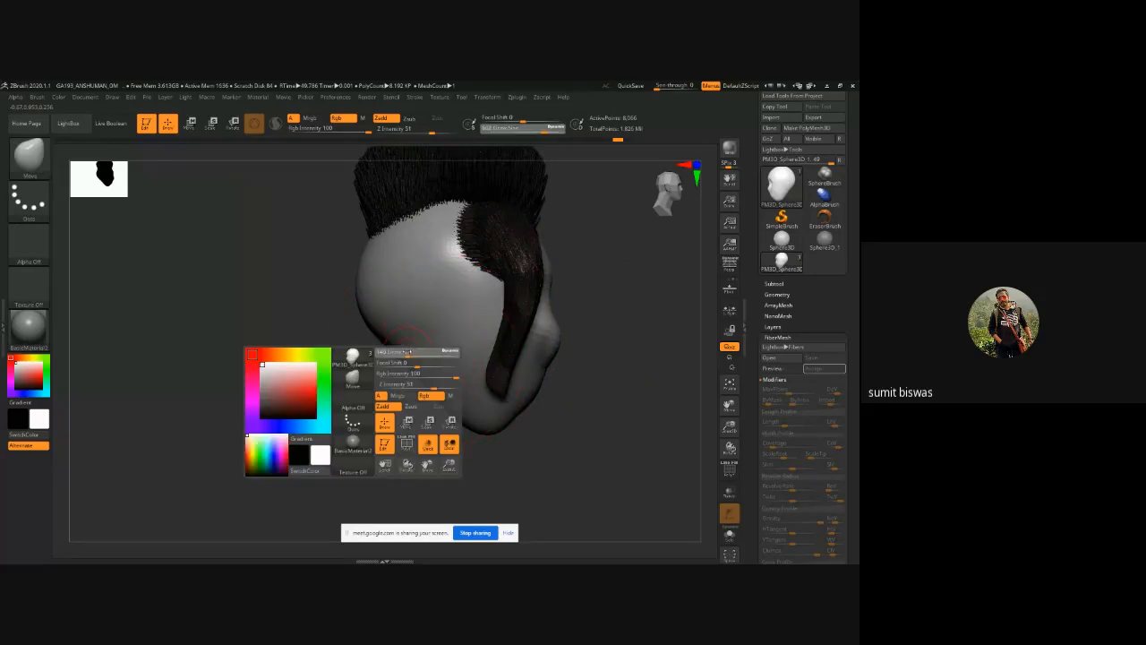
pyautogui.moveTo(587, 295)
pyautogui.mouseDown()
pyautogui.moveTo(380, 375)
pyautogui.moveTo(278, 388)
pyautogui.mouseUp()
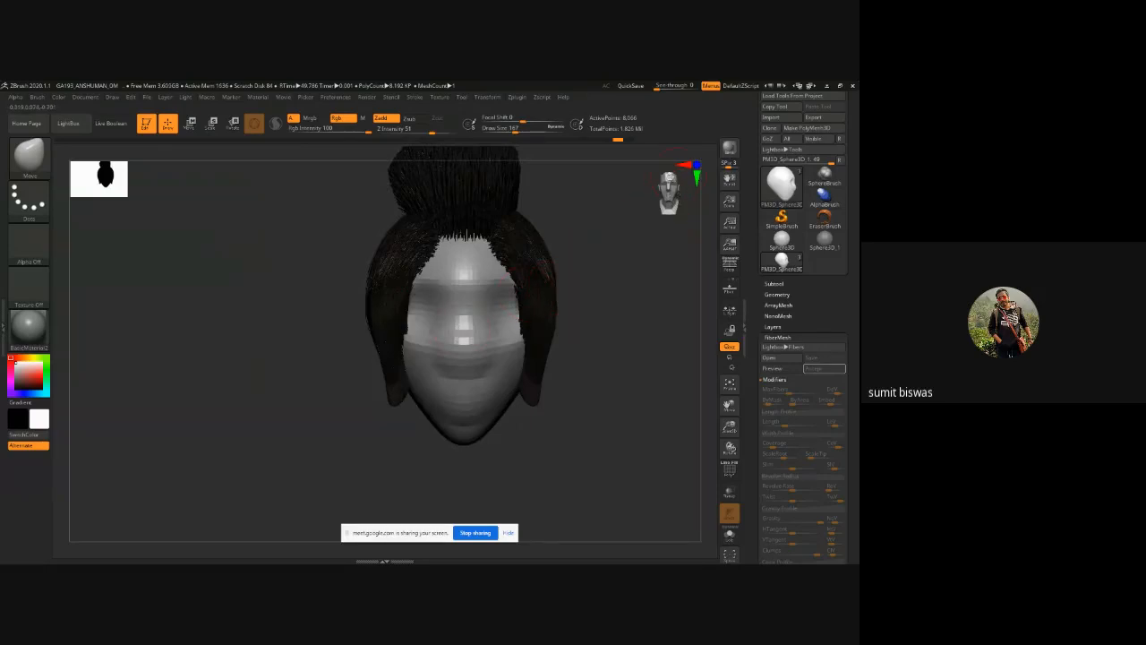
pyautogui.moveTo(587, 301); pyautogui.dragTo(305, 319)
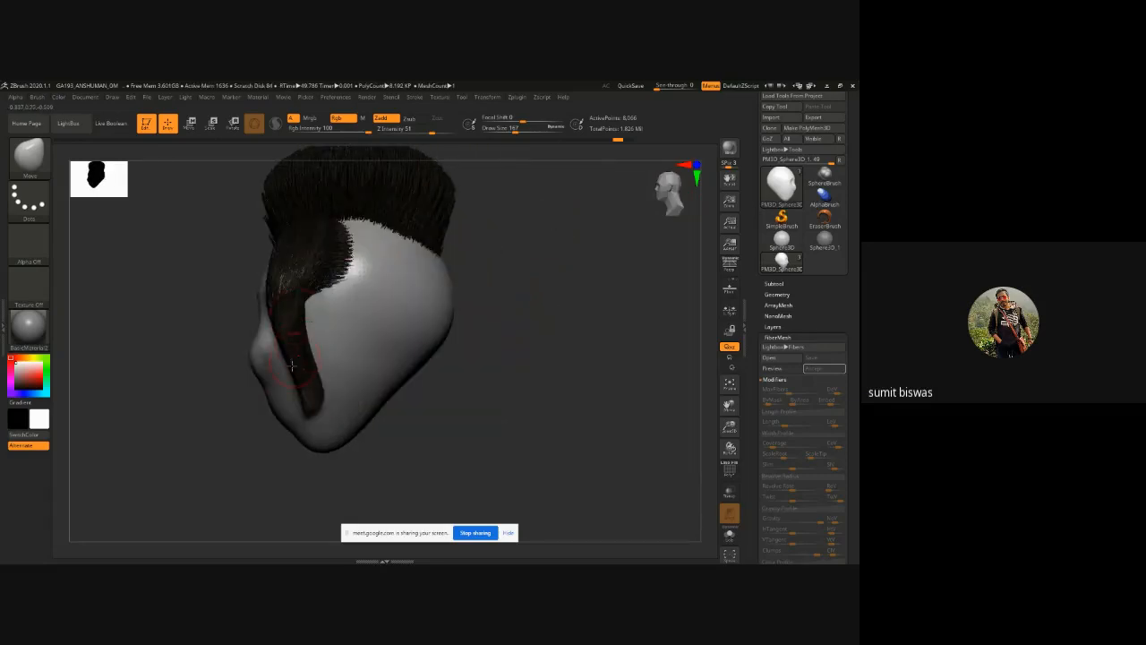
# Step: Carve the base of the nose and the mouth line with the DamStandard brush and smooth around them
pyautogui.press('b')
pyautogui.press('d')
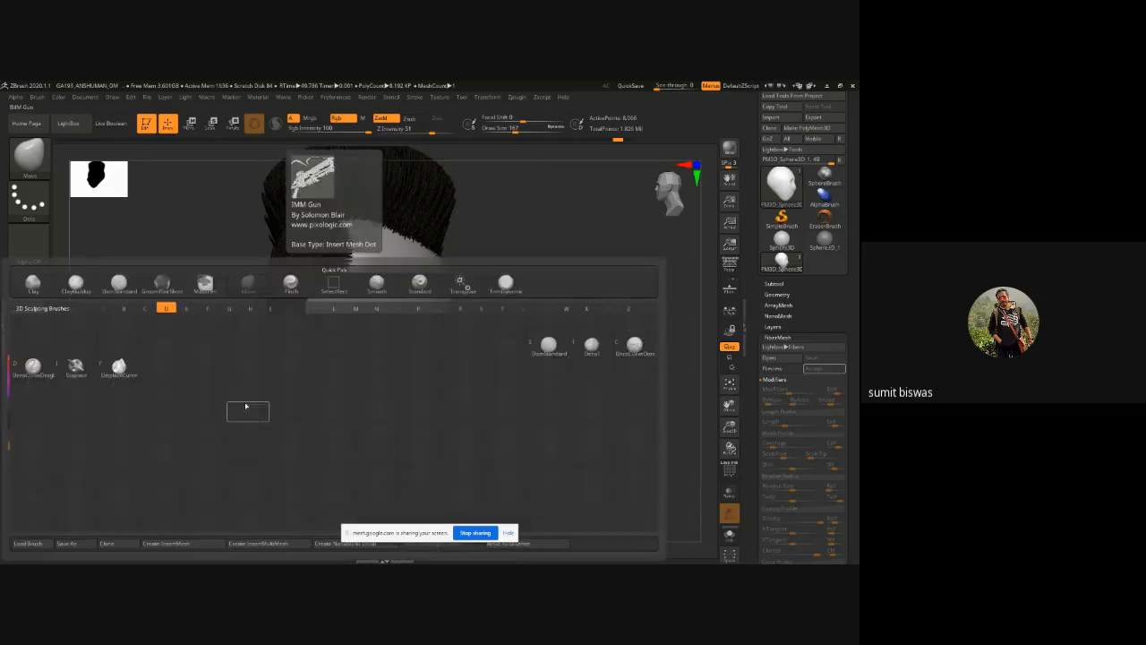
pyautogui.press('s')
pyautogui.moveTo(218, 378); pyautogui.dragTo(281, 372)
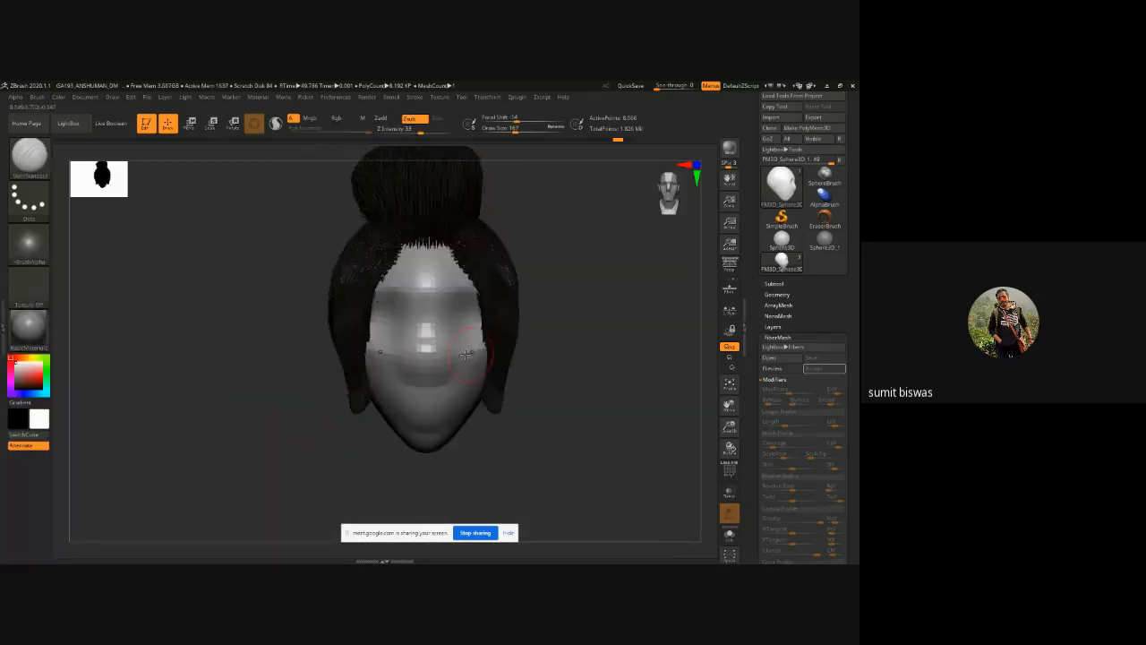
pyautogui.moveTo(402, 365); pyautogui.dragTo(414, 369)
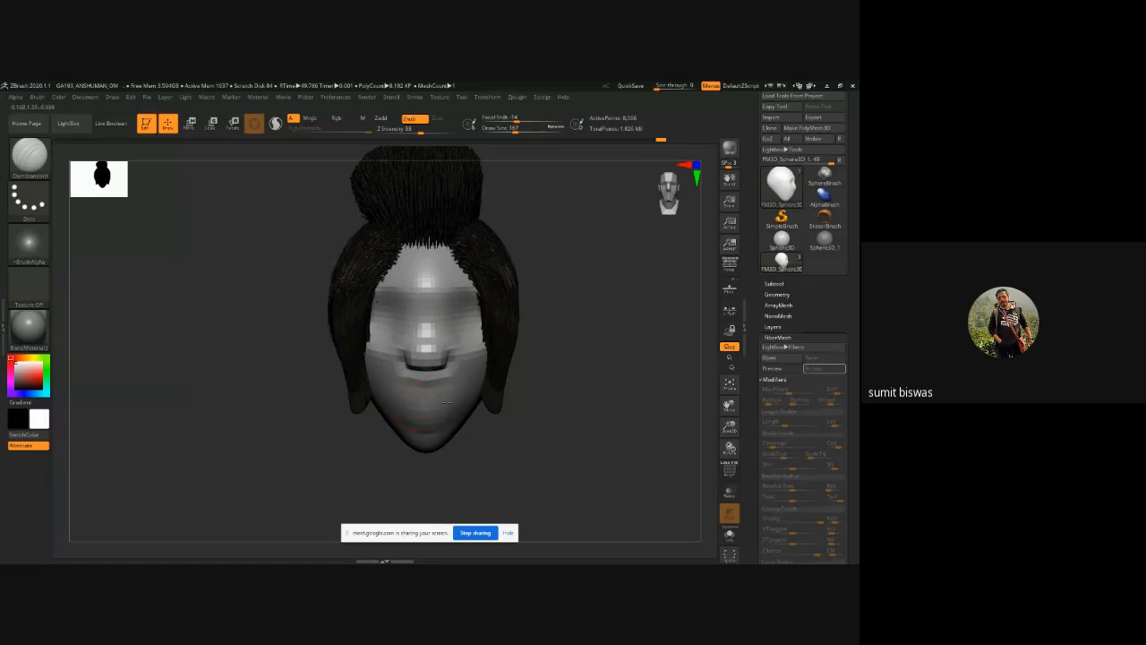
pyautogui.moveTo(445, 403)
pyautogui.mouseDown()
pyautogui.moveTo(410, 404)
pyautogui.moveTo(429, 430)
pyautogui.mouseUp()
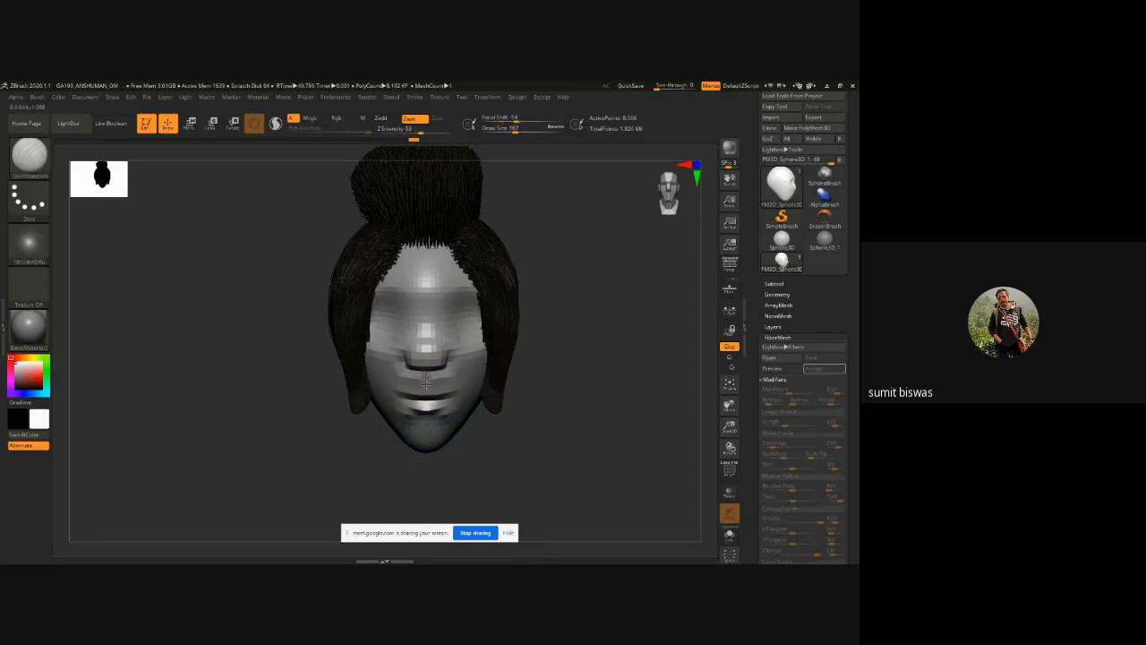
pyautogui.keyDown('shift'); pyautogui.moveTo(414, 377); pyautogui.dragTo(390, 345); pyautogui.keyUp('shift')
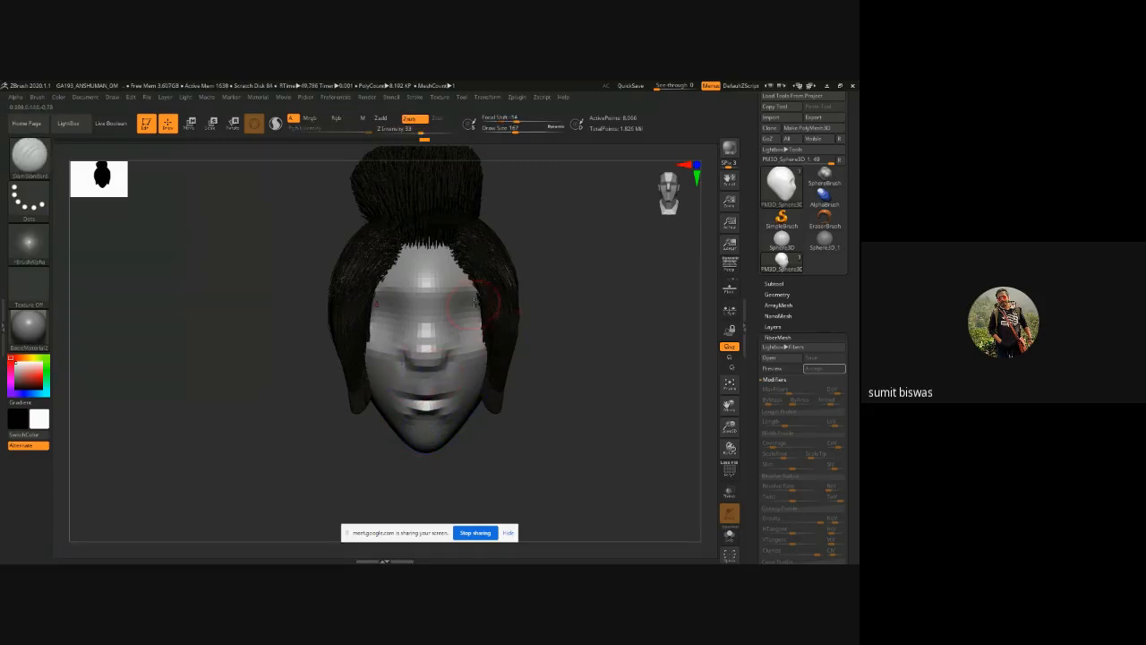
# Step: Build up the closed eyelids inside the eye sockets with the ClayBuildup brush
pyautogui.press('c')
pyautogui.press('b')
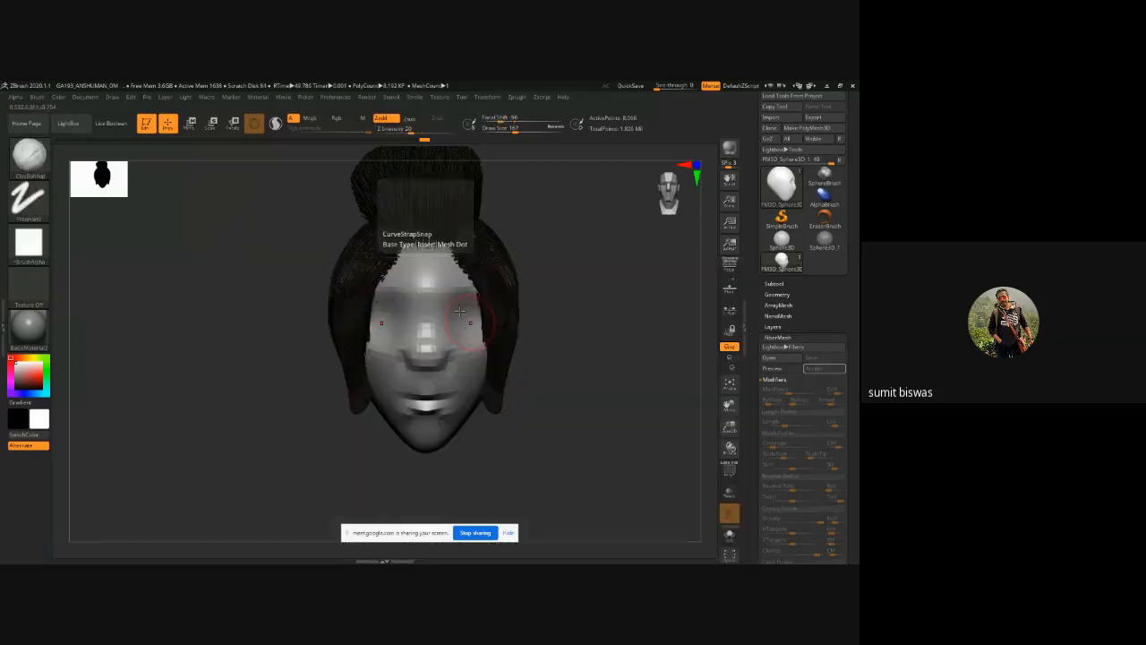
pyautogui.press('shift')
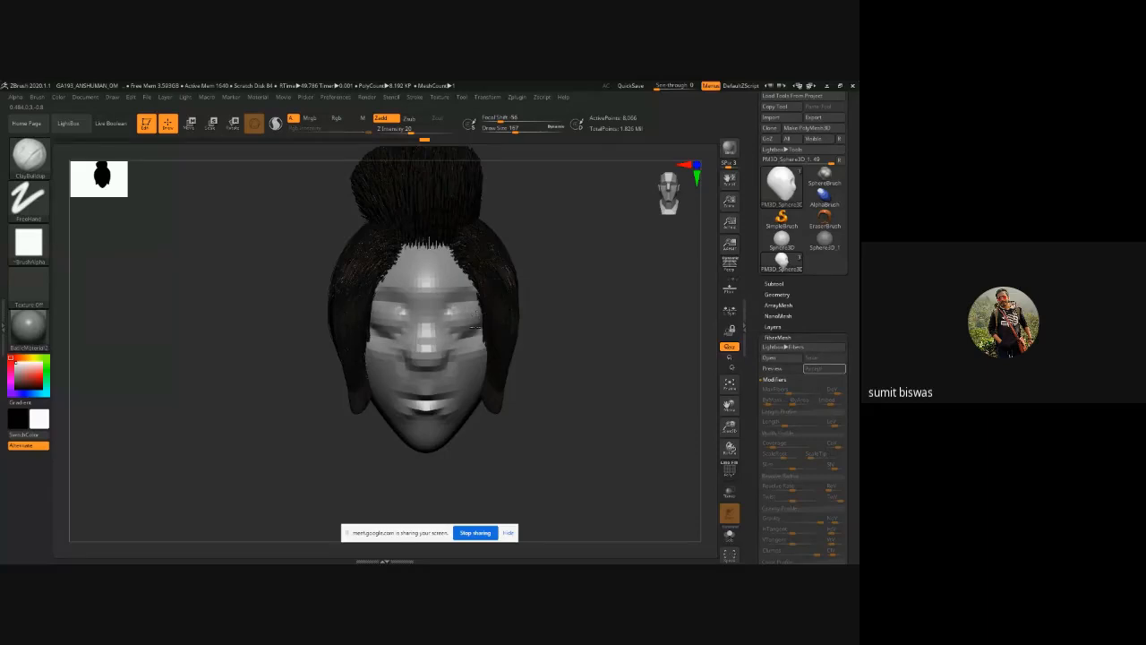
# Step: Subdivide the head mesh and carve the eyelid lines on both eyes with the DamStandard brush
pyautogui.moveTo(565, 361); pyautogui.dragTo(484, 365)
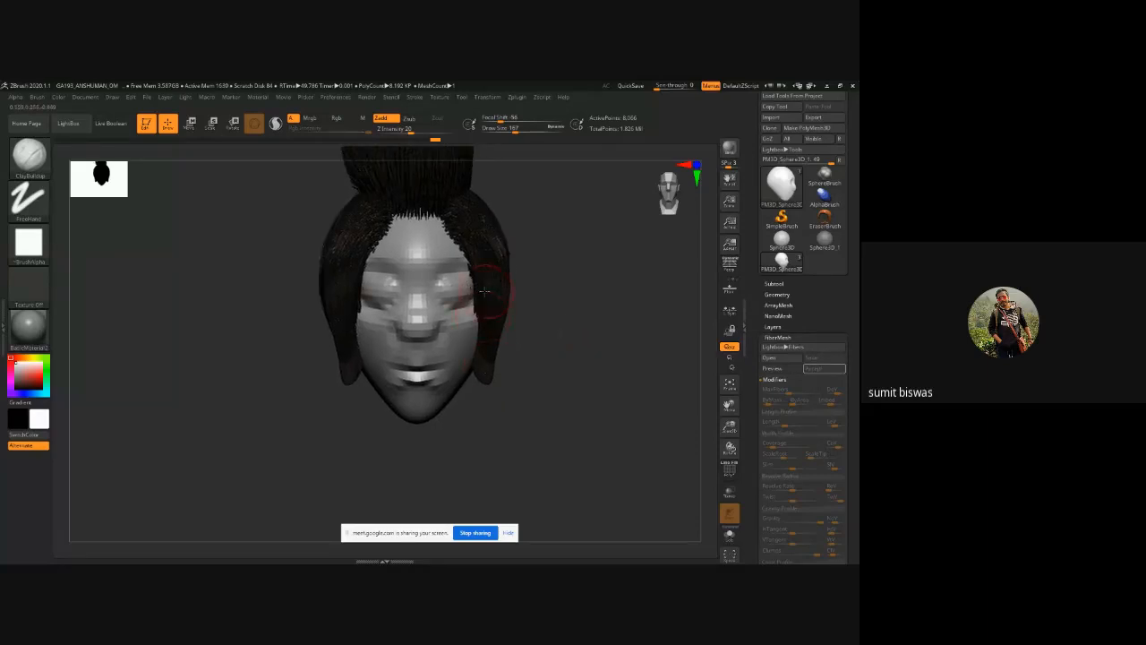
pyautogui.press('b')
pyautogui.press('s')
pyautogui.press('t')
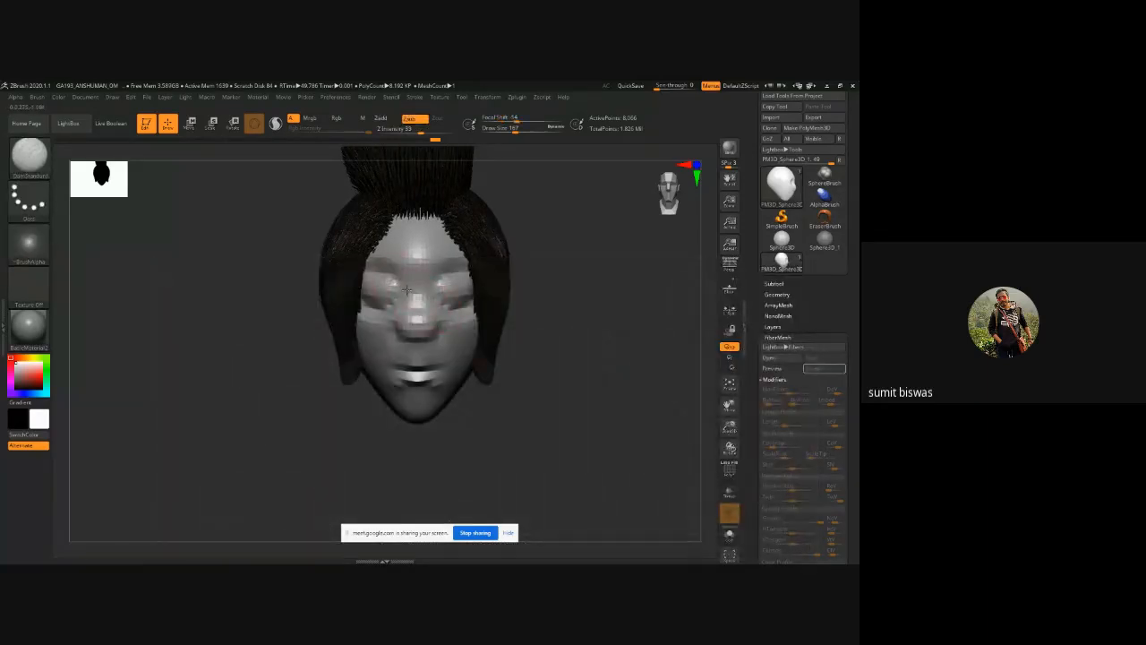
pyautogui.moveTo(406, 289)
pyautogui.mouseDown()
pyautogui.moveTo(406, 306)
pyautogui.moveTo(387, 306)
pyautogui.moveTo(450, 298)
pyautogui.mouseUp()
pyautogui.hotkey('ctrl', 'd')
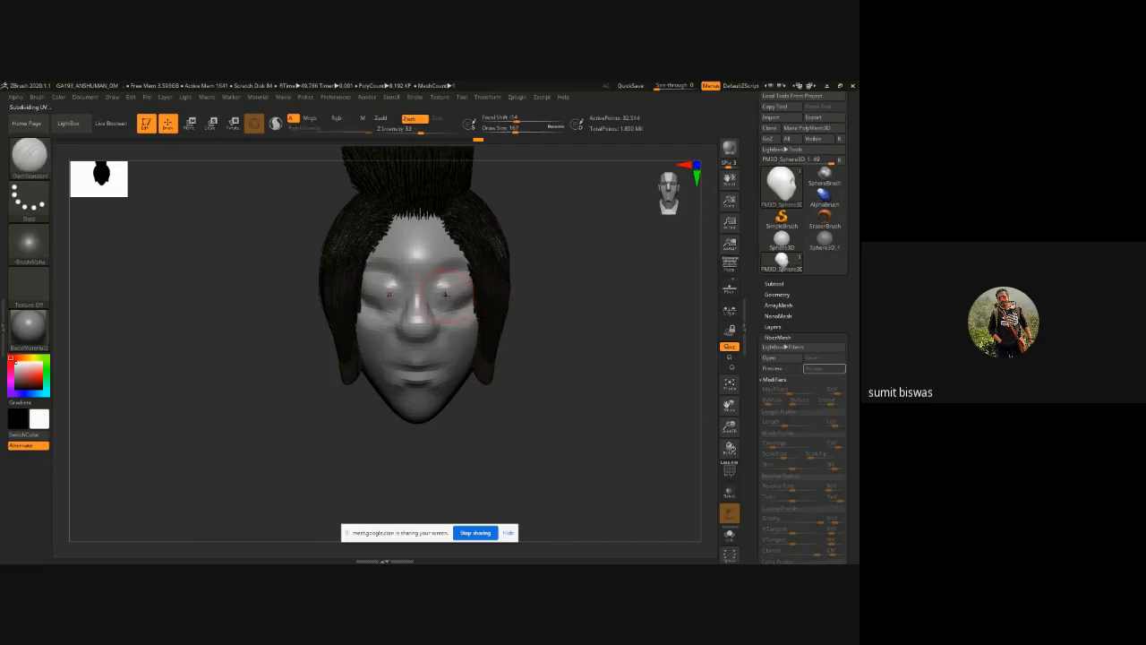
pyautogui.moveTo(448, 297); pyautogui.dragTo(470, 292)
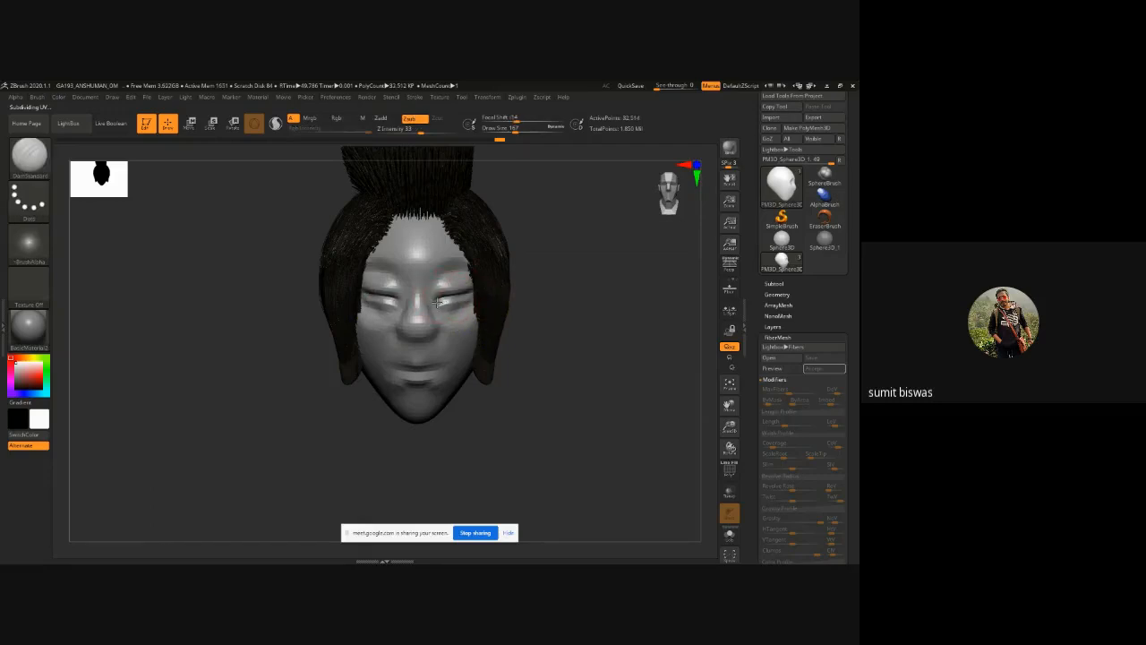
# Step: Carve two nostrils into the underside of the nose with the DamStandard brush and smooth around them
pyautogui.moveTo(531, 346); pyautogui.dragTo(524, 403)
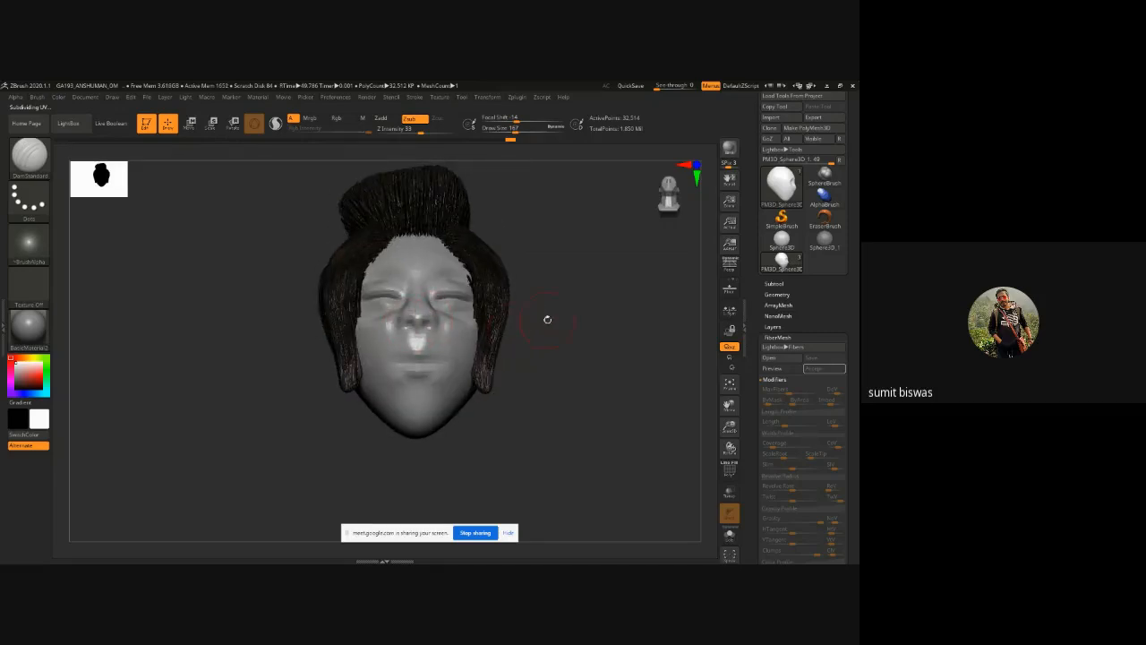
pyautogui.press('ctrl')
pyautogui.press('ctrl')
pyautogui.keyDown('ctrl'); pyautogui.moveTo(449, 350); pyautogui.dragTo(387, 377, button='right'); pyautogui.keyUp('ctrl')
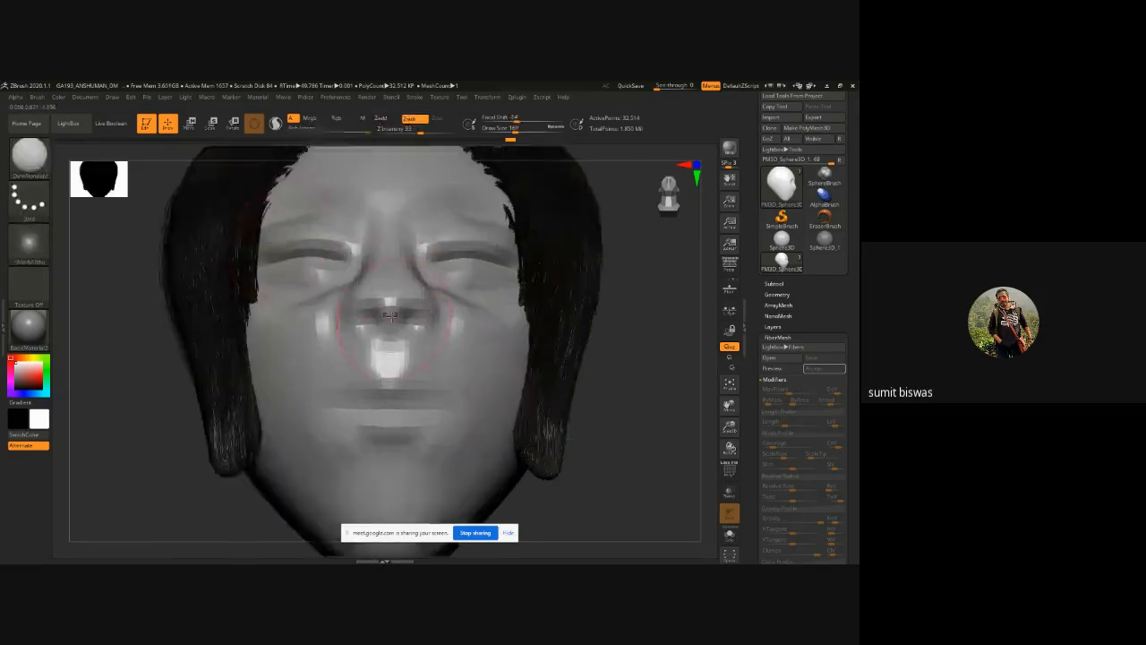
pyautogui.moveTo(364, 316)
pyautogui.mouseDown()
pyautogui.moveTo(413, 313)
pyautogui.moveTo(359, 319)
pyautogui.moveTo(355, 336)
pyautogui.moveTo(376, 312)
pyautogui.moveTo(363, 324)
pyautogui.moveTo(374, 325)
pyautogui.mouseUp()
pyautogui.press('shift')
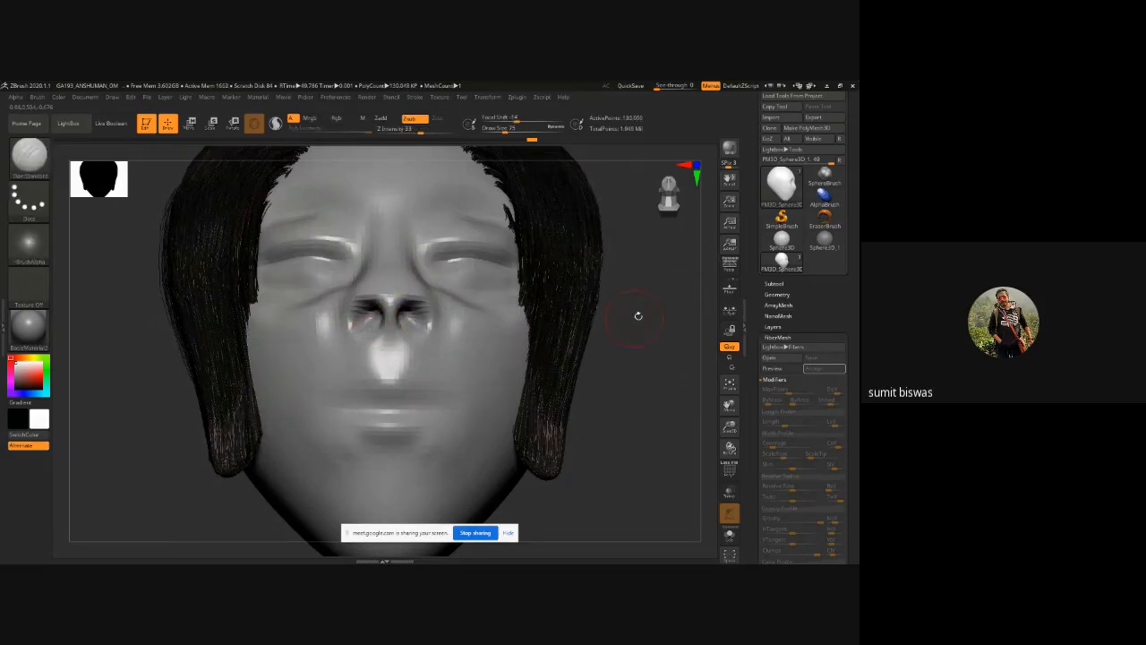
# Step: Carve the crease around the nostril wings with DamStandard, and build up the nose tip and bridge with ClayBuildup, smoothing the result
pyautogui.moveTo(639, 315)
pyautogui.mouseDown()
pyautogui.moveTo(597, 347)
pyautogui.moveTo(537, 318)
pyautogui.mouseUp()
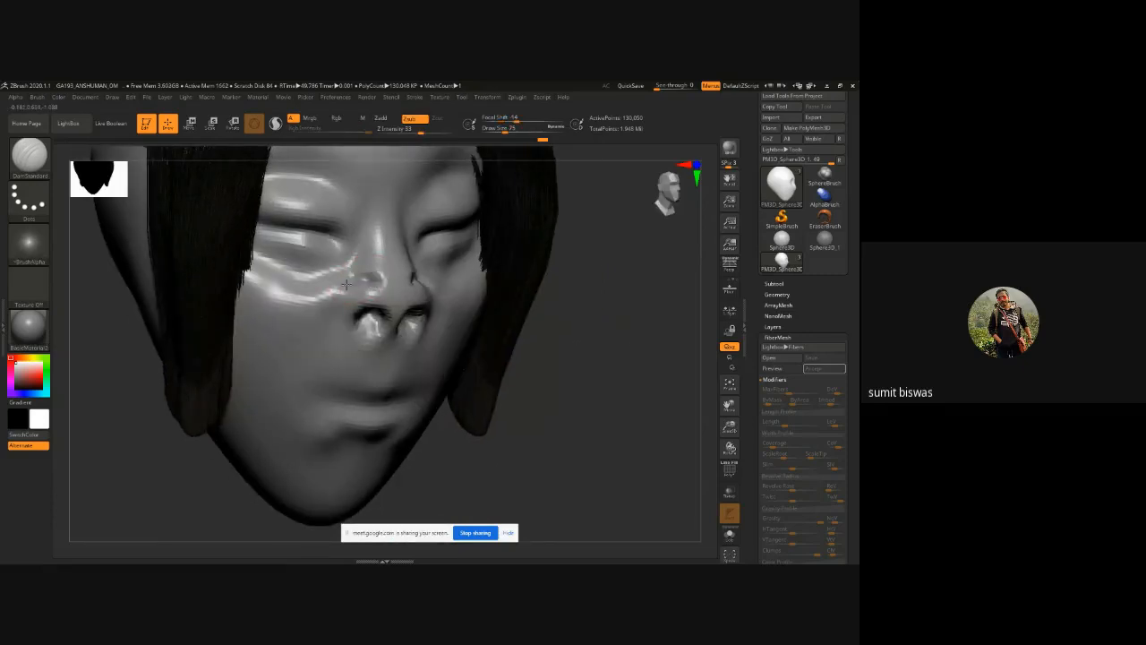
pyautogui.moveTo(346, 284); pyautogui.dragTo(345, 317)
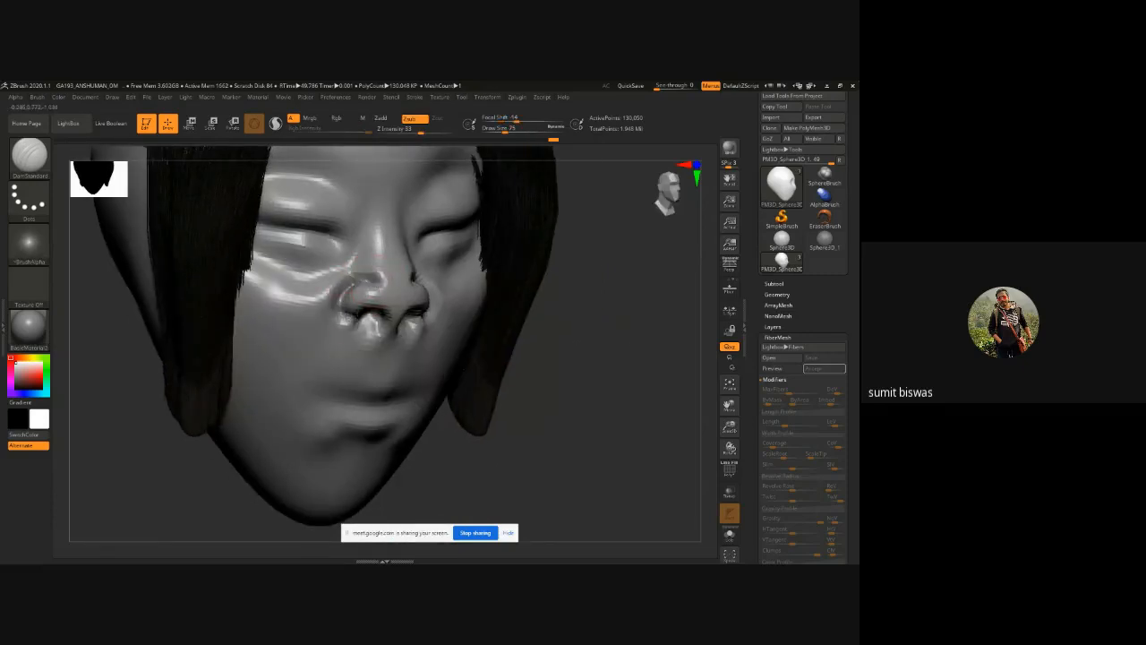
pyautogui.press('b')
pyautogui.press('c')
pyautogui.press('b')
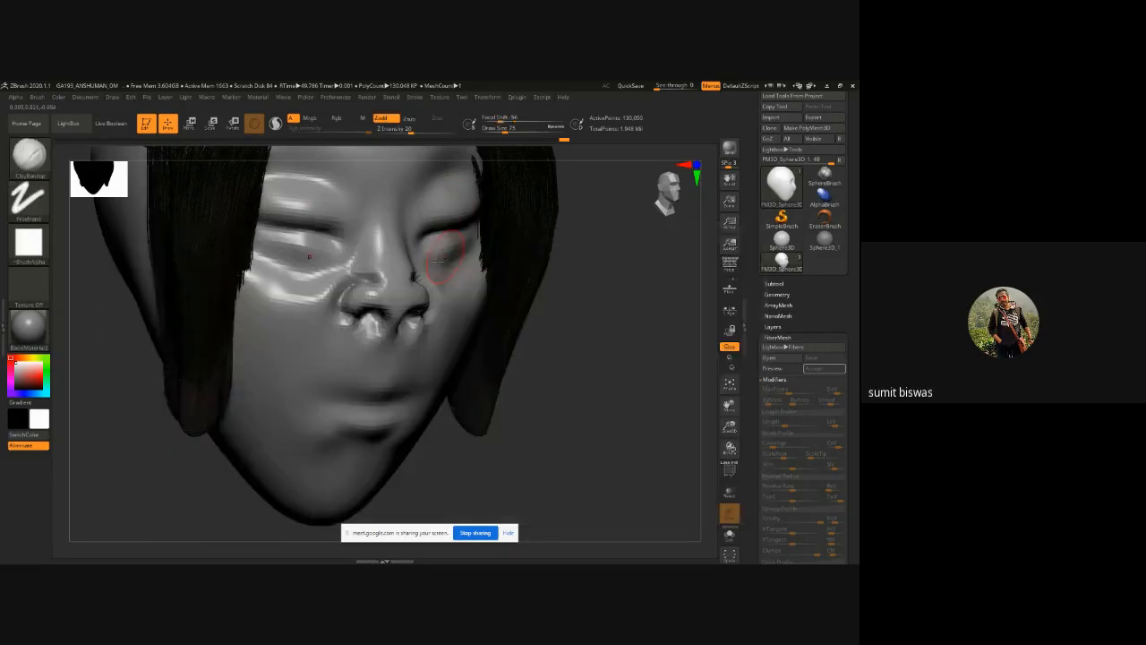
pyautogui.moveTo(398, 306)
pyautogui.mouseDown()
pyautogui.moveTo(398, 318)
pyautogui.moveTo(390, 280)
pyautogui.mouseUp()
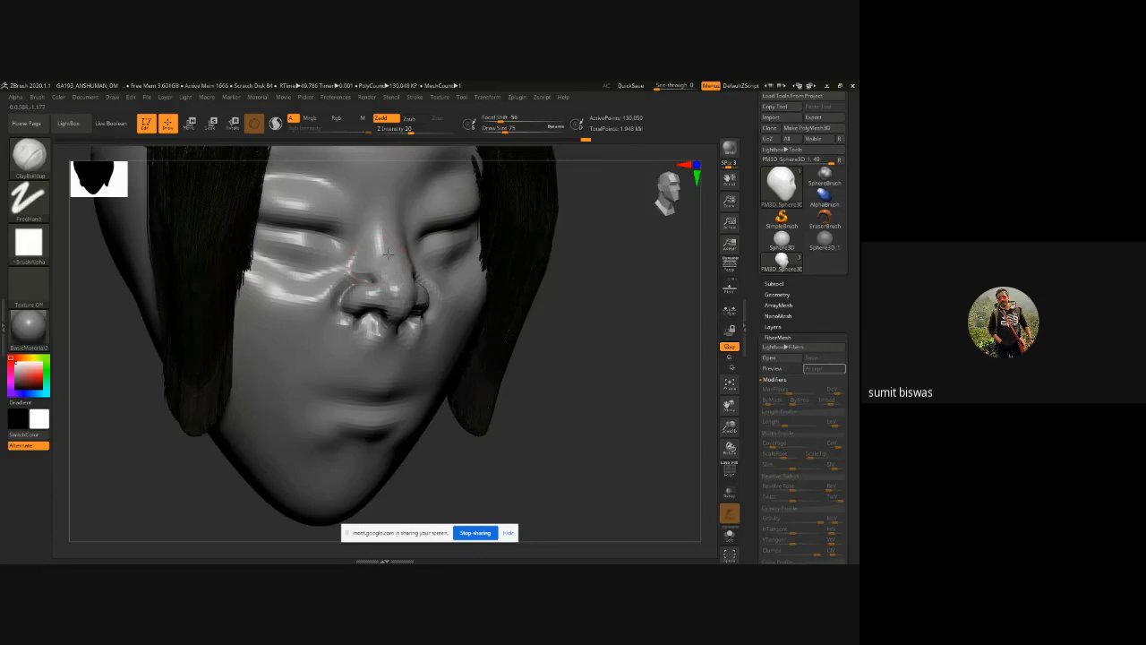
pyautogui.moveTo(385, 231); pyautogui.dragTo(390, 334)
pyautogui.keyDown('shift'); pyautogui.moveTo(554, 387); pyautogui.dragTo(515, 387); pyautogui.keyUp('shift')
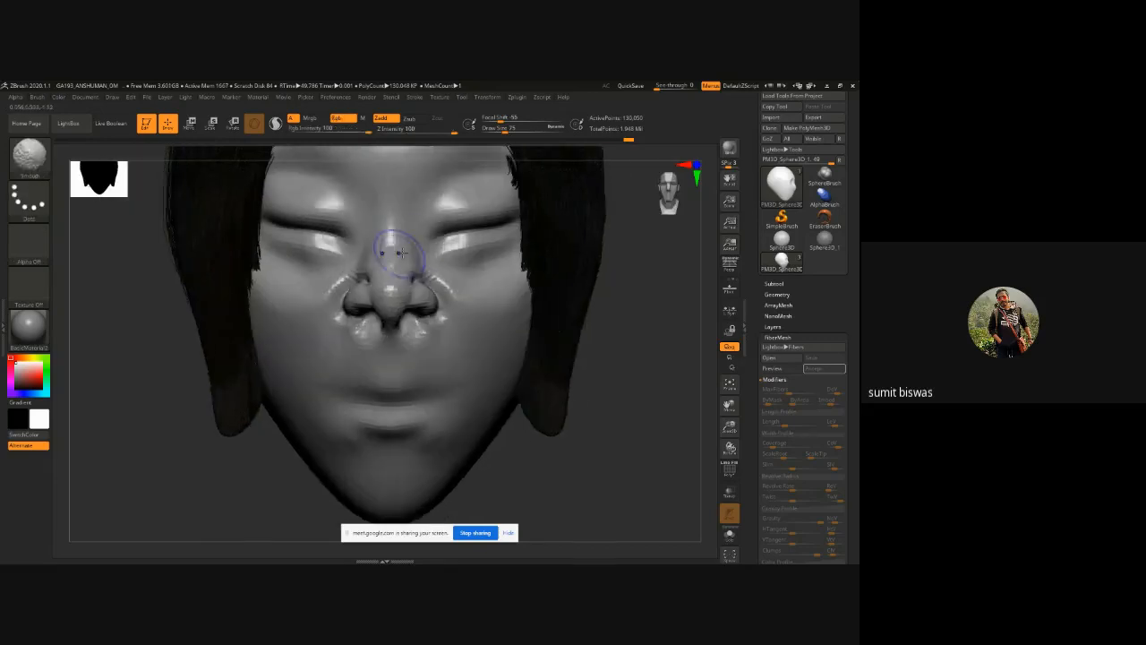
pyautogui.moveTo(389, 251)
pyautogui.keyDown('shift'); pyautogui.mouseDown()
pyautogui.moveTo(365, 274)
pyautogui.moveTo(327, 282)
pyautogui.moveTo(340, 288)
pyautogui.moveTo(377, 260)
pyautogui.mouseUp(); pyautogui.keyUp('shift')
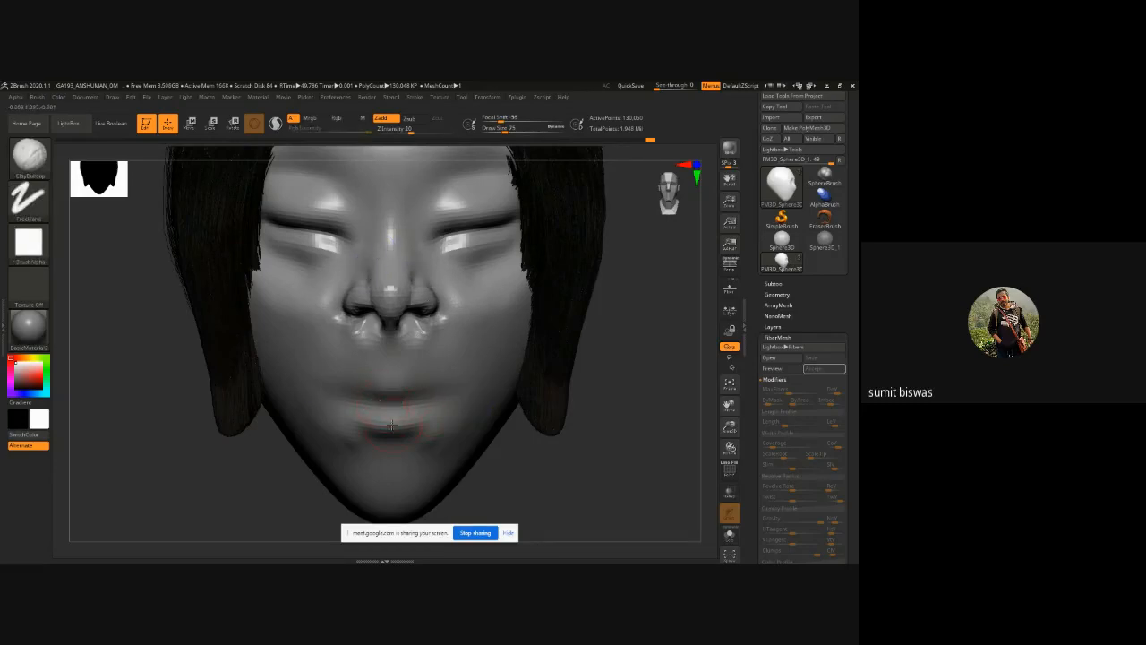
# Step: Build up the lower lip with ClayBuildup, and carve the upper lip and philtrum with DamStandard, smoothing around them
pyautogui.moveTo(391, 425)
pyautogui.mouseDown()
pyautogui.moveTo(425, 417)
pyautogui.moveTo(356, 409)
pyautogui.moveTo(416, 425)
pyautogui.moveTo(432, 405)
pyautogui.moveTo(420, 394)
pyautogui.mouseUp()
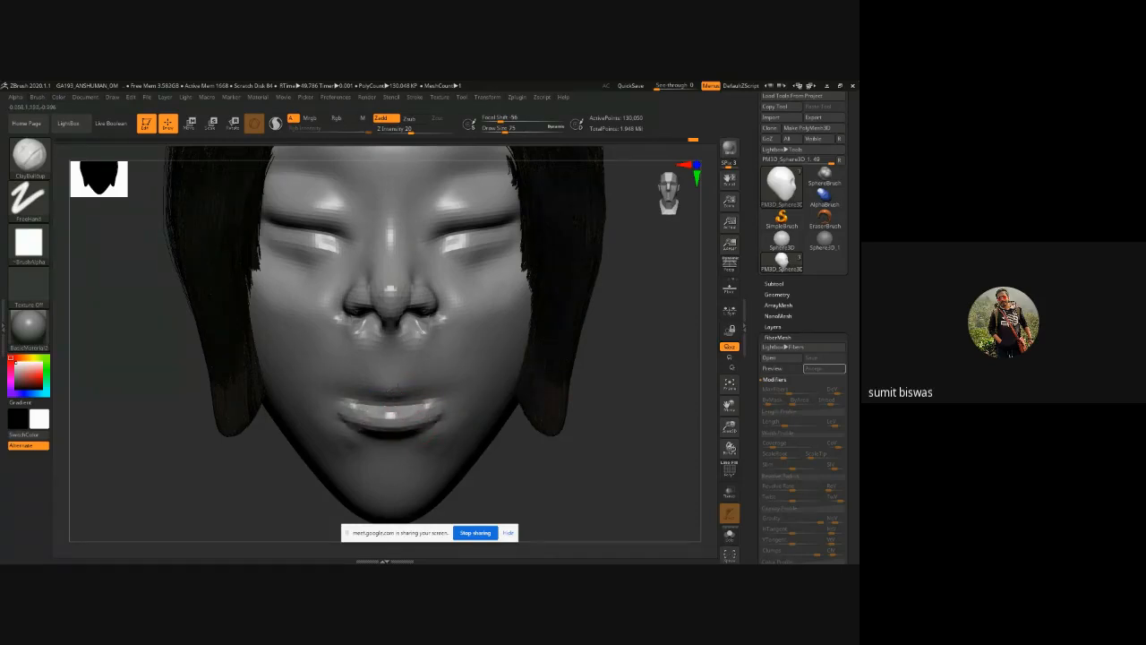
pyautogui.moveTo(388, 372); pyautogui.dragTo(398, 401)
pyautogui.press('b')
pyautogui.press('d')
pyautogui.press('s')
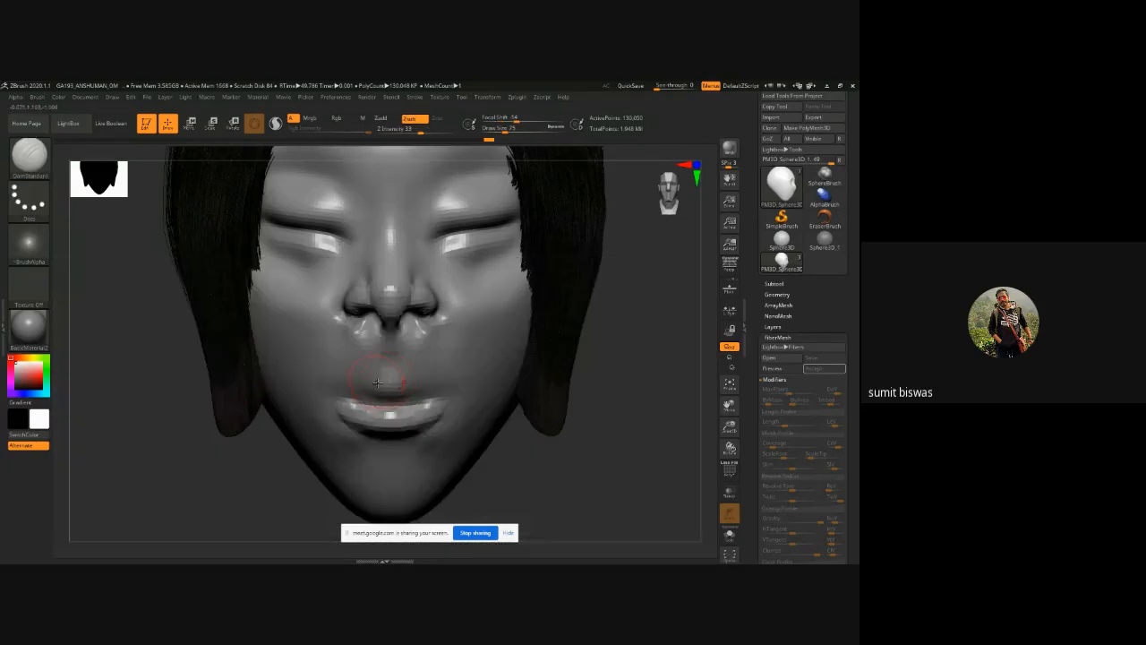
pyautogui.moveTo(372, 382)
pyautogui.mouseDown()
pyautogui.moveTo(327, 397)
pyautogui.moveTo(384, 394)
pyautogui.moveTo(397, 407)
pyautogui.mouseUp()
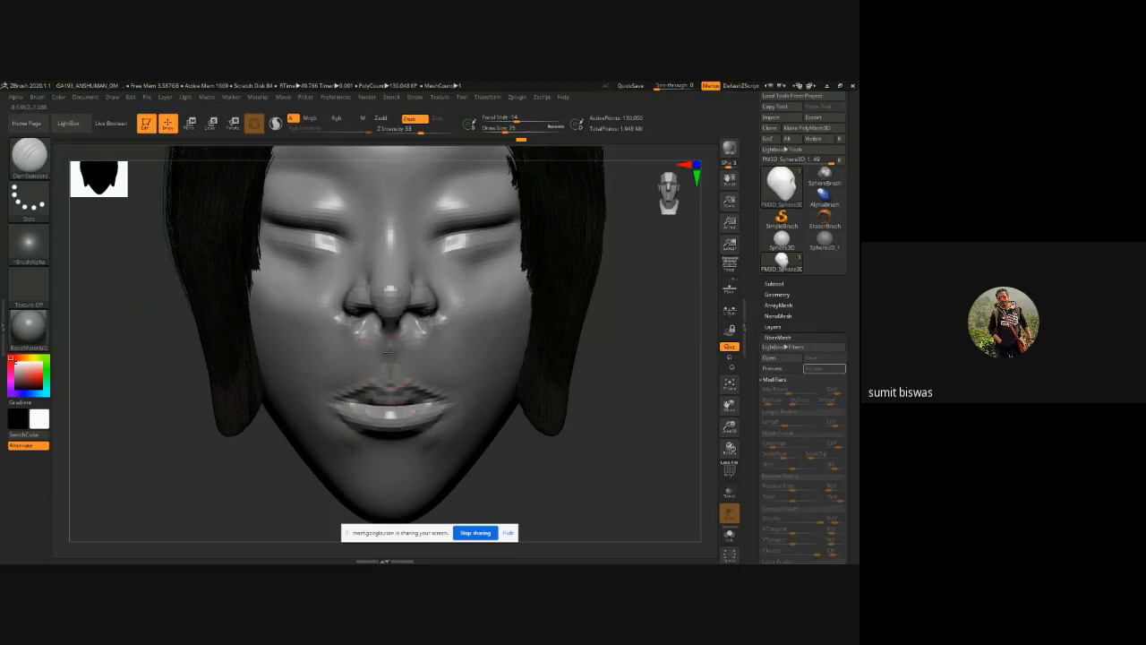
pyautogui.keyDown('shift'); pyautogui.moveTo(406, 366); pyautogui.dragTo(390, 374); pyautogui.keyUp('shift')
pyautogui.keyDown('shift'); pyautogui.moveTo(369, 355); pyautogui.dragTo(368, 362); pyautogui.keyUp('shift')
# Step: Build up volume between the nose and the upper lip with the ClayBuildup brush
pyautogui.press('b')
pyautogui.press('c')
pyautogui.press('b')
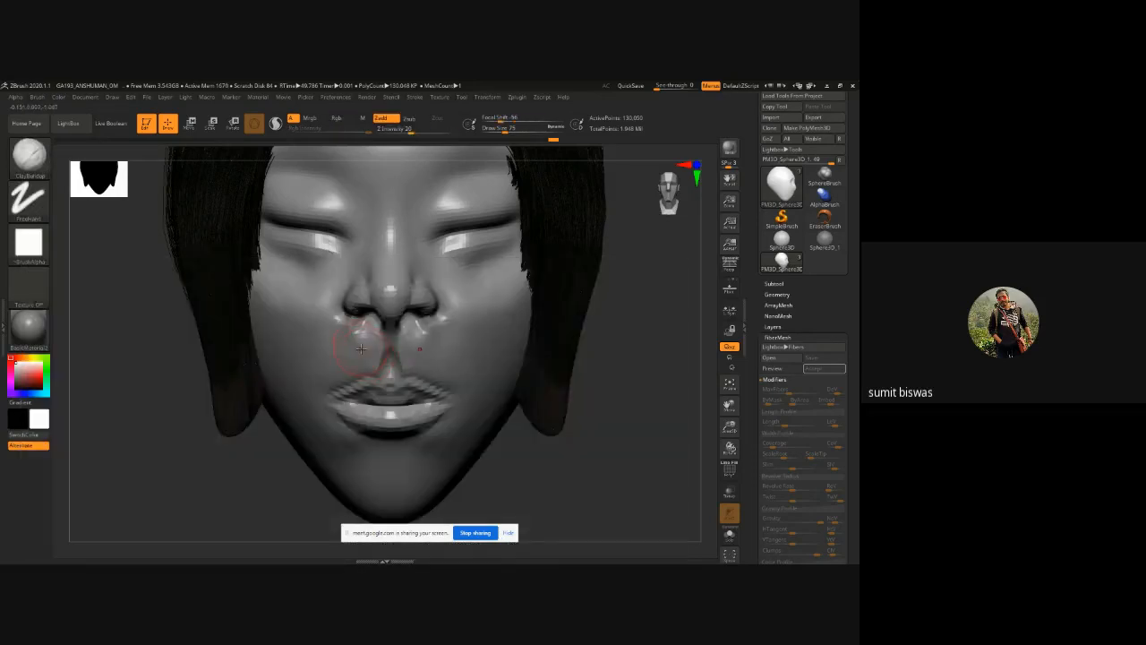
pyautogui.moveTo(345, 382)
pyautogui.mouseDown()
pyautogui.moveTo(370, 387)
pyautogui.moveTo(343, 355)
pyautogui.mouseUp()
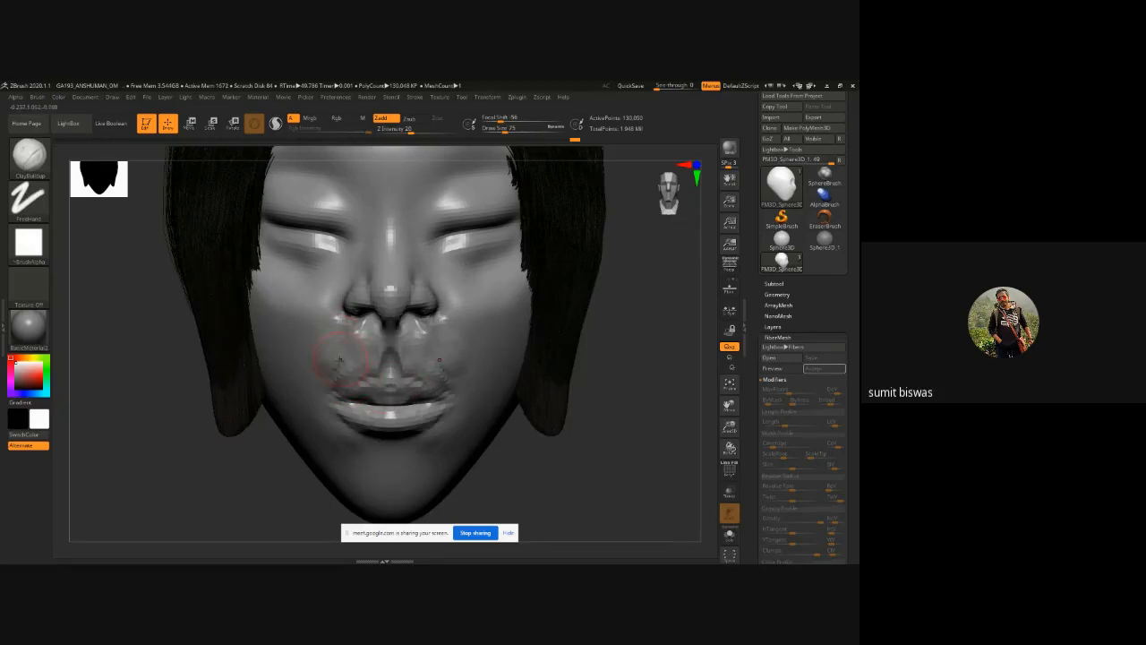
# Step: Carve the creases beside the nostrils with the DamStandard brush and smooth the cheeks and upper lip area
pyautogui.press('b')
pyautogui.press('d')
pyautogui.press('s')
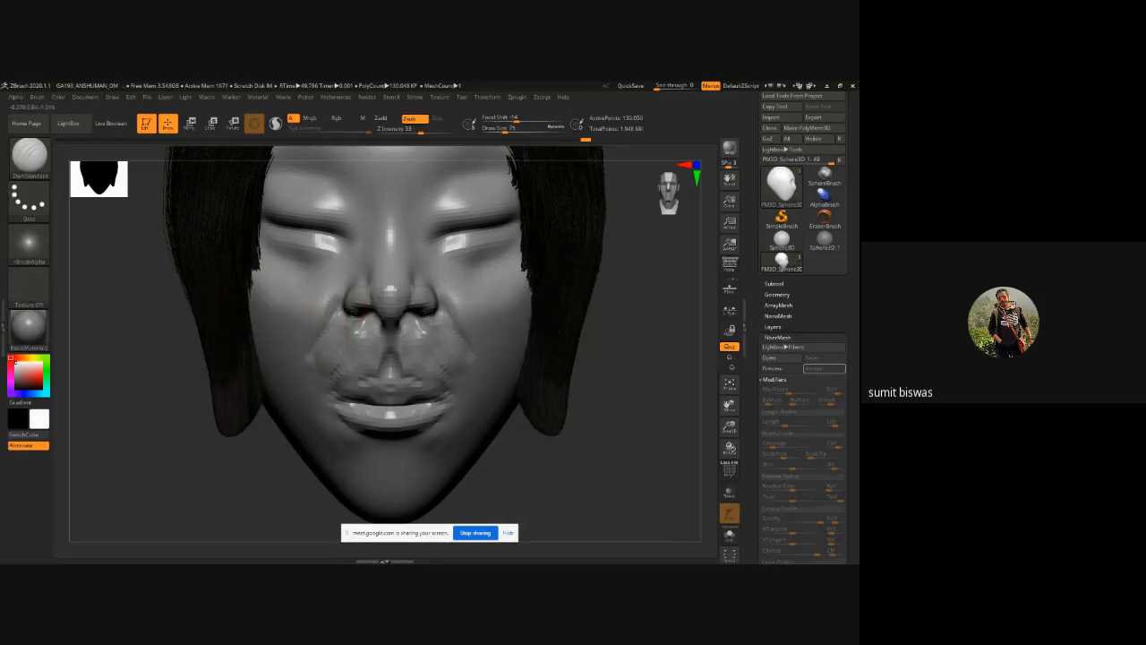
pyautogui.moveTo(338, 309)
pyautogui.mouseDown()
pyautogui.moveTo(318, 414)
pyautogui.moveTo(325, 317)
pyautogui.moveTo(312, 326)
pyautogui.moveTo(298, 369)
pyautogui.moveTo(372, 366)
pyautogui.moveTo(336, 372)
pyautogui.moveTo(367, 333)
pyautogui.moveTo(349, 330)
pyautogui.moveTo(342, 273)
pyautogui.moveTo(323, 293)
pyautogui.mouseUp()
pyautogui.keyDown('shift'); pyautogui.moveTo(309, 381); pyautogui.dragTo(279, 284); pyautogui.keyUp('shift')
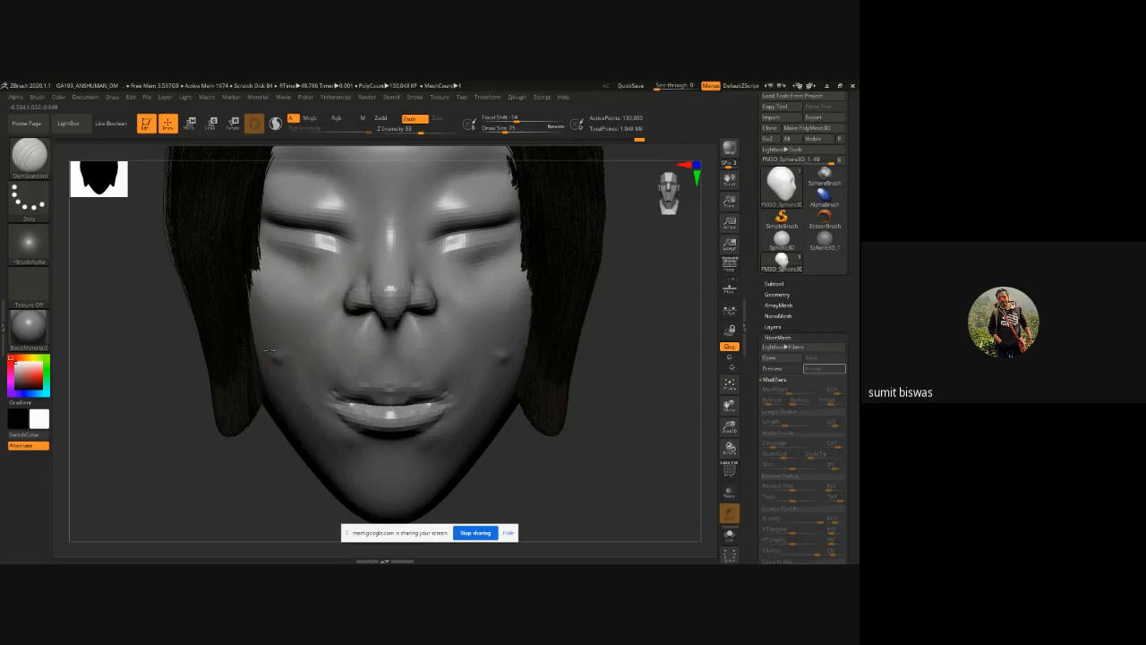
pyautogui.press('shift')
pyautogui.press('b')
pyautogui.press('c')
pyautogui.press('b')
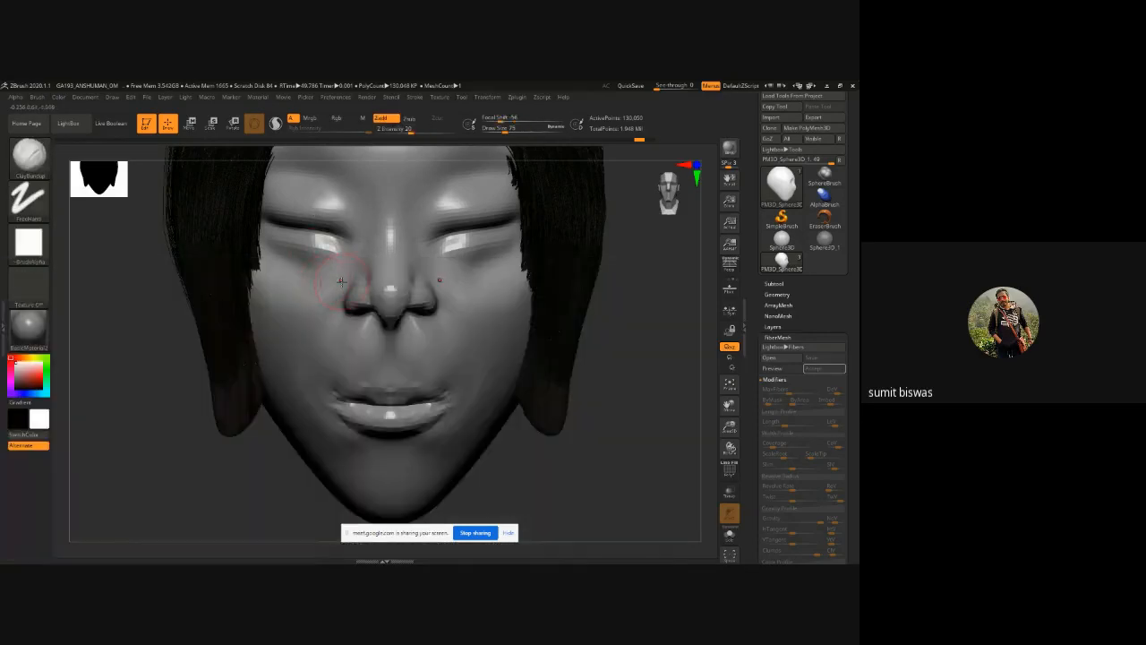
# Step: Choose the Move brush, mask the lips in side view, and invert and soften the mask
pyautogui.moveTo(655, 301); pyautogui.dragTo(541, 358)
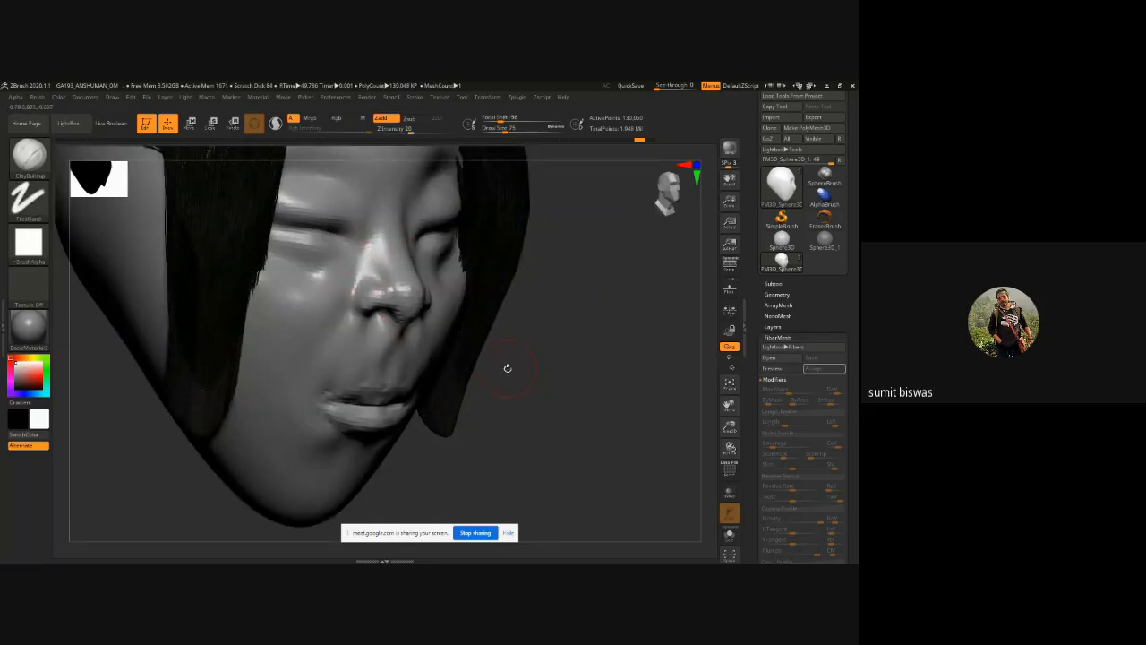
pyautogui.press('b')
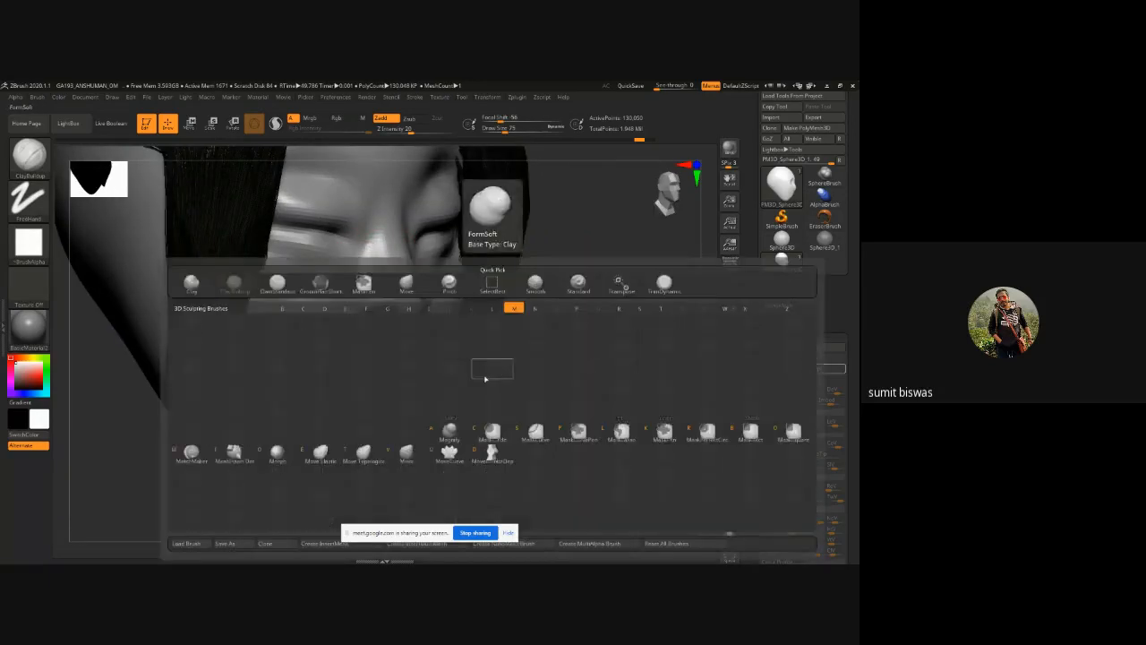
pyautogui.press('m')
pyautogui.press('v')
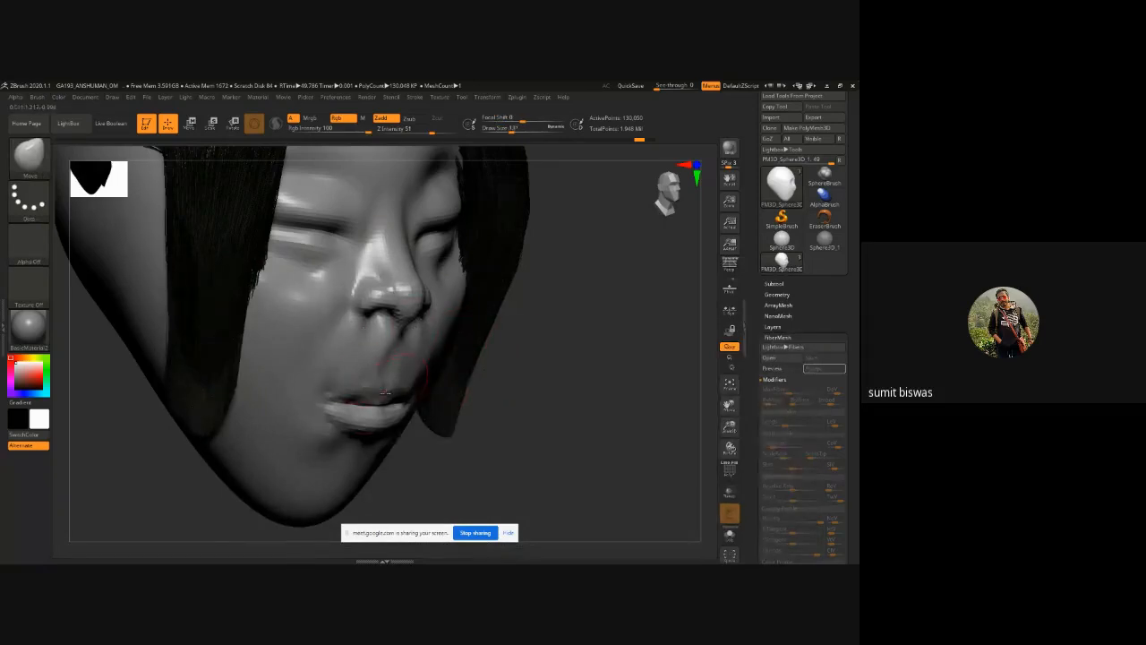
pyautogui.moveTo(547, 383); pyautogui.dragTo(268, 409)
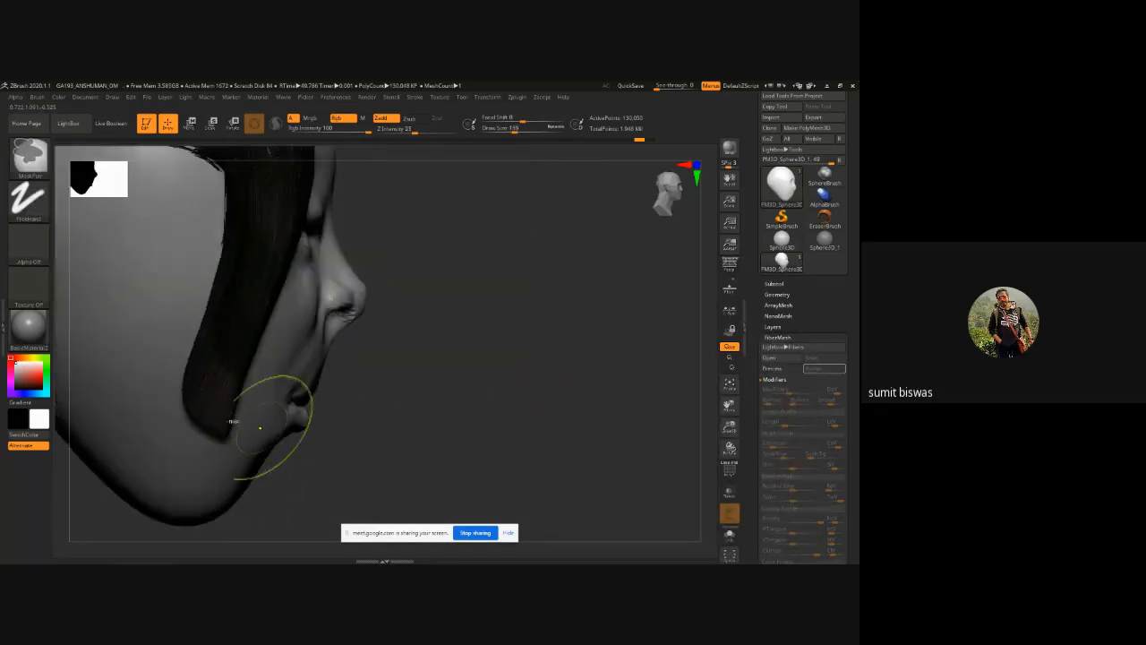
pyautogui.keyDown('ctrl'); pyautogui.moveTo(351, 424); pyautogui.dragTo(373, 443, button='right'); pyautogui.keyUp('ctrl')
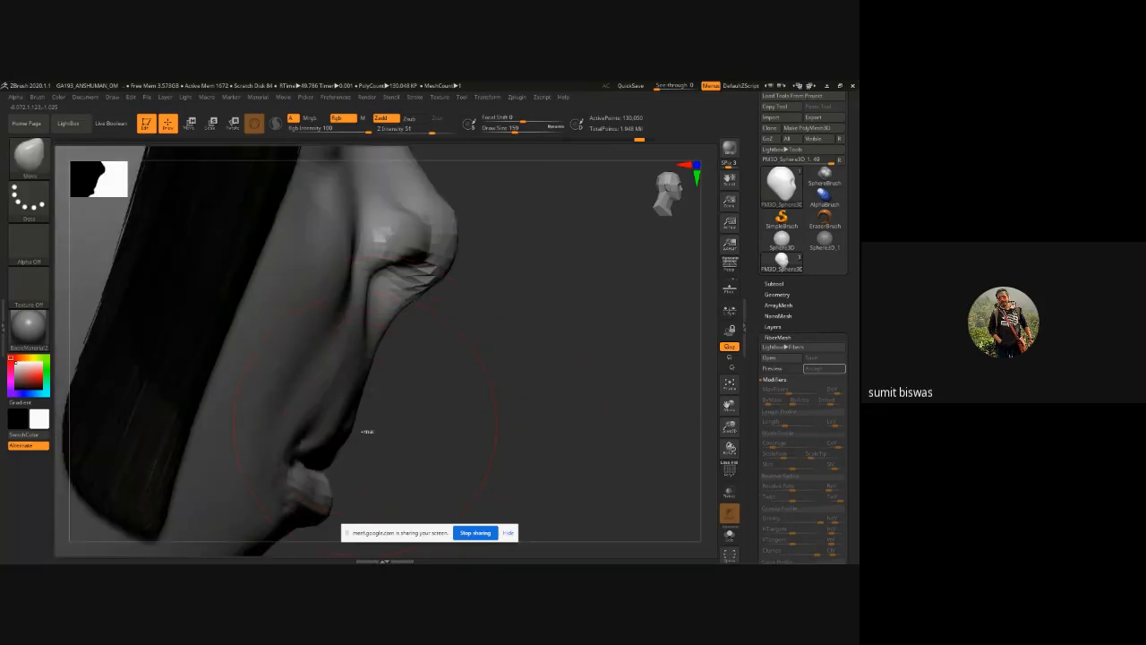
pyautogui.press('ctrl')
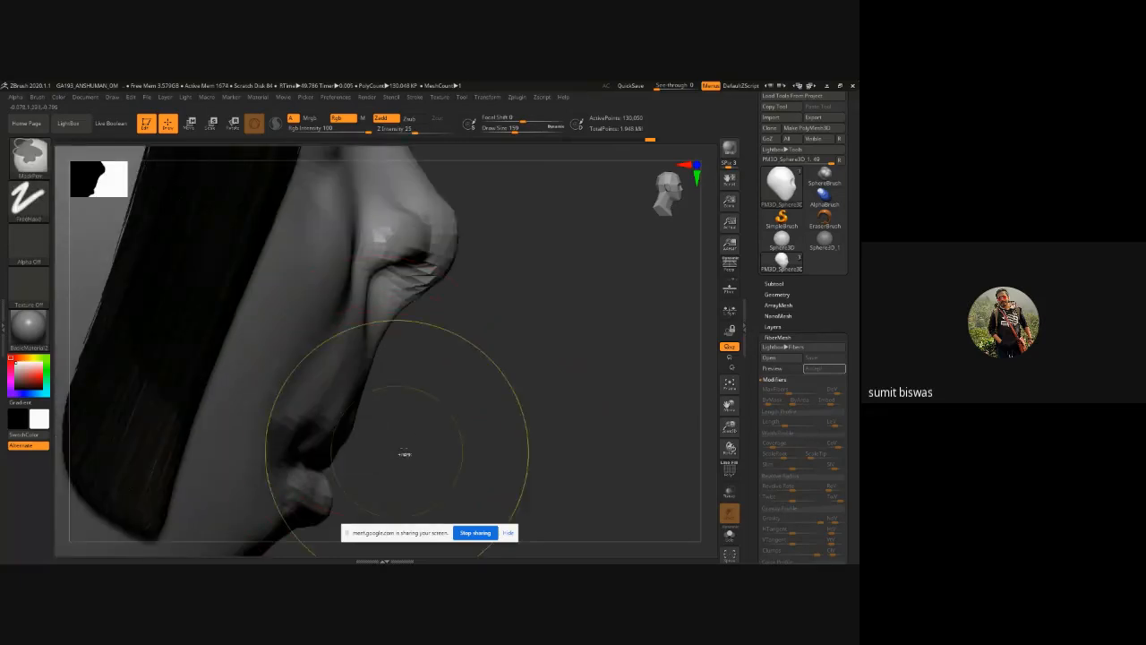
pyautogui.keyDown('ctrl'); pyautogui.click(508, 411); pyautogui.keyUp('ctrl')
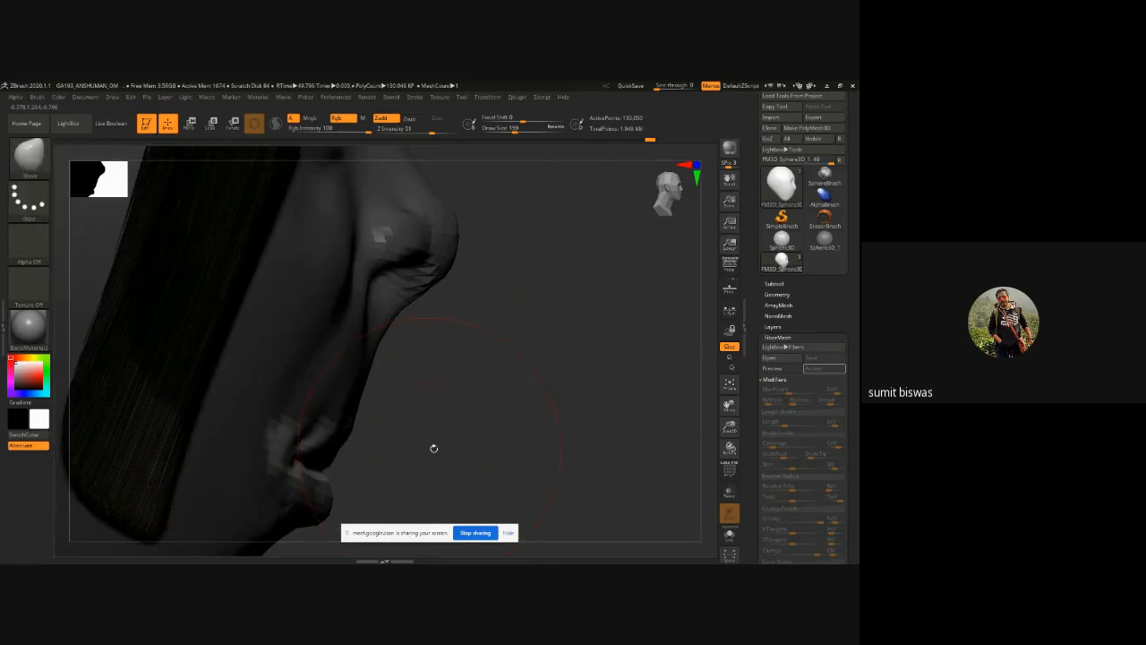
pyautogui.keyDown('ctrl'); pyautogui.click(285, 442); pyautogui.keyUp('ctrl')
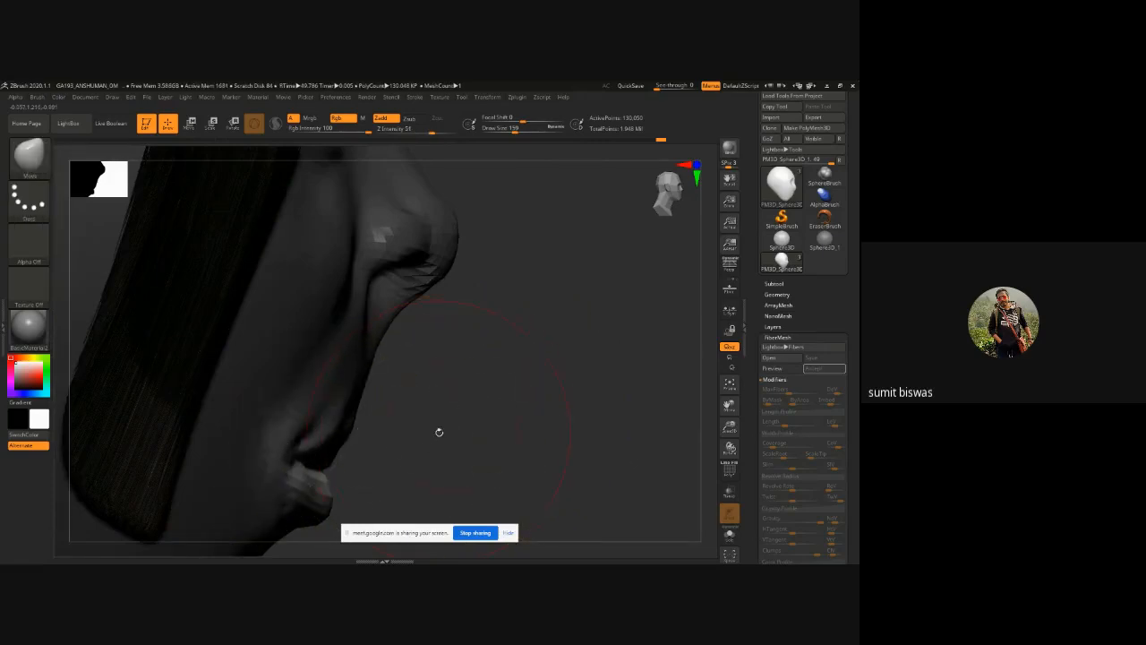
# Step: Centre the gizmo on the unmasked lips, move them forward from the face, and clear the mask
pyautogui.press('w')
pyautogui.press('ctrl')
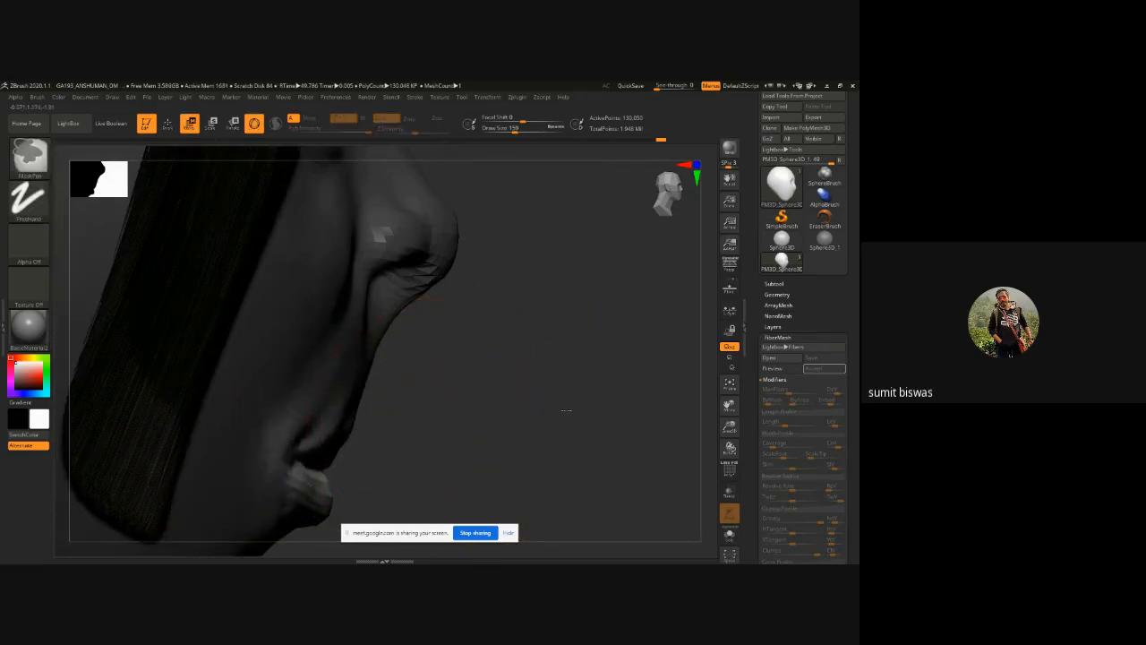
pyautogui.keyDown('ctrl'); pyautogui.moveTo(566, 411); pyautogui.dragTo(453, 361, button='right'); pyautogui.keyUp('ctrl')
pyautogui.press('f')
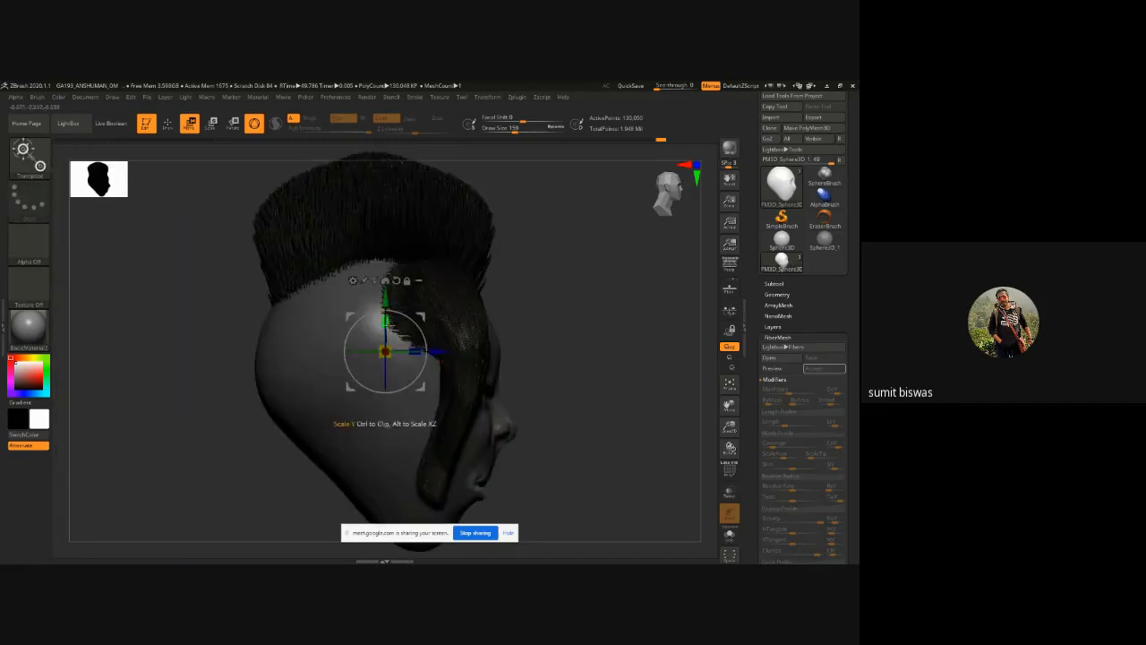
pyautogui.click(377, 281)
pyautogui.keyDown('alt'); pyautogui.moveTo(580, 464); pyautogui.dragTo(471, 278, button='right'); pyautogui.keyUp('alt')
pyautogui.press('ctrl')
pyautogui.keyDown('ctrl'); pyautogui.moveTo(423, 322); pyautogui.dragTo(573, 448, button='right'); pyautogui.keyUp('ctrl')
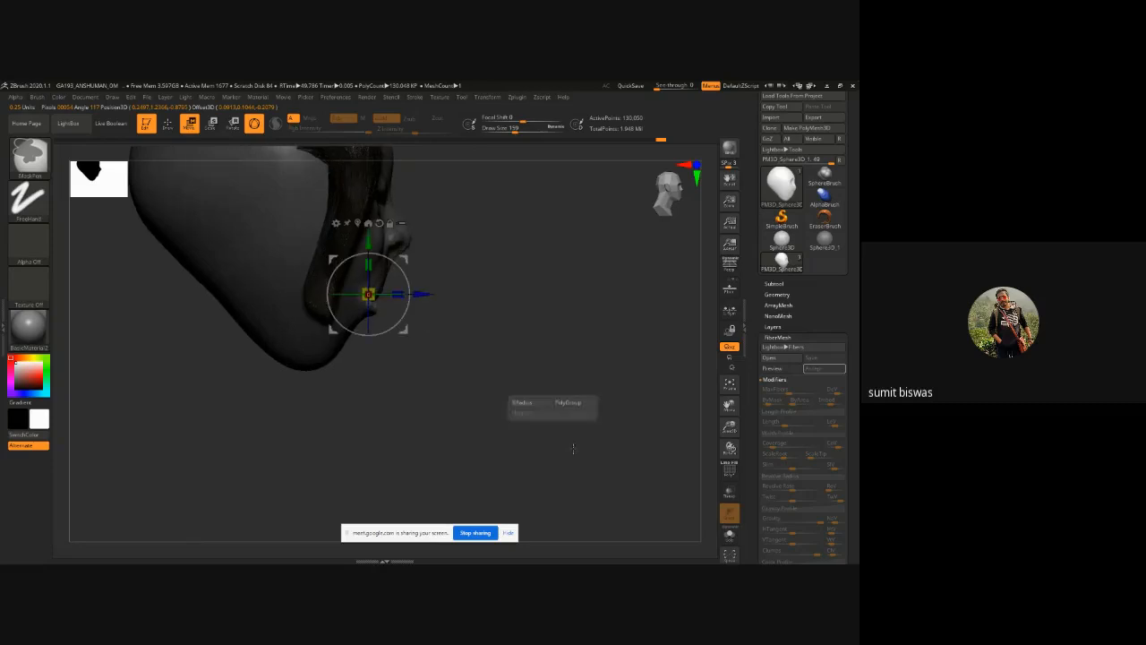
pyautogui.keyDown('ctrl'); pyautogui.moveTo(493, 338); pyautogui.dragTo(529, 430, button='right'); pyautogui.keyUp('ctrl')
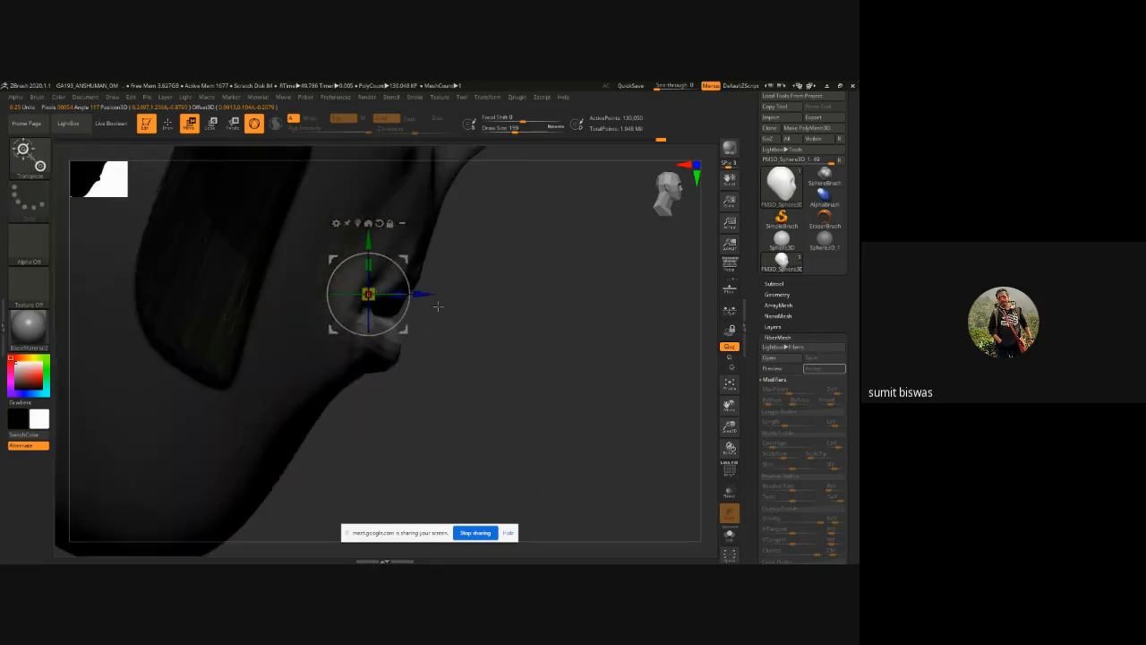
pyautogui.moveTo(428, 294); pyautogui.dragTo(455, 294)
pyautogui.keyDown('ctrl'); pyautogui.moveTo(528, 326); pyautogui.dragTo(553, 364); pyautogui.keyUp('ctrl')
pyautogui.press('q')
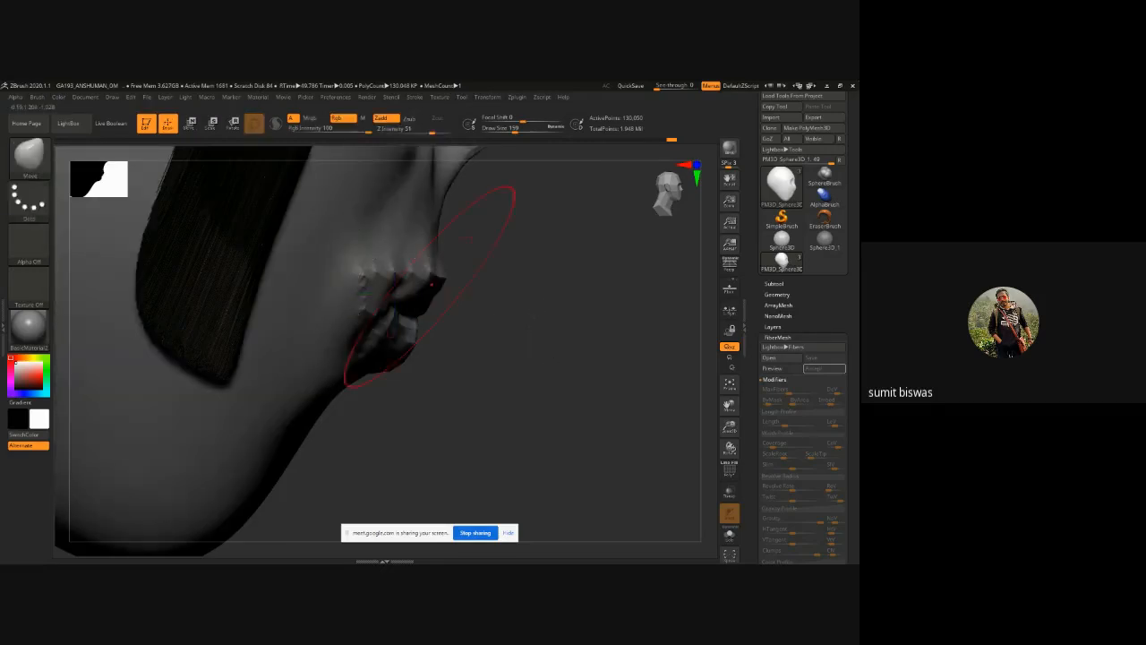
# Step: Reduce the brush size and smooth the stretched surface above and beside the lips
pyautogui.press('space')
pyautogui.moveTo(522, 262); pyautogui.dragTo(500, 262)
pyautogui.moveTo(393, 266)
pyautogui.keyDown('shift'); pyautogui.mouseDown()
pyautogui.moveTo(352, 314)
pyautogui.moveTo(341, 265)
pyautogui.mouseUp(); pyautogui.keyUp('shift')
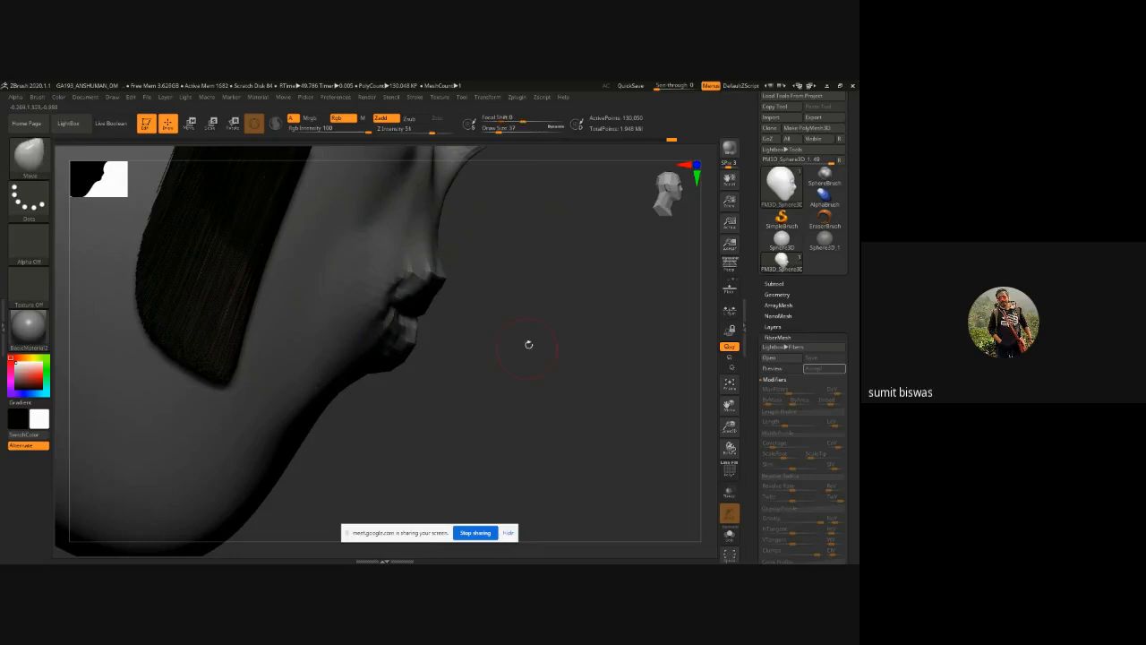
# Step: Build up the upper lip from the front with the ClayBuildup brush
pyautogui.moveTo(495, 344); pyautogui.dragTo(506, 241)
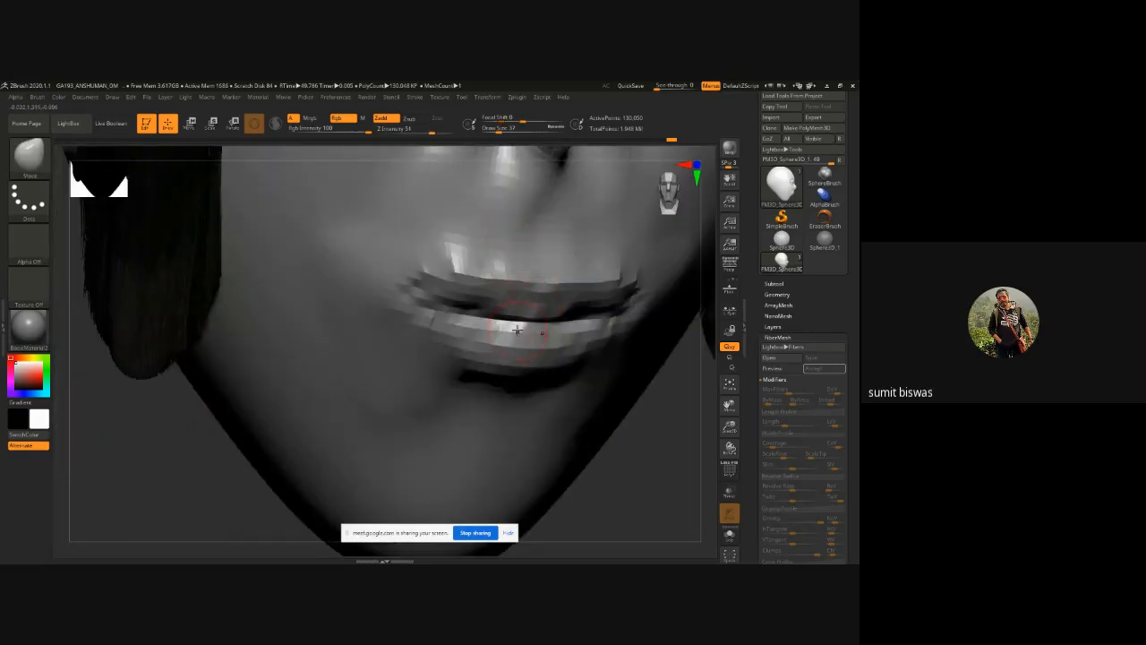
pyautogui.press('b')
pyautogui.press('c')
pyautogui.press('b')
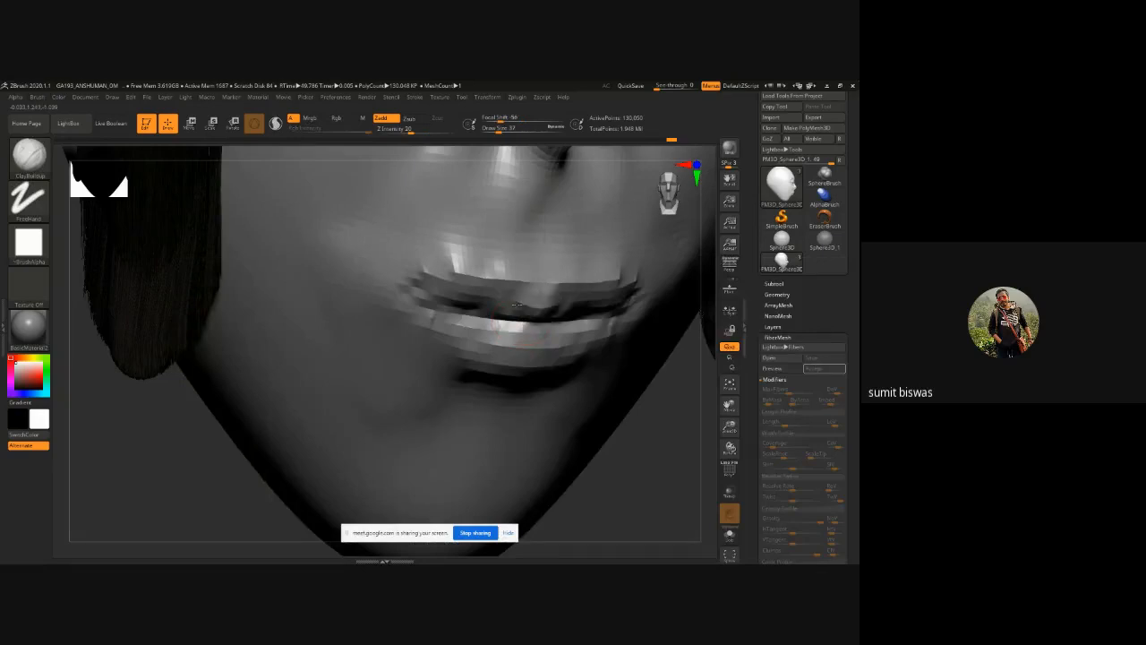
pyautogui.moveTo(516, 304)
pyautogui.mouseDown()
pyautogui.moveTo(519, 289)
pyautogui.moveTo(492, 268)
pyautogui.moveTo(421, 313)
pyautogui.moveTo(466, 338)
pyautogui.moveTo(448, 399)
pyautogui.mouseUp()
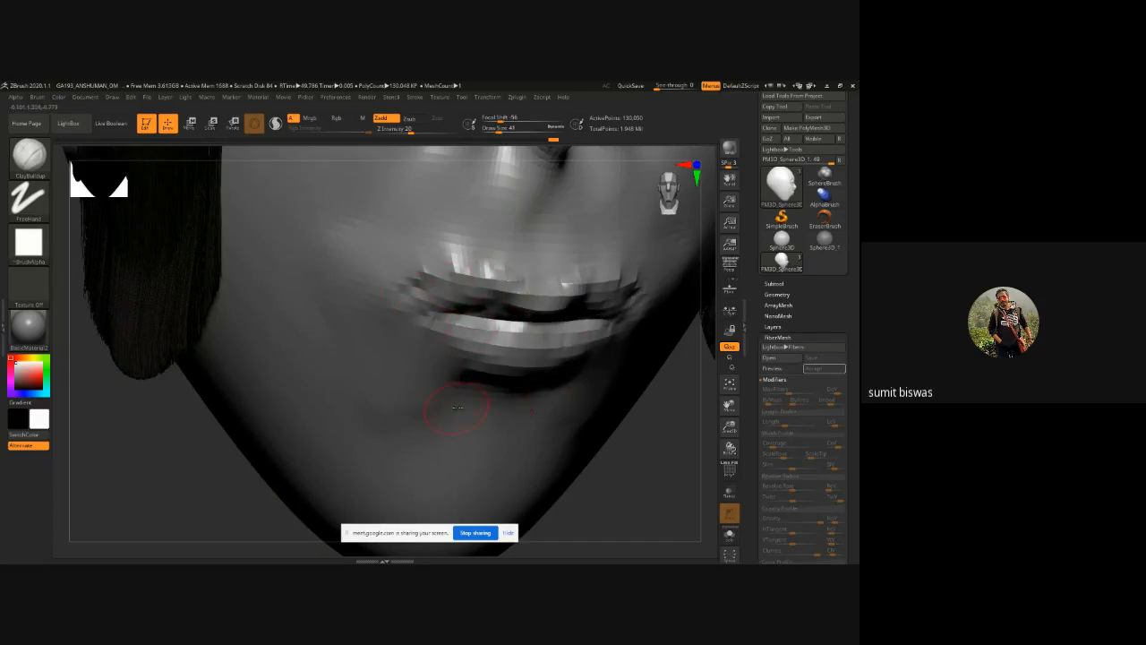
# Step: Enlarge the ClayBuildup brush and build up the chin and cheeks
pyautogui.press(']')
pyautogui.moveTo(490, 448)
pyautogui.mouseDown()
pyautogui.moveTo(439, 463)
pyautogui.moveTo(375, 403)
pyautogui.mouseUp()
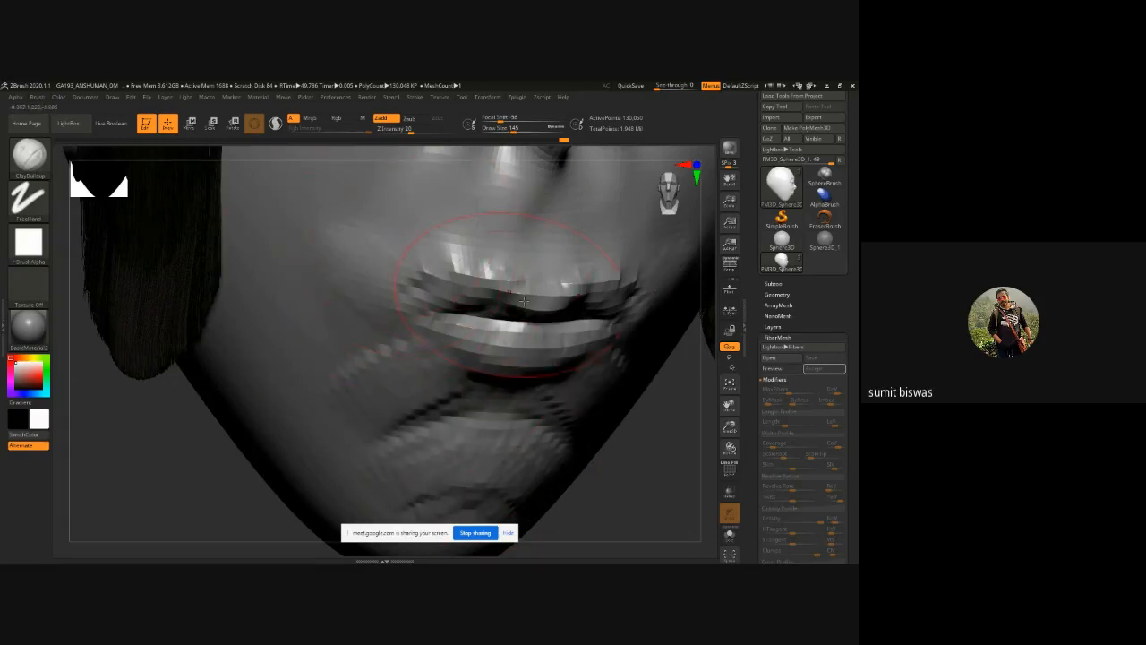
pyautogui.press('f')
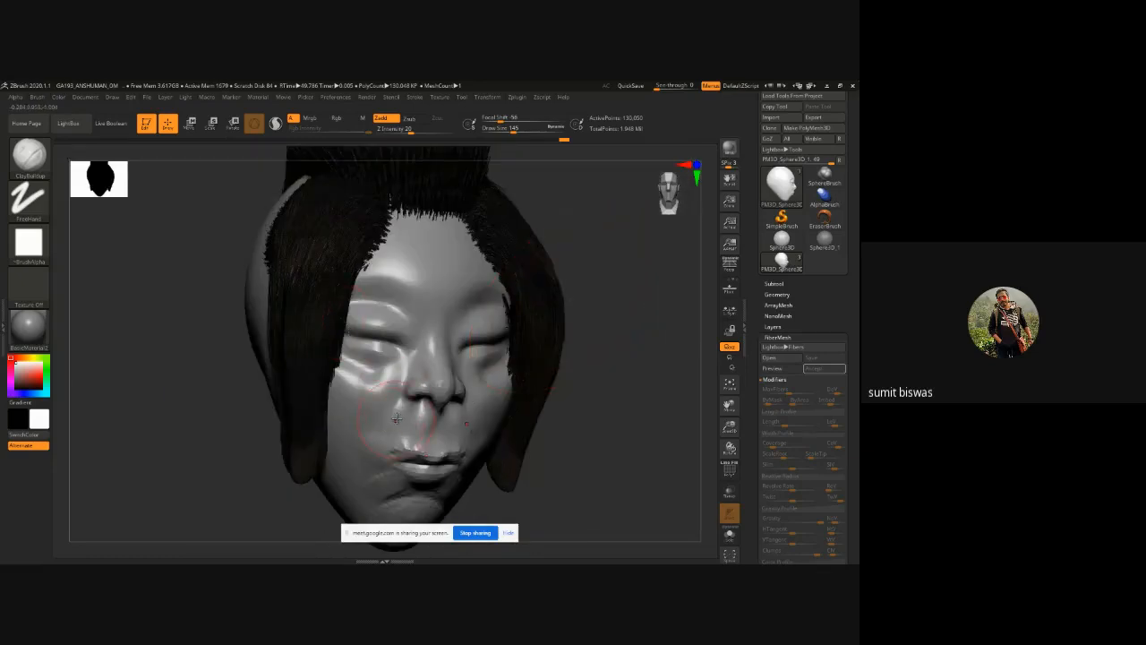
pyautogui.moveTo(390, 385)
pyautogui.mouseDown()
pyautogui.moveTo(356, 382)
pyautogui.moveTo(371, 400)
pyautogui.moveTo(356, 410)
pyautogui.moveTo(326, 397)
pyautogui.moveTo(339, 387)
pyautogui.moveTo(315, 353)
pyautogui.moveTo(376, 385)
pyautogui.moveTo(340, 367)
pyautogui.moveTo(369, 387)
pyautogui.moveTo(349, 432)
pyautogui.moveTo(312, 391)
pyautogui.mouseUp()
# Step: Isolate the head from the hair with Solo mode, then shape and smooth the sides of the head and forehead
pyautogui.click(730, 535)
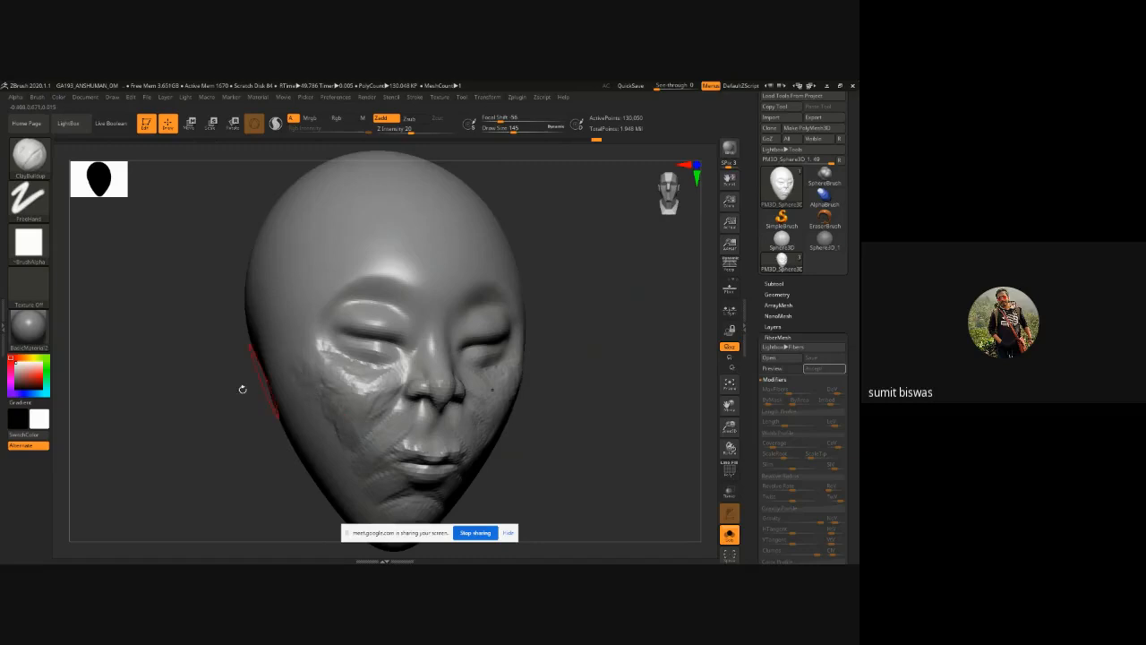
pyautogui.moveTo(162, 388); pyautogui.dragTo(231, 390)
pyautogui.moveTo(299, 307)
pyautogui.mouseDown()
pyautogui.moveTo(301, 294)
pyautogui.moveTo(306, 333)
pyautogui.moveTo(295, 269)
pyautogui.moveTo(239, 286)
pyautogui.moveTo(238, 314)
pyautogui.moveTo(202, 276)
pyautogui.moveTo(177, 304)
pyautogui.moveTo(266, 278)
pyautogui.moveTo(275, 231)
pyautogui.moveTo(265, 284)
pyautogui.moveTo(213, 296)
pyautogui.moveTo(283, 324)
pyautogui.mouseUp()
pyautogui.moveTo(265, 247)
pyautogui.keyDown('shift'); pyautogui.mouseDown()
pyautogui.moveTo(304, 269)
pyautogui.moveTo(291, 332)
pyautogui.moveTo(230, 238)
pyautogui.moveTo(209, 286)
pyautogui.mouseUp(); pyautogui.keyUp('shift')
pyautogui.moveTo(285, 341)
pyautogui.keyDown('shift'); pyautogui.mouseDown()
pyautogui.moveTo(299, 345)
pyautogui.moveTo(293, 320)
pyautogui.mouseUp(); pyautogui.keyUp('shift')
pyautogui.moveTo(556, 287); pyautogui.dragTo(503, 296)
pyautogui.moveTo(344, 259)
pyautogui.mouseDown()
pyautogui.moveTo(353, 292)
pyautogui.moveTo(334, 272)
pyautogui.moveTo(360, 244)
pyautogui.moveTo(349, 272)
pyautogui.moveTo(316, 241)
pyautogui.mouseUp()
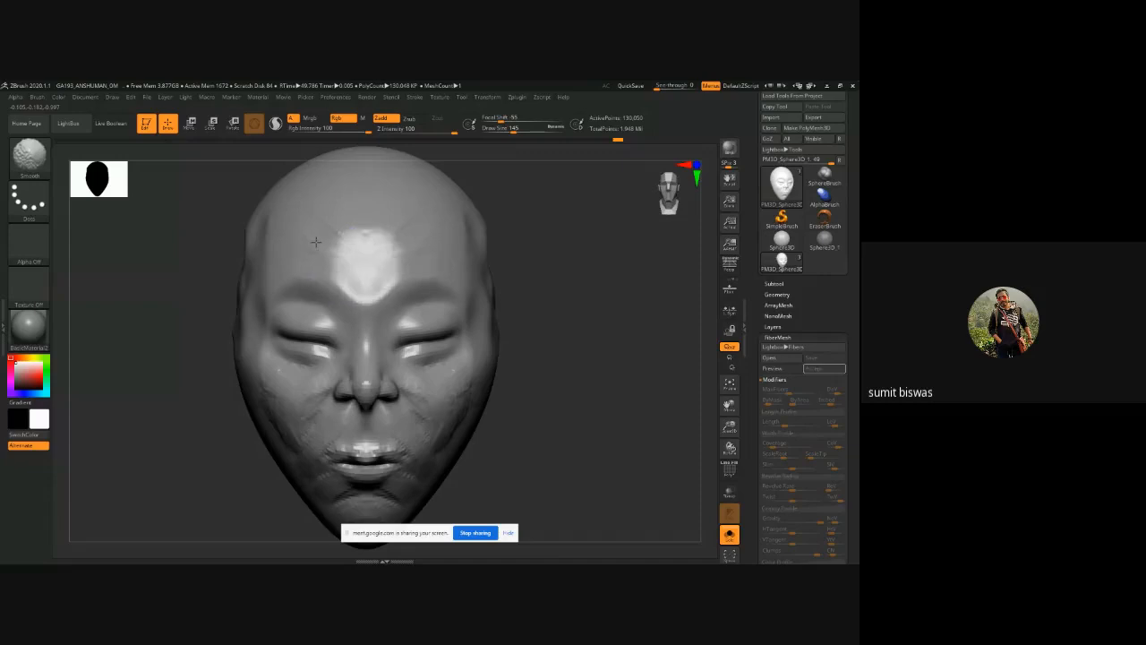
# Step: Smooth the forehead, drop to lower subdivision levels, and smooth the cheeks and the area around the mouth
pyautogui.moveTo(391, 248)
pyautogui.keyDown('shift'); pyautogui.mouseDown()
pyautogui.moveTo(345, 242)
pyautogui.moveTo(341, 271)
pyautogui.mouseUp(); pyautogui.keyUp('shift')
pyautogui.hotkey('shift', 'd')
pyautogui.hotkey('shift', 'd')
pyautogui.moveTo(205, 248)
pyautogui.mouseDown()
pyautogui.moveTo(153, 290)
pyautogui.moveTo(210, 266)
pyautogui.mouseUp()
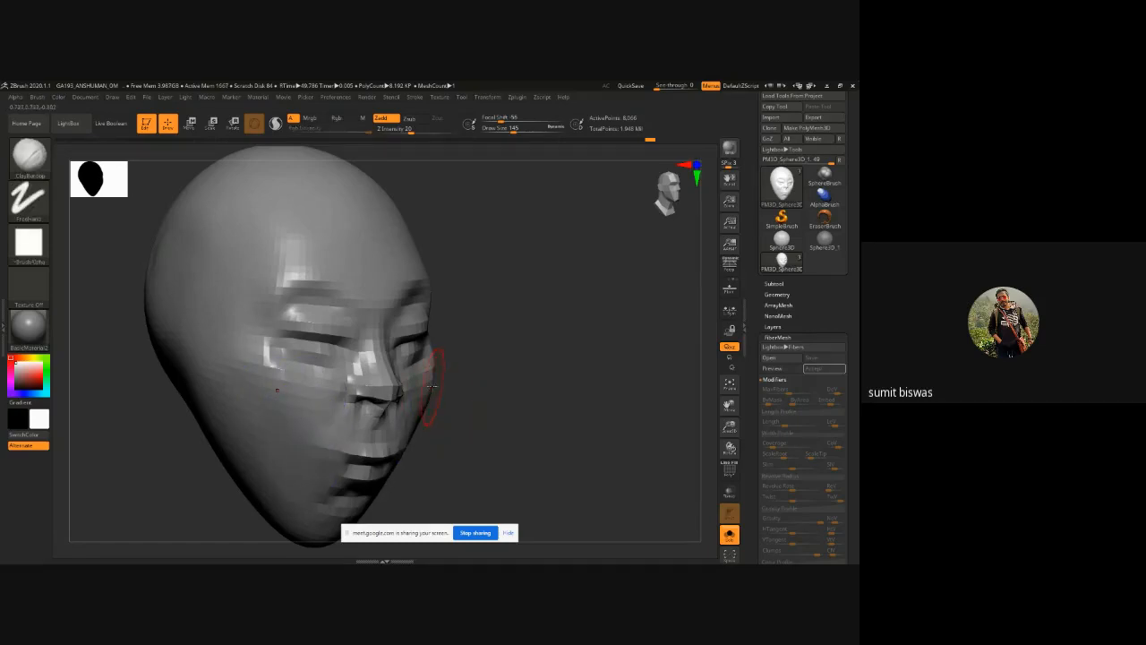
pyautogui.hotkey('ctrl', 'd')
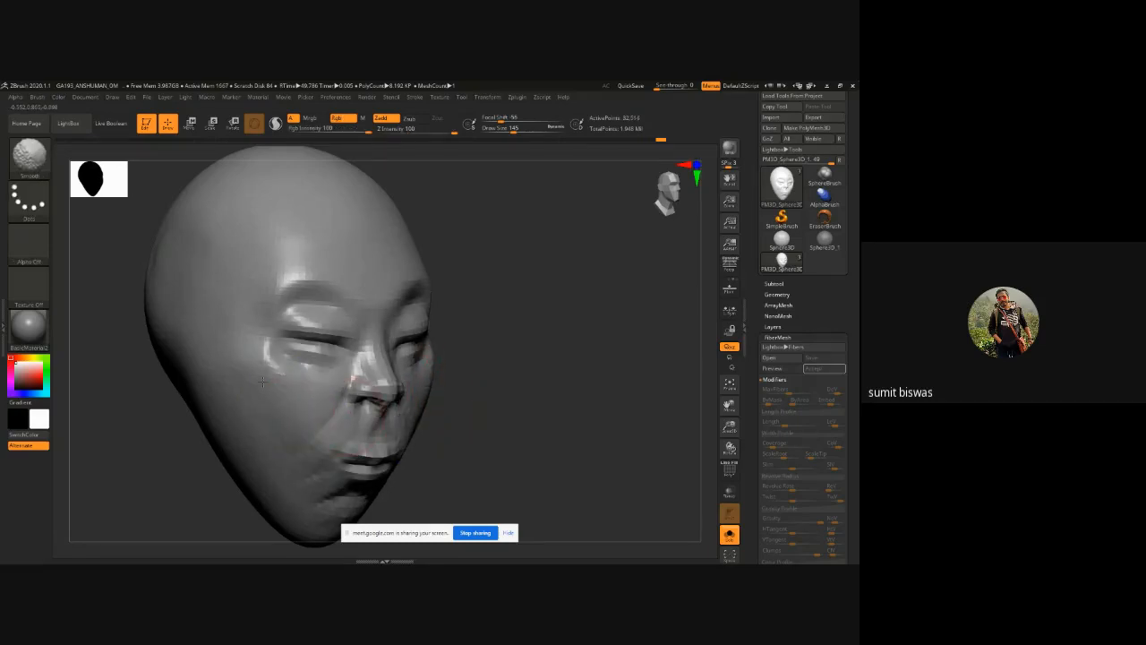
pyautogui.keyDown('shift'); pyautogui.moveTo(262, 381); pyautogui.dragTo(314, 349); pyautogui.keyUp('shift')
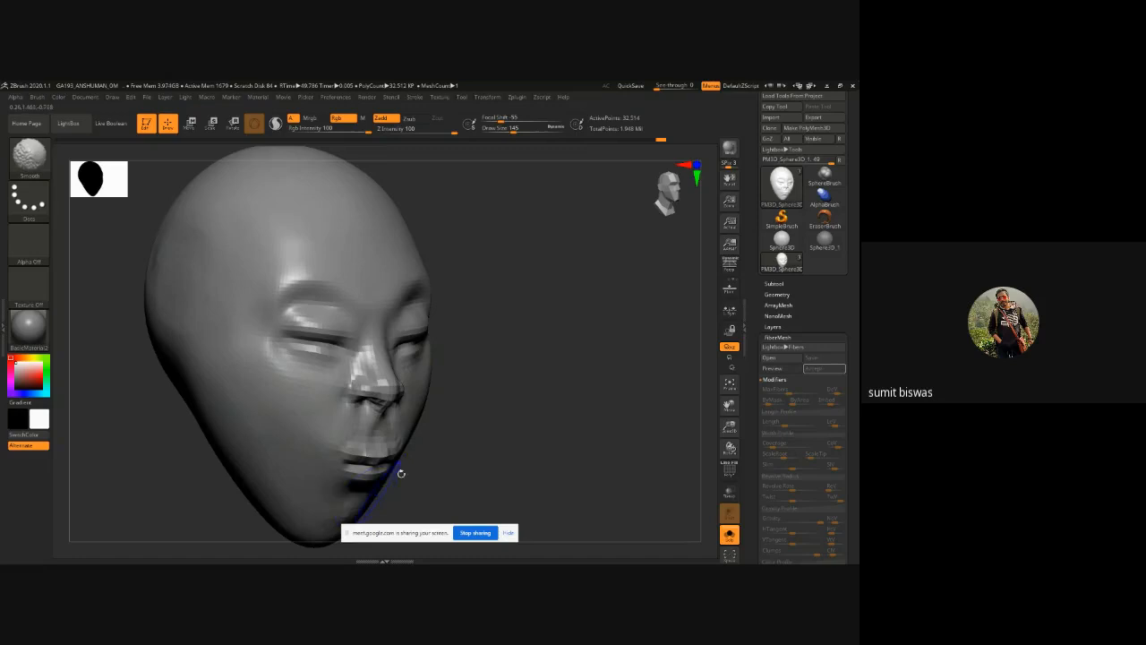
# Step: Reshape the lips and the area beneath the nose with the Move brush, undoing the last two adjustments
pyautogui.moveTo(467, 426)
pyautogui.mouseDown()
pyautogui.moveTo(451, 428)
pyautogui.moveTo(514, 352)
pyautogui.moveTo(514, 310)
pyautogui.mouseUp()
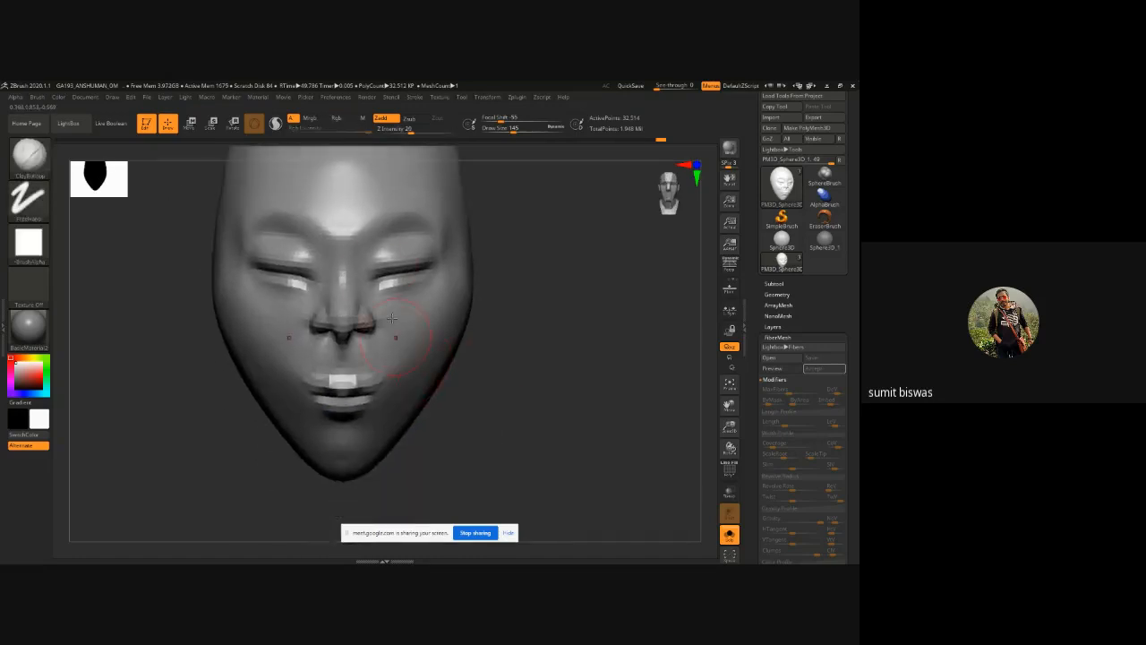
pyautogui.press('b')
pyautogui.press('m')
pyautogui.press('v')
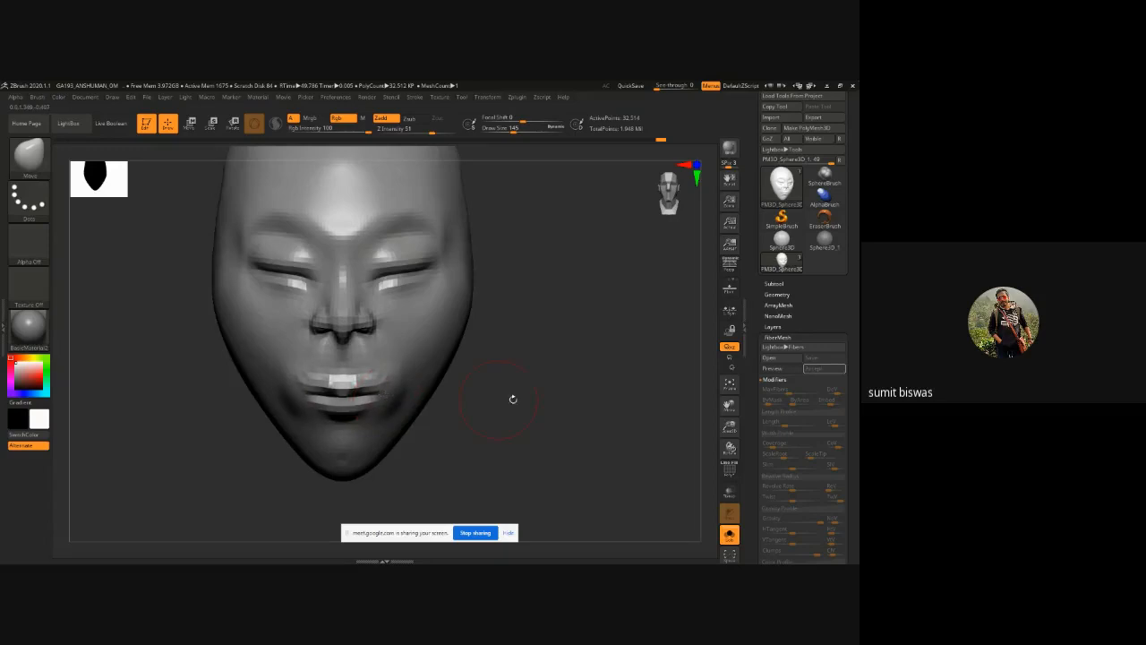
pyautogui.moveTo(511, 399); pyautogui.dragTo(409, 328)
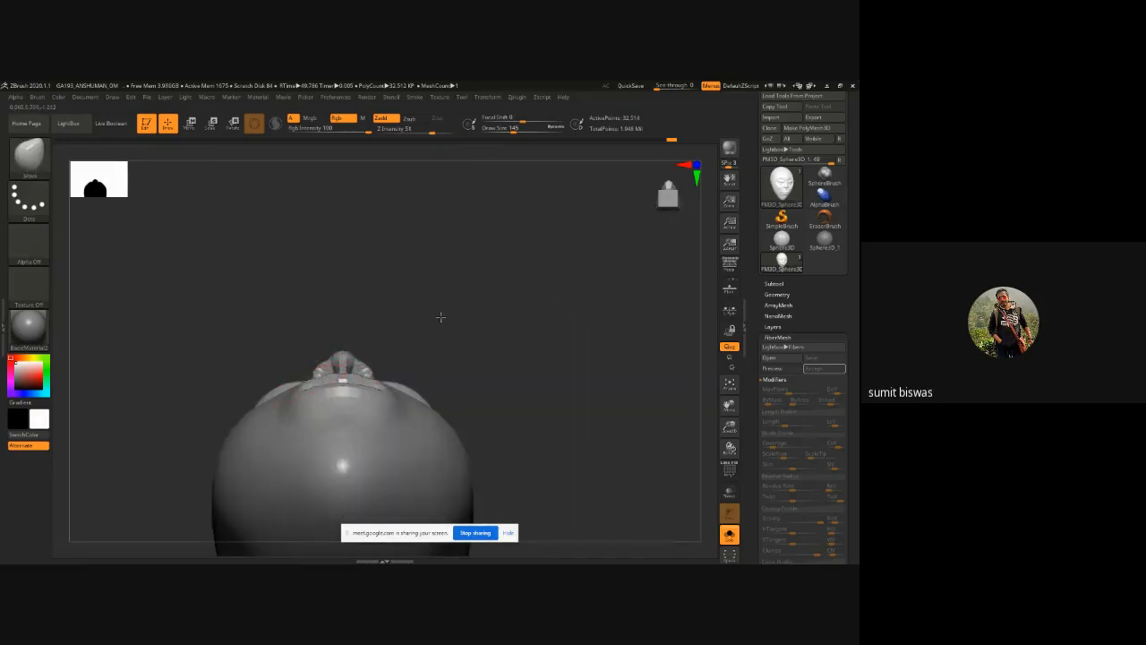
pyautogui.moveTo(440, 317); pyautogui.dragTo(400, 360)
pyautogui.moveTo(437, 293)
pyautogui.mouseDown()
pyautogui.moveTo(505, 374)
pyautogui.moveTo(537, 372)
pyautogui.moveTo(349, 364)
pyautogui.mouseUp()
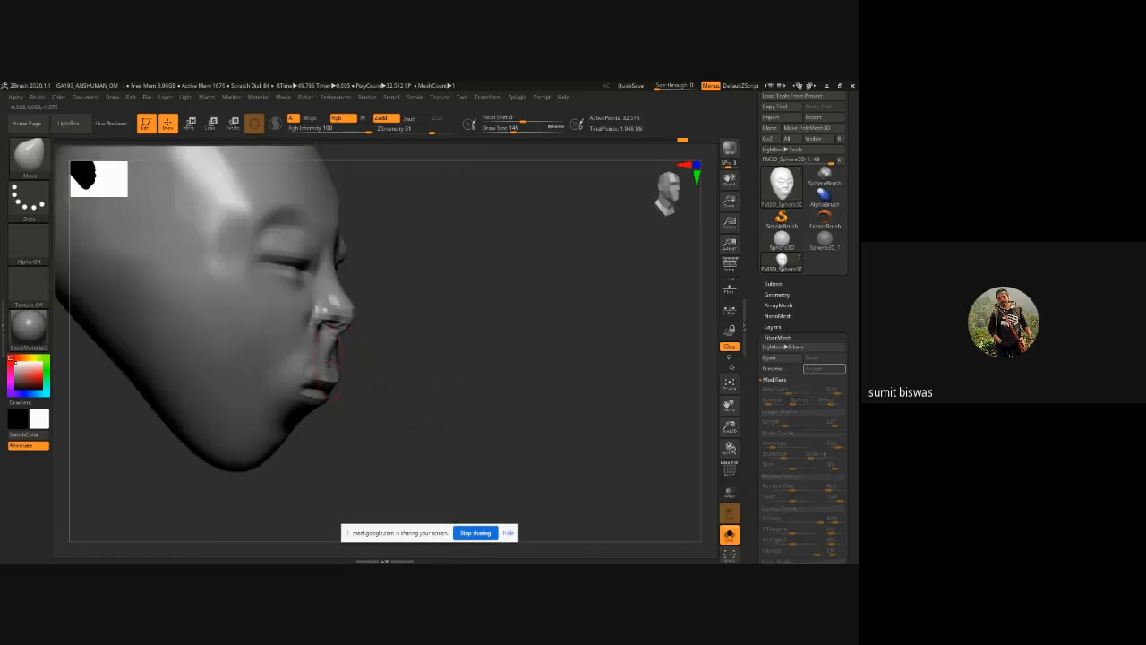
pyautogui.moveTo(408, 369); pyautogui.dragTo(322, 360)
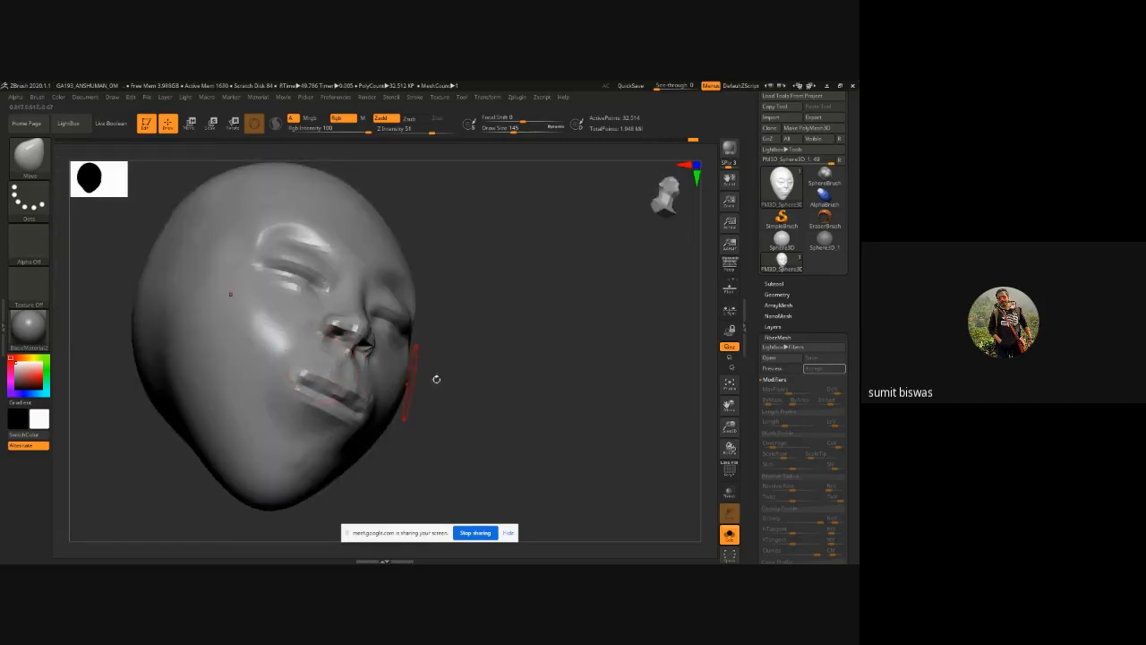
pyautogui.moveTo(435, 379); pyautogui.dragTo(308, 345)
pyautogui.hotkey('ctrl', 'z')
pyautogui.hotkey('ctrl', 'z')
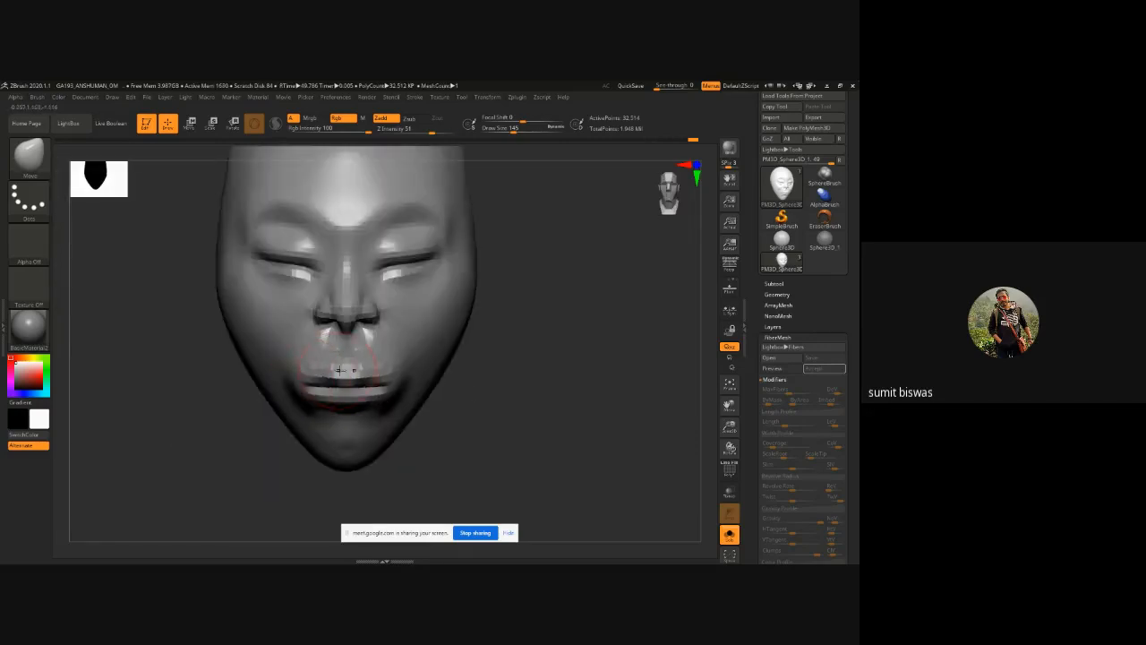
# Step: Adjust the slant of the closed eyes from the front and reshape the nose tip in profile with the Move brush
pyautogui.keyDown('alt'); pyautogui.moveTo(524, 294); pyautogui.dragTo(514, 339); pyautogui.keyUp('alt')
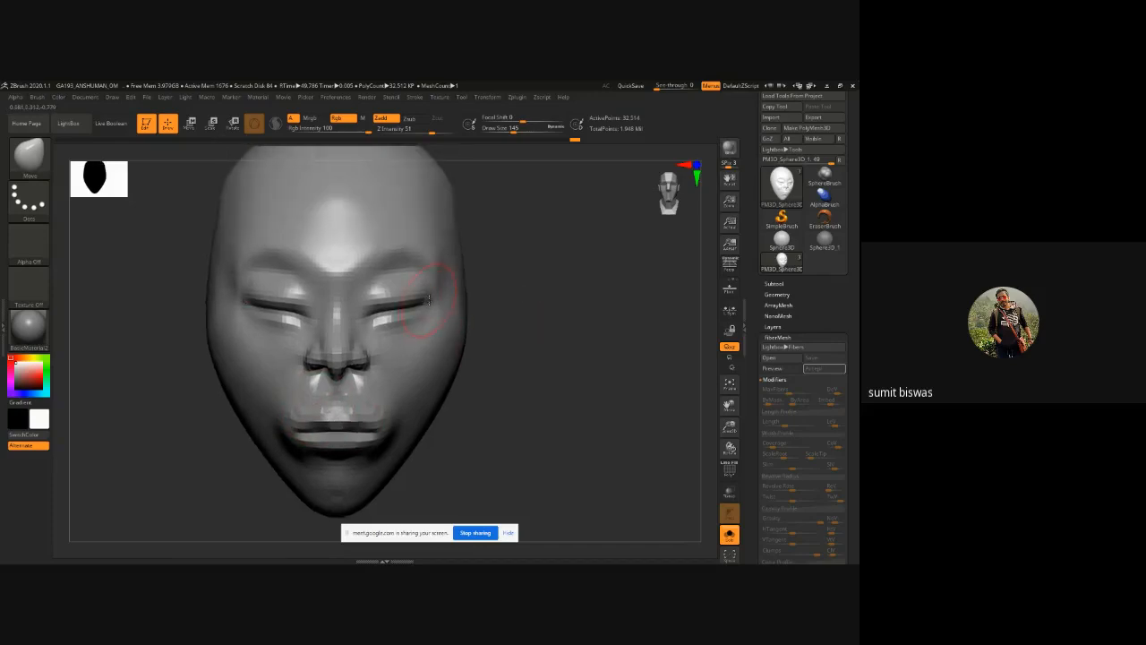
pyautogui.moveTo(399, 302); pyautogui.dragTo(400, 314)
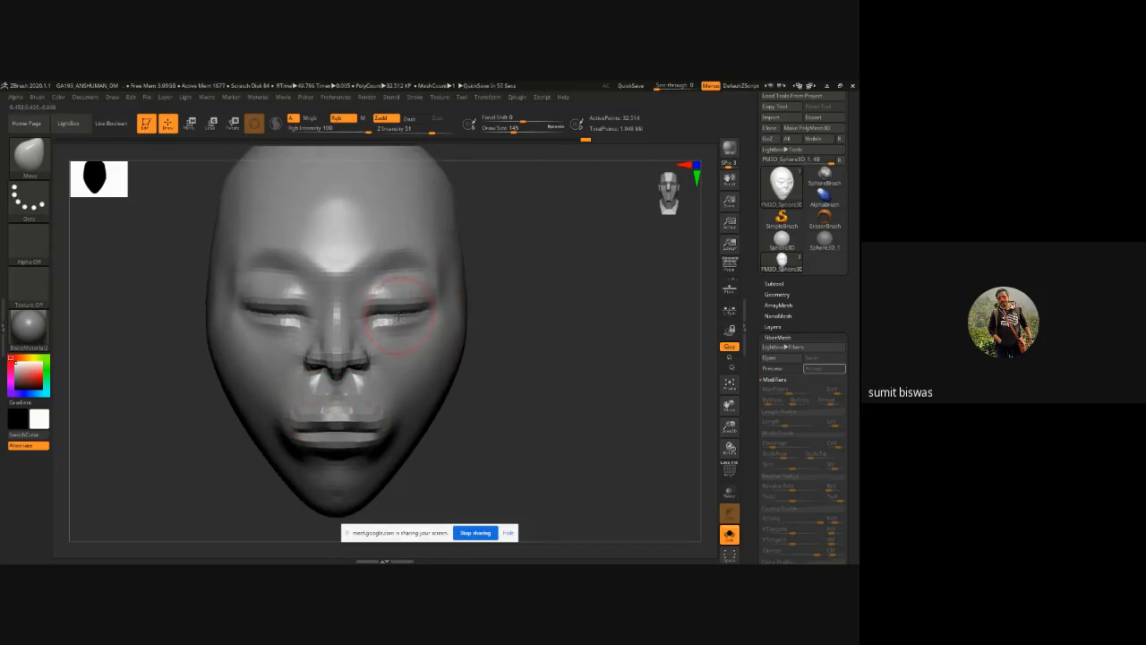
pyautogui.moveTo(555, 277); pyautogui.dragTo(374, 311)
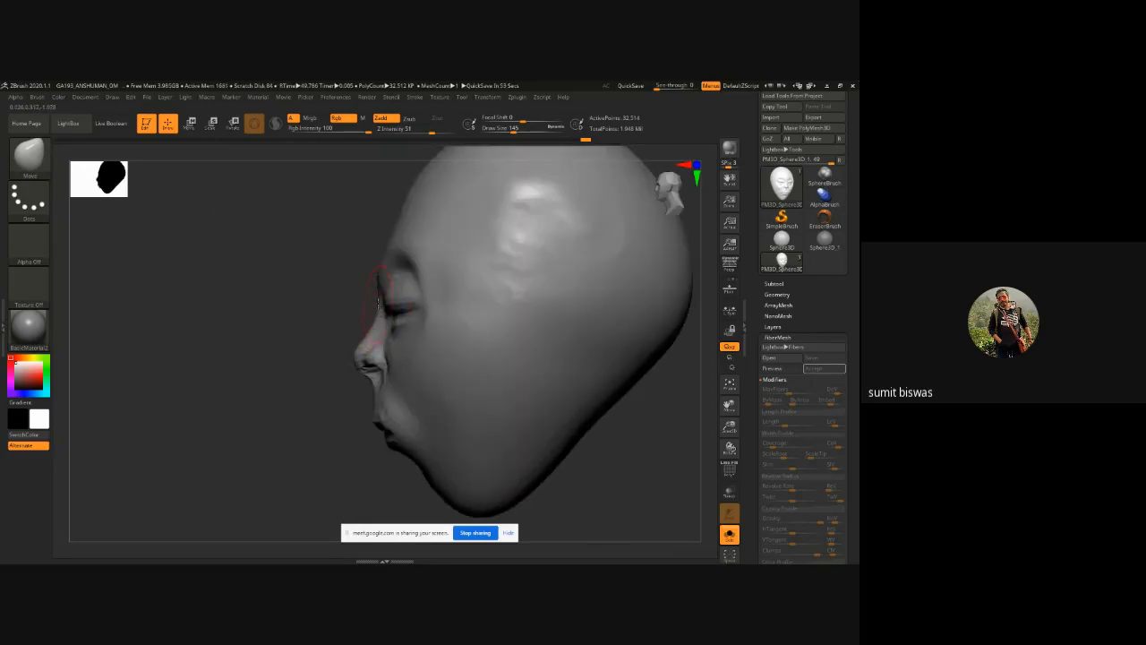
pyautogui.moveTo(356, 361)
pyautogui.mouseDown()
pyautogui.moveTo(350, 370)
pyautogui.moveTo(375, 367)
pyautogui.mouseUp()
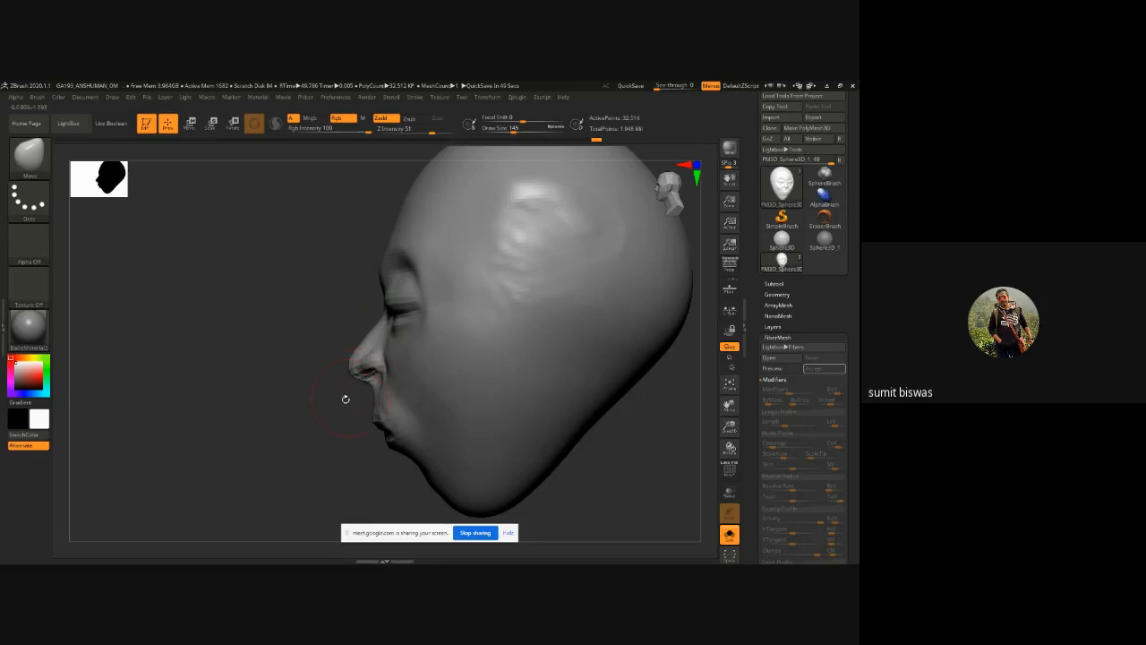
# Step: Enlarge the Move brush and pull the nose downward to lengthen it
pyautogui.press(']')
pyautogui.press(']')
pyautogui.moveTo(360, 374)
pyautogui.mouseDown()
pyautogui.moveTo(358, 390)
pyautogui.moveTo(383, 381)
pyautogui.mouseUp()
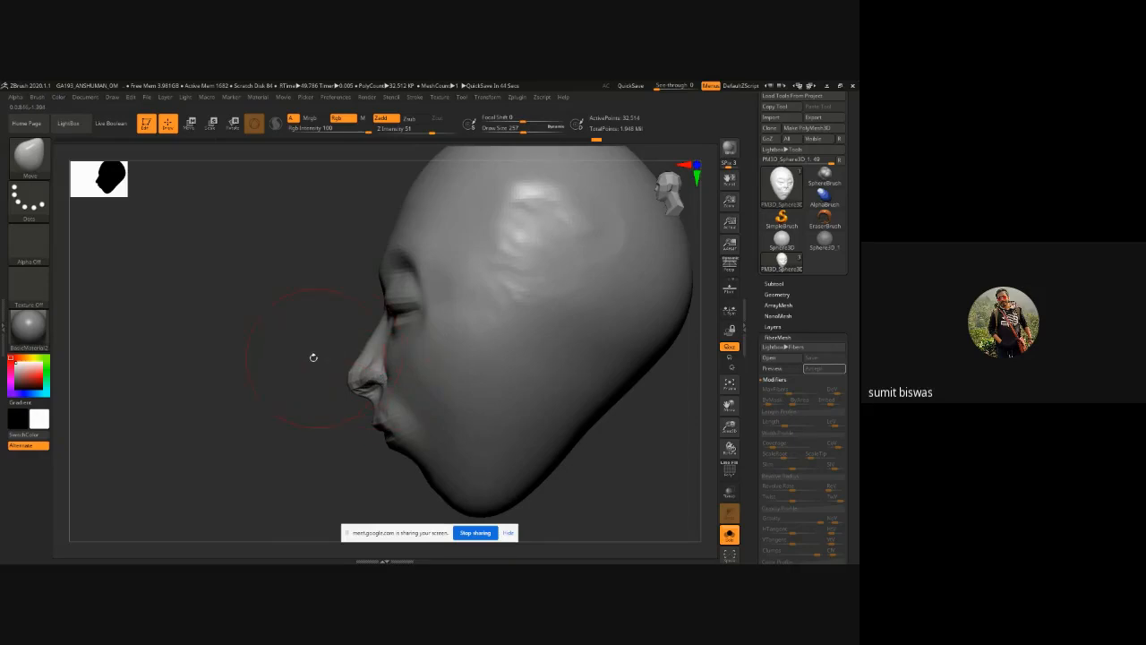
pyautogui.keyDown('shift'); pyautogui.moveTo(313, 358); pyautogui.dragTo(347, 372); pyautogui.keyUp('shift')
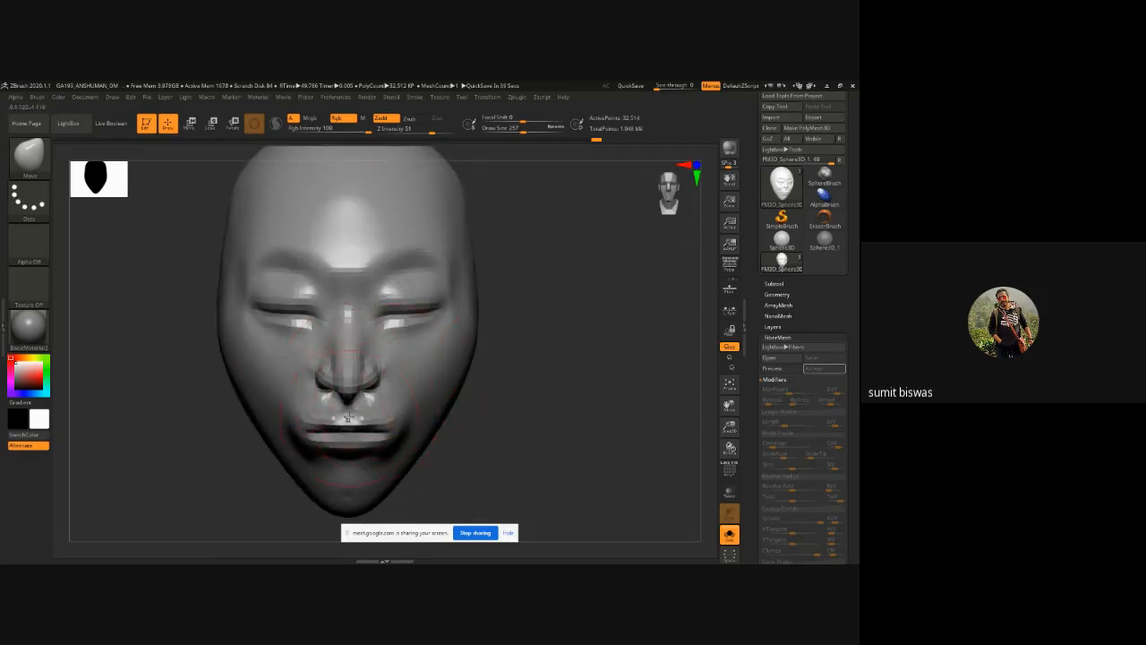
pyautogui.moveTo(561, 365); pyautogui.dragTo(589, 362)
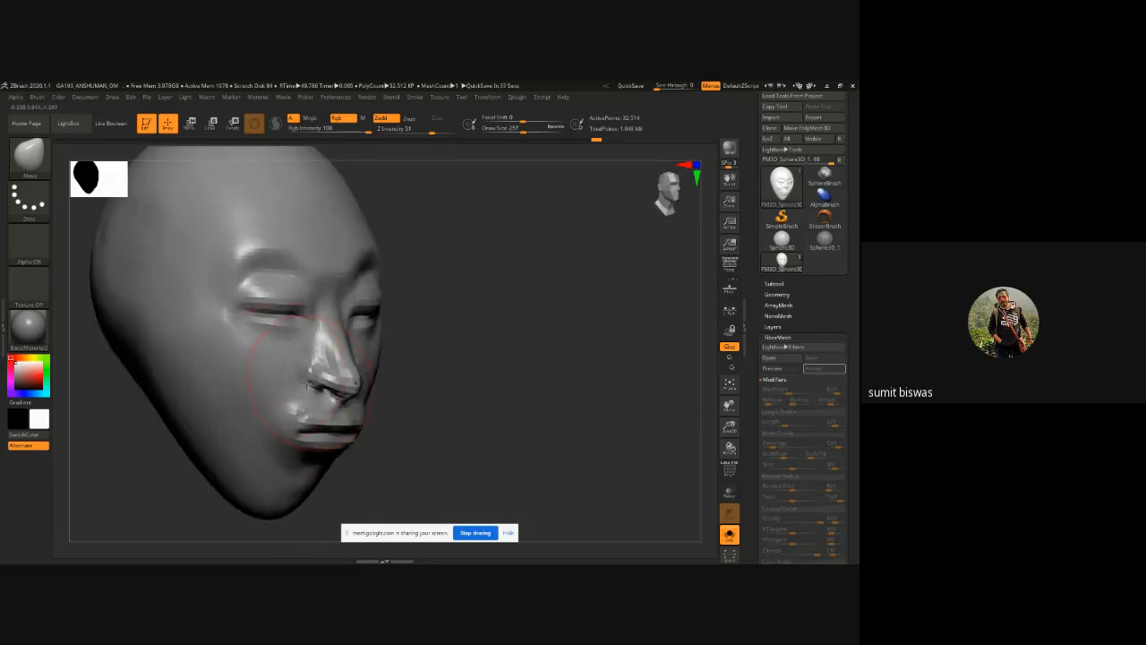
pyautogui.keyDown('shift'); pyautogui.moveTo(456, 363); pyautogui.dragTo(432, 357); pyautogui.keyUp('shift')
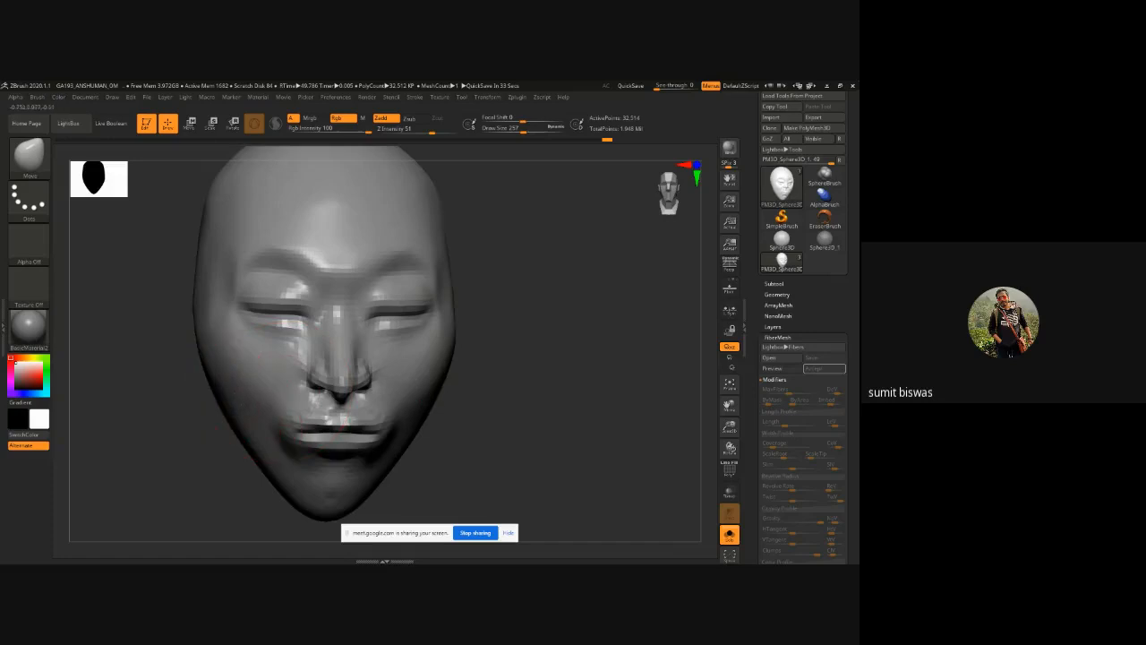
# Step: Reshape the cheeks and jawline with the Move brush, undoing one unwanted stroke
pyautogui.moveTo(224, 400); pyautogui.dragTo(251, 402)
pyautogui.moveTo(202, 458)
pyautogui.mouseDown()
pyautogui.moveTo(264, 364)
pyautogui.moveTo(296, 376)
pyautogui.mouseUp()
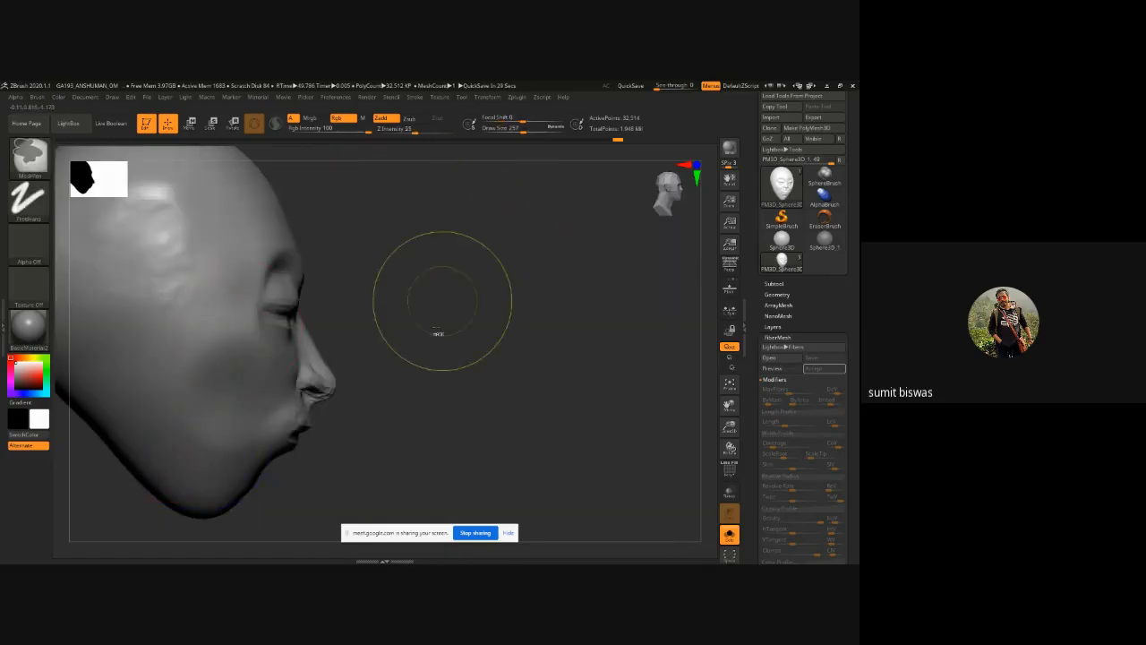
pyautogui.hotkey('ctrl', 'z')
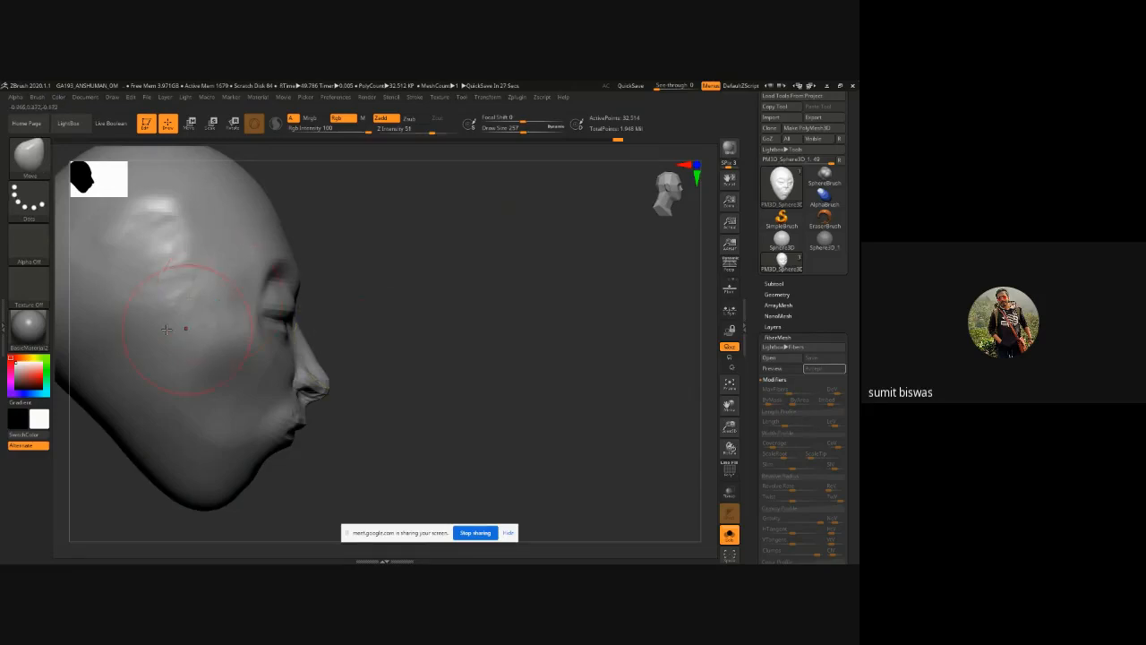
pyautogui.moveTo(132, 393); pyautogui.dragTo(106, 407)
pyautogui.moveTo(455, 336); pyautogui.dragTo(159, 401)
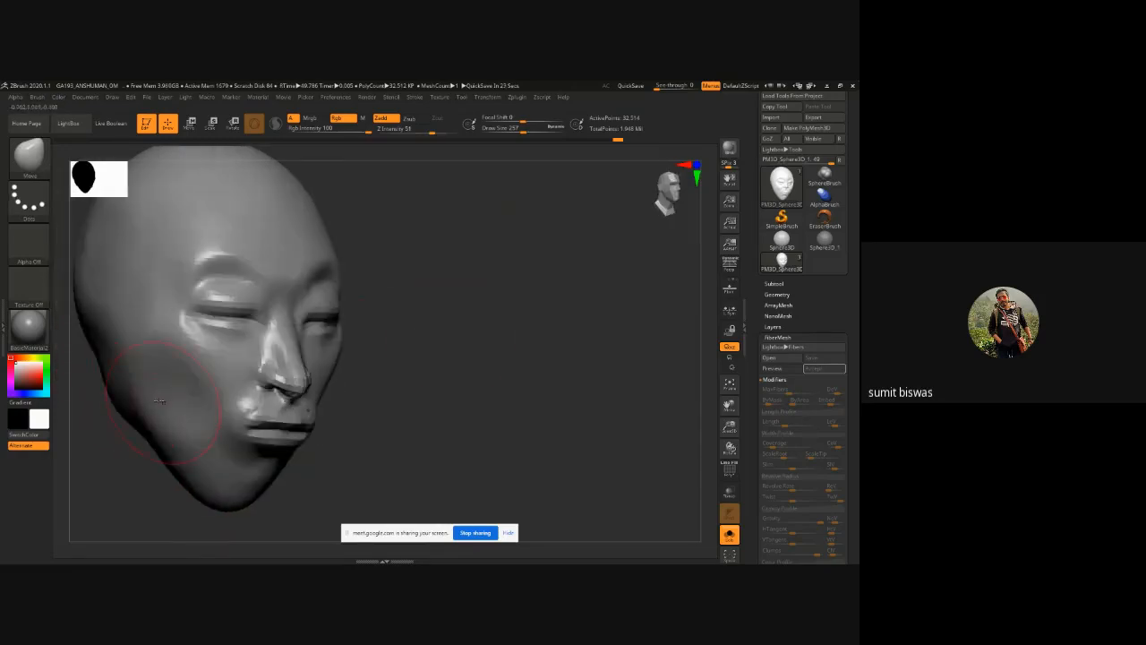
pyautogui.moveTo(154, 440)
pyautogui.mouseDown()
pyautogui.moveTo(146, 448)
pyautogui.moveTo(233, 511)
pyautogui.mouseUp()
# Step: Pull the chin forward in profile and refine its contour with the Move brush
pyautogui.moveTo(373, 452); pyautogui.dragTo(537, 448)
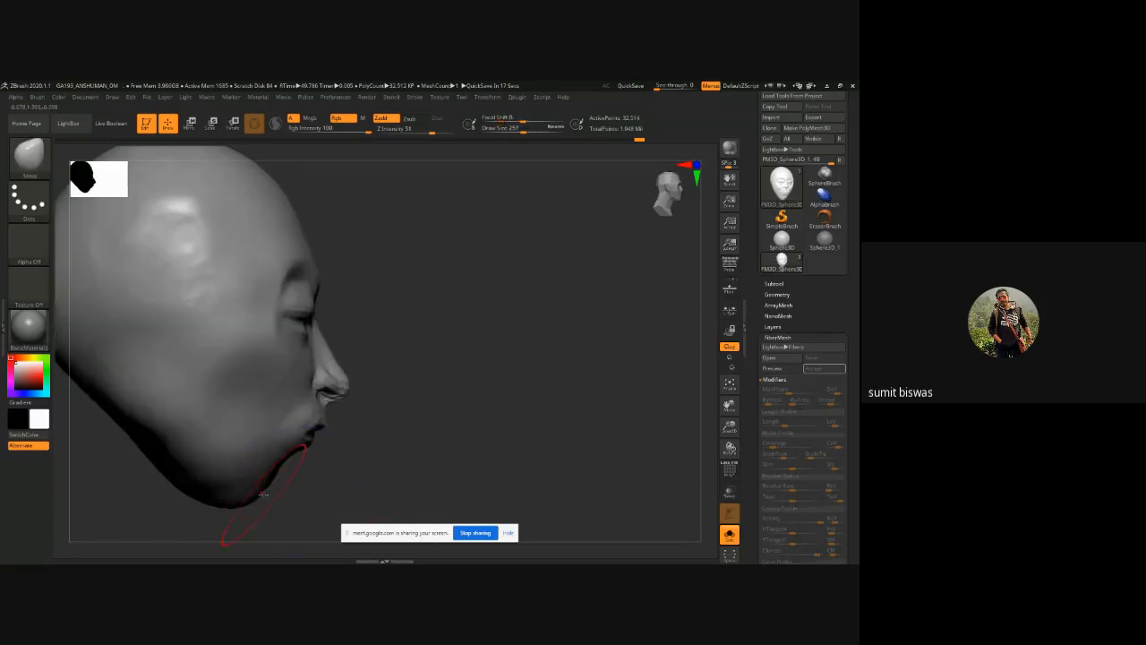
pyautogui.moveTo(266, 492); pyautogui.dragTo(290, 483)
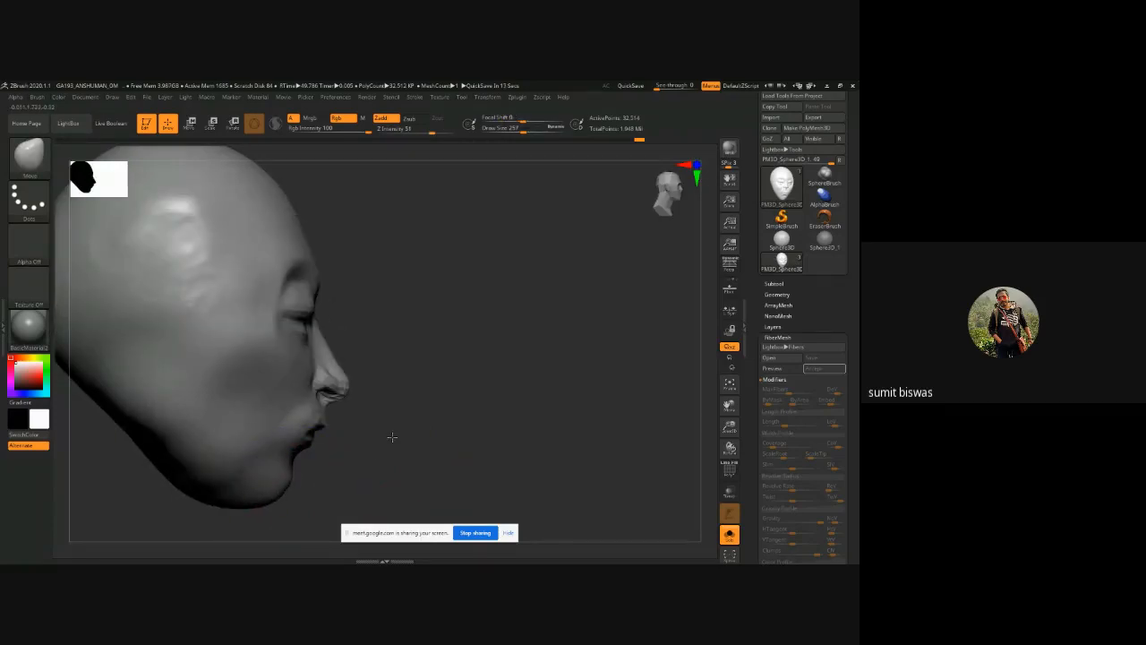
pyautogui.moveTo(391, 436); pyautogui.dragTo(260, 444)
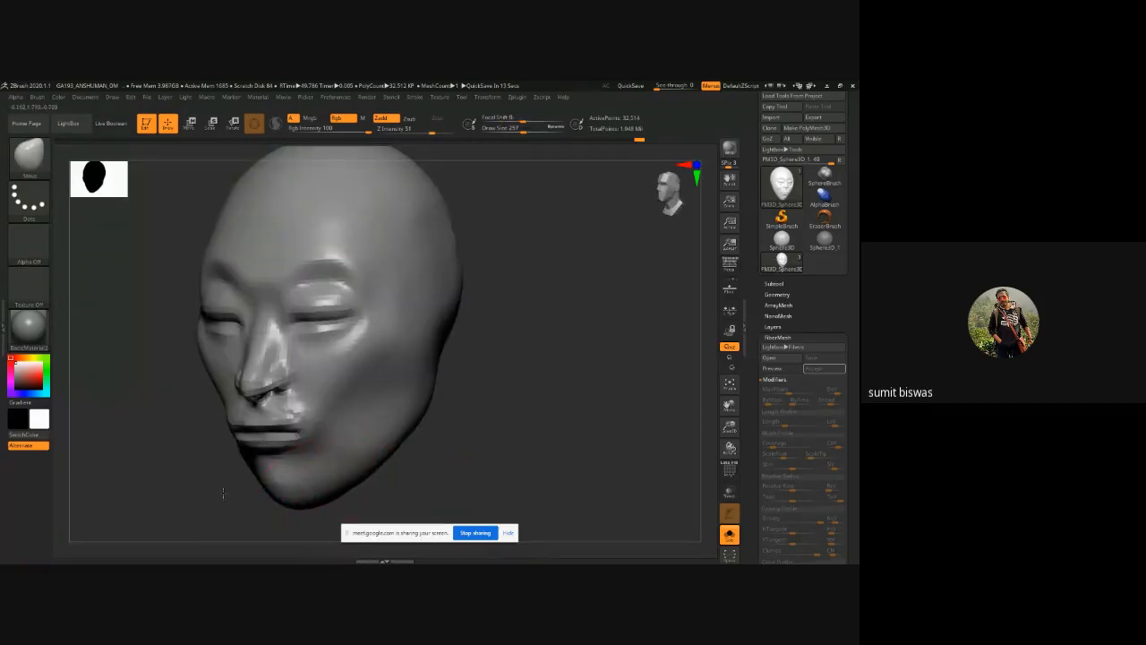
pyautogui.moveTo(223, 494)
pyautogui.mouseDown()
pyautogui.moveTo(247, 512)
pyautogui.moveTo(266, 493)
pyautogui.moveTo(254, 492)
pyautogui.mouseUp()
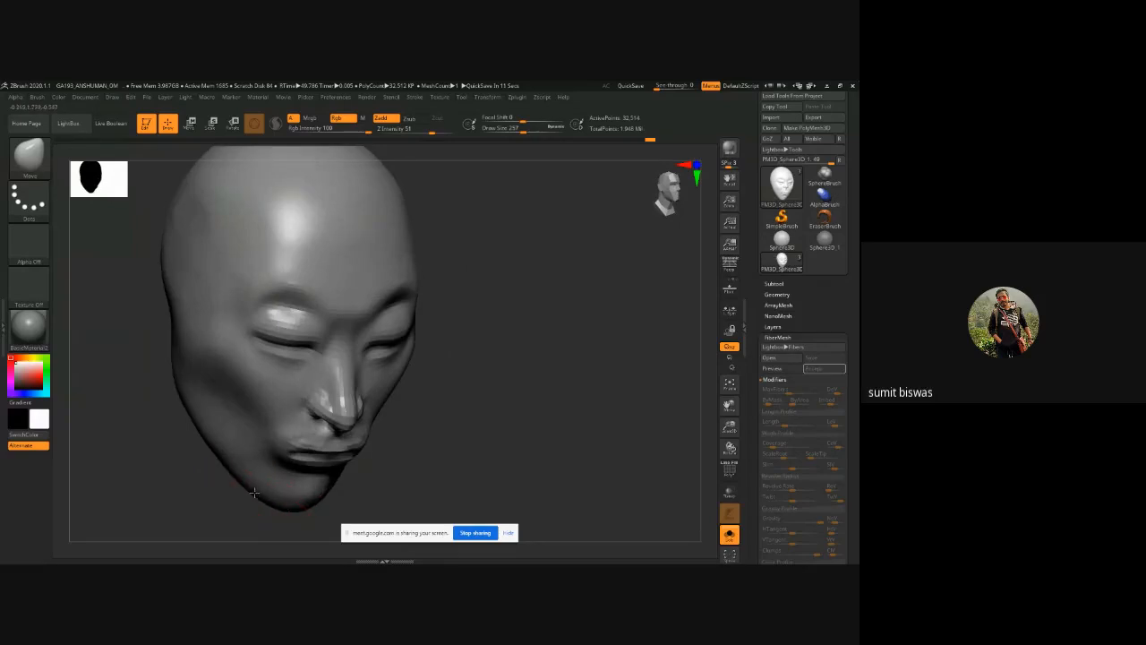
# Step: Smooth away the lips to leave an even surface between the nose and chin
pyautogui.moveTo(436, 438); pyautogui.dragTo(356, 407)
pyautogui.moveTo(521, 381); pyautogui.dragTo(488, 291)
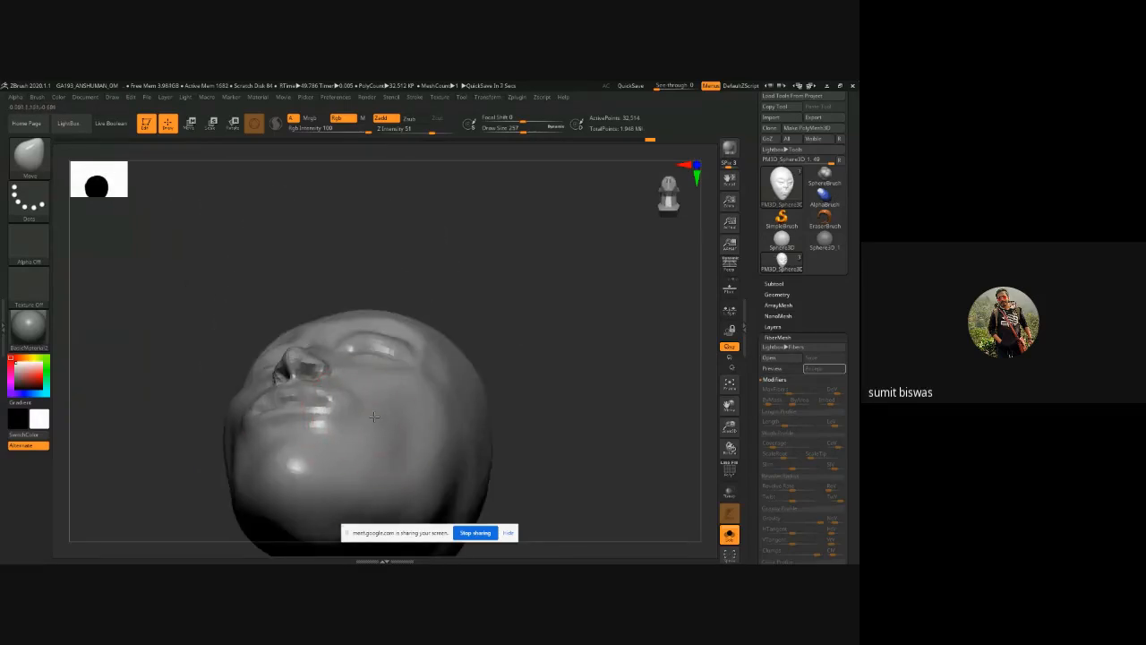
pyautogui.keyDown('shift'); pyautogui.moveTo(548, 308); pyautogui.dragTo(427, 403); pyautogui.keyUp('shift')
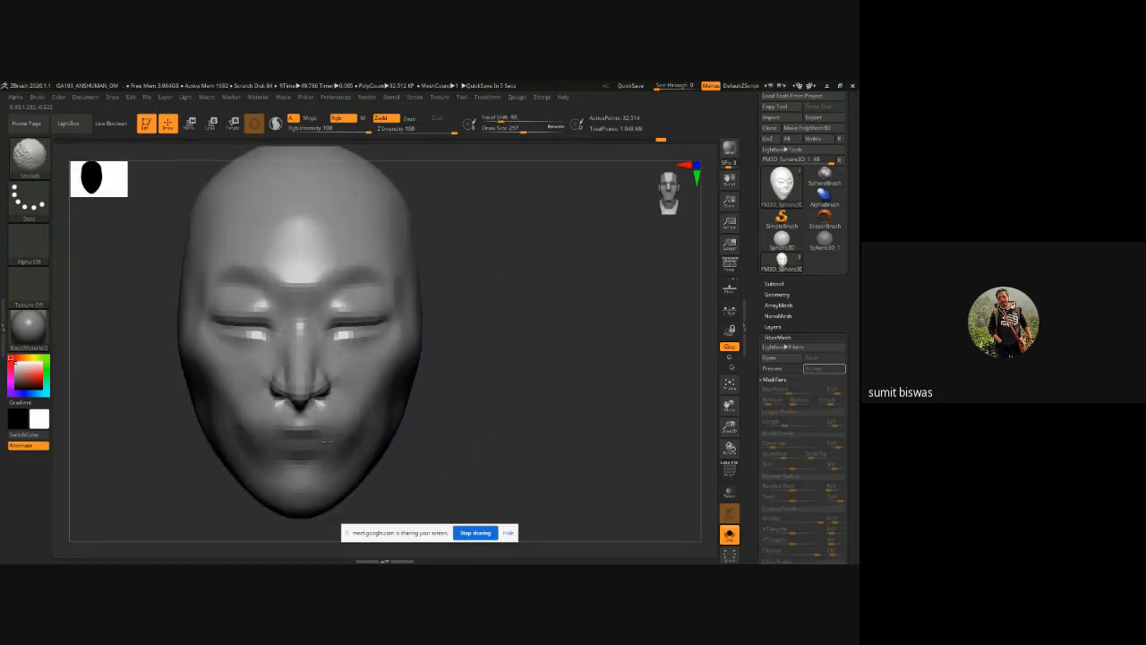
pyautogui.moveTo(252, 438)
pyautogui.keyDown('shift'); pyautogui.mouseDown()
pyautogui.moveTo(274, 408)
pyautogui.moveTo(364, 446)
pyautogui.mouseUp(); pyautogui.keyUp('shift')
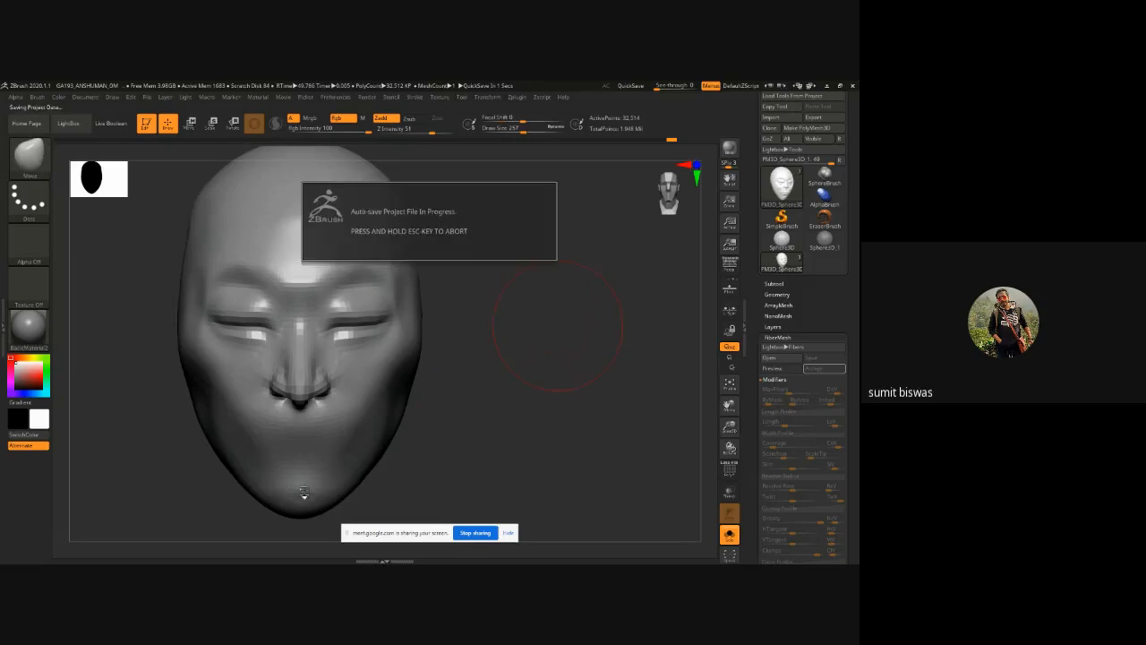
# Step: Shape the cheekbones and sides of the face with the Move brush, then smooth the temple
pyautogui.moveTo(466, 409)
pyautogui.mouseDown()
pyautogui.moveTo(500, 390)
pyautogui.moveTo(397, 358)
pyautogui.mouseUp()
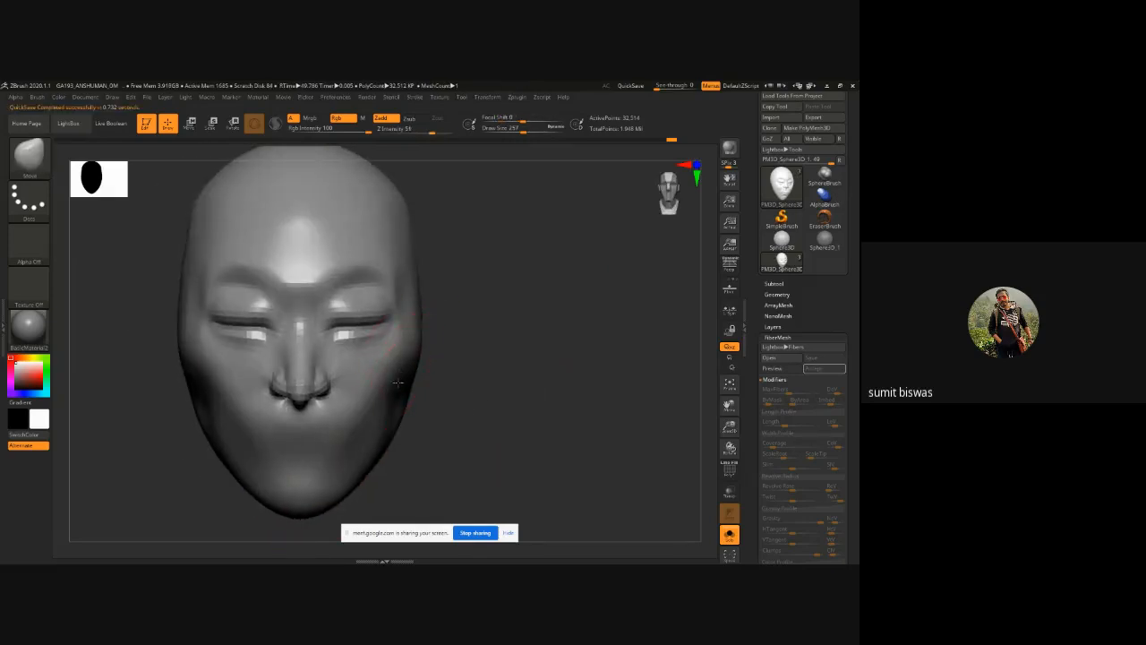
pyautogui.moveTo(463, 345); pyautogui.dragTo(416, 348)
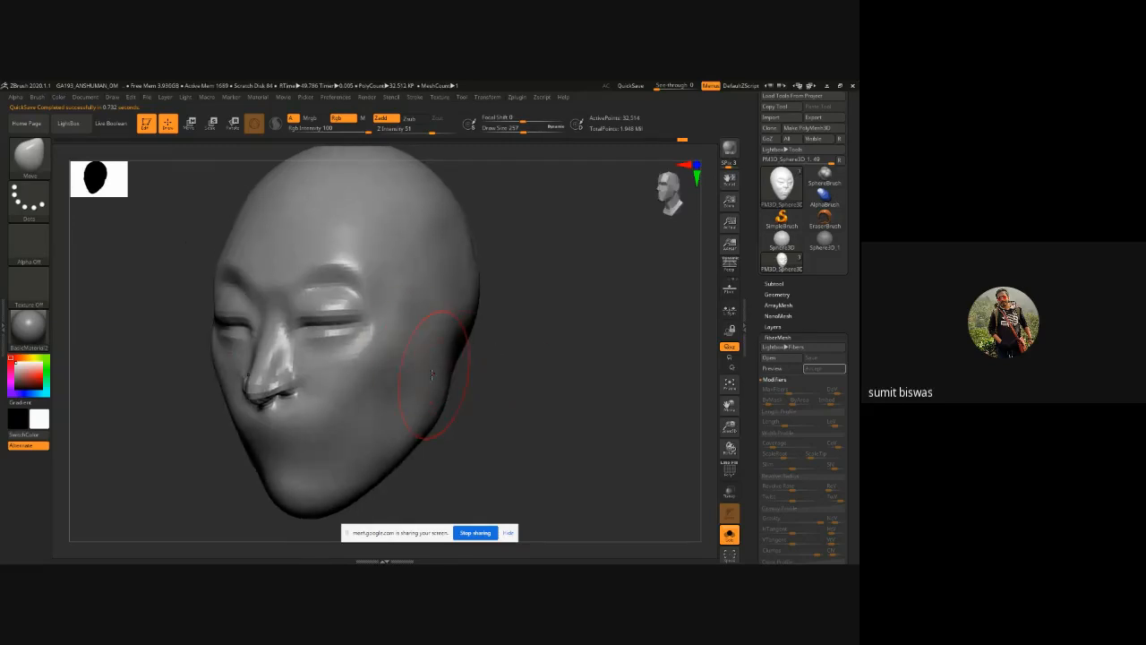
pyautogui.moveTo(403, 318)
pyautogui.keyDown('shift'); pyautogui.mouseDown()
pyautogui.moveTo(408, 326)
pyautogui.moveTo(434, 306)
pyautogui.moveTo(403, 358)
pyautogui.moveTo(461, 304)
pyautogui.moveTo(454, 291)
pyautogui.moveTo(403, 289)
pyautogui.moveTo(446, 272)
pyautogui.mouseUp(); pyautogui.keyUp('shift')
pyautogui.press('shift')
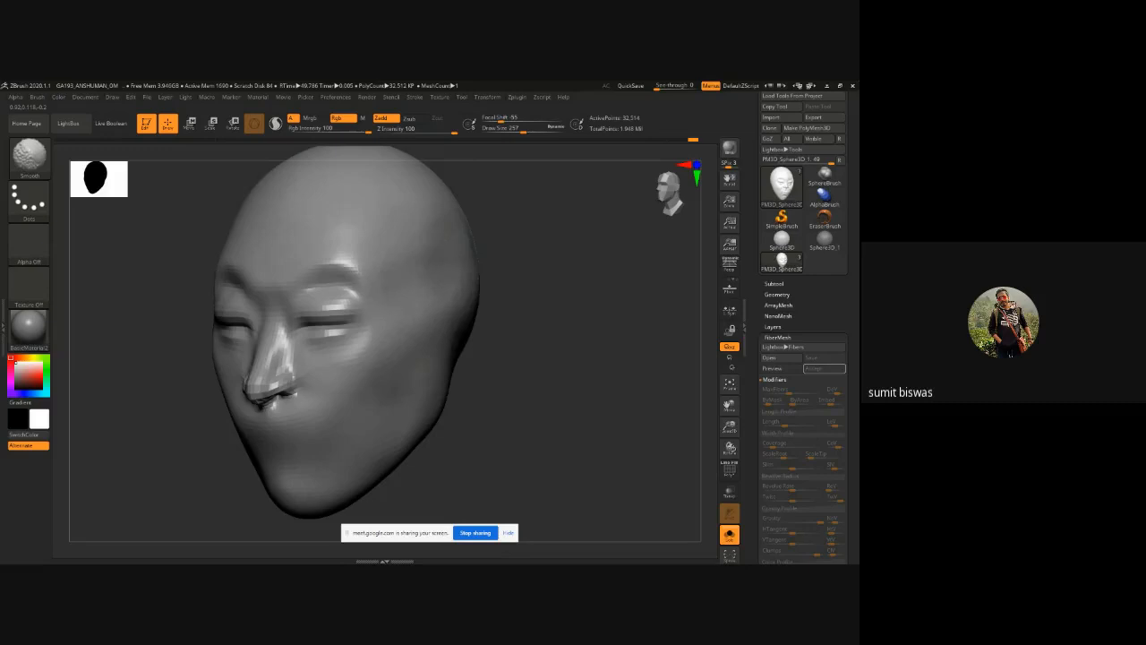
# Step: Build up the mouth area below the nose with the ClayBuildup brush and smooth it
pyautogui.moveTo(496, 364)
pyautogui.keyDown('alt'); pyautogui.mouseDown()
pyautogui.moveTo(502, 332)
pyautogui.moveTo(512, 367)
pyautogui.mouseUp(); pyautogui.keyUp('alt')
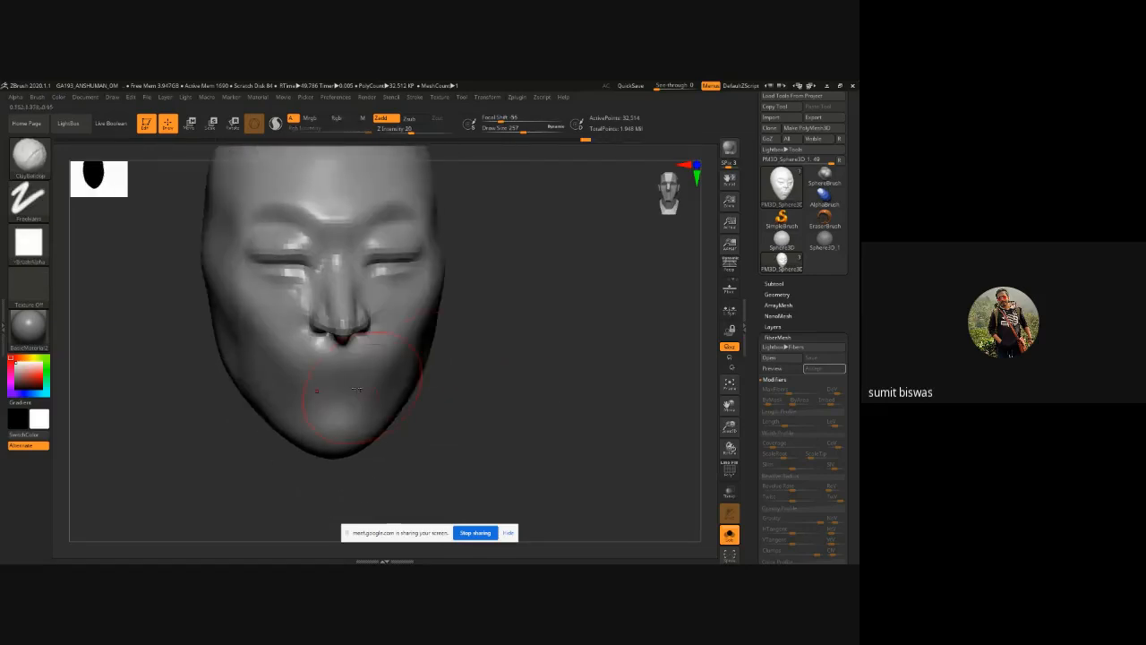
pyautogui.moveTo(357, 388)
pyautogui.mouseDown()
pyautogui.moveTo(333, 387)
pyautogui.moveTo(346, 416)
pyautogui.moveTo(303, 373)
pyautogui.moveTo(363, 393)
pyautogui.mouseUp()
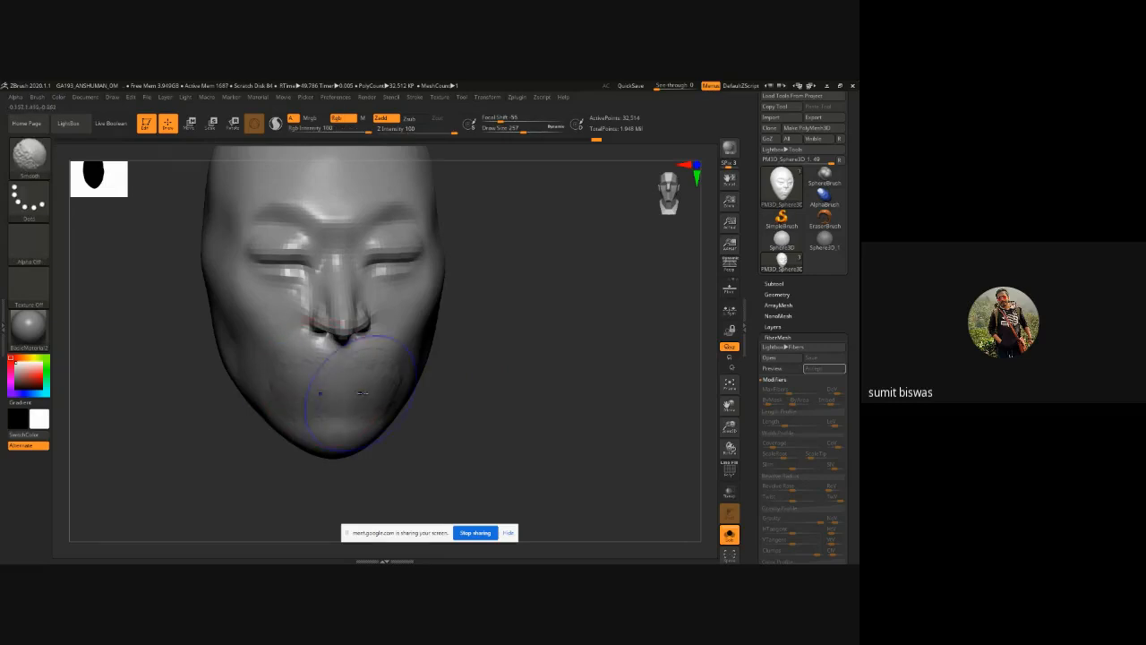
pyautogui.moveTo(528, 258)
pyautogui.keyDown('alt'); pyautogui.mouseDown()
pyautogui.moveTo(522, 335)
pyautogui.moveTo(507, 335)
pyautogui.moveTo(518, 335)
pyautogui.mouseUp(); pyautogui.keyUp('alt')
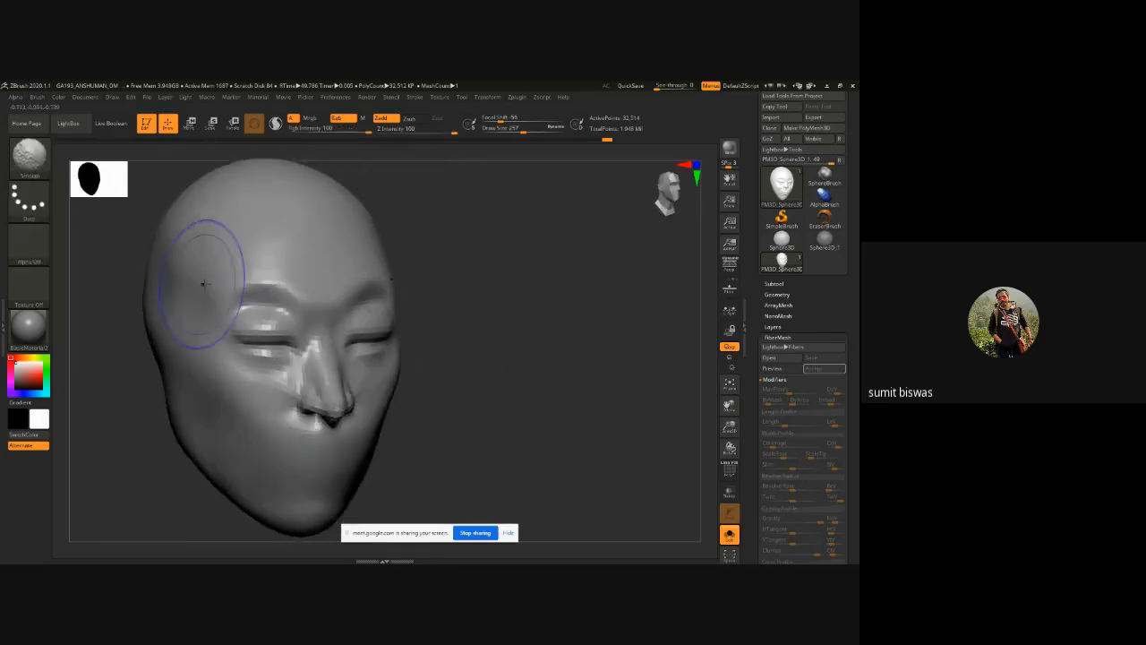
# Step: Smooth the temples and the sides of the forehead
pyautogui.moveTo(233, 266)
pyautogui.mouseDown()
pyautogui.moveTo(217, 242)
pyautogui.moveTo(268, 253)
pyautogui.moveTo(235, 237)
pyautogui.moveTo(273, 260)
pyautogui.moveTo(202, 252)
pyautogui.mouseUp()
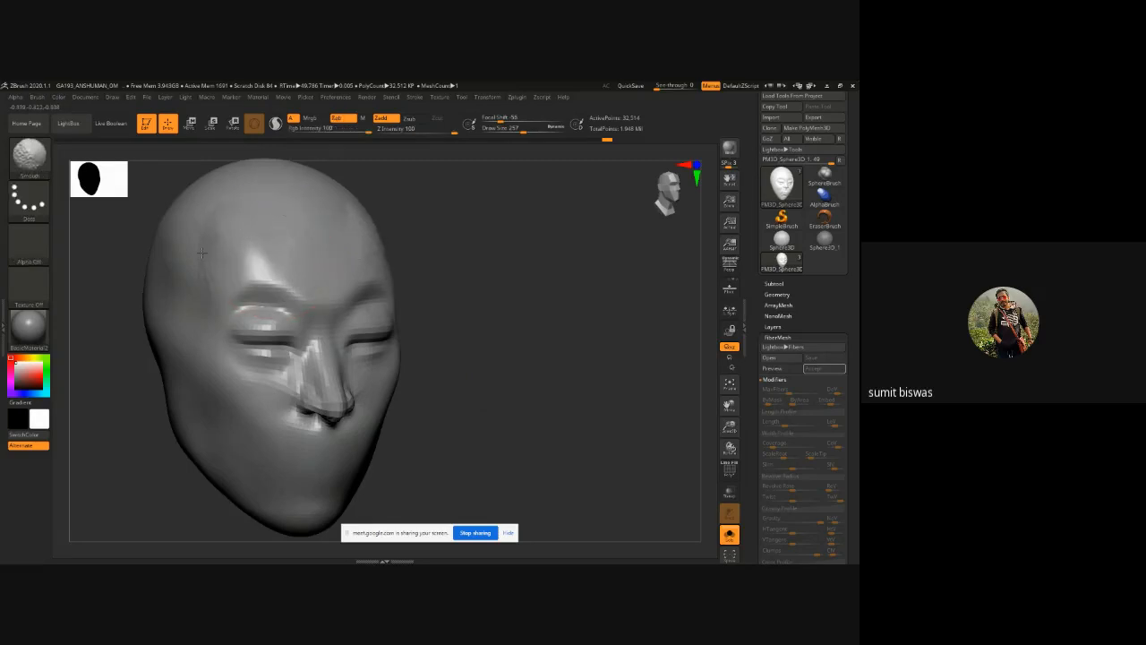
pyautogui.moveTo(463, 283); pyautogui.dragTo(497, 298)
pyautogui.moveTo(259, 236)
pyautogui.mouseDown()
pyautogui.moveTo(206, 186)
pyautogui.moveTo(227, 238)
pyautogui.moveTo(206, 185)
pyautogui.mouseUp()
pyautogui.moveTo(504, 283); pyautogui.dragTo(428, 274)
pyautogui.press('s')
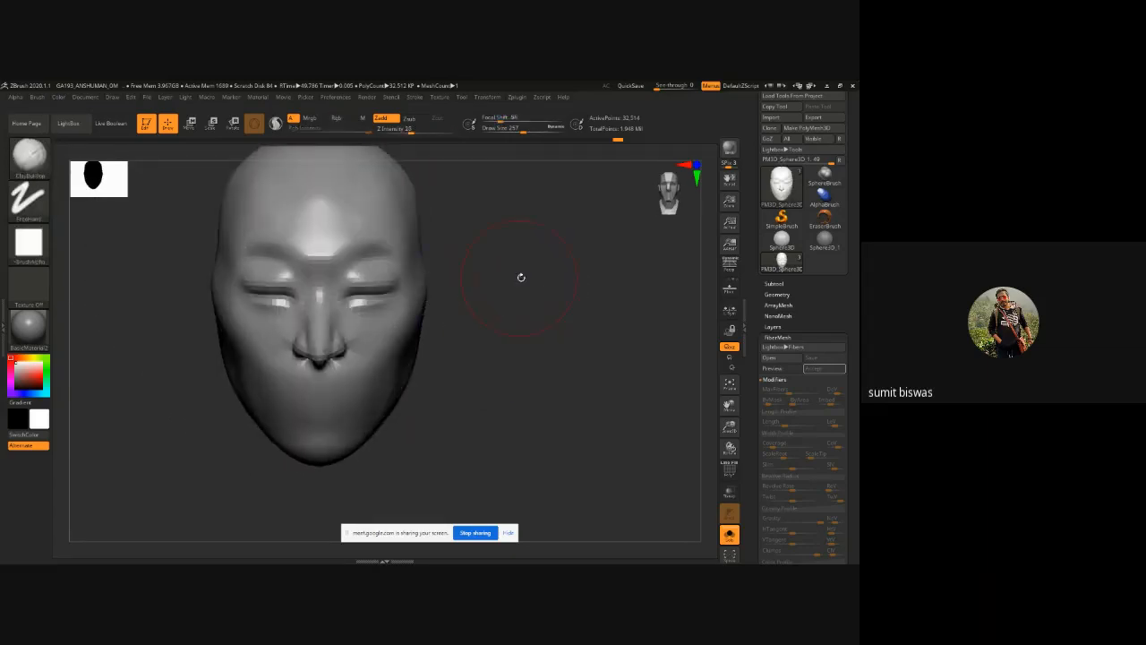
# Step: Carve the closed mouth line and the crease below the lower lip with a smaller DamStandard brush, smoothing the mouth area
pyautogui.moveTo(527, 313); pyautogui.dragTo(536, 320)
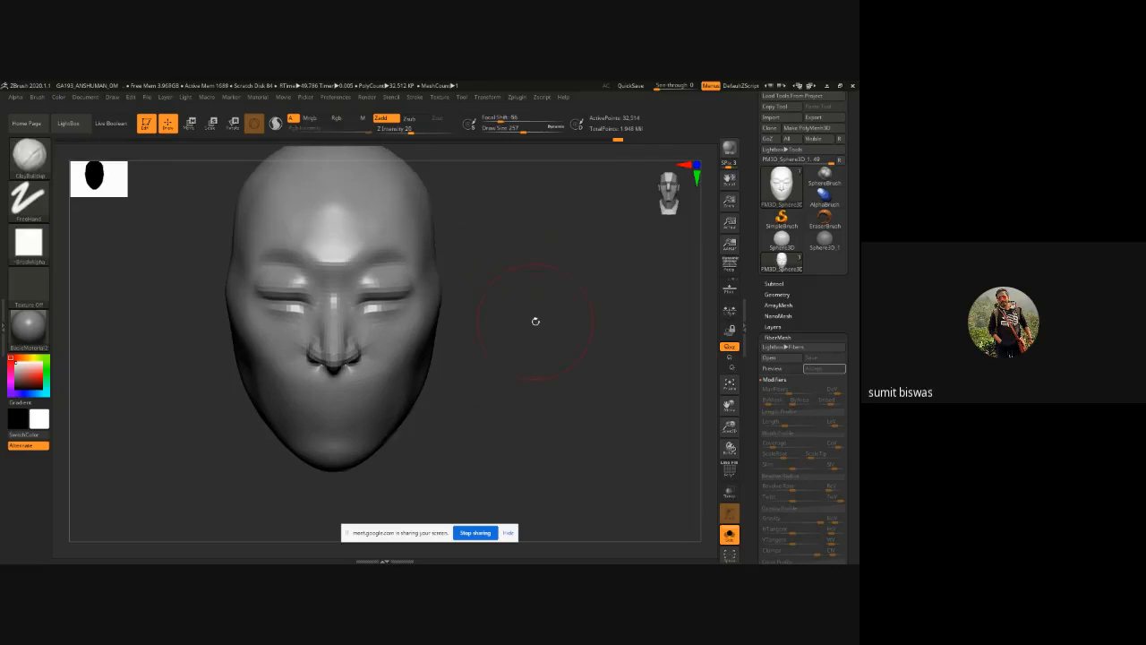
pyautogui.press('b')
pyautogui.press('d')
pyautogui.press('s')
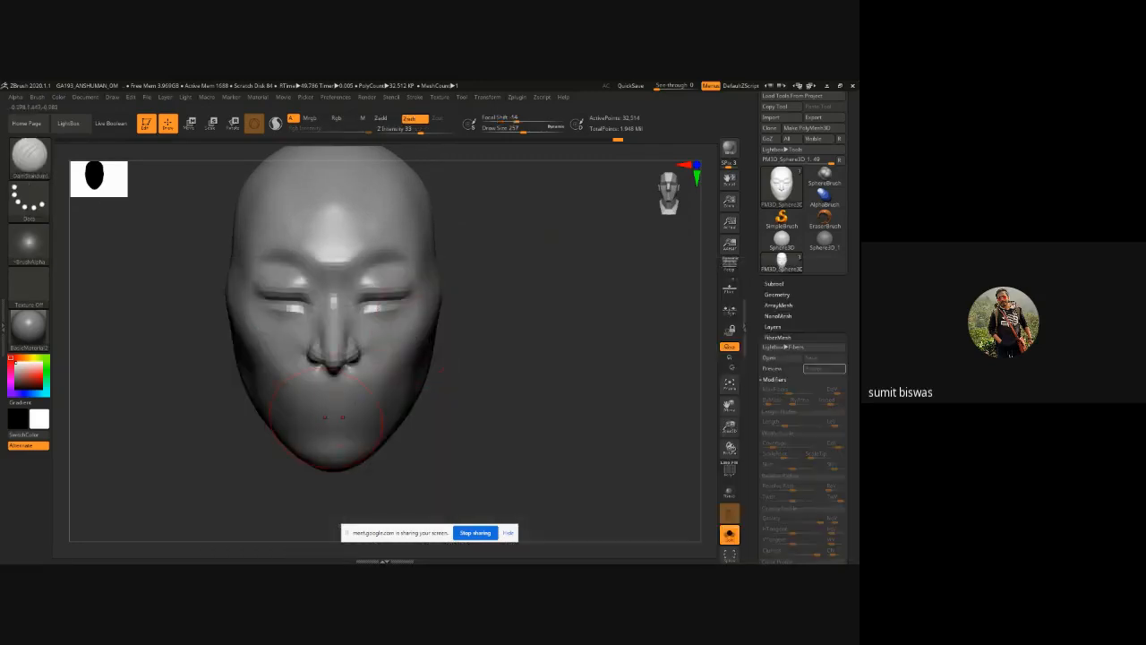
pyautogui.press('space')
pyautogui.moveTo(386, 385); pyautogui.dragTo(353, 387)
pyautogui.moveTo(324, 406); pyautogui.dragTo(334, 404)
pyautogui.press('shift')
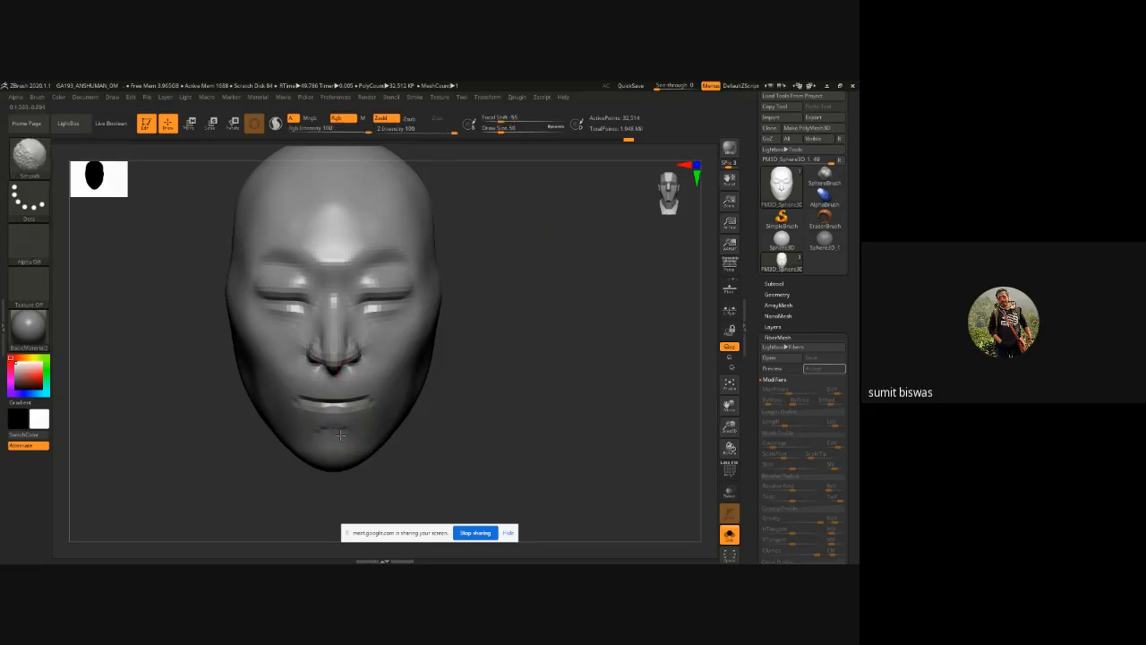
pyautogui.click(326, 377)
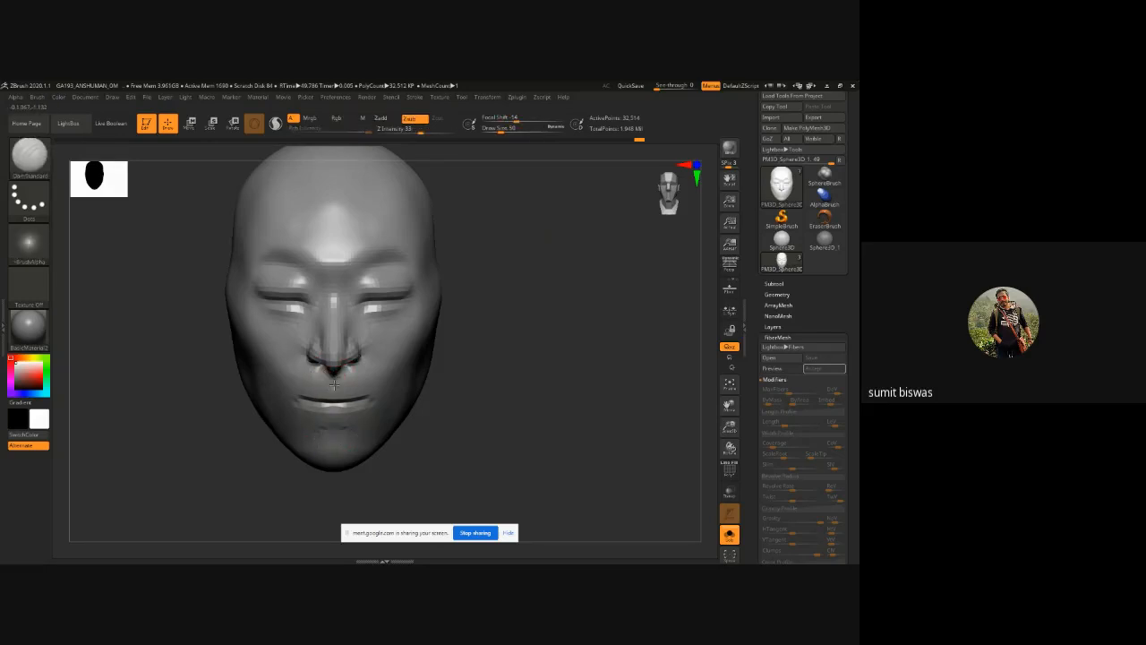
# Step: Subdivide the head once and smooth the wrinkled cheeks, chin and the areas around the nose and mouth
pyautogui.moveTo(512, 294); pyautogui.dragTo(486, 318)
pyautogui.hotkey('ctrl', 'd')
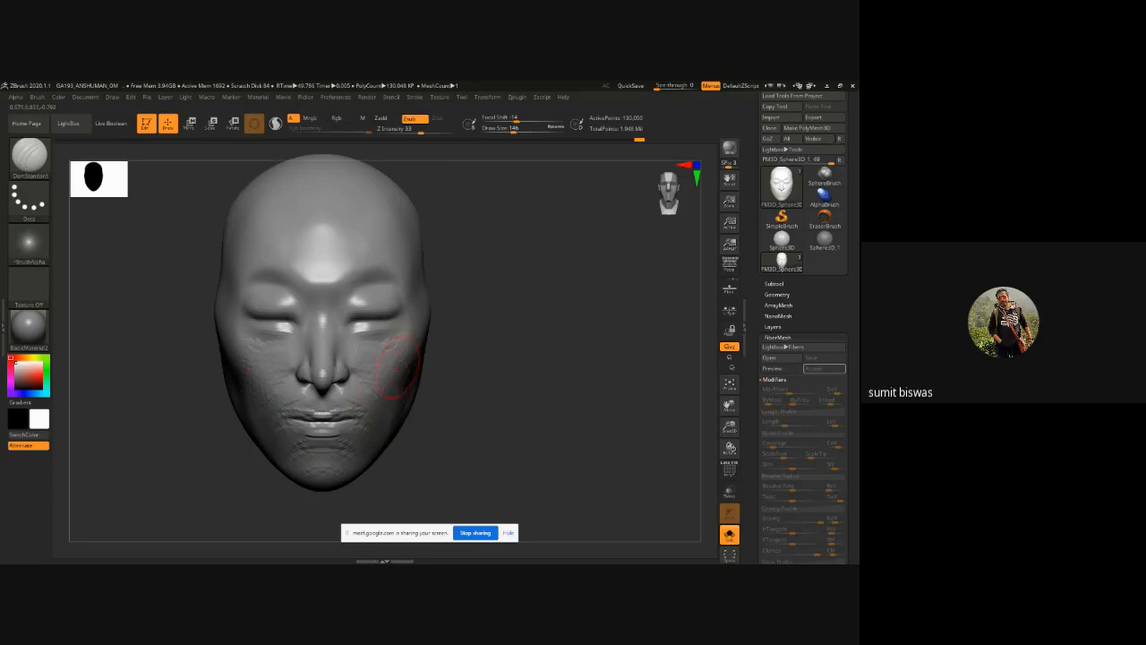
pyautogui.press('shift')
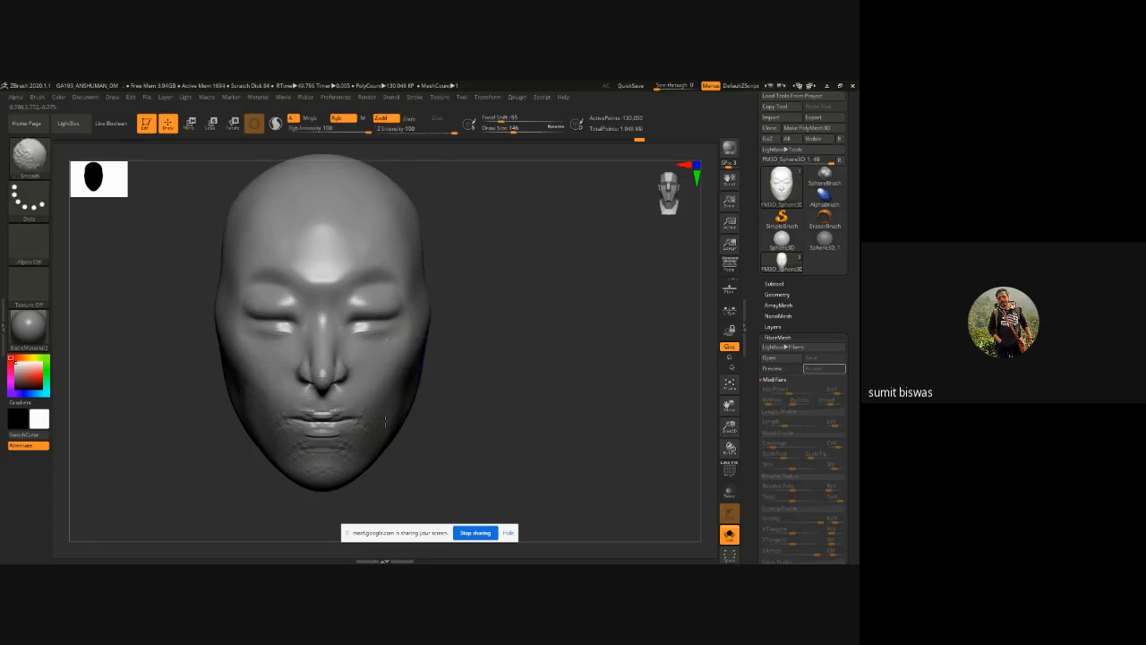
pyautogui.keyDown('shift'); pyautogui.moveTo(351, 448); pyautogui.dragTo(309, 437); pyautogui.keyUp('shift')
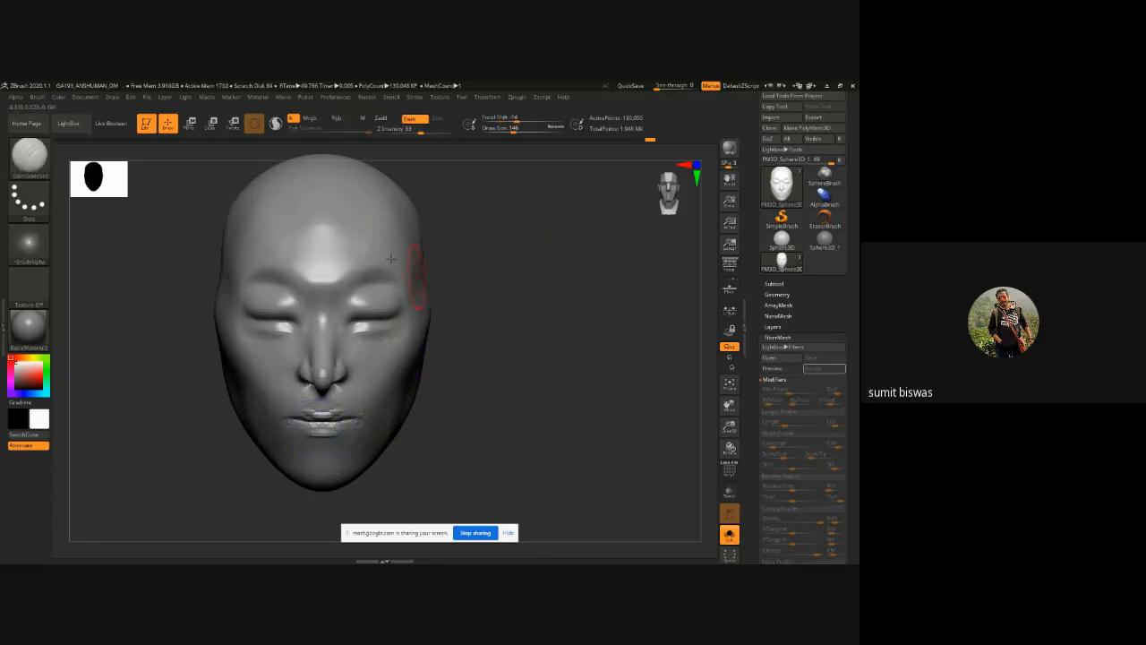
pyautogui.moveTo(502, 286); pyautogui.dragTo(414, 302)
pyautogui.press('shift')
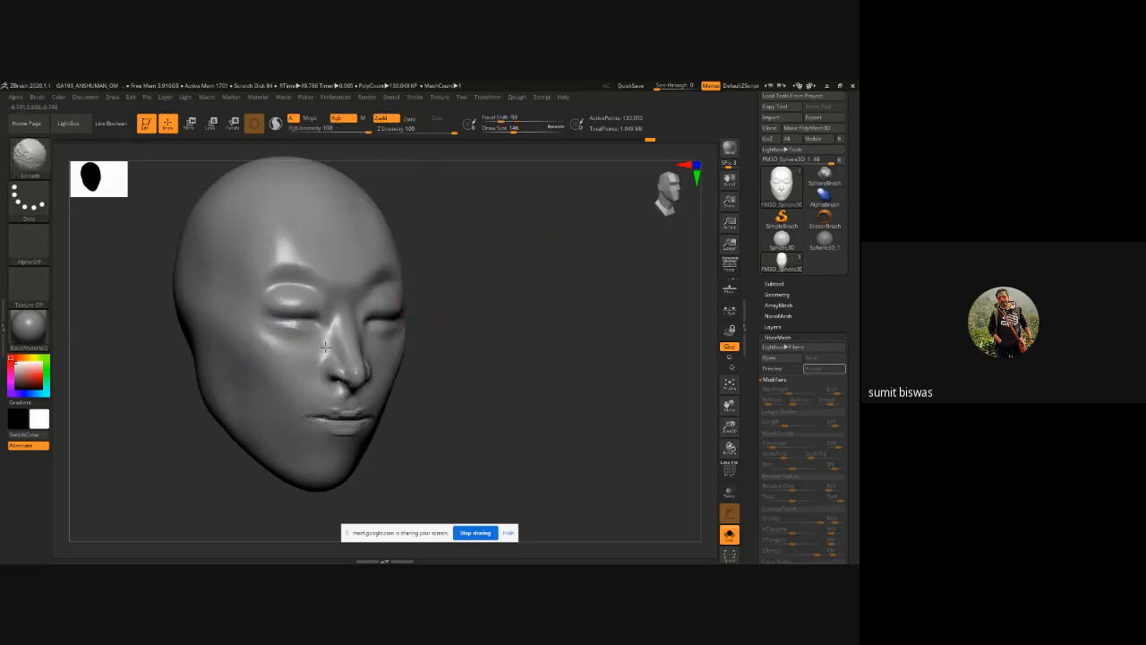
pyautogui.moveTo(511, 322); pyautogui.dragTo(430, 319)
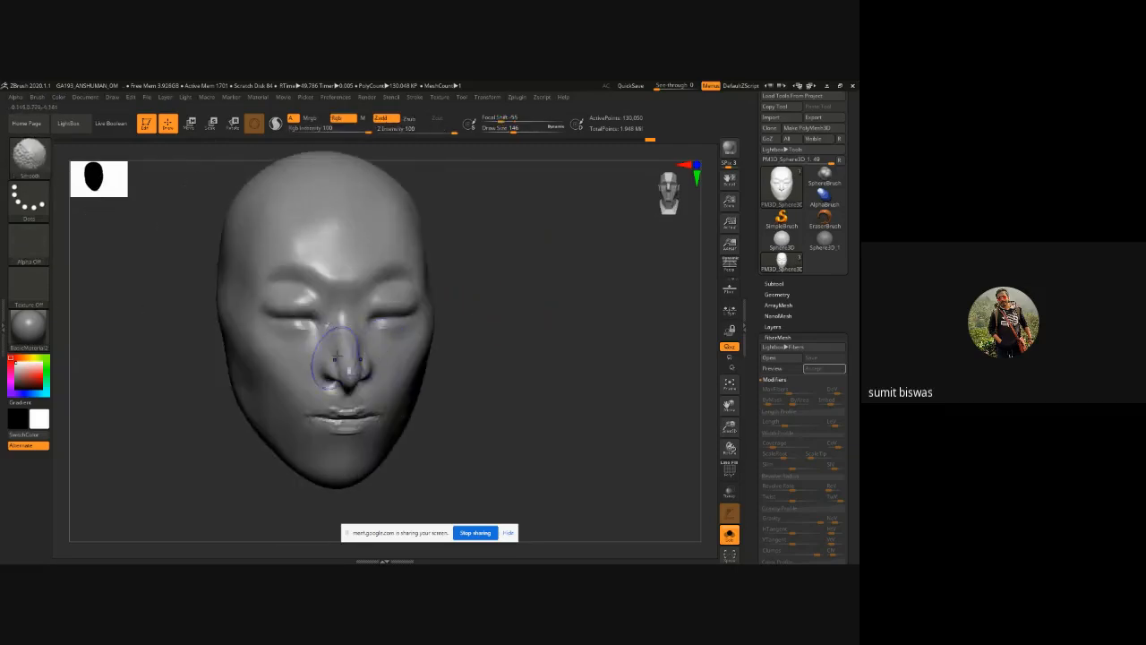
pyautogui.moveTo(492, 354); pyautogui.dragTo(451, 356)
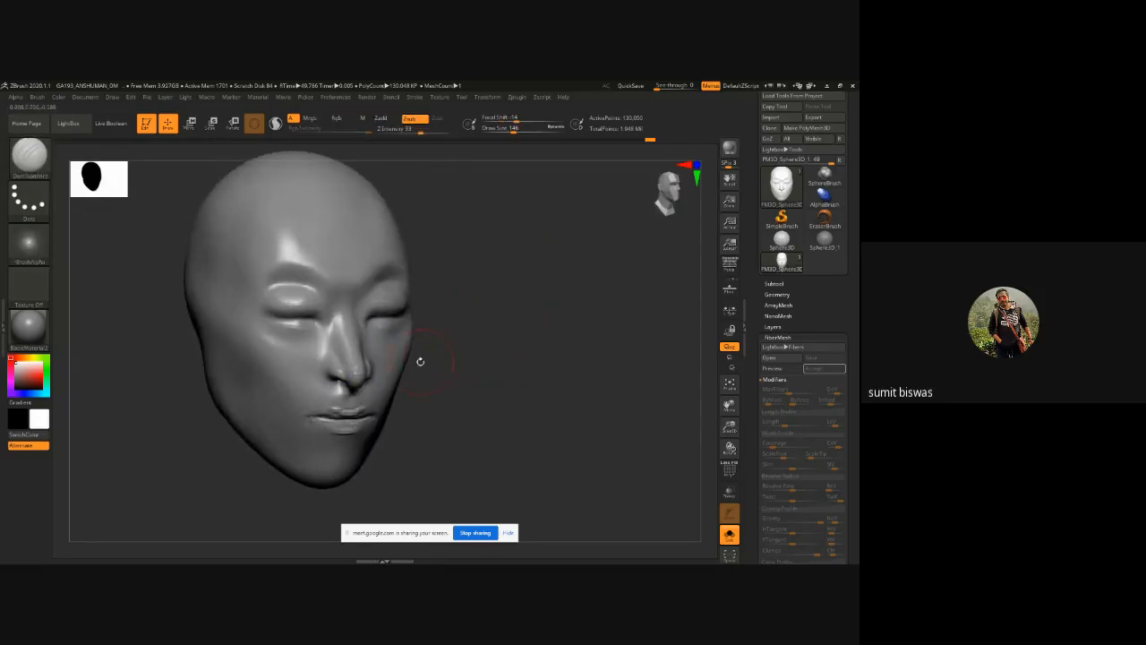
# Step: Refine the shape of the nose from the front and in profile with the Move brush
pyautogui.press('b')
pyautogui.press('m')
pyautogui.press('v')
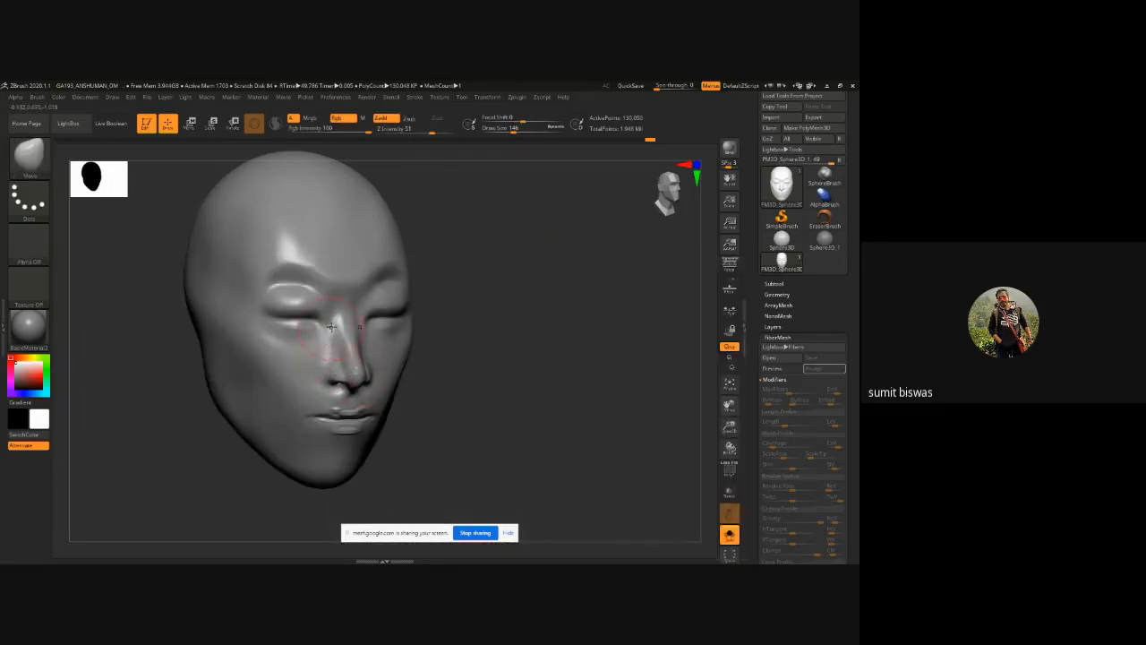
pyautogui.moveTo(514, 304); pyautogui.dragTo(448, 316)
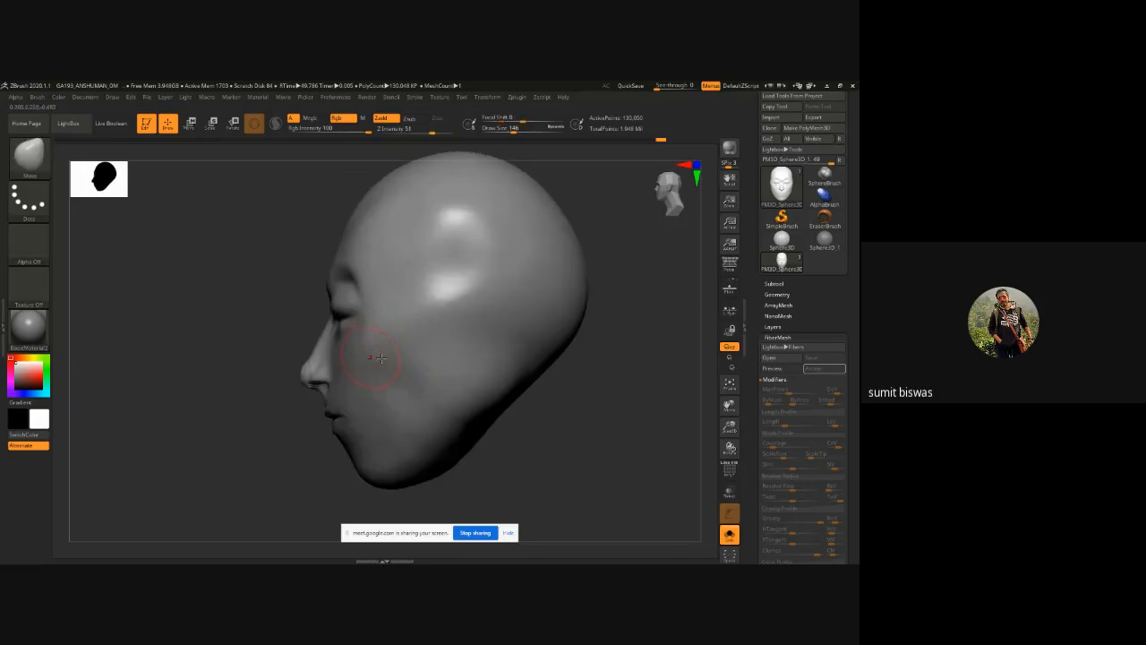
pyautogui.moveTo(249, 357); pyautogui.dragTo(368, 351)
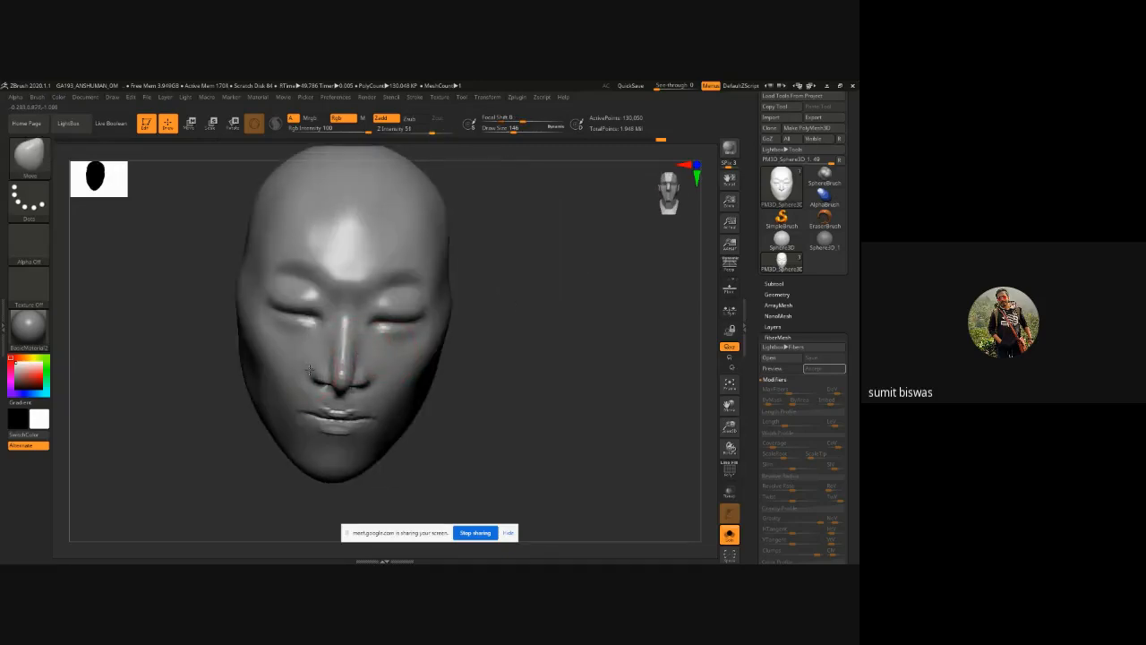
pyautogui.moveTo(238, 376); pyautogui.dragTo(325, 354)
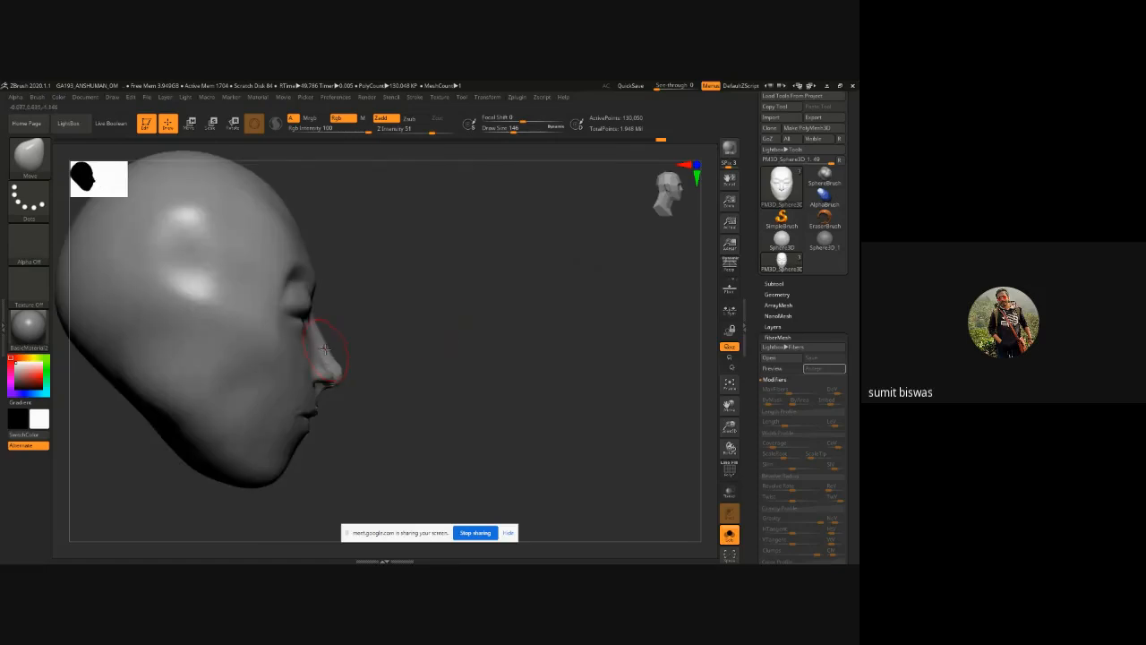
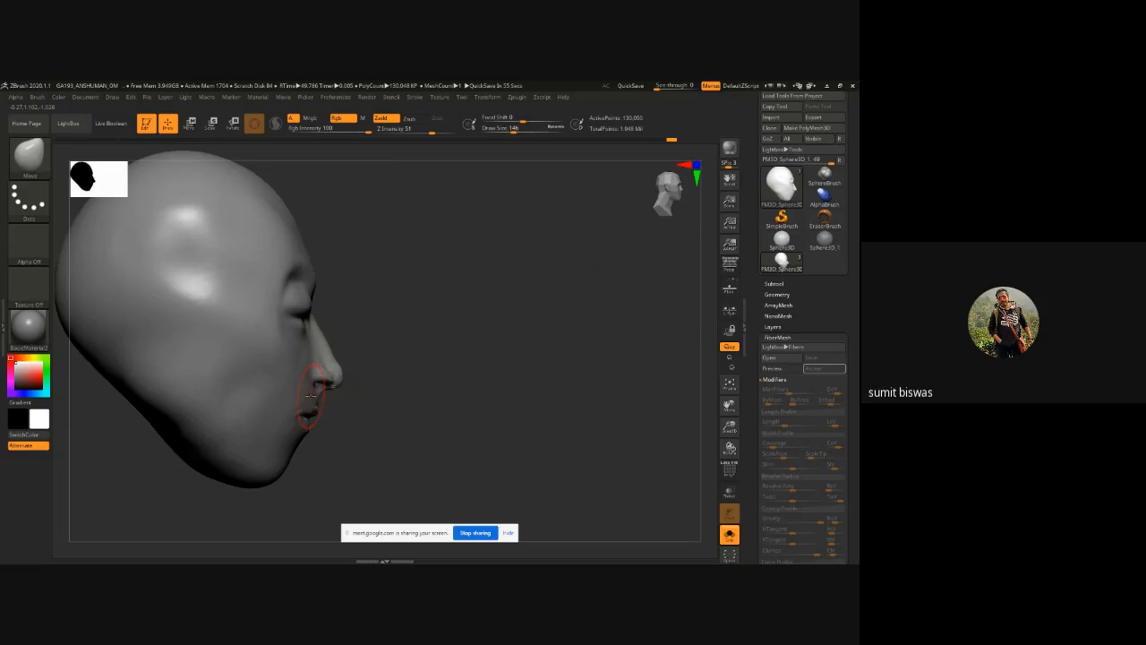
# Step: Adjust the proportions of the lower face from the front using the Move brush at draw size 242
pyautogui.keyDown('ctrl'); pyautogui.moveTo(479, 319); pyautogui.dragTo(350, 235, button='right'); pyautogui.keyUp('ctrl')
pyautogui.moveTo(591, 383); pyautogui.dragTo(505, 381, button='right')
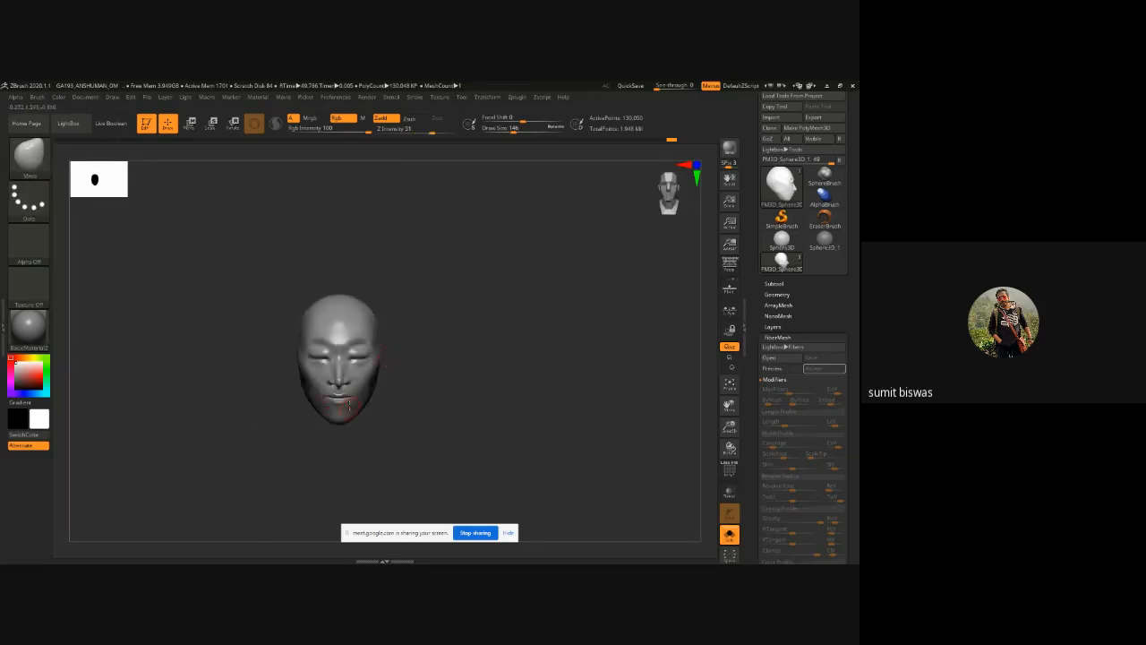
pyautogui.press(']')
pyautogui.press('ctrl')
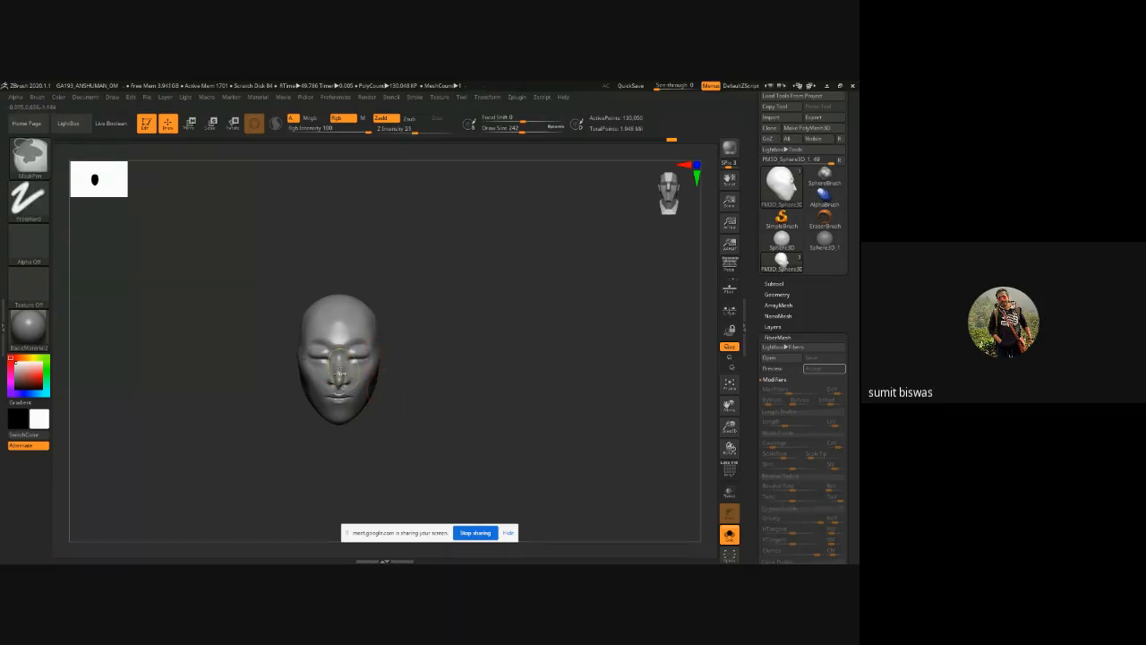
pyautogui.keyDown('ctrl'); pyautogui.moveTo(338, 373); pyautogui.dragTo(383, 436, button='right'); pyautogui.keyUp('ctrl')
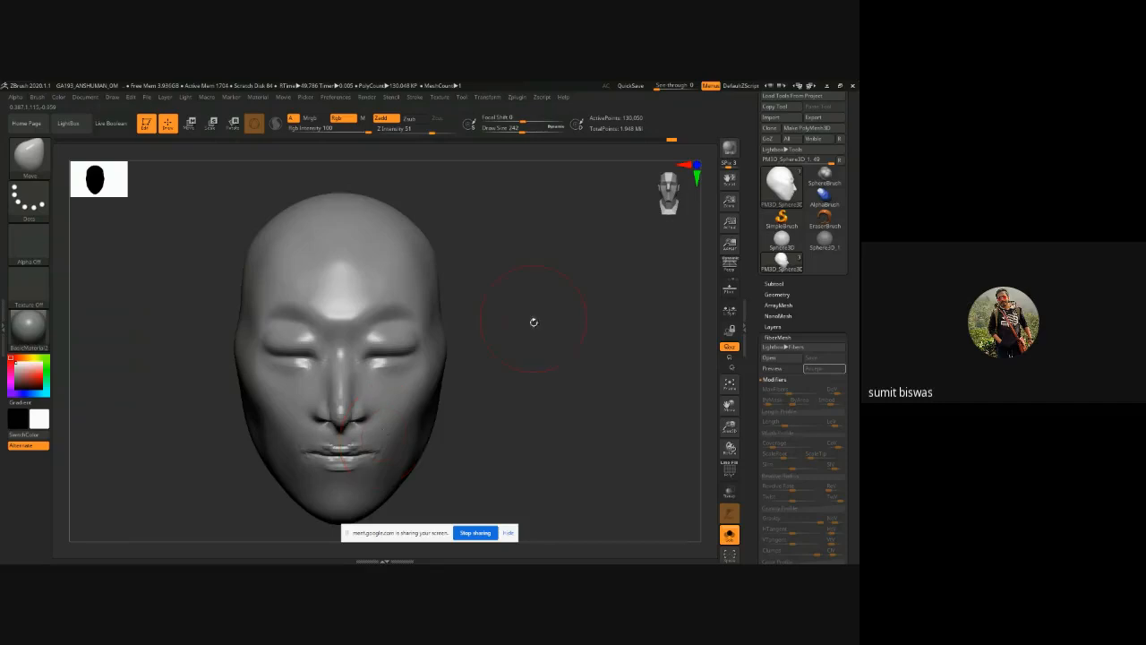
pyautogui.keyDown('alt'); pyautogui.moveTo(530, 374); pyautogui.dragTo(563, 342, button='right'); pyautogui.keyUp('alt')
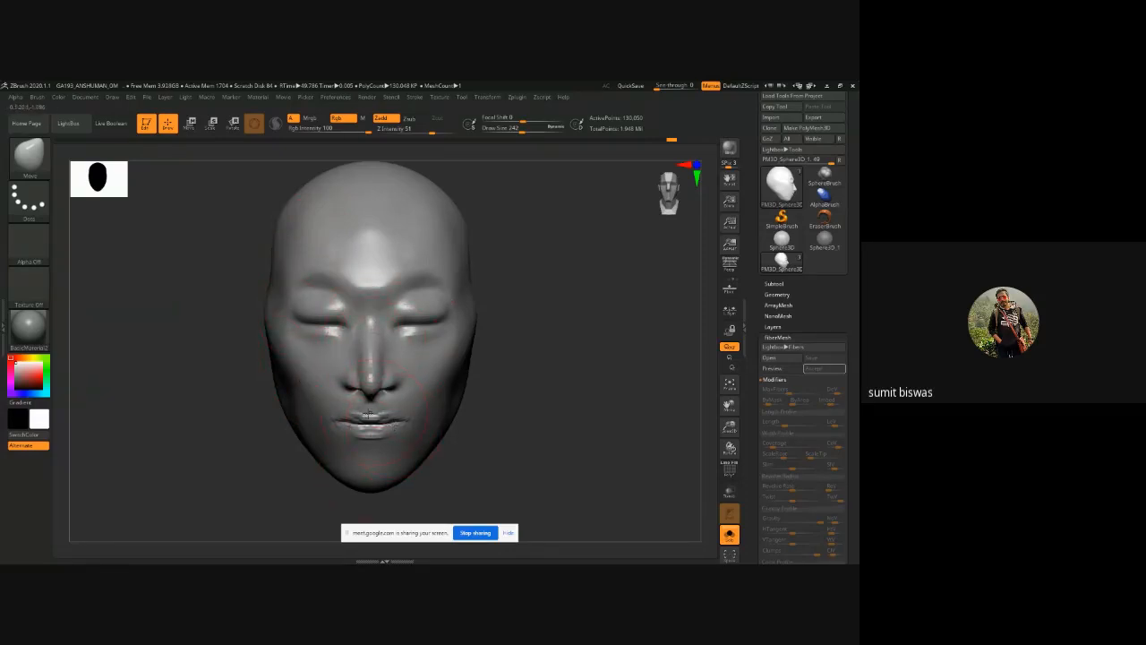
# Step: Reshape the chin and the underside of the jaw with the Move brush enlarged to draw size 734
pyautogui.moveTo(509, 448); pyautogui.dragTo(369, 311)
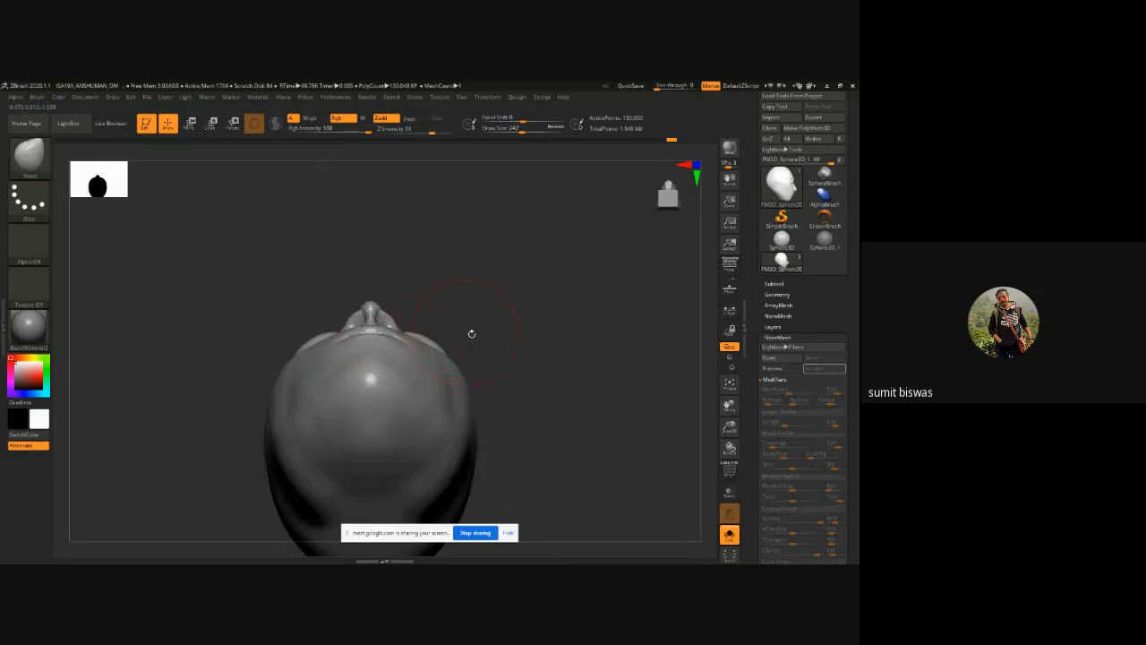
pyautogui.moveTo(463, 244); pyautogui.dragTo(509, 274)
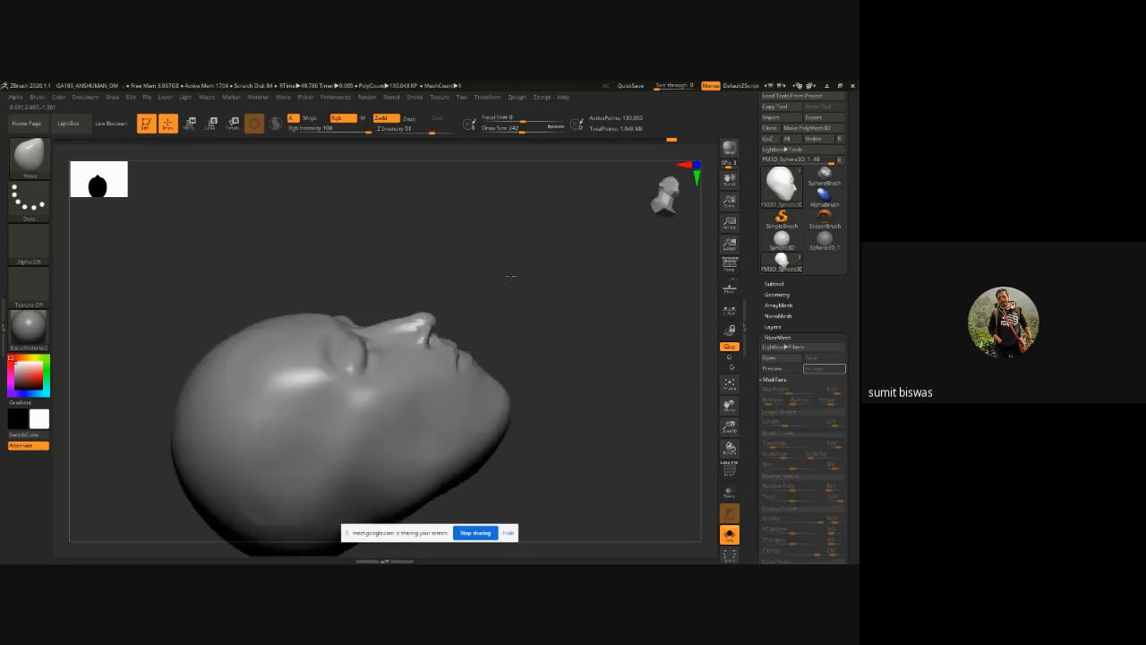
pyautogui.moveTo(471, 340); pyautogui.dragTo(469, 310)
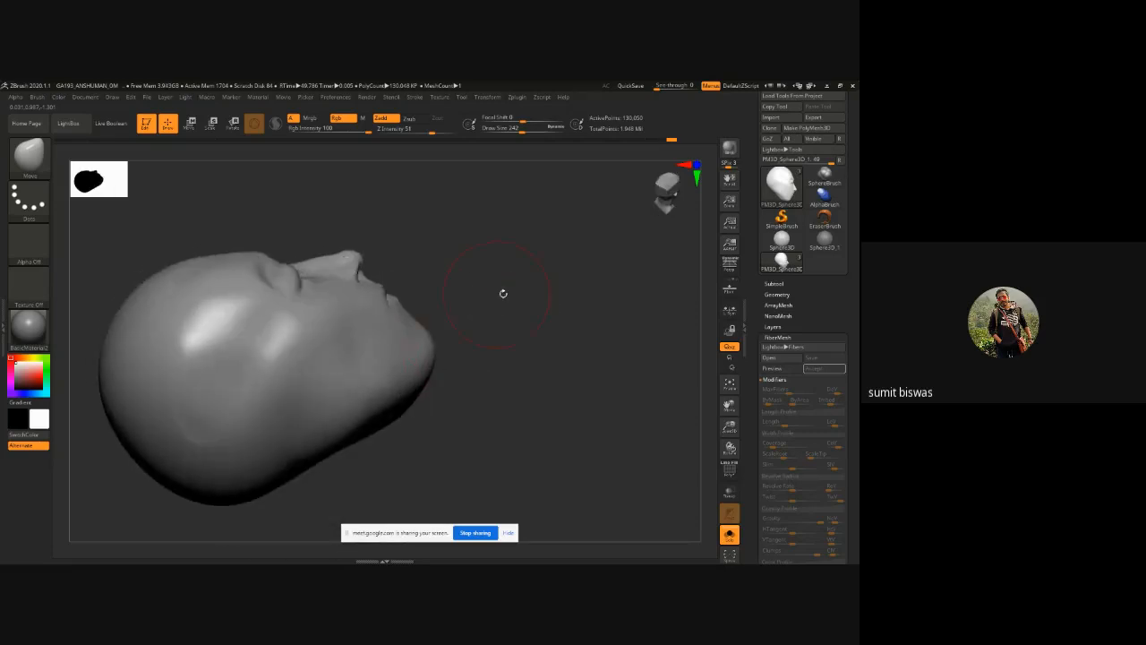
pyautogui.moveTo(510, 406); pyautogui.dragTo(422, 356)
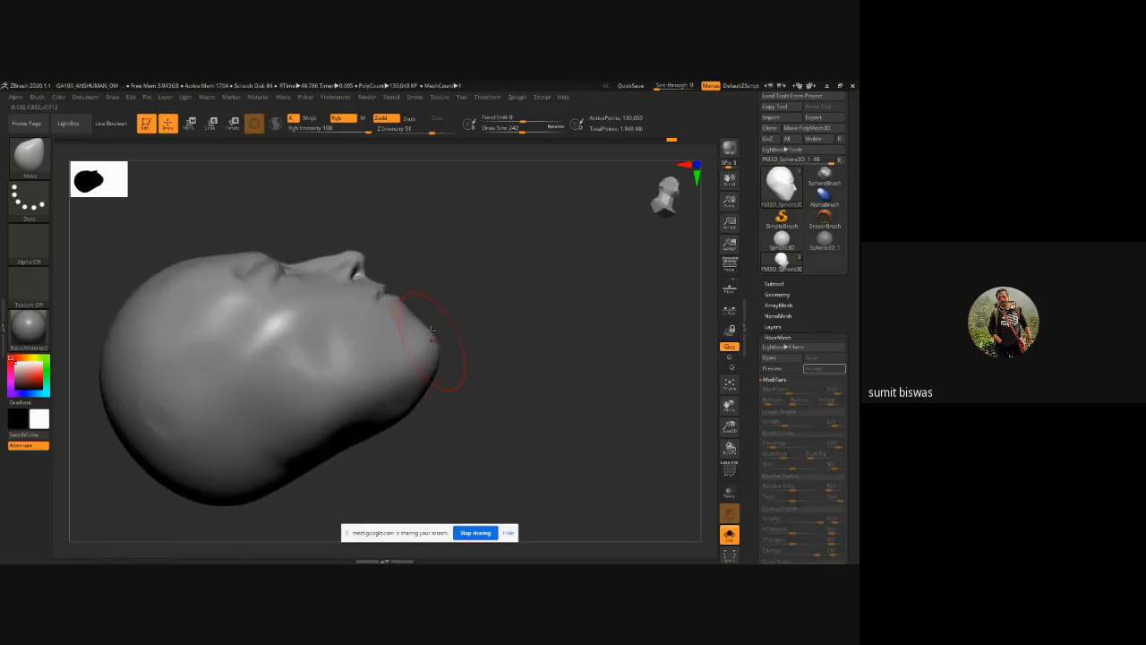
pyautogui.press('space')
pyautogui.moveTo(510, 386); pyautogui.dragTo(540, 387)
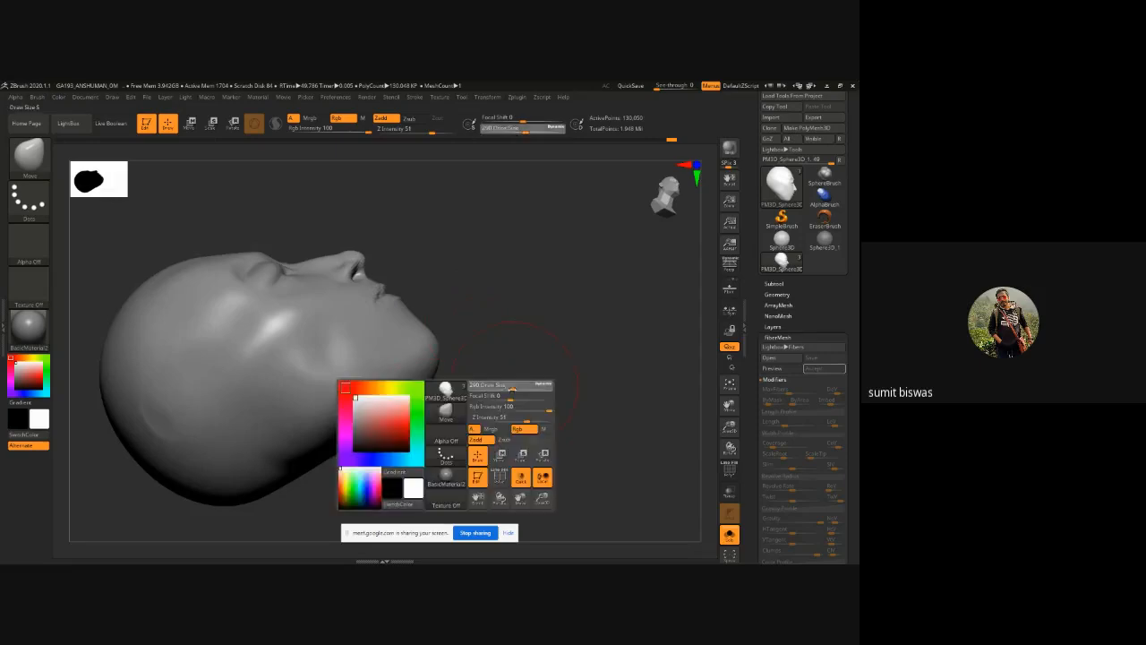
pyautogui.moveTo(403, 403)
pyautogui.mouseDown()
pyautogui.moveTo(378, 397)
pyautogui.moveTo(480, 389)
pyautogui.mouseUp()
pyautogui.moveTo(390, 397); pyautogui.dragTo(421, 346)
pyautogui.moveTo(478, 321)
pyautogui.mouseDown()
pyautogui.moveTo(550, 391)
pyautogui.moveTo(593, 397)
pyautogui.moveTo(583, 346)
pyautogui.mouseUp()
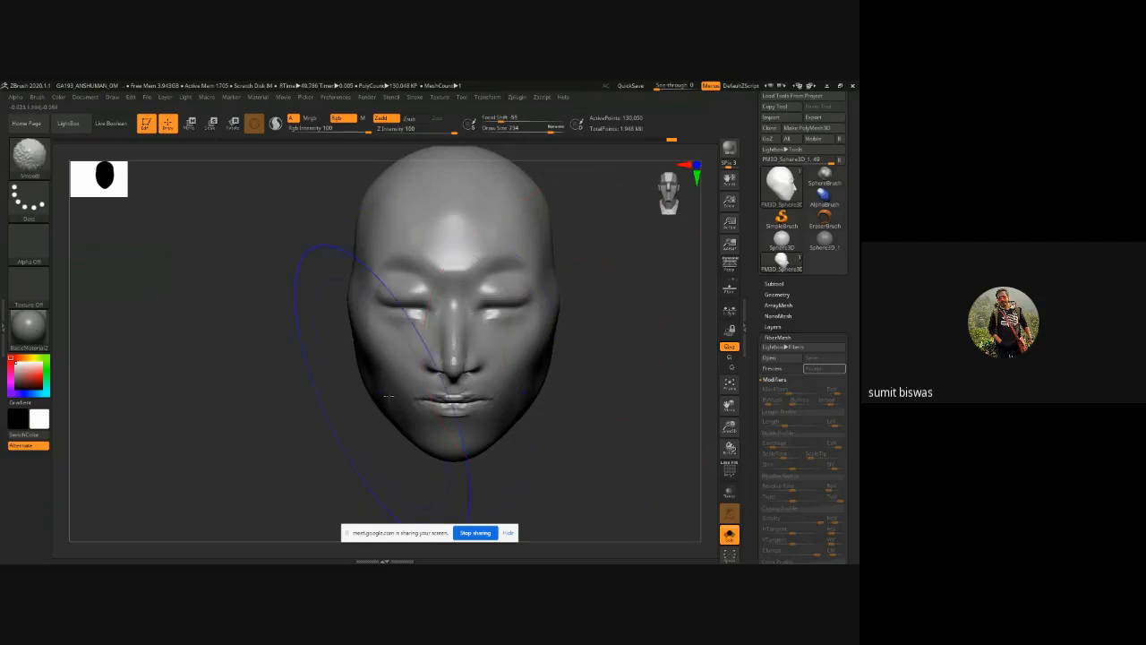
# Step: Smooth the lips, cheeks and jaw with the large brush to soften the lower face
pyautogui.keyDown('shift'); pyautogui.moveTo(388, 396); pyautogui.dragTo(518, 383); pyautogui.keyUp('shift')
pyautogui.keyDown('ctrl'); pyautogui.moveTo(541, 376); pyautogui.dragTo(414, 340, button='right'); pyautogui.keyUp('ctrl')
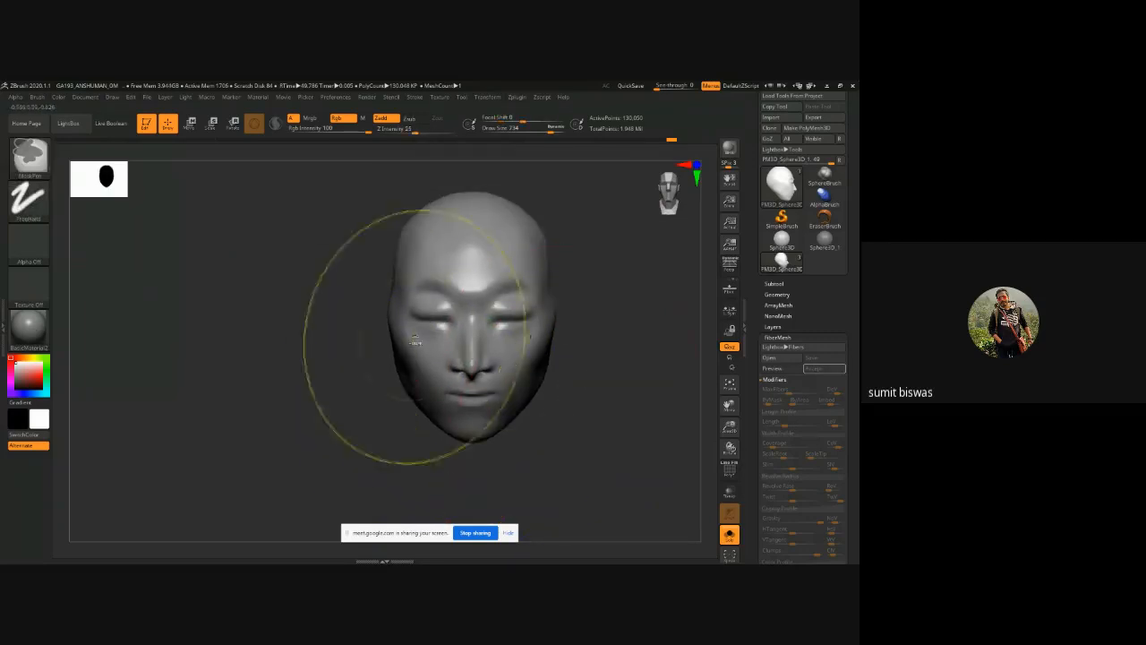
pyautogui.moveTo(560, 386)
pyautogui.keyDown('ctrl'); pyautogui.mouseDown(button='right')
pyautogui.moveTo(588, 371)
pyautogui.moveTo(525, 361)
pyautogui.mouseUp(button='right'); pyautogui.keyUp('ctrl')
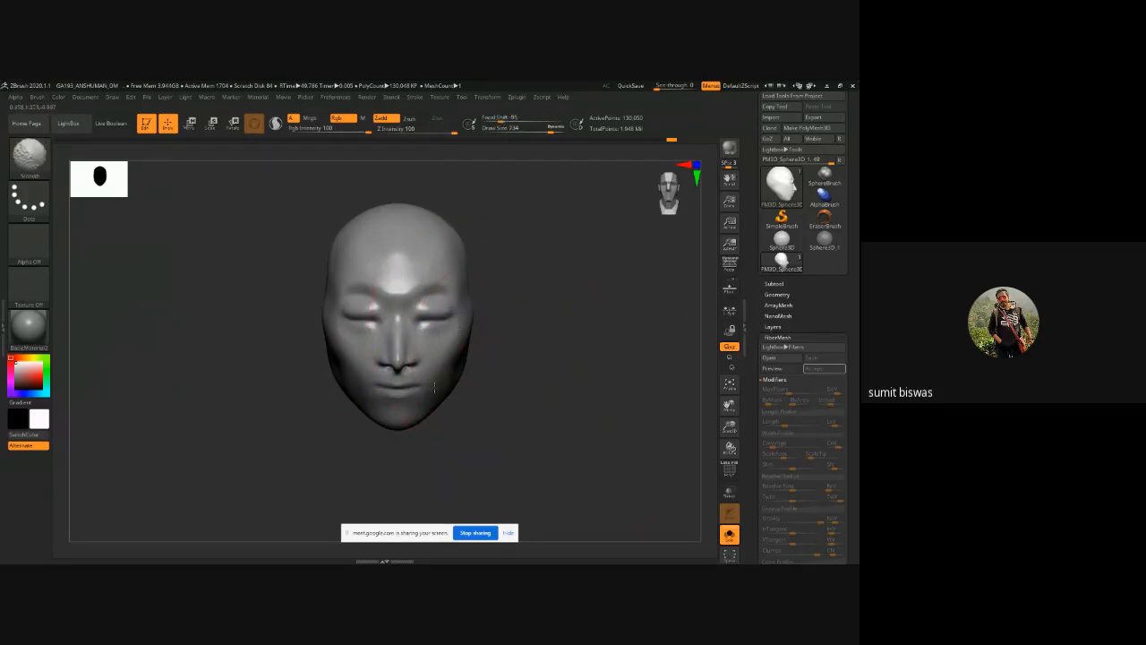
# Step: Delete the head's lower subdivision levels and divide the mesh once more
pyautogui.click(779, 294)
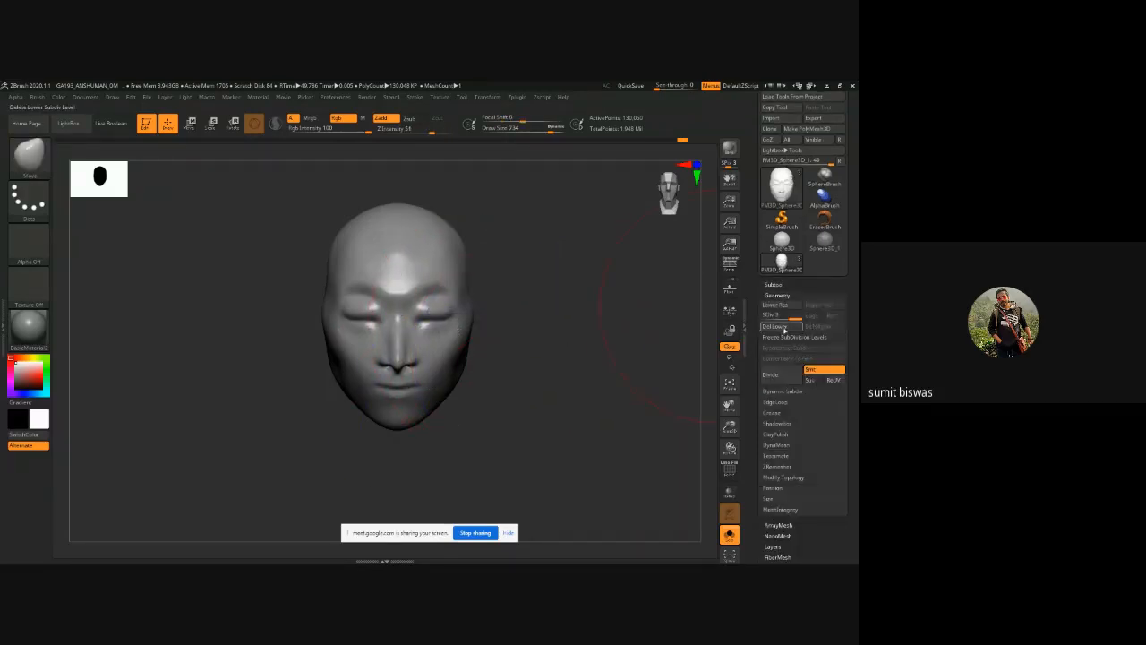
pyautogui.hotkey('ctrl', 'd')
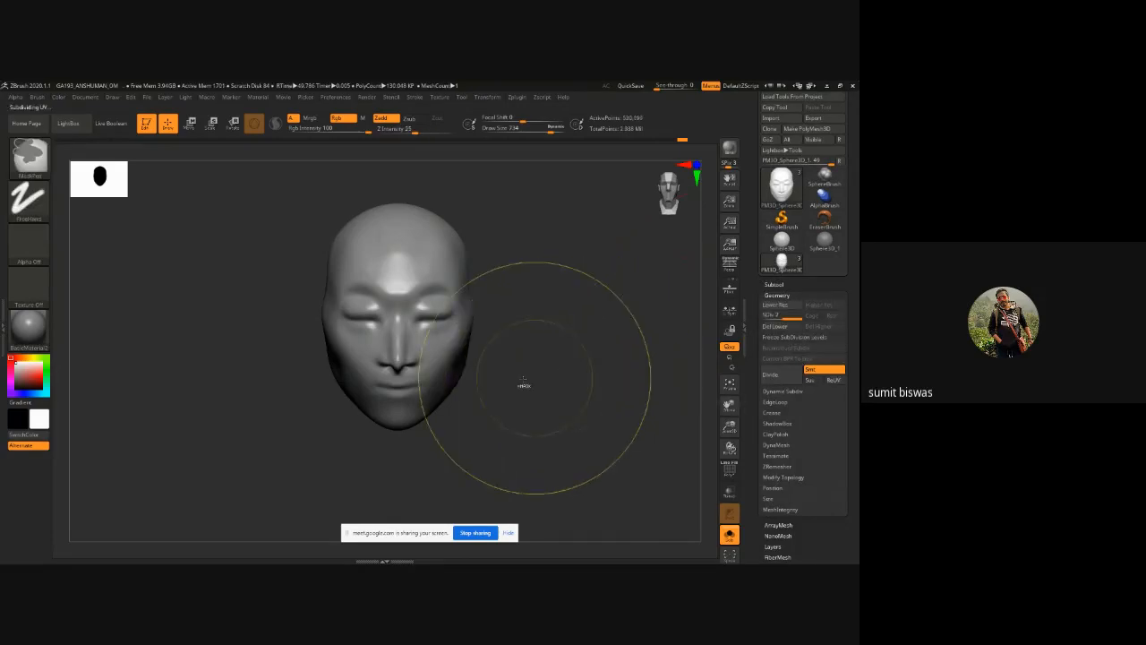
pyautogui.keyDown('ctrl'); pyautogui.moveTo(376, 315); pyautogui.dragTo(421, 370, button='right'); pyautogui.keyUp('ctrl')
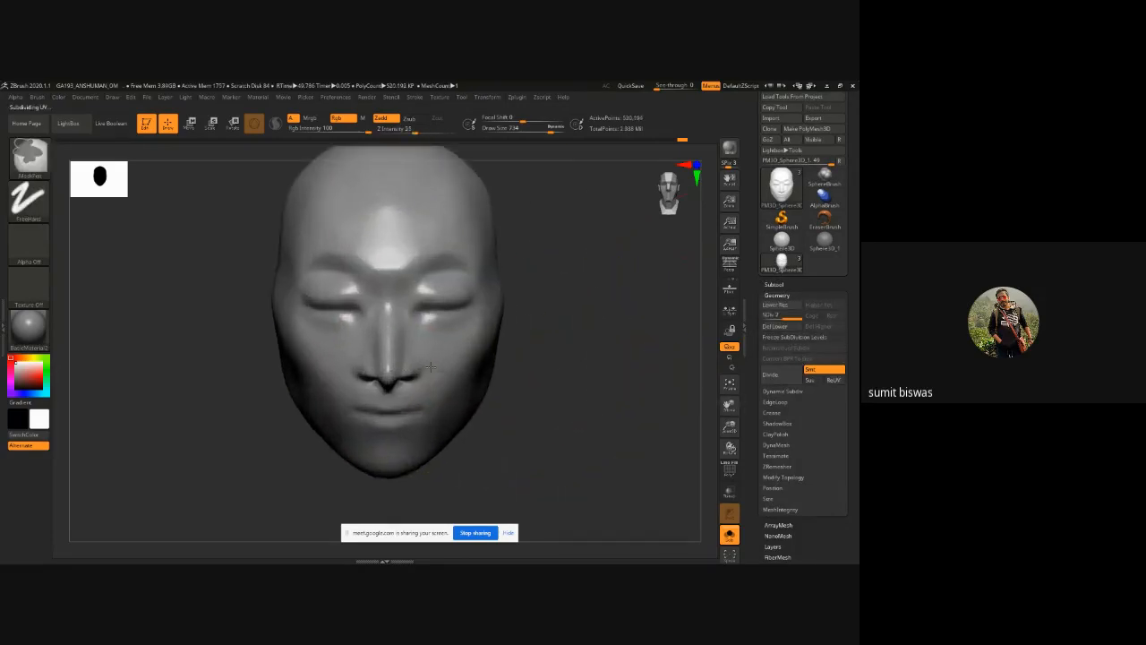
# Step: Carve lower eyelid creases beneath both closed eyes with the DamStandard brush at draw size 94, and soften them with smoothing
pyautogui.press('b')
pyautogui.press('d')
pyautogui.press('s')
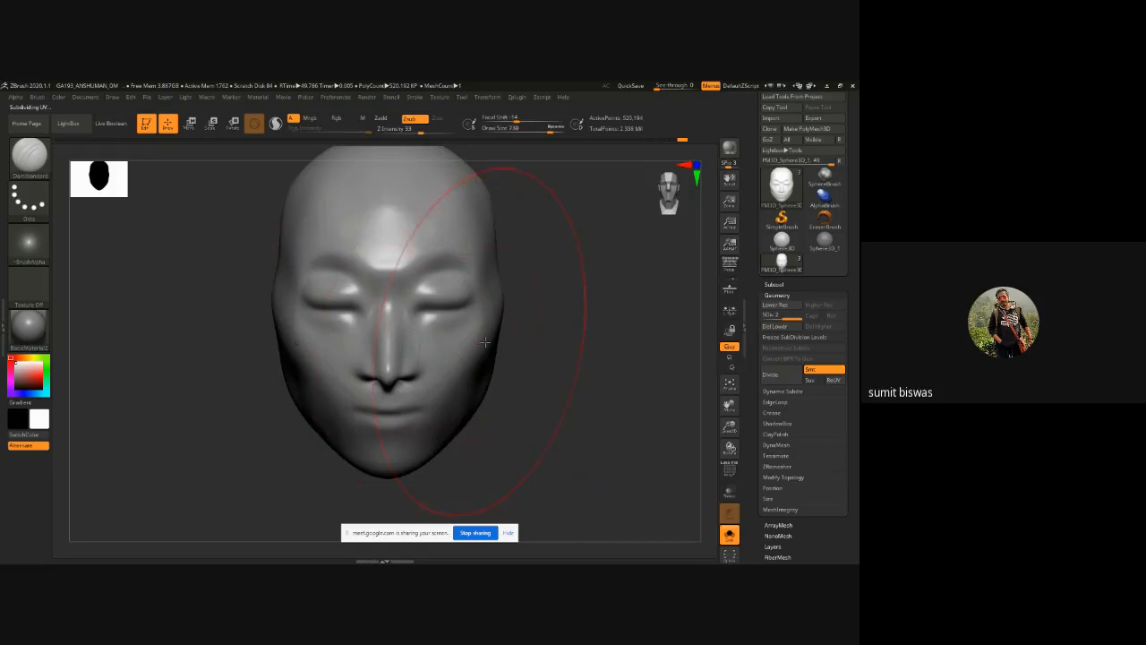
pyautogui.press('space')
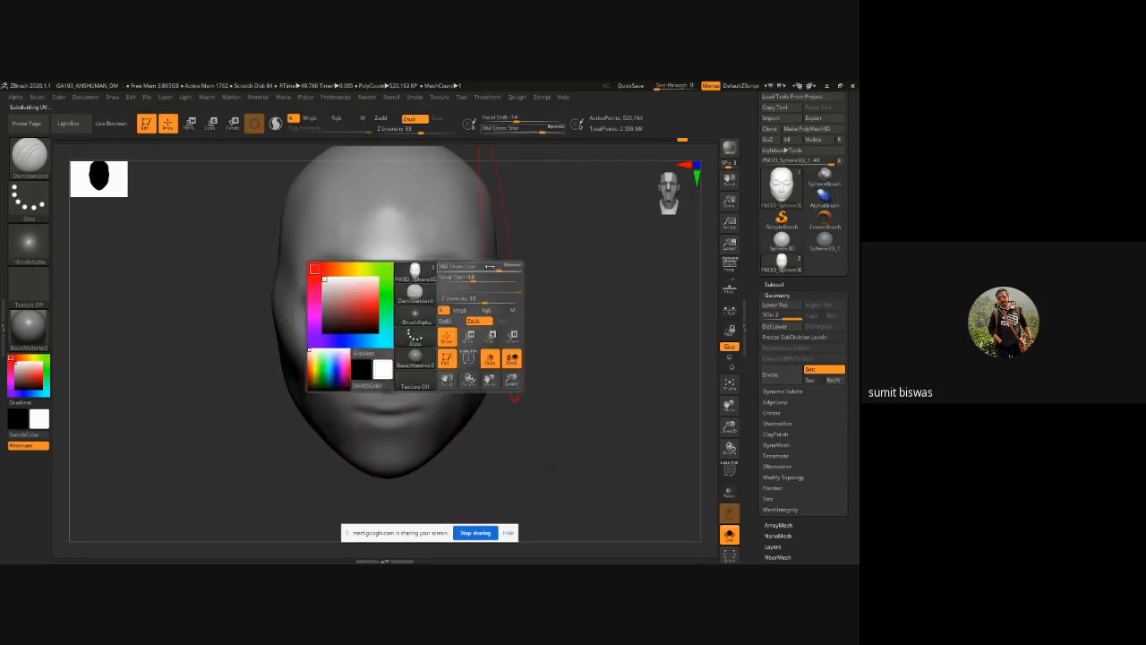
pyautogui.click(461, 269)
pyautogui.click(476, 268)
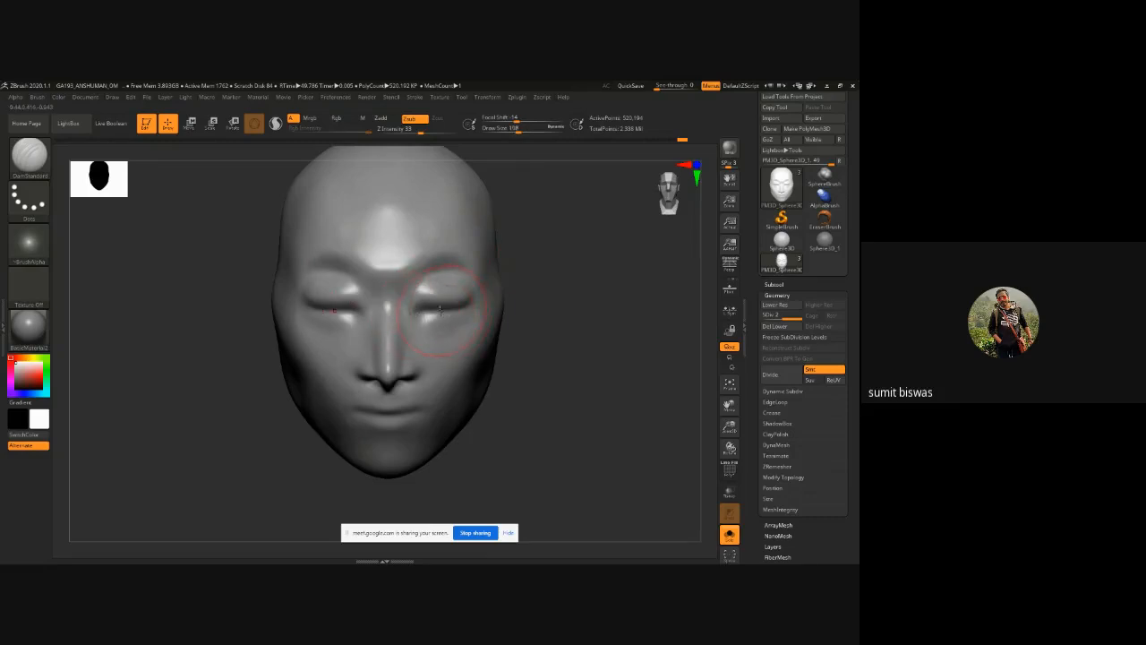
pyautogui.press('[')
pyautogui.press('[')
pyautogui.press('[')
pyautogui.press('[')
pyautogui.moveTo(429, 316); pyautogui.dragTo(472, 319)
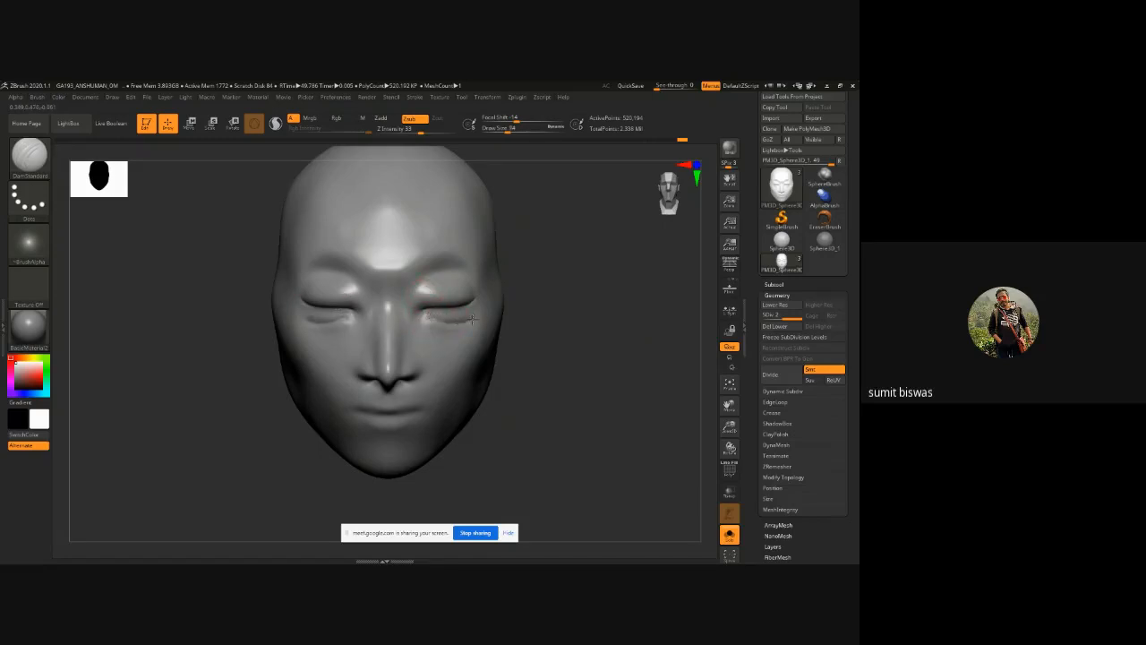
pyautogui.press('shift')
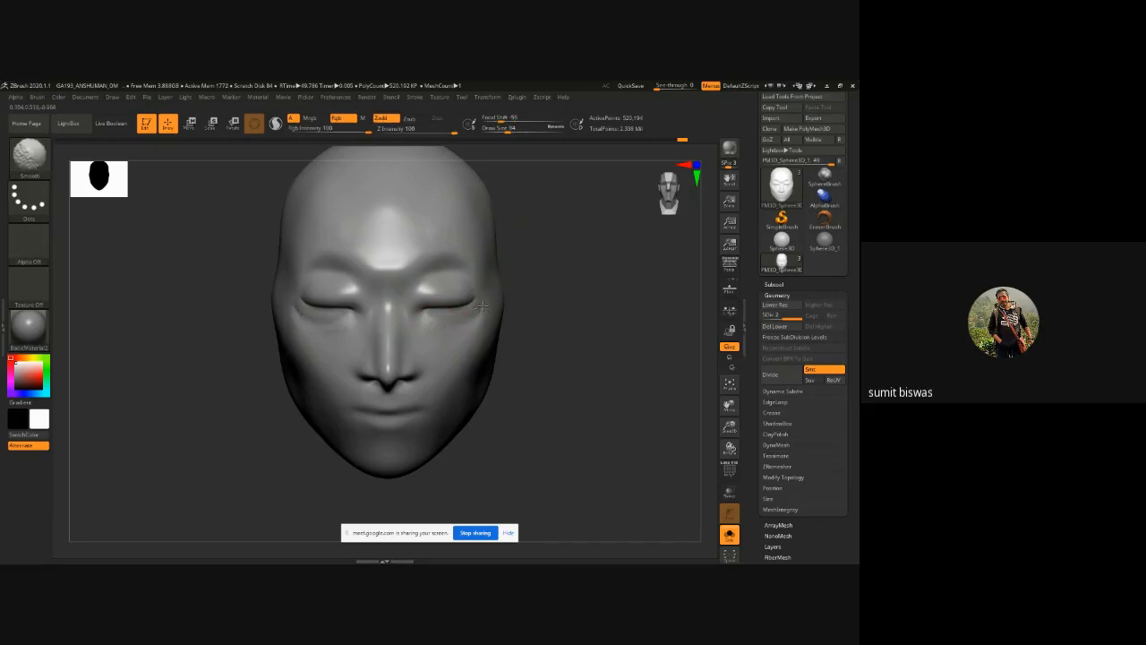
# Step: Soften the closed eyelids and their outer corners with the Smooth brush
pyautogui.moveTo(415, 303); pyautogui.dragTo(442, 280)
pyautogui.press('shift')
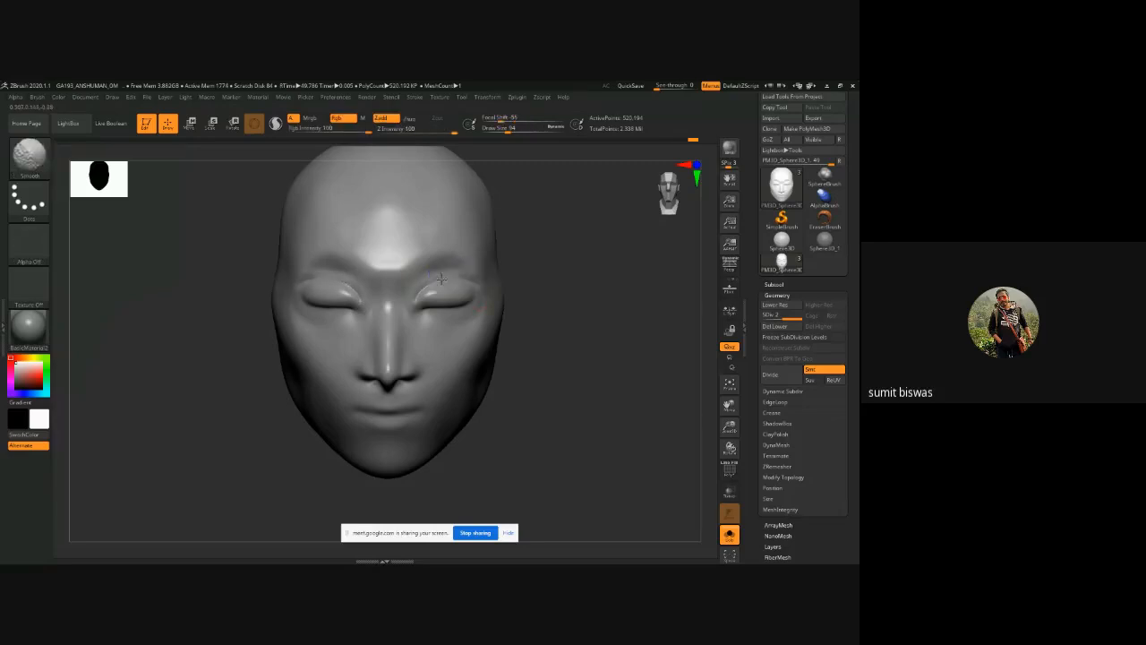
pyautogui.keyDown('shift'); pyautogui.moveTo(411, 301); pyautogui.dragTo(446, 278); pyautogui.keyUp('shift')
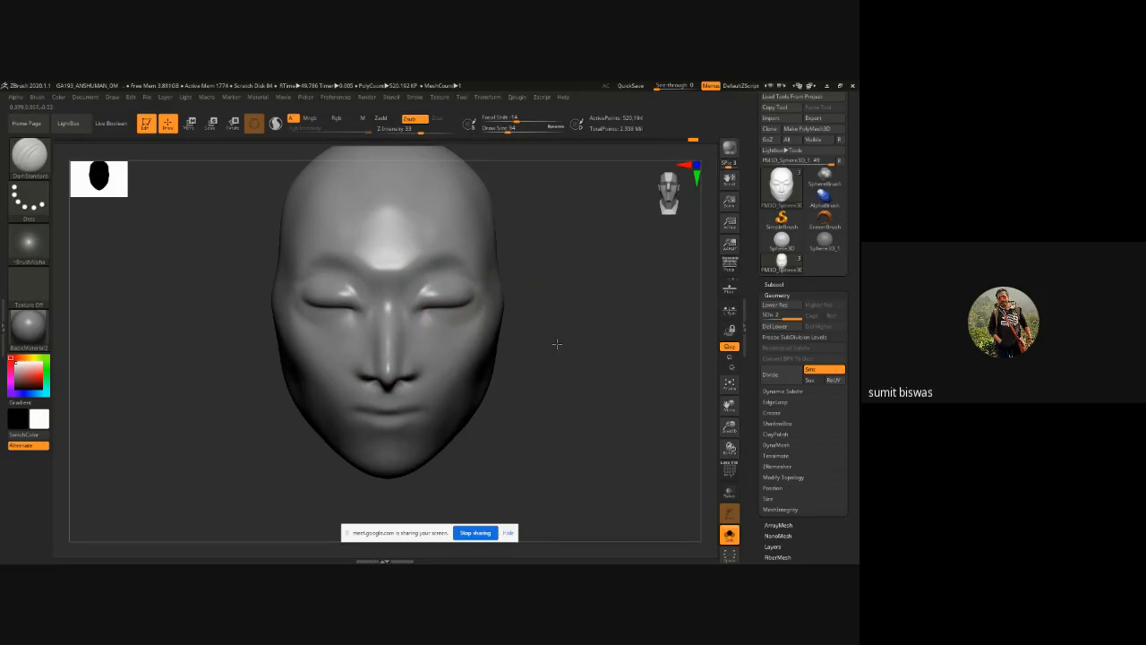
# Step: Build up the area beneath both eyes with the ClayBuildup brush at draw size 94 and smooth the strokes
pyautogui.moveTo(557, 343); pyautogui.dragTo(483, 329)
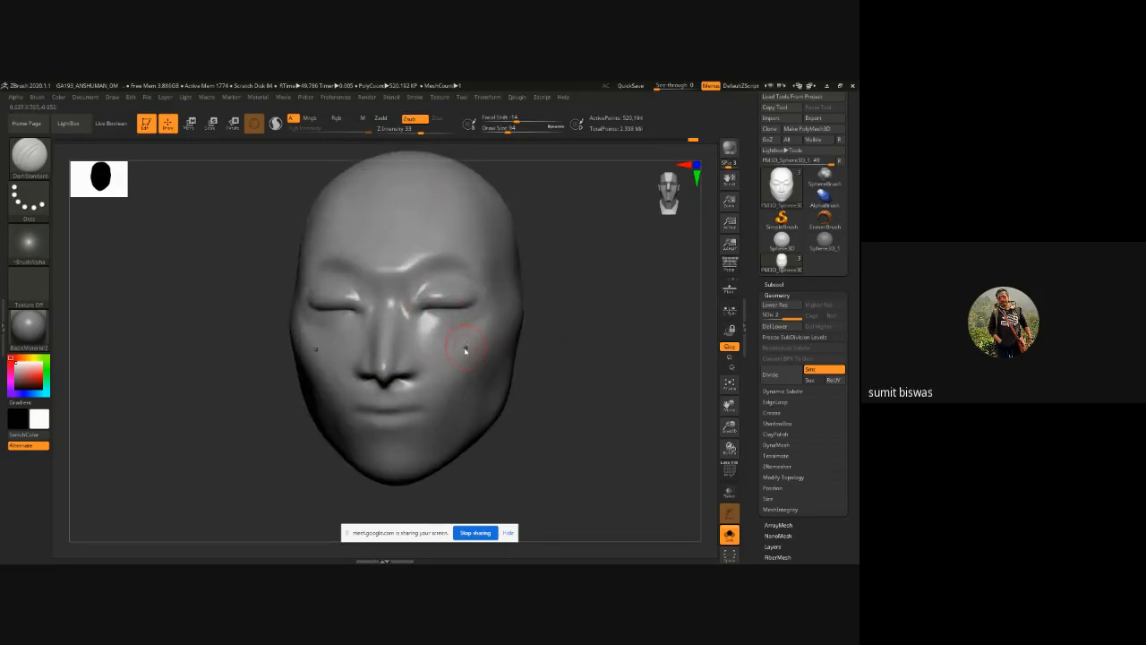
pyautogui.press('b')
pyautogui.press('c')
pyautogui.press('b')
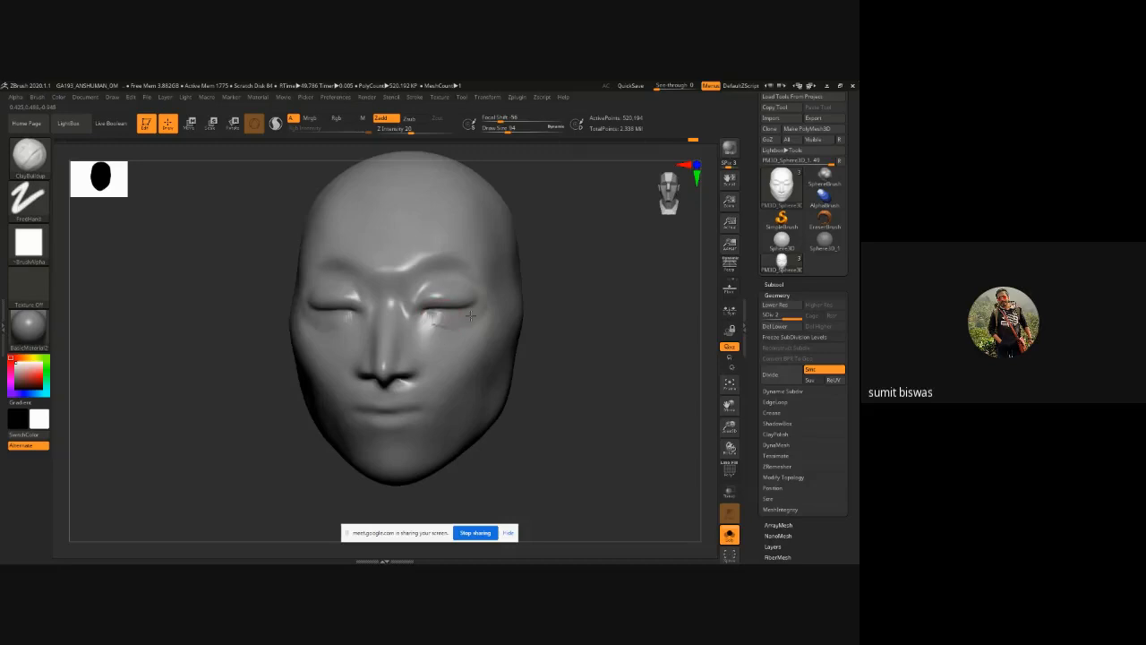
pyautogui.moveTo(470, 316)
pyautogui.mouseDown()
pyautogui.moveTo(437, 317)
pyautogui.moveTo(464, 320)
pyautogui.moveTo(438, 318)
pyautogui.moveTo(455, 338)
pyautogui.moveTo(430, 320)
pyautogui.moveTo(452, 324)
pyautogui.moveTo(408, 330)
pyautogui.moveTo(401, 318)
pyautogui.mouseUp()
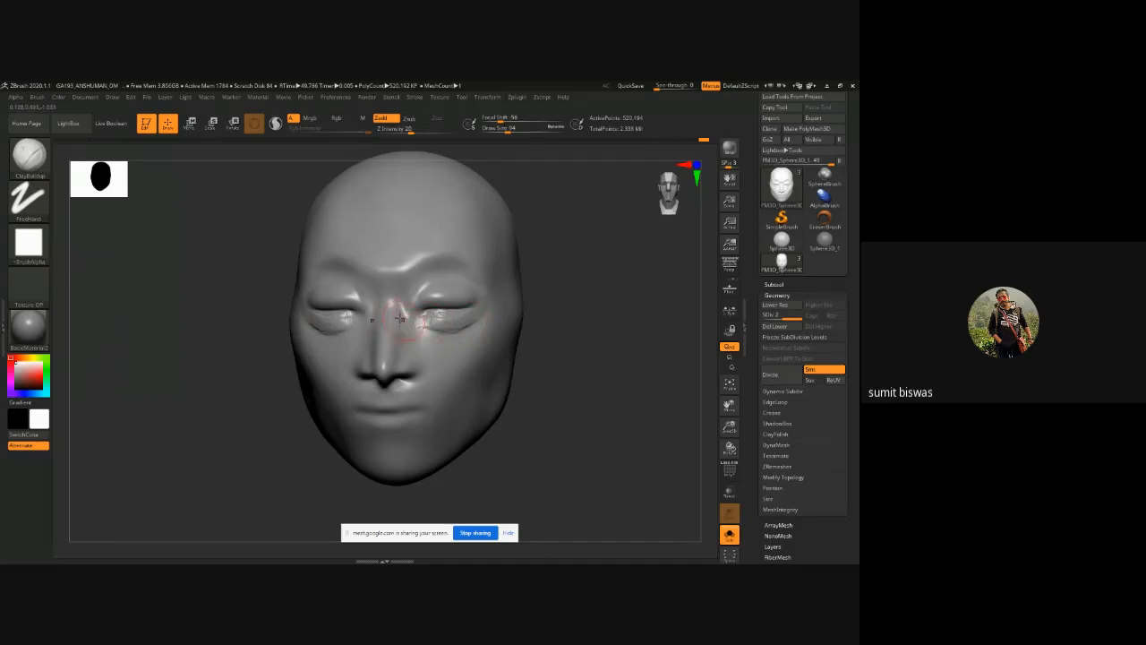
pyautogui.press('shift')
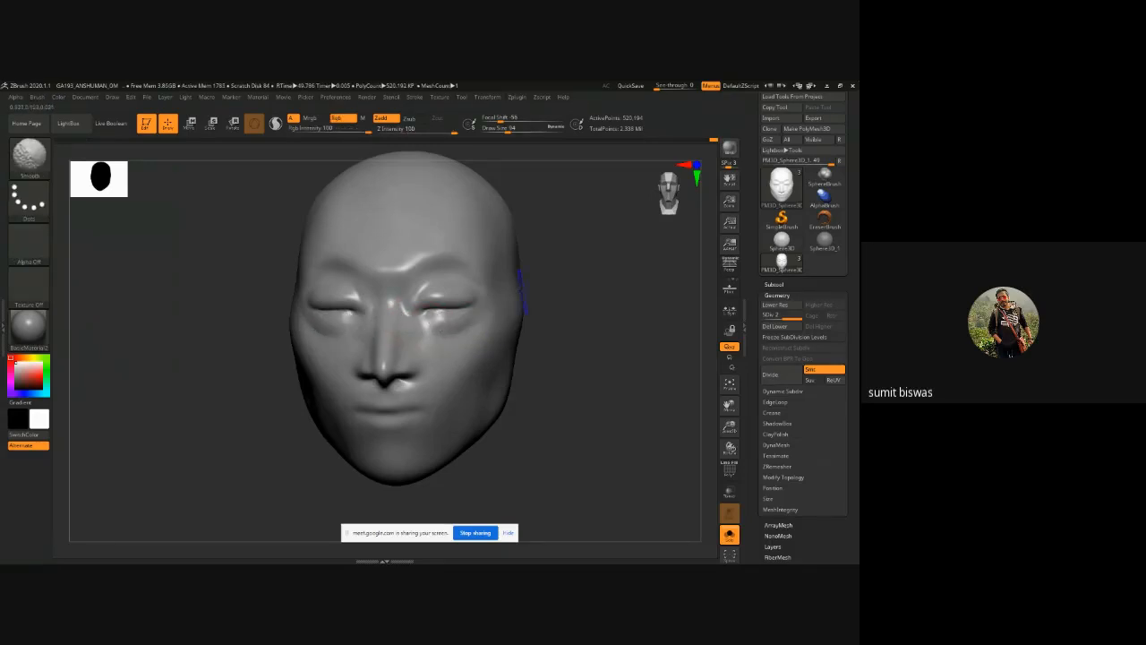
# Step: Build up the area beside the outer eye corners with ClayBuildup, and lower the head to subdivision level 1
pyautogui.moveTo(550, 292); pyautogui.dragTo(477, 294)
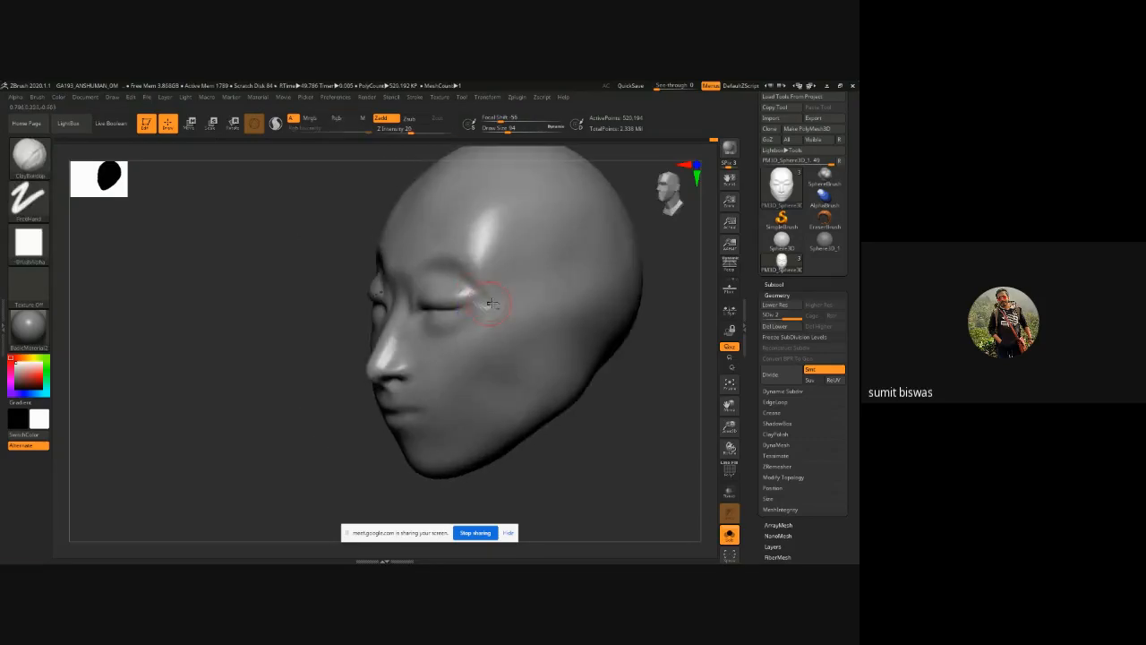
pyautogui.hotkey('alt', 'shift')
pyautogui.press('space')
pyautogui.moveTo(496, 283)
pyautogui.mouseDown()
pyautogui.moveTo(499, 299)
pyautogui.moveTo(515, 299)
pyautogui.mouseUp()
pyautogui.hotkey('shift', 'd')
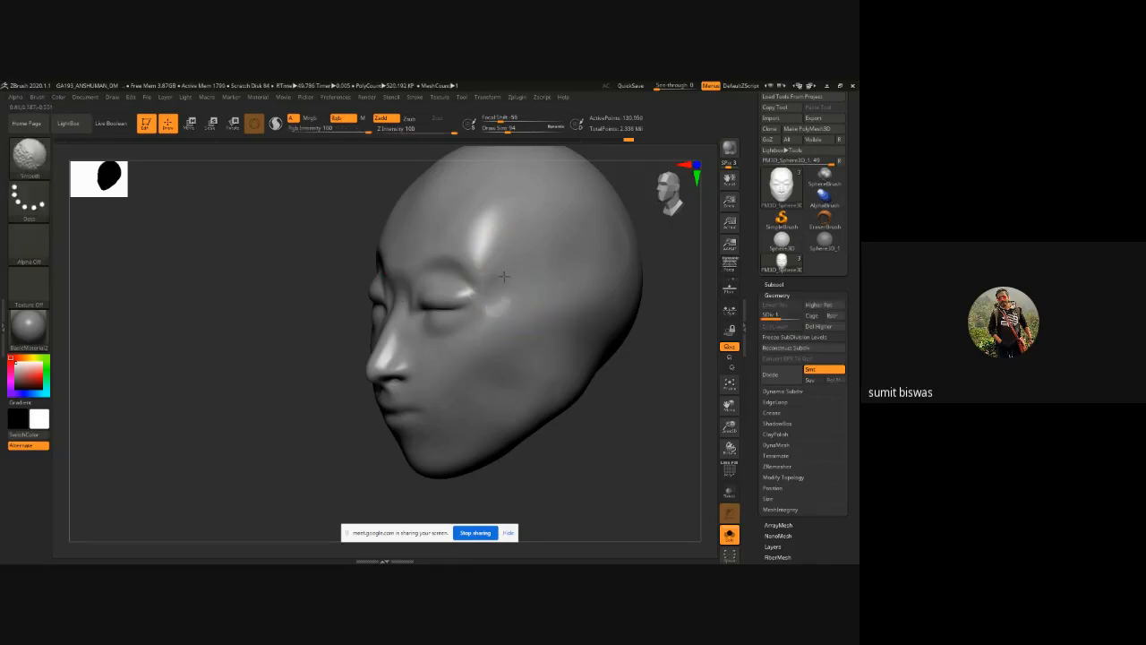
# Step: Smooth the area beside and beneath the eyes at the lowest subdivision level and refine the eyelid volume
pyautogui.keyDown('shift'); pyautogui.moveTo(474, 325); pyautogui.dragTo(417, 329); pyautogui.keyUp('shift')
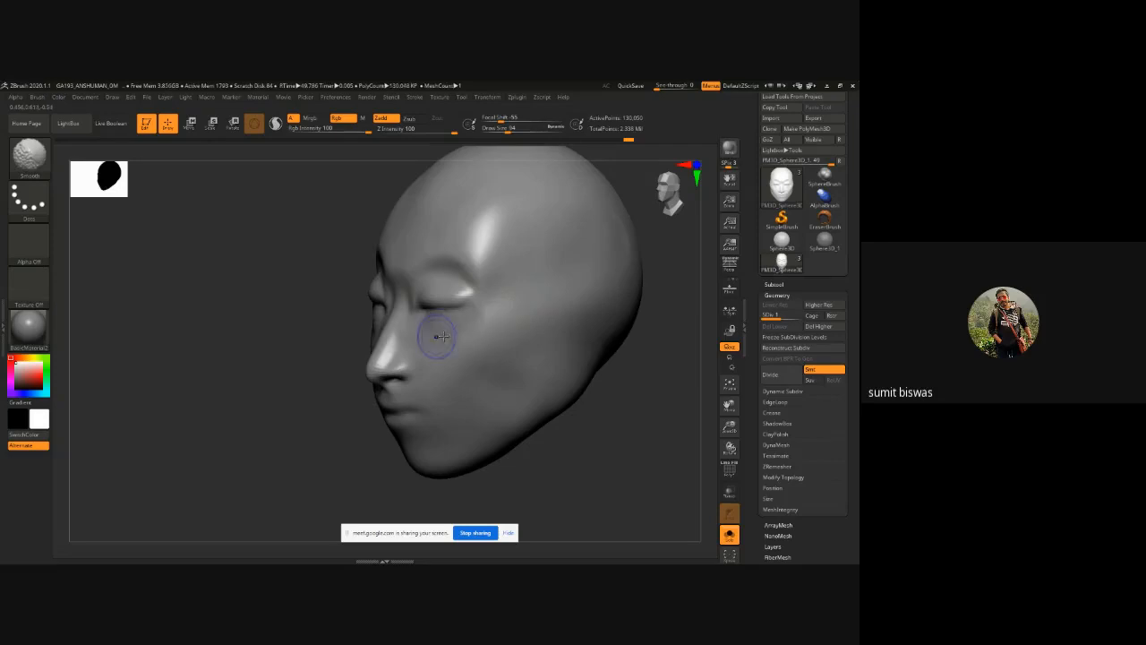
pyautogui.hotkey('ctrl', 'z')
pyautogui.moveTo(485, 317)
pyautogui.keyDown('shift'); pyautogui.mouseDown()
pyautogui.moveTo(509, 299)
pyautogui.moveTo(499, 306)
pyautogui.mouseUp(); pyautogui.keyUp('shift')
pyautogui.moveTo(289, 352); pyautogui.dragTo(410, 340)
pyautogui.moveTo(402, 301)
pyautogui.mouseDown()
pyautogui.moveTo(399, 279)
pyautogui.moveTo(417, 267)
pyautogui.moveTo(323, 261)
pyautogui.moveTo(421, 263)
pyautogui.moveTo(430, 225)
pyautogui.moveTo(423, 269)
pyautogui.mouseUp()
pyautogui.moveTo(405, 337); pyautogui.dragTo(398, 370)
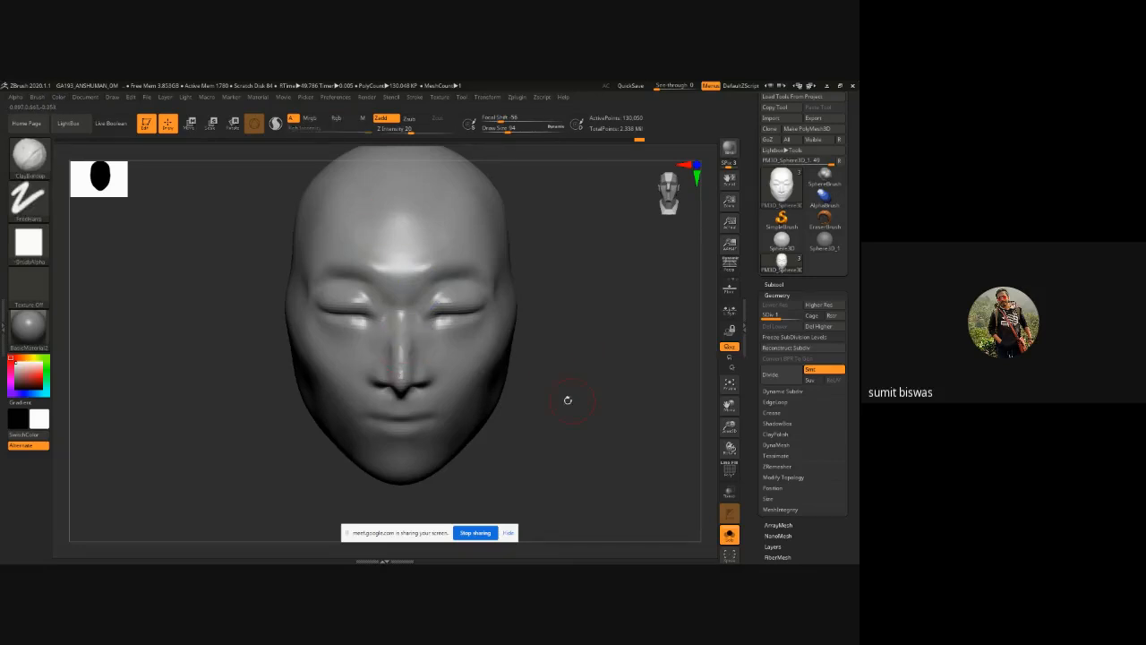
# Step: Add ClayBuildup volume to the cheeks beside the mouth and smooth it into the lower face
pyautogui.moveTo(567, 401); pyautogui.dragTo(375, 370)
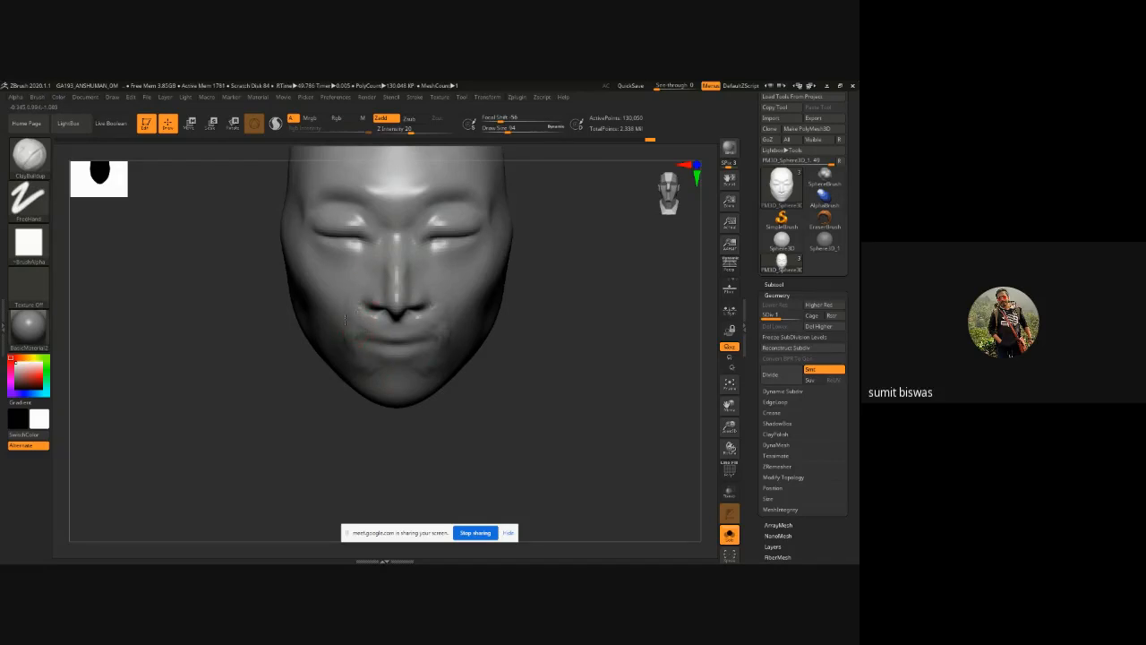
pyautogui.press('shift')
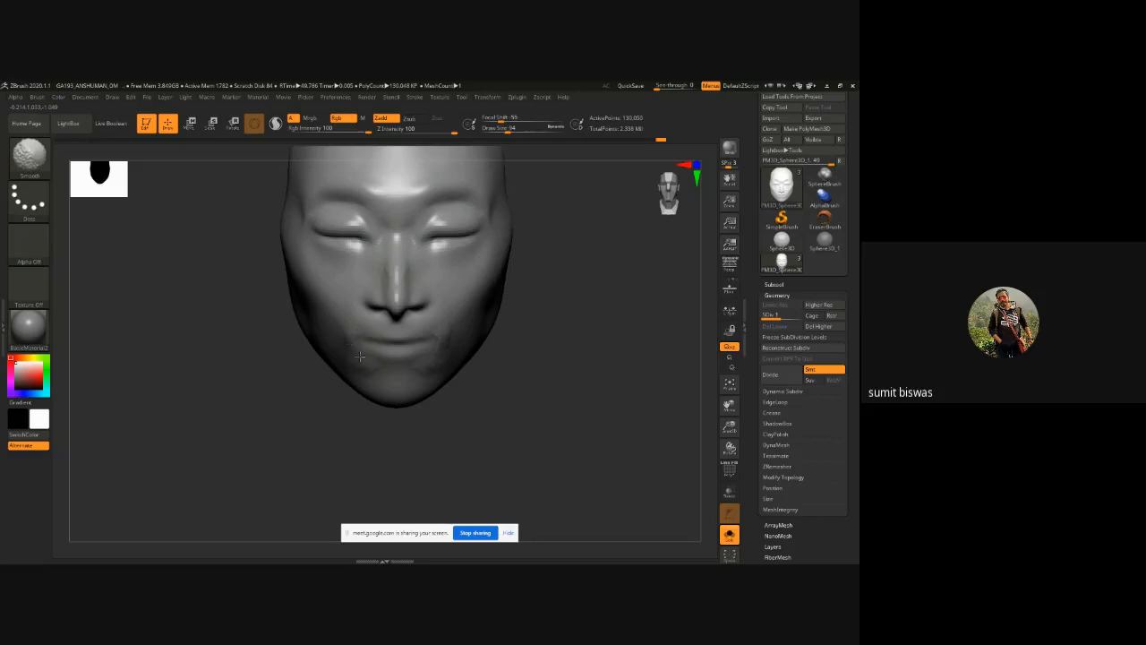
pyautogui.moveTo(549, 353)
pyautogui.mouseDown()
pyautogui.moveTo(565, 352)
pyautogui.moveTo(472, 376)
pyautogui.mouseUp()
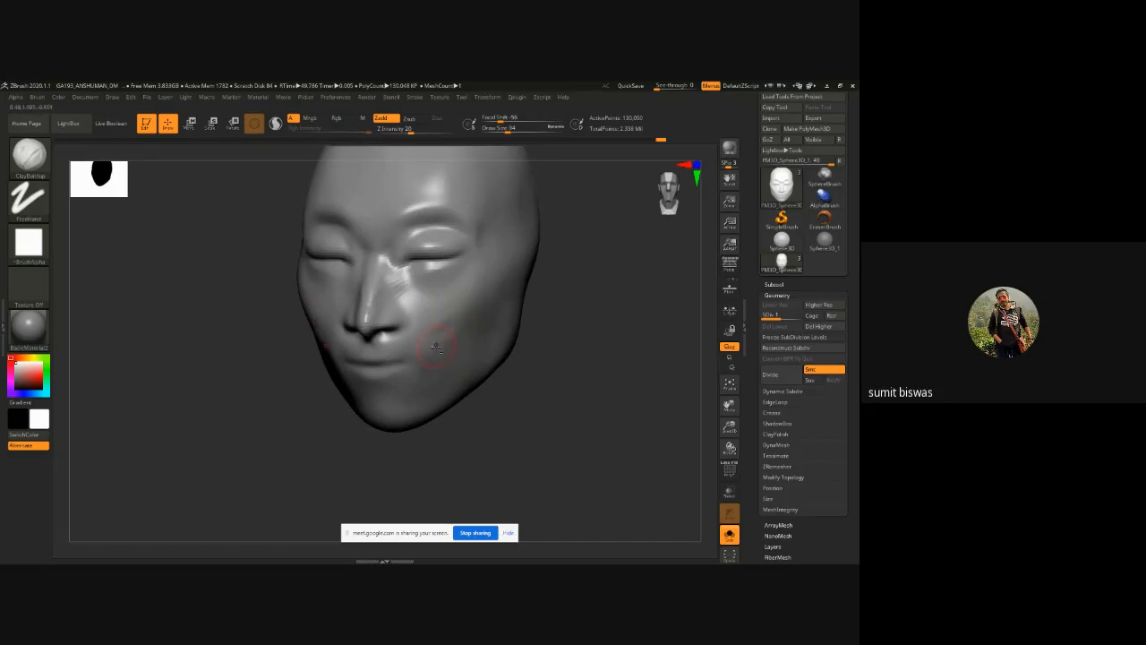
pyautogui.press('shift')
# Step: Enlarge the brush and mask the whole scalp above the forehead and temples, redoing the first mask stroke
pyautogui.press('space')
pyautogui.keyDown('ctrl'); pyautogui.moveTo(522, 343); pyautogui.dragTo(405, 268, button='right'); pyautogui.keyUp('ctrl')
pyautogui.moveTo(498, 379); pyautogui.dragTo(508, 378)
pyautogui.moveTo(296, 295); pyautogui.dragTo(350, 243)
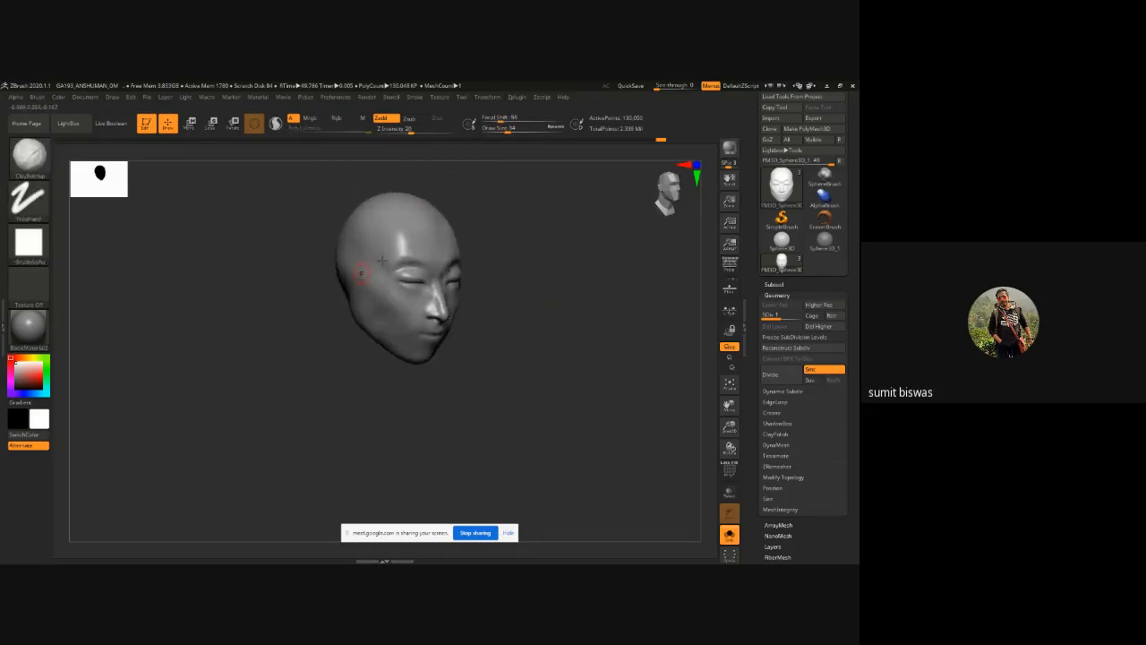
pyautogui.moveTo(515, 261)
pyautogui.mouseDown()
pyautogui.moveTo(544, 307)
pyautogui.moveTo(506, 296)
pyautogui.moveTo(541, 286)
pyautogui.moveTo(532, 299)
pyautogui.moveTo(505, 278)
pyautogui.mouseUp()
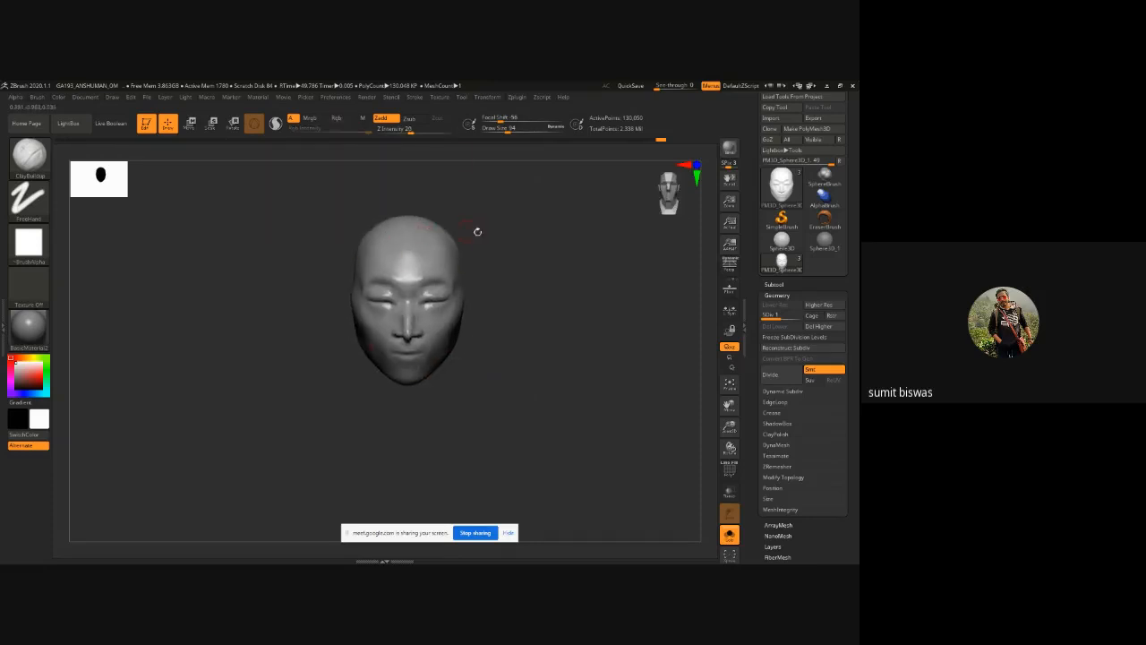
pyautogui.press('space')
pyautogui.moveTo(499, 241); pyautogui.dragTo(519, 245)
pyautogui.moveTo(501, 286)
pyautogui.mouseDown()
pyautogui.moveTo(535, 301)
pyautogui.moveTo(514, 296)
pyautogui.mouseUp()
pyautogui.moveTo(379, 225)
pyautogui.keyDown('ctrl'); pyautogui.mouseDown()
pyautogui.moveTo(356, 243)
pyautogui.moveTo(394, 233)
pyautogui.moveTo(344, 250)
pyautogui.mouseUp(); pyautogui.keyUp('ctrl')
pyautogui.hotkey('ctrl', 'z')
pyautogui.moveTo(481, 209); pyautogui.dragTo(503, 247)
pyautogui.moveTo(361, 230)
pyautogui.keyDown('ctrl'); pyautogui.mouseDown()
pyautogui.moveTo(341, 231)
pyautogui.moveTo(339, 242)
pyautogui.moveTo(414, 234)
pyautogui.moveTo(348, 243)
pyautogui.mouseUp(); pyautogui.keyUp('ctrl')
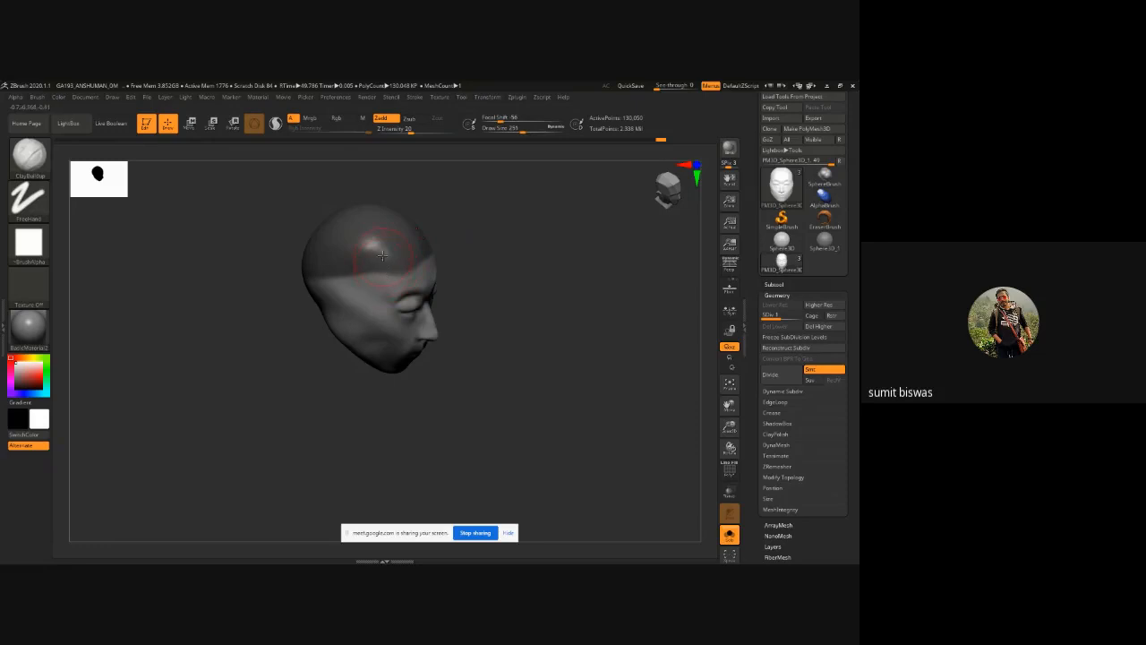
# Step: Reduce the brush size and extend the scalp mask to form sideburns and a lower hairline around the back
pyautogui.press('space')
pyautogui.moveTo(420, 236); pyautogui.dragTo(410, 235)
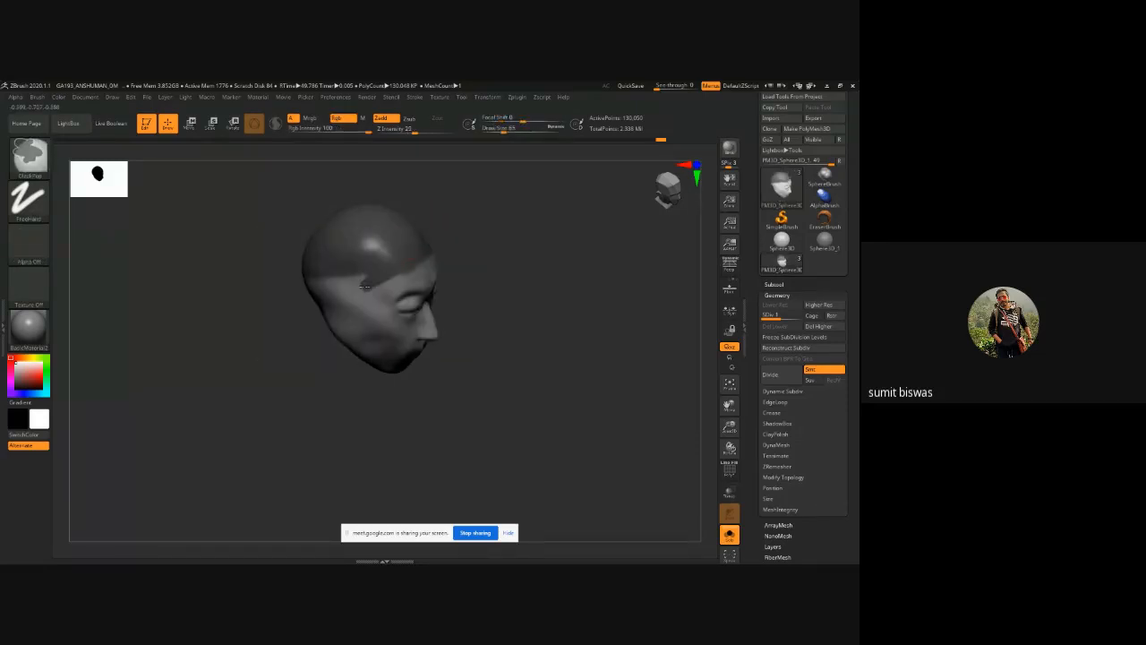
pyautogui.moveTo(351, 291)
pyautogui.keyDown('ctrl'); pyautogui.mouseDown()
pyautogui.moveTo(324, 287)
pyautogui.moveTo(364, 274)
pyautogui.mouseUp(); pyautogui.keyUp('ctrl')
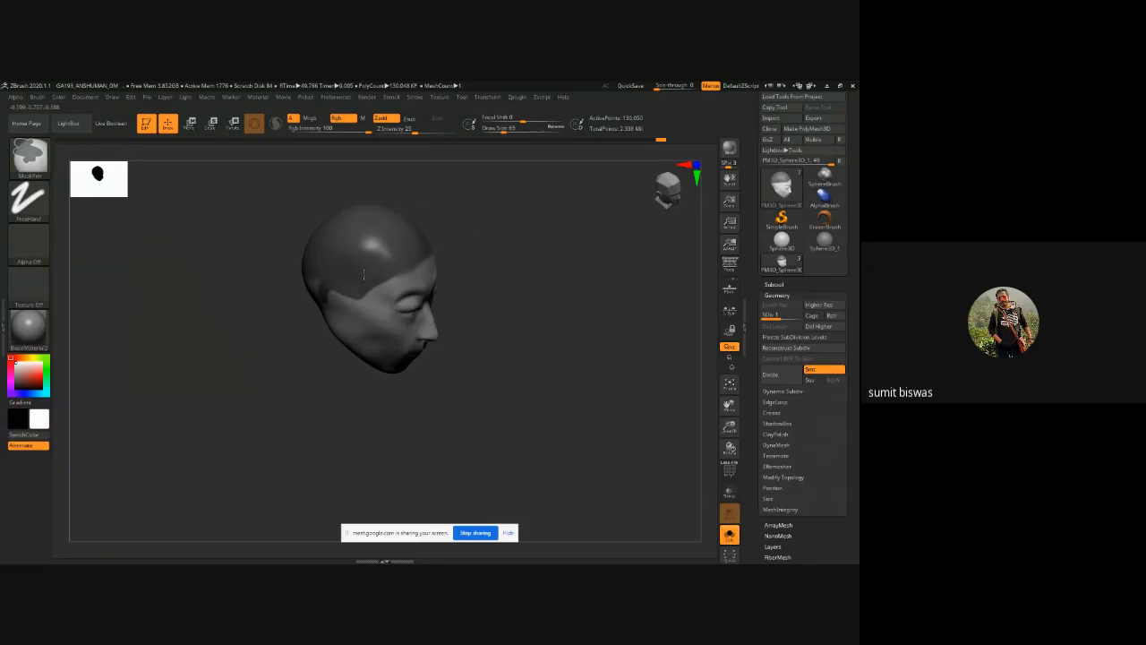
pyautogui.moveTo(304, 295)
pyautogui.keyDown('ctrl'); pyautogui.mouseDown()
pyautogui.moveTo(280, 288)
pyautogui.moveTo(309, 279)
pyautogui.moveTo(293, 267)
pyautogui.mouseUp(); pyautogui.keyUp('ctrl')
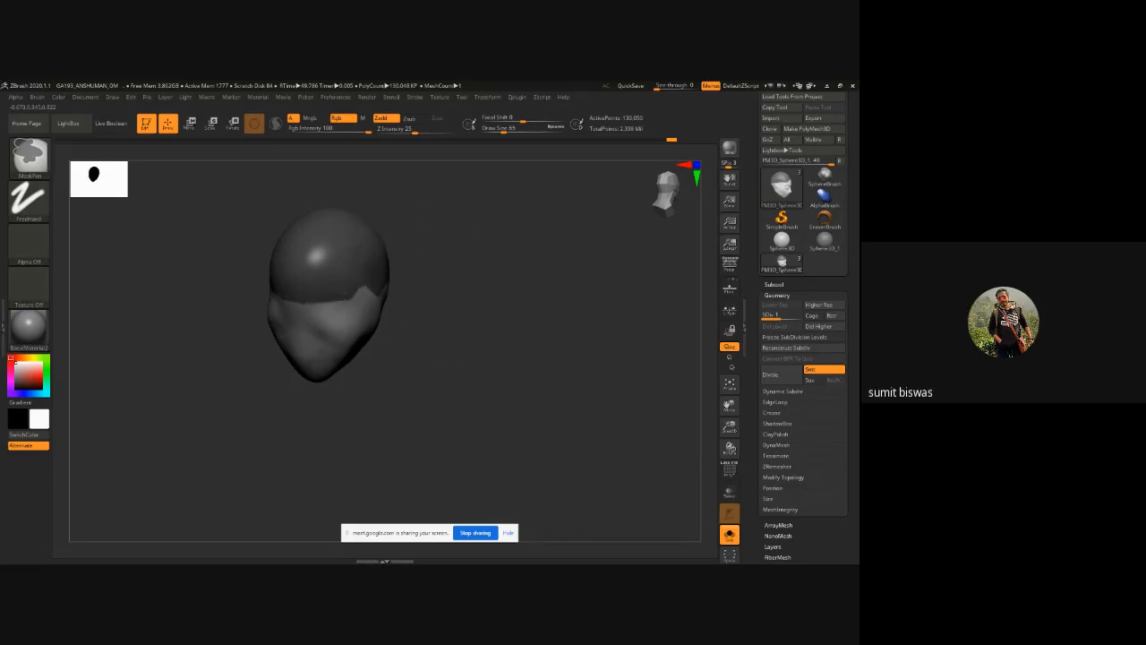
pyautogui.moveTo(462, 256); pyautogui.dragTo(394, 266)
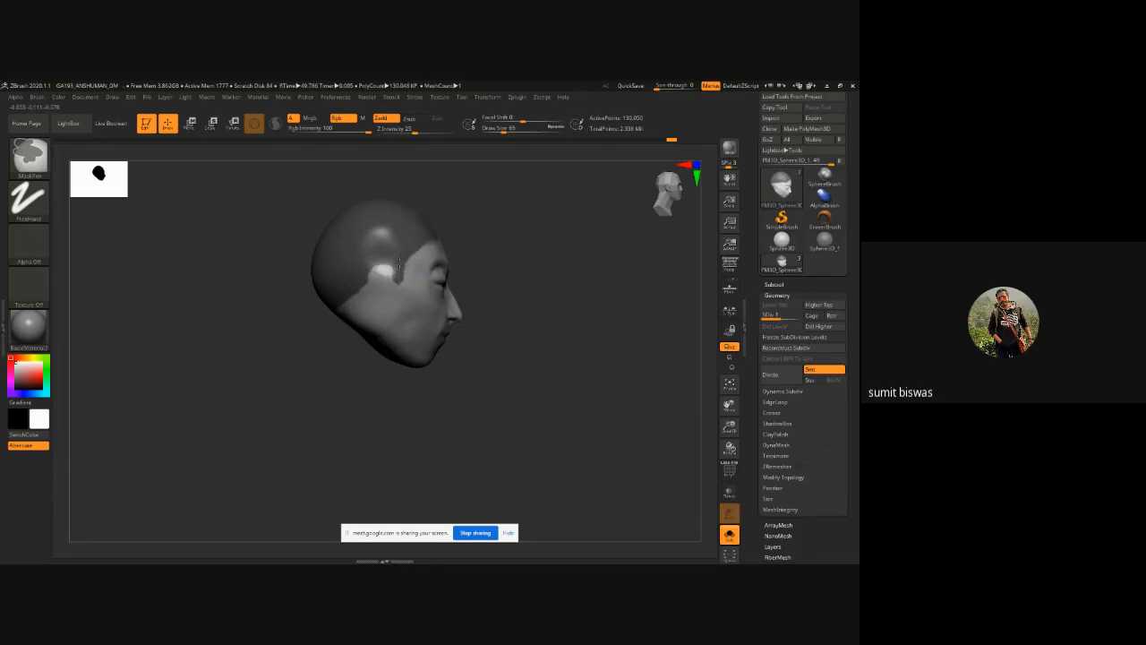
pyautogui.moveTo(499, 231)
pyautogui.keyDown('ctrl'); pyautogui.mouseDown()
pyautogui.moveTo(543, 215)
pyautogui.moveTo(412, 239)
pyautogui.mouseUp(); pyautogui.keyUp('ctrl')
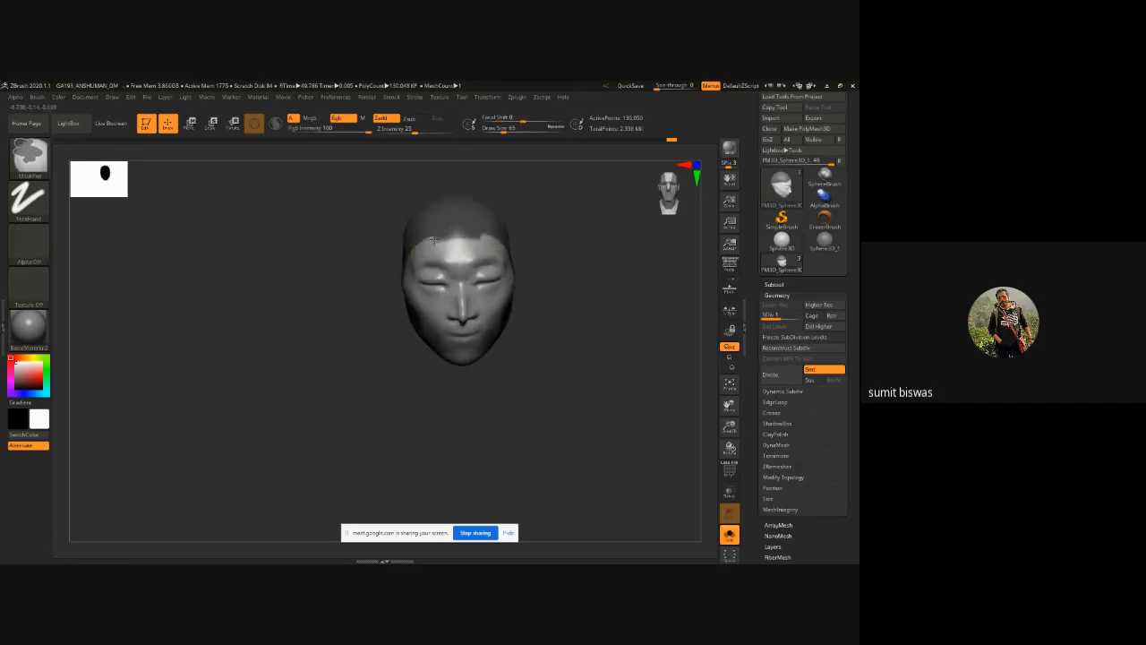
# Step: Unmask along the upper forehead to give the scalp mask a clean, rounded front hairline
pyautogui.keyDown('ctrl'); pyautogui.keyDown('alt'); pyautogui.moveTo(433, 240); pyautogui.dragTo(457, 234); pyautogui.keyUp('alt'); pyautogui.keyUp('ctrl')
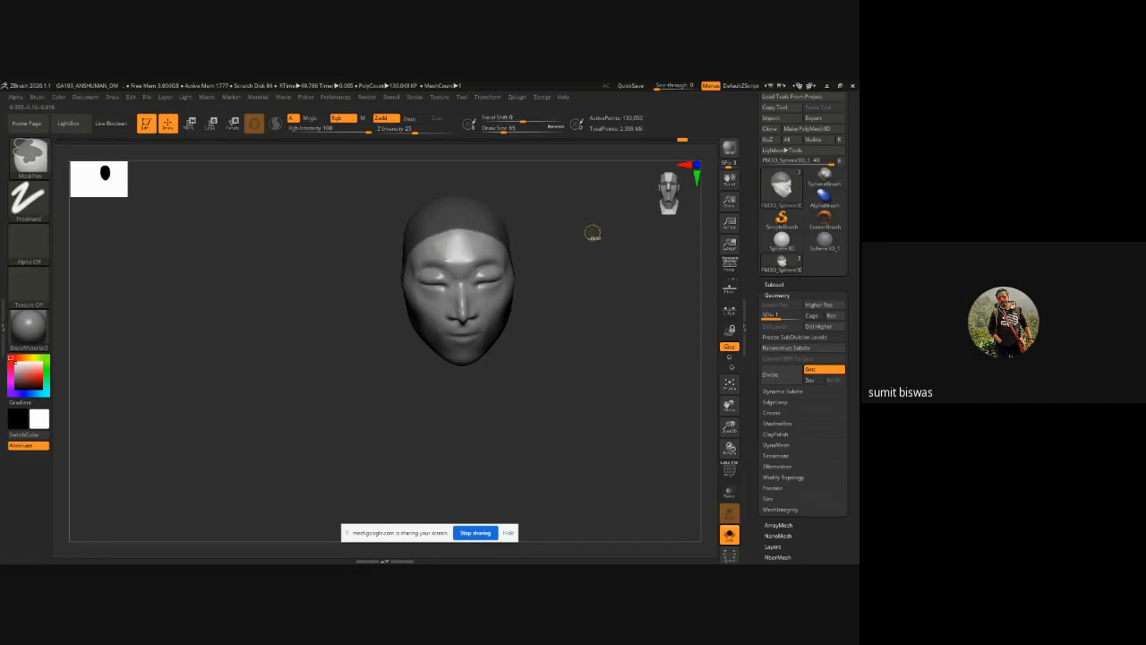
pyautogui.keyDown('shift'); pyautogui.moveTo(594, 233); pyautogui.dragTo(545, 233); pyautogui.keyUp('shift')
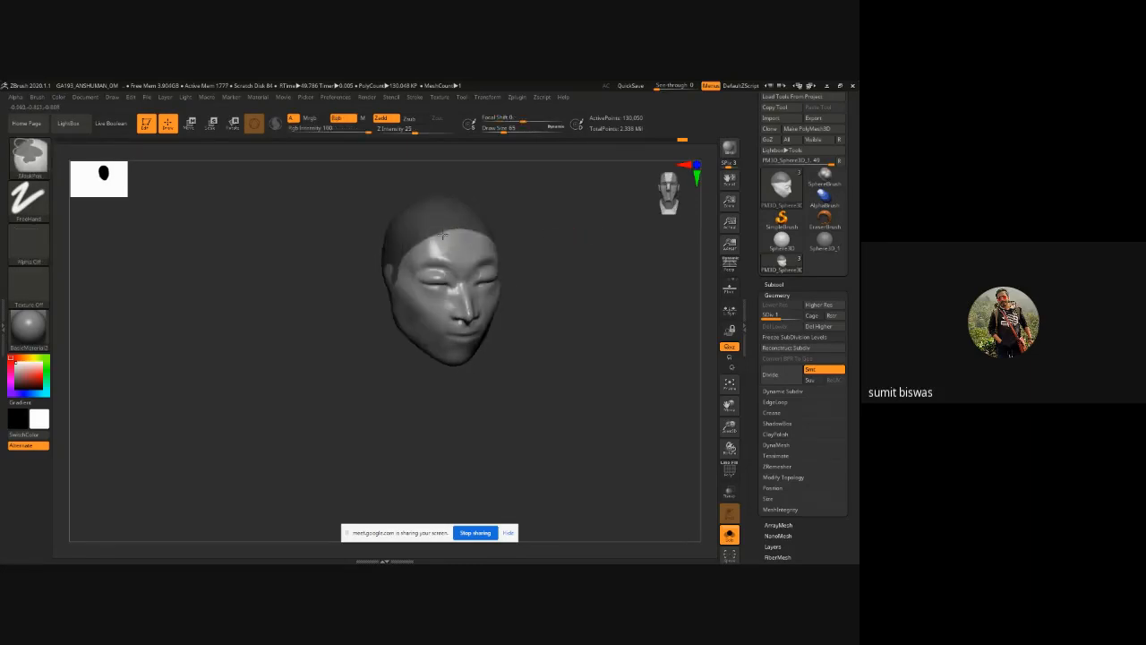
pyautogui.keyDown('ctrl'); pyautogui.keyDown('alt'); pyautogui.moveTo(431, 236); pyautogui.dragTo(417, 244); pyautogui.keyUp('alt'); pyautogui.keyUp('ctrl')
pyautogui.moveTo(576, 242); pyautogui.dragTo(546, 252)
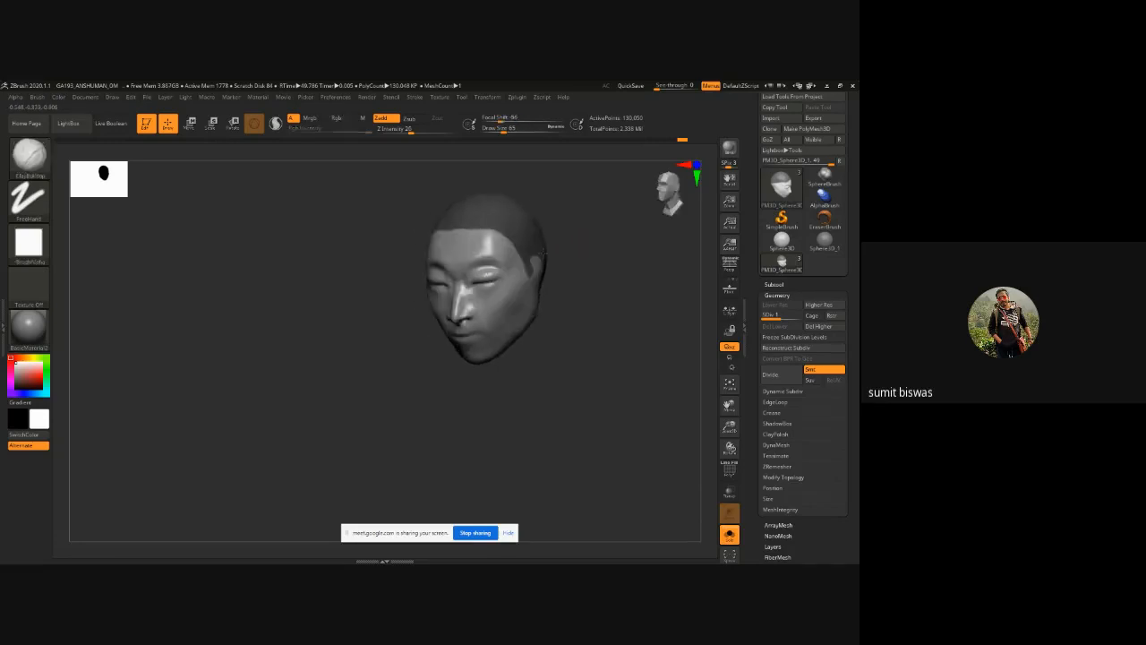
pyautogui.keyDown('alt'); pyautogui.moveTo(617, 279); pyautogui.dragTo(527, 266); pyautogui.keyUp('alt')
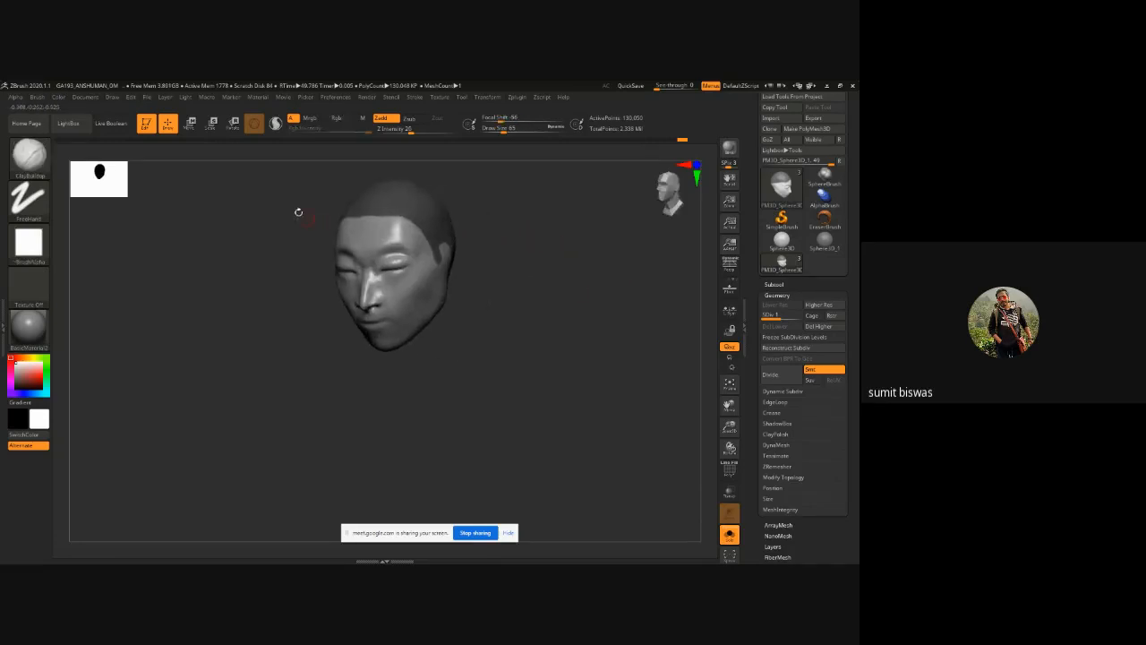
# Step: Turn the head upside down and grow fibers on the masked scalp from the plain black LightBox fiber preset
pyautogui.moveTo(430, 395); pyautogui.dragTo(363, 218)
pyautogui.moveTo(351, 368); pyautogui.dragTo(346, 260)
pyautogui.click(76, 122)
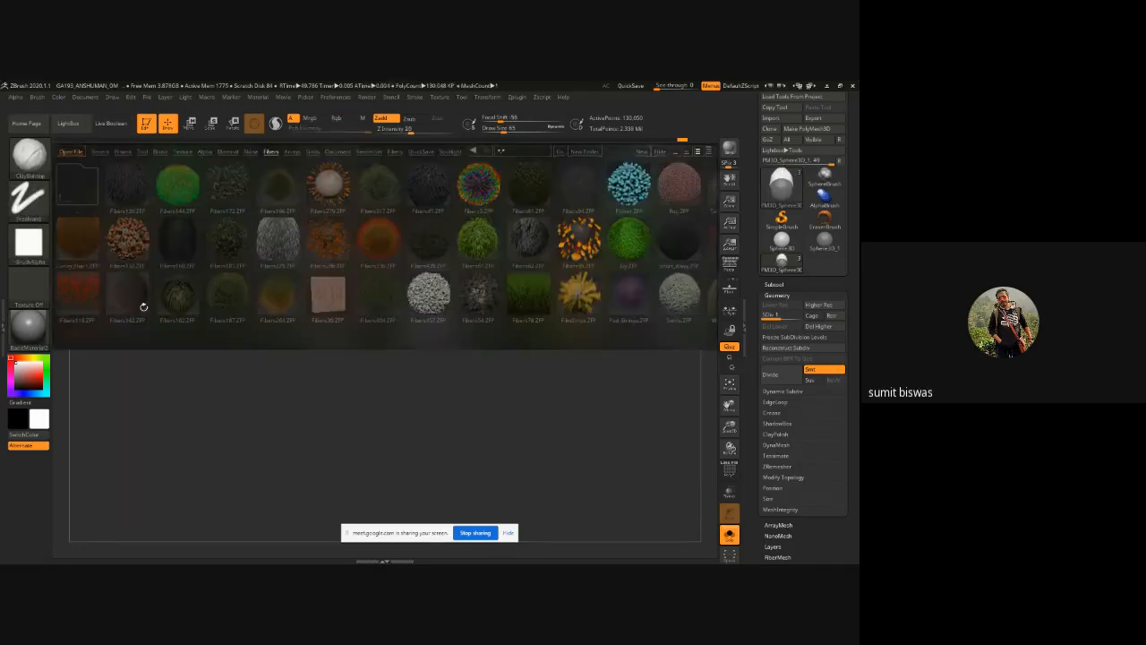
pyautogui.doubleClick(177, 237)
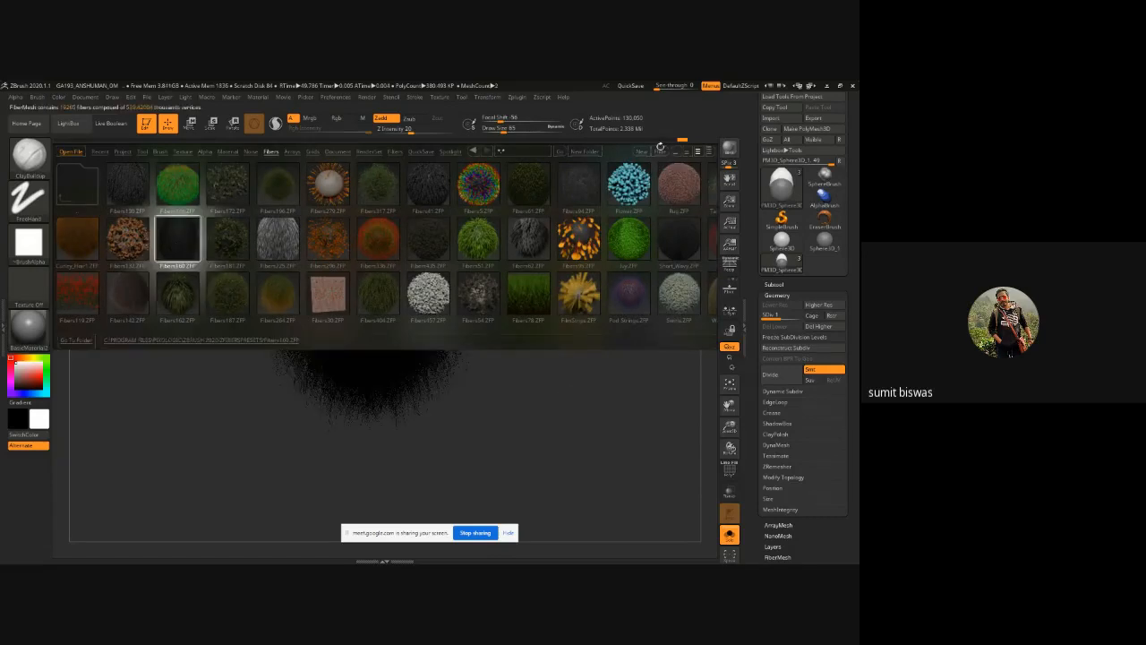
pyautogui.click(661, 150)
pyautogui.moveTo(542, 292); pyautogui.dragTo(609, 299)
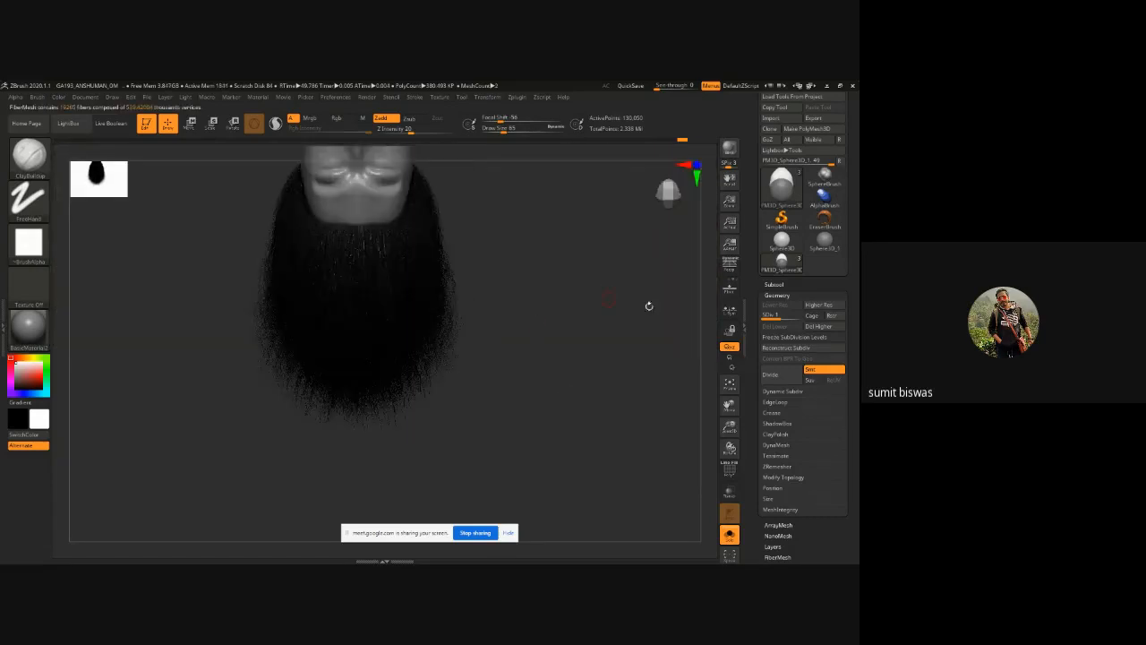
# Step: Accept the previewed FiberMesh as a new subtool and activate Fast Preview rendering
pyautogui.click(778, 295)
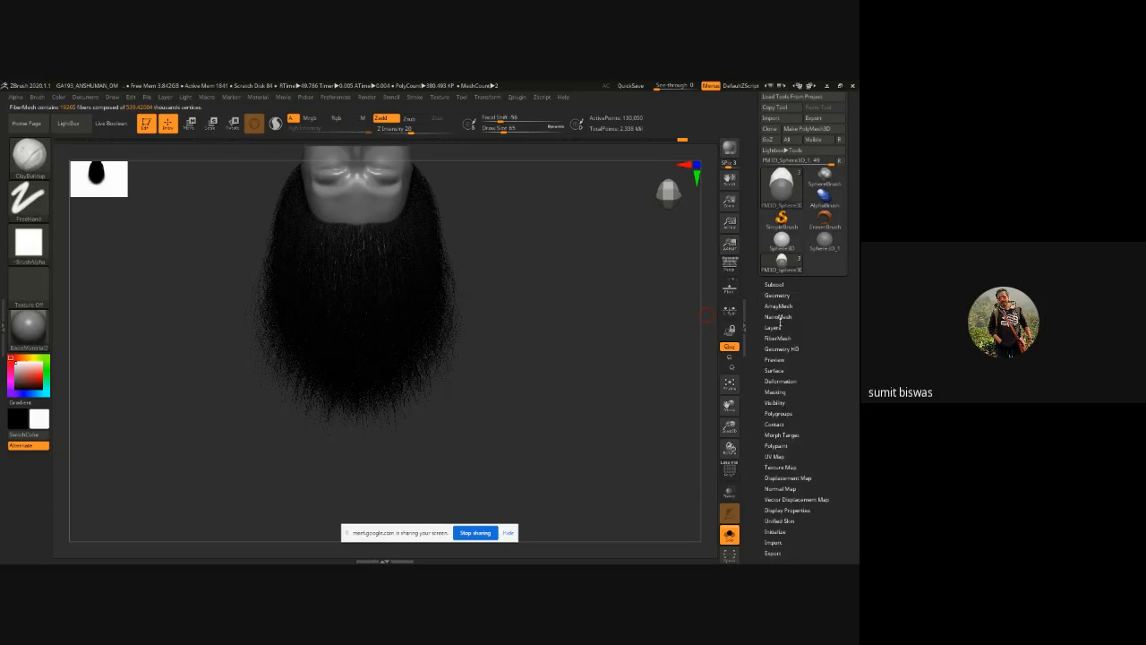
pyautogui.click(777, 337)
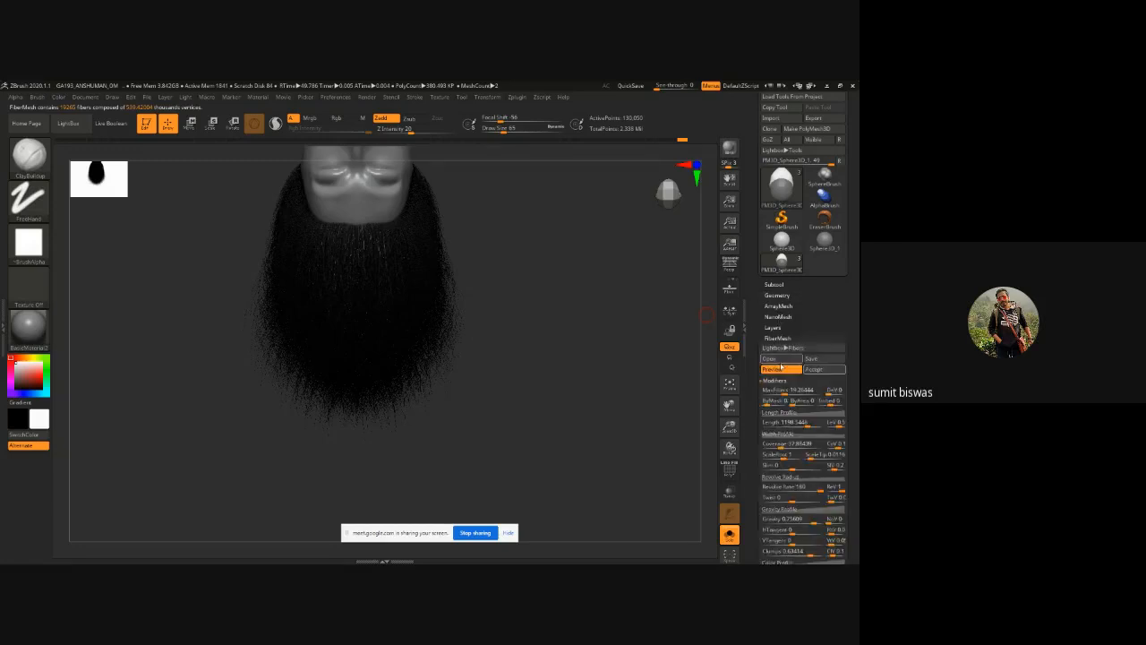
pyautogui.click(817, 370)
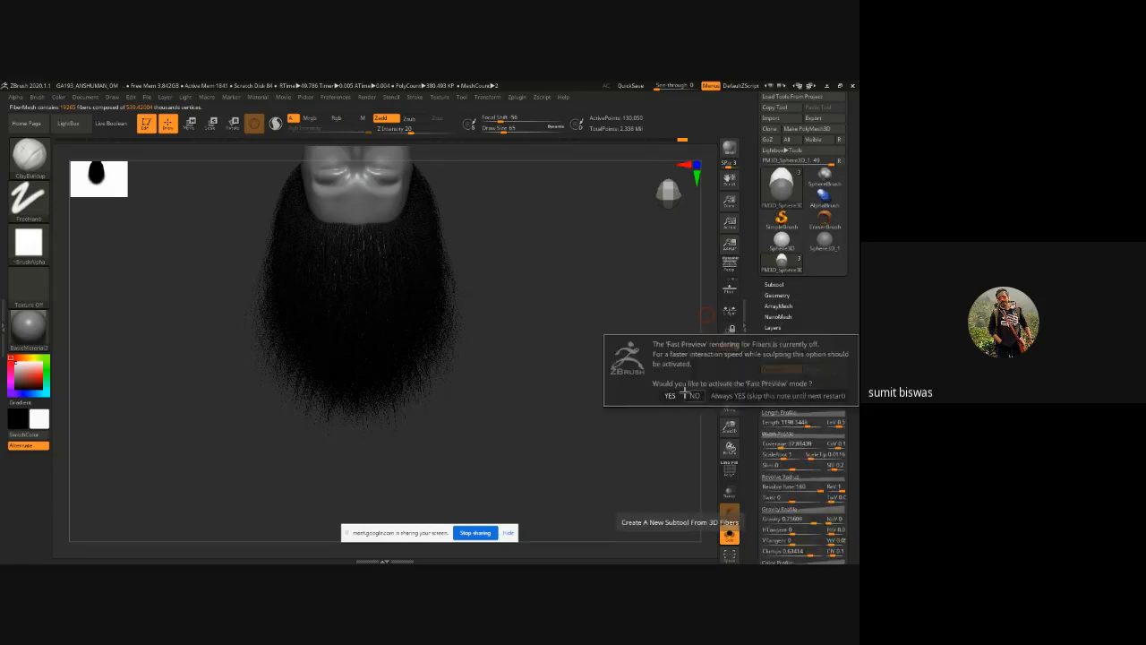
pyautogui.click(670, 392)
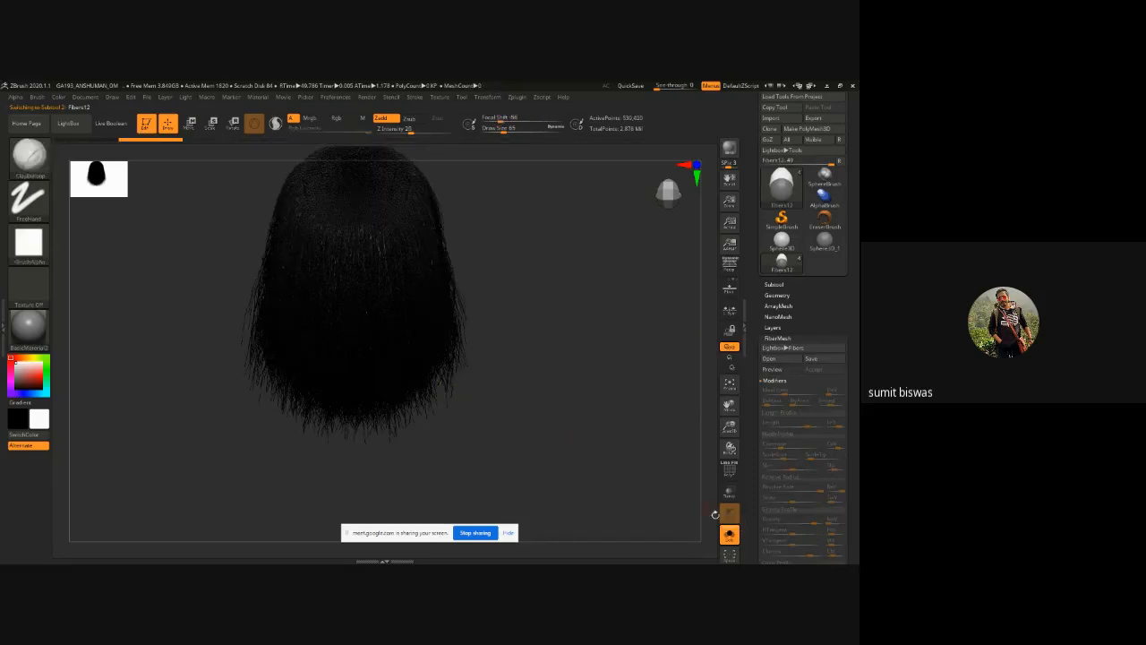
# Step: Turn off Solo mode and delete the old fiber subtools so only the head and the newly grown fibers remain
pyautogui.click(729, 535)
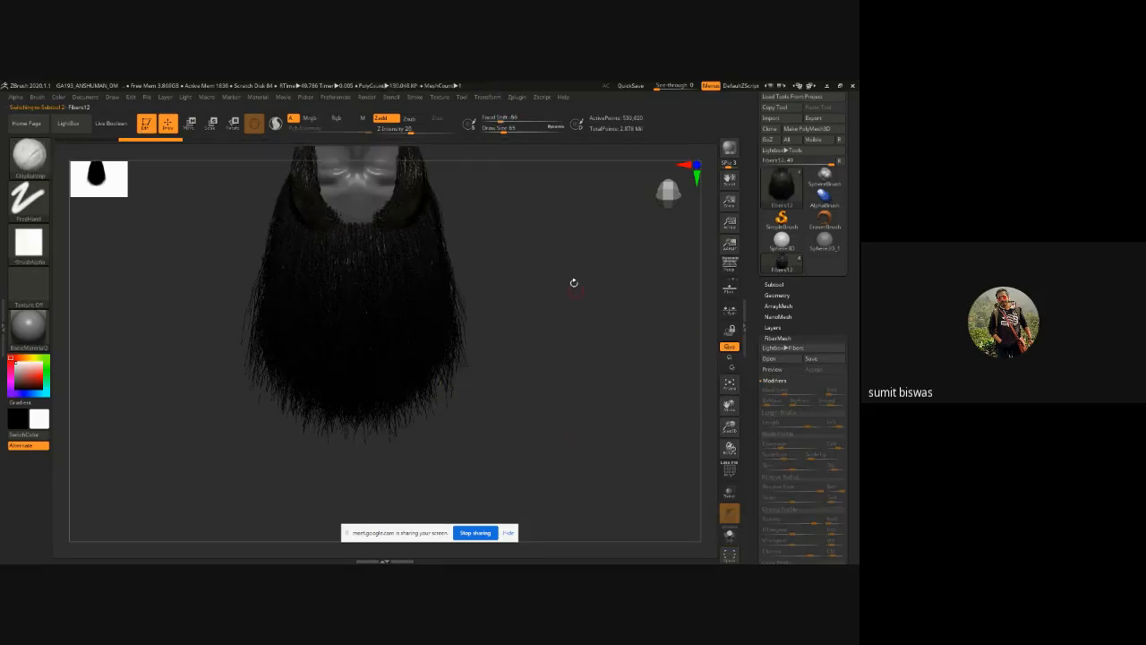
pyautogui.moveTo(574, 282); pyautogui.dragTo(714, 326)
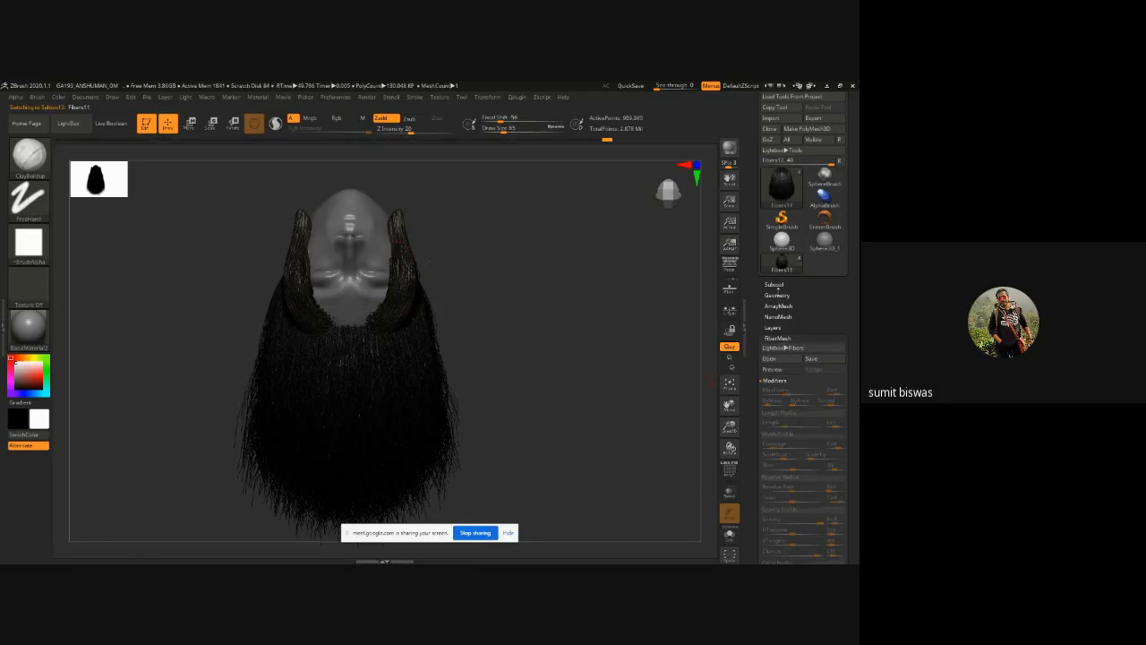
pyautogui.click(776, 285)
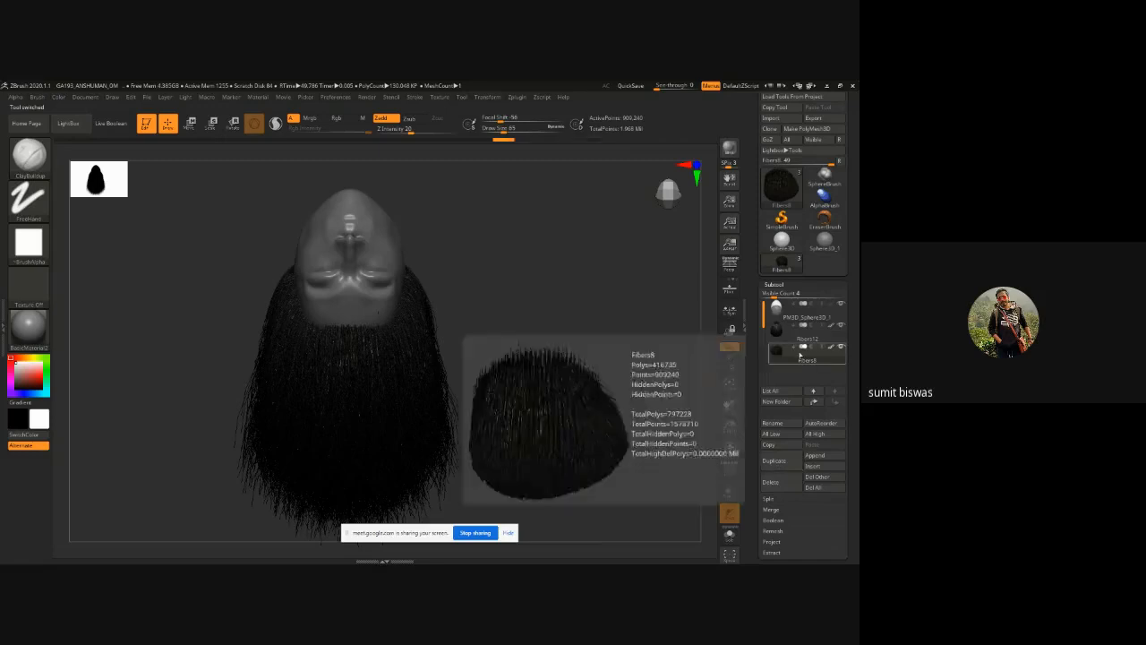
pyautogui.click(781, 484)
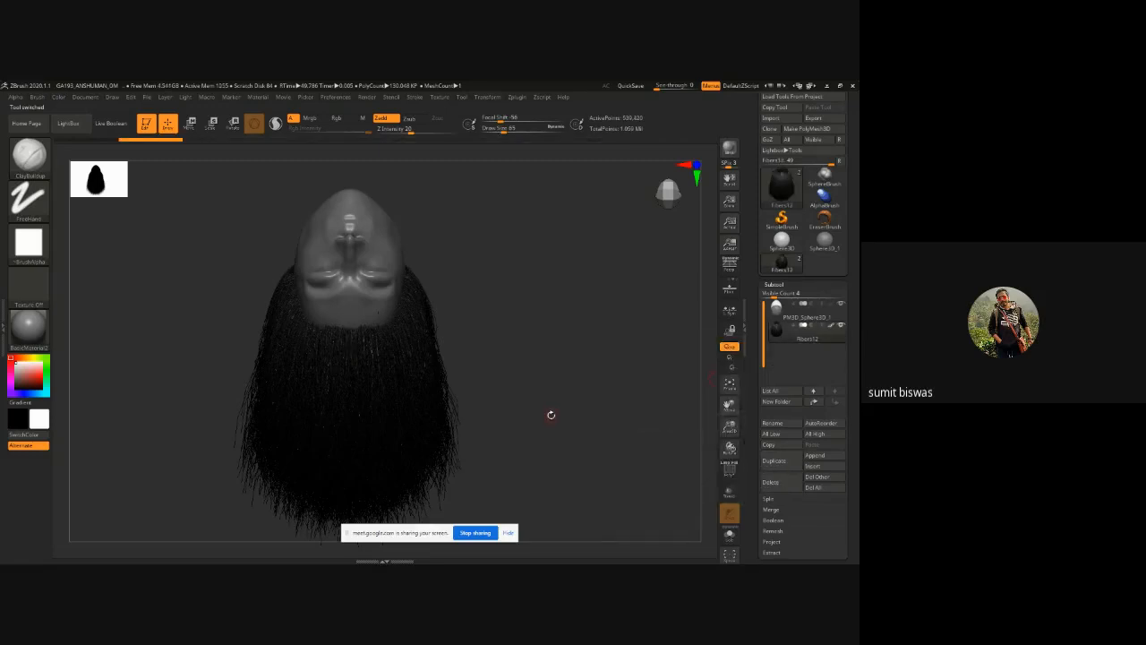
# Step: Turn the head upright, make the new fiber subtool active and choose the Move brush with a very large draw size
pyautogui.moveTo(551, 415); pyautogui.dragTo(462, 303)
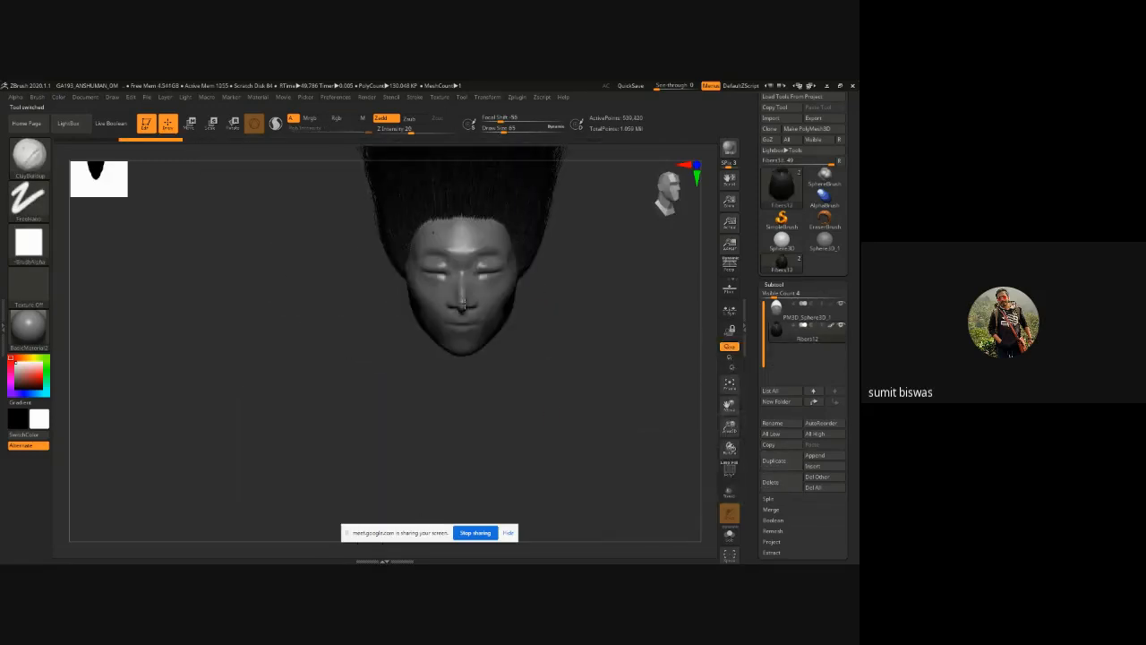
pyautogui.keyDown('alt'); pyautogui.moveTo(596, 320); pyautogui.dragTo(508, 416); pyautogui.keyUp('alt')
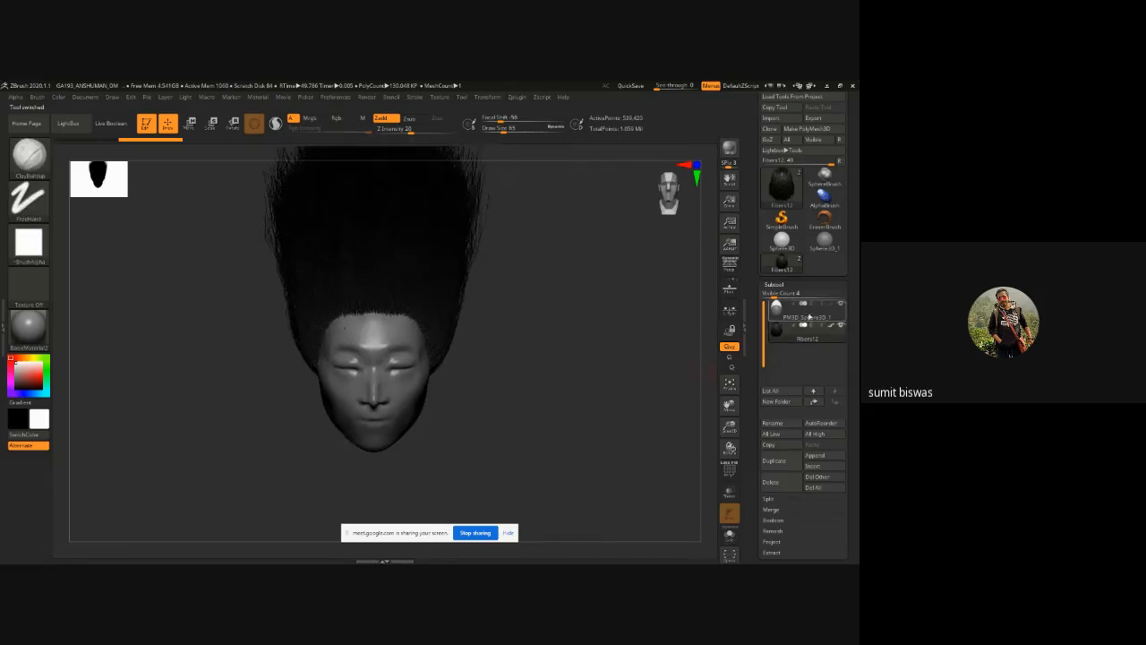
pyautogui.click(809, 317)
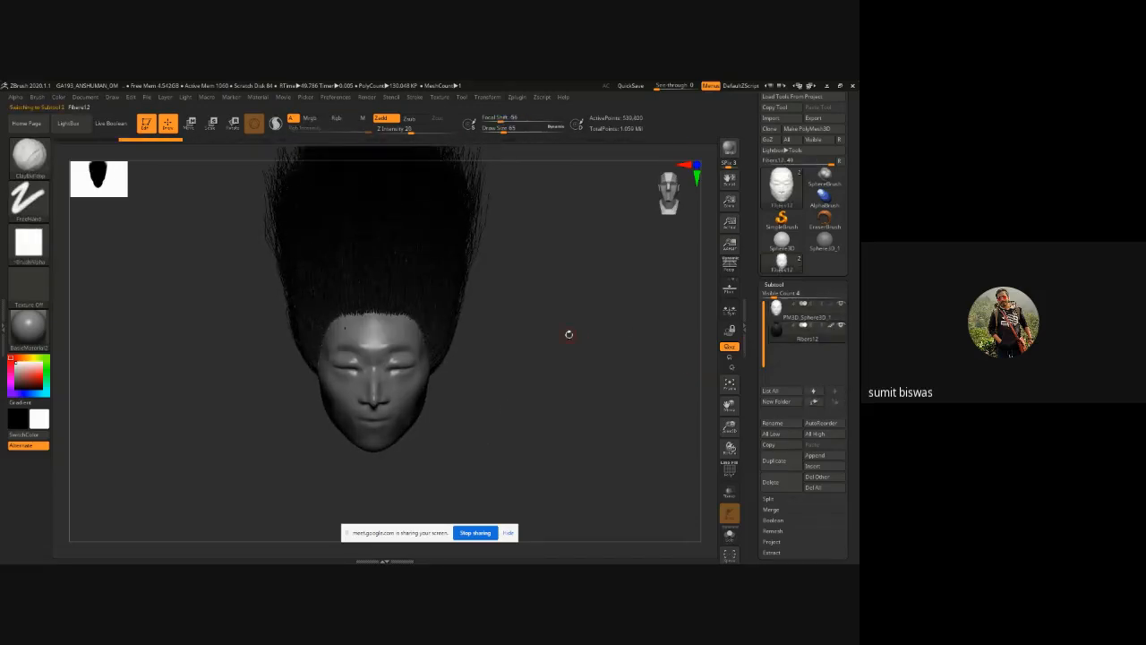
pyautogui.press('b')
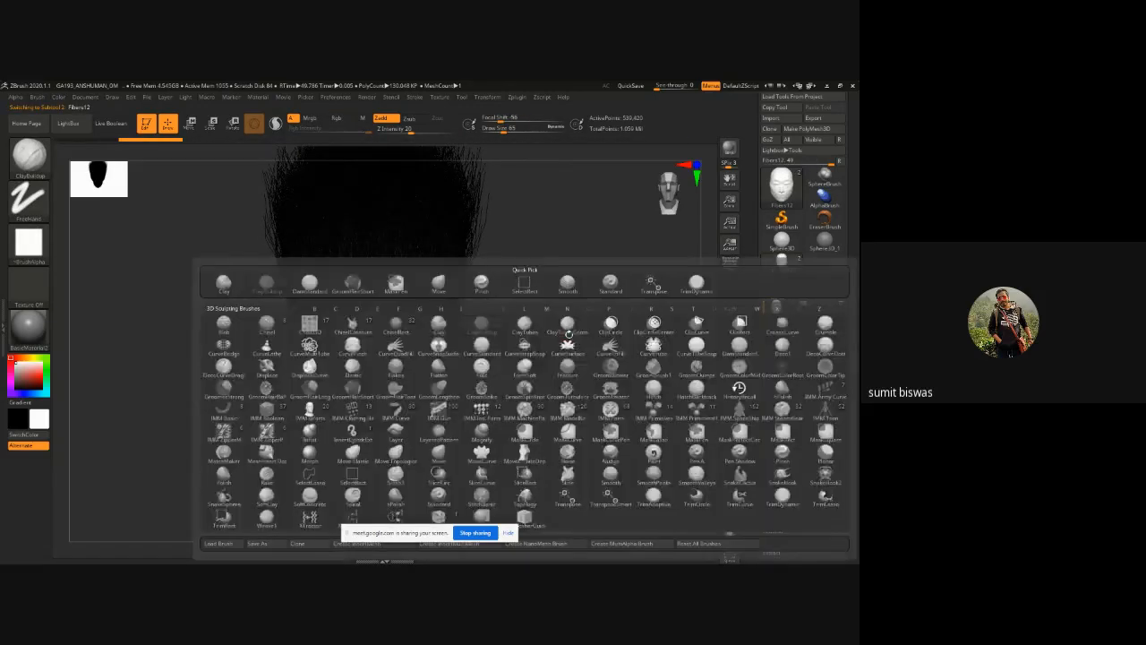
pyautogui.press('m')
pyautogui.press('t')
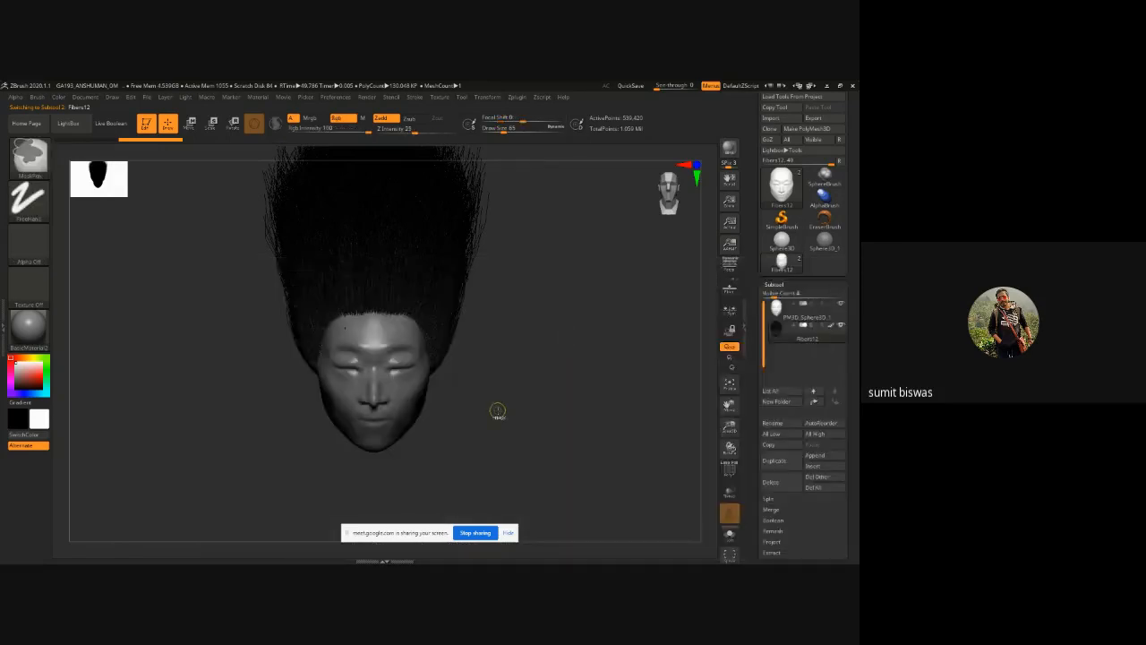
pyautogui.keyDown('ctrl'); pyautogui.moveTo(498, 410); pyautogui.dragTo(353, 317, button='right'); pyautogui.keyUp('ctrl')
pyautogui.moveTo(389, 217)
pyautogui.keyDown('alt'); pyautogui.mouseDown(button='right')
pyautogui.moveTo(377, 325)
pyautogui.moveTo(475, 446)
pyautogui.mouseUp(button='right'); pyautogui.keyUp('alt')
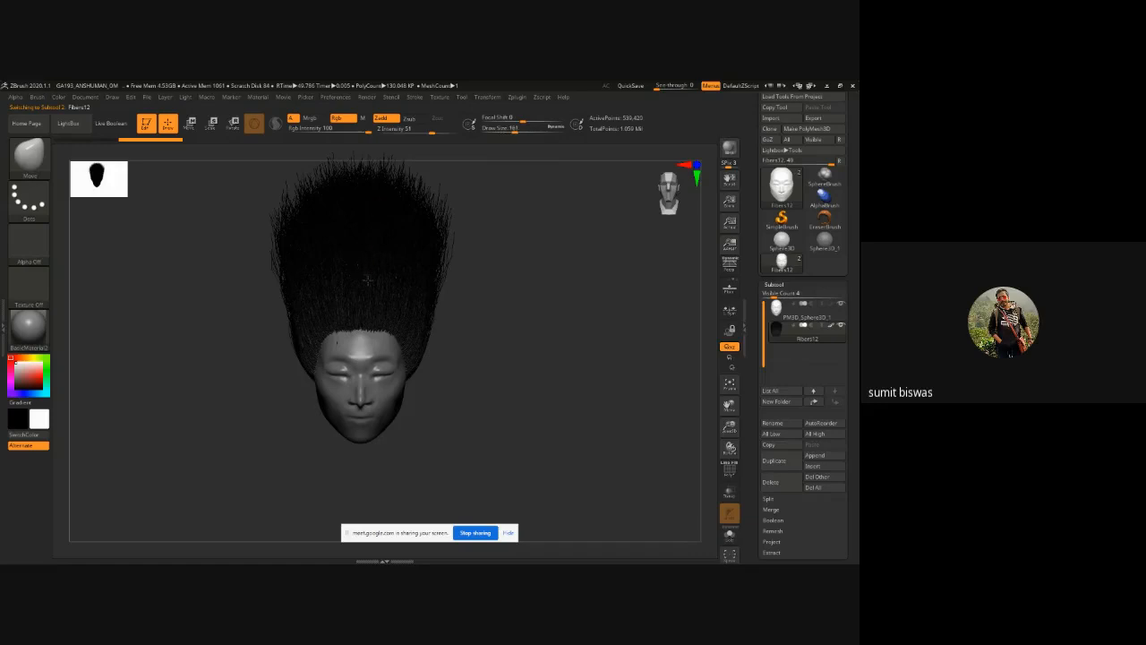
pyautogui.press(']')
pyautogui.press('space')
pyautogui.moveTo(400, 266); pyautogui.dragTo(418, 266)
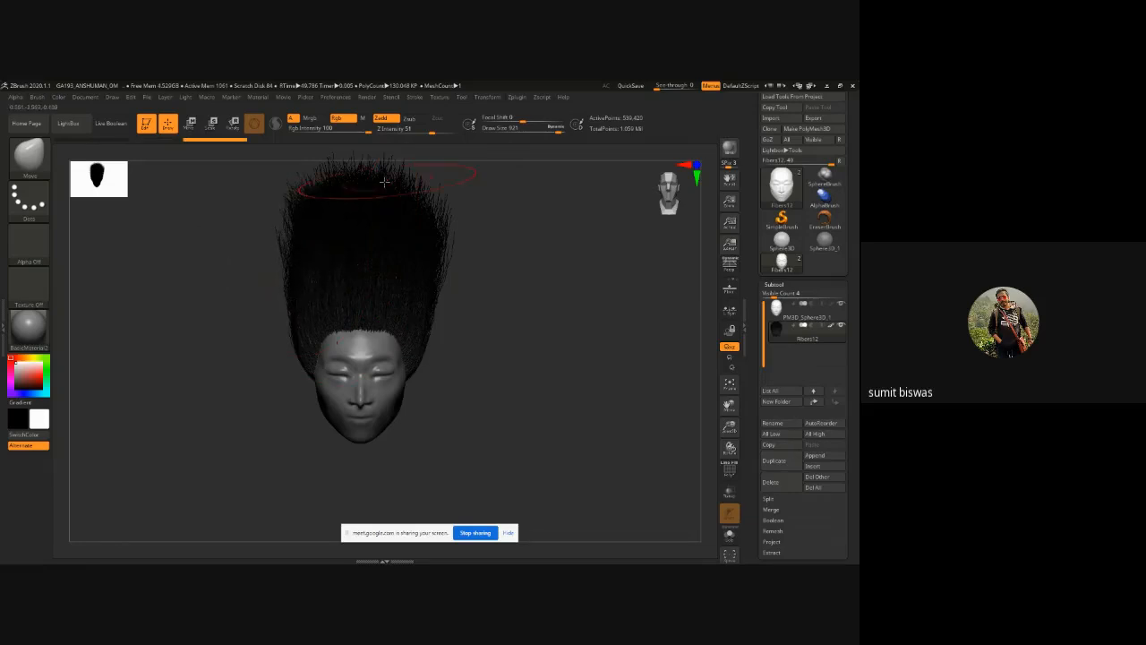
# Step: Pull the upright hair inward from the front and sides to gather it into a tapered tuft above the head
pyautogui.moveTo(384, 182); pyautogui.dragTo(417, 179)
pyautogui.moveTo(327, 194); pyautogui.dragTo(348, 184)
pyautogui.moveTo(297, 235)
pyautogui.mouseDown()
pyautogui.moveTo(319, 231)
pyautogui.moveTo(343, 176)
pyautogui.mouseUp()
pyautogui.moveTo(300, 215); pyautogui.dragTo(322, 199)
pyautogui.moveTo(276, 233)
pyautogui.mouseDown()
pyautogui.moveTo(318, 210)
pyautogui.moveTo(317, 227)
pyautogui.moveTo(332, 224)
pyautogui.mouseUp()
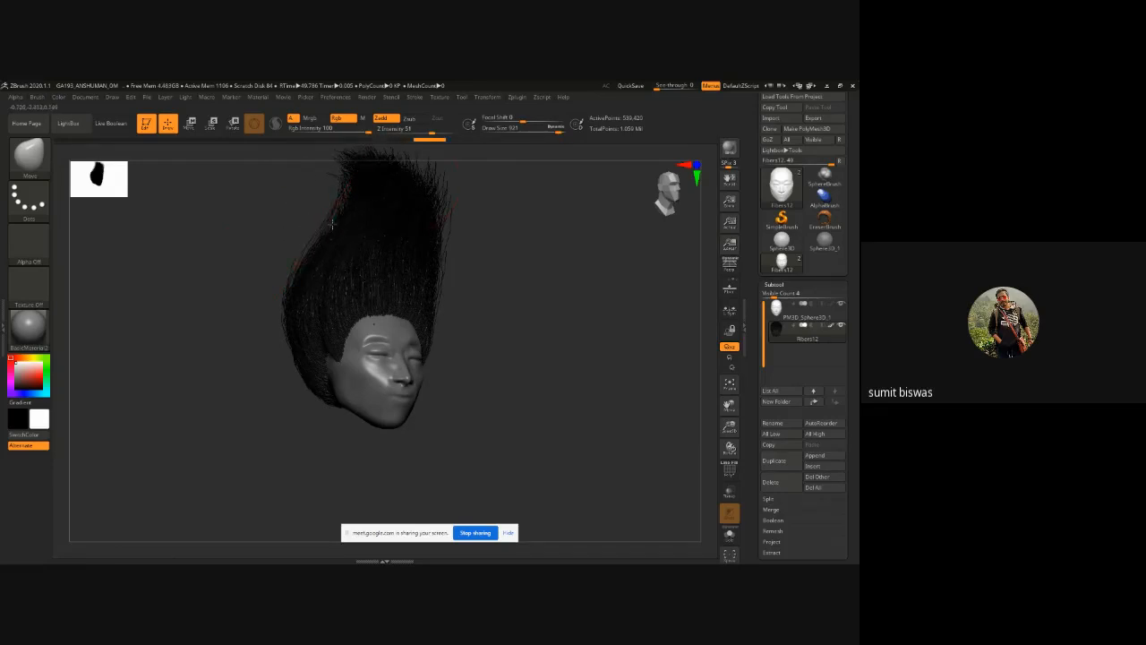
pyautogui.moveTo(489, 225)
pyautogui.mouseDown()
pyautogui.moveTo(492, 248)
pyautogui.moveTo(568, 248)
pyautogui.mouseUp()
pyautogui.moveTo(398, 202)
pyautogui.mouseDown()
pyautogui.moveTo(329, 202)
pyautogui.moveTo(349, 215)
pyautogui.moveTo(323, 218)
pyautogui.mouseUp()
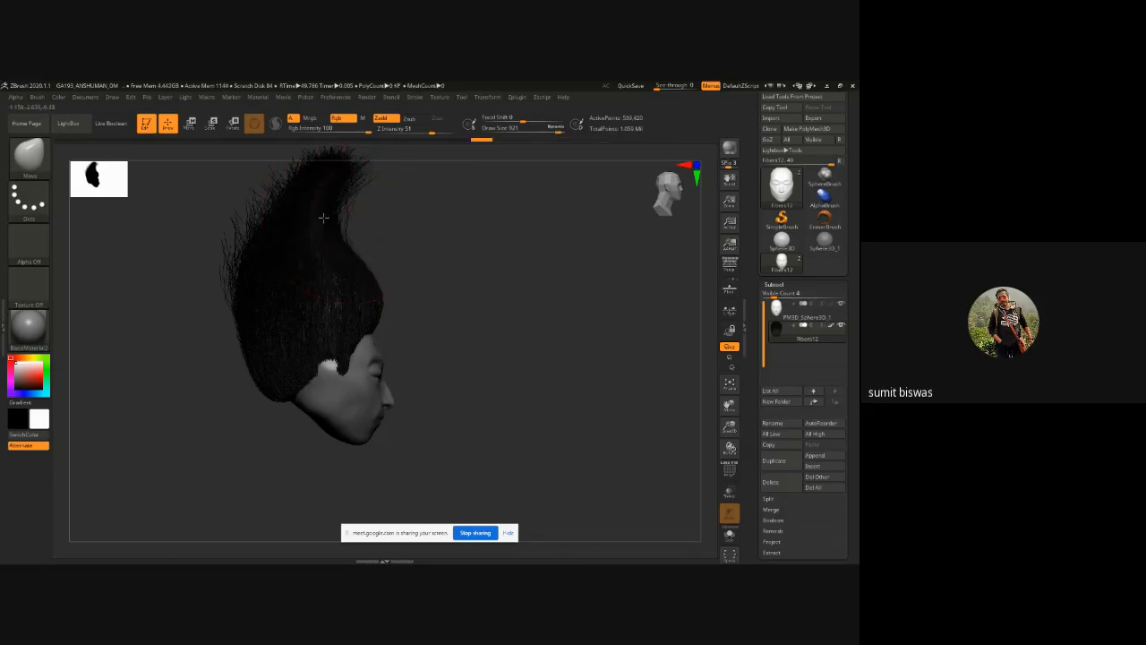
pyautogui.moveTo(224, 244); pyautogui.dragTo(262, 224)
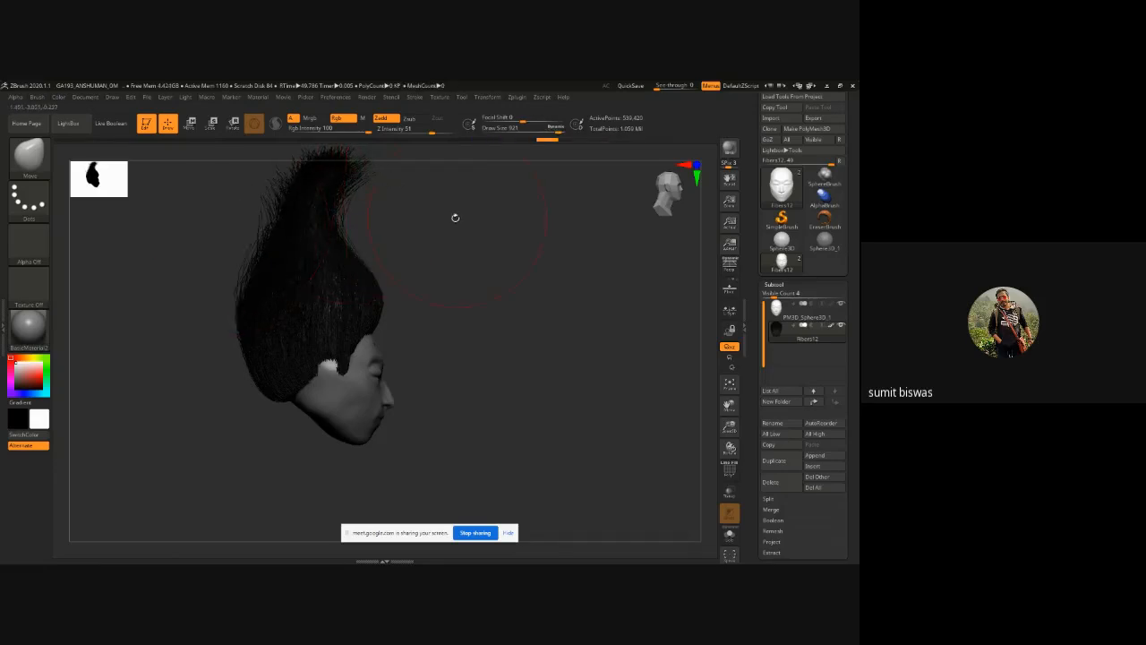
pyautogui.moveTo(454, 218)
pyautogui.mouseDown()
pyautogui.moveTo(266, 231)
pyautogui.moveTo(244, 200)
pyautogui.moveTo(182, 228)
pyautogui.mouseUp()
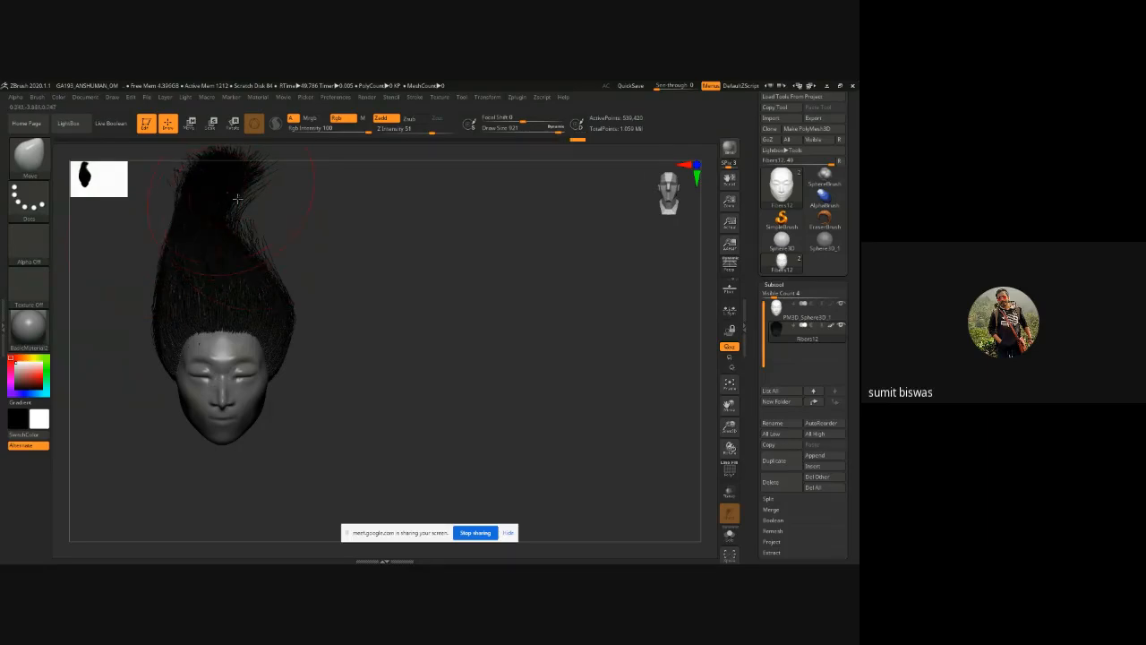
# Step: Lean the gathered tuft toward the head's right side and draw in the loose fibers along the opposite edge
pyautogui.keyDown('alt'); pyautogui.moveTo(330, 236); pyautogui.dragTo(385, 239); pyautogui.keyUp('alt')
pyautogui.moveTo(260, 178); pyautogui.dragTo(161, 197)
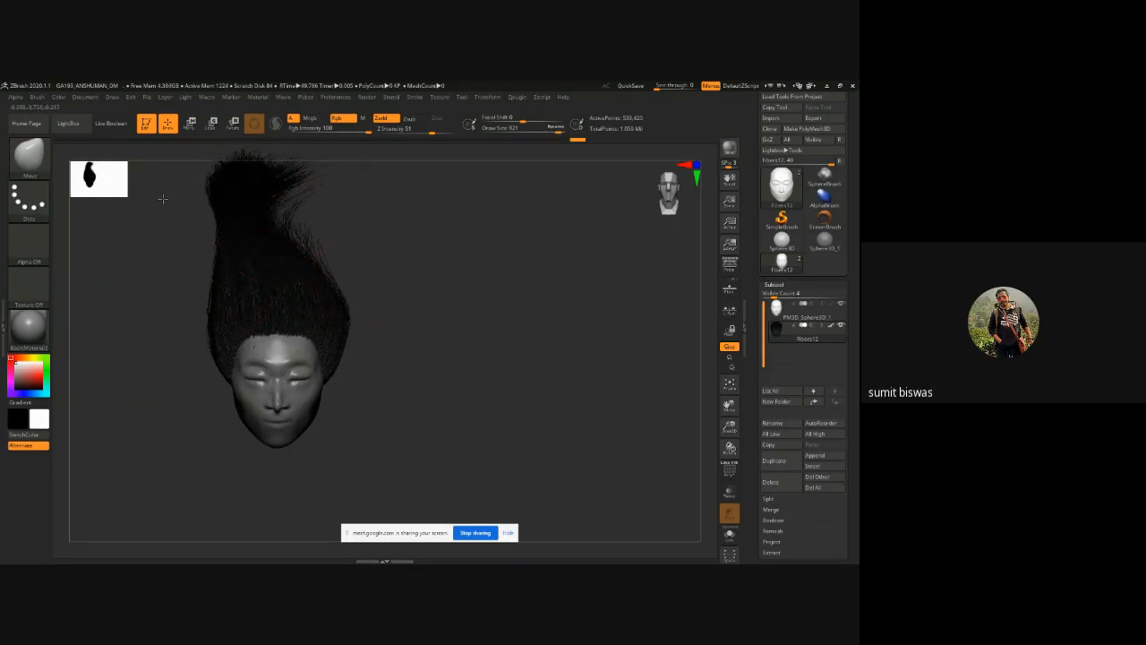
pyautogui.moveTo(264, 183)
pyautogui.mouseDown()
pyautogui.moveTo(211, 179)
pyautogui.moveTo(254, 172)
pyautogui.moveTo(241, 175)
pyautogui.mouseUp()
pyautogui.moveTo(307, 239); pyautogui.dragTo(255, 198)
pyautogui.keyDown('shift'); pyautogui.moveTo(358, 230); pyautogui.dragTo(302, 241); pyautogui.keyUp('shift')
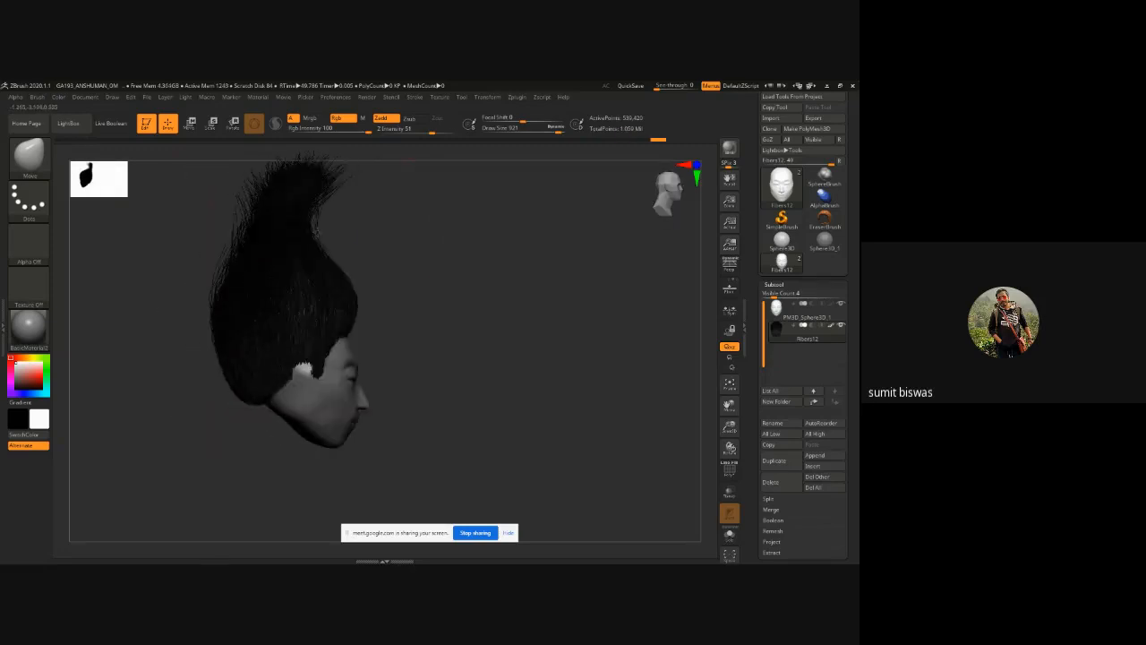
pyautogui.keyDown('shift'); pyautogui.moveTo(374, 212); pyautogui.dragTo(296, 284); pyautogui.keyUp('shift')
pyautogui.moveTo(296, 242); pyautogui.dragTo(278, 231)
pyautogui.moveTo(366, 225); pyautogui.dragTo(430, 224)
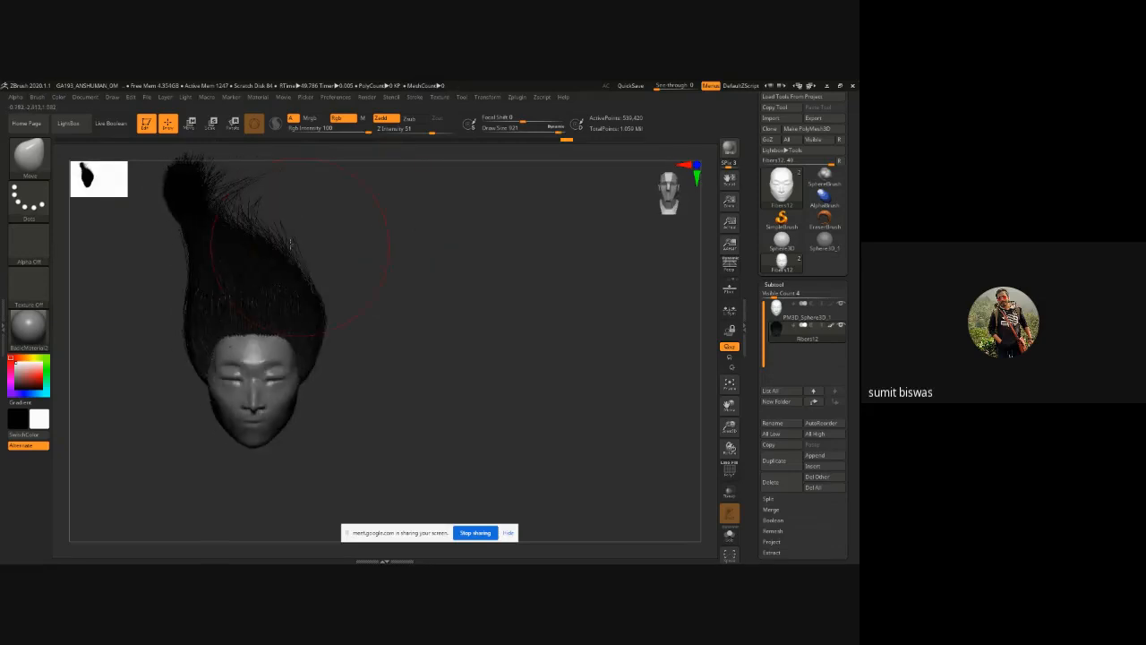
pyautogui.moveTo(266, 237); pyautogui.dragTo(224, 244)
pyautogui.moveTo(298, 280)
pyautogui.mouseDown()
pyautogui.moveTo(276, 265)
pyautogui.moveTo(285, 258)
pyautogui.mouseUp()
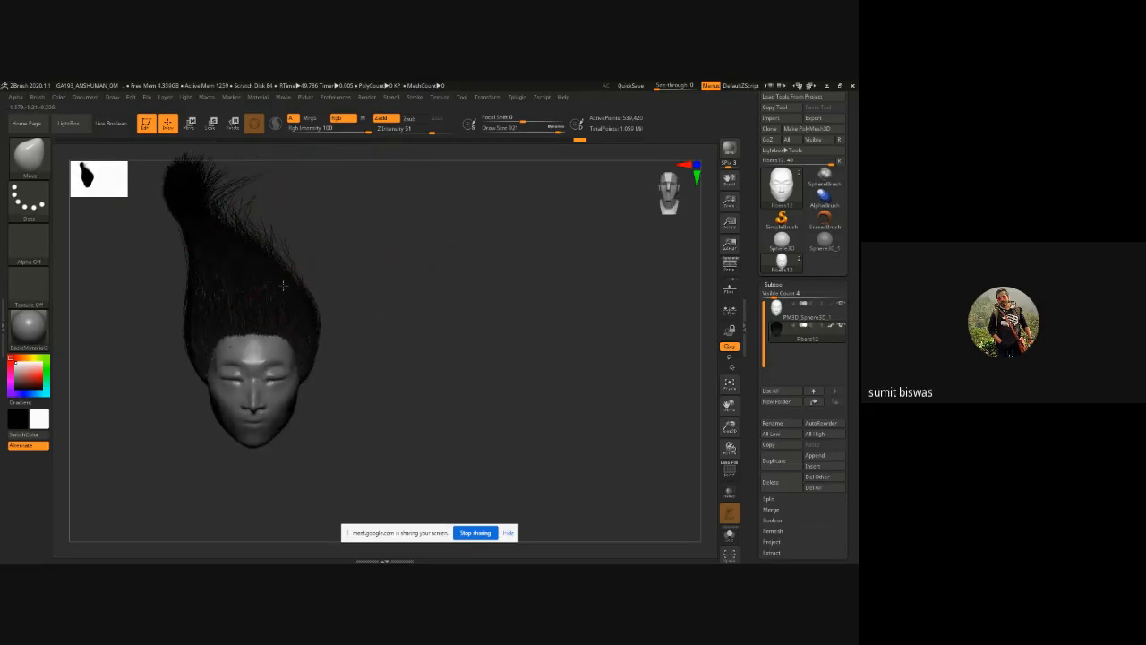
pyautogui.moveTo(311, 300)
pyautogui.mouseDown()
pyautogui.moveTo(295, 276)
pyautogui.moveTo(277, 291)
pyautogui.moveTo(296, 286)
pyautogui.mouseUp()
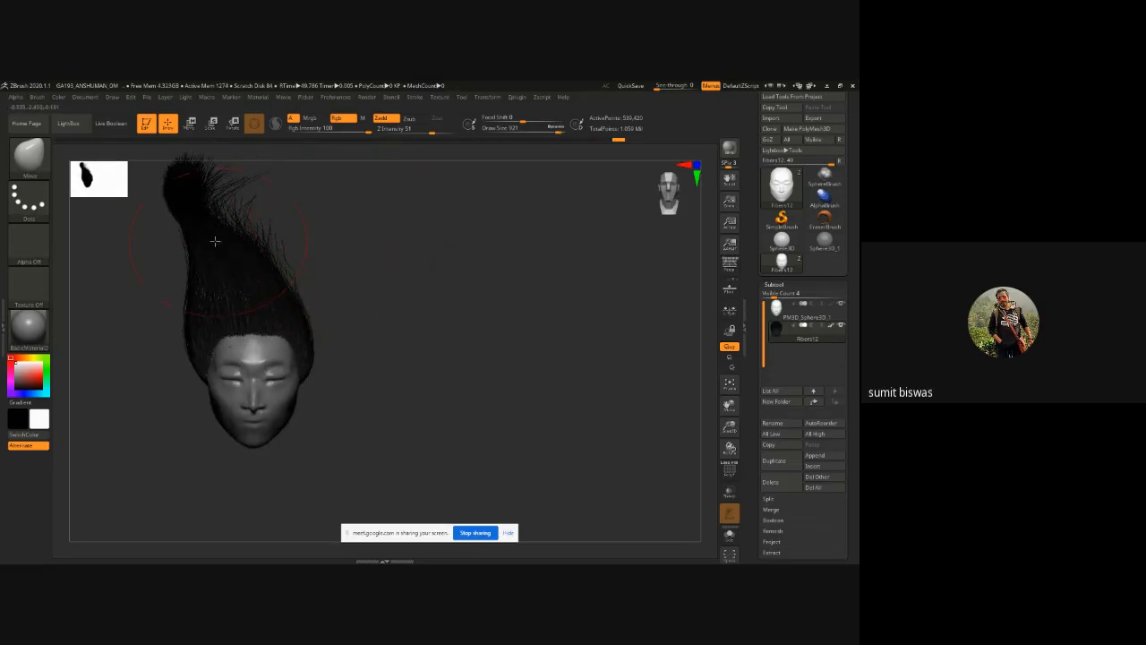
# Step: Bend the tuft outward past the head's right side, shaping the sweep from both the front and the back
pyautogui.moveTo(191, 249)
pyautogui.mouseDown()
pyautogui.moveTo(179, 240)
pyautogui.moveTo(182, 211)
pyautogui.moveTo(219, 192)
pyautogui.moveTo(205, 179)
pyautogui.moveTo(106, 255)
pyautogui.mouseUp()
pyautogui.moveTo(153, 223)
pyautogui.mouseDown()
pyautogui.moveTo(121, 240)
pyautogui.moveTo(115, 210)
pyautogui.mouseUp()
pyautogui.moveTo(141, 263); pyautogui.dragTo(114, 270)
pyautogui.moveTo(183, 273); pyautogui.dragTo(150, 298)
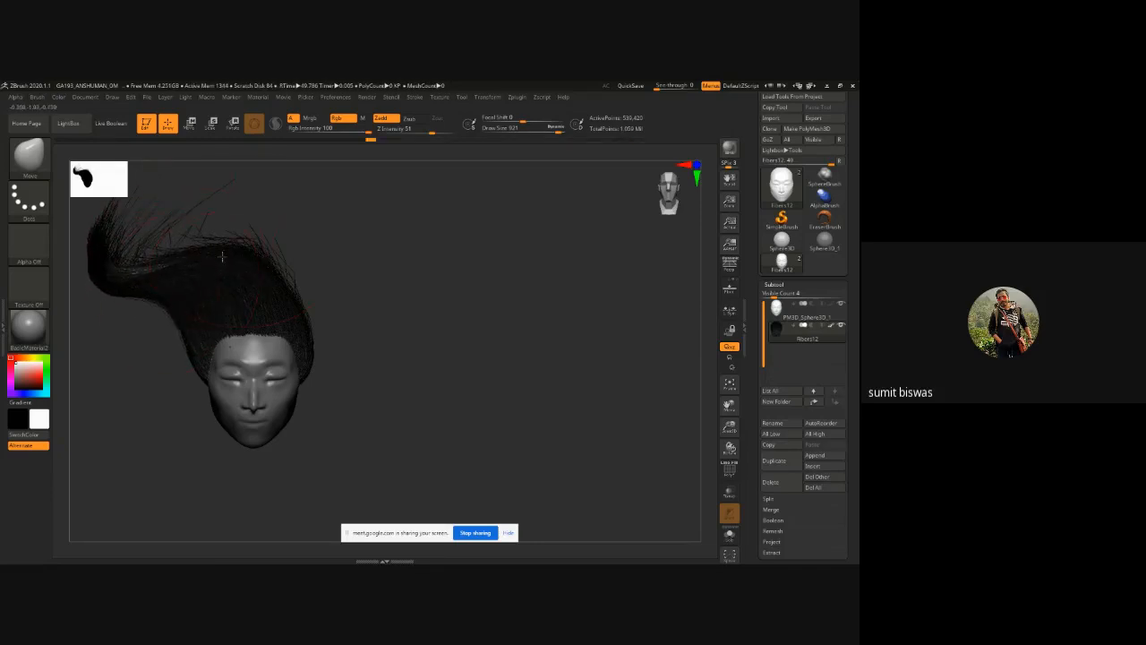
pyautogui.moveTo(99, 248); pyautogui.dragTo(100, 267)
pyautogui.moveTo(223, 210)
pyautogui.mouseDown()
pyautogui.moveTo(207, 220)
pyautogui.moveTo(255, 239)
pyautogui.moveTo(243, 254)
pyautogui.mouseUp()
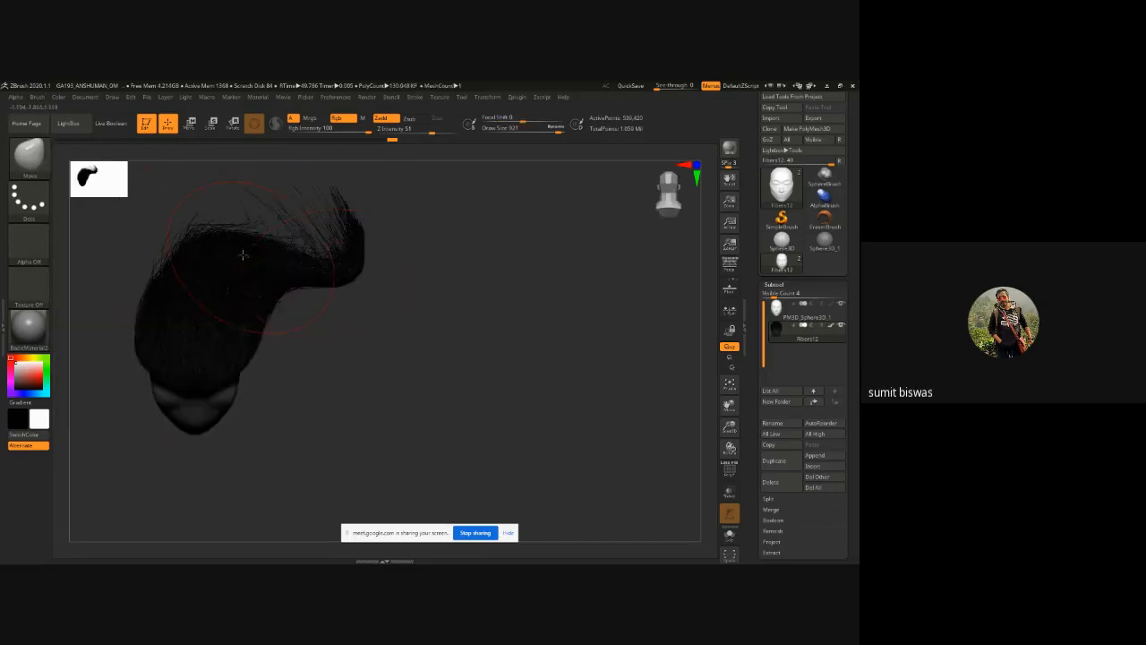
pyautogui.moveTo(327, 258); pyautogui.dragTo(340, 267)
pyautogui.moveTo(288, 240)
pyautogui.mouseDown()
pyautogui.moveTo(295, 222)
pyautogui.moveTo(335, 201)
pyautogui.moveTo(334, 245)
pyautogui.moveTo(345, 240)
pyautogui.mouseUp()
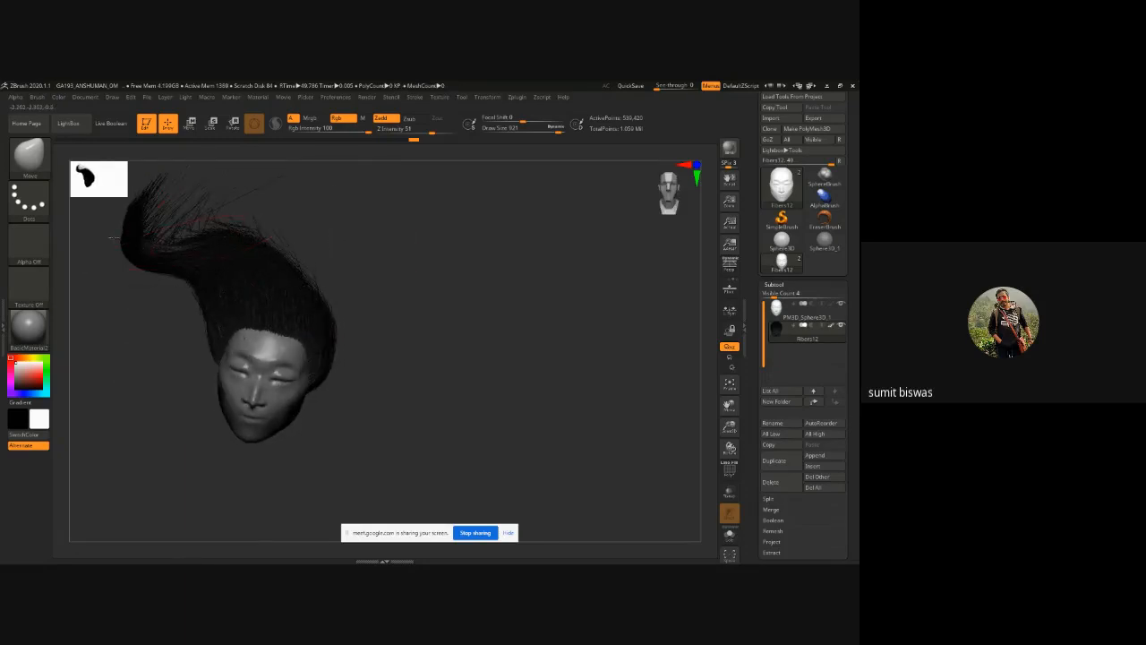
# Step: Bring the swept hair down beside the face on the head's right side, smoothing its upper curve
pyautogui.moveTo(114, 237); pyautogui.dragTo(118, 260)
pyautogui.moveTo(216, 224)
pyautogui.keyDown('shift'); pyautogui.mouseDown()
pyautogui.moveTo(165, 224)
pyautogui.moveTo(144, 278)
pyautogui.mouseUp(); pyautogui.keyUp('shift')
pyautogui.moveTo(218, 257)
pyautogui.mouseDown()
pyautogui.moveTo(159, 270)
pyautogui.moveTo(95, 312)
pyautogui.moveTo(92, 361)
pyautogui.moveTo(120, 367)
pyautogui.mouseUp()
pyautogui.moveTo(177, 286); pyautogui.dragTo(184, 299)
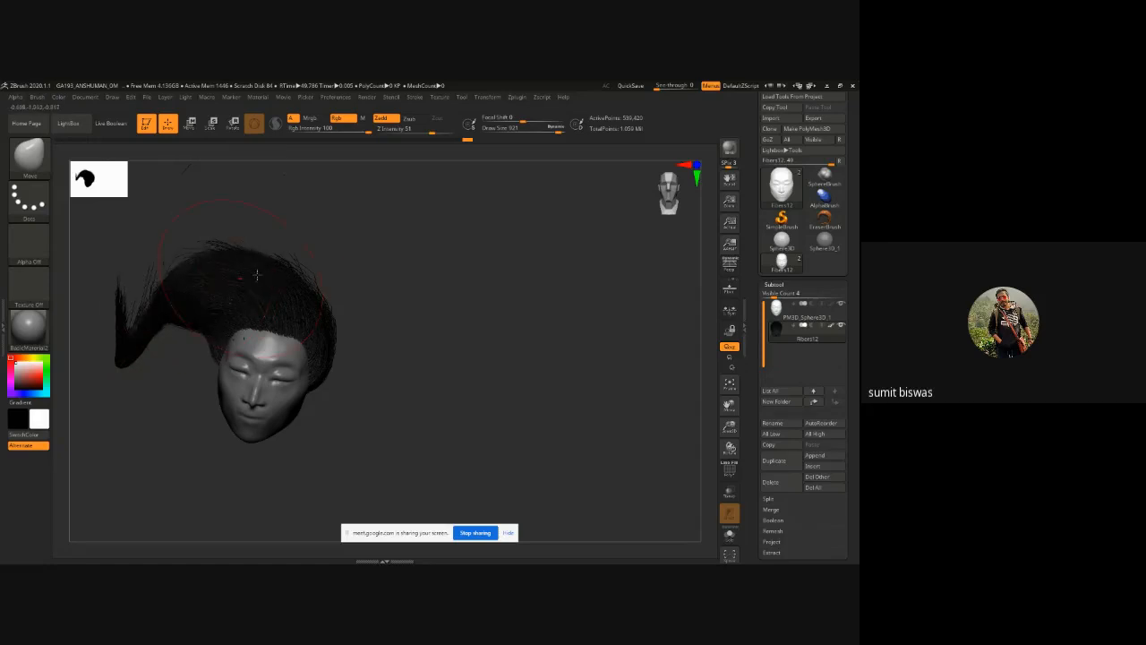
pyautogui.moveTo(325, 285); pyautogui.dragTo(342, 288)
pyautogui.moveTo(180, 292); pyautogui.dragTo(178, 326)
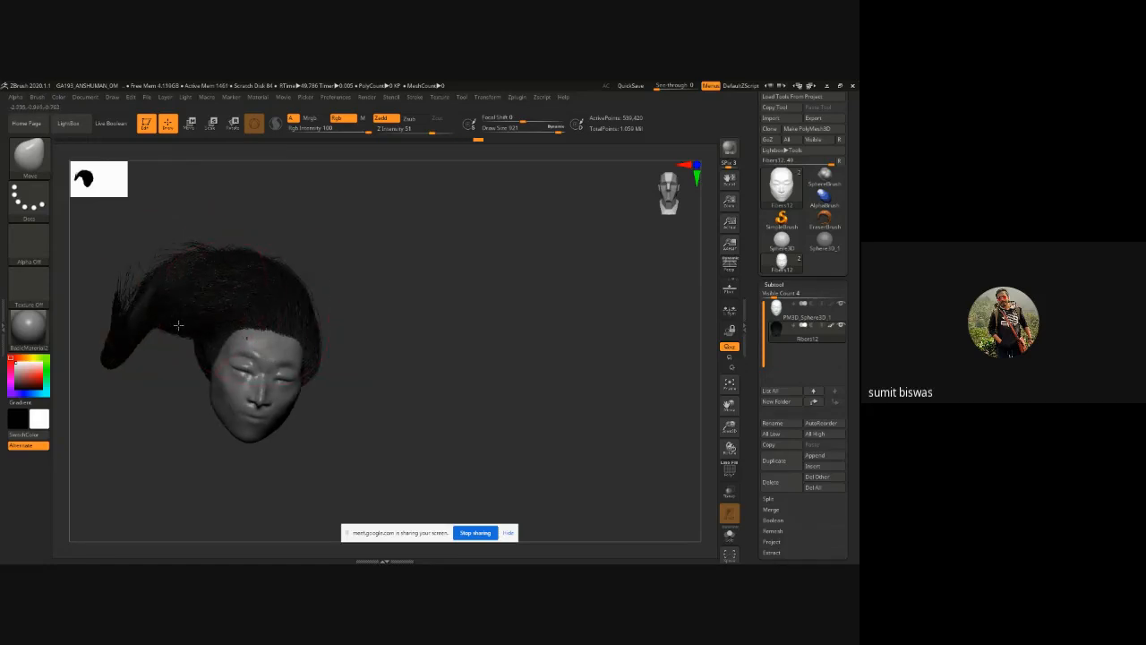
pyautogui.moveTo(108, 337)
pyautogui.mouseDown()
pyautogui.moveTo(117, 359)
pyautogui.moveTo(154, 344)
pyautogui.mouseUp()
pyautogui.moveTo(158, 265)
pyautogui.keyDown('shift'); pyautogui.mouseDown()
pyautogui.moveTo(217, 248)
pyautogui.moveTo(281, 257)
pyautogui.moveTo(223, 256)
pyautogui.moveTo(131, 313)
pyautogui.moveTo(110, 379)
pyautogui.moveTo(153, 359)
pyautogui.moveTo(128, 349)
pyautogui.moveTo(148, 394)
pyautogui.mouseUp(); pyautogui.keyUp('shift')
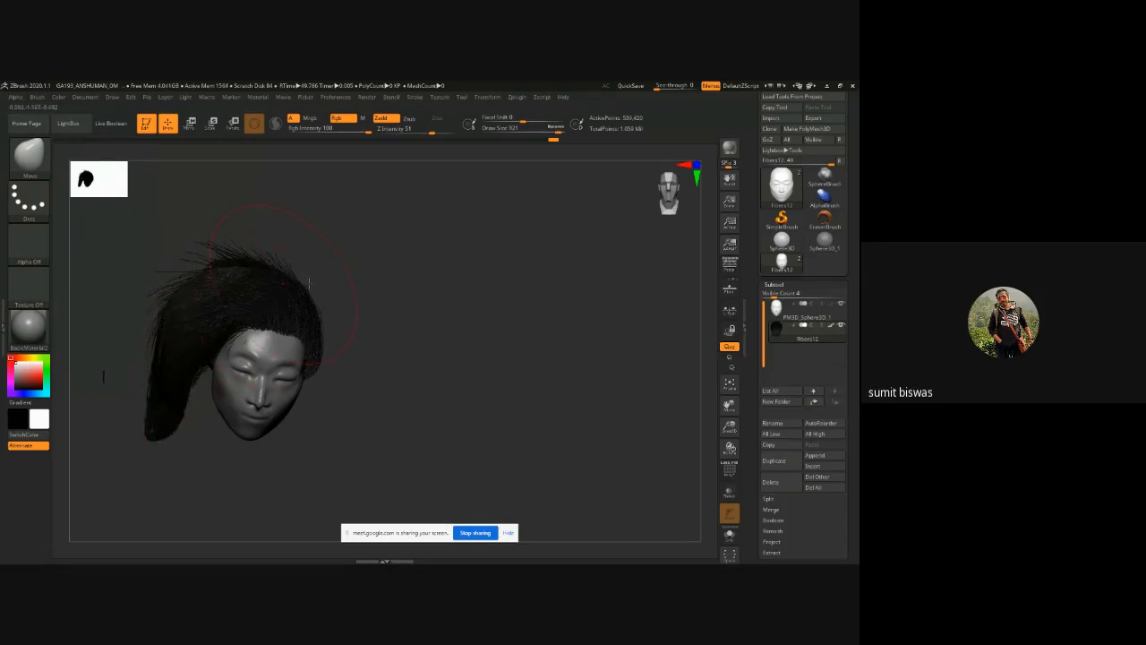
# Step: Extend the hanging side hair below the chin, curving its tip inward and widening its outer edge
pyautogui.moveTo(383, 394)
pyautogui.mouseDown()
pyautogui.moveTo(371, 394)
pyautogui.moveTo(370, 288)
pyautogui.mouseUp()
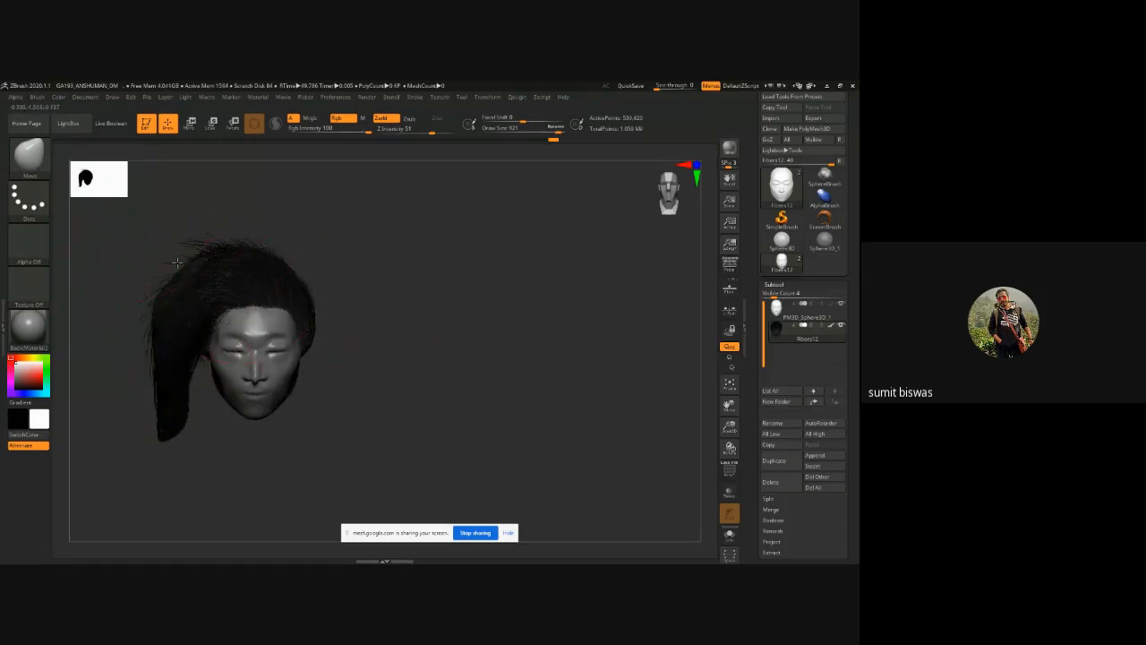
pyautogui.moveTo(165, 308)
pyautogui.mouseDown()
pyautogui.moveTo(144, 306)
pyautogui.moveTo(160, 326)
pyautogui.moveTo(148, 336)
pyautogui.moveTo(184, 381)
pyautogui.moveTo(212, 482)
pyautogui.mouseUp()
pyautogui.moveTo(167, 338); pyautogui.dragTo(148, 358)
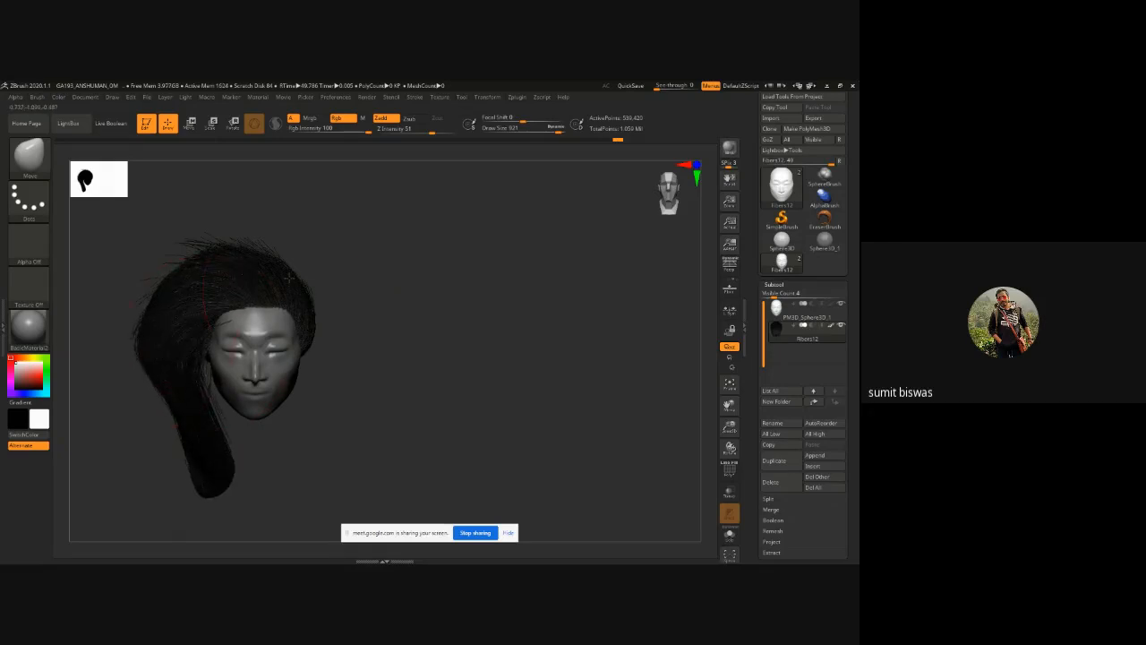
# Step: Push the hair over the crown and the head's left side down closer to the skull, working toward the back
pyautogui.moveTo(370, 208)
pyautogui.mouseDown()
pyautogui.moveTo(296, 258)
pyautogui.moveTo(320, 292)
pyautogui.mouseUp()
pyautogui.moveTo(303, 245)
pyautogui.mouseDown()
pyautogui.moveTo(350, 292)
pyautogui.moveTo(363, 333)
pyautogui.moveTo(354, 358)
pyautogui.mouseUp()
pyautogui.moveTo(371, 316)
pyautogui.mouseDown()
pyautogui.moveTo(351, 360)
pyautogui.moveTo(359, 344)
pyautogui.mouseUp()
pyautogui.keyDown('shift'); pyautogui.moveTo(362, 292); pyautogui.dragTo(356, 265); pyautogui.keyUp('shift')
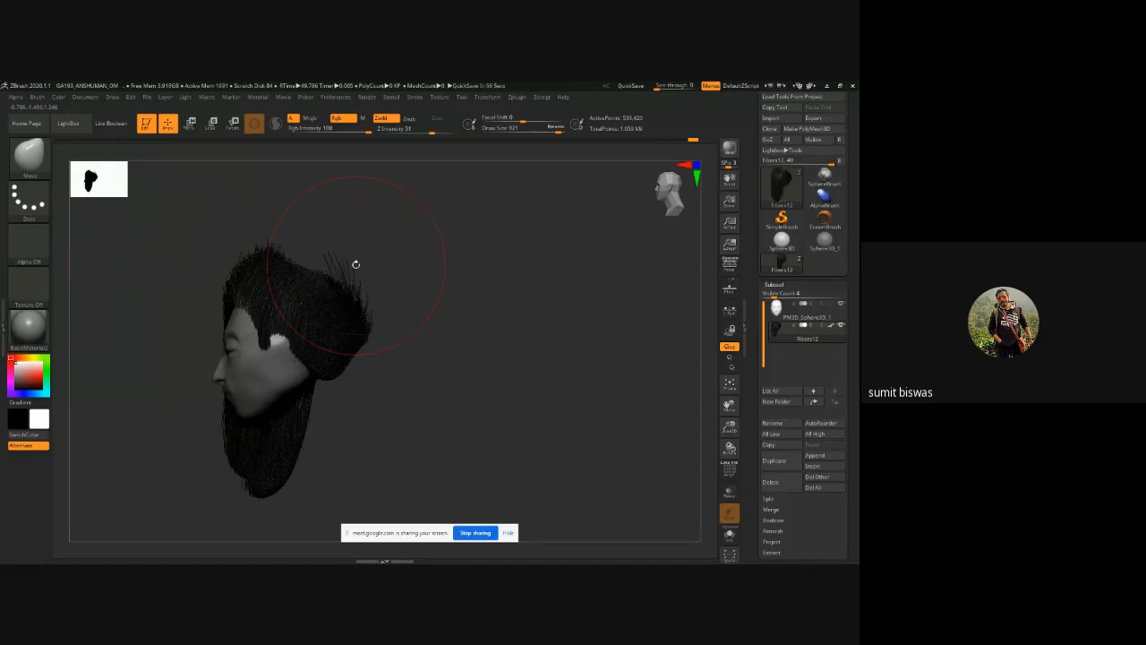
pyautogui.moveTo(381, 376); pyautogui.dragTo(421, 413)
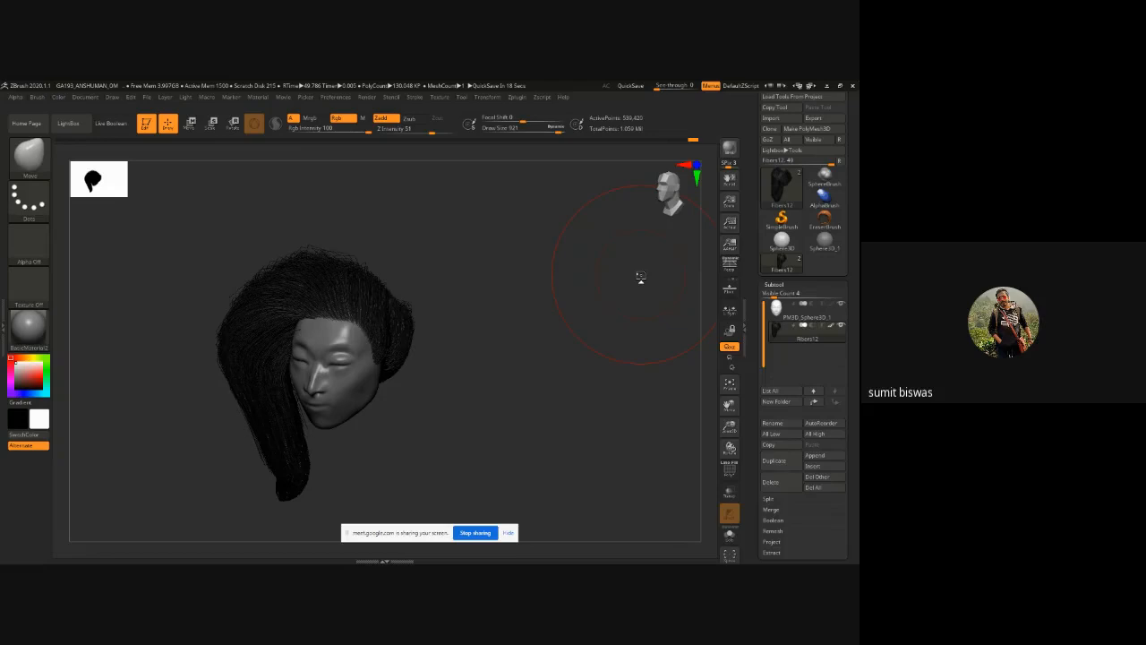
# Step: Switch to the Google Meet call, show its participant list and save the attendance as a CSV file
pyautogui.hotkey('alt', 'Tab')
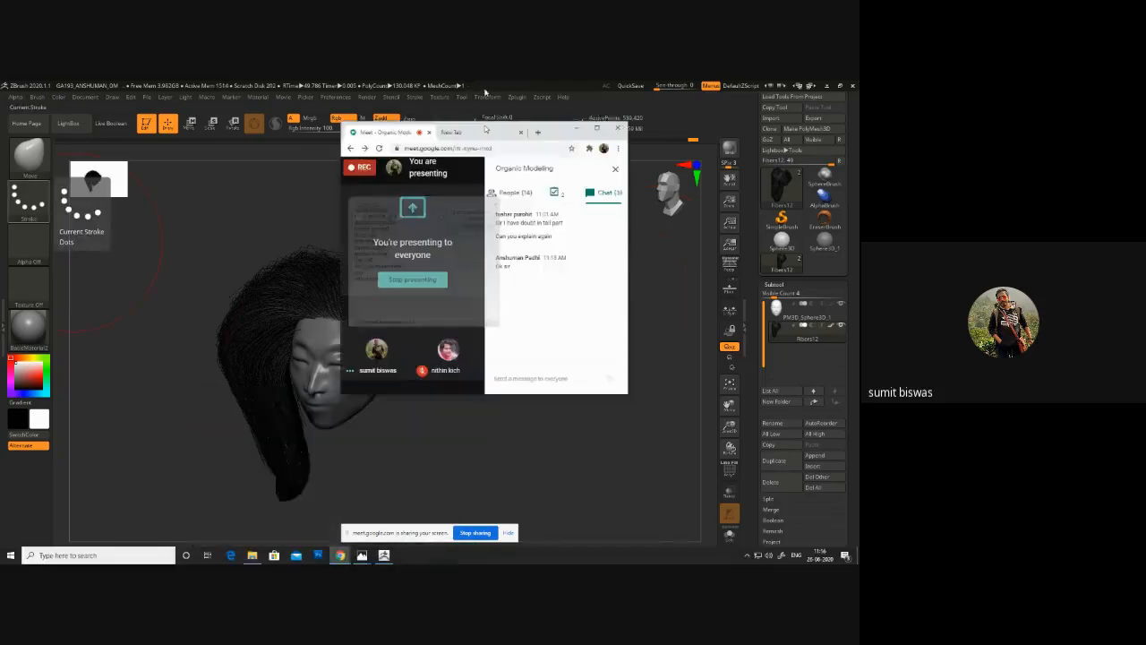
pyautogui.moveTo(486, 129); pyautogui.dragTo(479, 83)
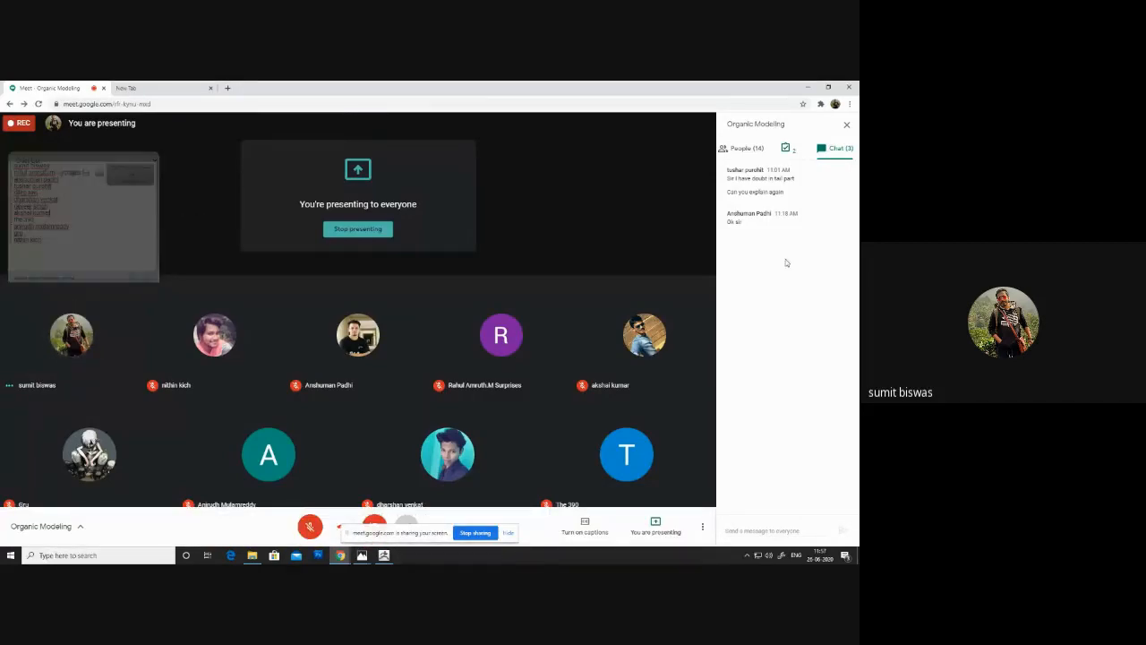
pyautogui.click(746, 149)
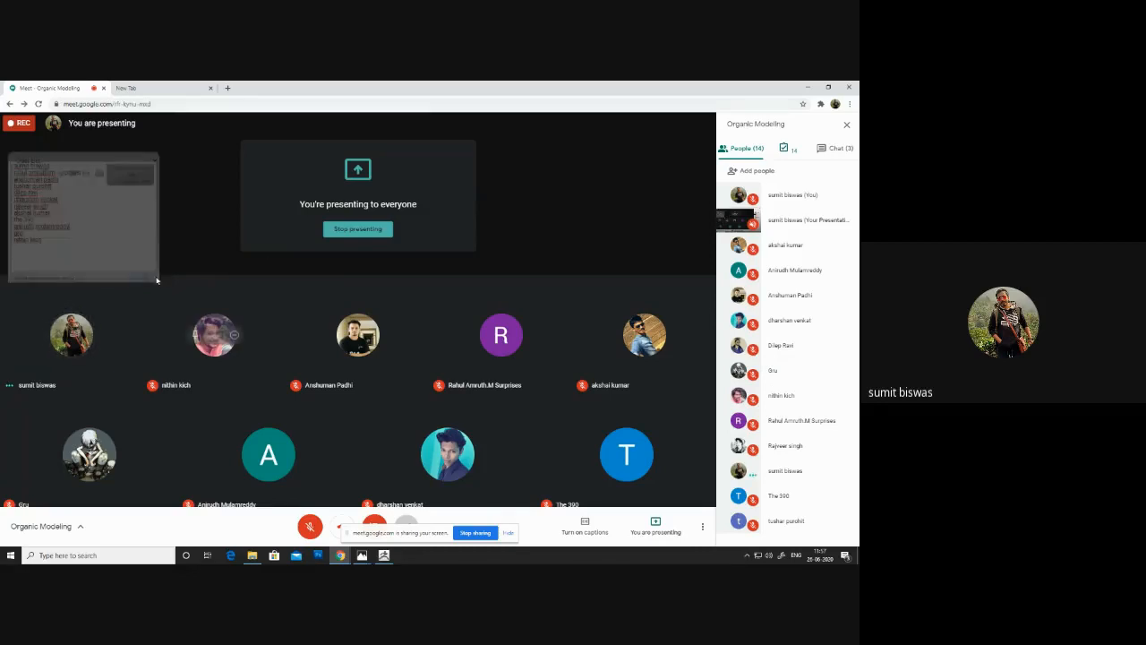
pyautogui.moveTo(157, 266); pyautogui.dragTo(188, 407)
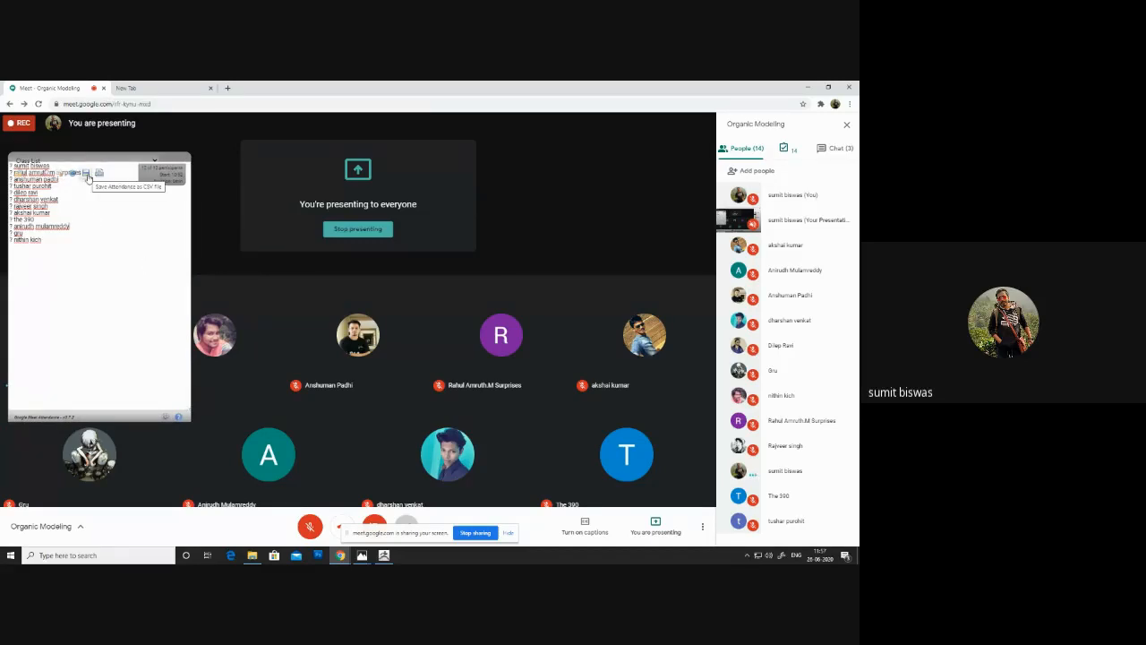
pyautogui.click(88, 174)
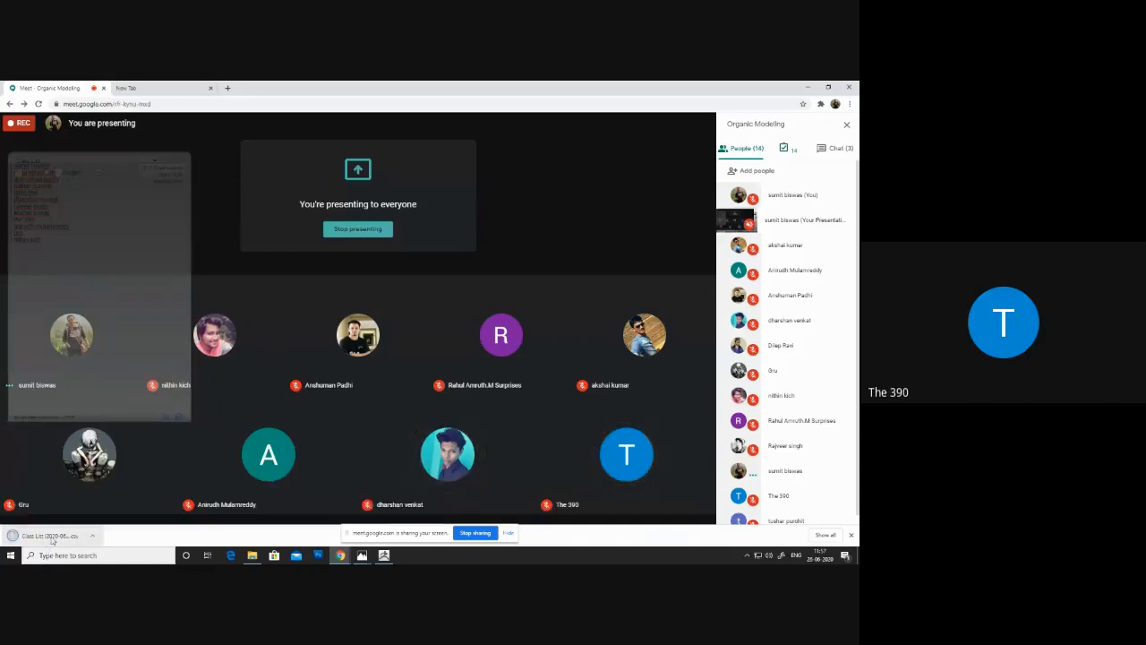
# Step: Open the saved attendance file, replace the ninth entry in the Meet class list with the student's first name, and remove the stray duplicate entries
pyautogui.click(50, 535)
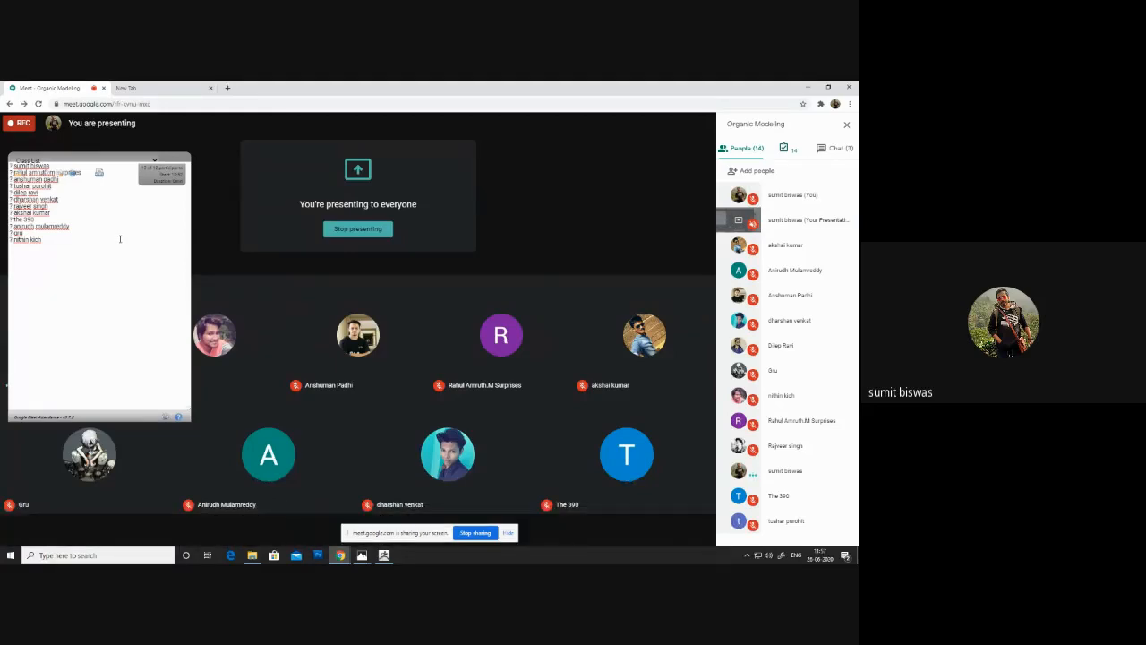
pyautogui.moveTo(40, 219); pyautogui.dragTo(11, 220)
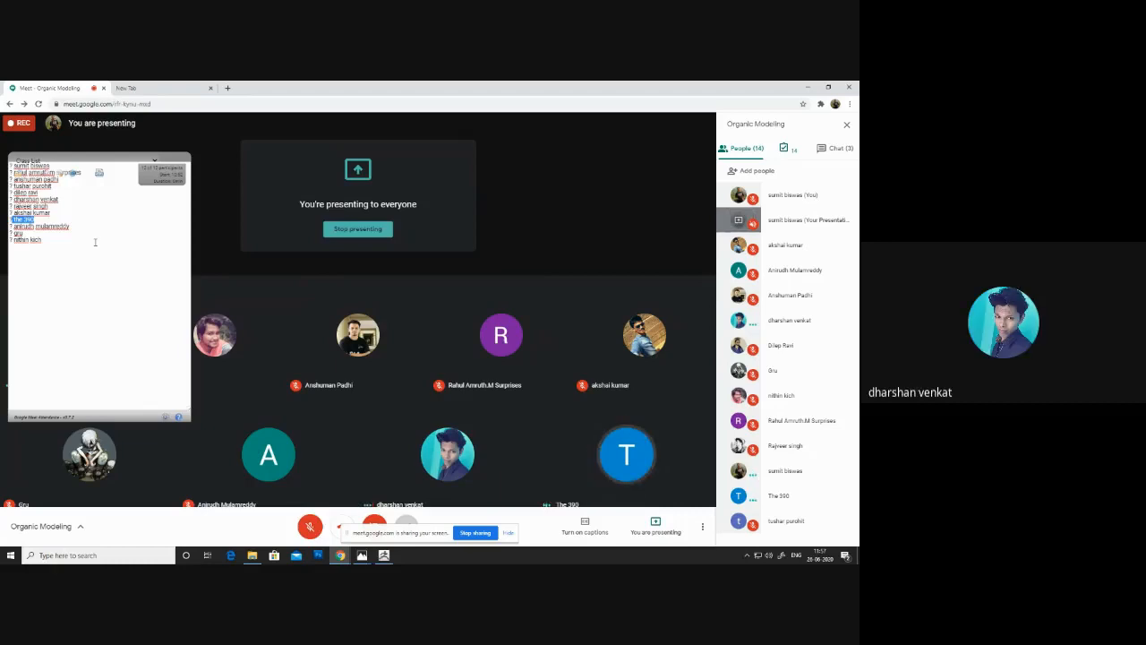
pyautogui.write('mithin')
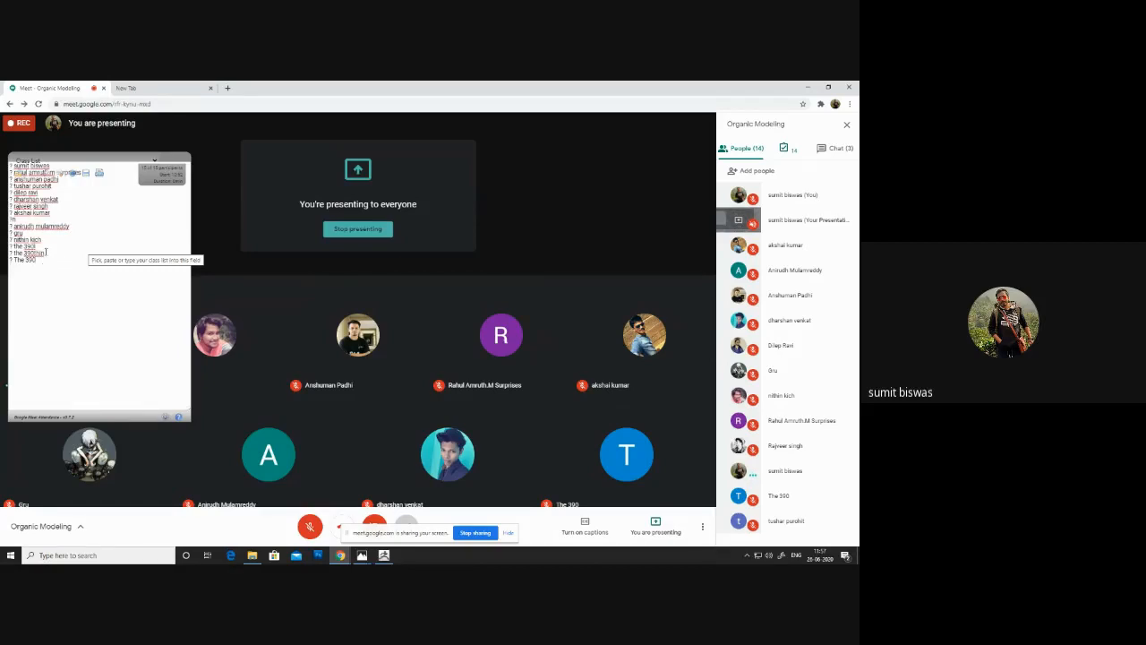
pyautogui.moveTo(38, 258); pyautogui.dragTo(10, 243)
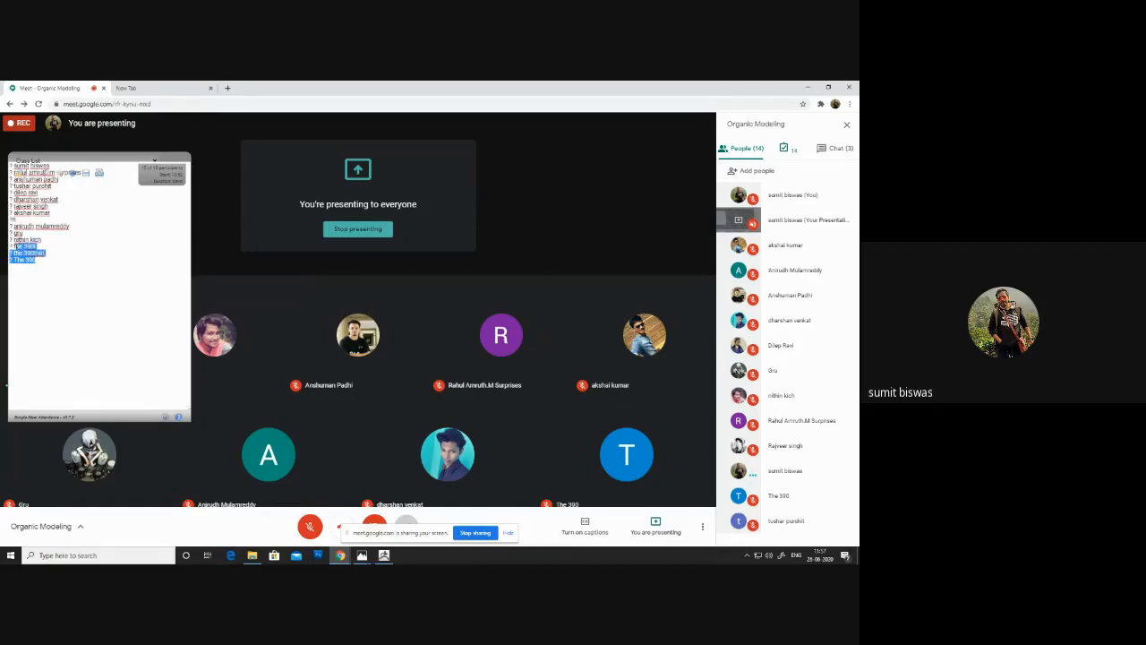
pyautogui.press('BackSpace')
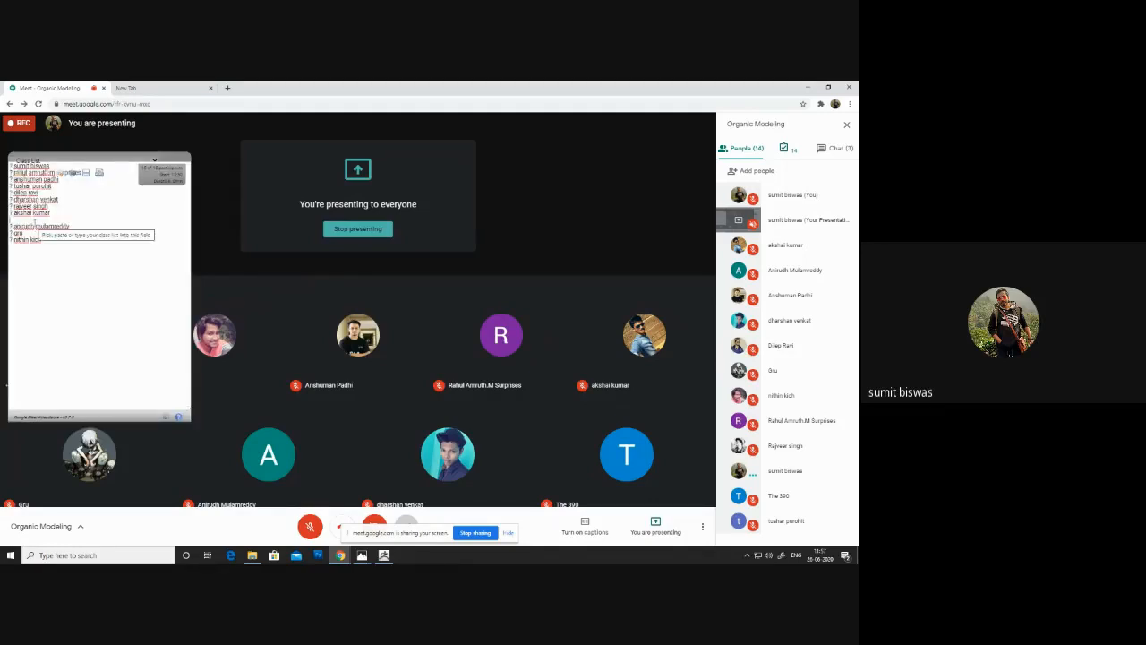
pyautogui.click(34, 220)
pyautogui.write('Nithin')
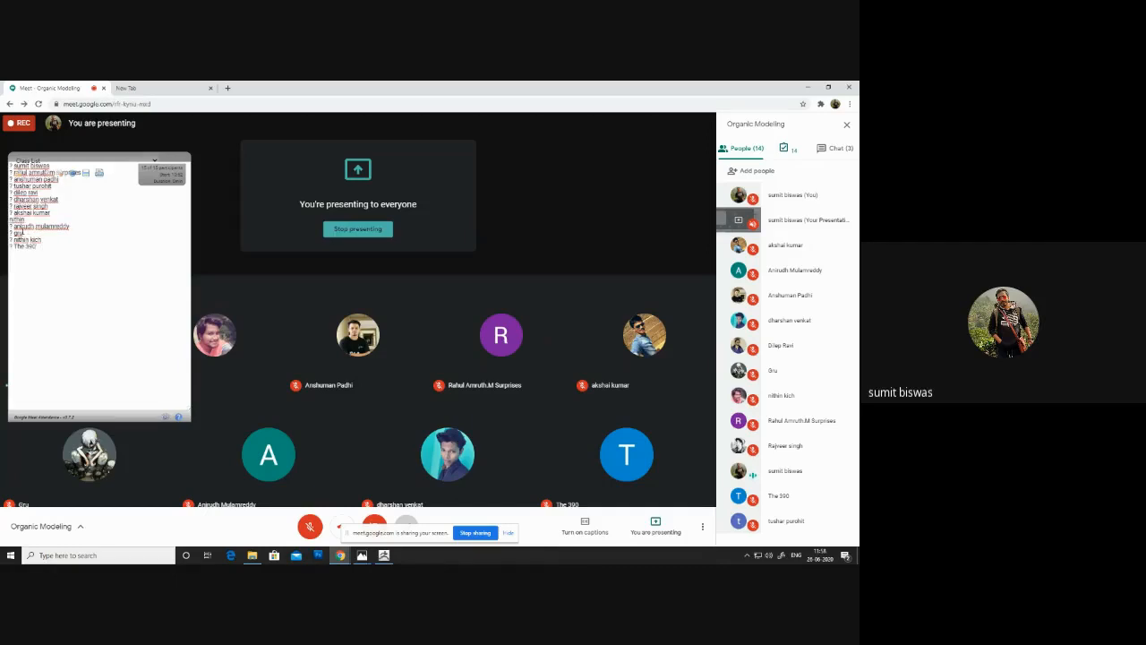
# Step: Extend the eleventh entry in the class list to the student's real name and re-enter the participant's display name on the last line
pyautogui.write('hit')
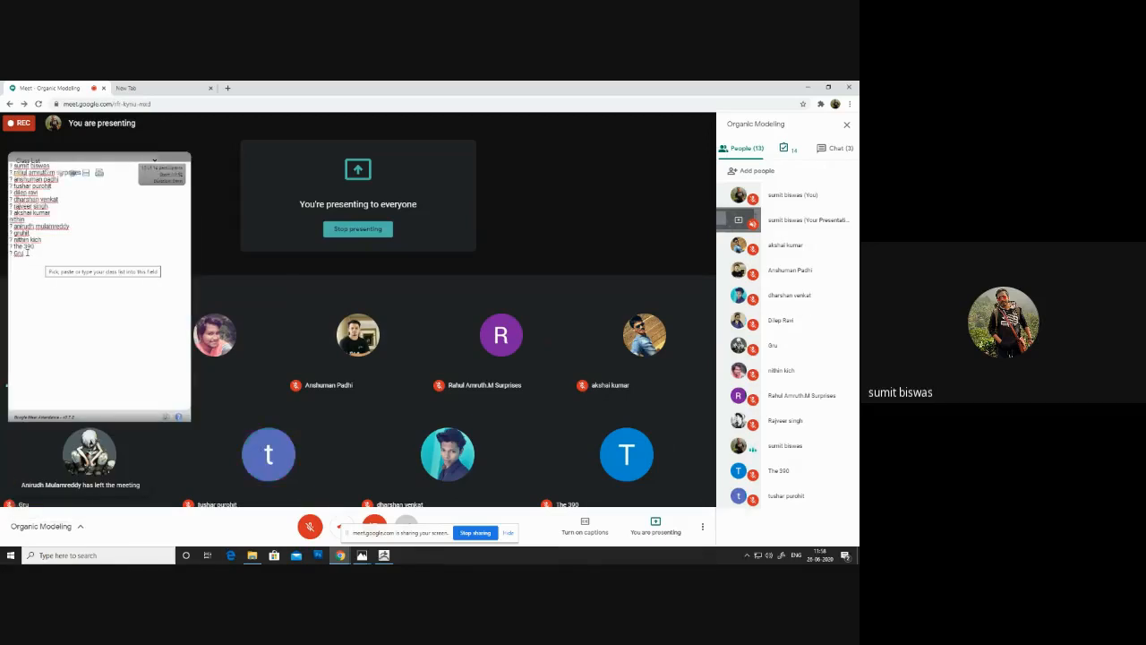
pyautogui.moveTo(27, 253); pyautogui.dragTo(9, 252)
pyautogui.write('gru')
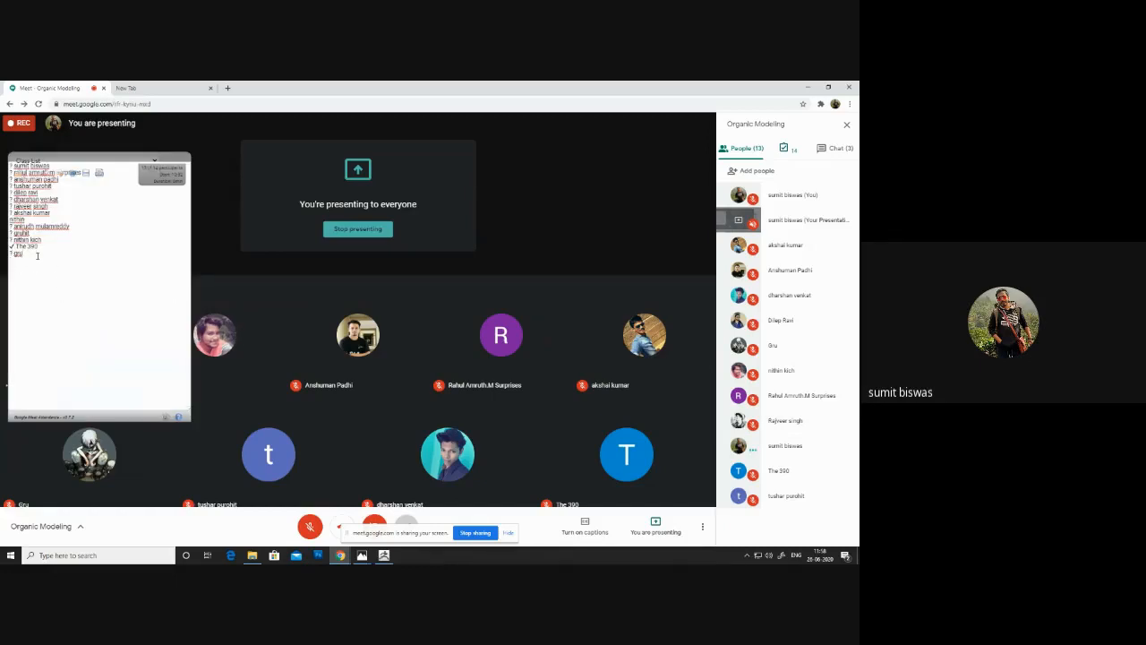
pyautogui.write('shai')
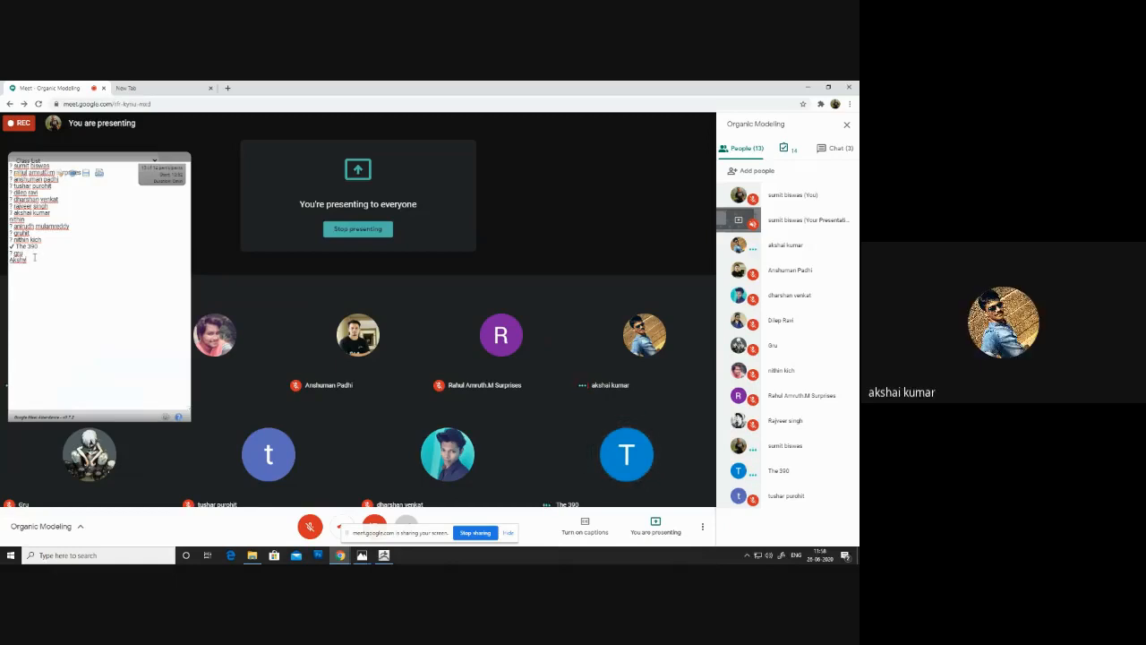
pyautogui.moveTo(30, 259); pyautogui.dragTo(1, 259)
pyautogui.press('BackSpace')
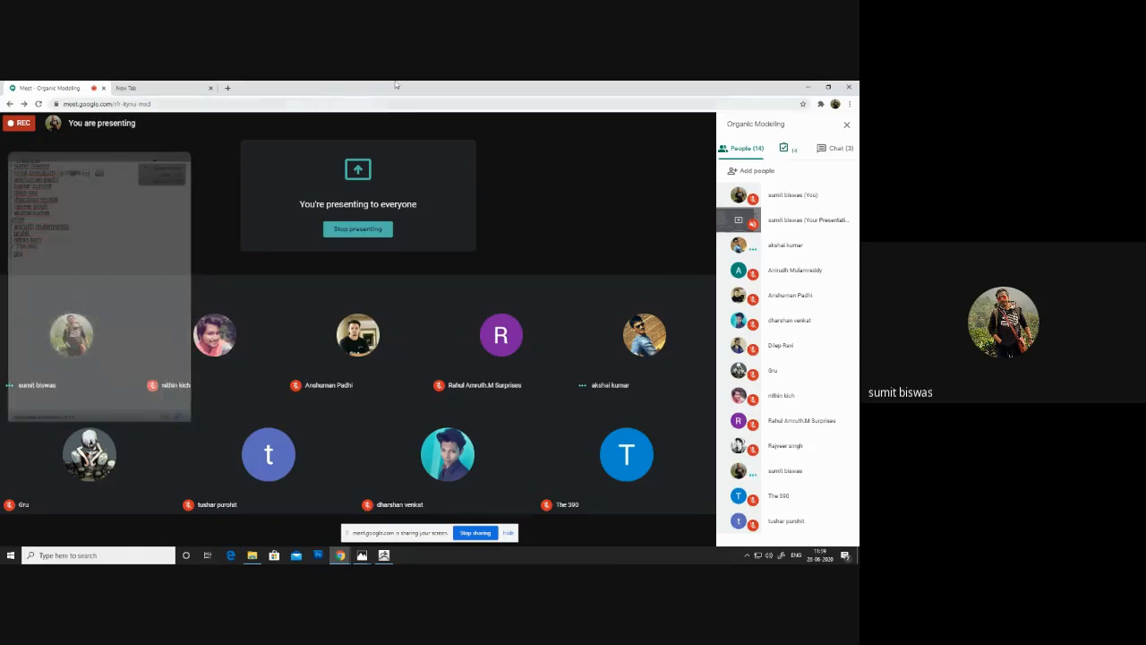
# Step: Switch to ZBrush and turn the head with its side-swept hair to face the front
pyautogui.hotkey('alt', 'Tab')
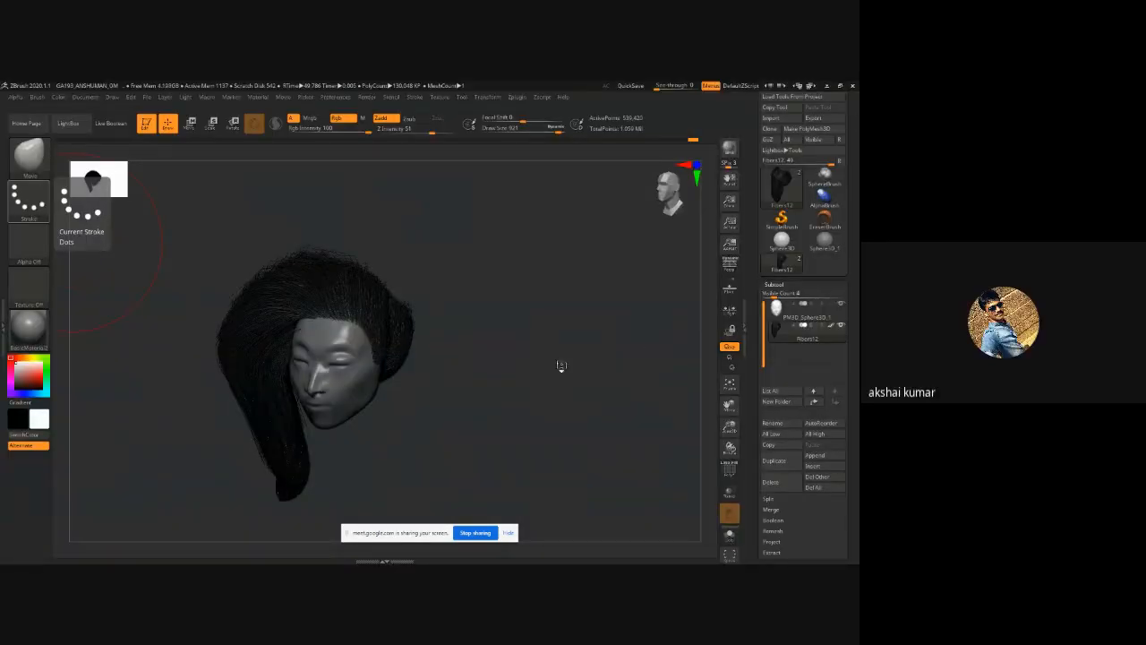
pyautogui.moveTo(508, 364); pyautogui.dragTo(522, 364)
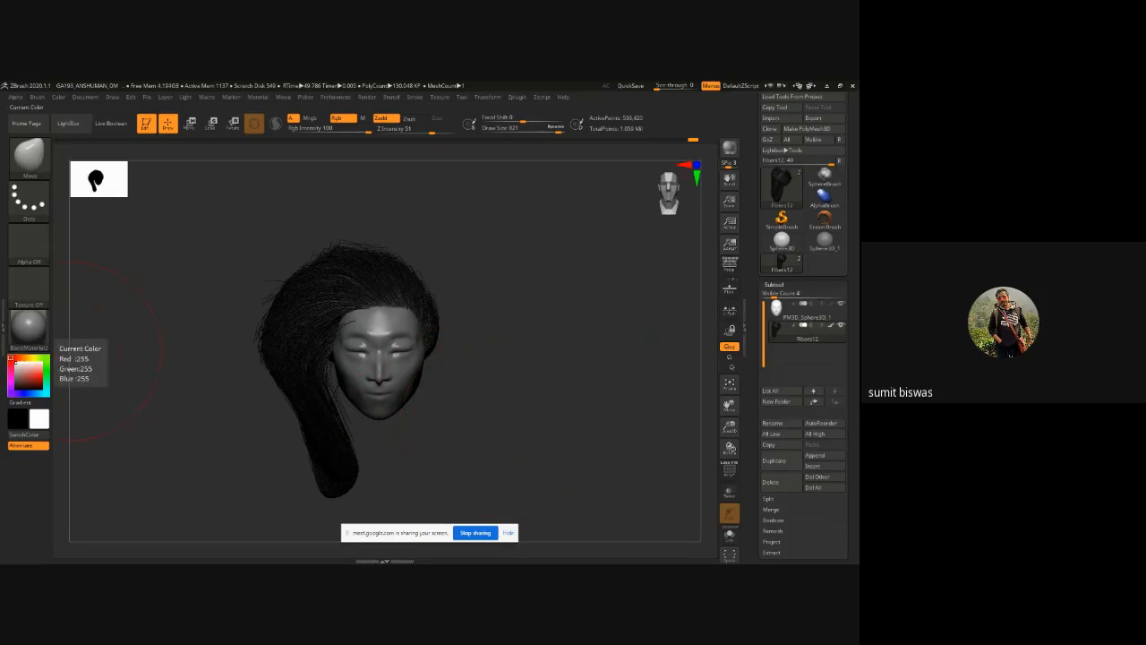
# Step: Switch to Google Drive in Chrome and open the Organic Modeling folder inside Home work > Class
pyautogui.hotkey('alt', 'Tab')
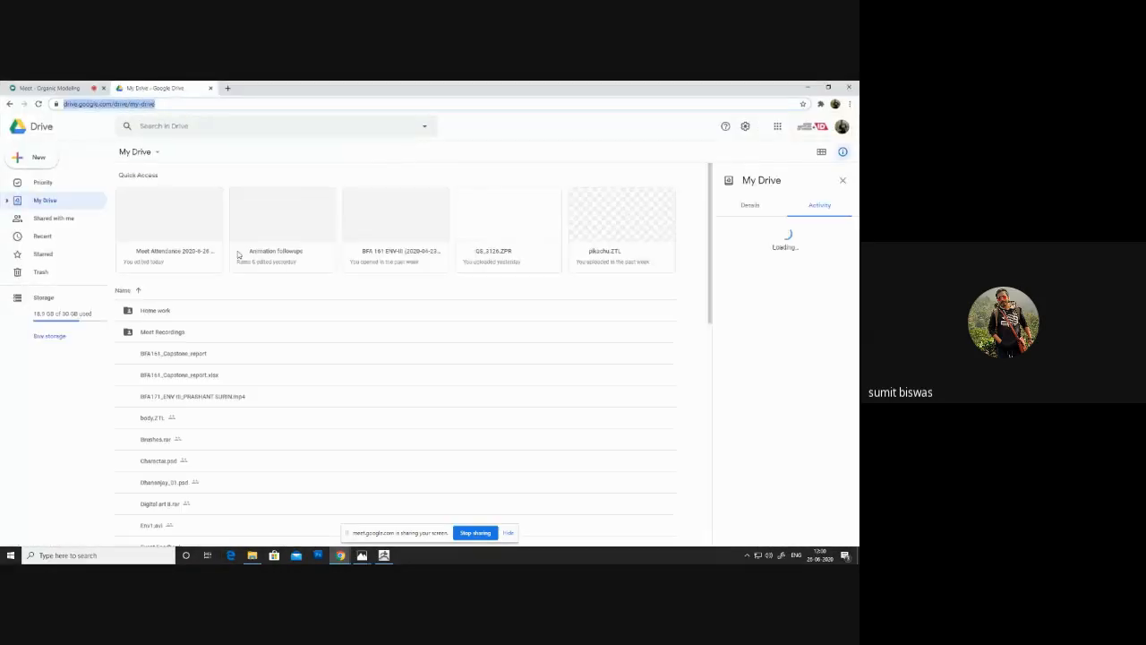
pyautogui.click(171, 311)
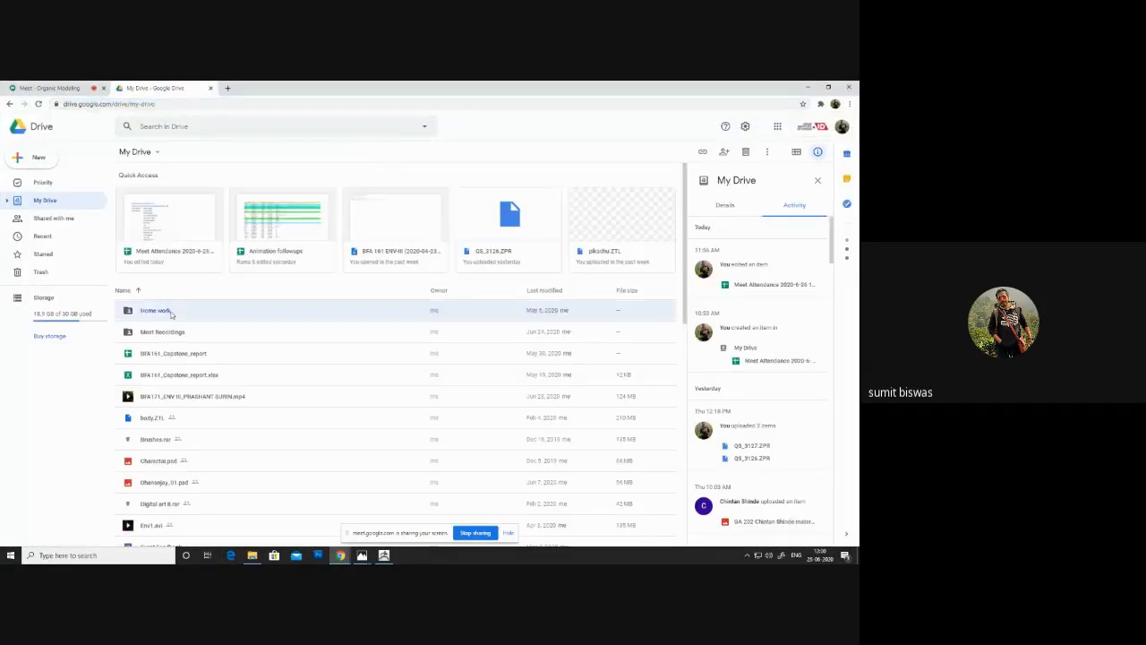
pyautogui.doubleClick(171, 311)
pyautogui.click(157, 197)
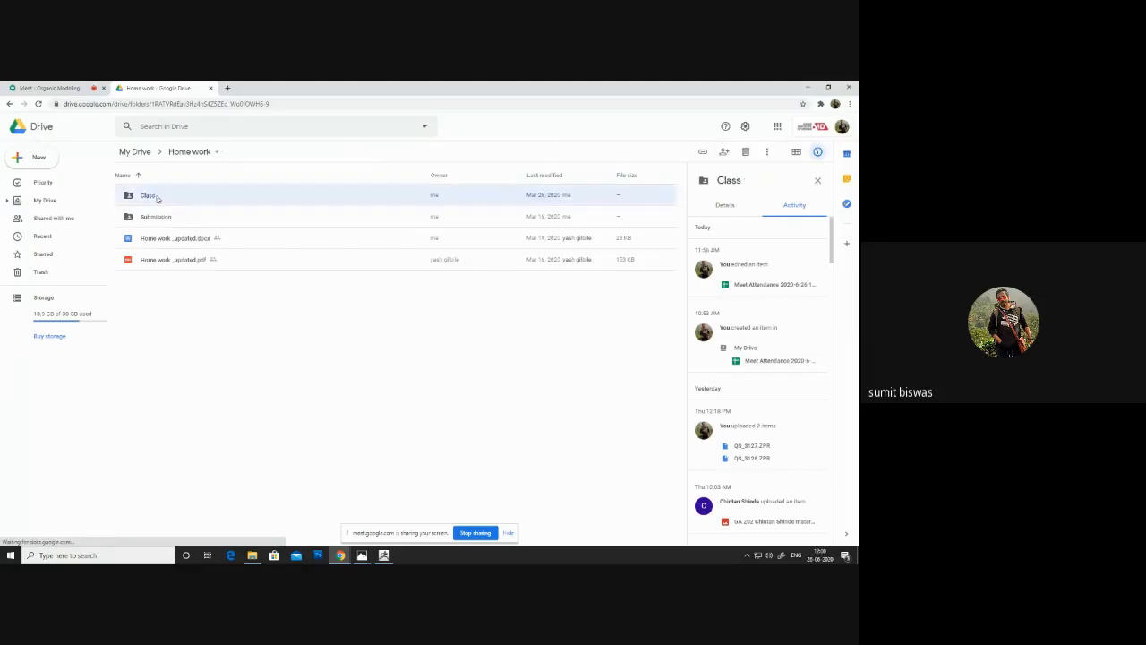
pyautogui.doubleClick(156, 197)
pyautogui.doubleClick(168, 240)
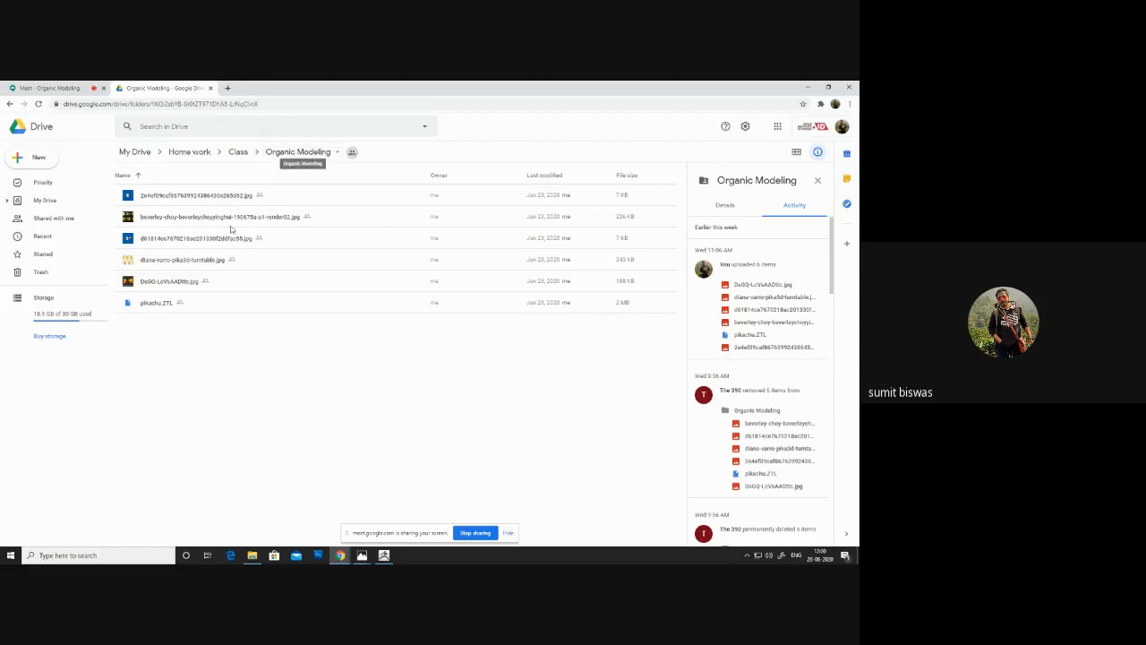
# Step: Return to the Meet call's class list, and switch back to the hair model in ZBrush
pyautogui.click(47, 87)
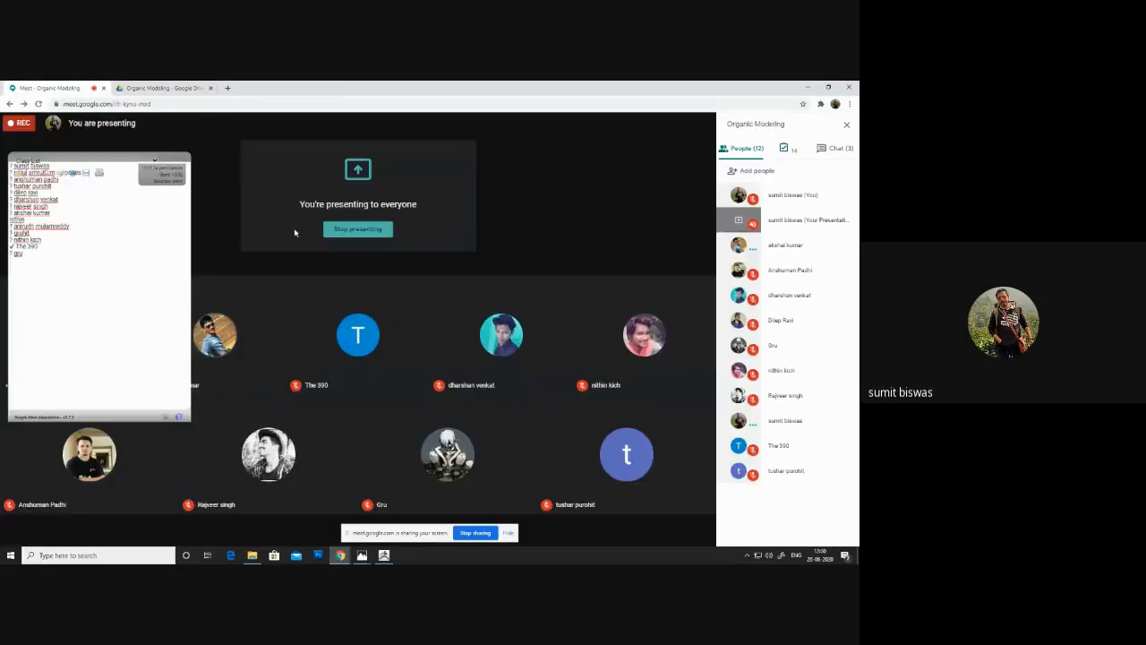
pyautogui.hotkey('alt', 'Tab')
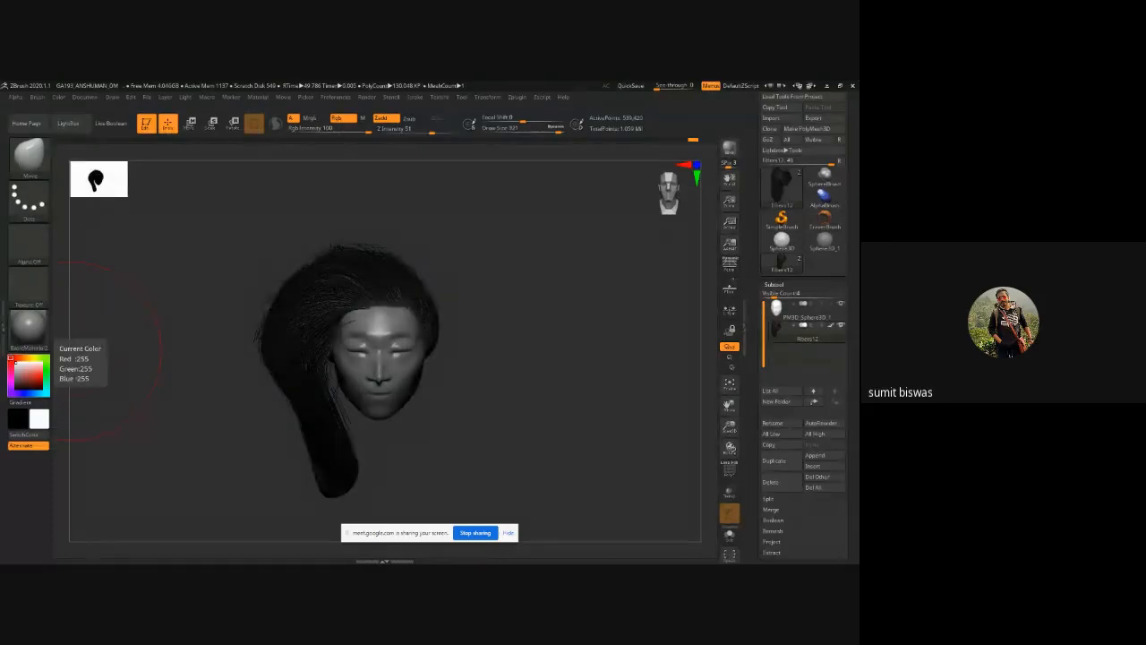